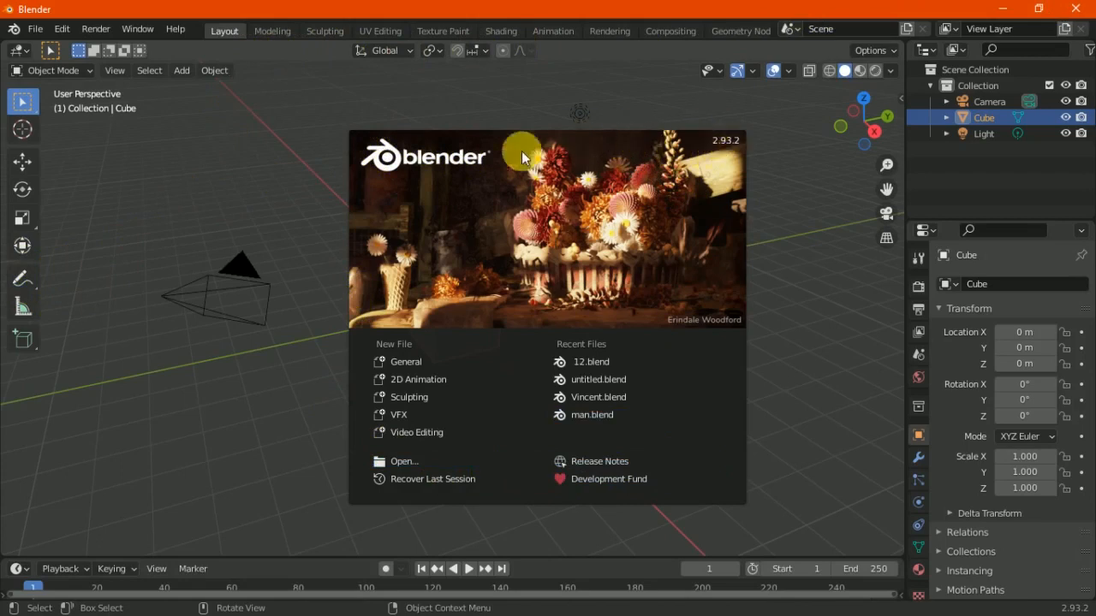
Close the splash screen and handwrite "GUI → window" above the cube with the Annotate tool
left_click(453, 127)
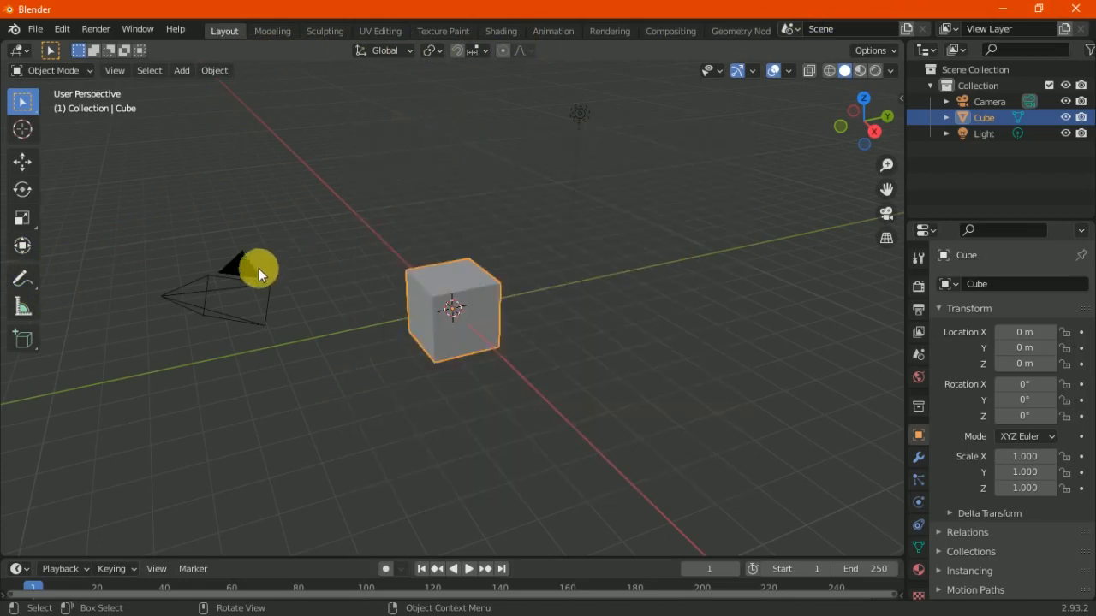
left_click(24, 280)
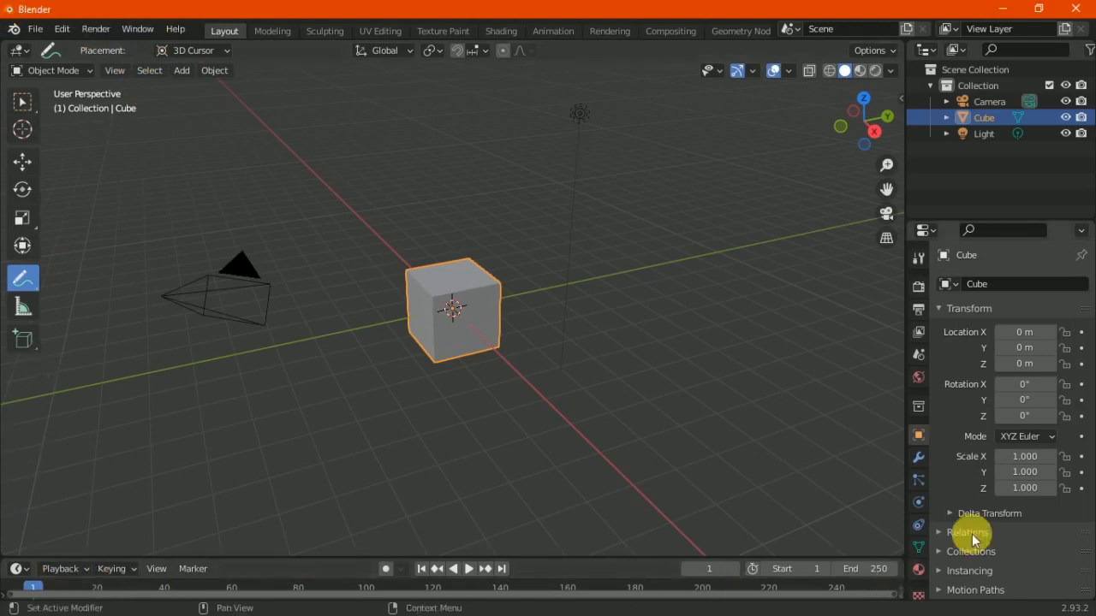
left_click_drag(427, 161, 452, 187)
left_click_drag(502, 142, 508, 184)
left_click_drag(490, 146, 516, 139)
mouse_move(495, 190)
left_mouse_down()
mouse_move(613, 138)
mouse_move(609, 158)
left_mouse_up()
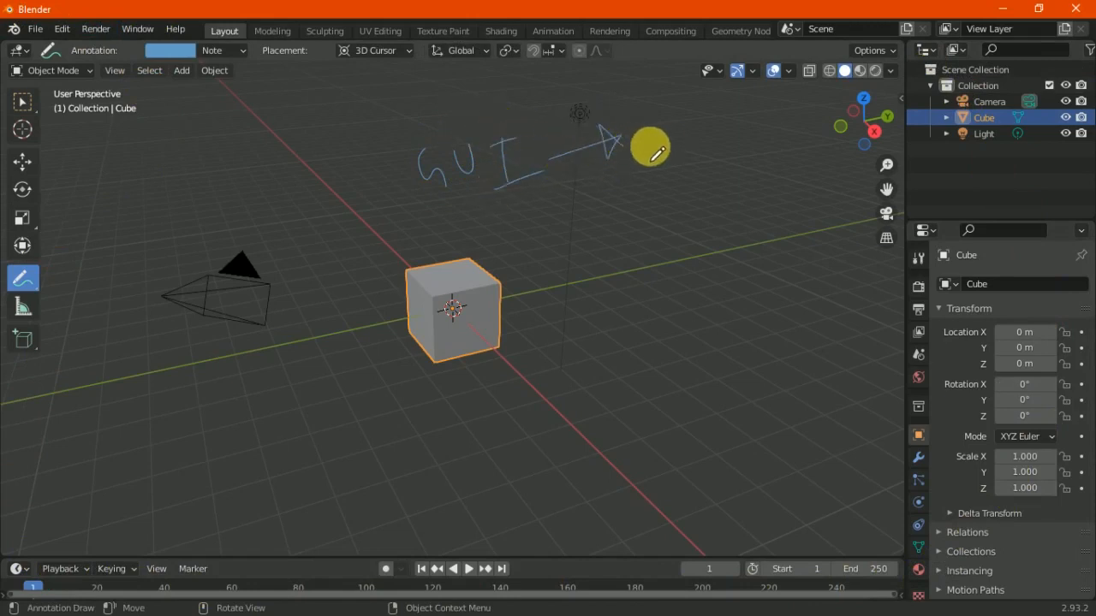
left_click_drag(734, 137, 798, 104)
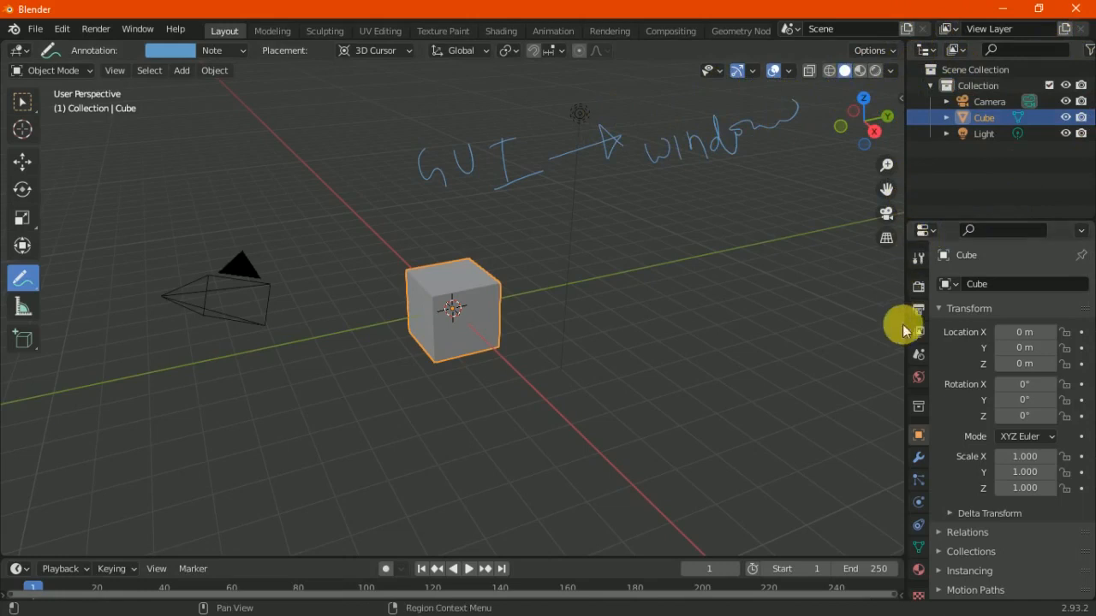
Annotate an arrow from "window" down to "4 Editor", add "4 header" beneath it, and circle "window" and "4 Editor"
left_click_drag(789, 404, 801, 405)
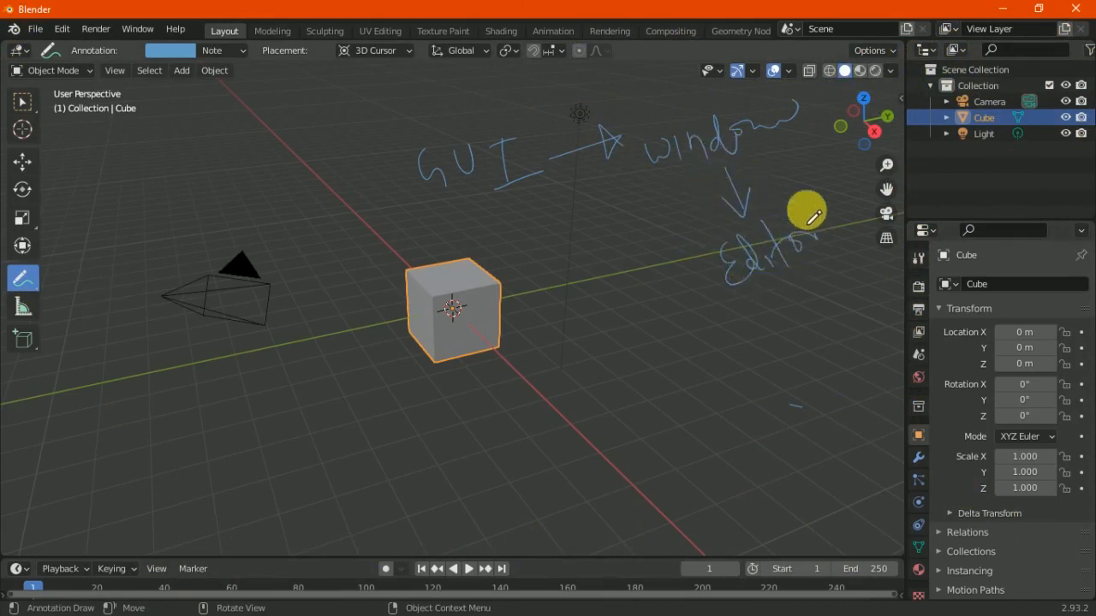
mouse_move(686, 113)
left_mouse_down()
mouse_move(648, 183)
mouse_move(662, 163)
left_mouse_up()
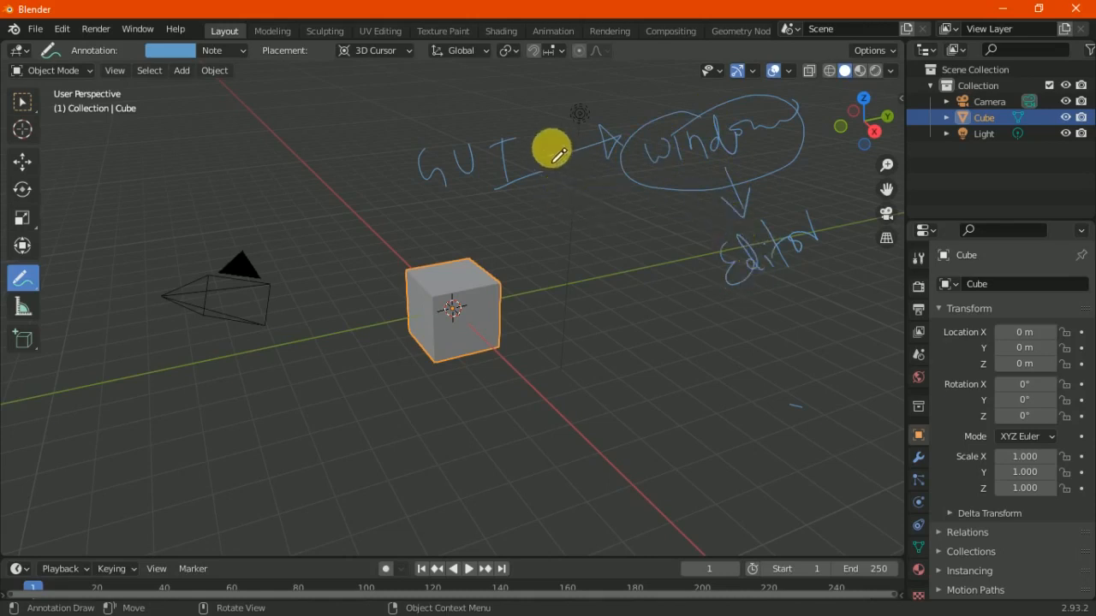
left_click_drag(689, 274, 714, 274)
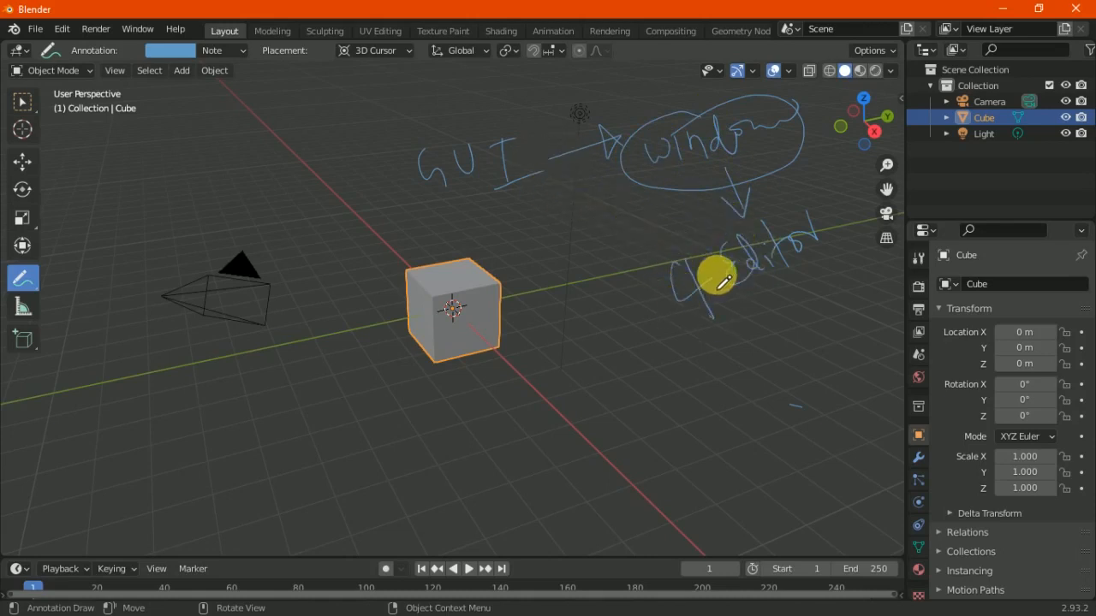
mouse_move(741, 359)
left_mouse_down()
mouse_move(722, 371)
mouse_move(804, 323)
left_mouse_up()
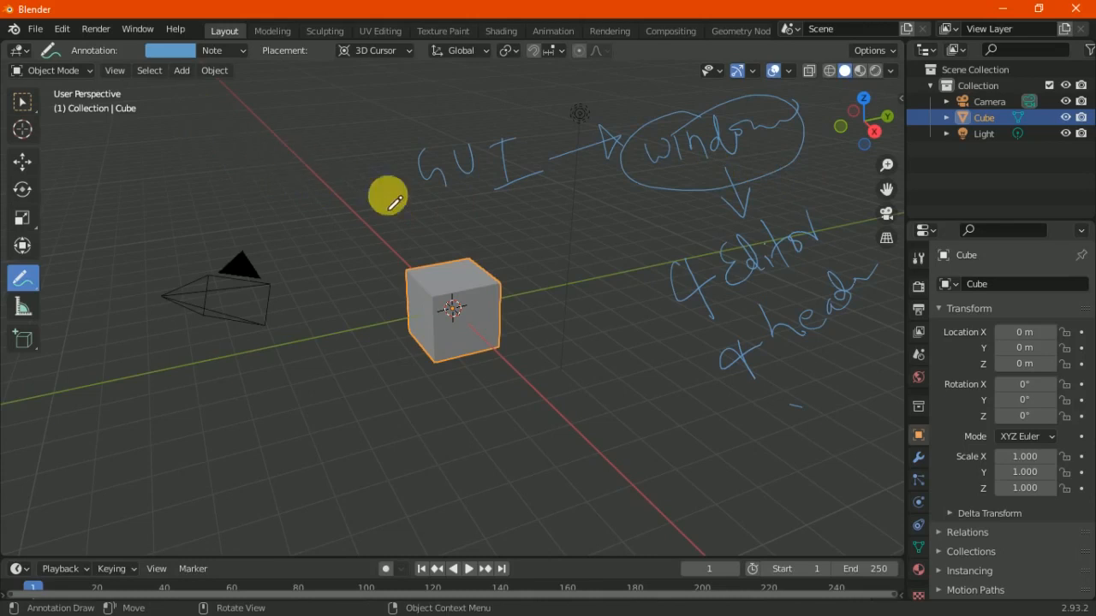
mouse_move(676, 223)
left_mouse_down()
mouse_move(825, 228)
mouse_move(727, 214)
left_mouse_up()
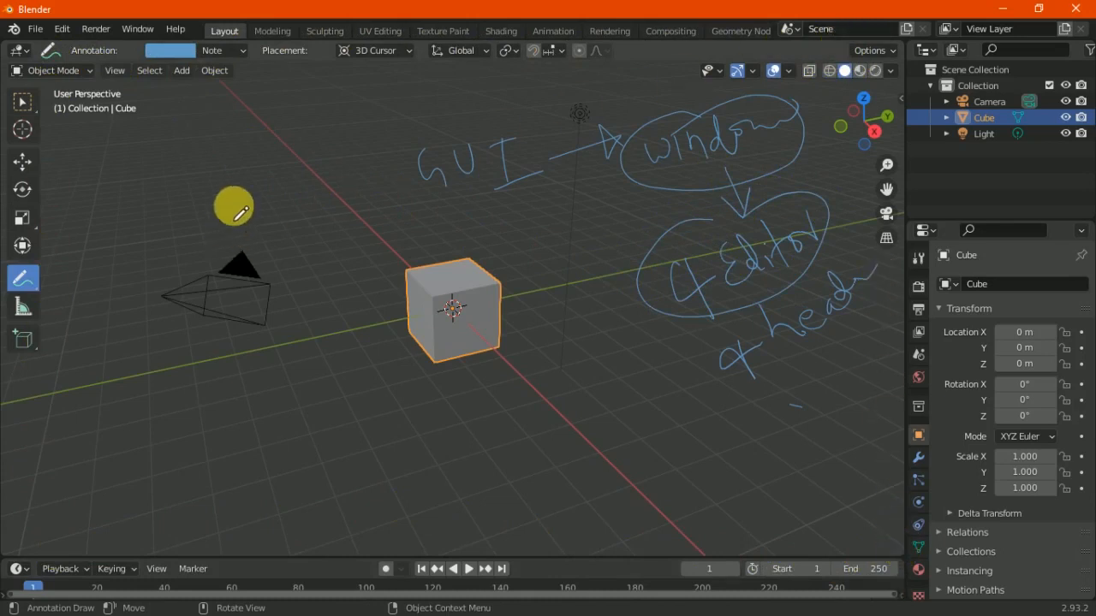
Handwrite the numbers 1 to 4 beside the four editor areas in the viewport and circle 1 and 4
mouse_move(230, 190)
left_mouse_down()
mouse_move(245, 232)
mouse_move(272, 210)
left_mouse_up()
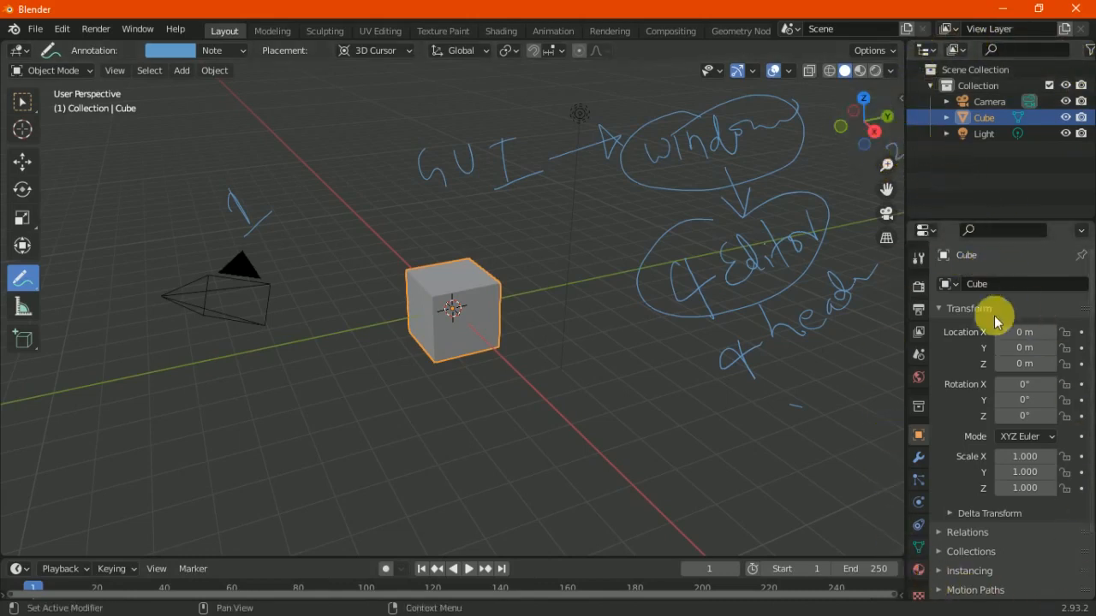
left_click_drag(890, 409, 883, 399)
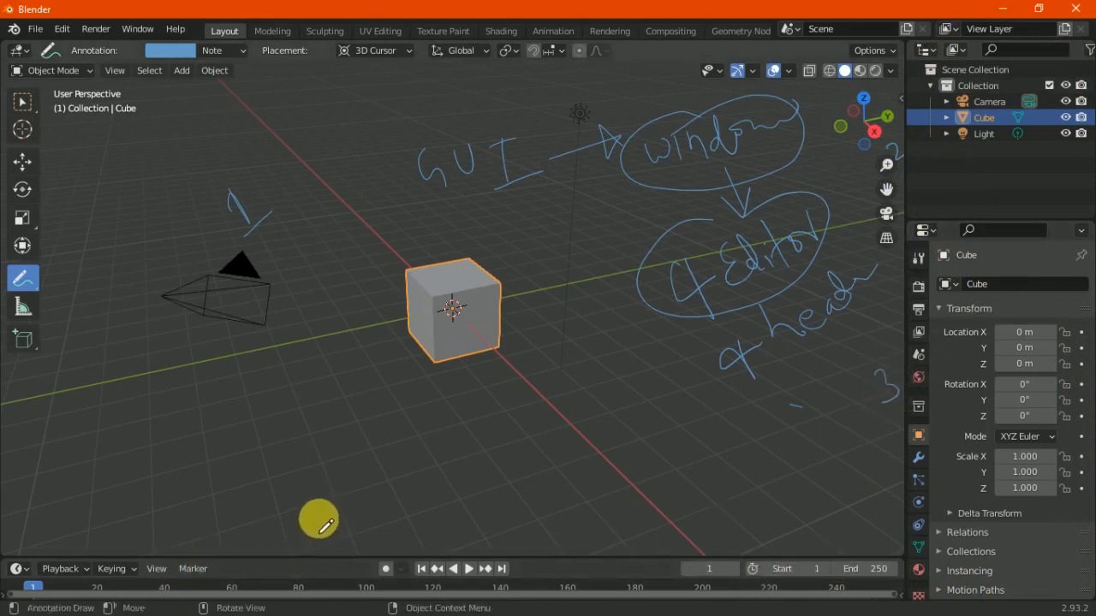
left_click_drag(335, 510, 347, 497)
mouse_move(259, 235)
left_mouse_down()
mouse_move(289, 183)
mouse_move(287, 225)
left_mouse_up()
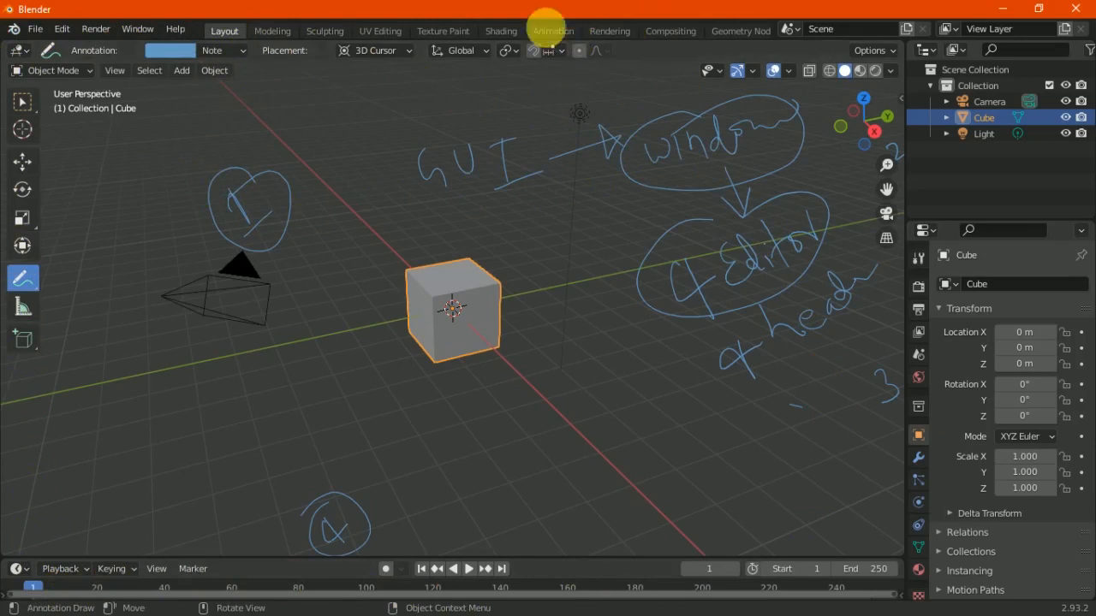
Draw an upward and a downward arrow in the viewport and a long line along its upper and lower edges
mouse_move(330, 126)
left_mouse_down()
mouse_move(325, 49)
mouse_move(360, 81)
left_mouse_up()
mouse_move(565, 372)
left_mouse_down()
mouse_move(581, 507)
mouse_move(610, 476)
left_mouse_up()
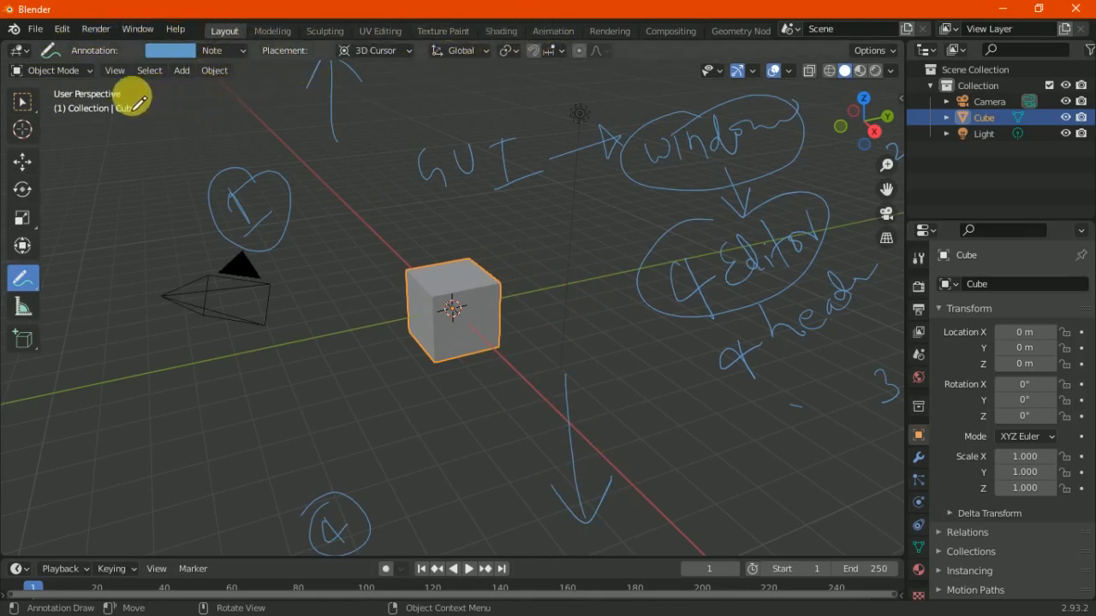
mouse_move(117, 97)
left_mouse_down()
mouse_move(436, 81)
mouse_move(856, 96)
left_mouse_up()
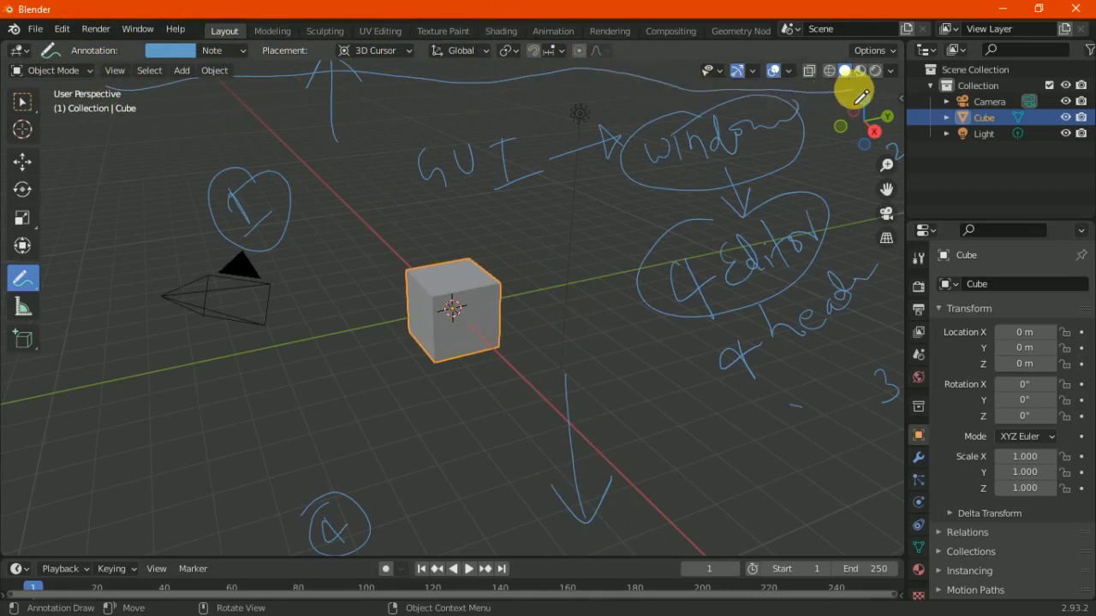
mouse_move(26, 540)
left_mouse_down()
mouse_move(501, 522)
mouse_move(890, 530)
left_mouse_up()
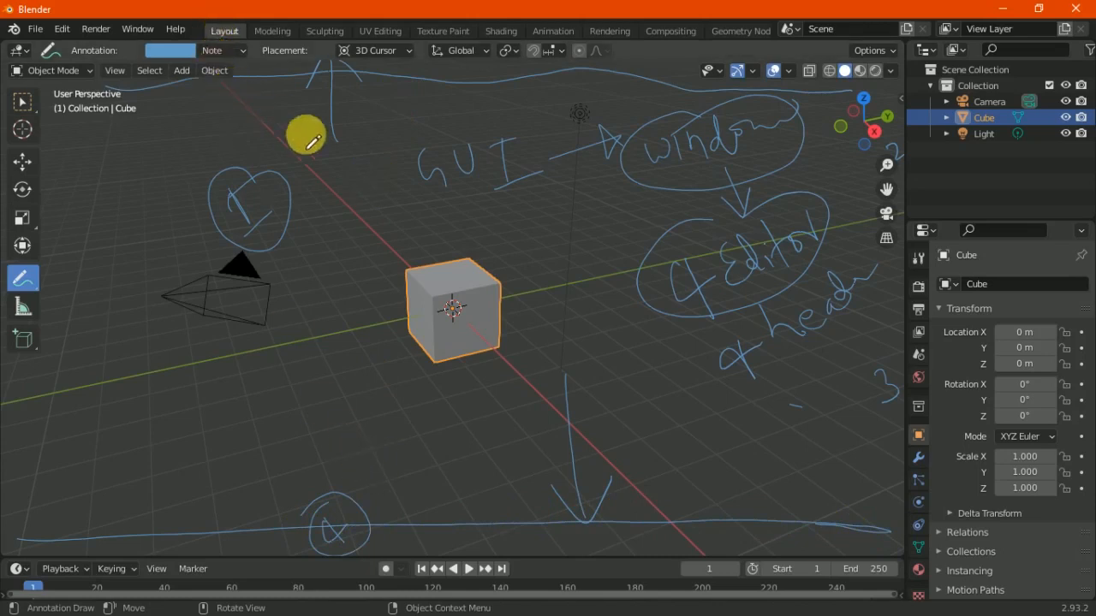
Handwrite a header label and a circled "3D View" beside the circled 1, and retrace the line above the Timeline
left_click_drag(654, 133, 645, 169)
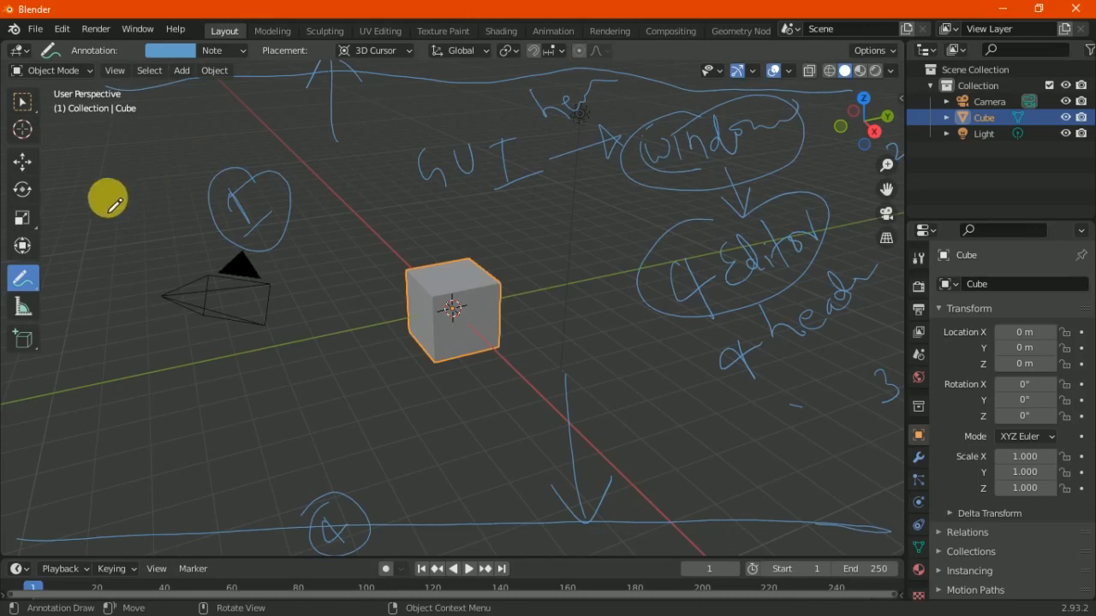
mouse_move(142, 196)
left_mouse_down()
mouse_move(182, 148)
mouse_move(139, 177)
mouse_move(110, 220)
mouse_move(162, 162)
mouse_move(230, 136)
left_mouse_up()
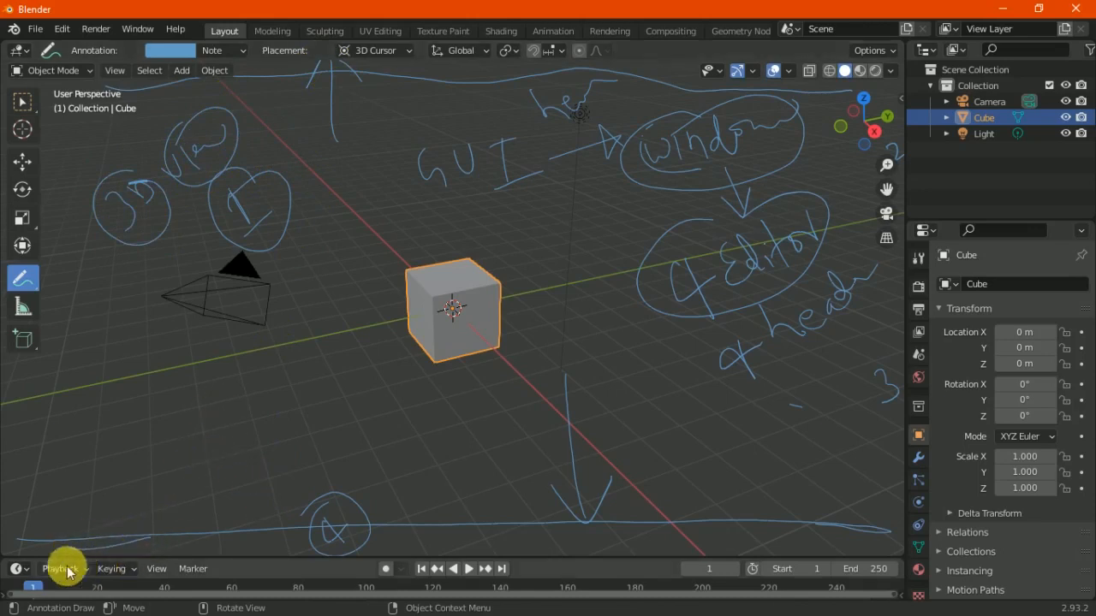
left_click(187, 577)
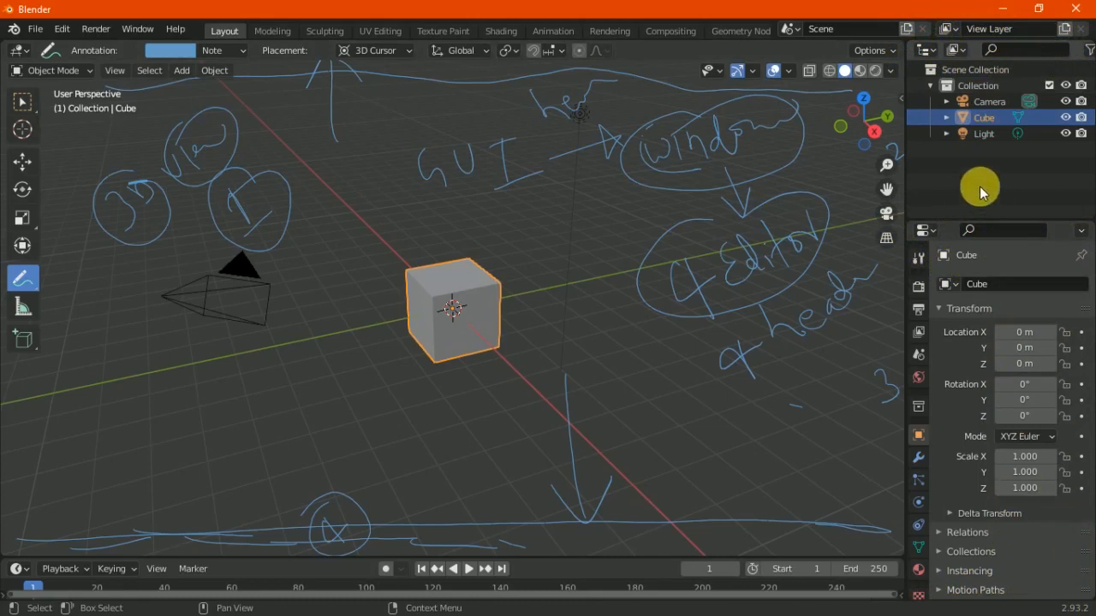
Sketch a tilted rectangle with hatched end bands beside the cube, label it "3D", and draw a line under the viewport header
mouse_move(348, 347)
left_mouse_down()
mouse_move(313, 242)
mouse_move(394, 164)
mouse_move(457, 281)
mouse_move(362, 351)
mouse_move(318, 243)
mouse_move(403, 168)
mouse_move(306, 240)
left_mouse_up()
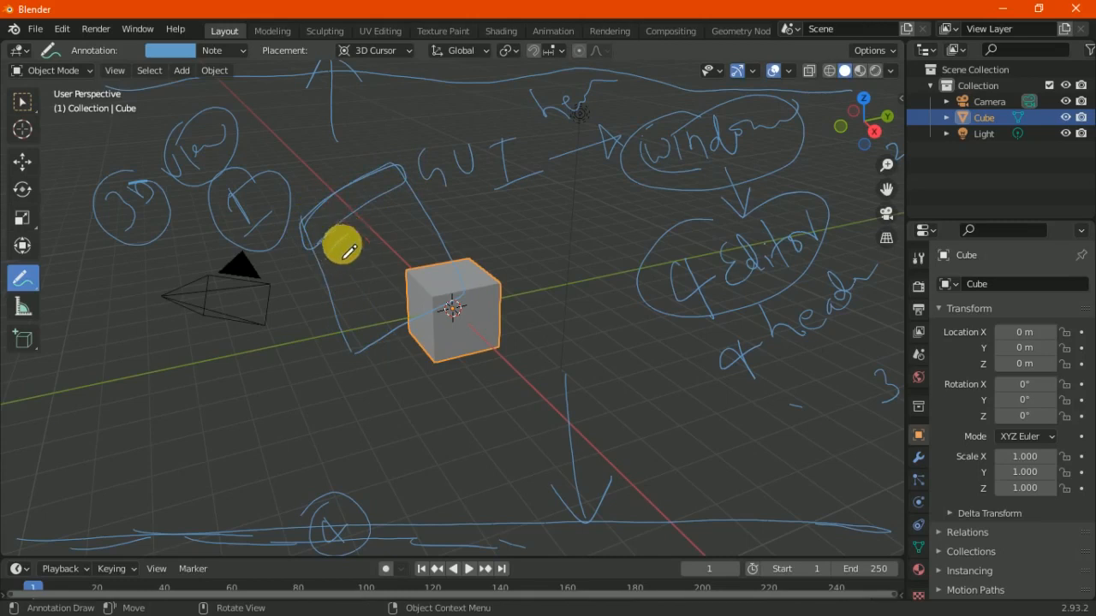
mouse_move(363, 299)
left_mouse_down()
mouse_move(348, 350)
mouse_move(440, 277)
mouse_move(399, 330)
mouse_move(345, 346)
mouse_move(405, 318)
mouse_move(395, 343)
left_mouse_up()
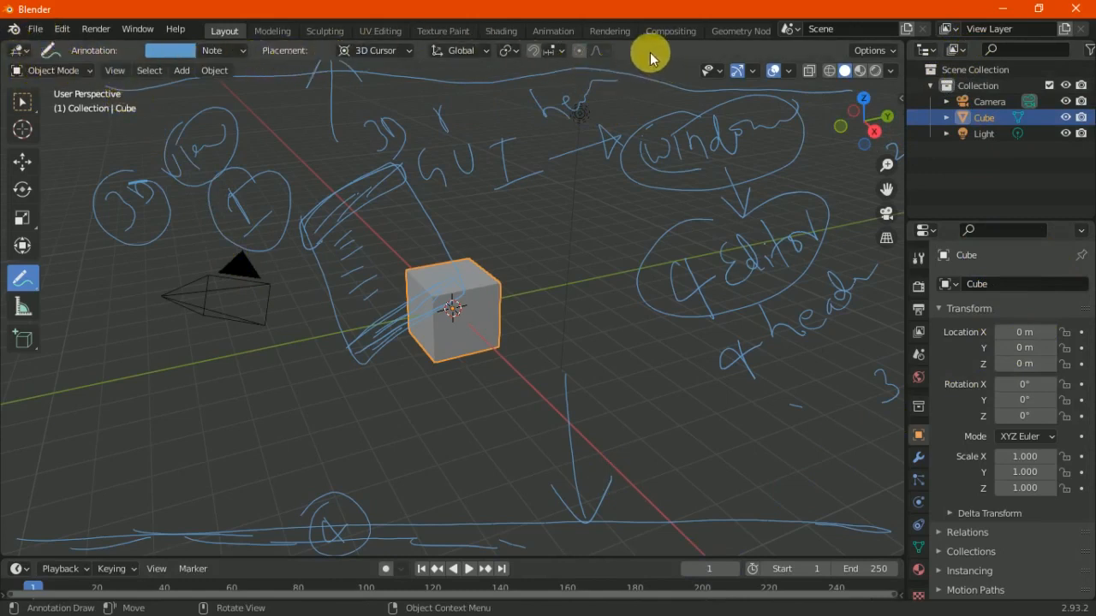
left_click_drag(639, 67, 43, 74)
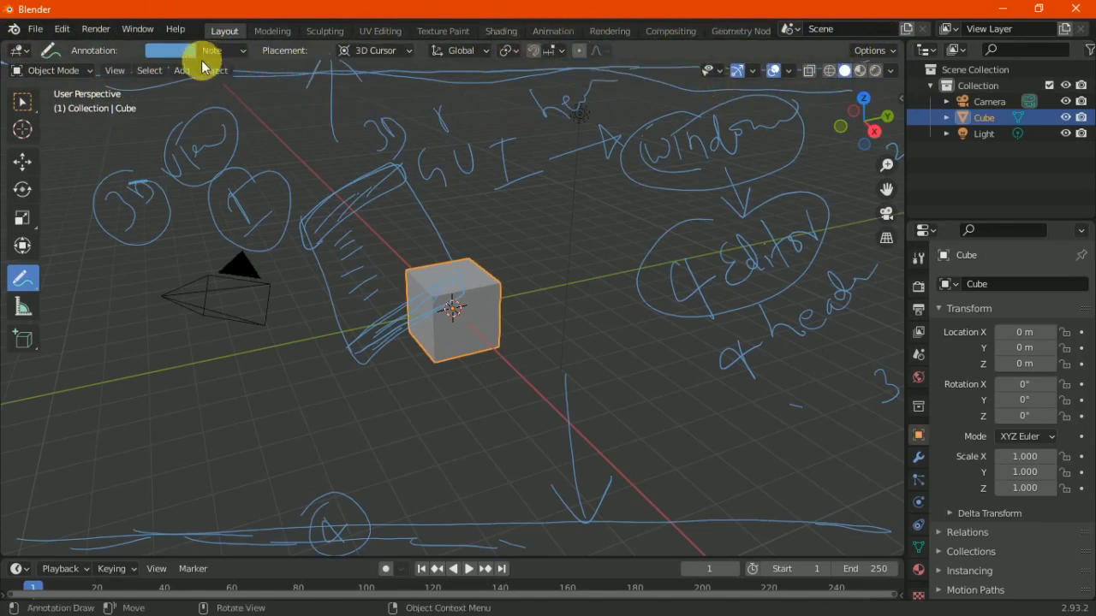
left_click(87, 76)
left_click(67, 73)
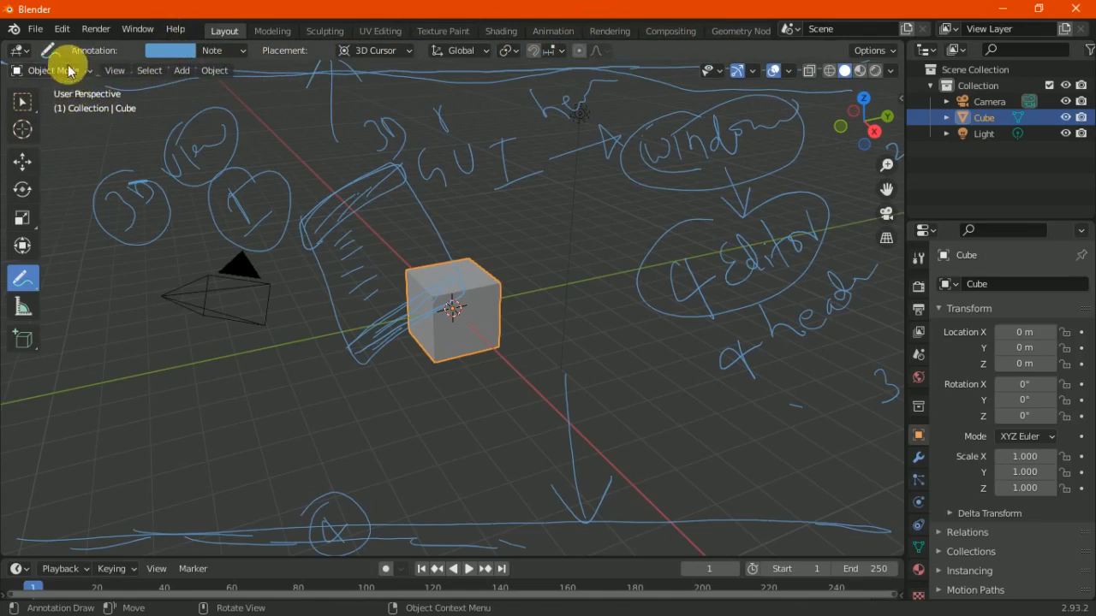
left_click(116, 70)
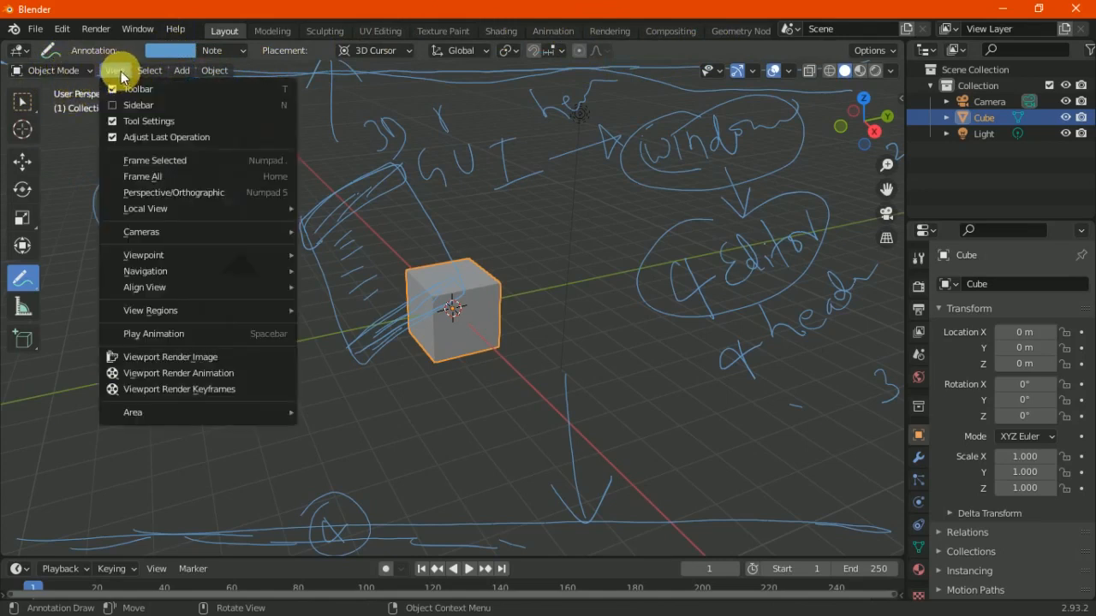
left_click(116, 72)
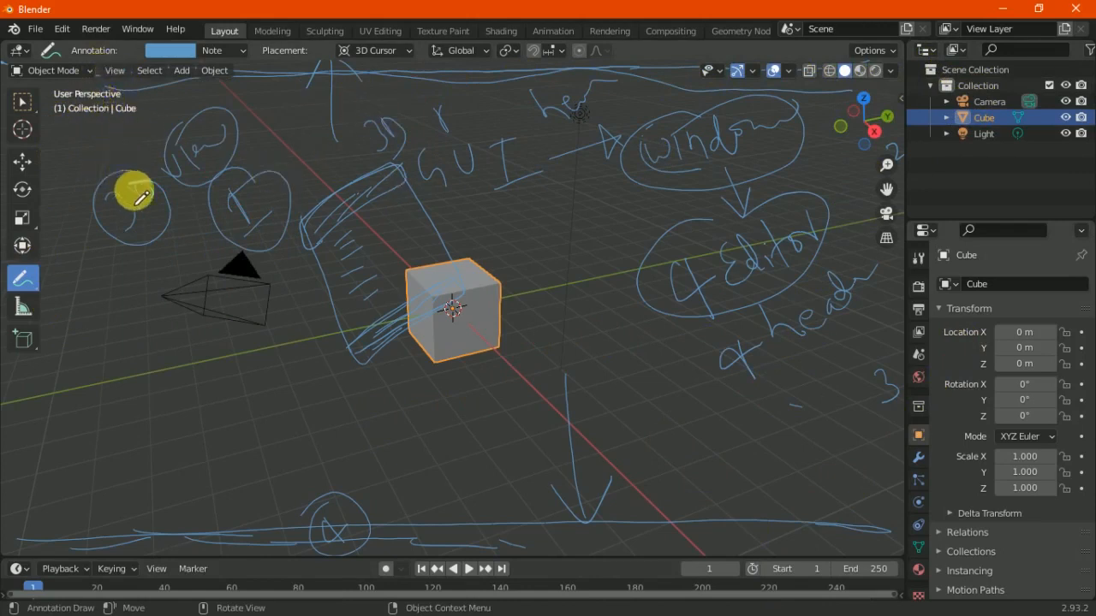
Hide the 3D viewport's toolbar and show it again
left_click(115, 70)
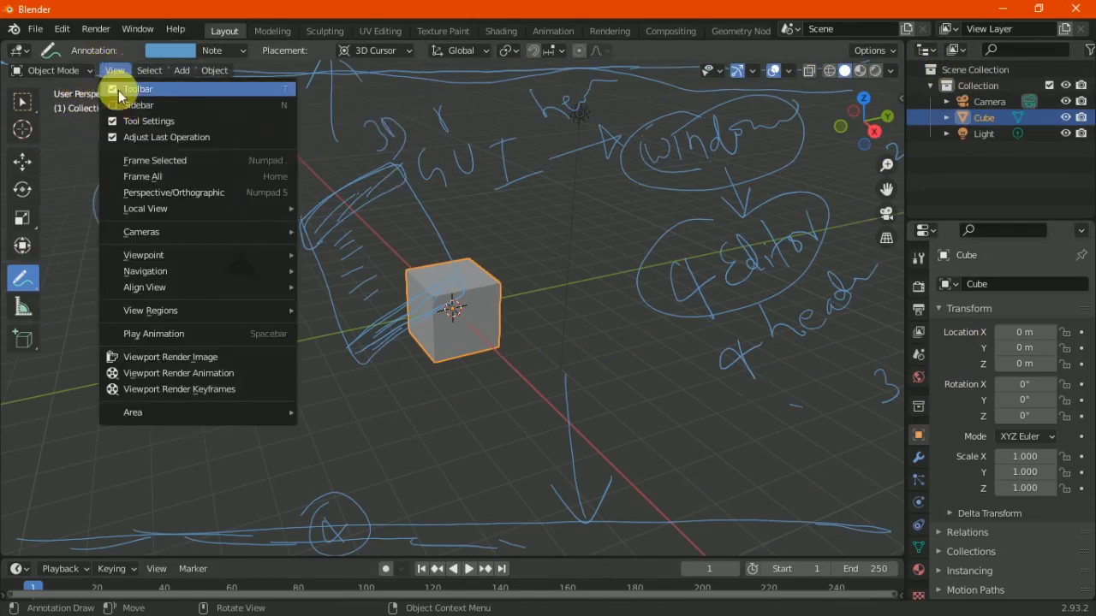
left_click(119, 94)
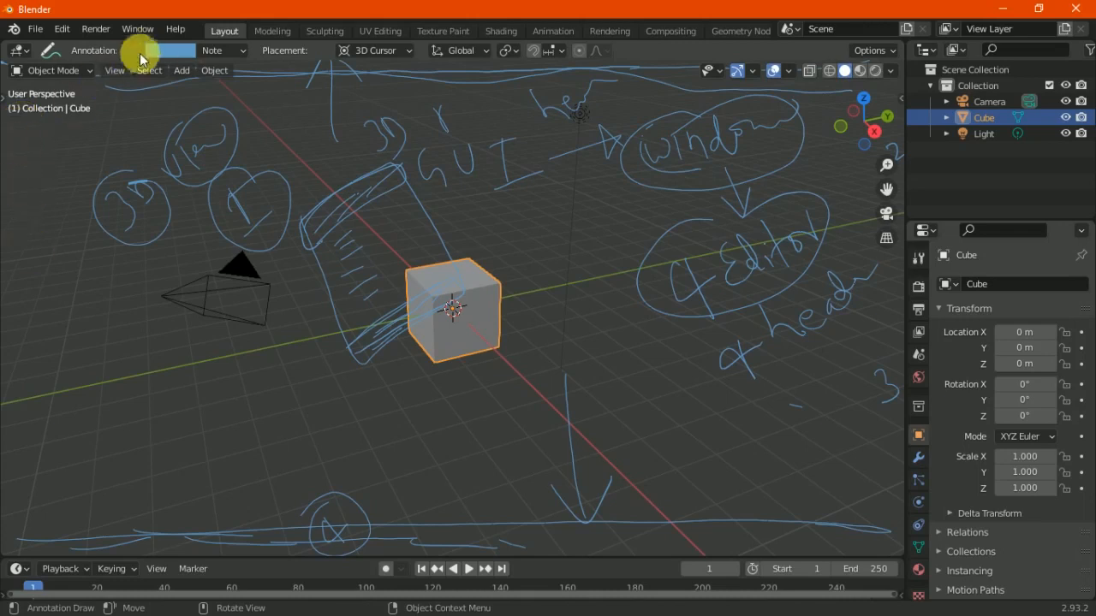
left_click(116, 70)
left_click(121, 94)
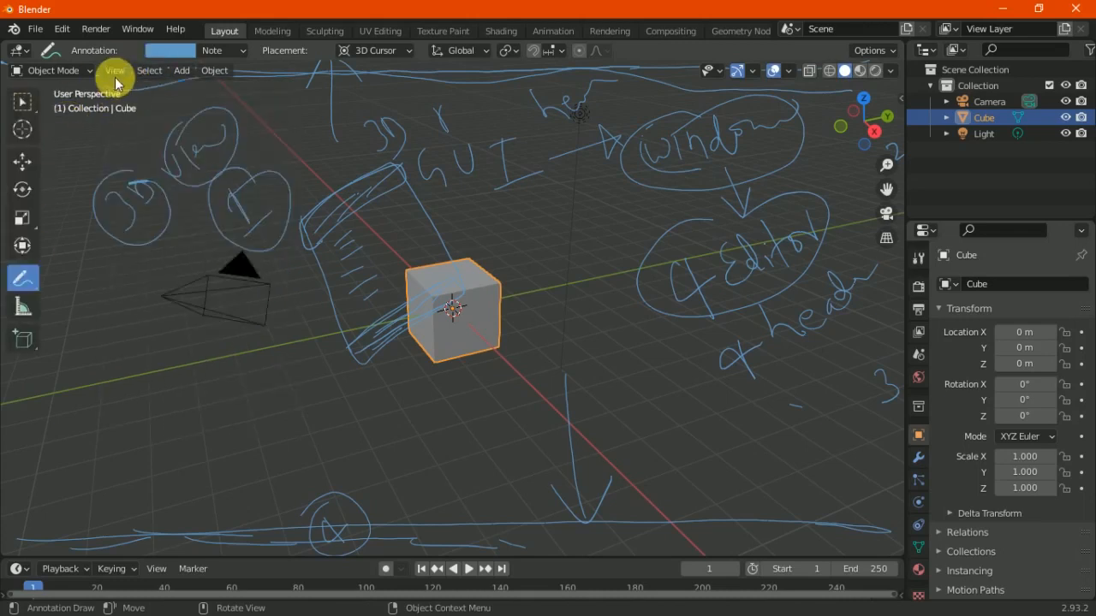
Toggle the 3D viewport's sidebar on, off and on again, leaving its Transform values displayed
left_click(115, 72)
left_click(119, 106)
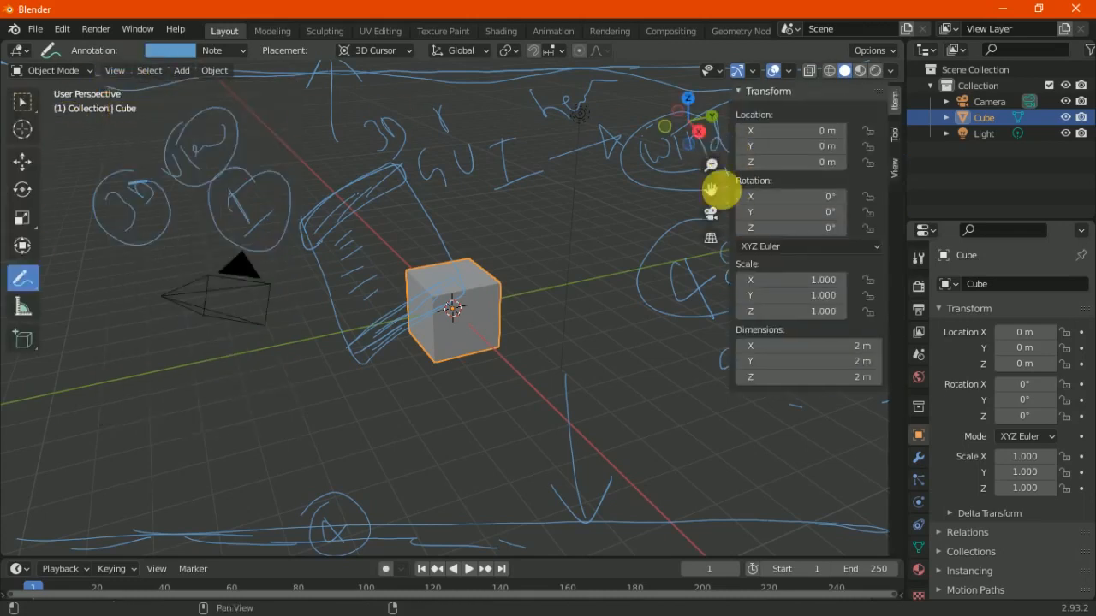
left_click(114, 71)
left_click(119, 104)
left_click(113, 72)
left_click(117, 104)
Hide the 3D viewport's Tool Settings bar and show it again
left_click(114, 70)
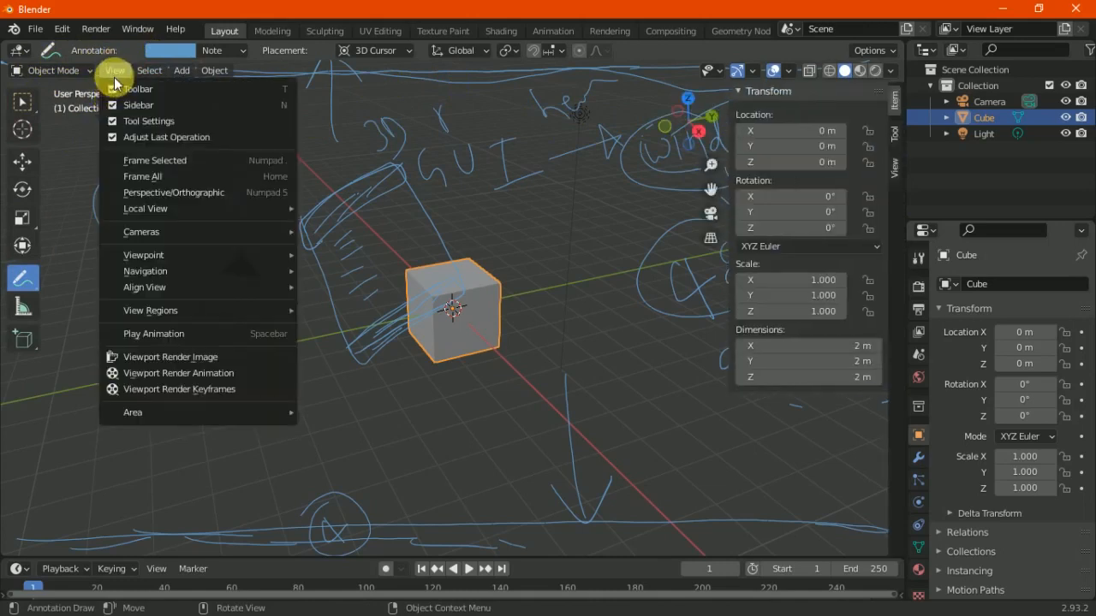
left_click(116, 121)
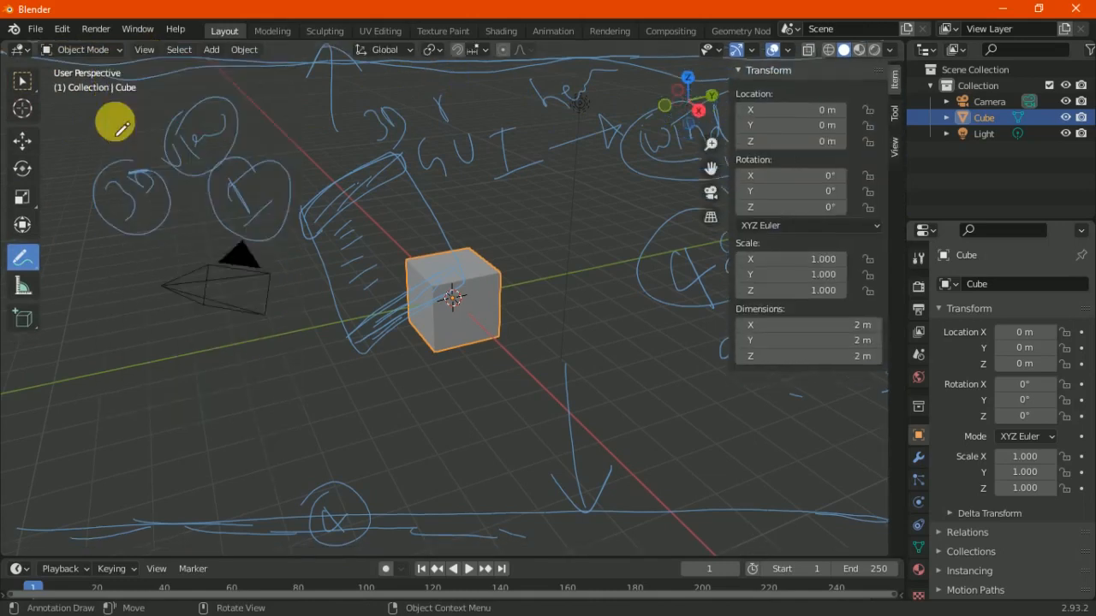
left_click(141, 55)
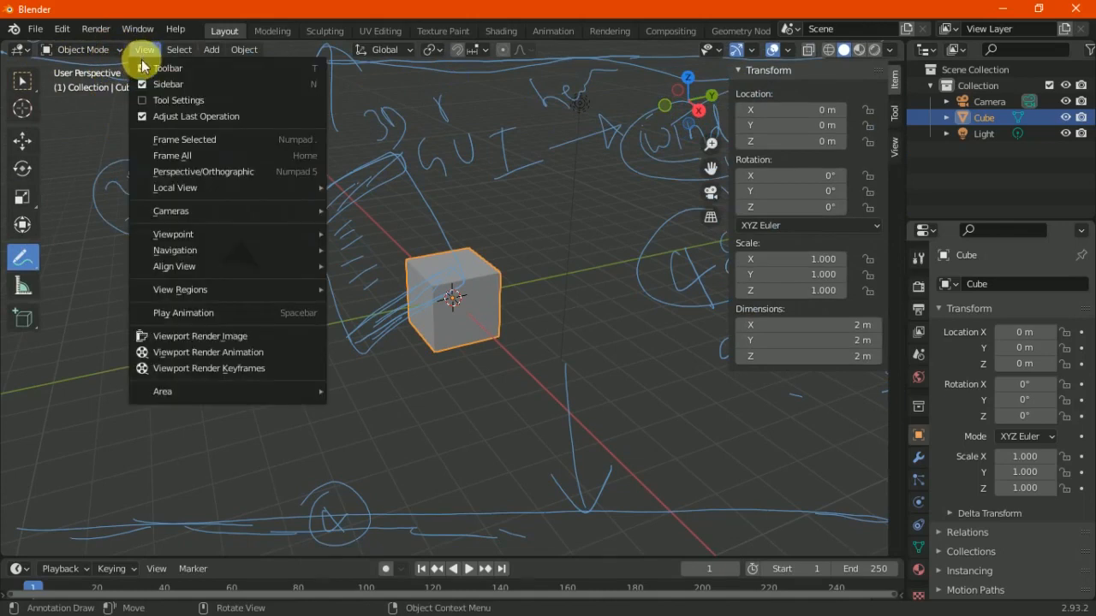
left_click(151, 98)
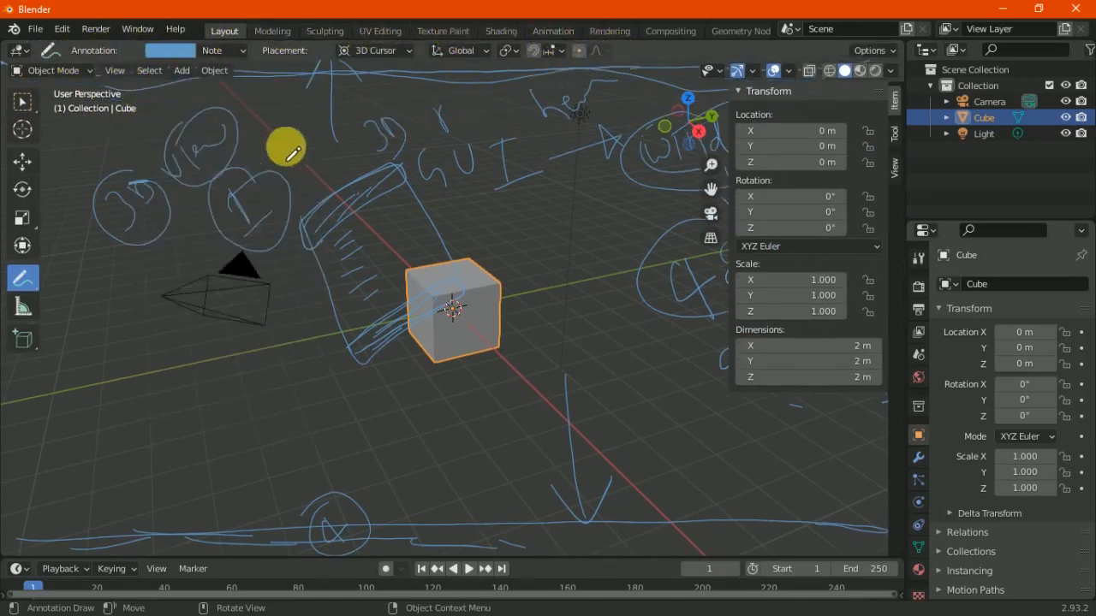
Handwrite a short note below the camera with an arrow leading to "3D"
mouse_move(107, 346)
left_mouse_down()
mouse_move(143, 366)
mouse_move(153, 335)
mouse_move(190, 345)
mouse_move(232, 400)
left_mouse_up()
left_click_drag(201, 408, 227, 364)
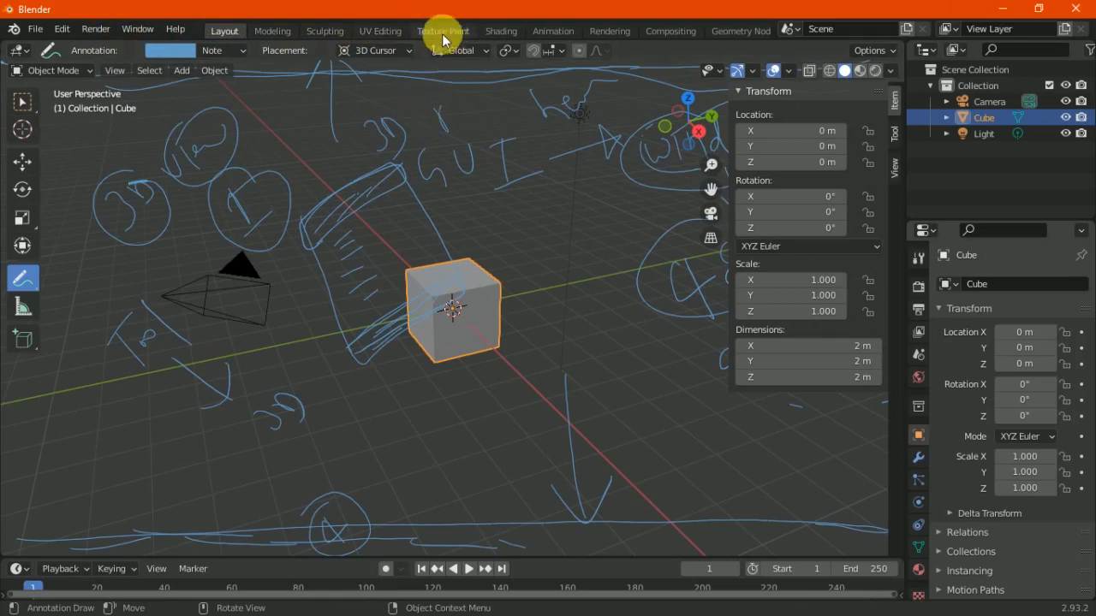
Restore the application window from its maximized size and enlarge the Timeline editor upward into the viewport area
double_click(420, 10)
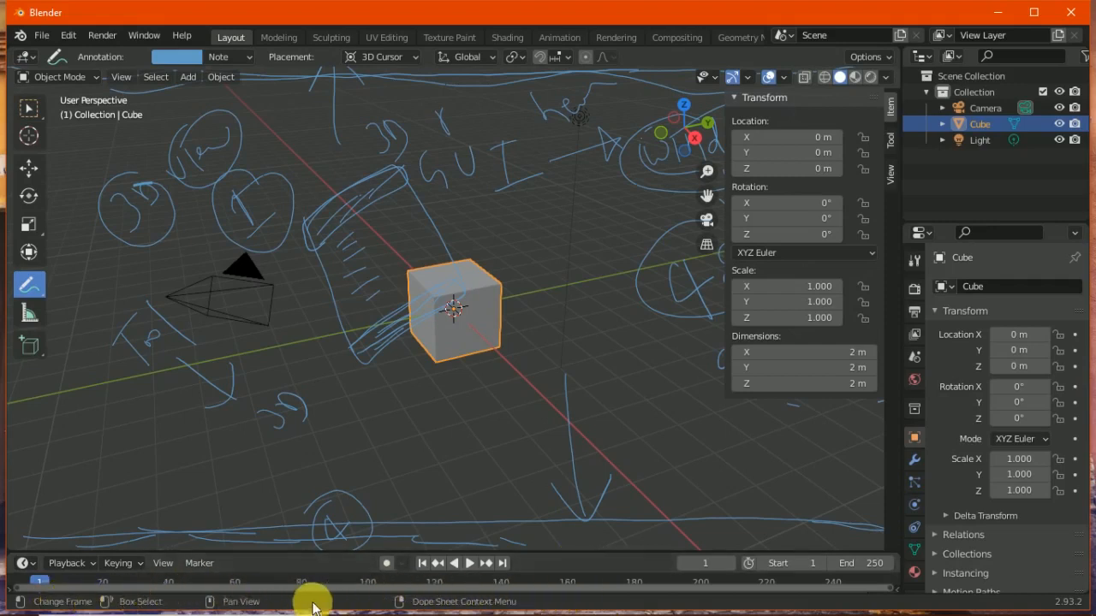
left_click_drag(564, 554, 582, 453)
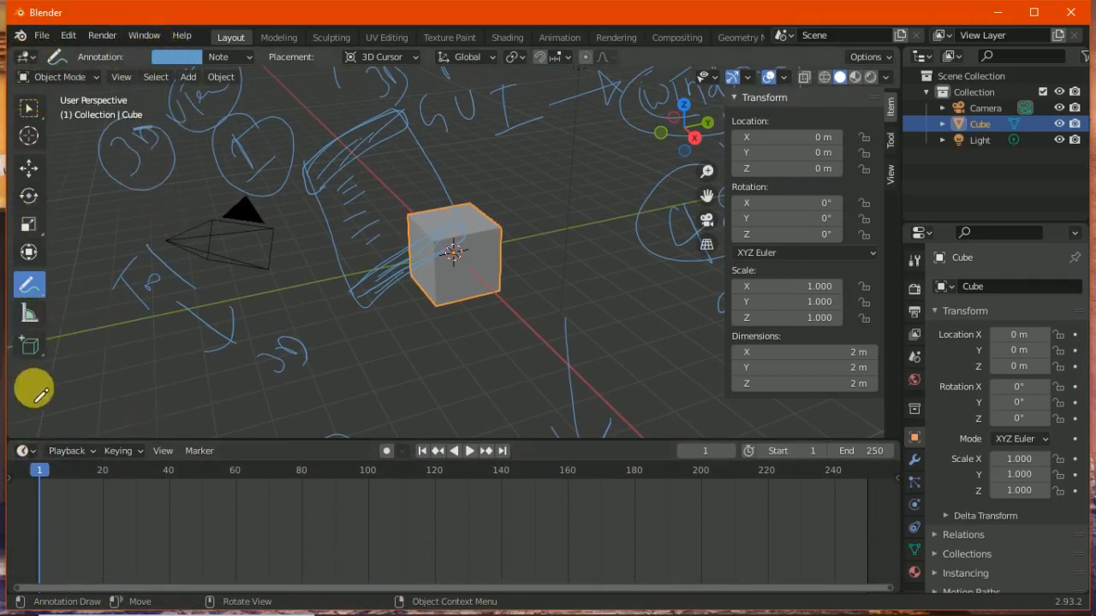
Draw an annotation line along the viewport's lower edge and add arrow strokes over the circled note above the camera
mouse_move(19, 404)
left_mouse_down()
mouse_move(141, 441)
mouse_move(452, 433)
mouse_move(734, 447)
mouse_move(908, 409)
left_mouse_up()
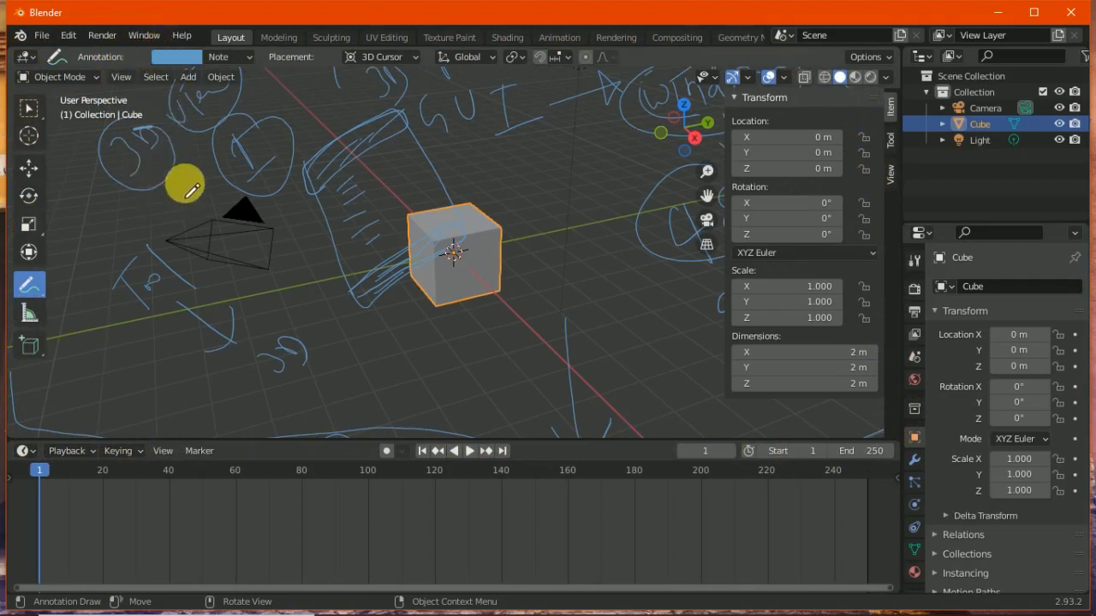
left_click_drag(255, 168, 251, 104)
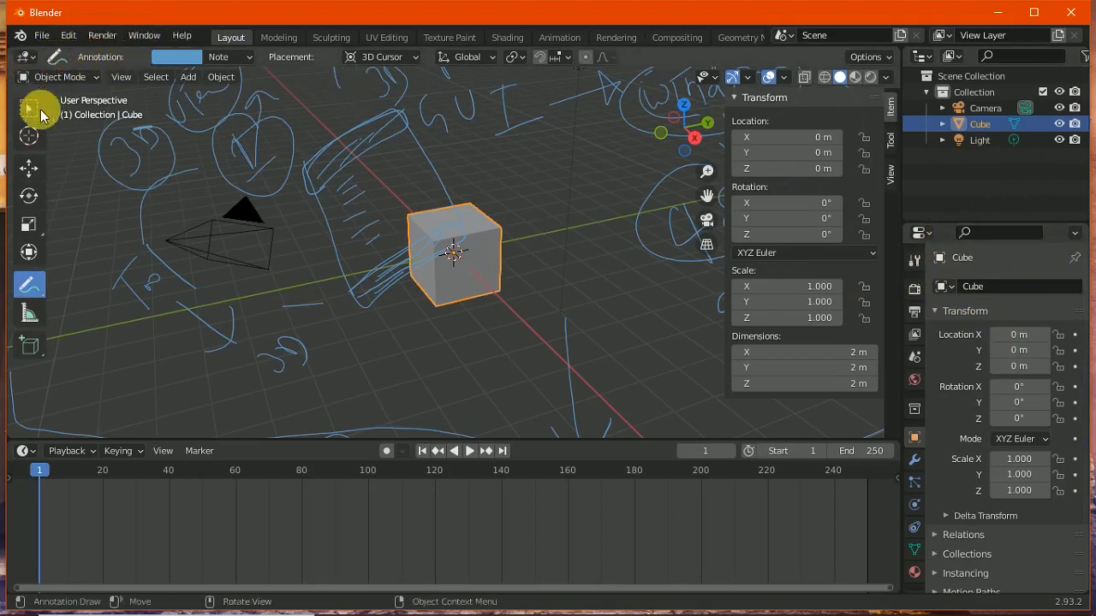
Switch between the Cursor, Rotate and Select Box tools and check the Rotate orientation options to compare each tool's settings
left_click(34, 146)
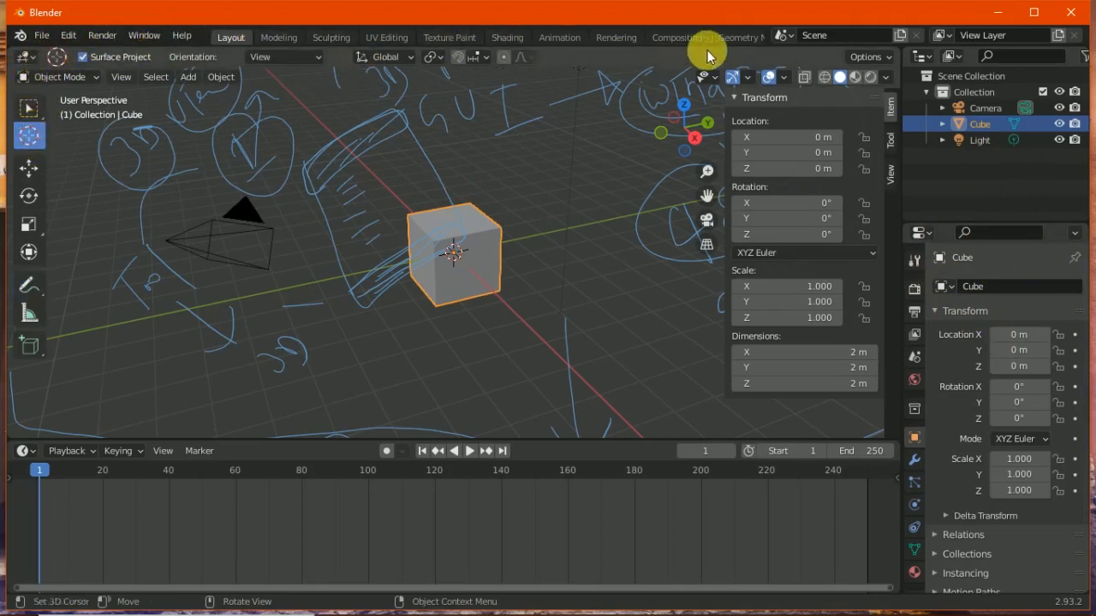
left_click(28, 195)
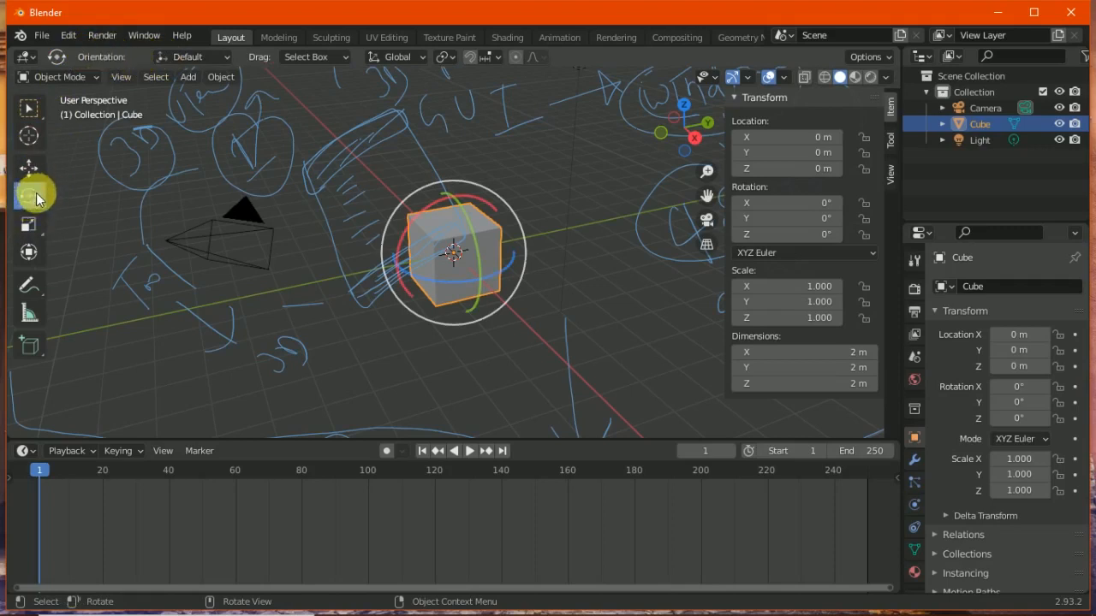
left_click(216, 53)
left_click(219, 57)
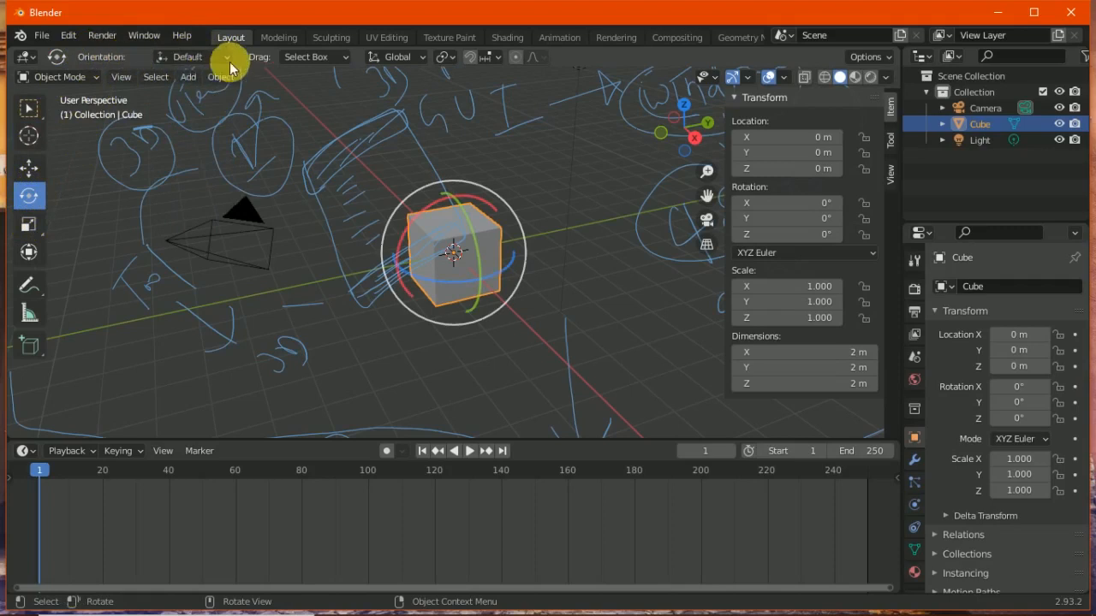
left_click(196, 57)
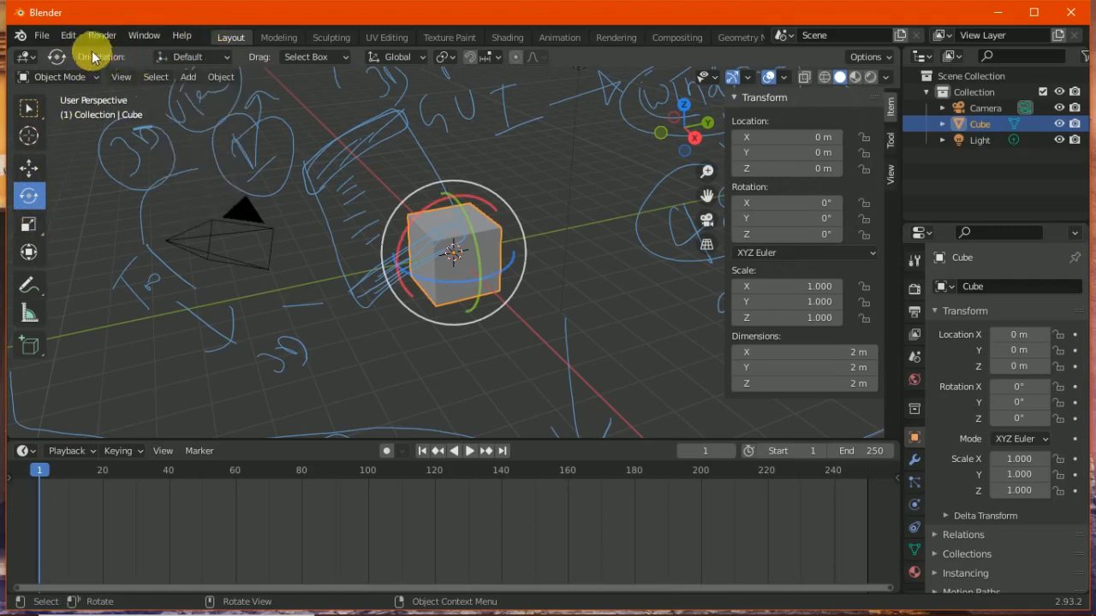
left_click(29, 109)
left_click(30, 195)
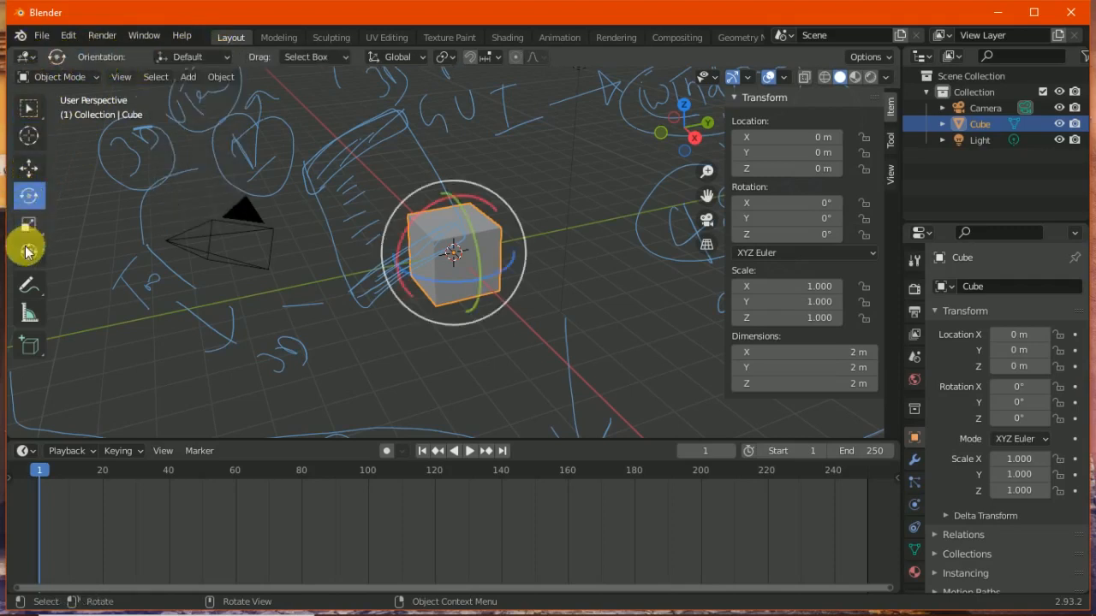
left_click(30, 270)
left_click(33, 106)
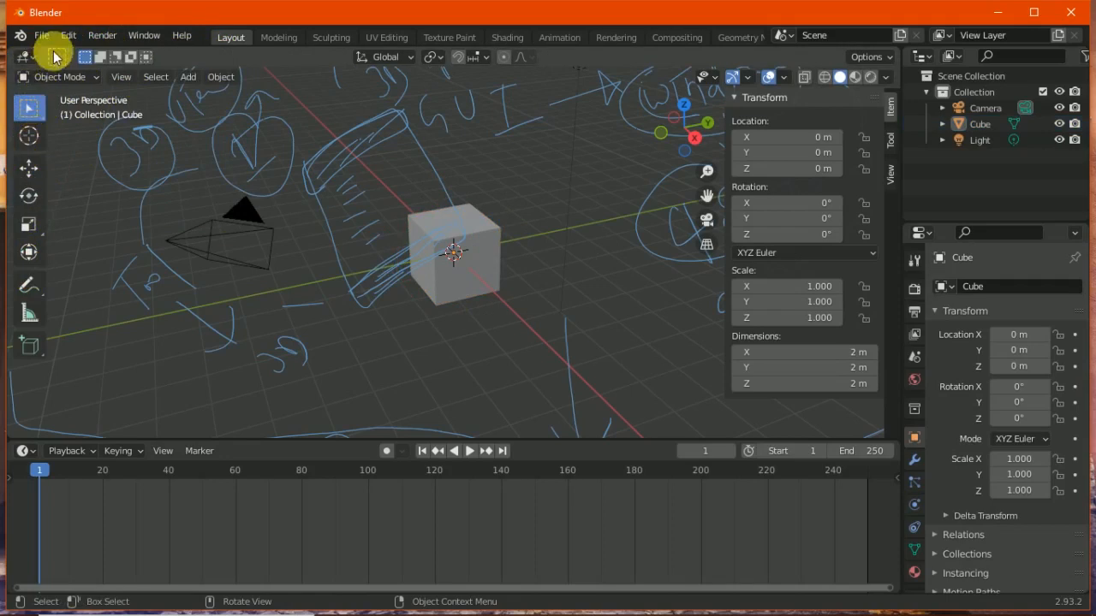
Look through the editor type choices of the 3D viewport, the Timeline and the Outliner
left_click(28, 57)
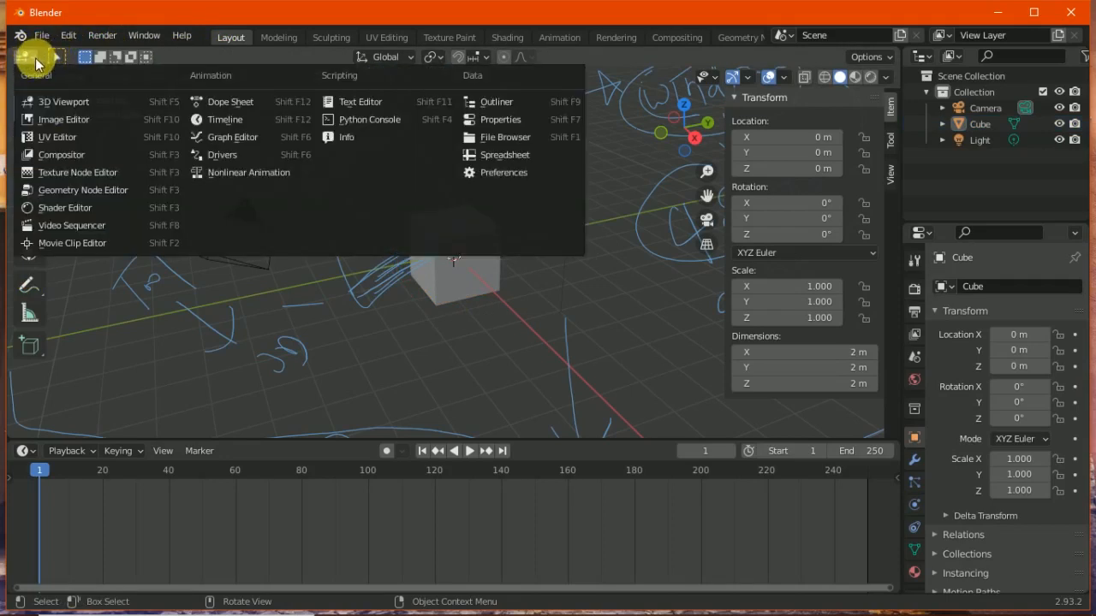
left_click(36, 56)
left_click(30, 58)
left_click(32, 60)
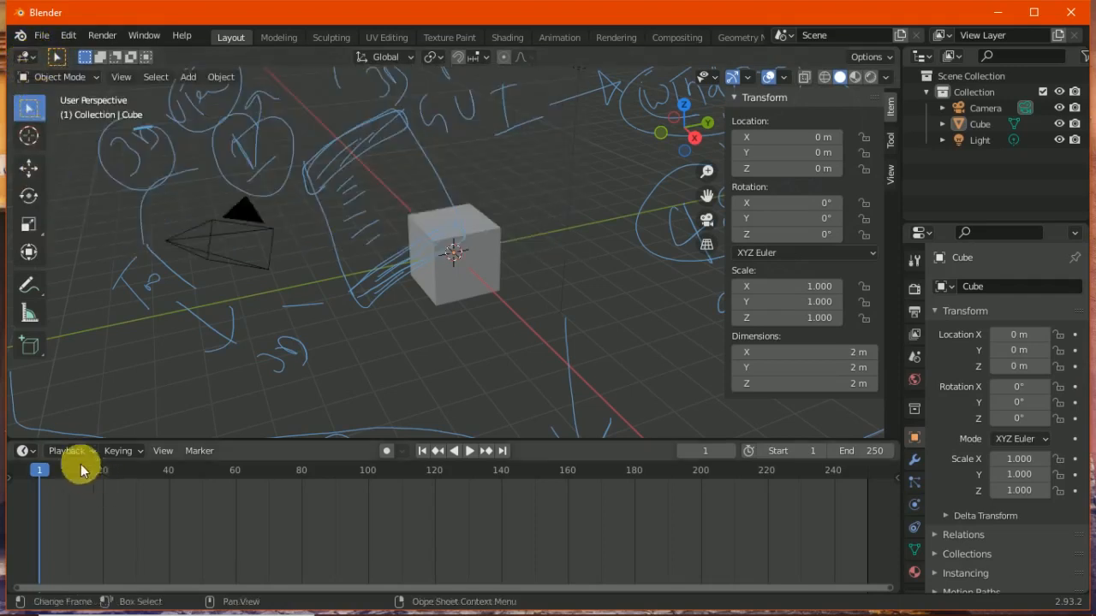
left_click(25, 450)
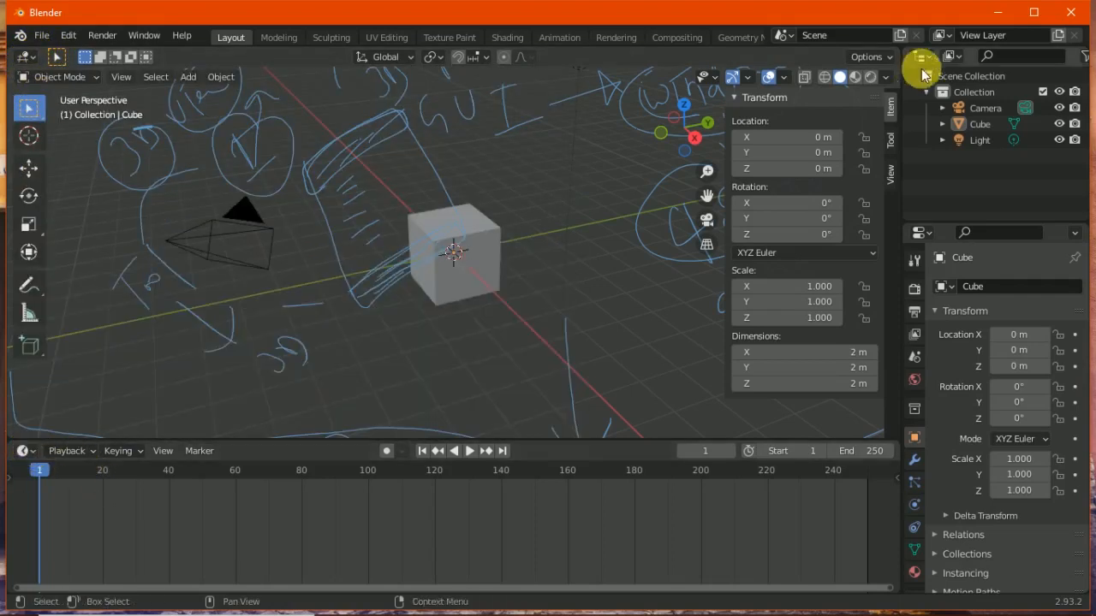
left_click(921, 55)
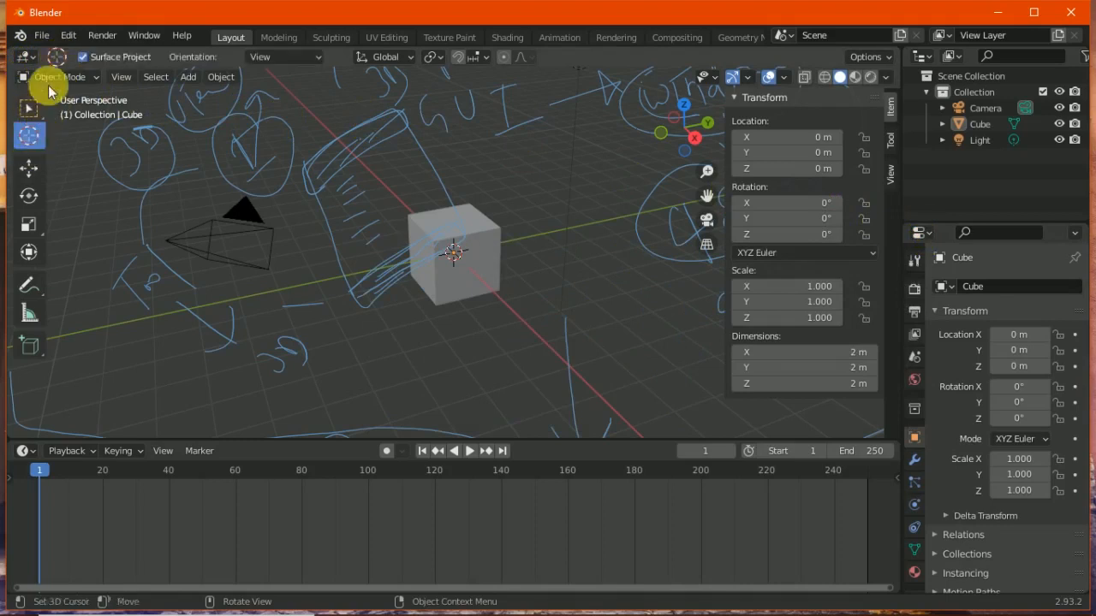
Activate the Move, Rotate, Select Box and Cursor tools in turn to compare their tool settings
left_click(28, 168)
left_click(28, 195)
left_click(29, 109)
left_click(28, 134)
Activate the Transform tool with Default orientation and box-select the cube
left_click(30, 253)
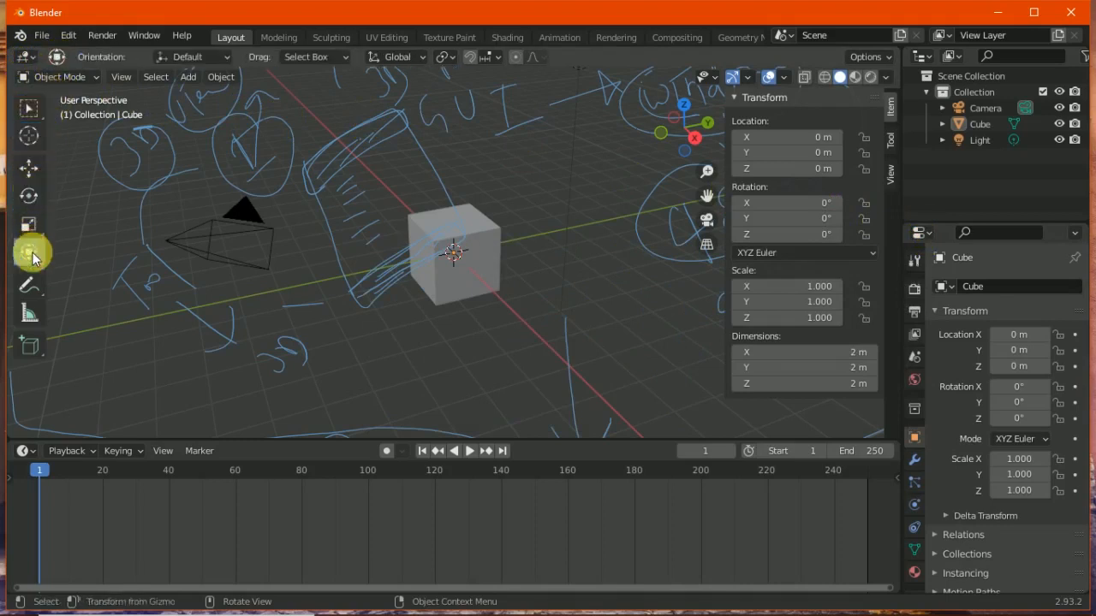
left_click(192, 57)
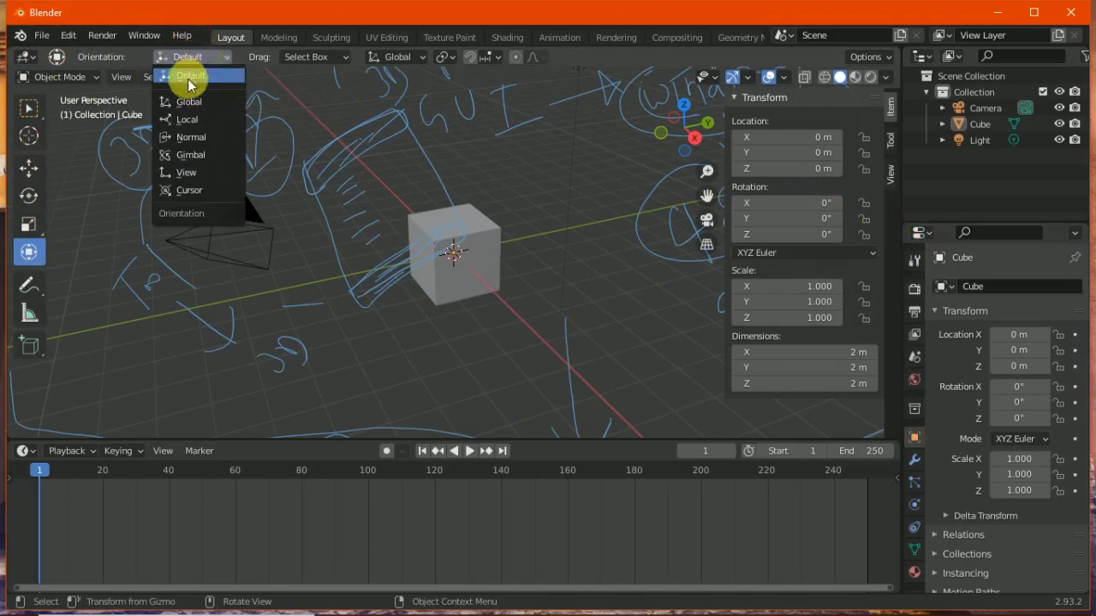
left_click(209, 76)
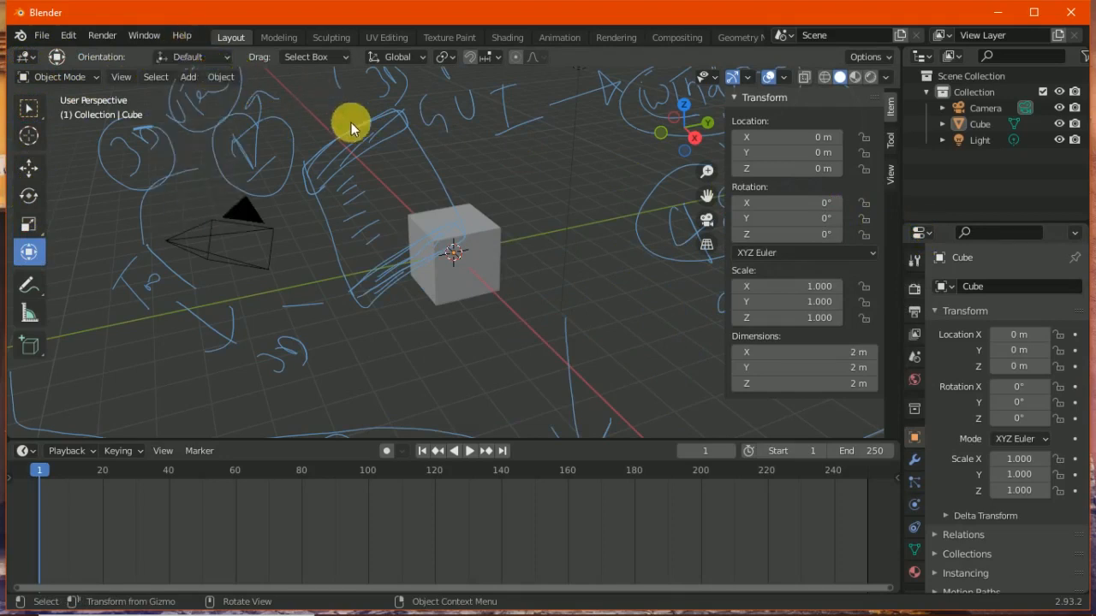
left_click_drag(366, 162, 598, 402)
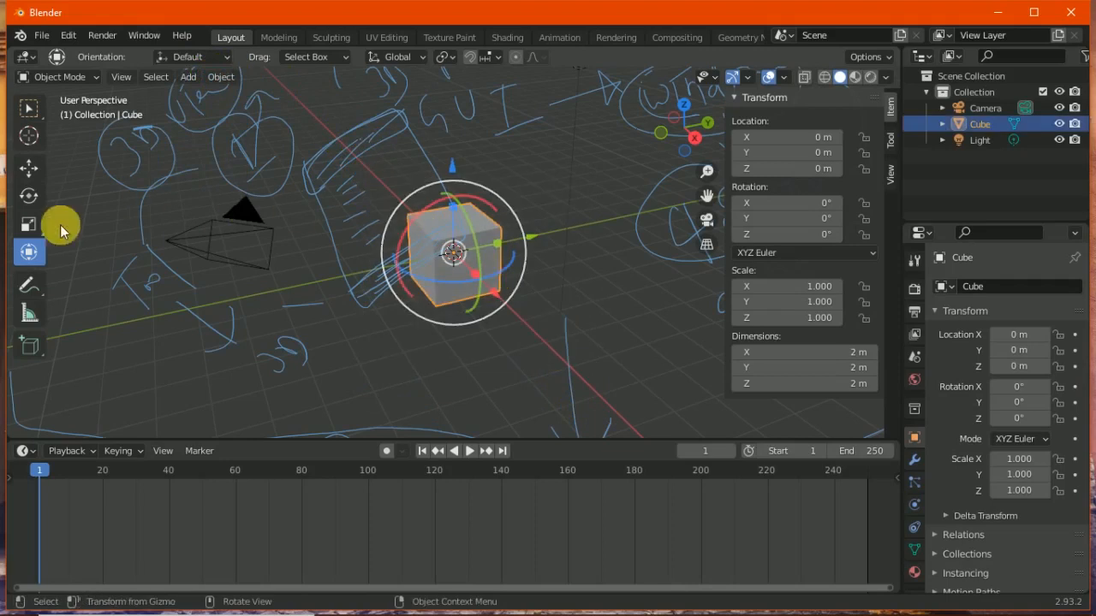
Set the transform orientation to Local with the Annotate tool active and draw lines radiating outward from the cube
left_click(26, 291)
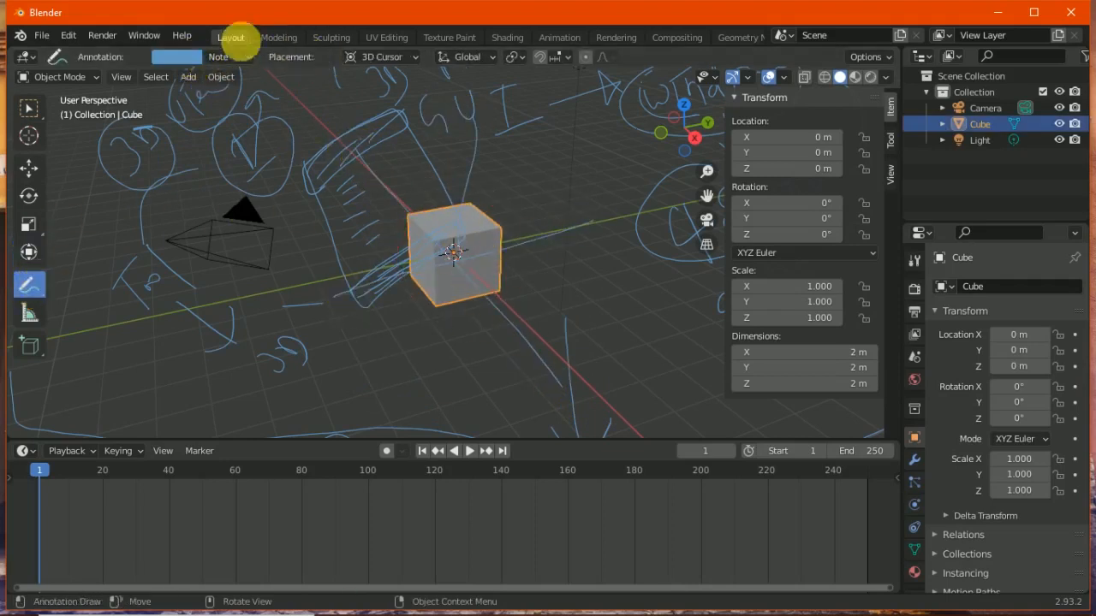
left_click(408, 58)
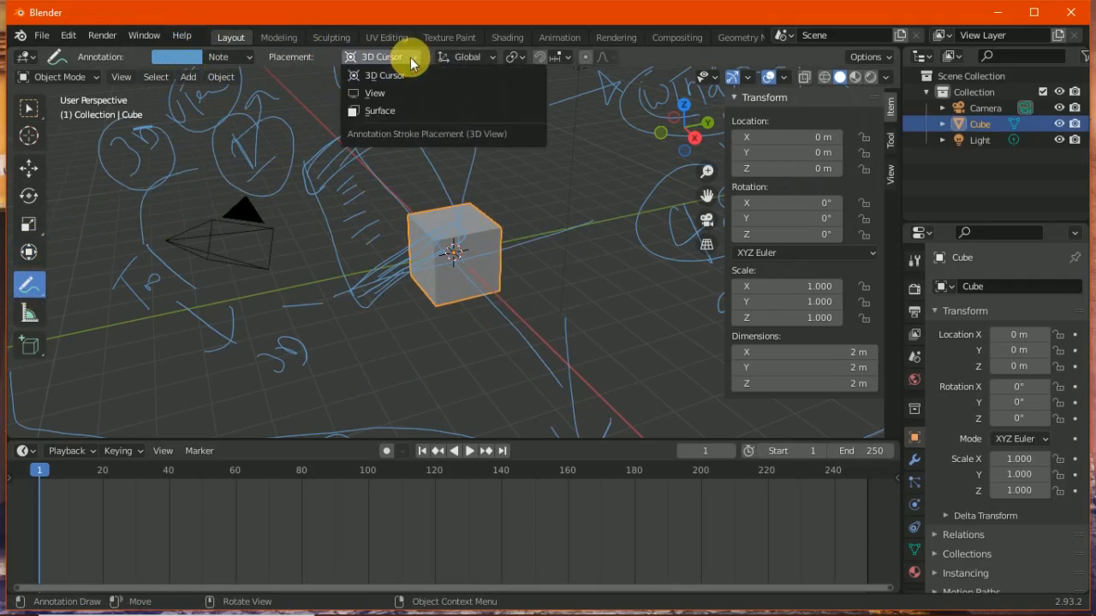
left_click(483, 58)
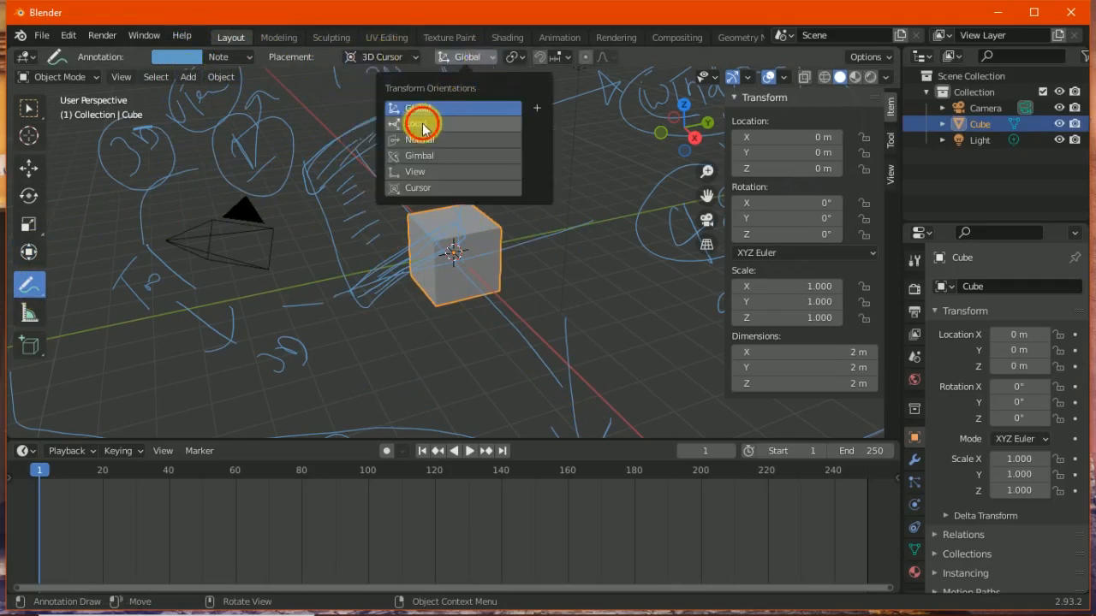
left_click(419, 128)
left_click_drag(406, 254, 263, 208)
left_click_drag(462, 228, 506, 128)
left_click_drag(444, 268, 427, 396)
Change the transform orientation to Normal, Gimbal, View and finally Cursor, adding annotation strokes around the cube between changes
left_click(481, 57)
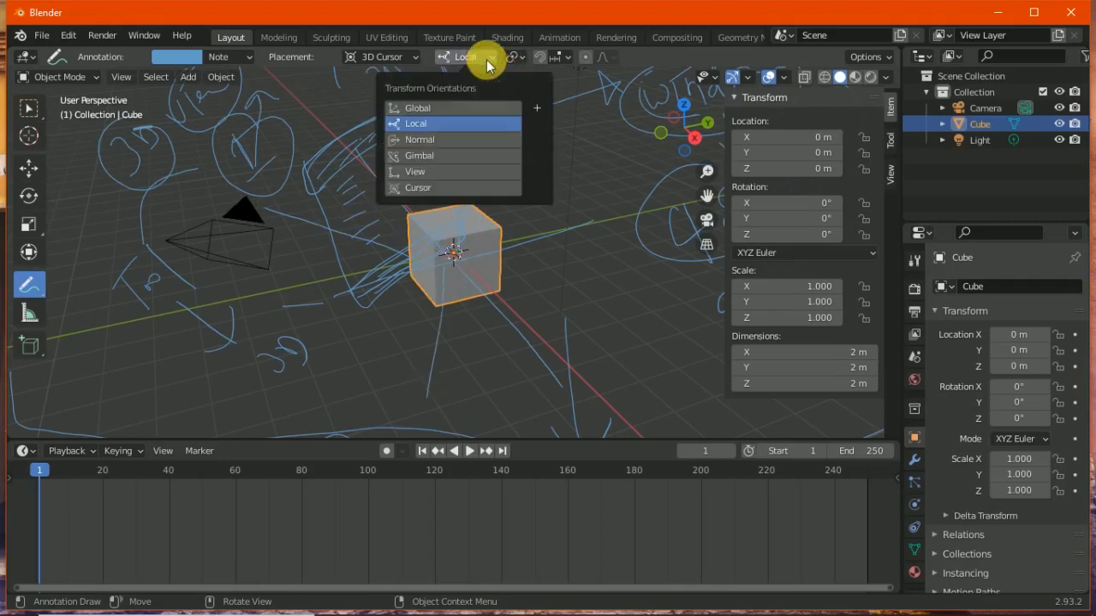
left_click(421, 140)
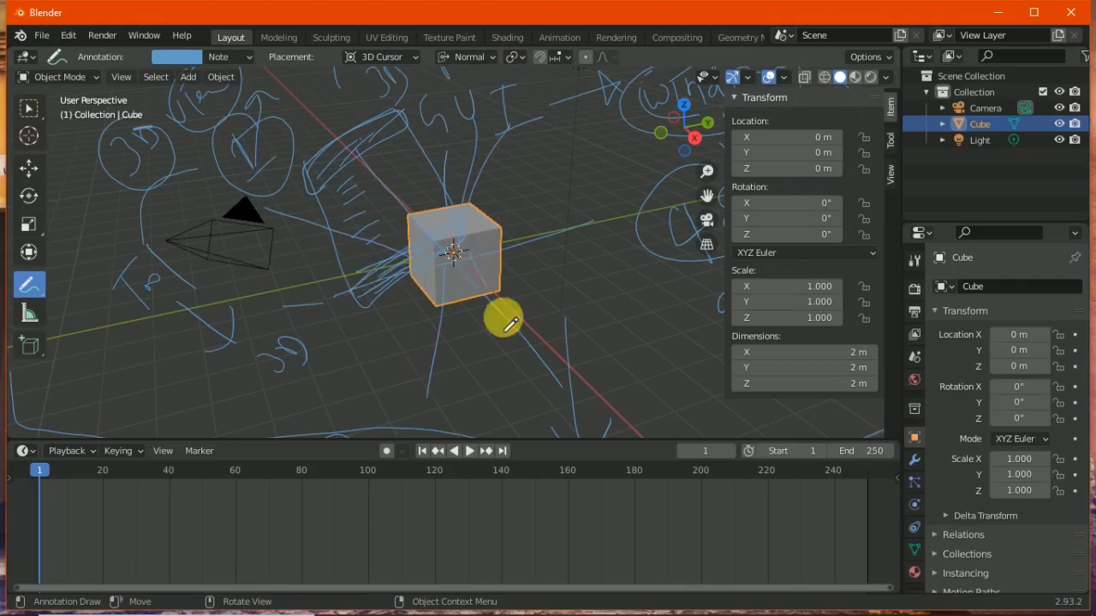
left_click(473, 57)
left_click(440, 157)
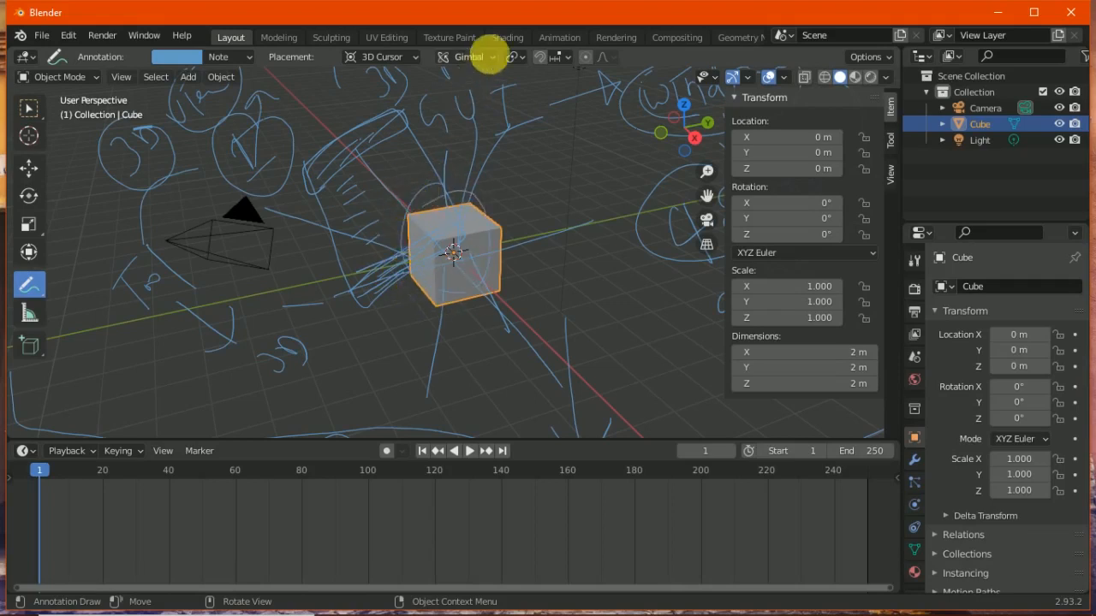
left_click(479, 57)
left_click(439, 172)
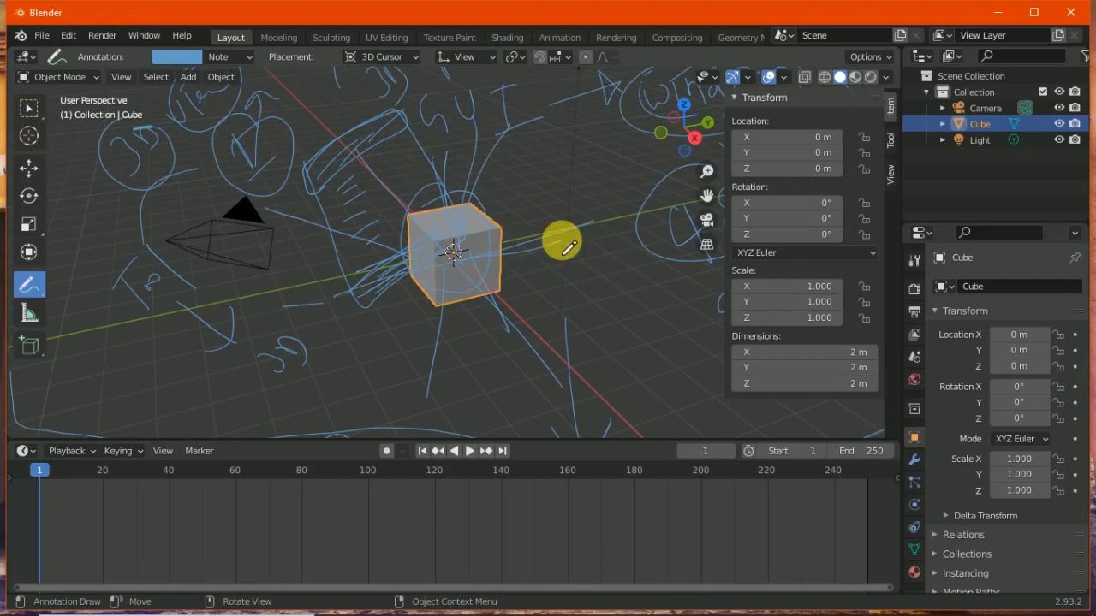
left_click(466, 57)
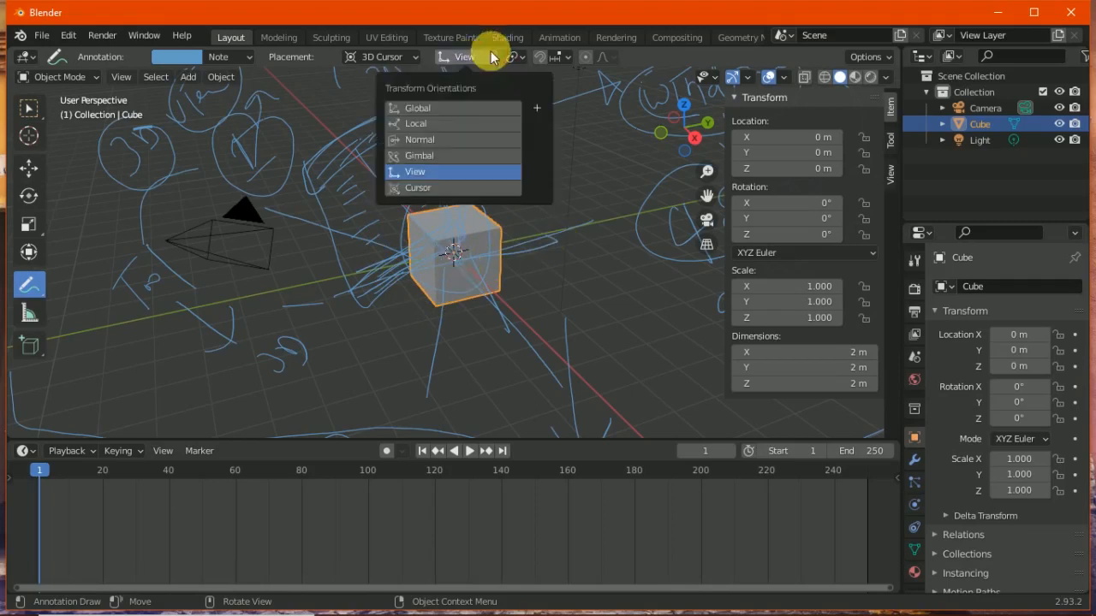
left_click(426, 187)
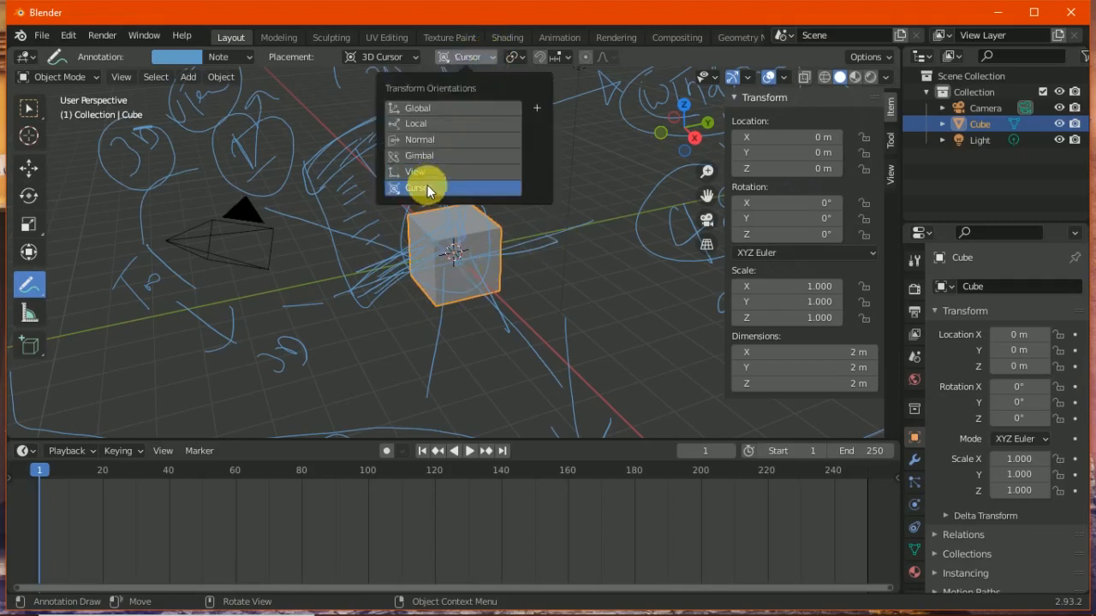
Compare the orientation settings of the Move, Cursor and Transform tools, including the list of transform orientations
left_click(28, 167)
left_click(218, 57)
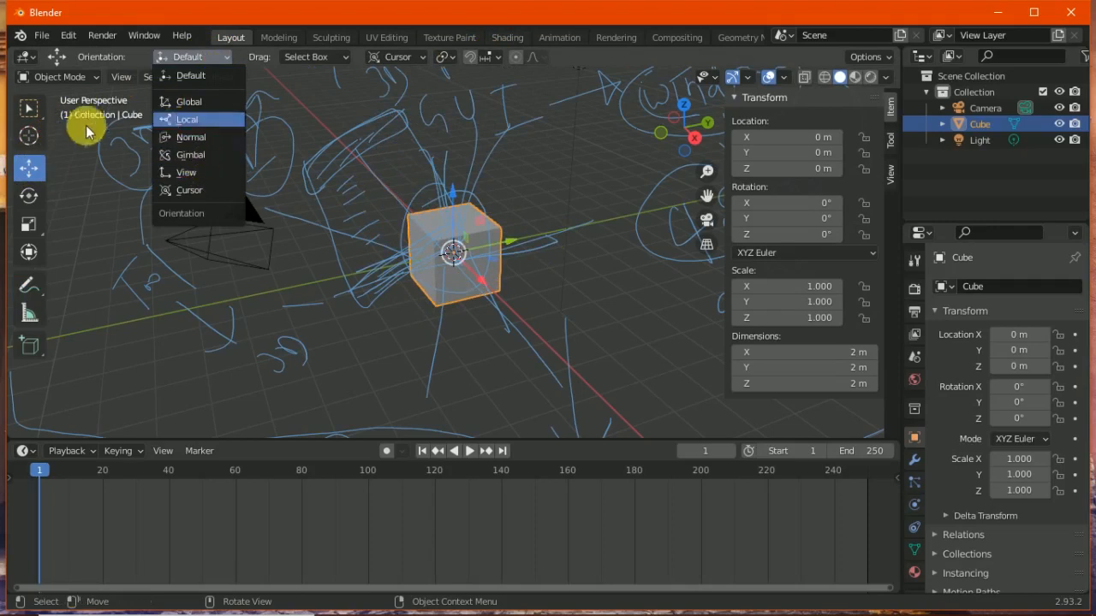
left_click(28, 135)
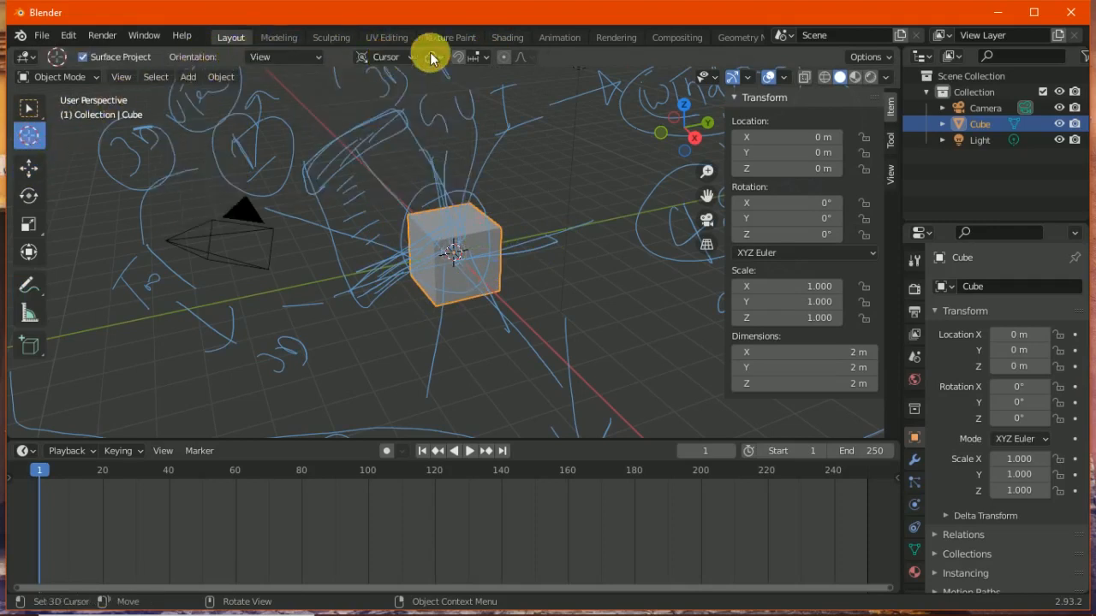
left_click(402, 55)
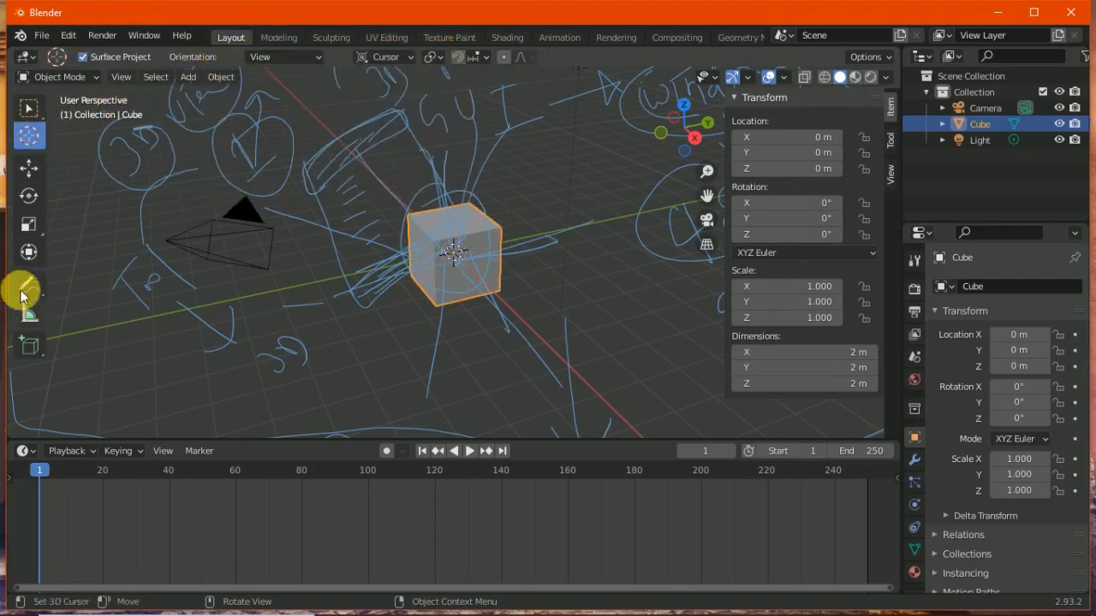
left_click(29, 249)
left_click(404, 56)
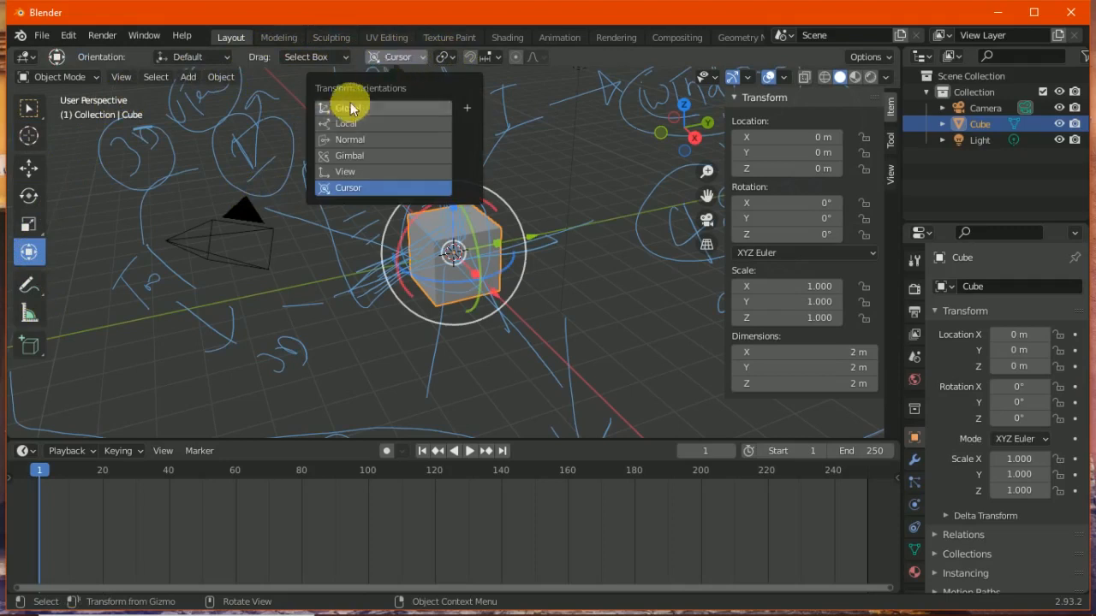
Activate the Select Box tool with its Intersect selection mode
left_click(30, 106)
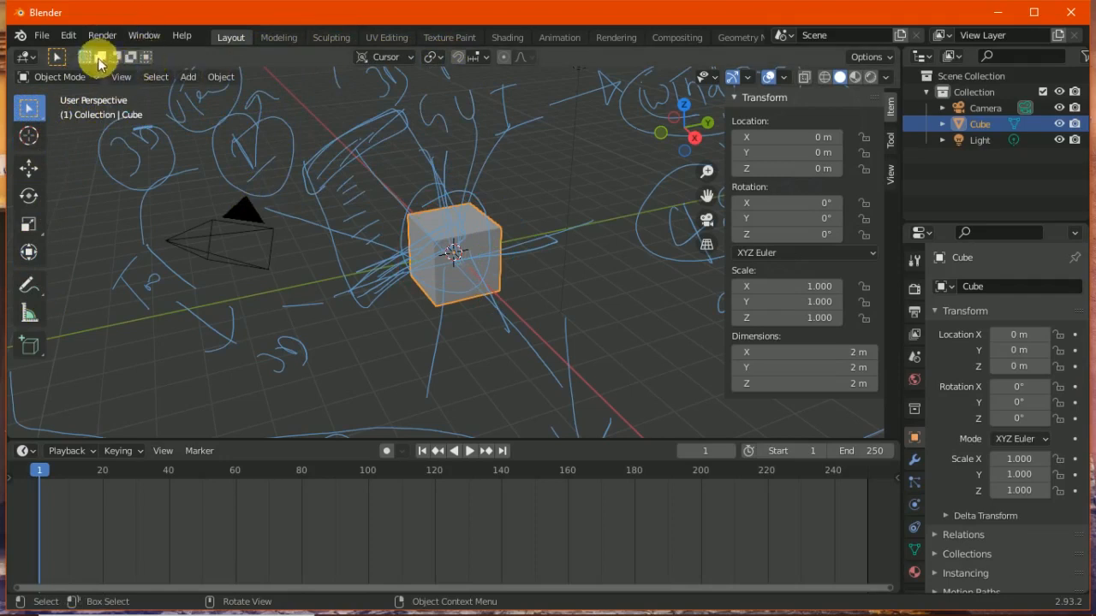
left_click(145, 57)
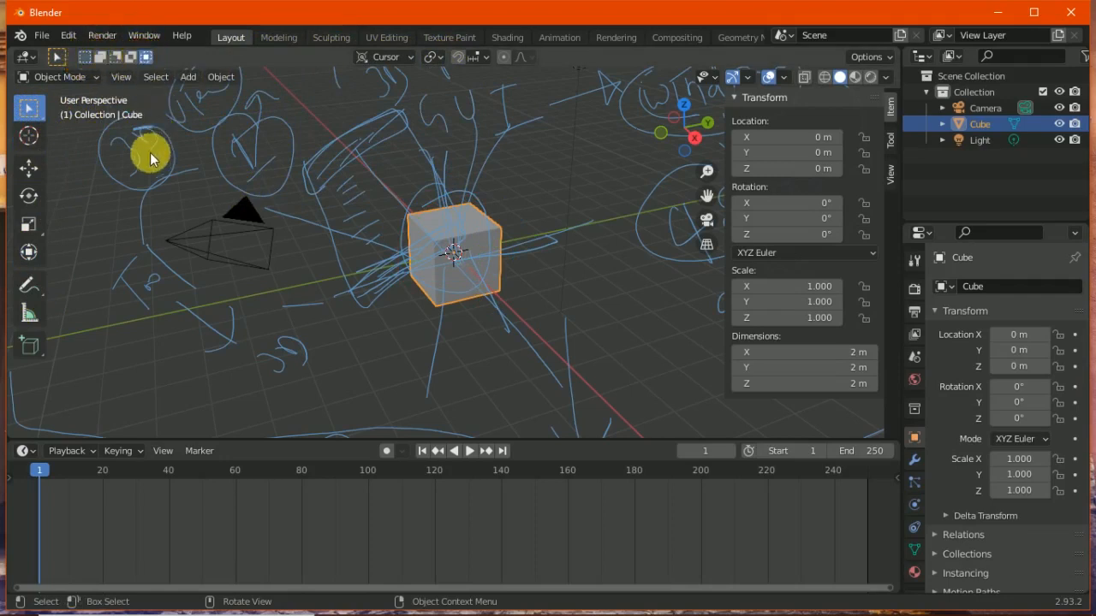
Close the current file without saving the changes to untitled.blend and start from a fresh default scene
left_click(42, 38)
left_click(49, 27)
left_click(42, 39)
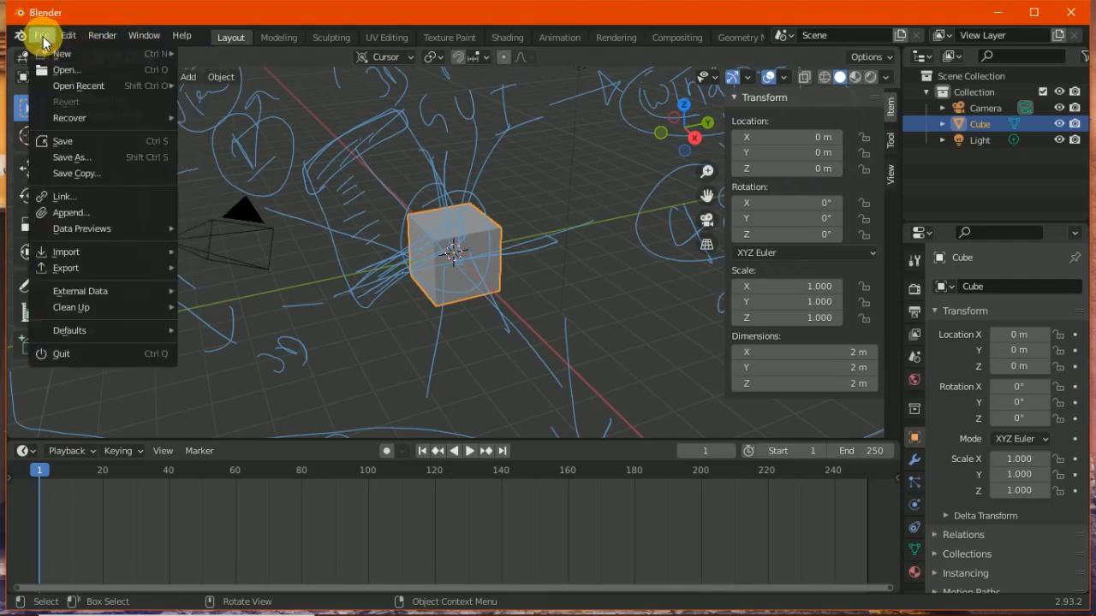
key("ctrl+q")
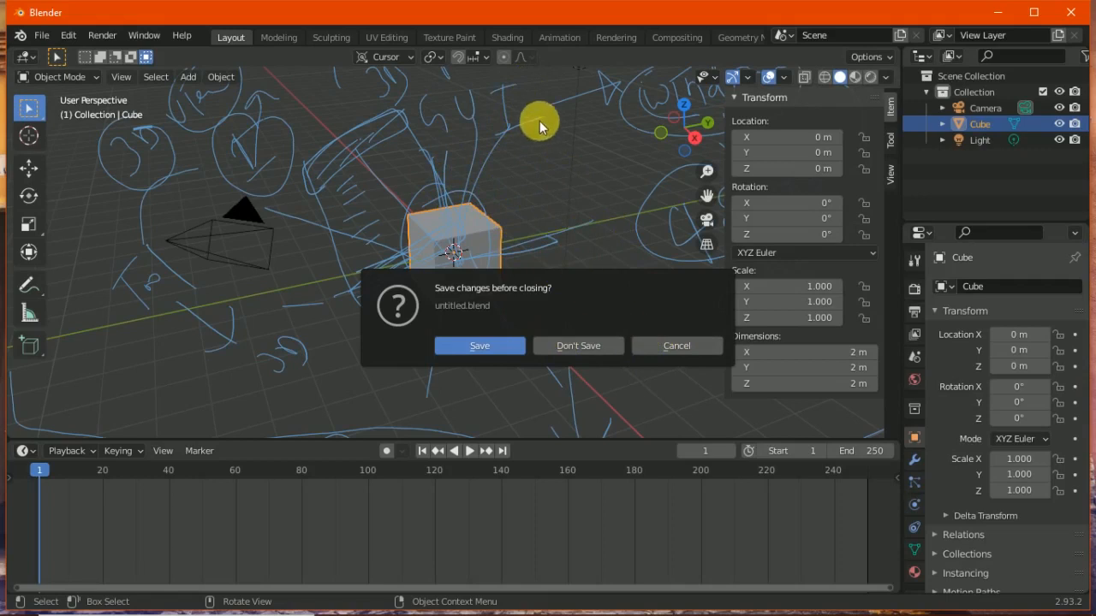
left_click(577, 344)
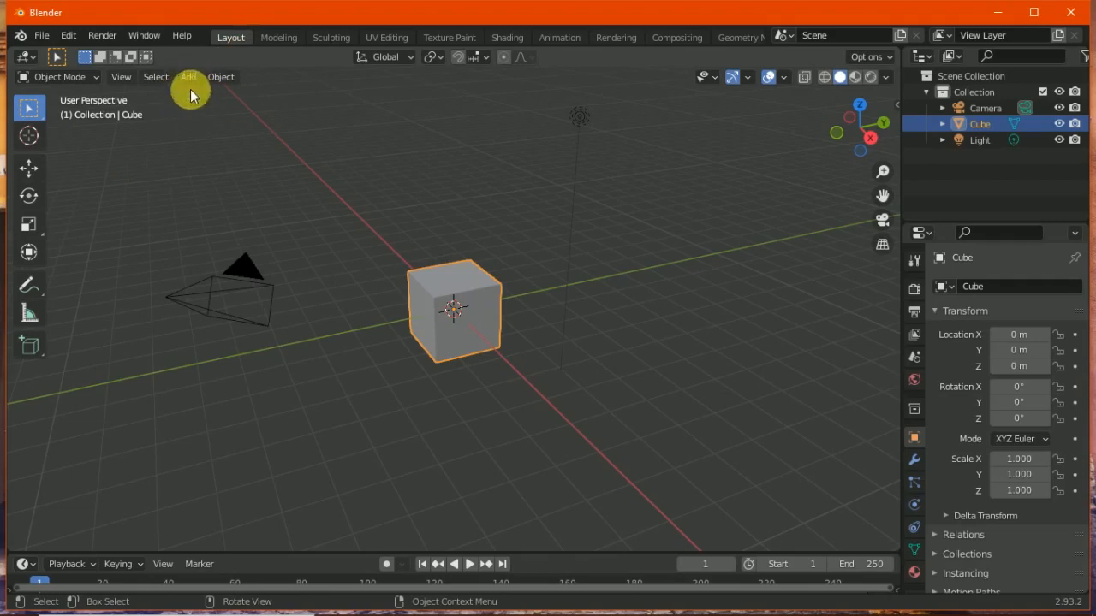
Switch the cube to Edit Mode and Sculpt Mode, and return it to Object Mode
left_click(96, 78)
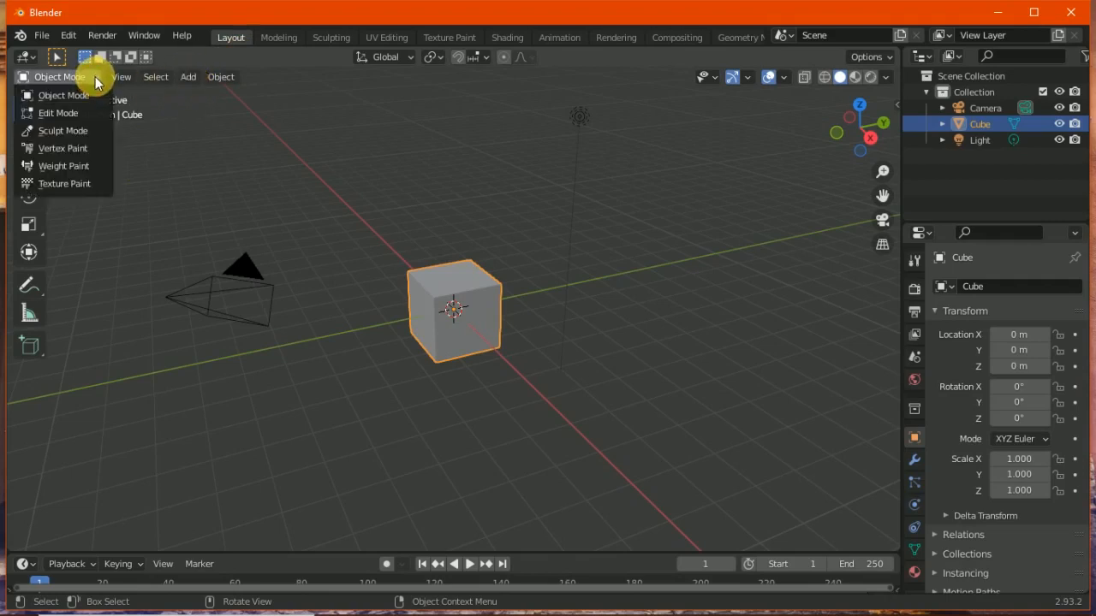
left_click(82, 114)
left_click(93, 77)
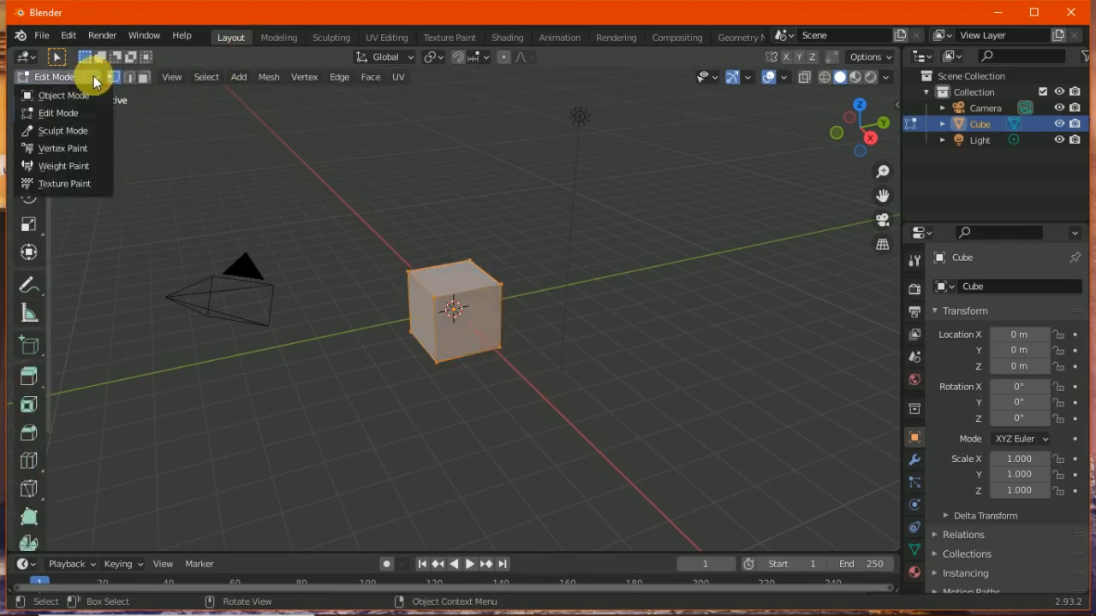
left_click(81, 130)
left_click(91, 78)
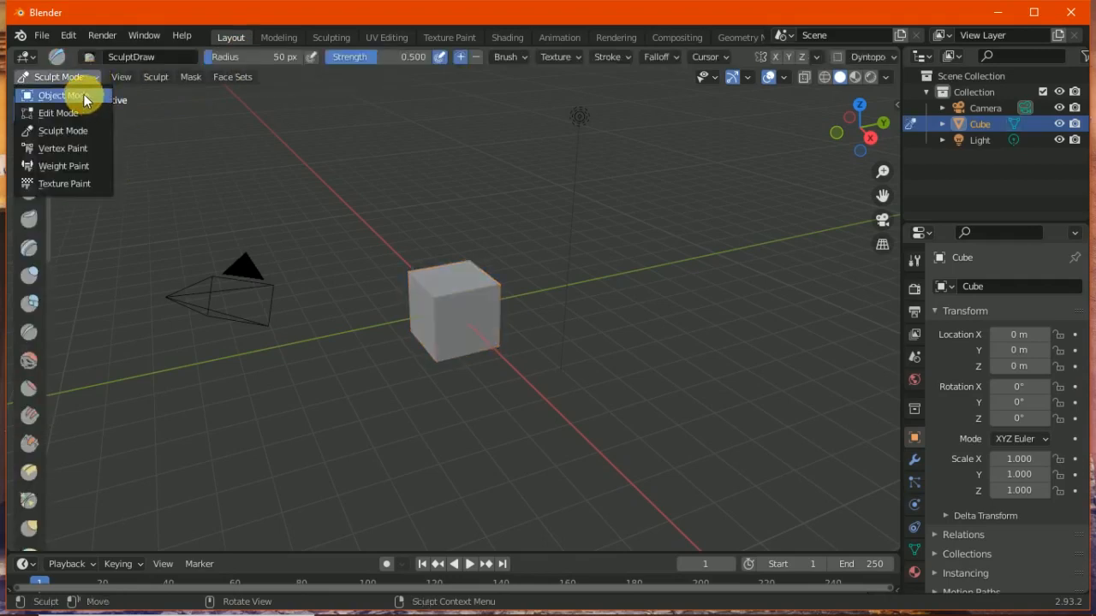
left_click(84, 95)
Add a second cube mesh and move it to about X 1.31 m, Y 3.65 m, Z 0.55 m
left_click(189, 78)
mouse_move(202, 92)
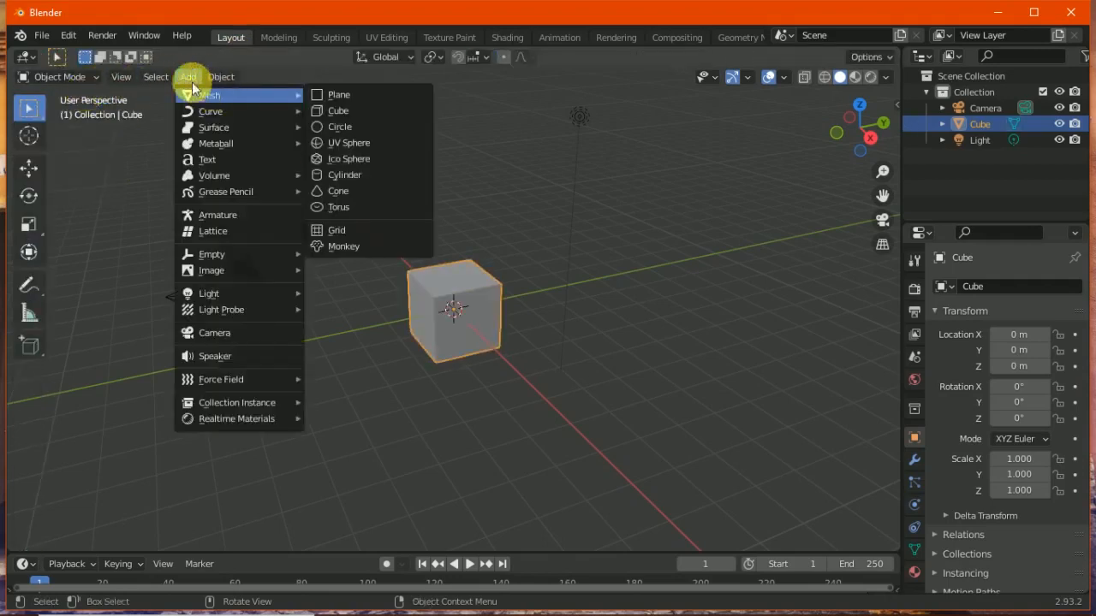
left_click(340, 111)
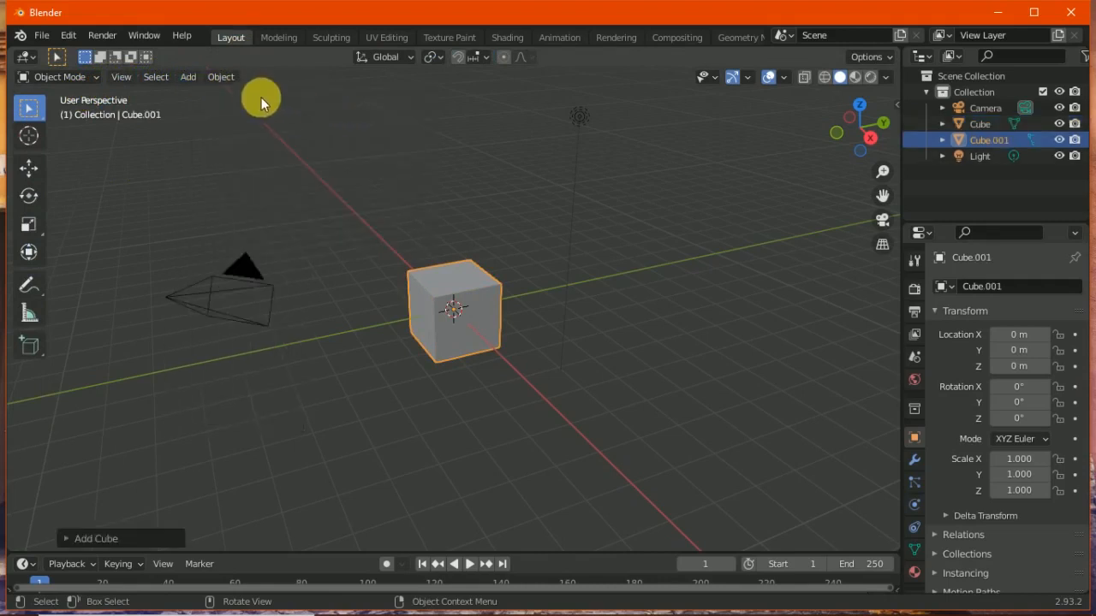
left_click(31, 166)
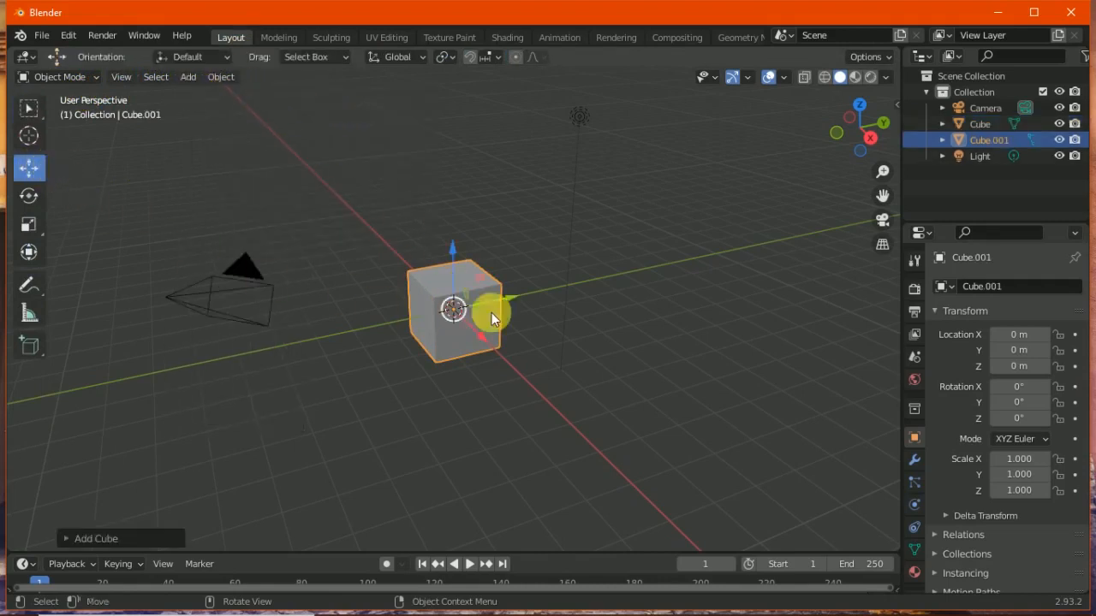
left_click_drag(459, 313, 592, 288)
left_click(509, 189)
Box-select both cubes with the Select Box tool, repeating the selection in Extend mode
left_click(28, 107)
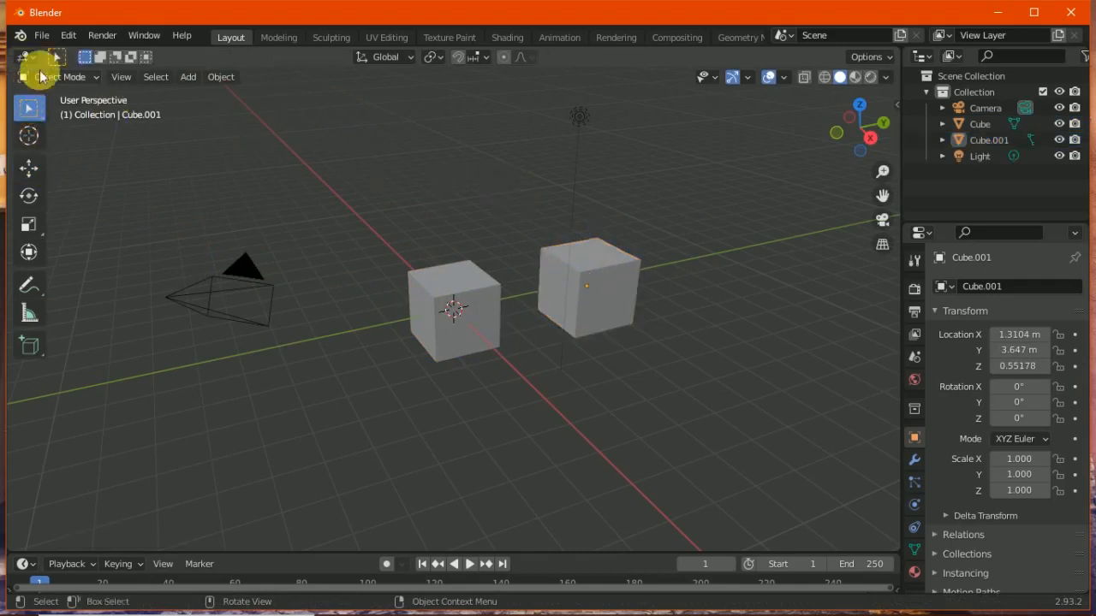
left_click_drag(337, 214, 716, 390)
left_click(100, 56)
left_click_drag(373, 237, 696, 362)
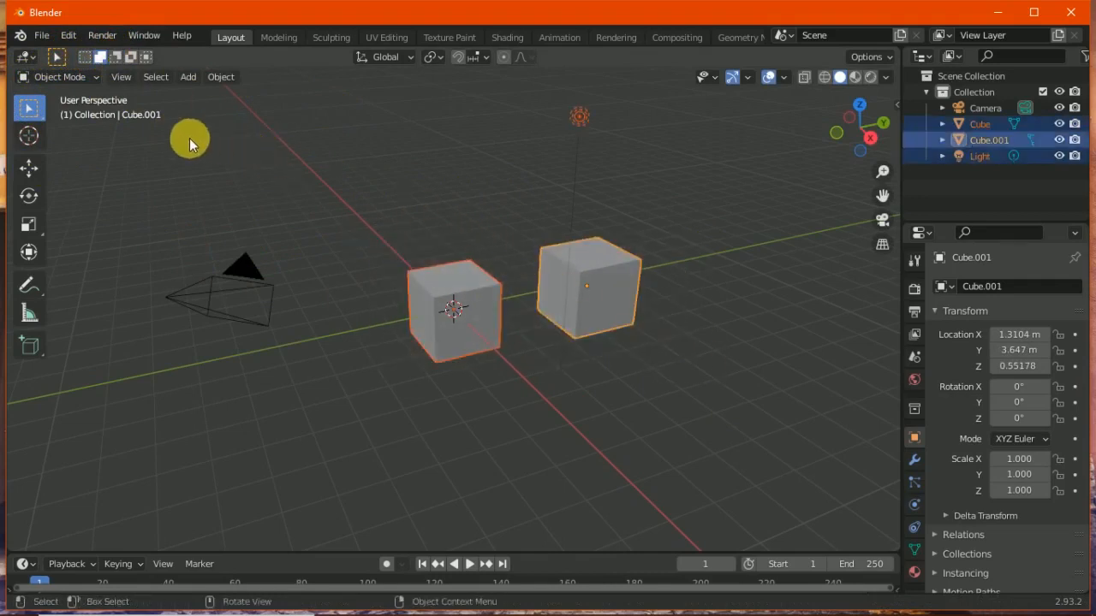
Switch Select Box to Subtract mode and draw selection boxes over both cubes to deselect them
left_click(115, 57)
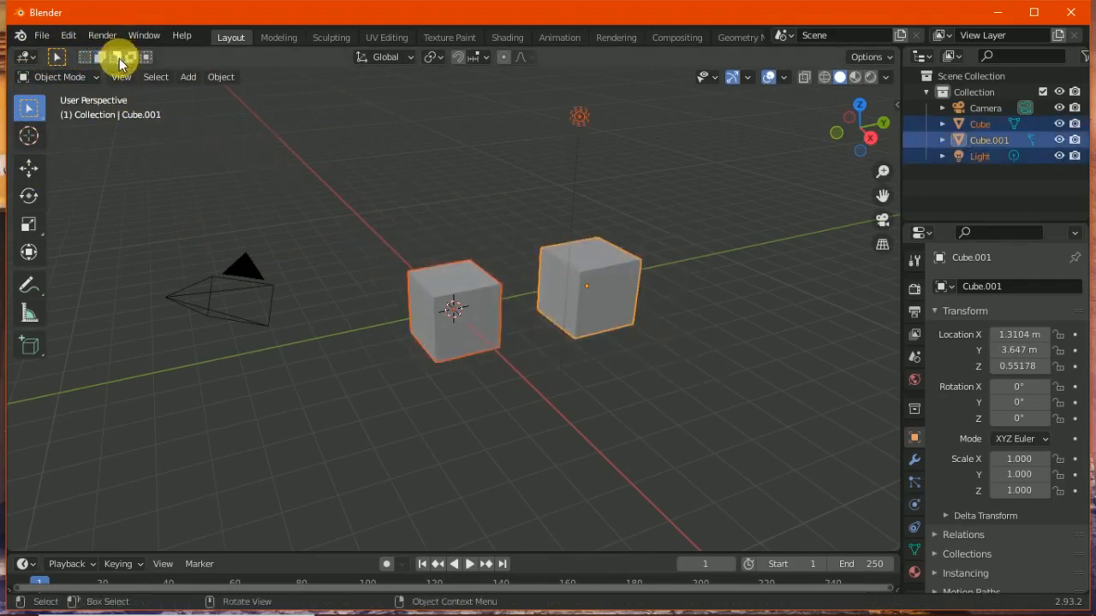
left_click(454, 276)
left_click_drag(359, 240, 637, 341)
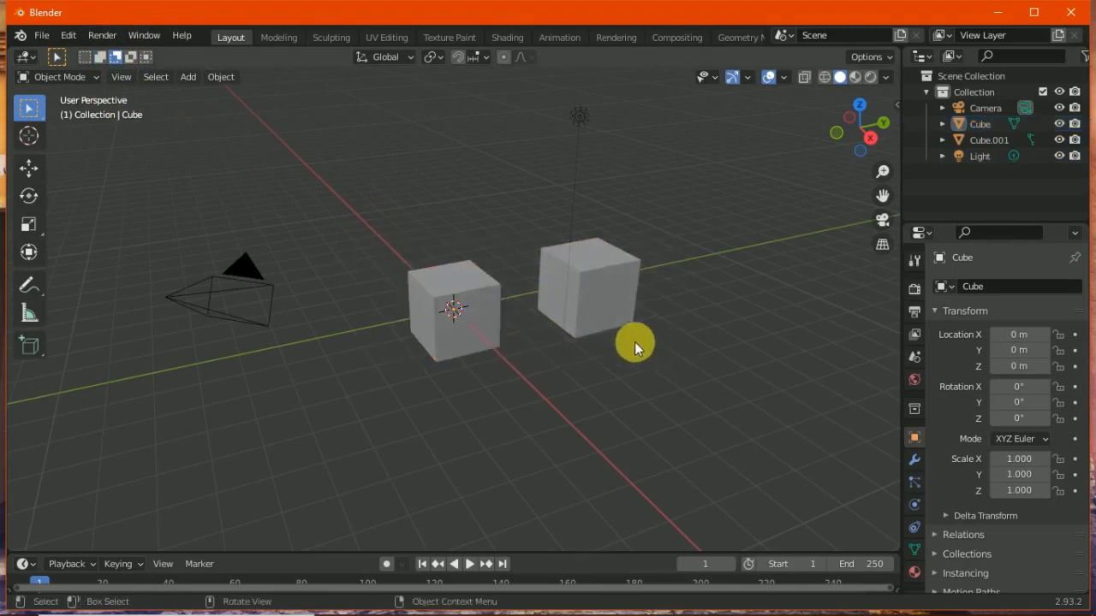
left_click_drag(399, 227, 647, 334)
left_click_drag(436, 227, 661, 368)
Activate the Select Circle tool and sweep its circle over the two cubes to select them
left_click(35, 113)
left_click(36, 118)
left_click(36, 119)
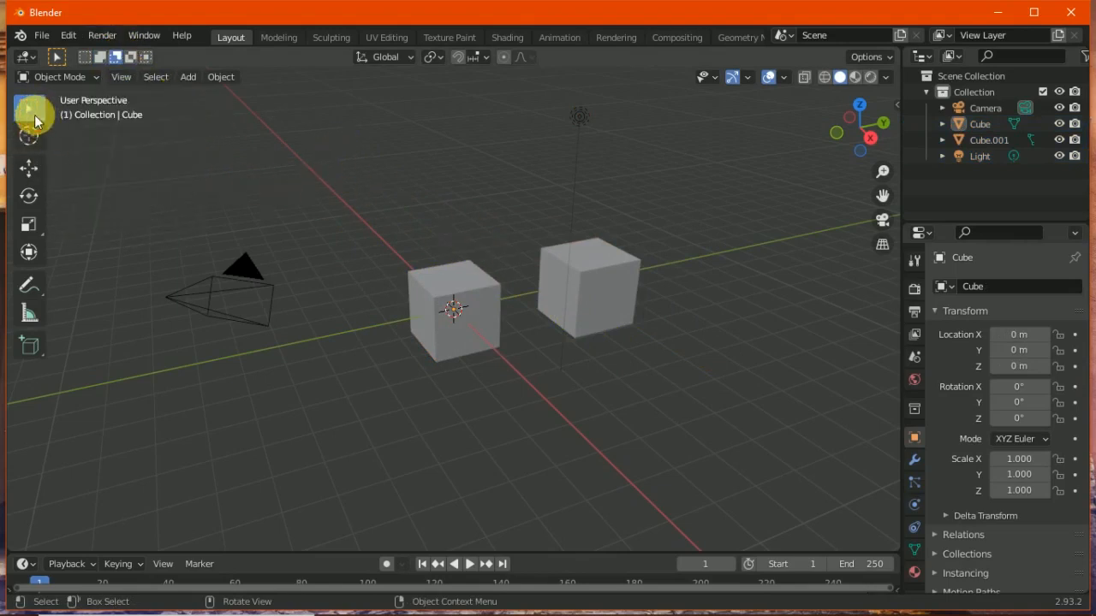
left_click(39, 118)
left_click(36, 117)
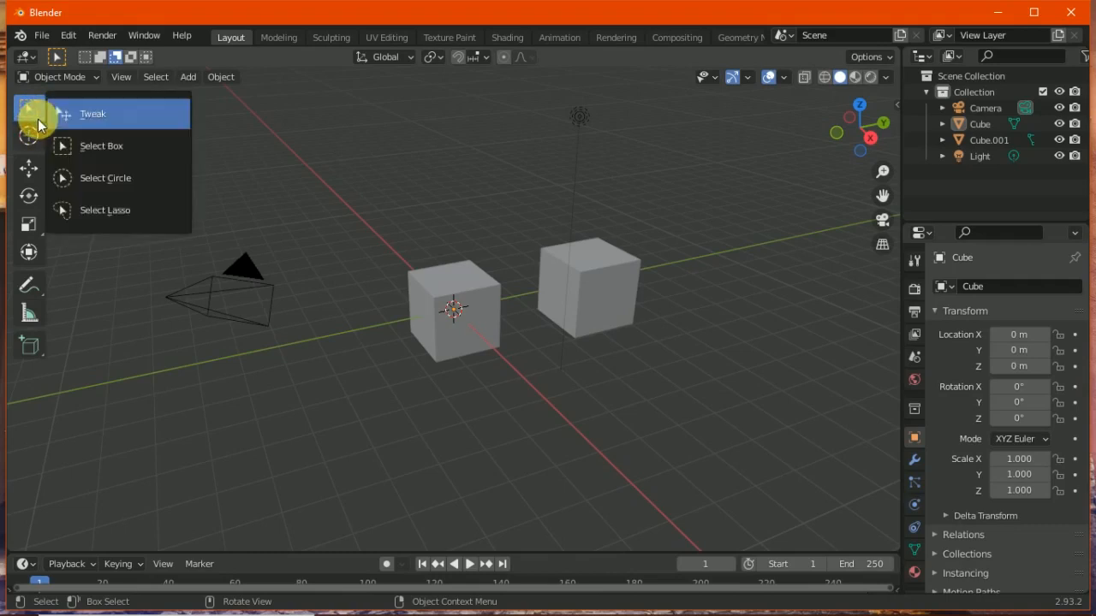
left_click(83, 187)
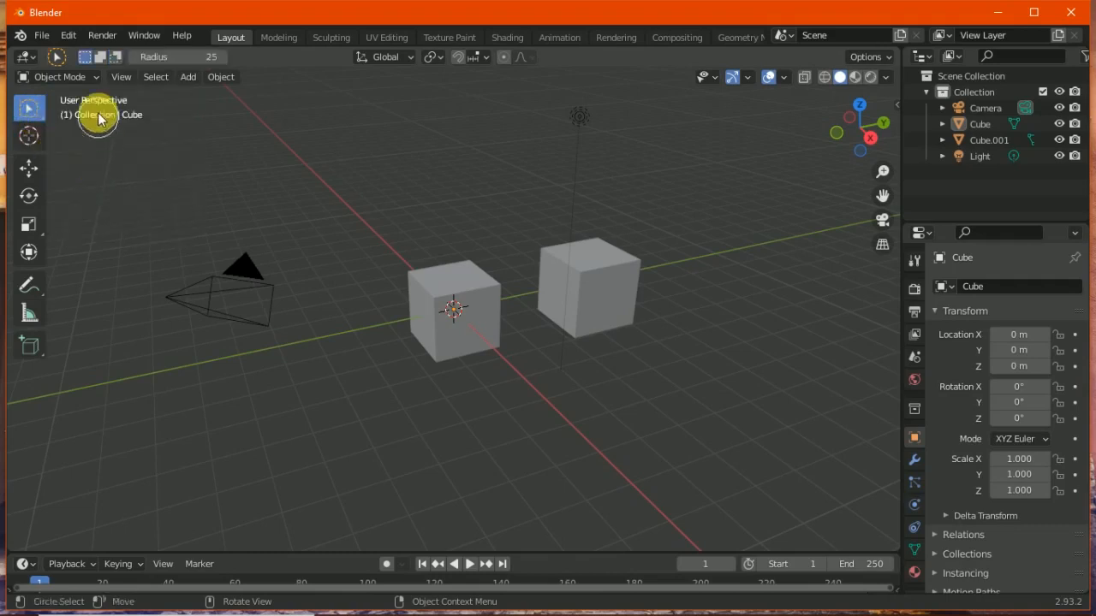
left_click_drag(481, 310, 556, 355)
mouse_move(562, 313)
left_mouse_down()
mouse_move(605, 305)
mouse_move(582, 296)
left_mouse_up()
mouse_move(494, 264)
left_mouse_down()
mouse_move(481, 297)
mouse_move(453, 265)
left_mouse_up()
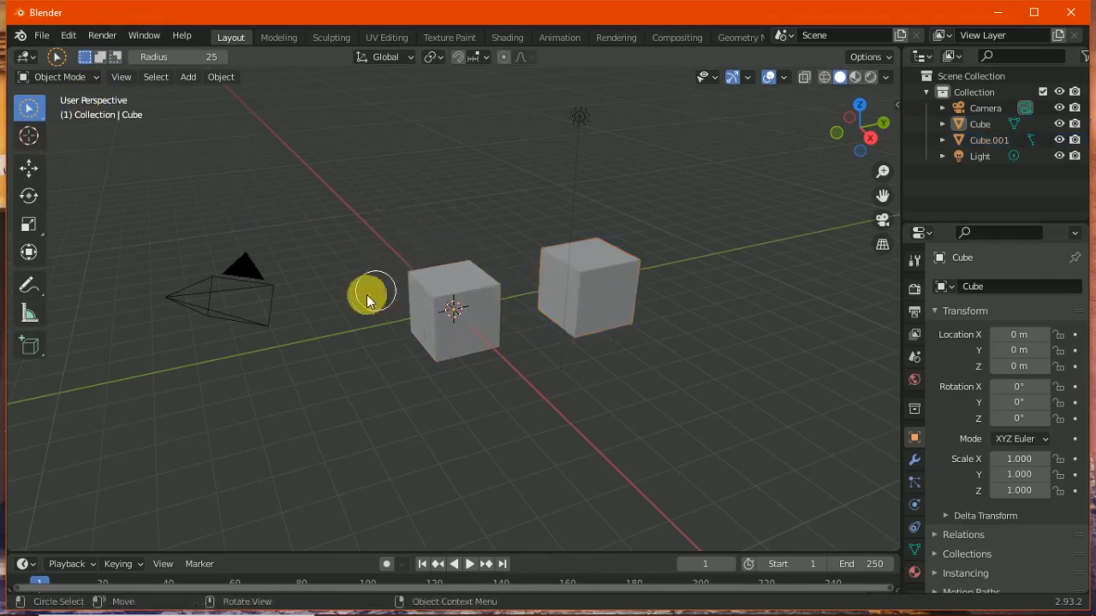
With the Tweak tool, move the camera to about X 6.94 m, Y -7.03 m, Z 5.64 m and select the original cube
left_click_drag(31, 120, 72, 114)
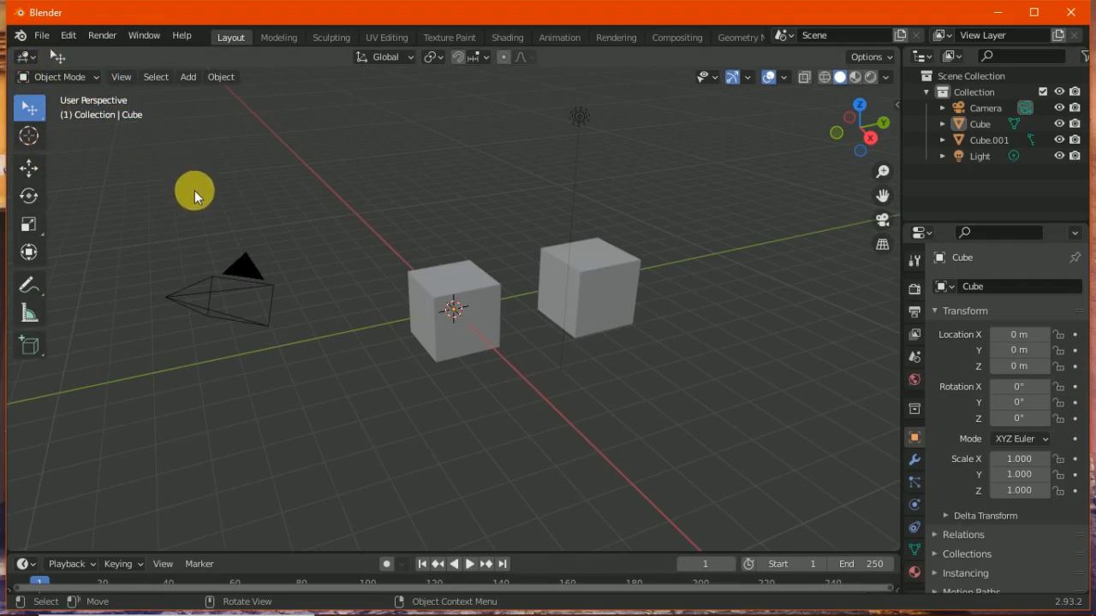
left_click_drag(244, 260, 217, 197)
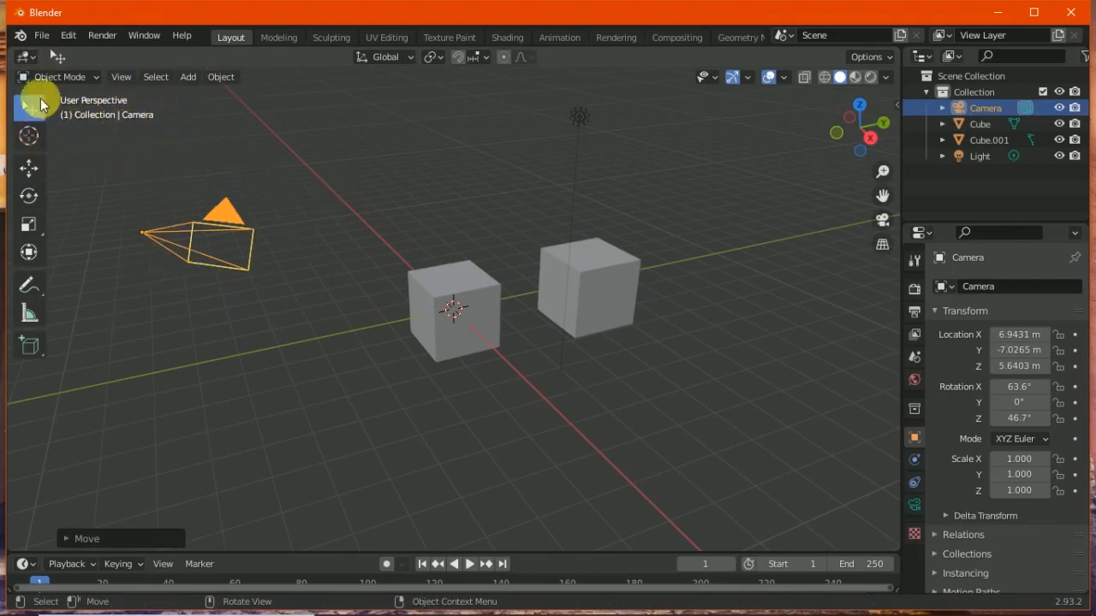
left_click(422, 278)
left_click(82, 72)
left_click(89, 70)
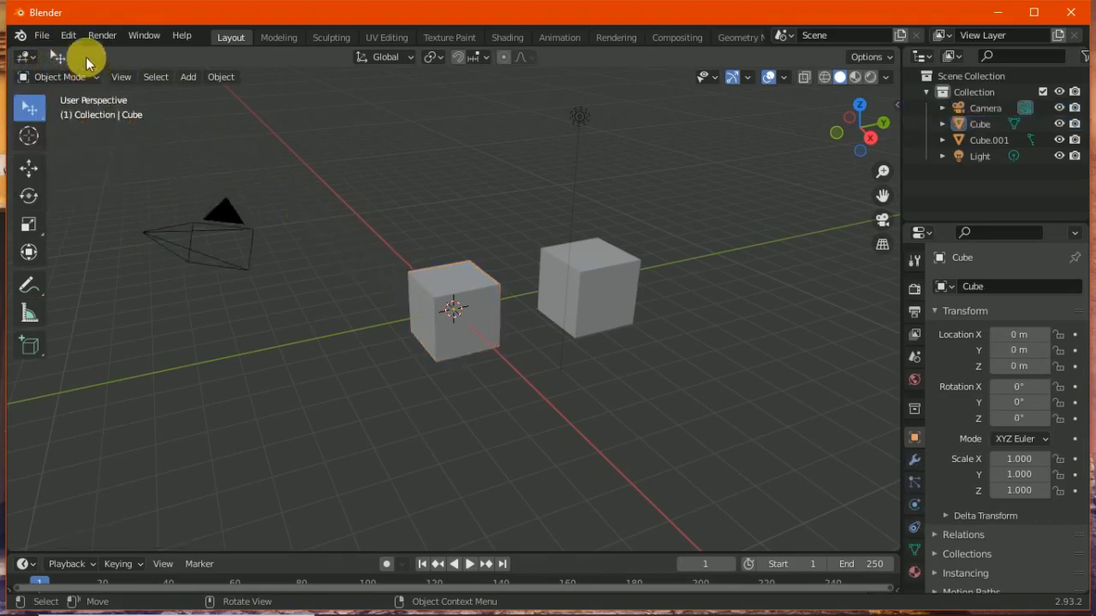
Activate the Cursor tool briefly and return to the Select Box tool
left_click(28, 136)
left_click(31, 108)
mouse_move(33, 113)
left_mouse_down()
mouse_move(49, 112)
mouse_move(86, 143)
left_mouse_up()
Look over the transform orientation, pivot point and snapping options
left_click(411, 59)
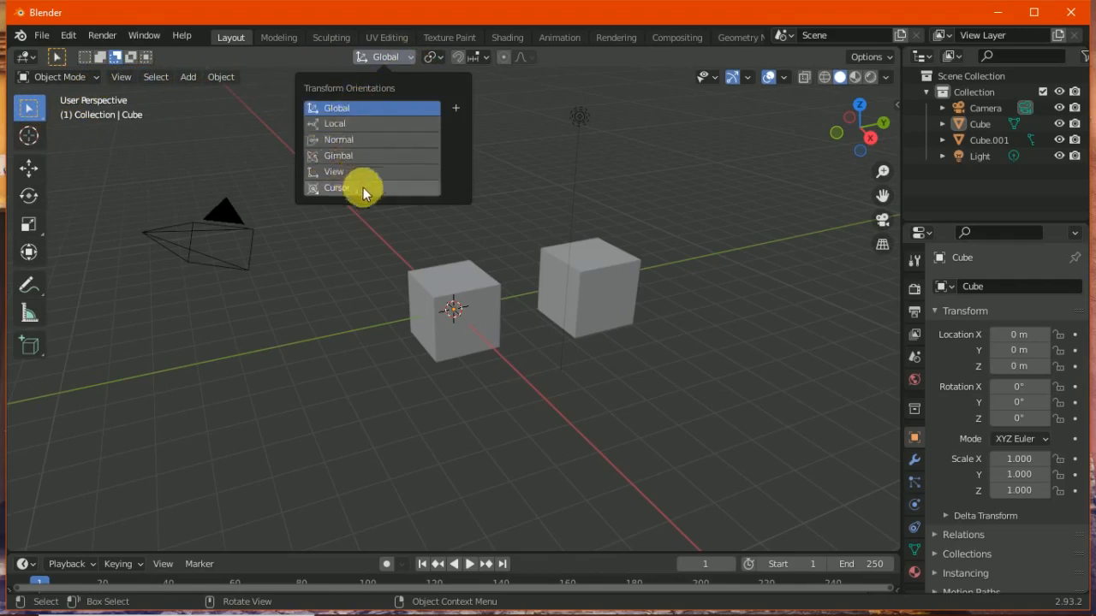
left_click(435, 58)
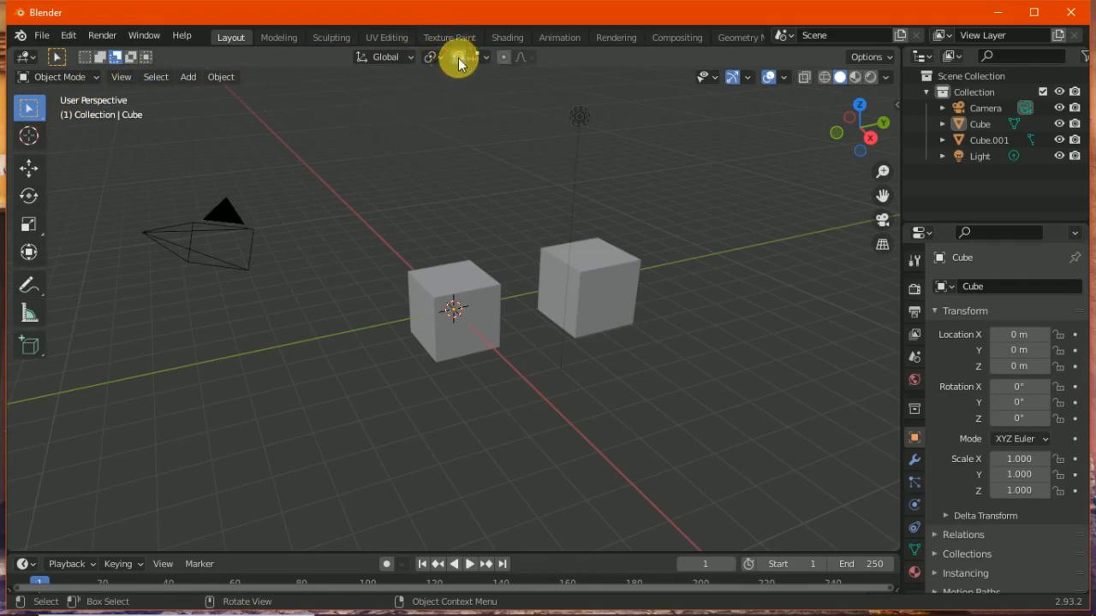
left_click(486, 57)
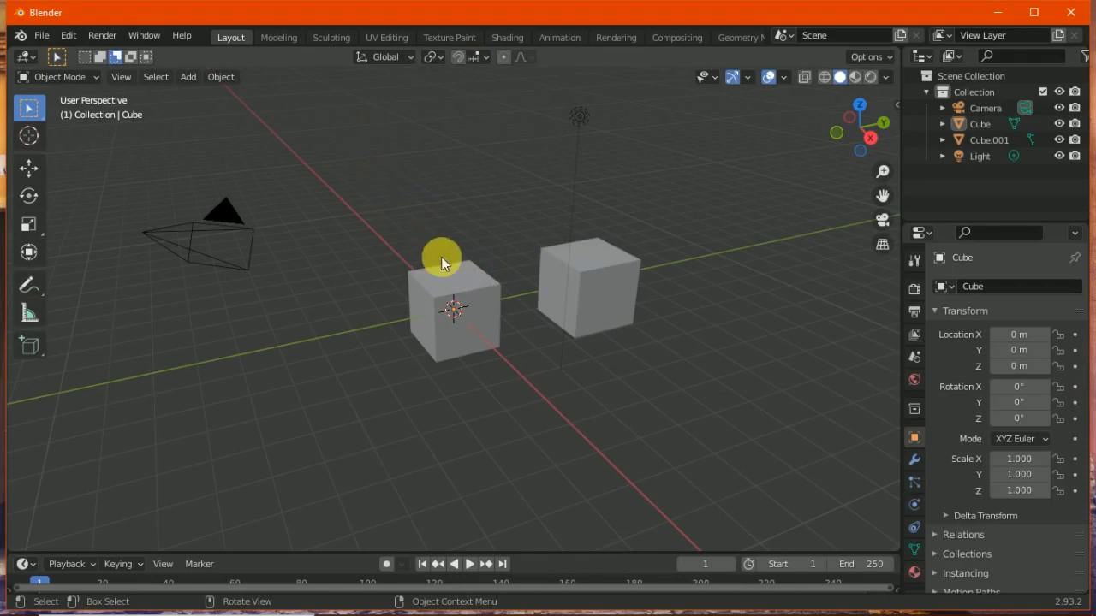
Select the original cube and move it with the Move tool to about X 0.34 m, Y 0.81 m, Z 0.03 m
left_click(452, 298)
left_click(75, 190)
left_click(29, 168)
left_click(423, 299)
left_click(459, 309, "shift")
left_click(460, 309)
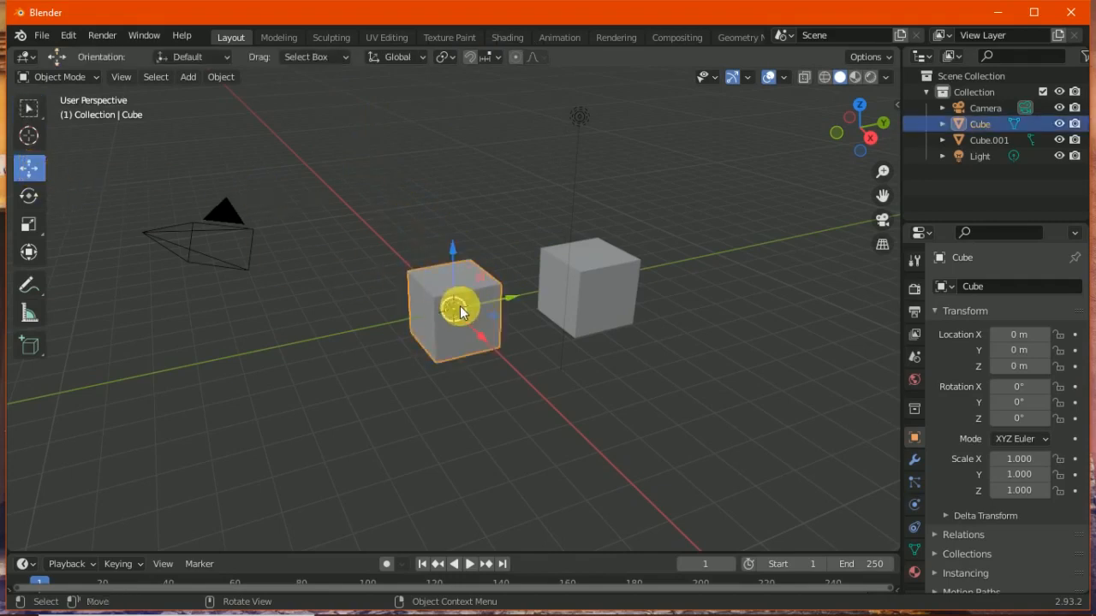
left_click_drag(470, 305, 520, 305)
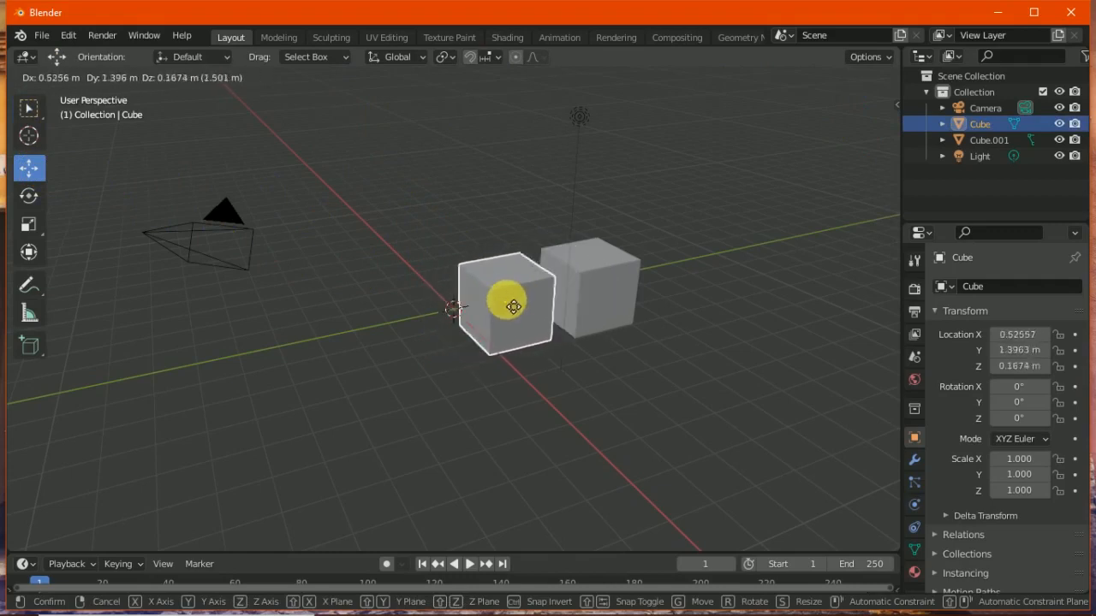
left_click(501, 301)
Set the pivot to Median Point, enable snapping and move the cube to about X -1.66 m, Y 4.81 m, Z 1.03 m
left_click(451, 62)
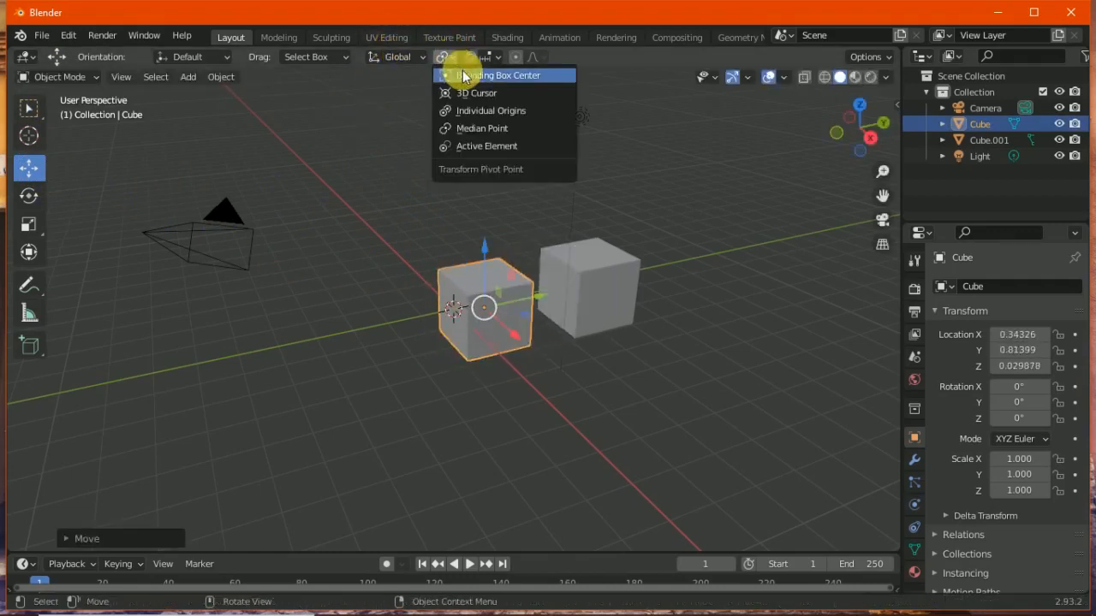
left_click(489, 127)
left_click(489, 64)
left_click(476, 62)
left_click_drag(483, 301, 601, 249)
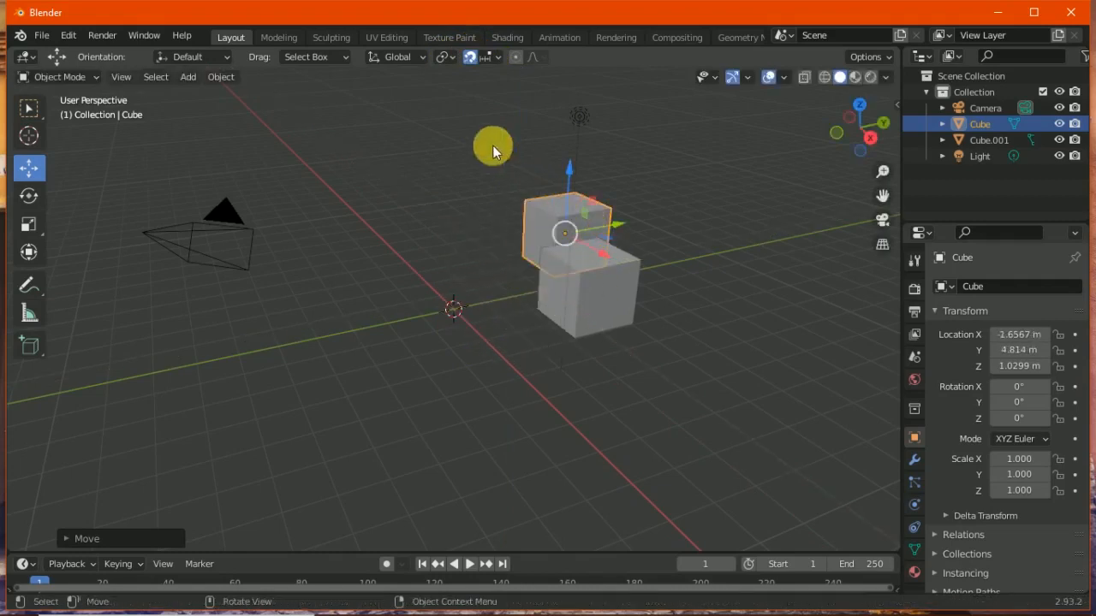
Set snapping to Edge, move the cube to about X -3.12 m, Y 0.76 m, Z 0.42 m and turn snapping off
left_click(490, 56)
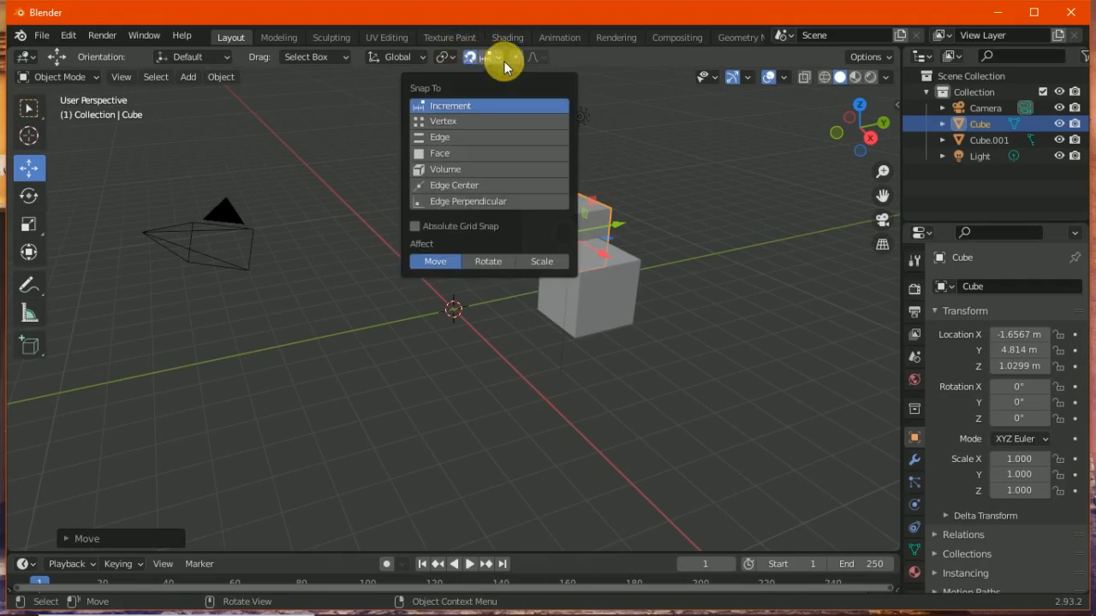
left_click(448, 138)
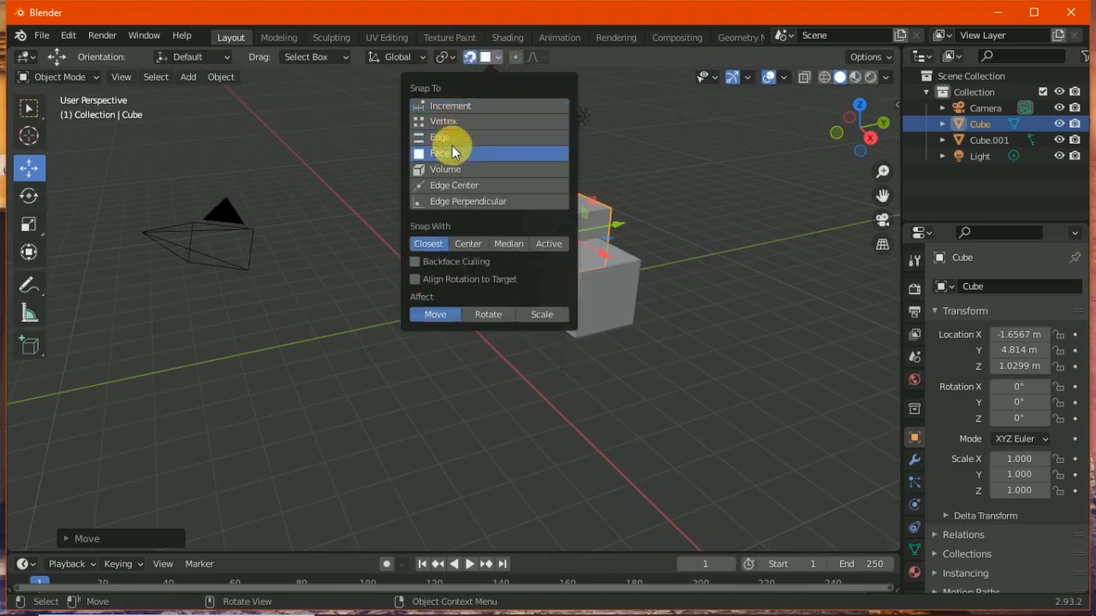
left_click(450, 153)
left_click(465, 138)
left_click_drag(585, 216, 419, 214)
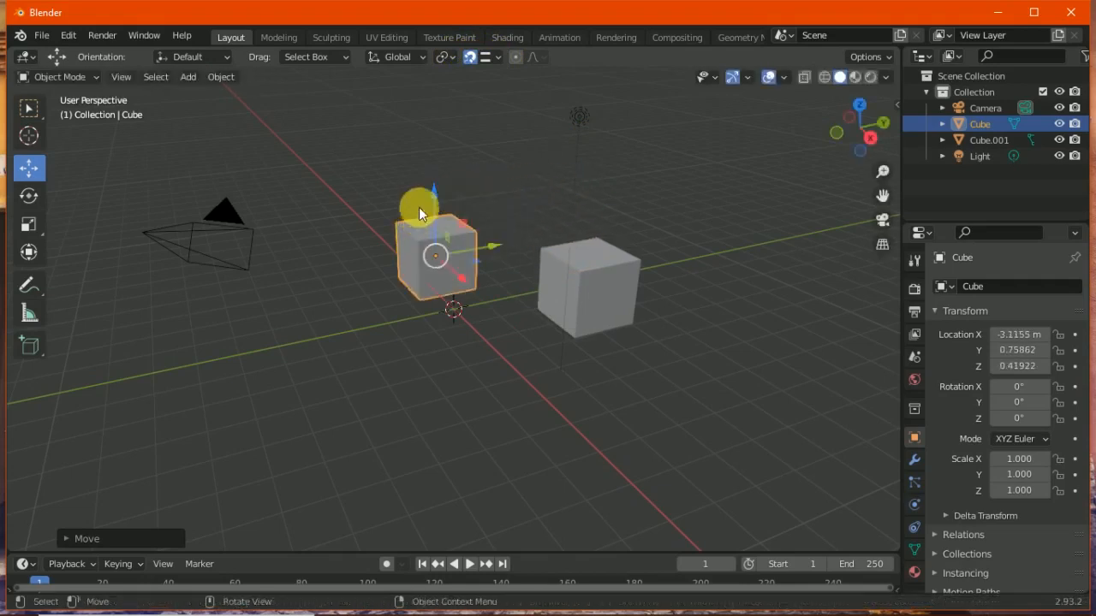
left_click(471, 57)
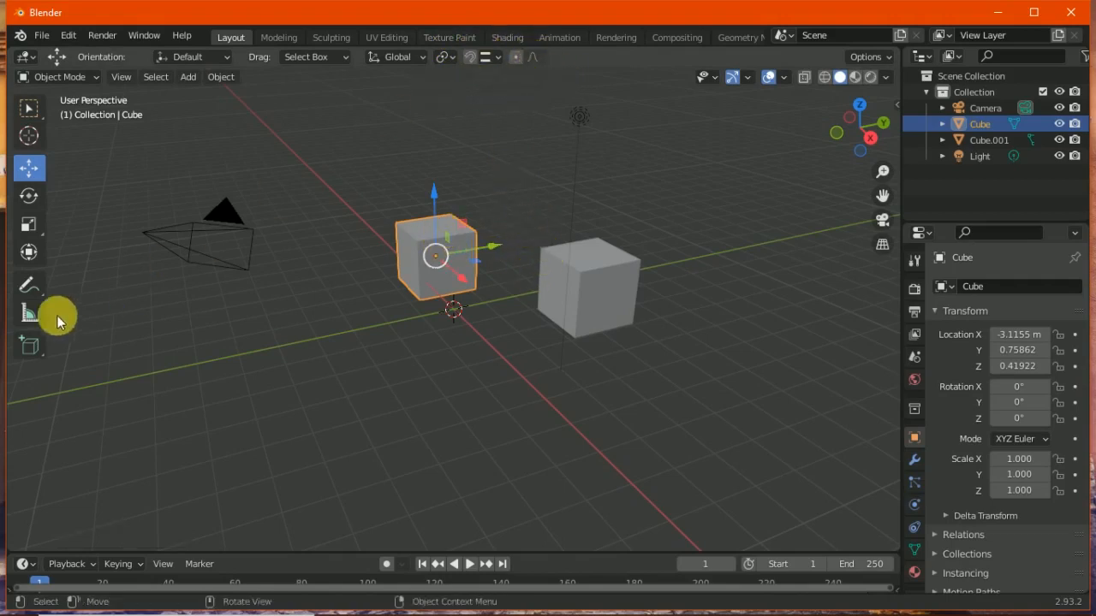
Draw freehand annotation strokes below the viewport header to mark its middle controls, menus and display controls
left_click(33, 283)
mouse_move(531, 79)
left_mouse_down()
mouse_move(378, 83)
mouse_move(499, 86)
mouse_move(599, 68)
mouse_move(451, 83)
left_mouse_up()
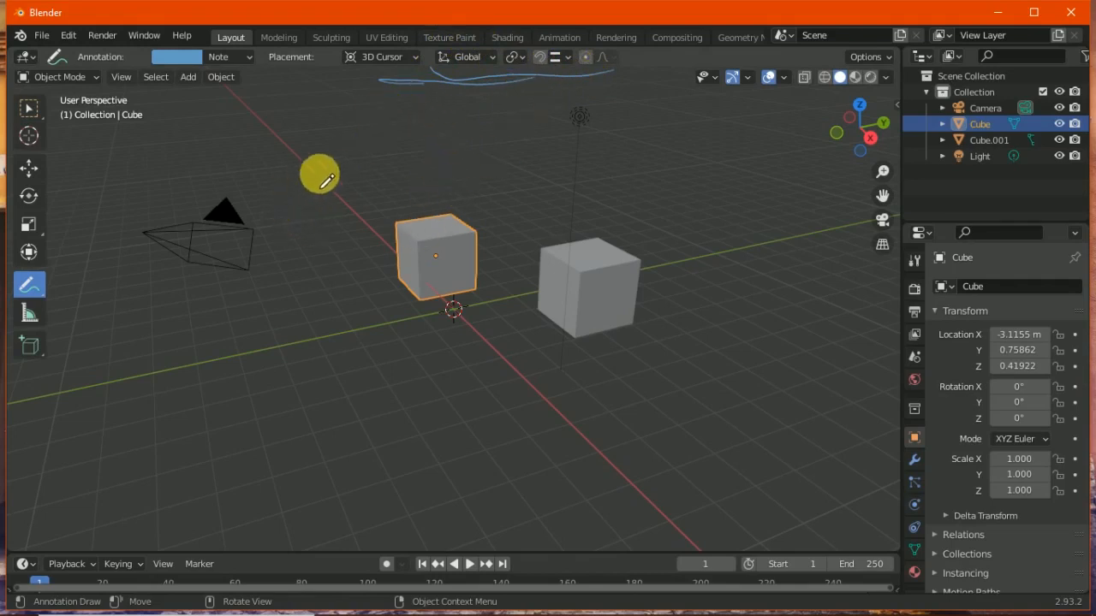
mouse_move(424, 71)
left_mouse_down()
mouse_move(602, 74)
mouse_move(521, 91)
mouse_move(350, 78)
mouse_move(528, 54)
mouse_move(442, 74)
mouse_move(523, 64)
left_mouse_up()
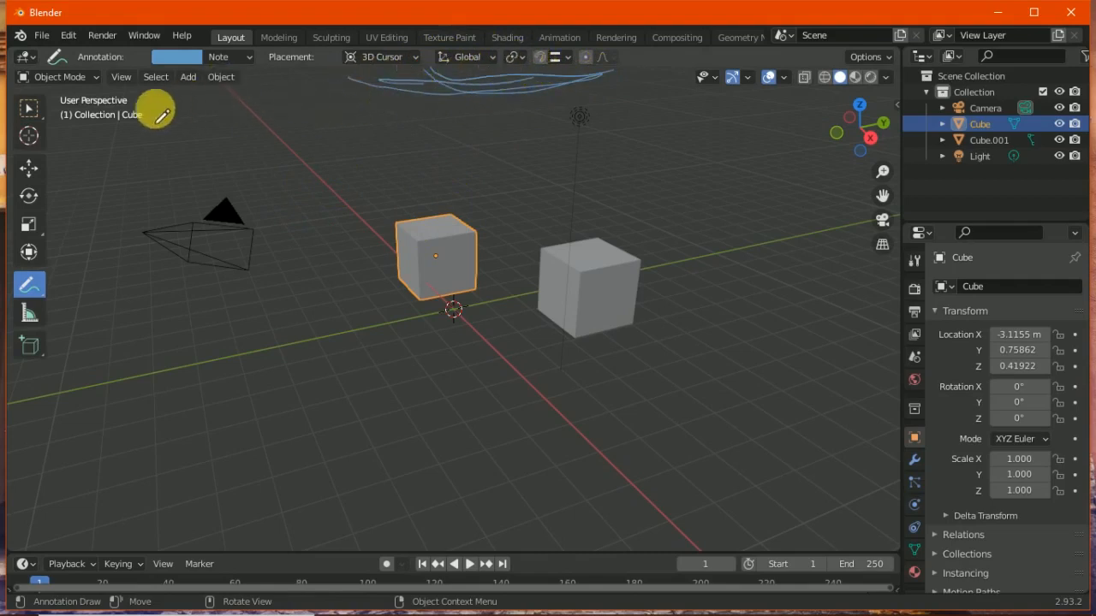
left_click_drag(83, 98, 263, 82)
mouse_move(672, 72)
left_mouse_down()
mouse_move(692, 72)
mouse_move(717, 110)
mouse_move(895, 101)
left_mouse_up()
left_click_drag(257, 83, 77, 97)
Show the sidebar in the 3D viewport
left_click(75, 76)
left_click(131, 78)
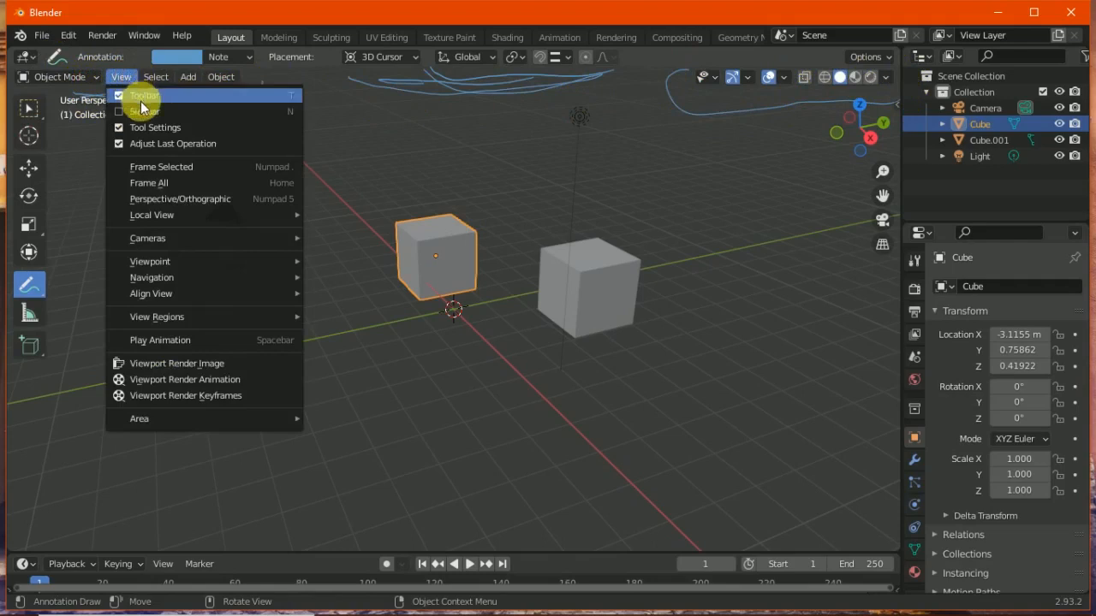
left_click(117, 109)
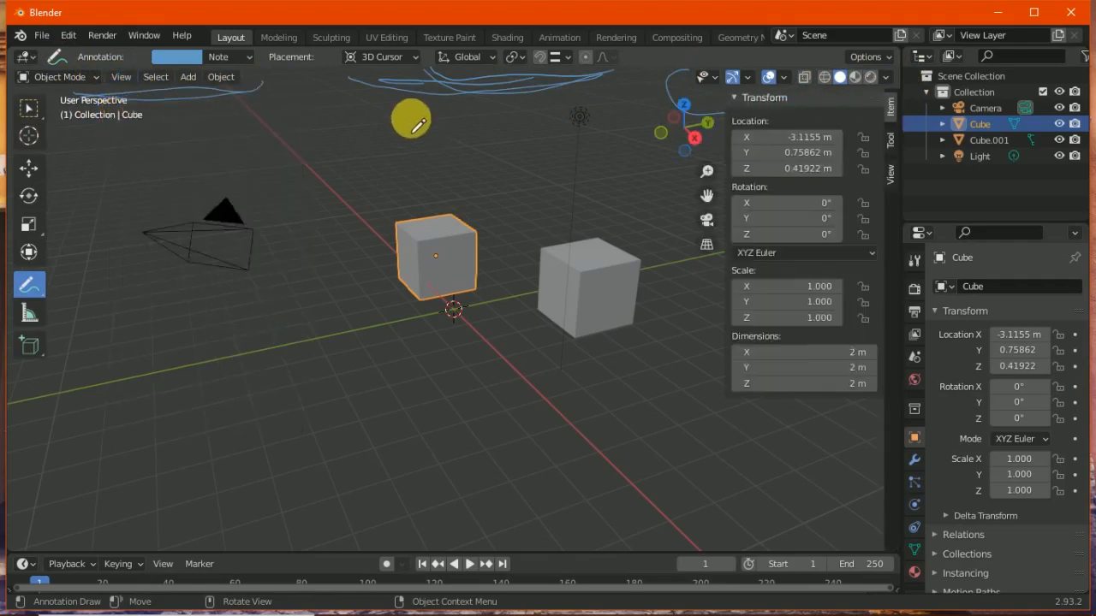
Look over the 3D viewport's view options, including the Viewpoint choices
left_click(122, 78)
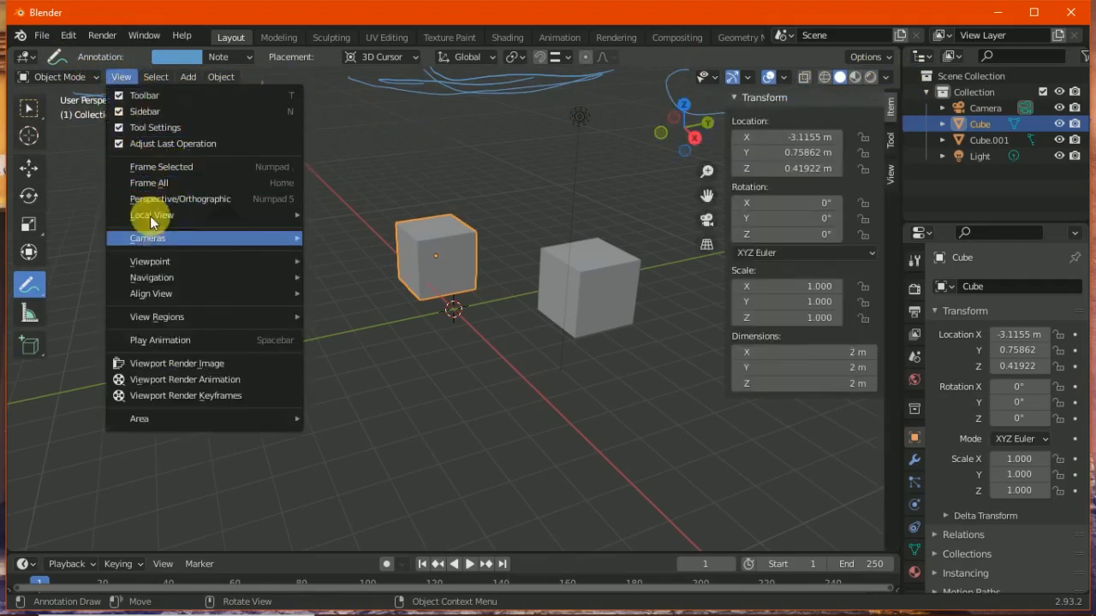
mouse_move(182, 261)
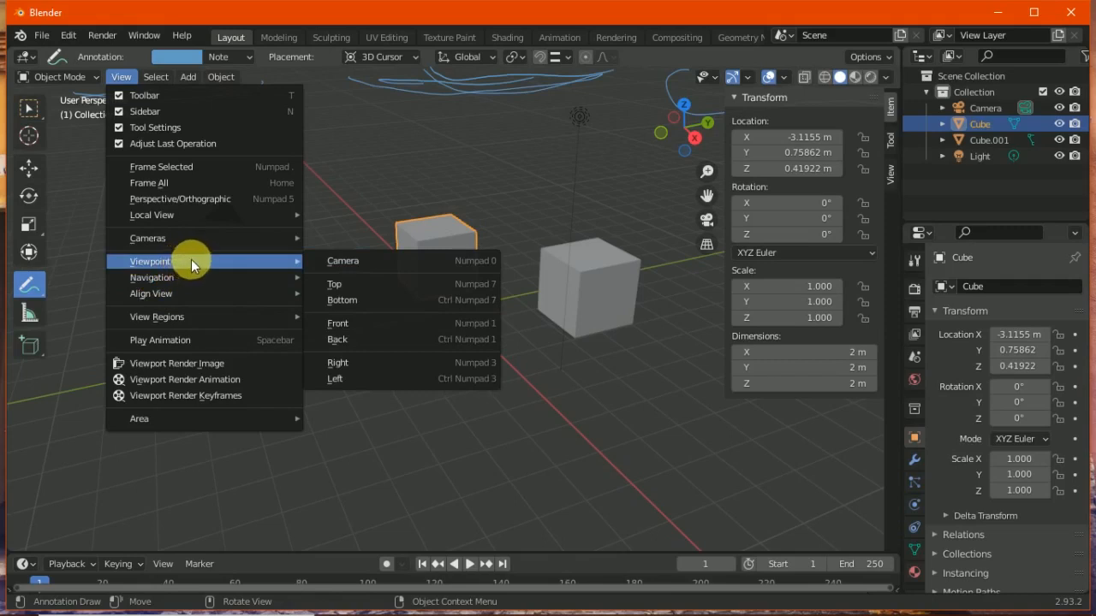
mouse_move(277, 235)
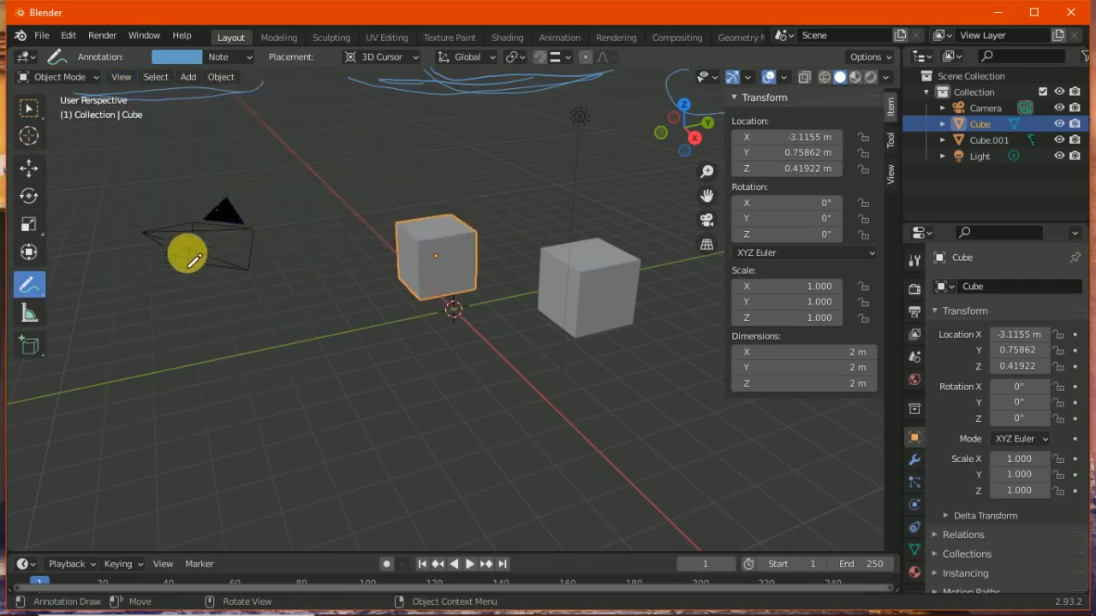
Switch the 3D viewport through the Top, Bottom and Front viewpoints, ending on Front
left_click(121, 77)
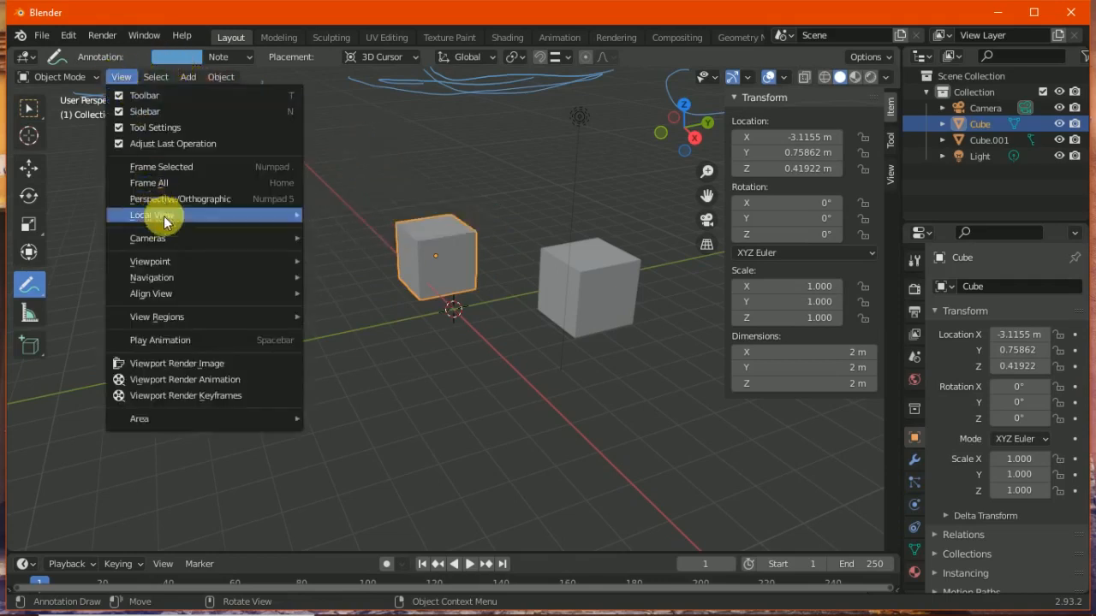
left_click(337, 287)
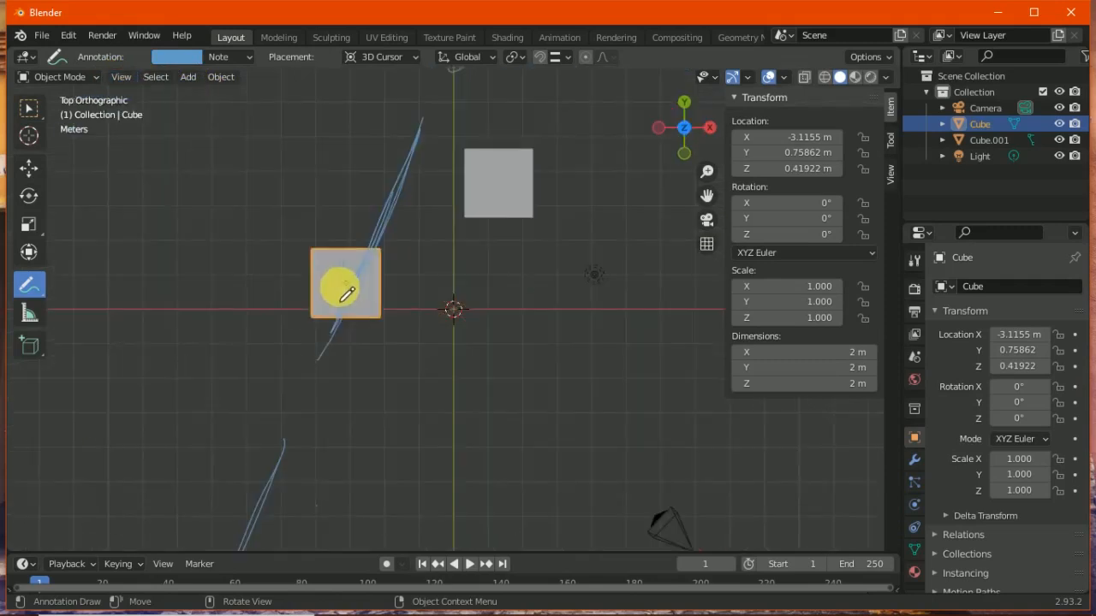
left_click(134, 75)
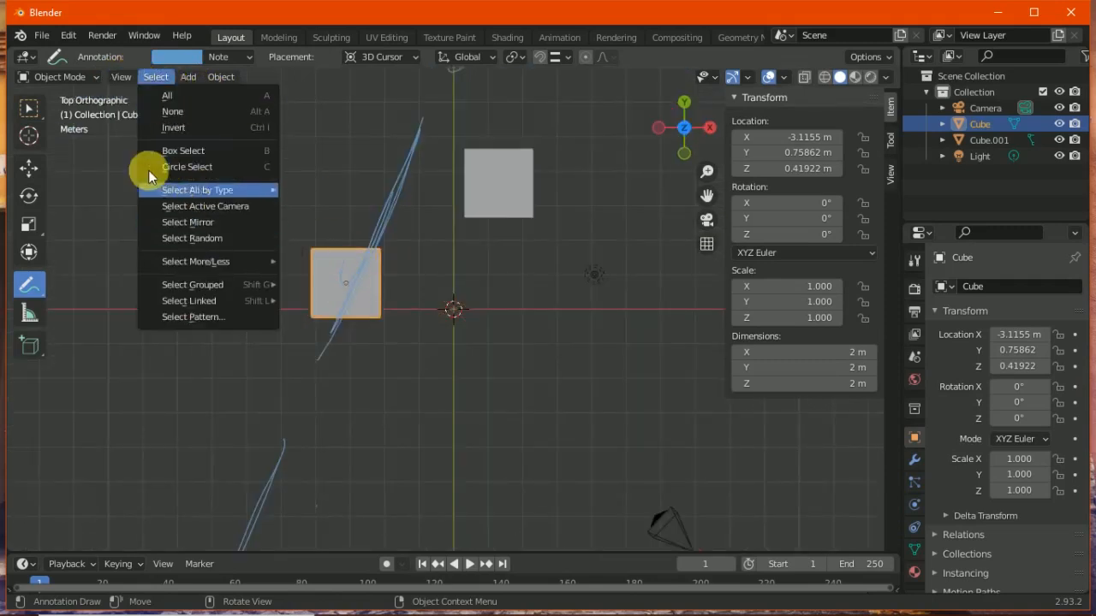
left_click(124, 78)
mouse_move(201, 260)
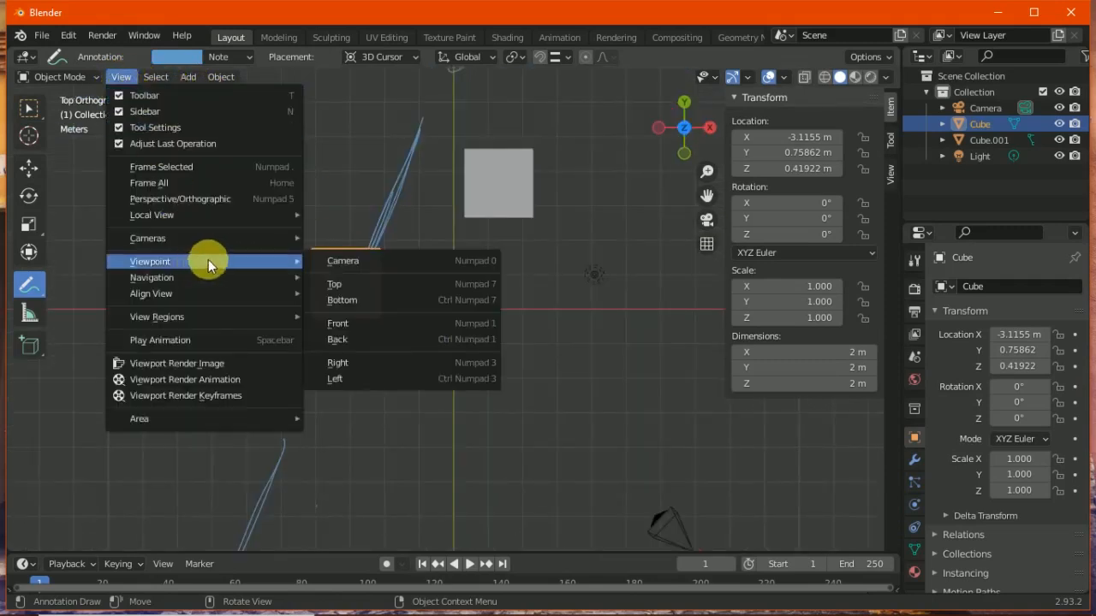
left_click(335, 297)
left_click(117, 77)
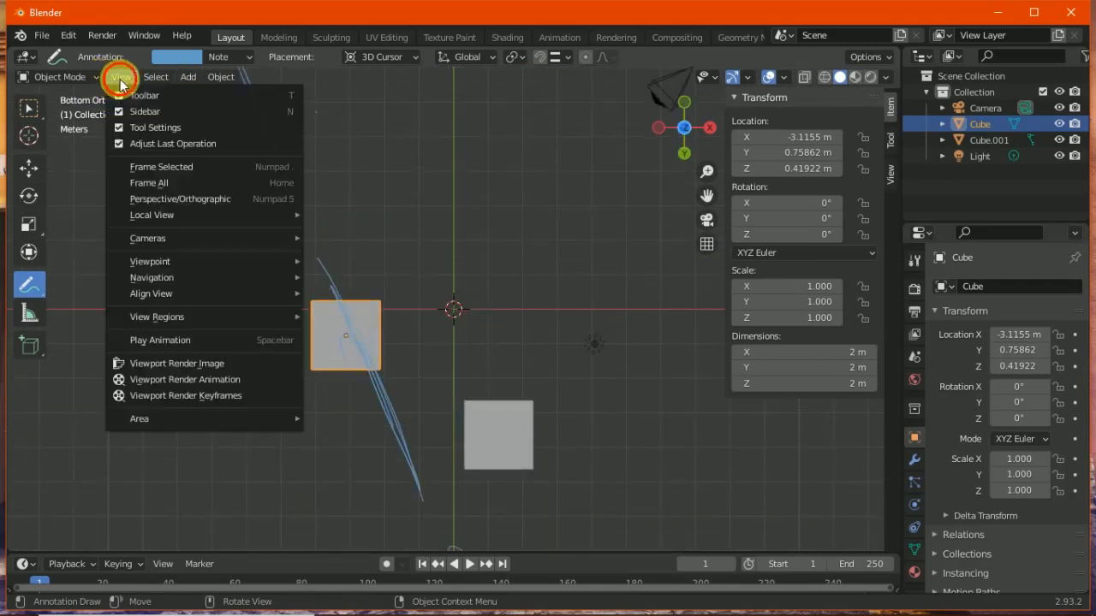
mouse_move(186, 264)
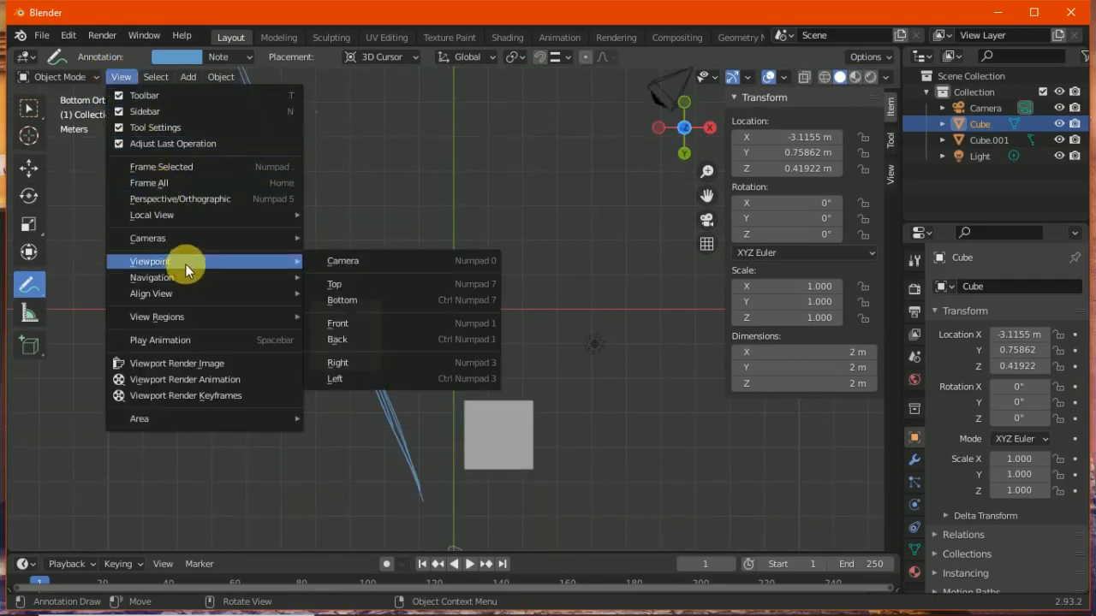
left_click(334, 321)
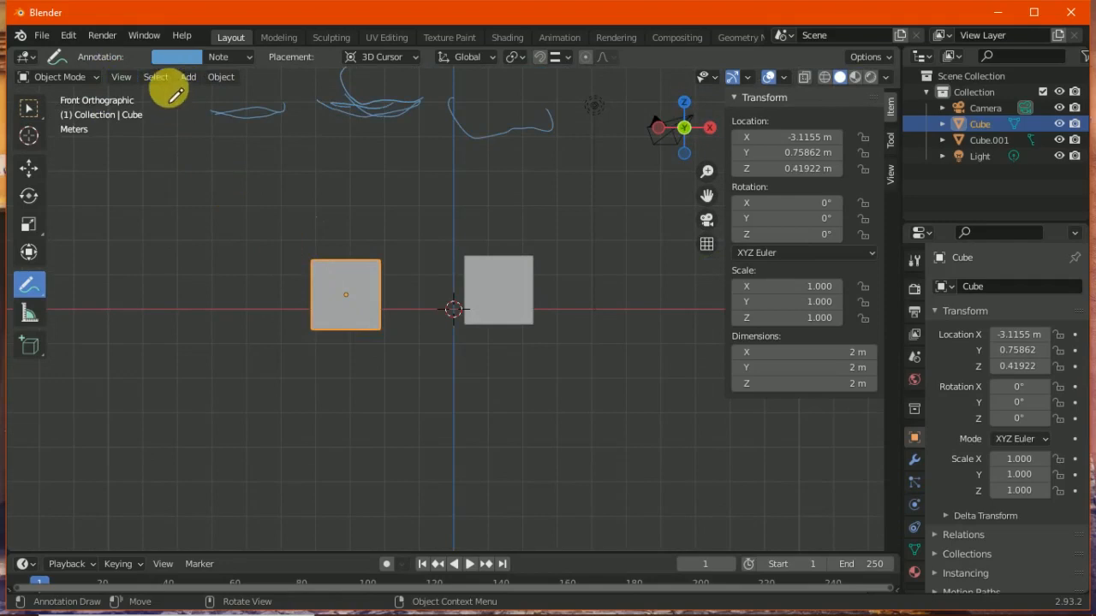
Orbit the 3D view one step left and one step up with the Navigation commands
left_click(132, 81)
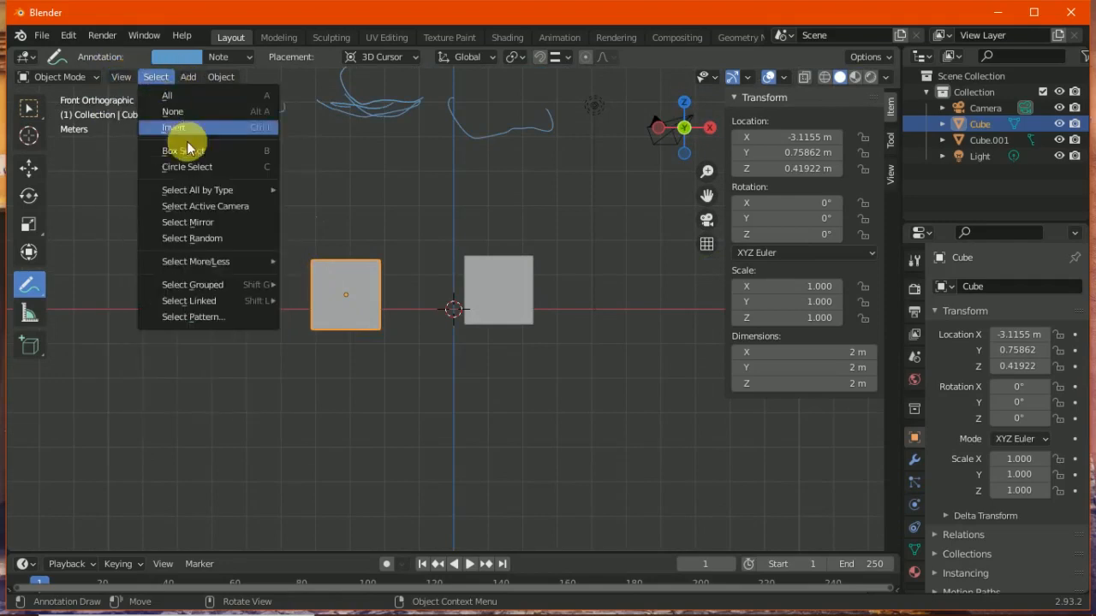
left_click(123, 77)
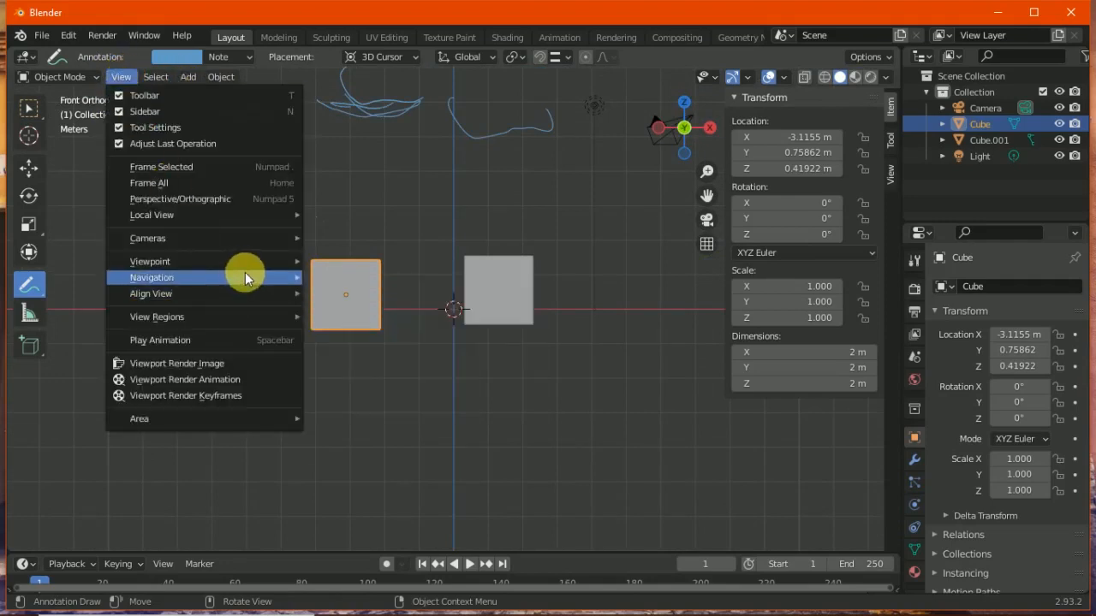
mouse_move(276, 277)
left_click(344, 277)
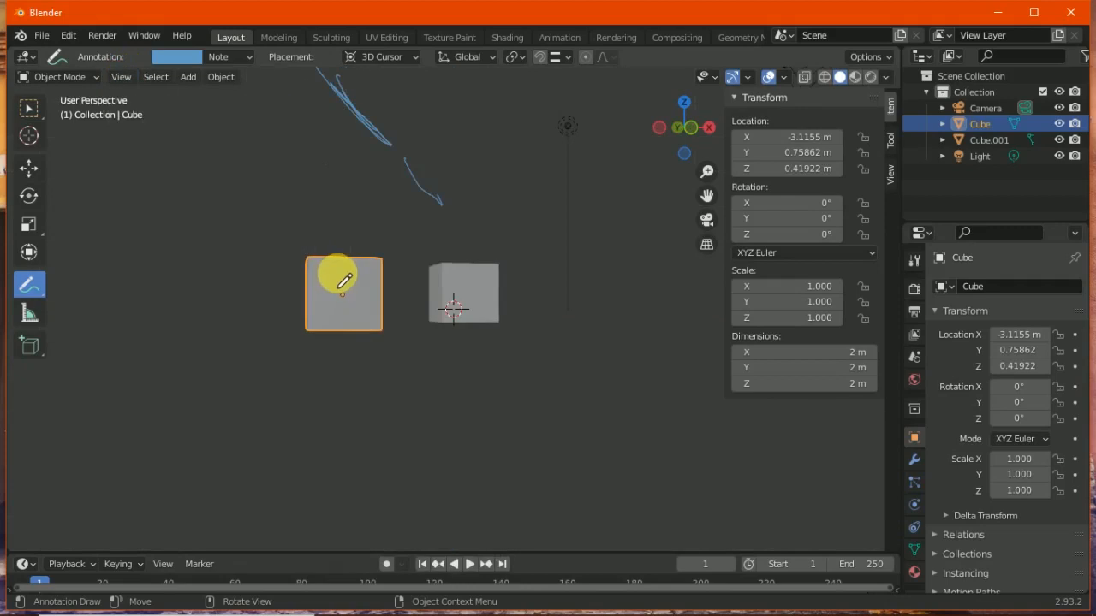
left_click(120, 77)
left_click(123, 78)
left_click(122, 77)
mouse_move(204, 277)
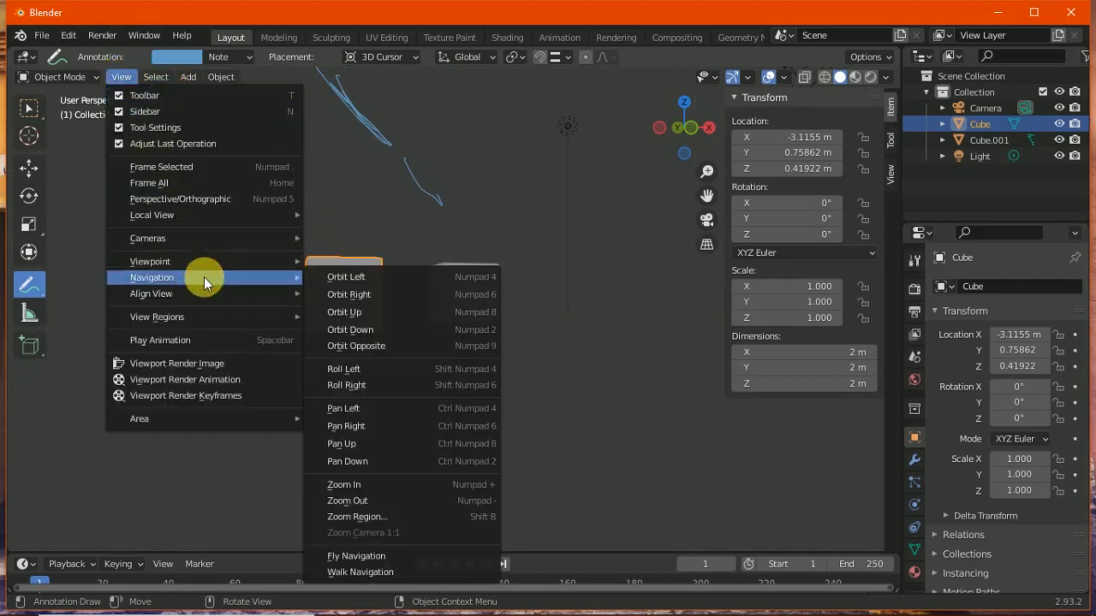
left_click(334, 313)
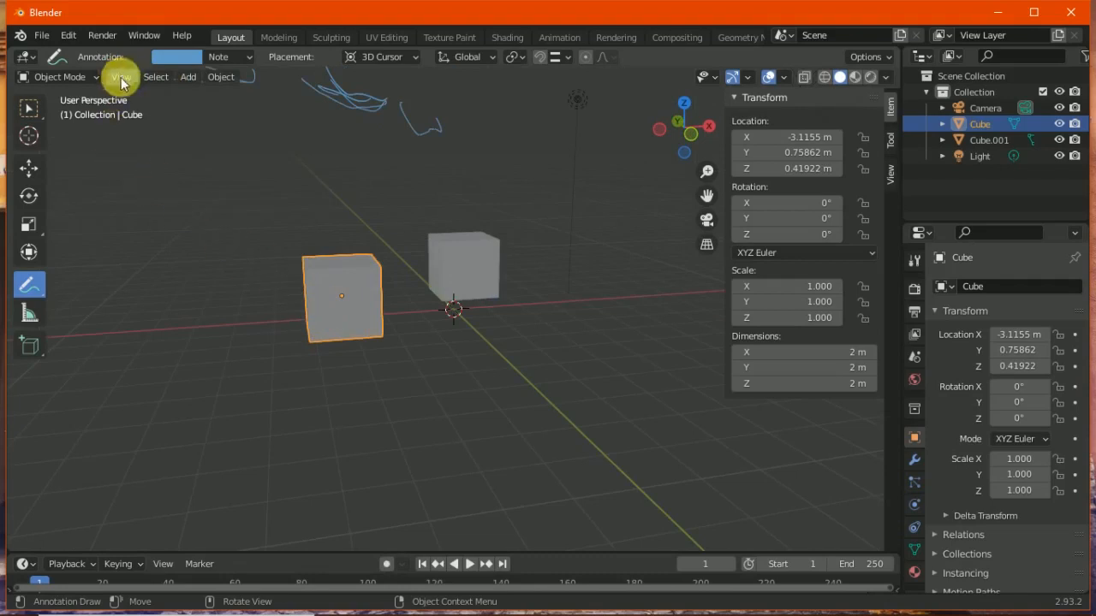
Cycle the 3D viewport through the front, right and top views, the single-step orbits, the projection toggle and the opposite view
left_click(122, 77)
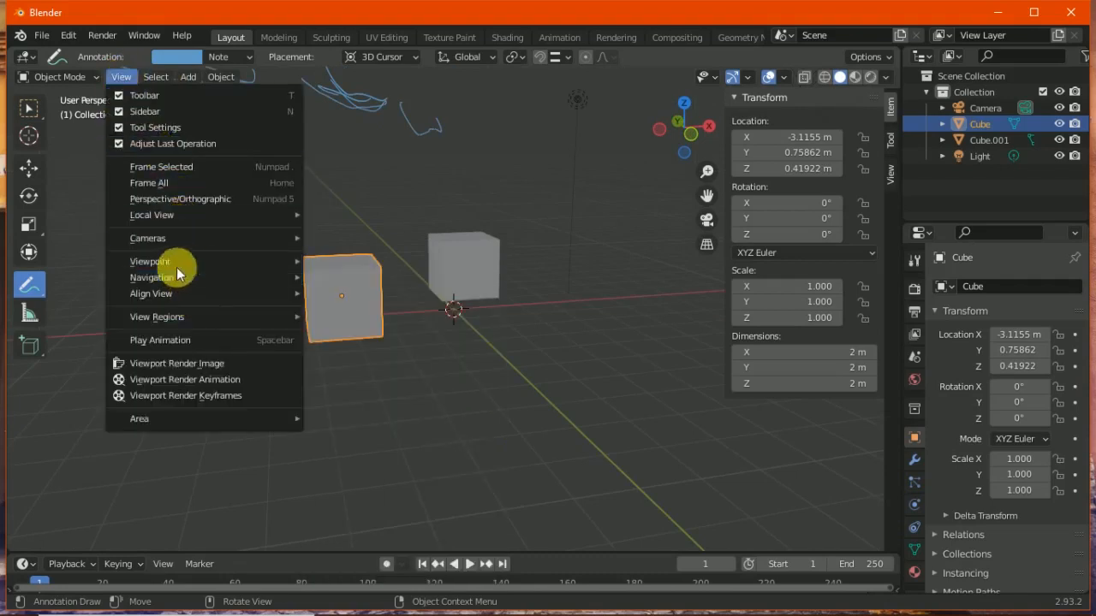
mouse_move(173, 261)
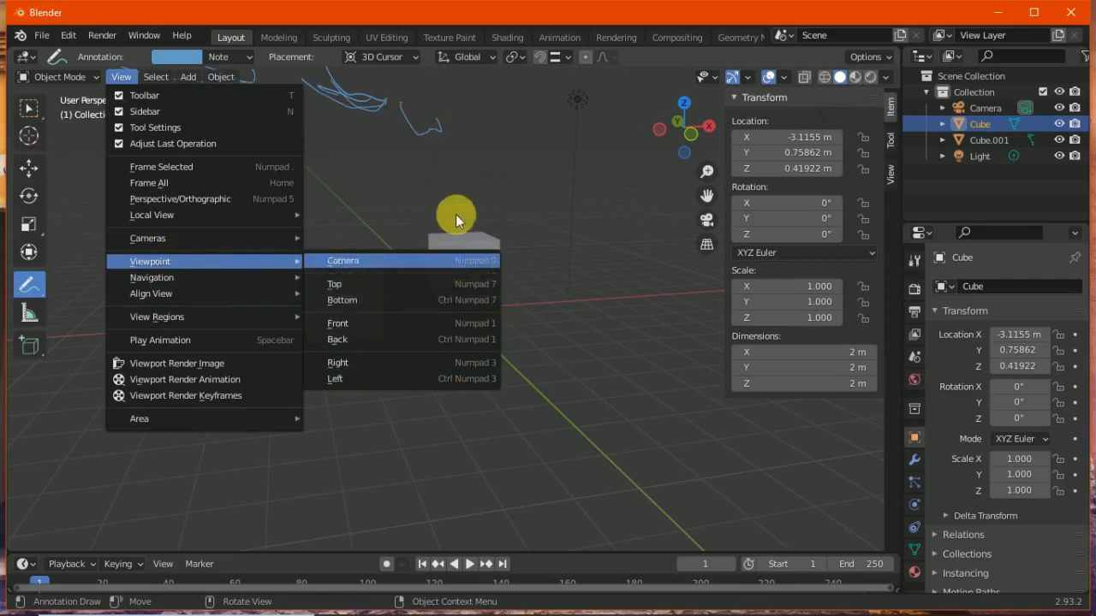
key("KP_1")
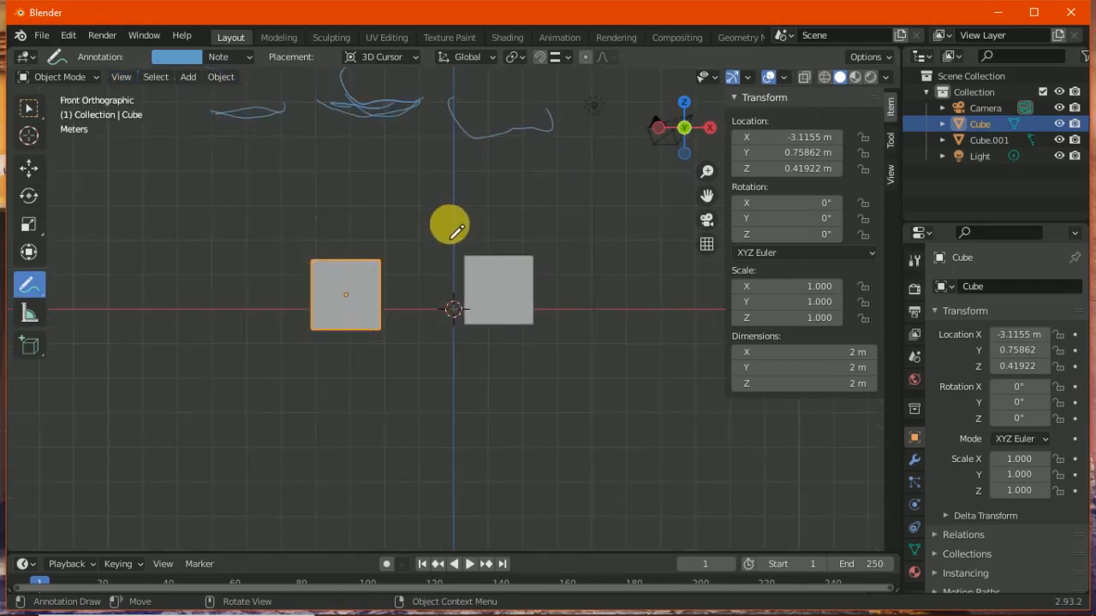
key("KP_2")
key("KP_3")
key("KP_4")
key("KP_5")
key("KP_6")
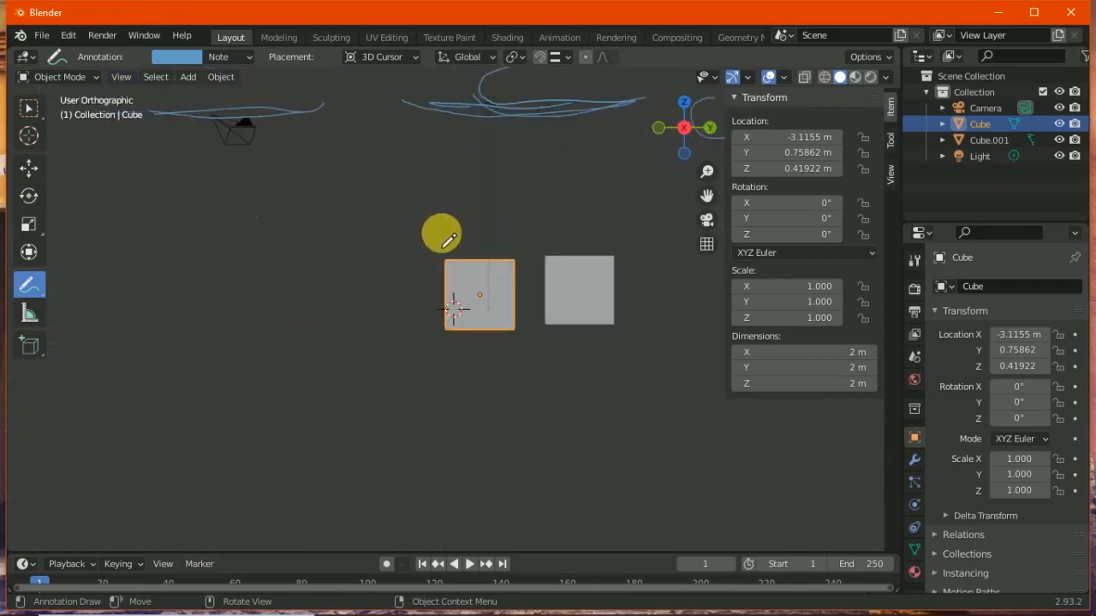
key("KP_7")
key("KP_8")
key("KP_9")
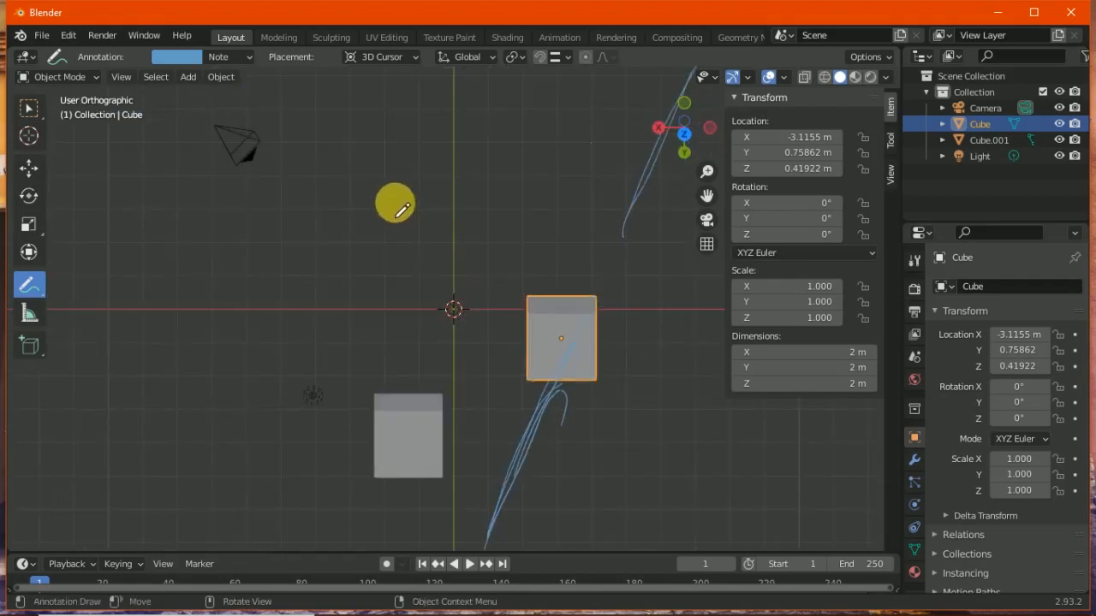
Rotate the 3D view freely with the navigation gizmo until both cubes are seen at an angle
left_click(129, 79)
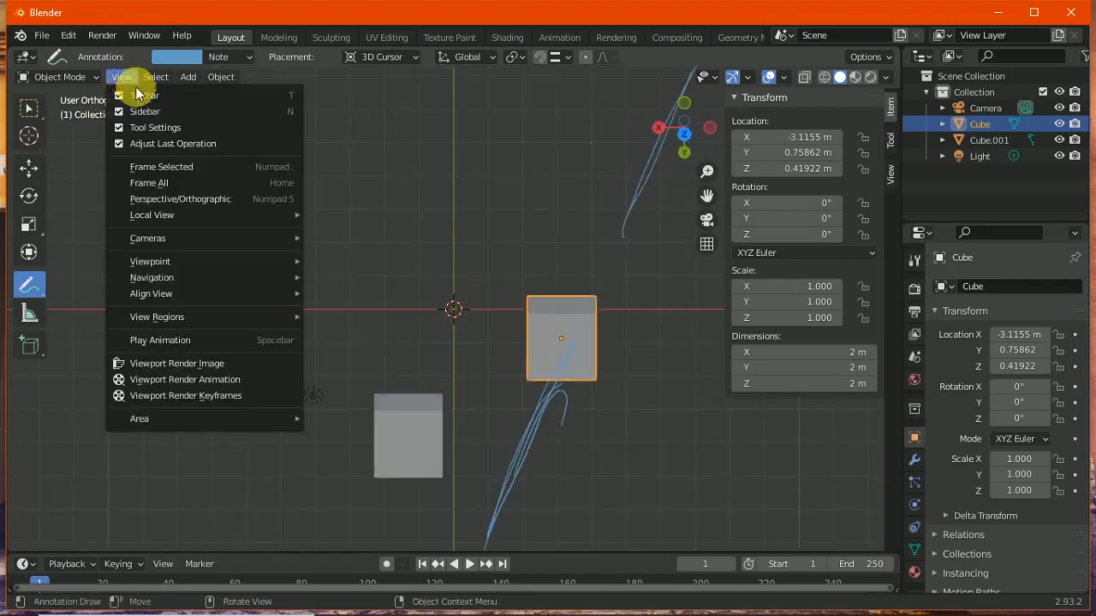
mouse_move(206, 278)
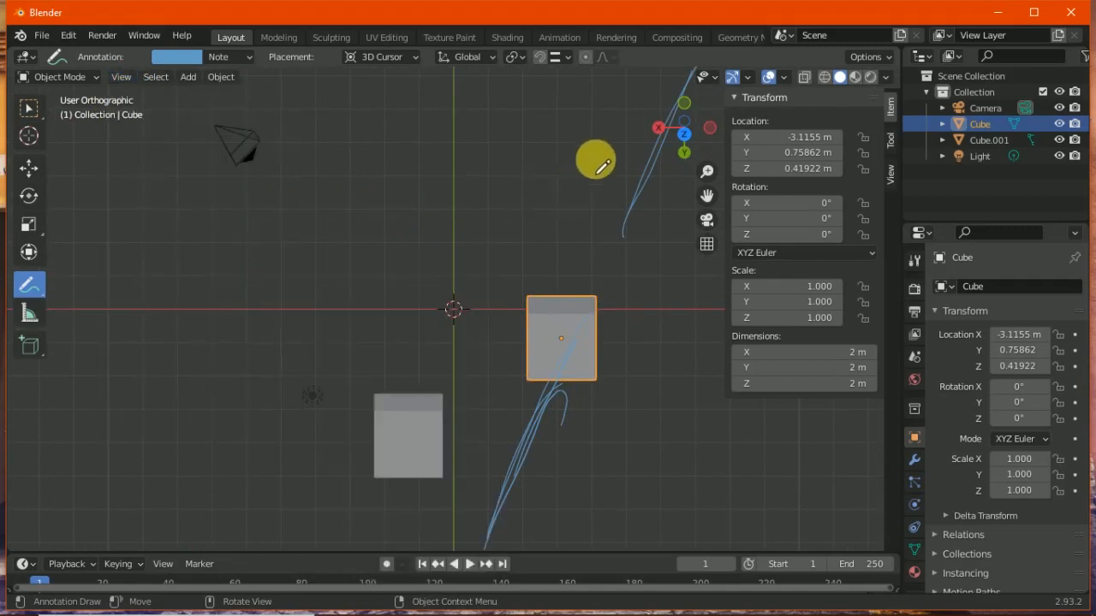
left_click(680, 137)
left_click_drag(694, 130, 672, 67)
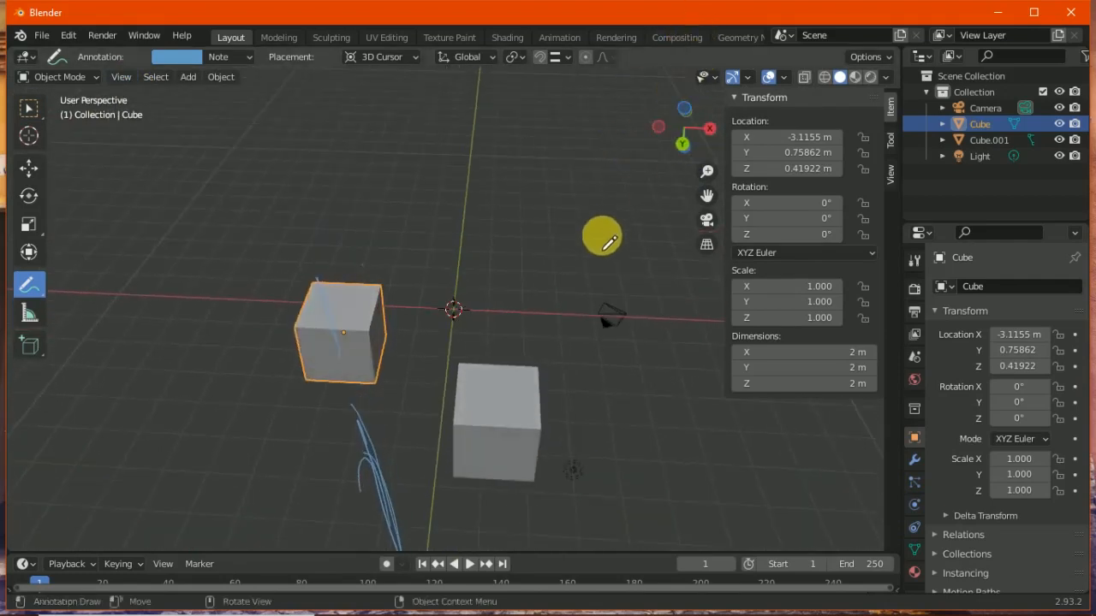
Draw a freehand annotation of a mouse with its wheel marked above the cubes, and orbit the view around it
mouse_move(607, 205)
middle_mouse_down()
mouse_move(594, 215)
mouse_move(634, 122)
mouse_move(454, 318)
mouse_move(504, 122)
mouse_move(506, 142)
middle_mouse_up()
mouse_move(496, 130)
left_mouse_down()
mouse_move(536, 247)
mouse_move(533, 112)
mouse_move(506, 146)
mouse_move(516, 122)
mouse_move(518, 163)
mouse_move(549, 151)
left_mouse_up()
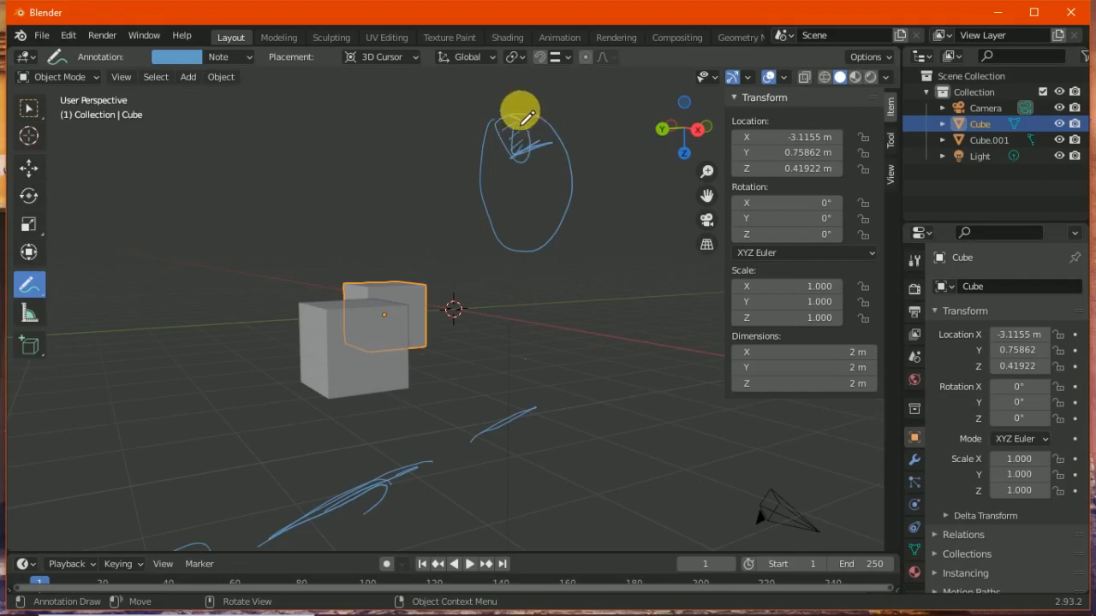
mouse_move(535, 168)
middle_mouse_down()
mouse_move(547, 149)
mouse_move(562, 205)
mouse_move(487, 226)
mouse_move(494, 195)
mouse_move(362, 229)
mouse_move(426, 211)
mouse_move(402, 204)
middle_mouse_up()
Look over the Align View and View Regions options, and switch the view to orthographic and back to perspective
left_click(121, 77)
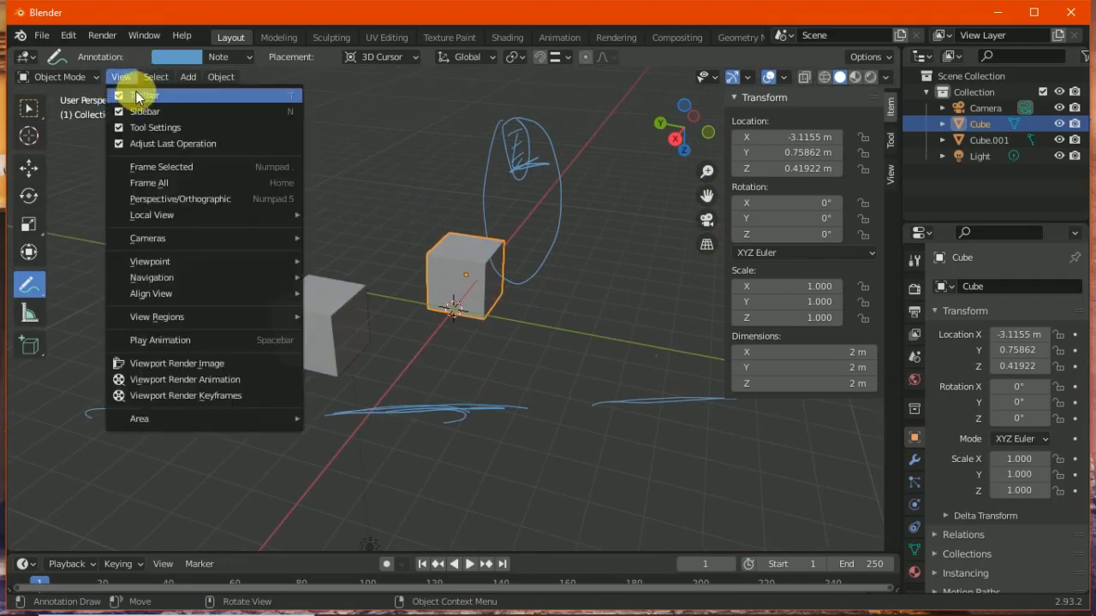
mouse_move(185, 293)
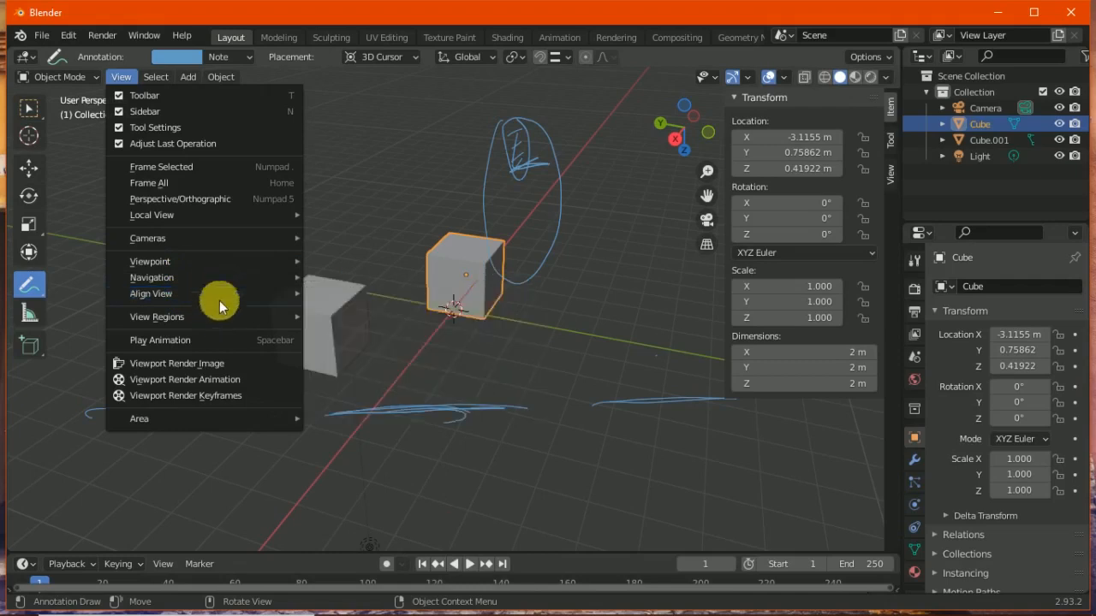
mouse_move(285, 330)
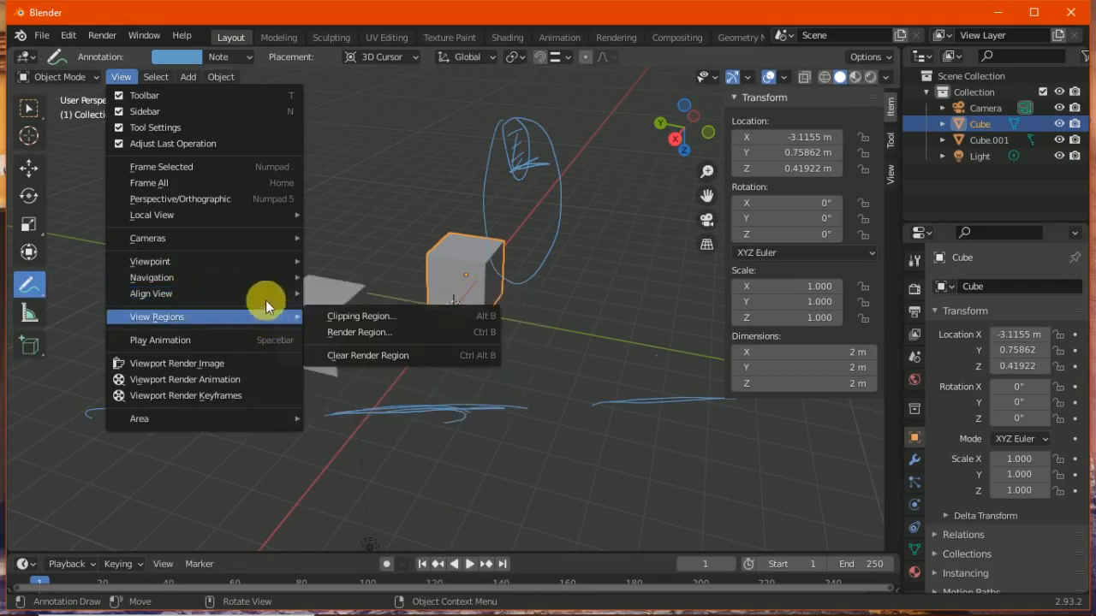
mouse_move(282, 296)
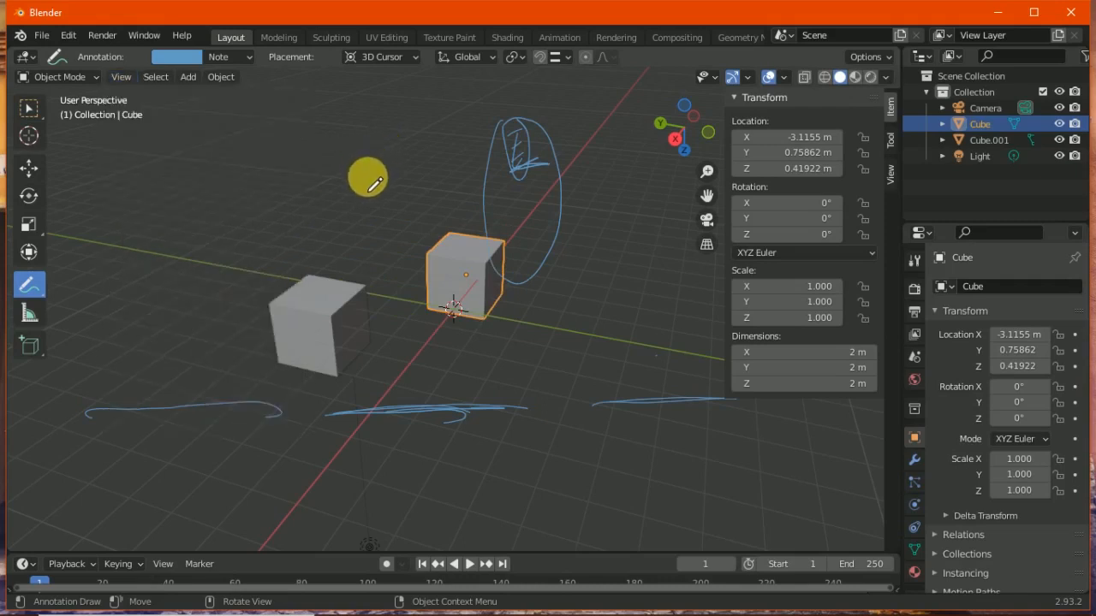
key("KP_5")
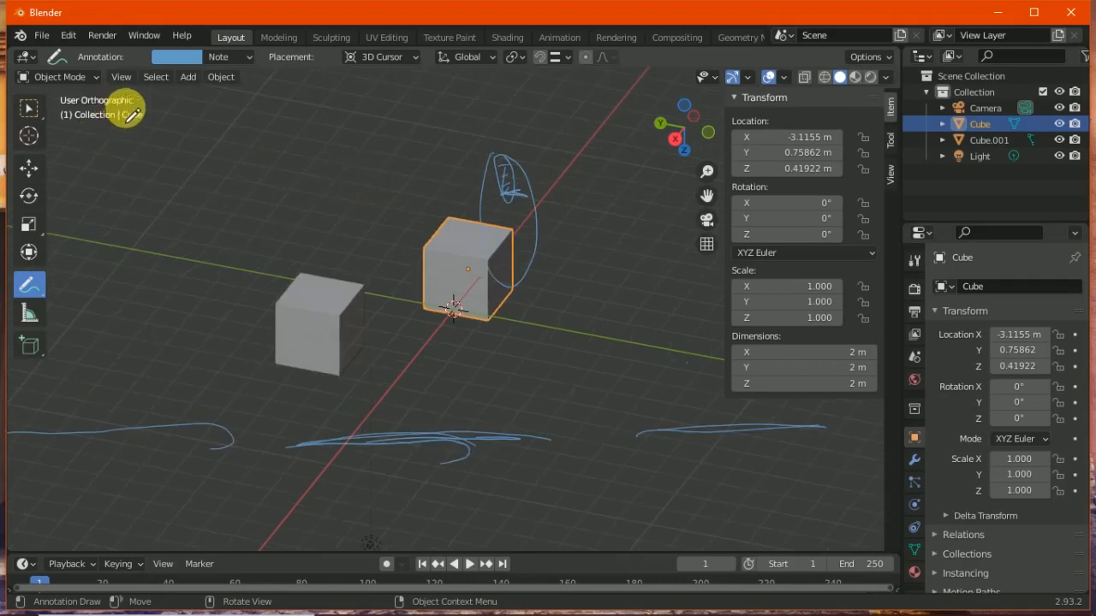
key("KP_5")
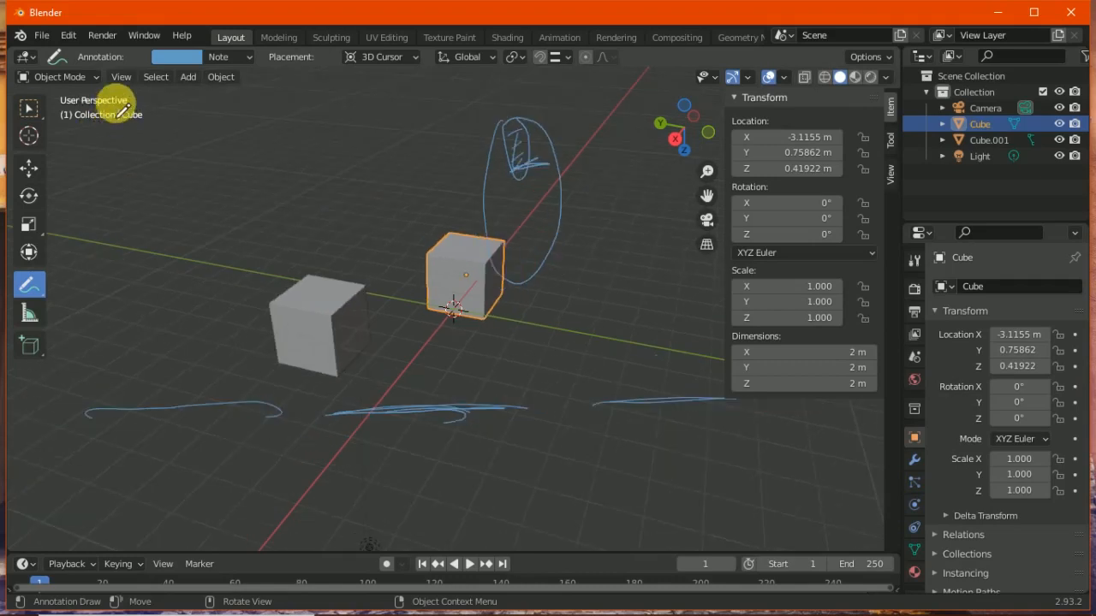
Hide the viewport sidebar and toggle the view between perspective and orthographic several times, ending in perspective
left_click(120, 77)
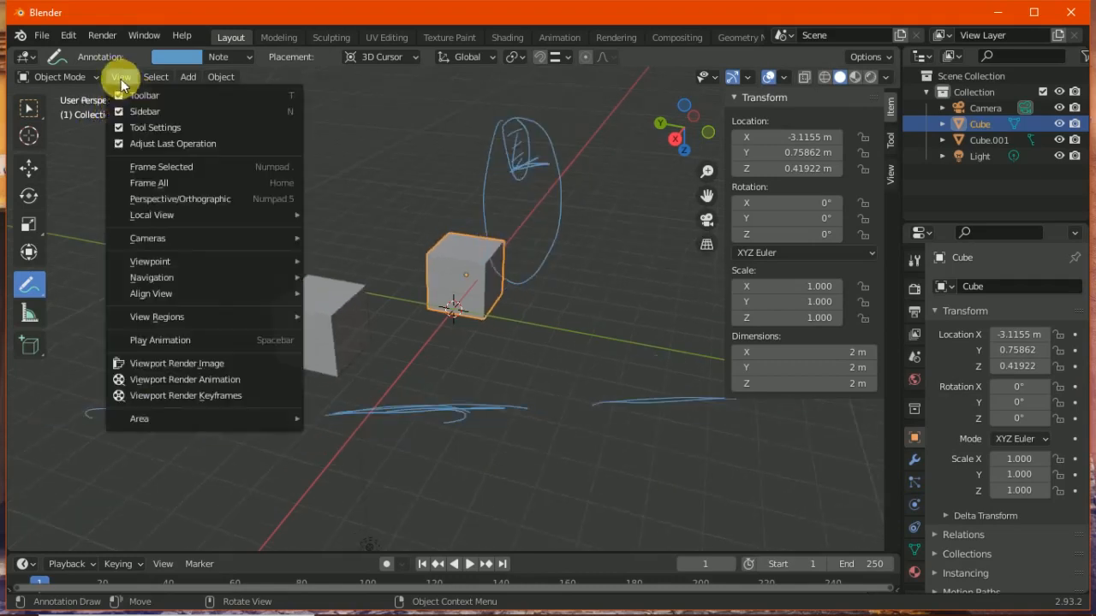
left_click(132, 112)
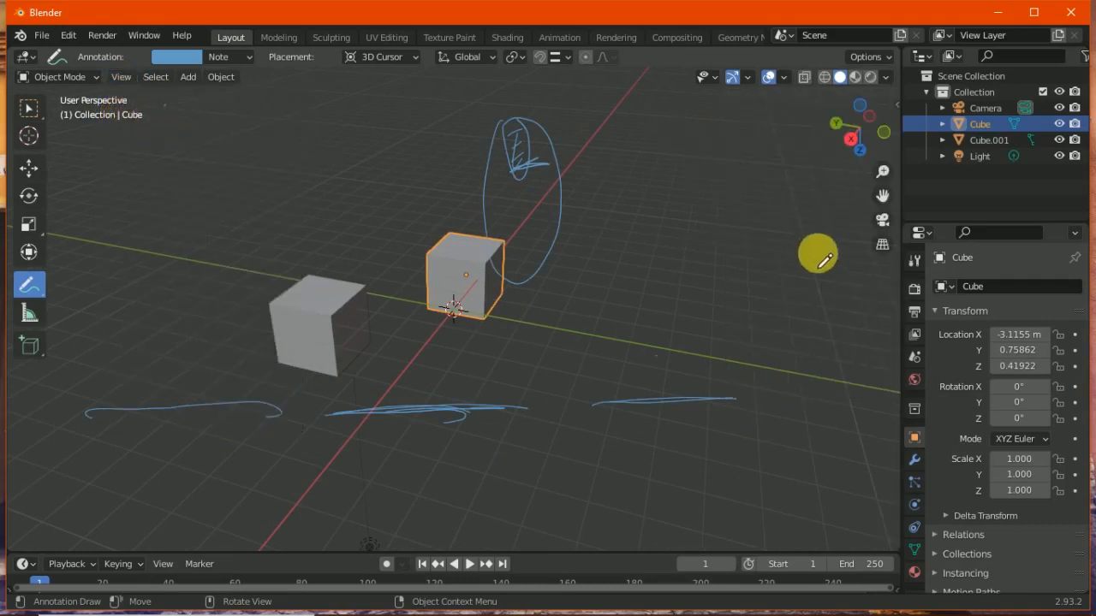
left_click(883, 249)
left_click(884, 249)
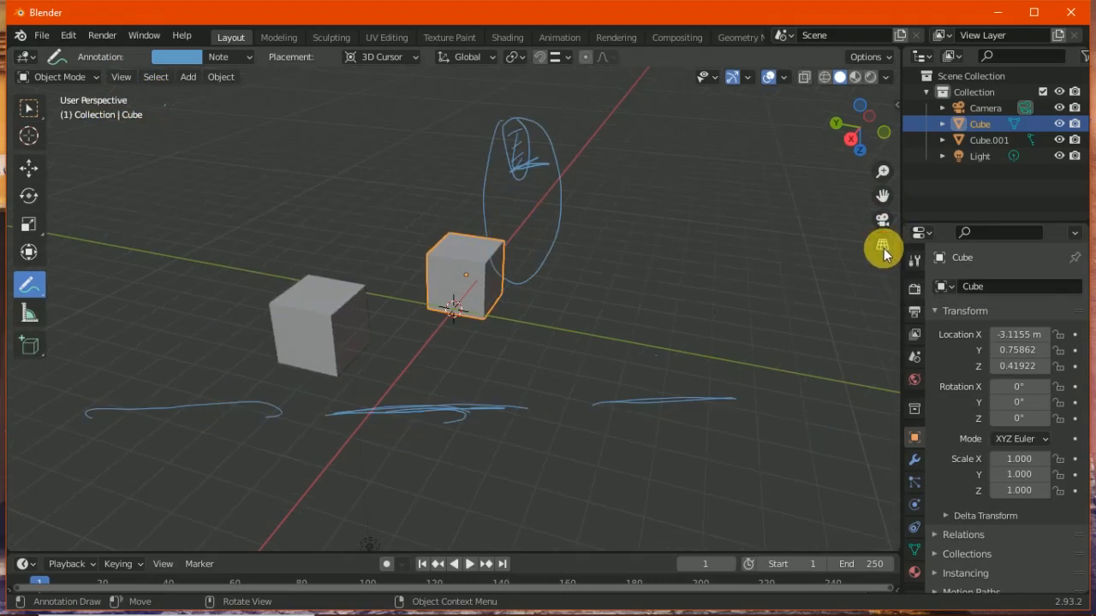
left_click(883, 248)
left_click(882, 248)
left_click(882, 249)
left_click(882, 248)
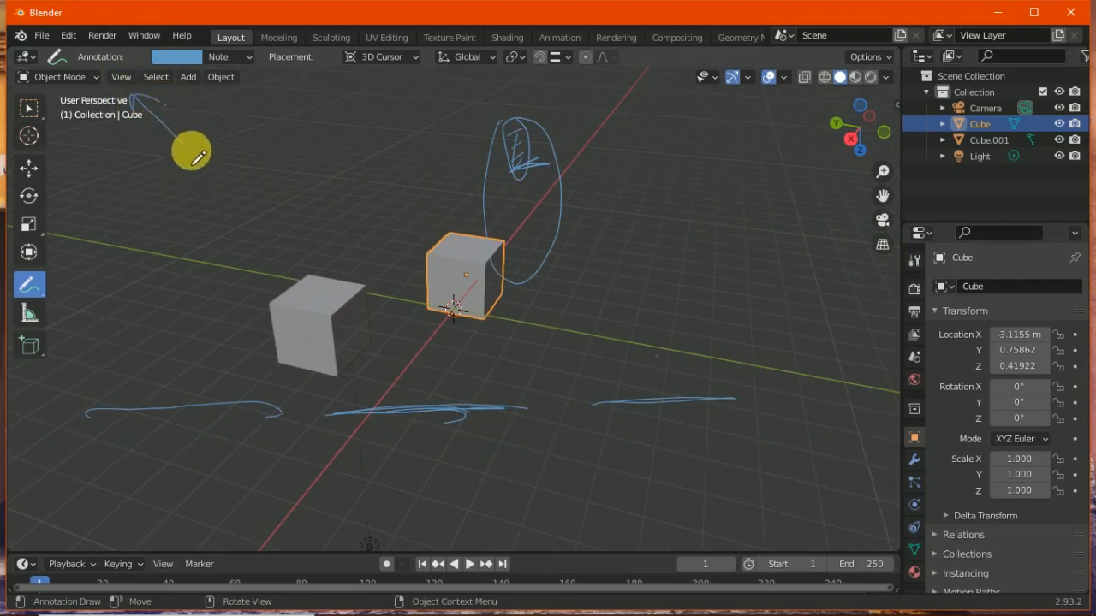
Handwrite an annotation beside the arrow at the view label and draw curved strokes along the toolbar and around the navigation controls
left_click_drag(229, 141, 286, 157)
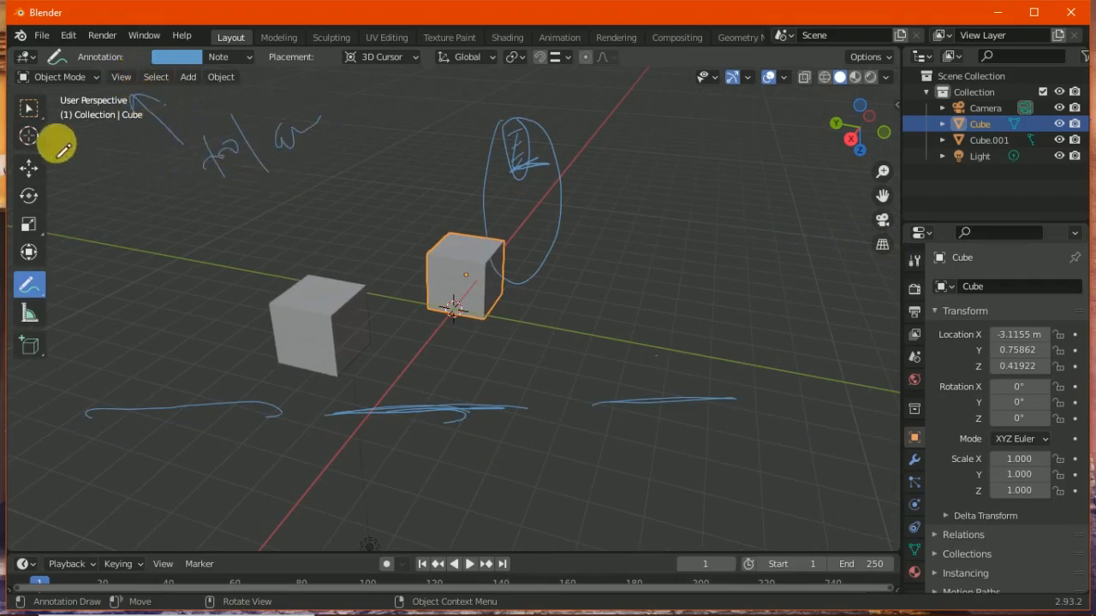
left_click_drag(69, 154, 83, 351)
mouse_move(800, 109)
left_mouse_down()
mouse_move(793, 132)
mouse_move(895, 289)
left_mouse_up()
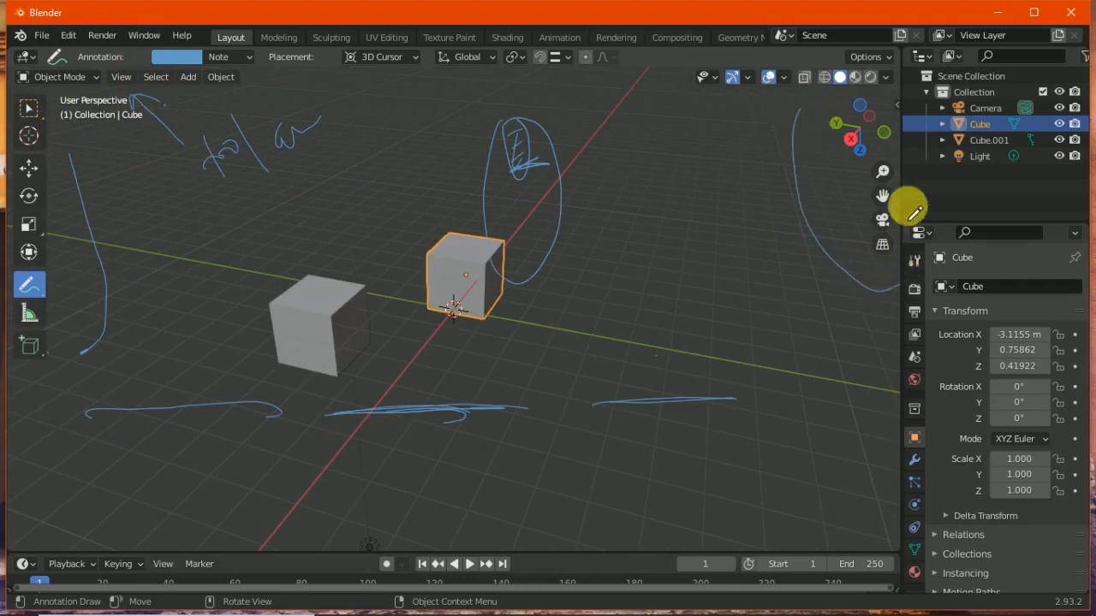
Show the viewport sidebar and hide it again
left_click(121, 76)
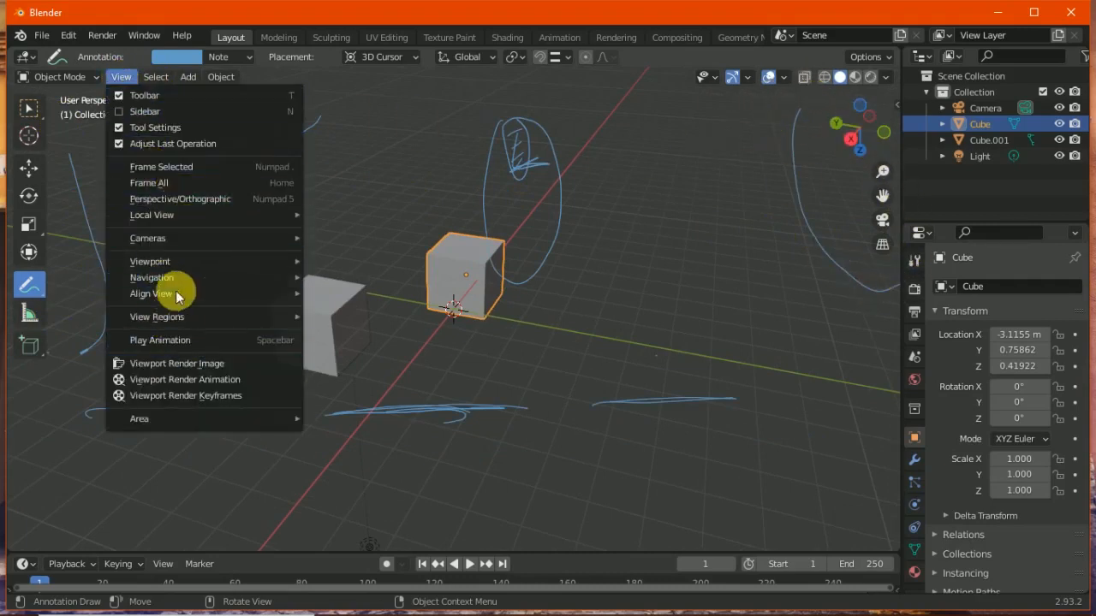
left_click(119, 112)
left_click(121, 77)
left_click(128, 107)
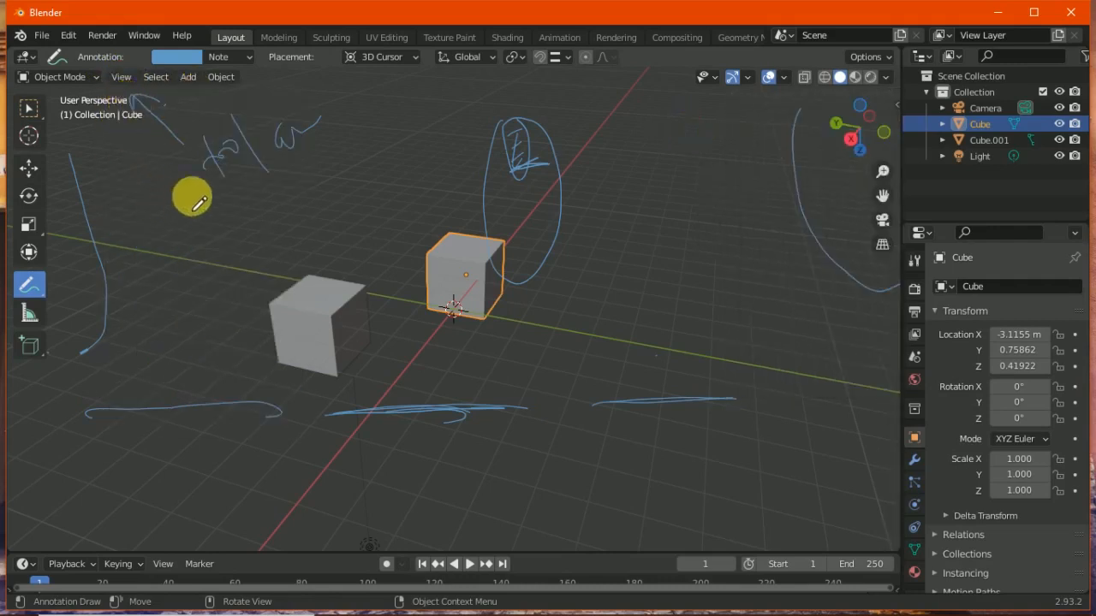
Look over the View and Select commands and select every object in the scene
left_click(135, 77)
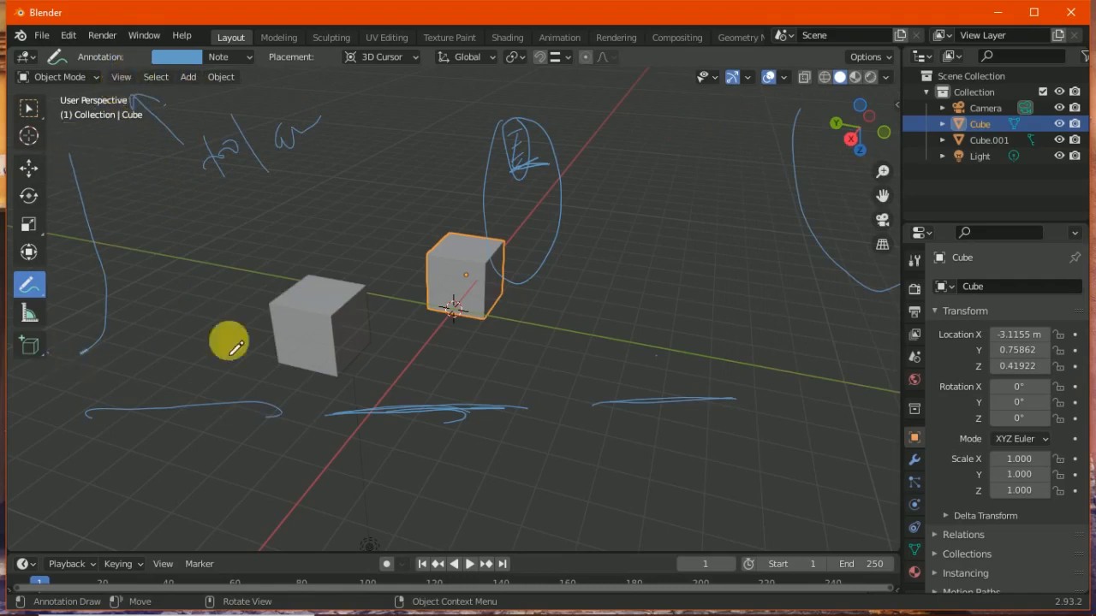
left_click(162, 80)
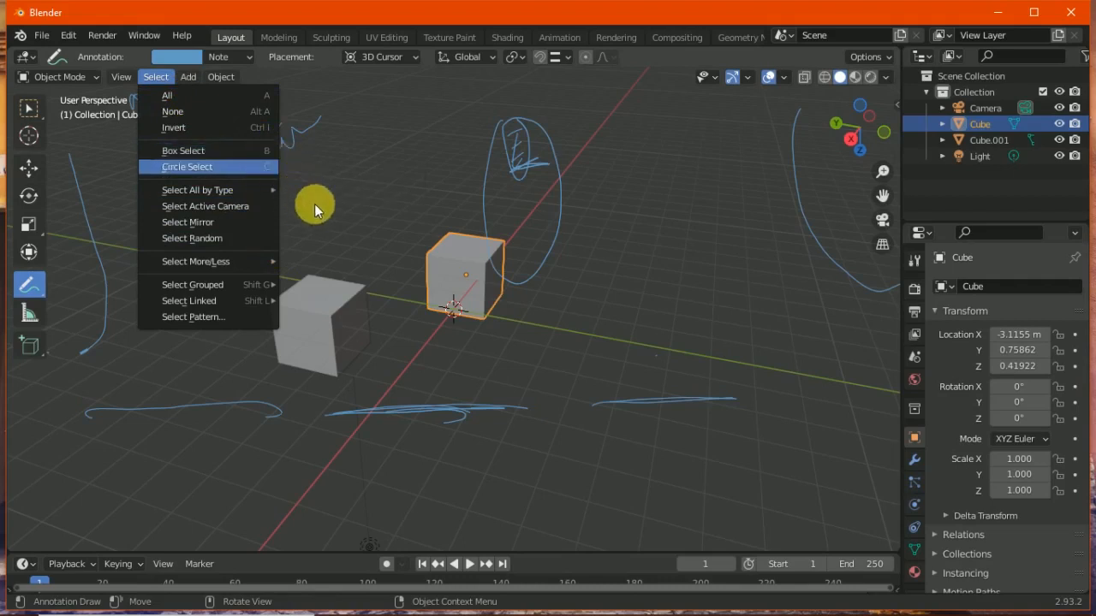
left_click(325, 231)
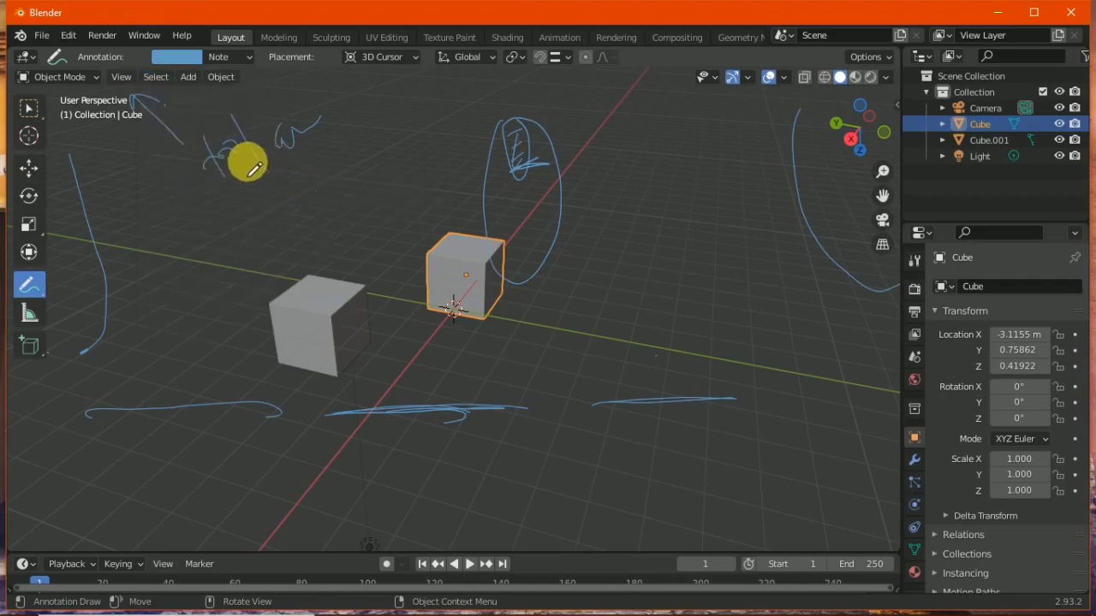
left_click(157, 79)
left_click(174, 96)
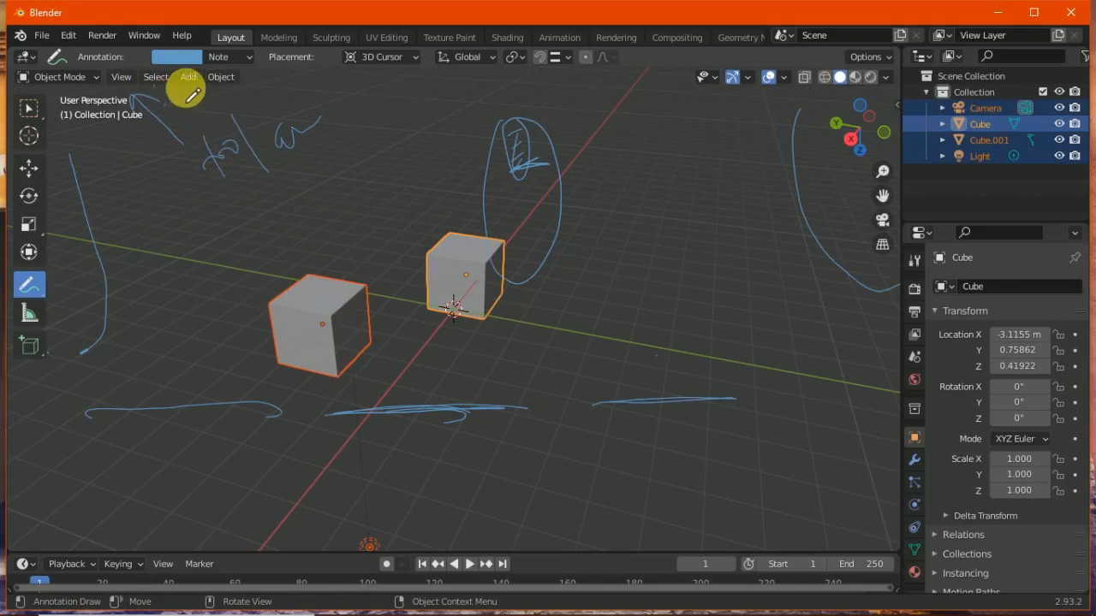
Switch from the Annotate tool to the selection tool and clear the selection
left_click(160, 79)
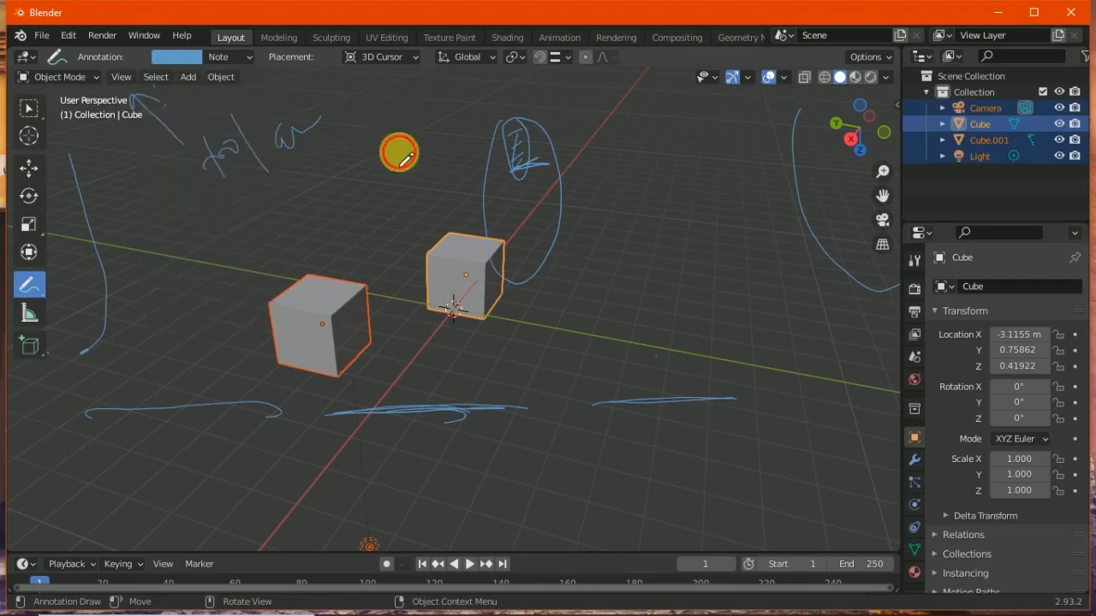
left_click(28, 107)
left_click(180, 158)
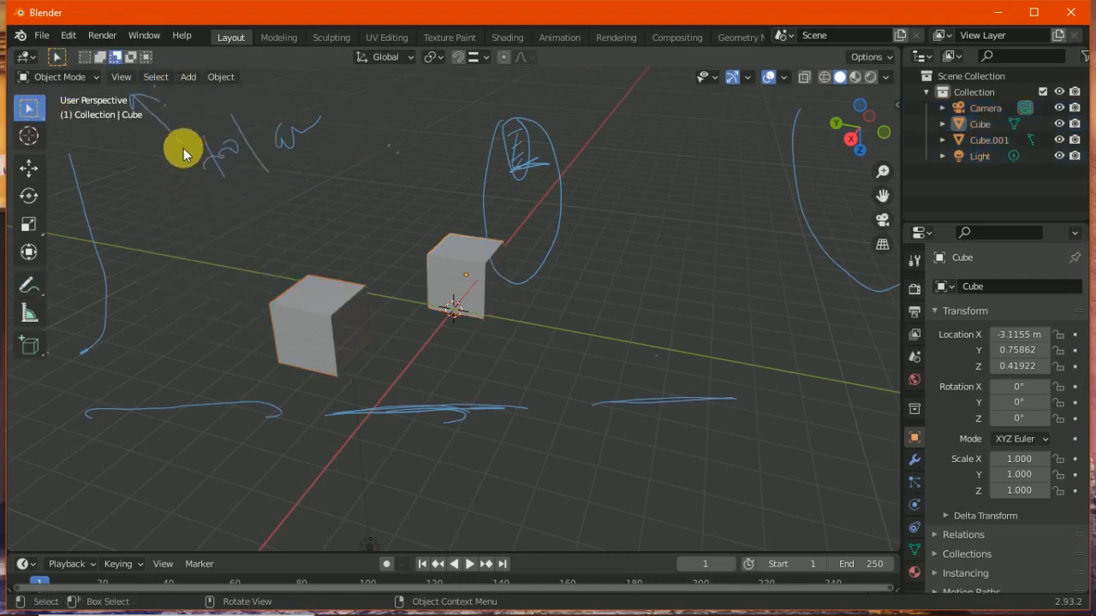
Demonstrate the All, None and Invert selection commands in turn on the scene's objects
left_click(158, 77)
left_click(172, 94)
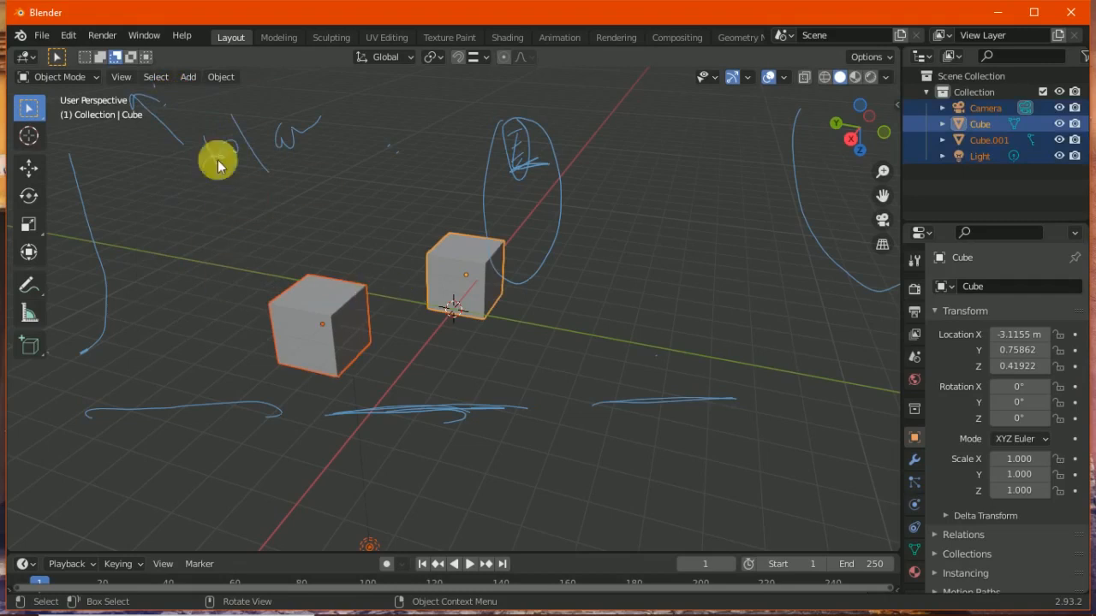
left_click(156, 77)
left_click(185, 112)
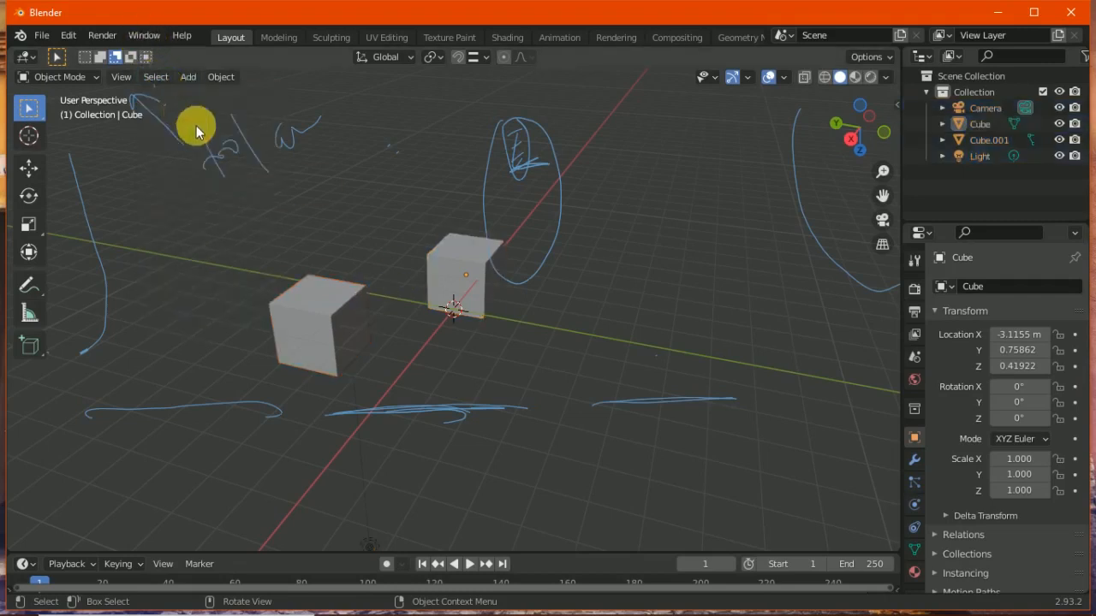
left_click(156, 78)
left_click(190, 126)
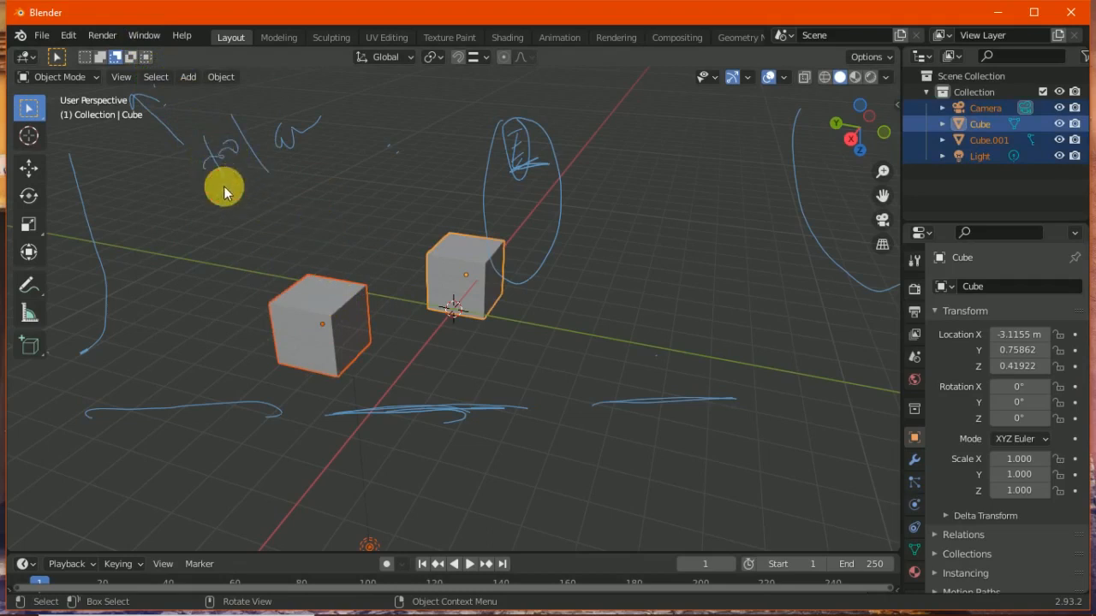
Select only the nearer cube, Cube.001, and invert the selection
left_click(326, 309)
left_click(156, 77)
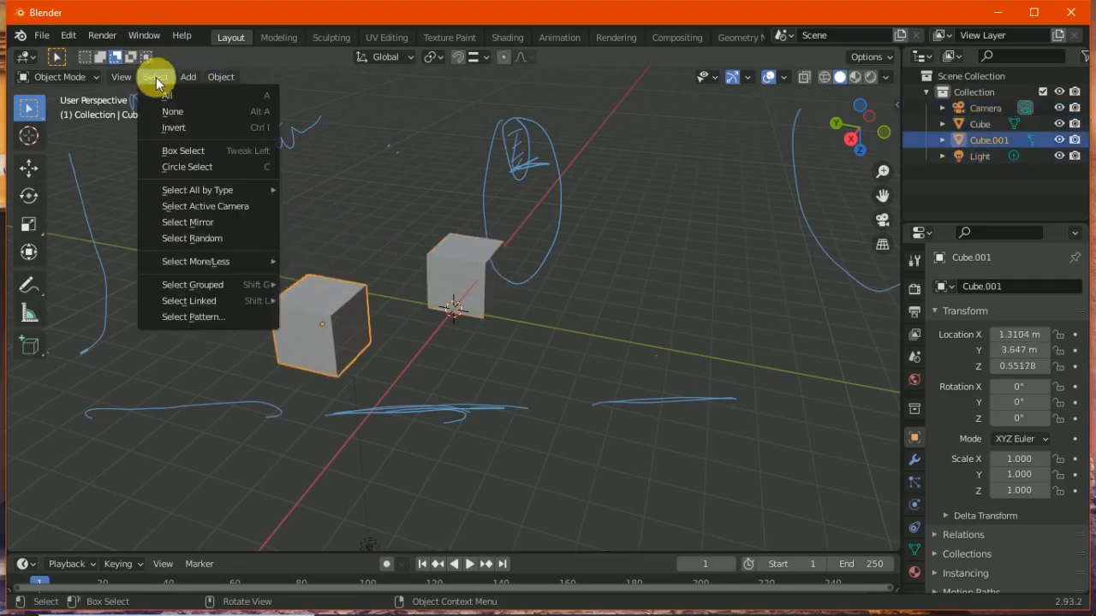
left_click(186, 128)
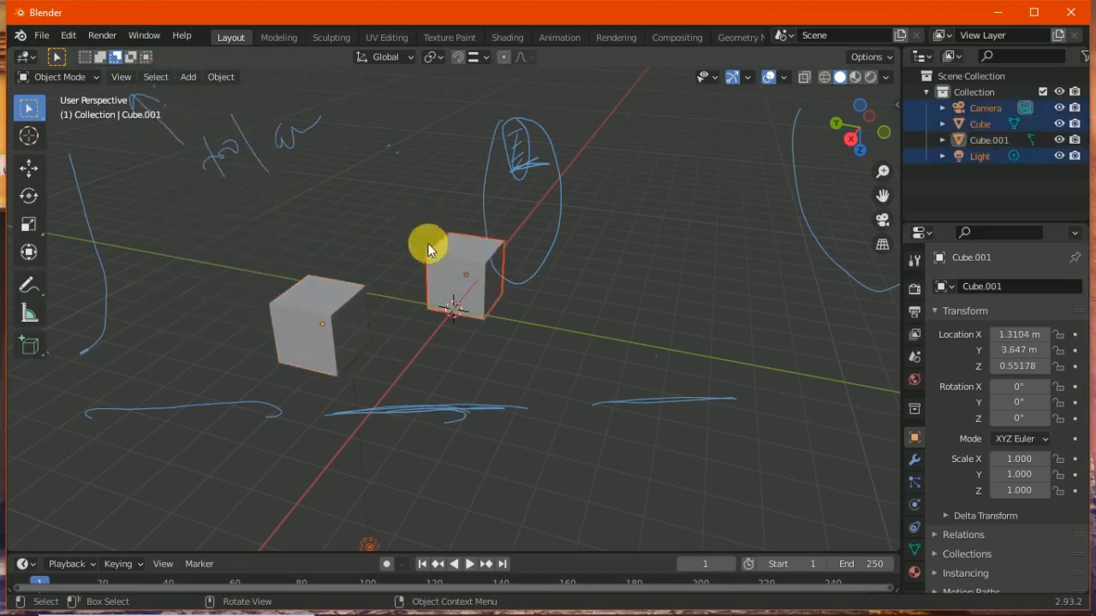
Use Box Select around both cubes to add Cube.001 to the selection
left_click(159, 78)
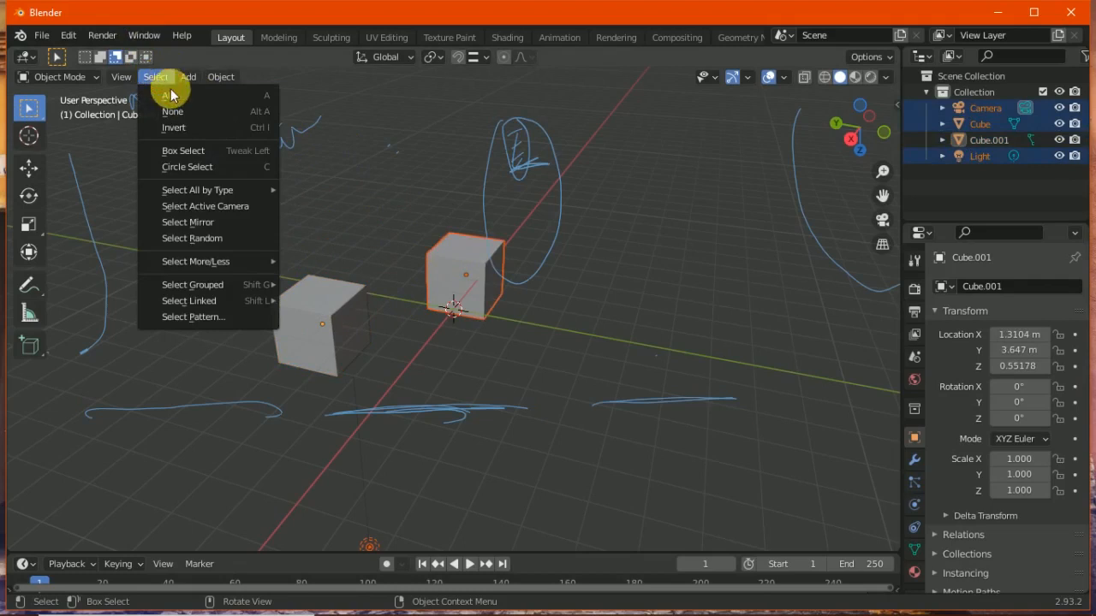
left_click(207, 150)
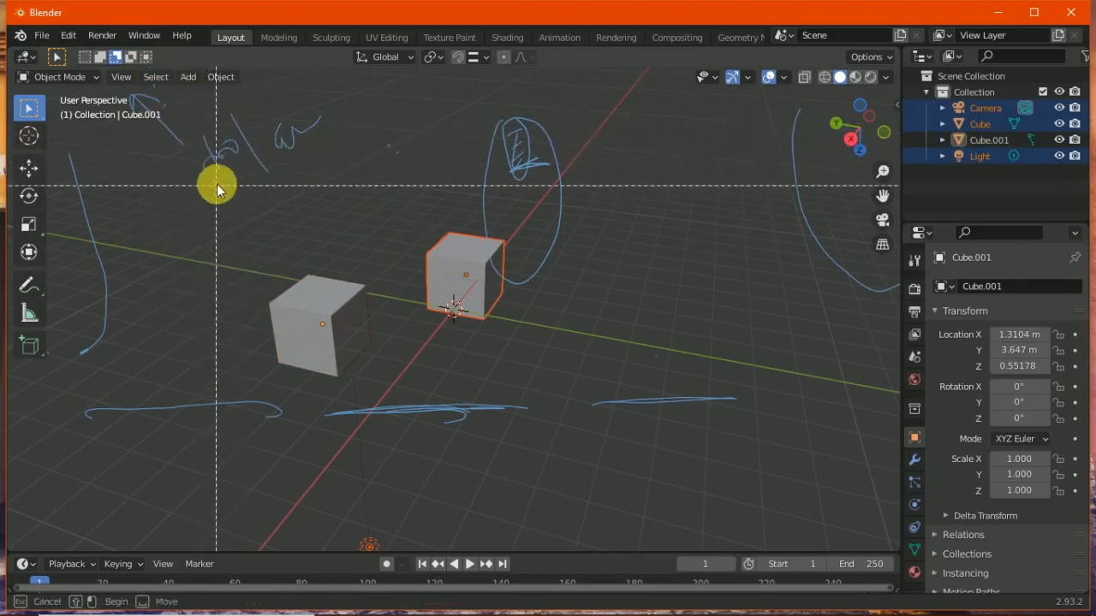
left_click_drag(233, 172, 542, 399)
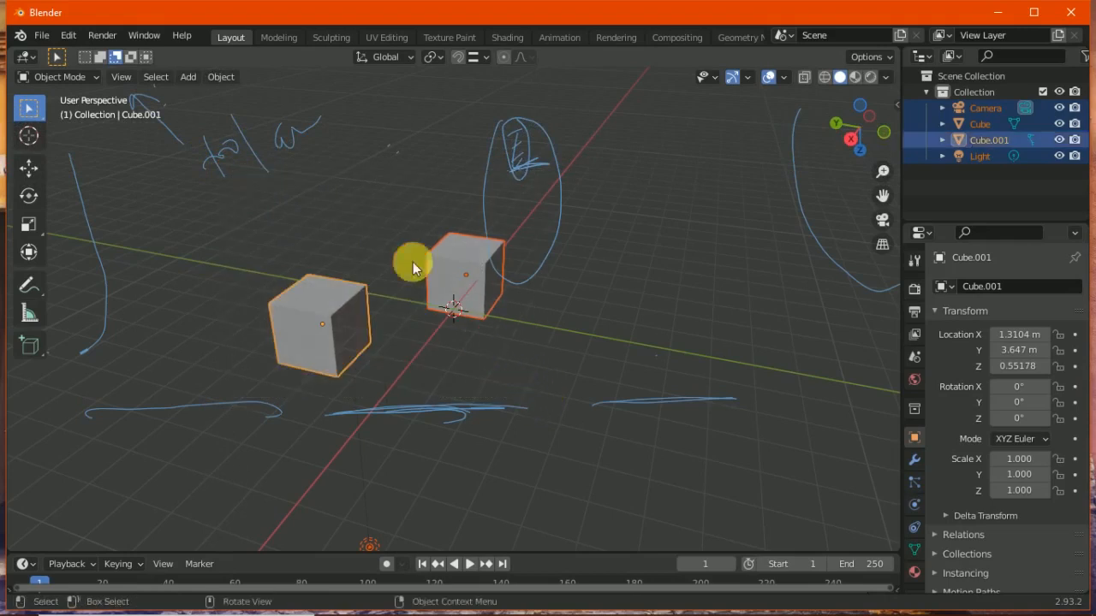
Clear the selection and box-select the area around both cubes
left_click(193, 111)
left_click(156, 77)
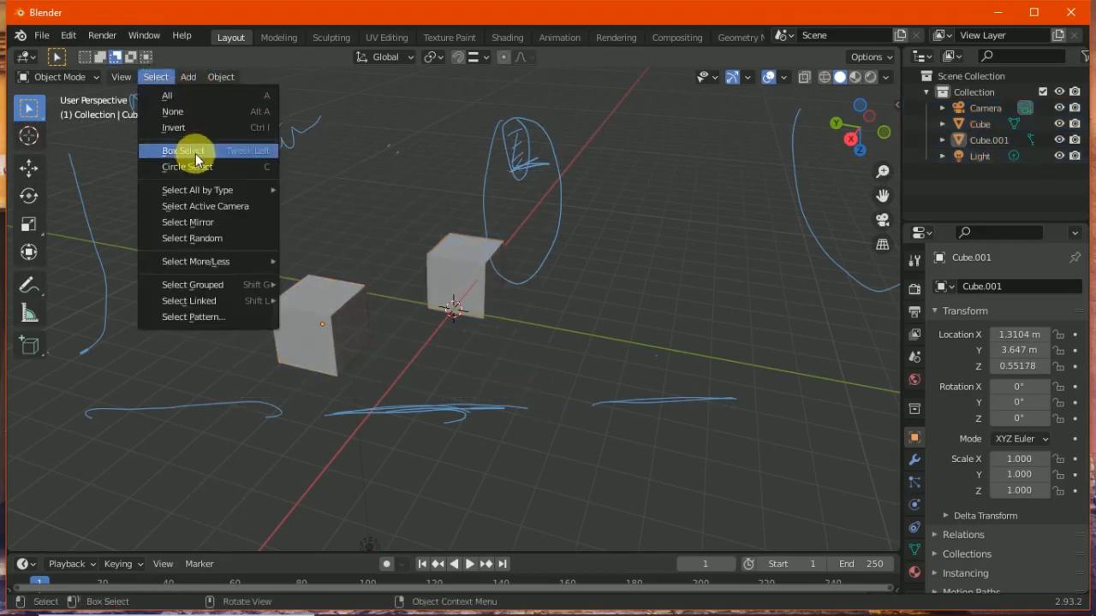
left_click(195, 154)
left_click_drag(249, 223, 582, 423)
Handwrite the annotation "B - Box select" in the viewport above the cubes with the Annotate tool
left_click(28, 284)
left_click_drag(154, 225, 163, 274)
mouse_move(257, 210)
left_mouse_down()
mouse_move(289, 194)
mouse_move(391, 194)
mouse_move(469, 129)
left_mouse_up()
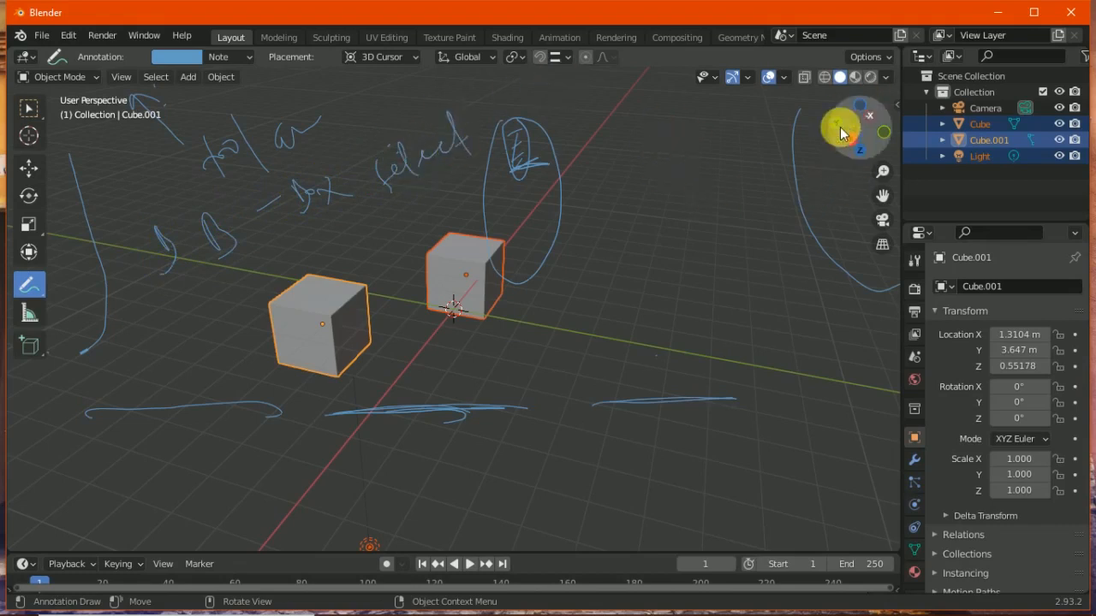
Toggle the viewport sidebar on and off several times, leaving it shown
left_click(121, 76)
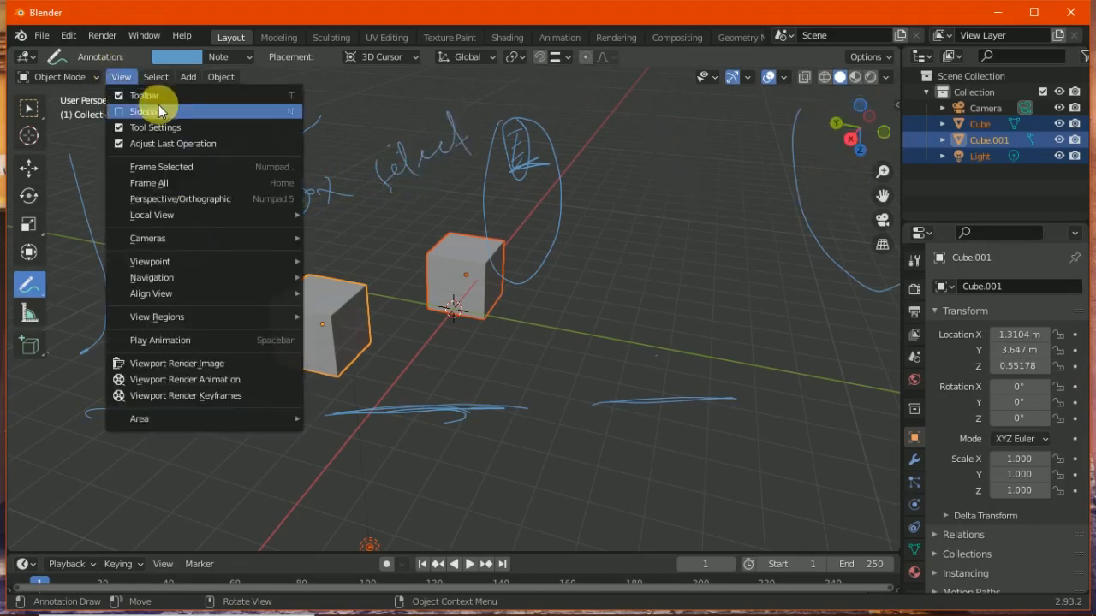
left_click(161, 108)
left_click(120, 76)
left_click(144, 111)
left_click(120, 76)
left_click(145, 111)
left_click(156, 76)
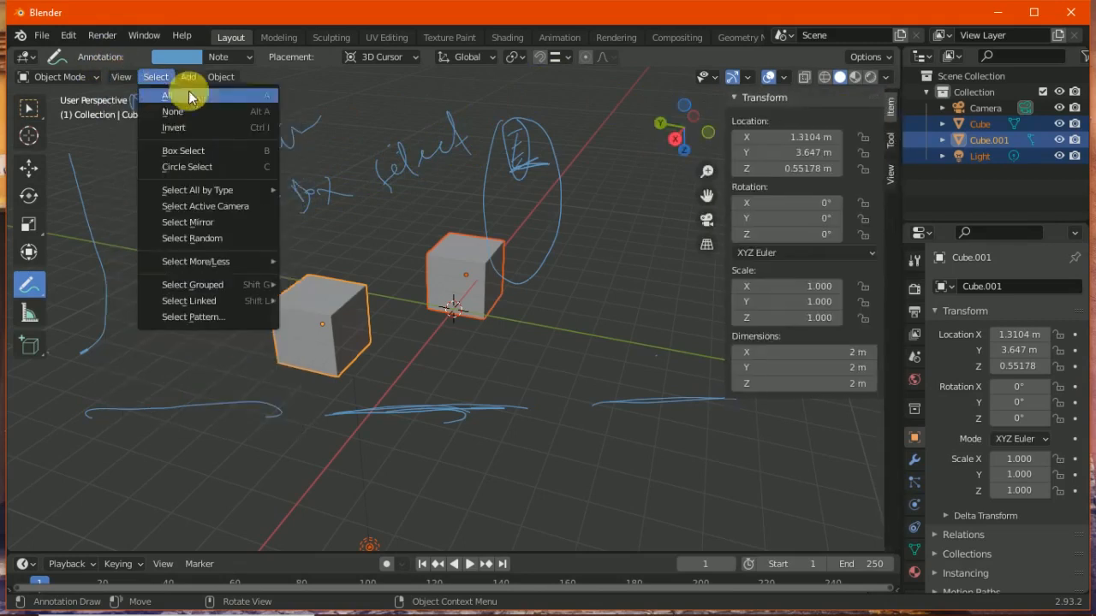
left_click(123, 75)
left_click(121, 76)
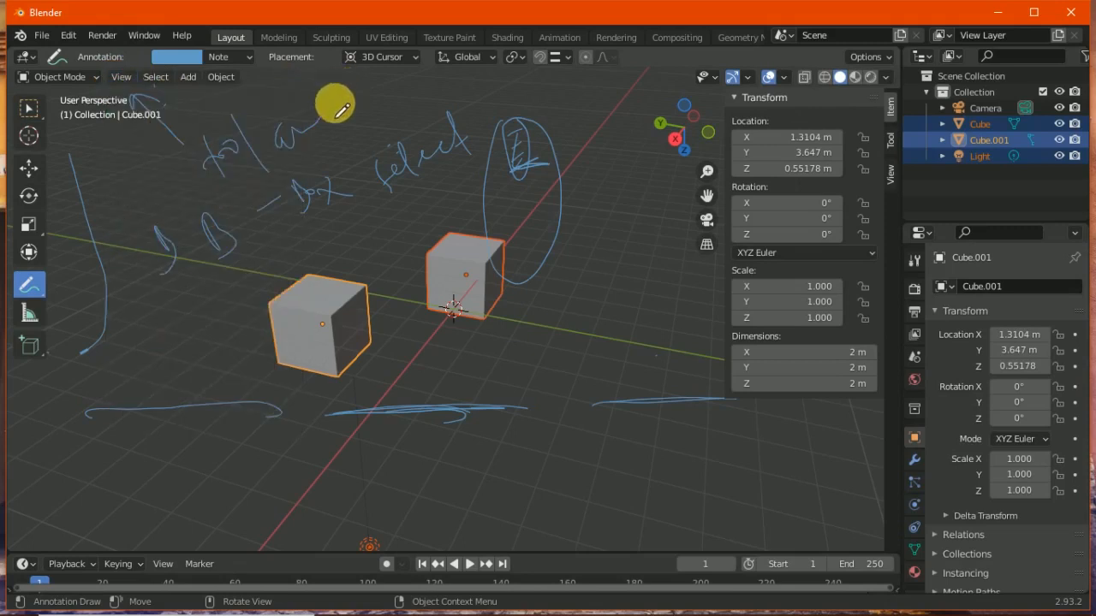
Annotate the shortcut letters, N with an arrow toward the sidebar and T with a line from the toolbar
left_click_drag(611, 271, 677, 254)
left_click_drag(580, 288, 613, 257)
mouse_move(66, 311)
left_mouse_down()
mouse_move(167, 319)
mouse_move(233, 351)
left_mouse_up()
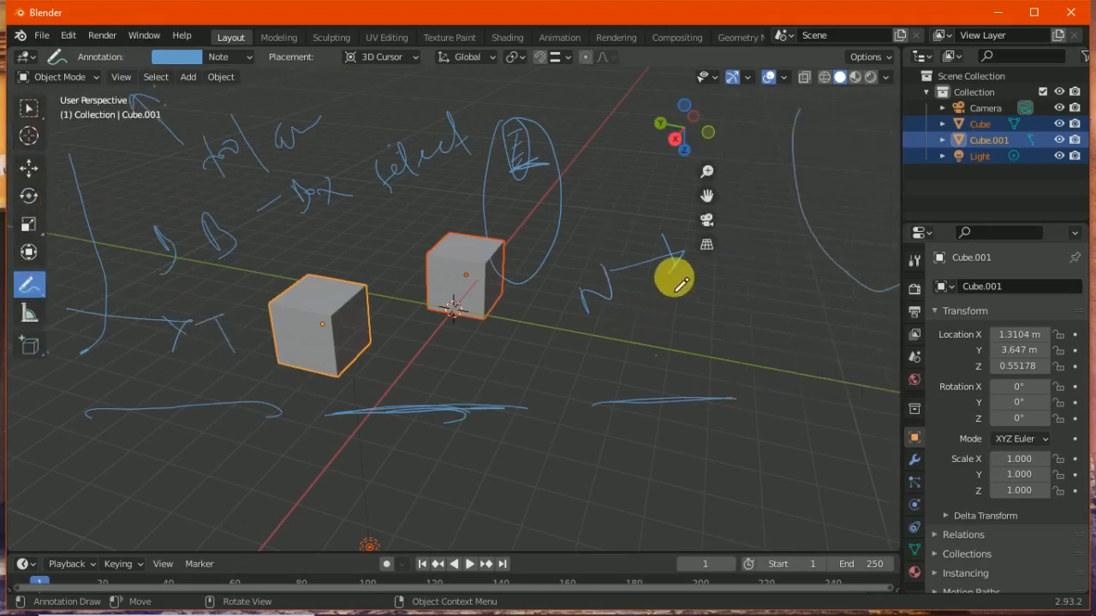
Hide the viewport sidebar and box-select the area over both cubes
key("n")
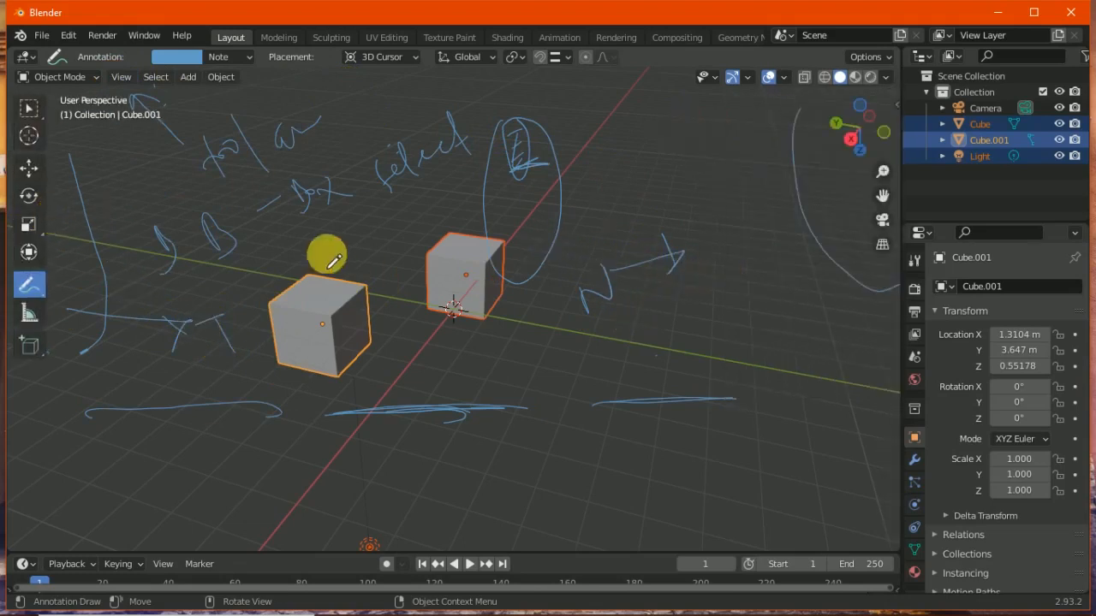
key("b")
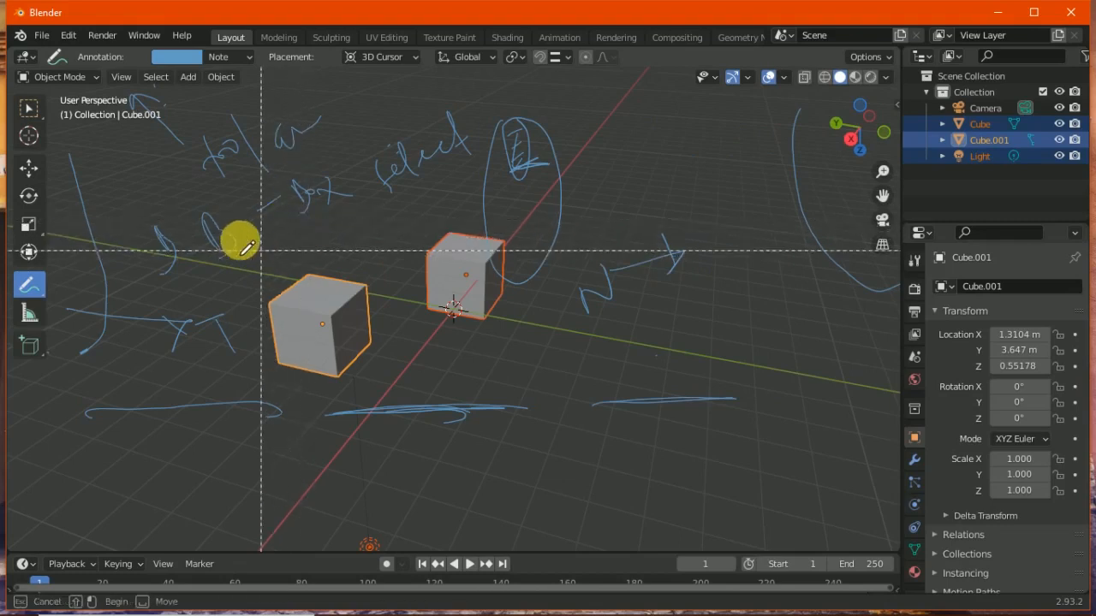
left_click_drag(256, 228, 464, 333)
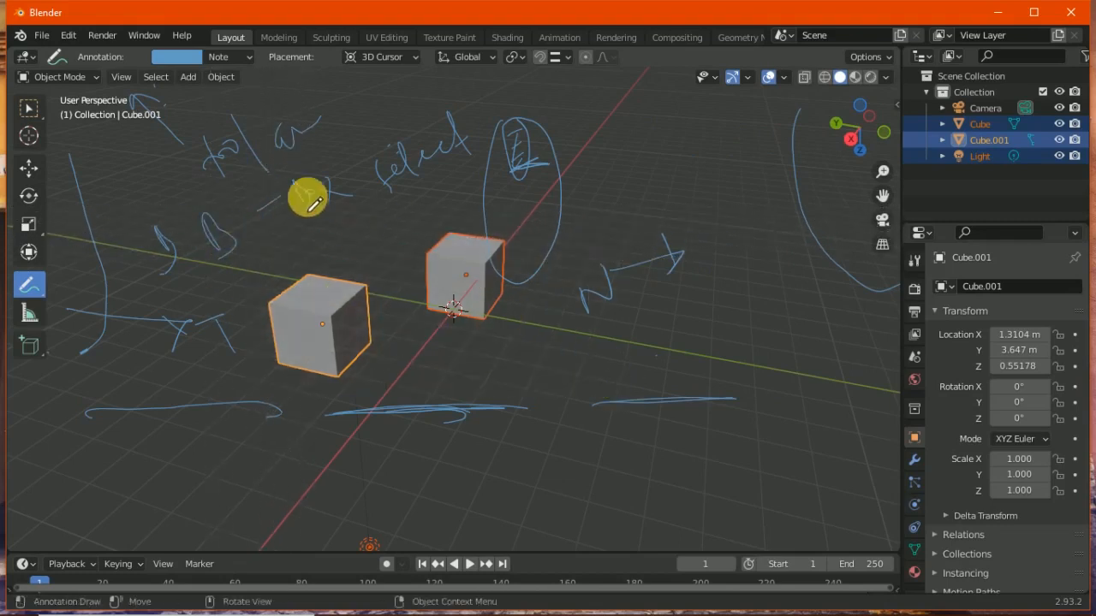
left_click(156, 77)
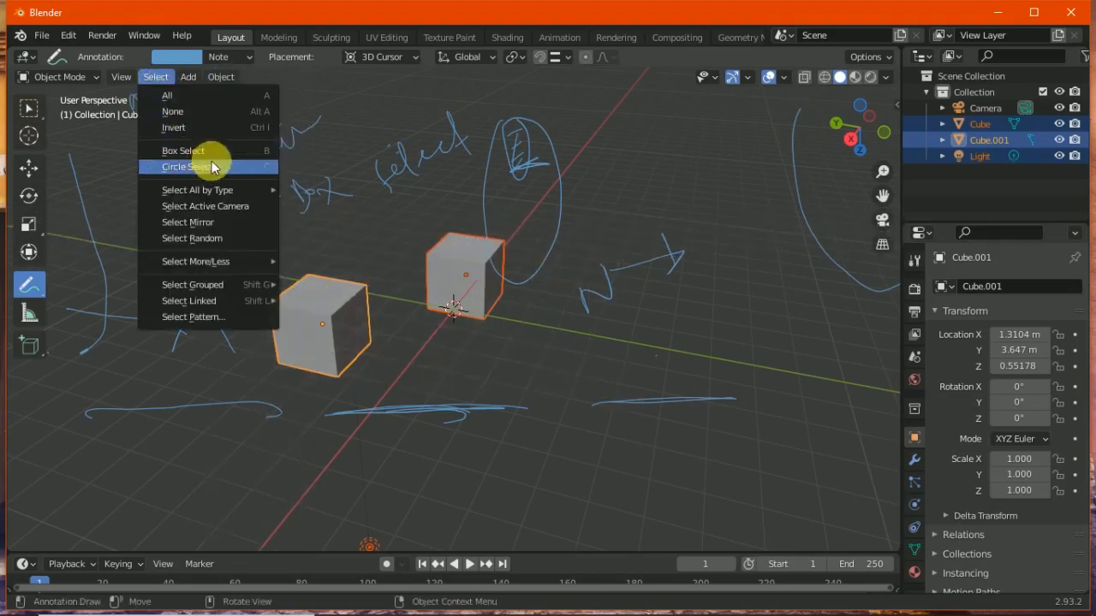
left_click(213, 163)
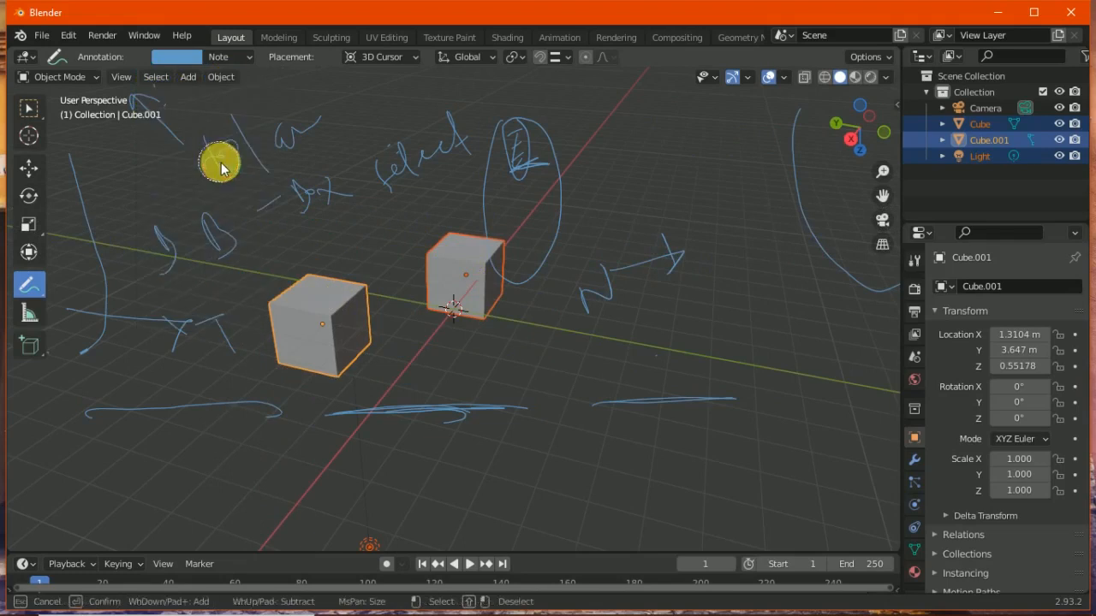
left_click(32, 113)
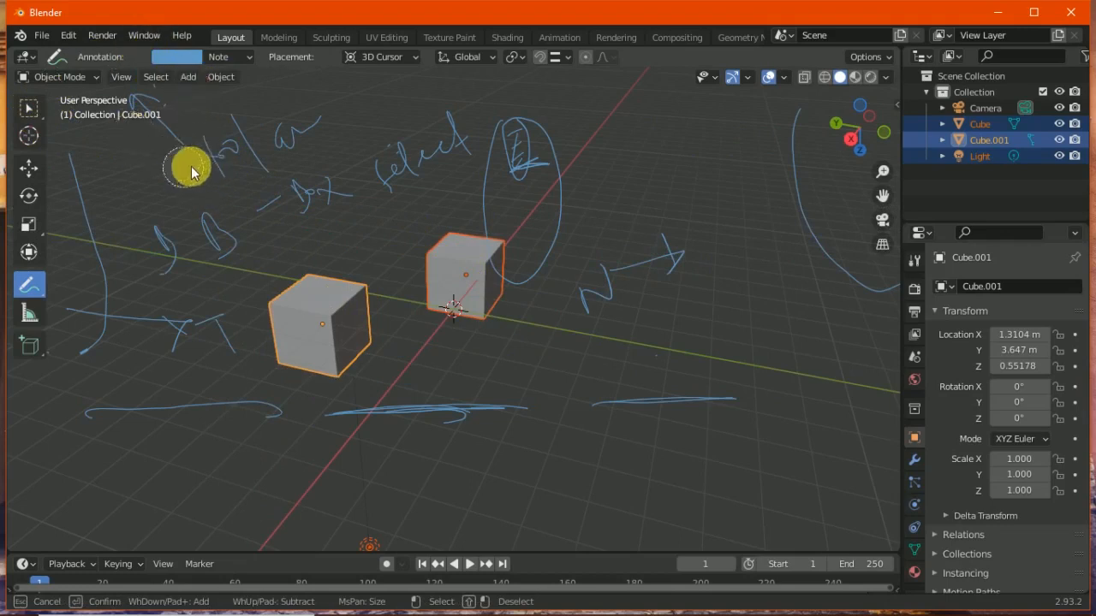
right_click(168, 152)
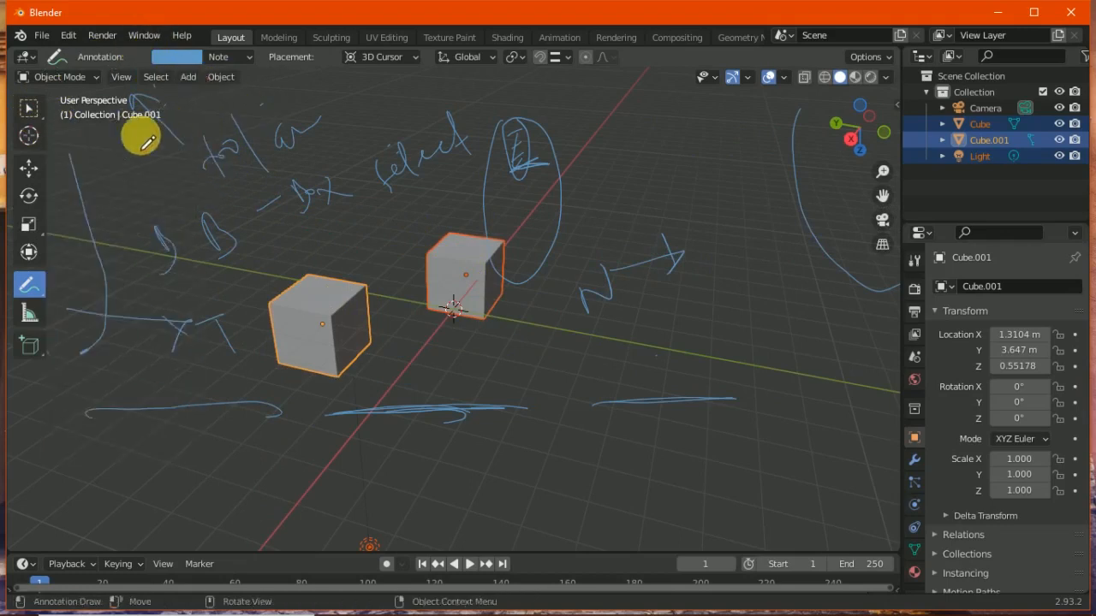
Switch to the selection tool and try out Circle Select, leaving it without selecting anything
left_click(32, 109)
left_click(158, 77)
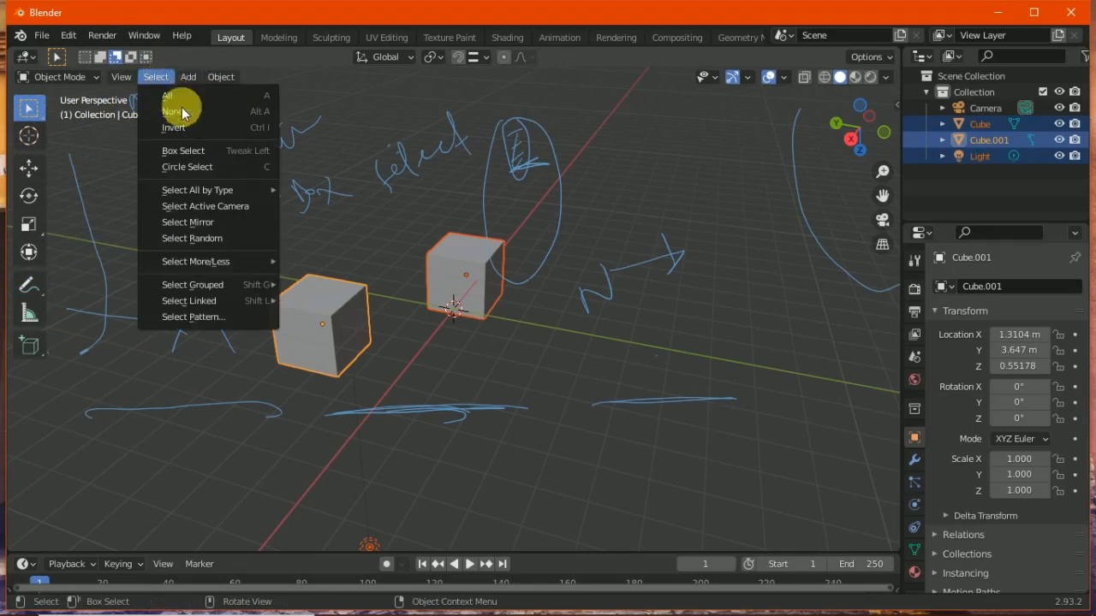
left_click(198, 168)
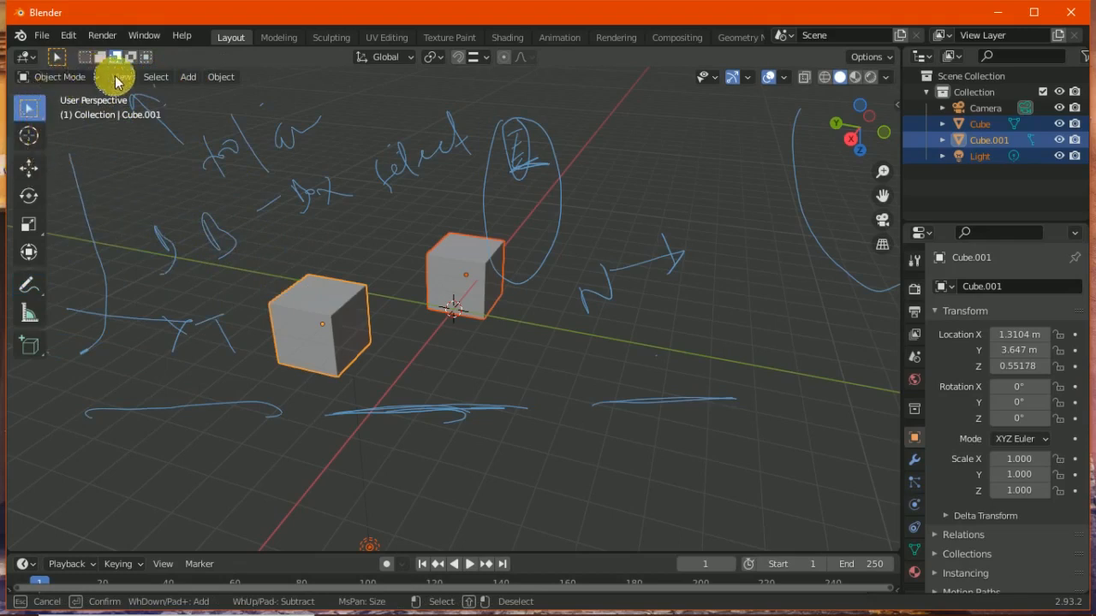
key("Escape")
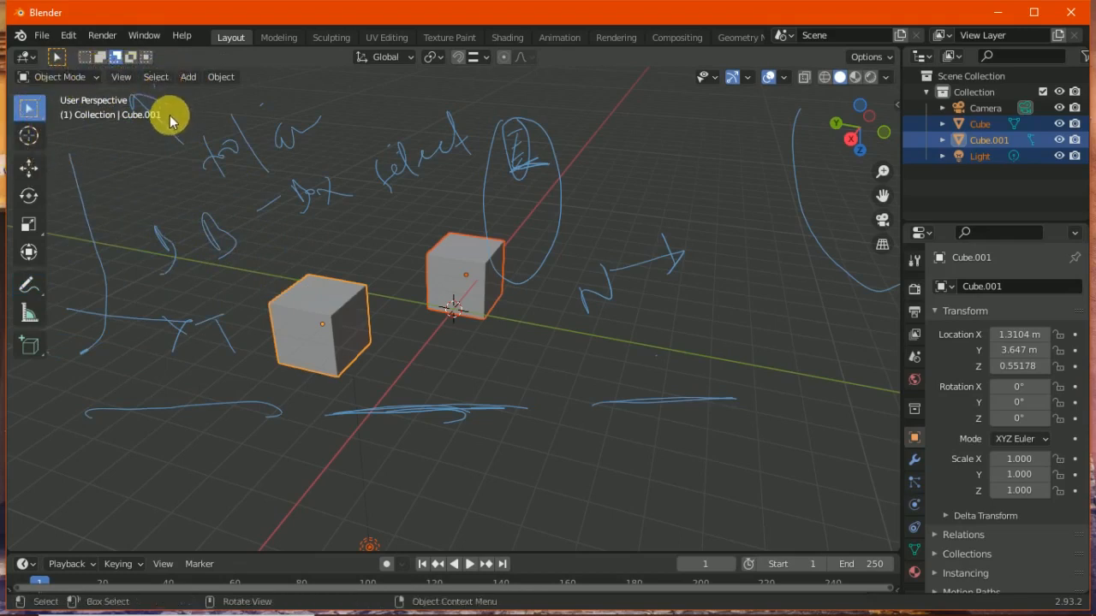
right_click(173, 137)
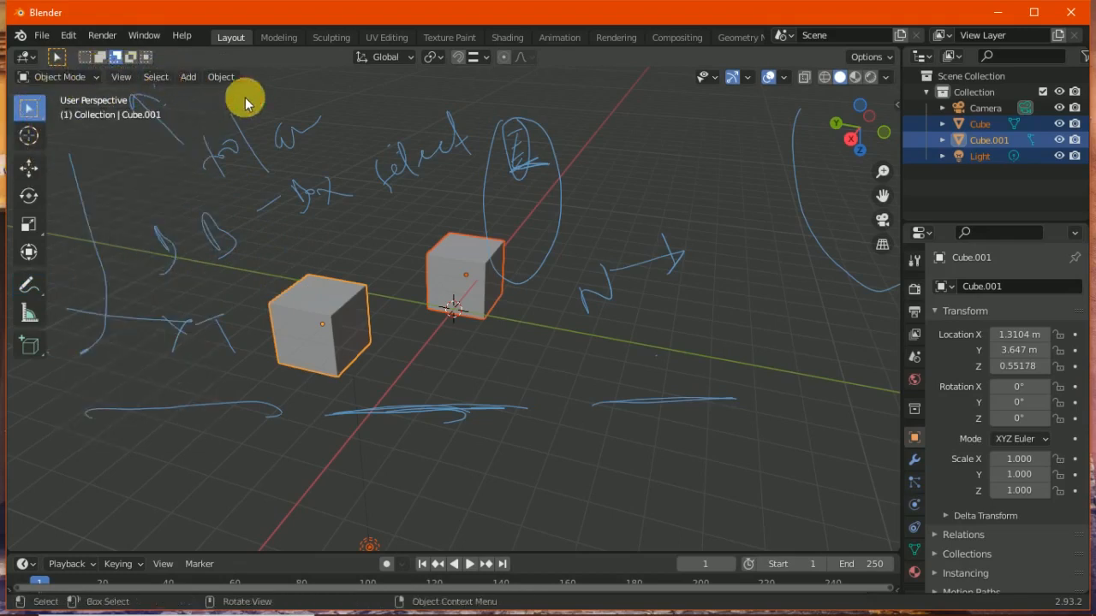
Clear the selection and paint over both cubes with Circle Select to select them
left_click(298, 291)
left_click(246, 194)
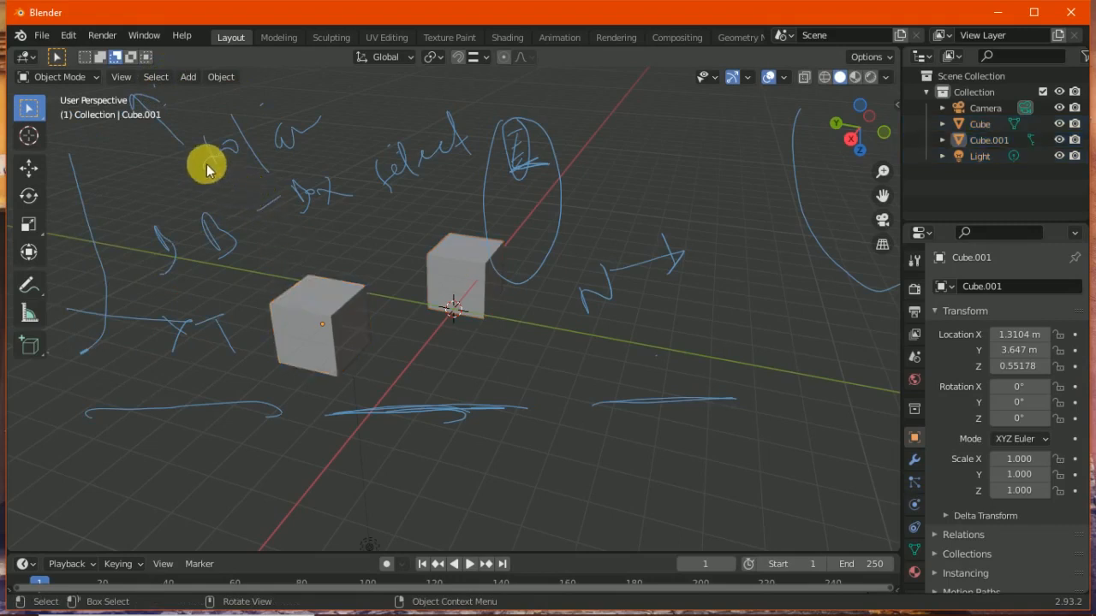
left_click(155, 82)
left_click(190, 157)
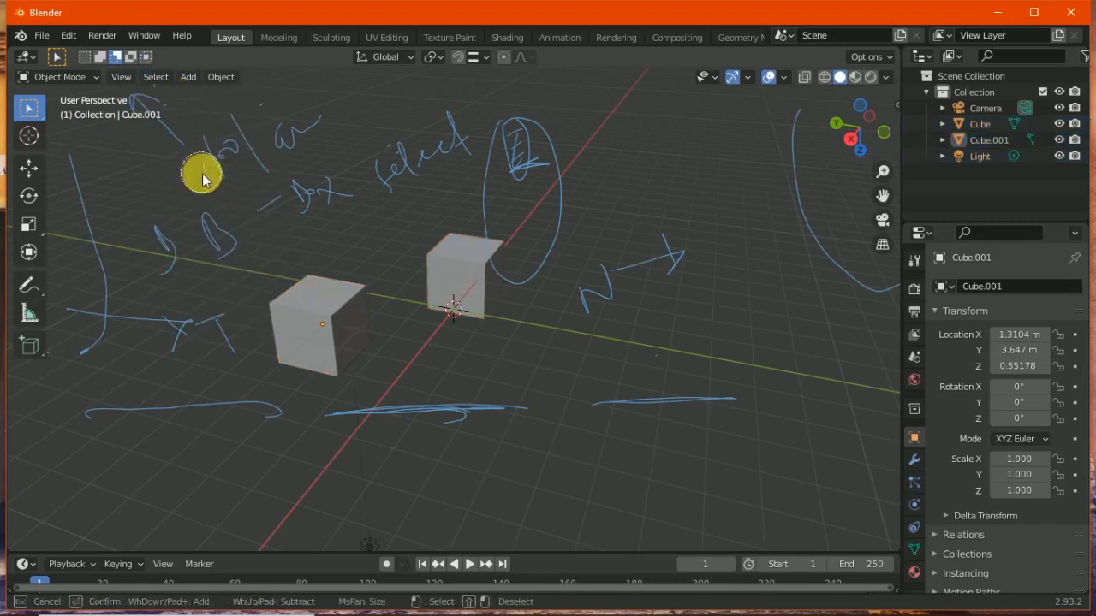
mouse_move(319, 237)
left_mouse_down()
mouse_move(384, 343)
mouse_move(436, 225)
mouse_move(487, 276)
left_mouse_up()
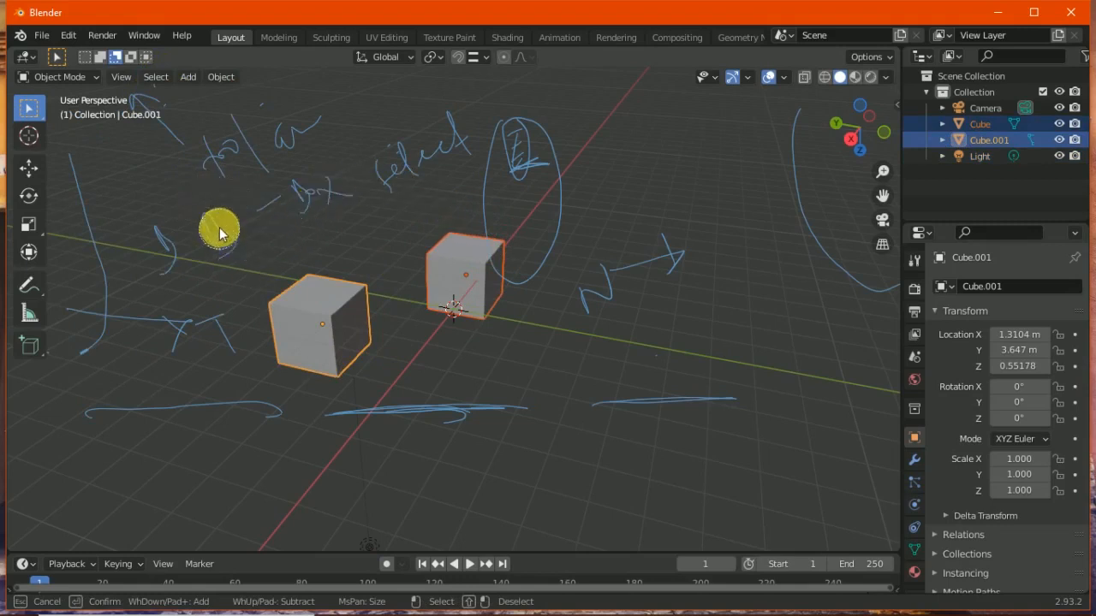
right_click(185, 162)
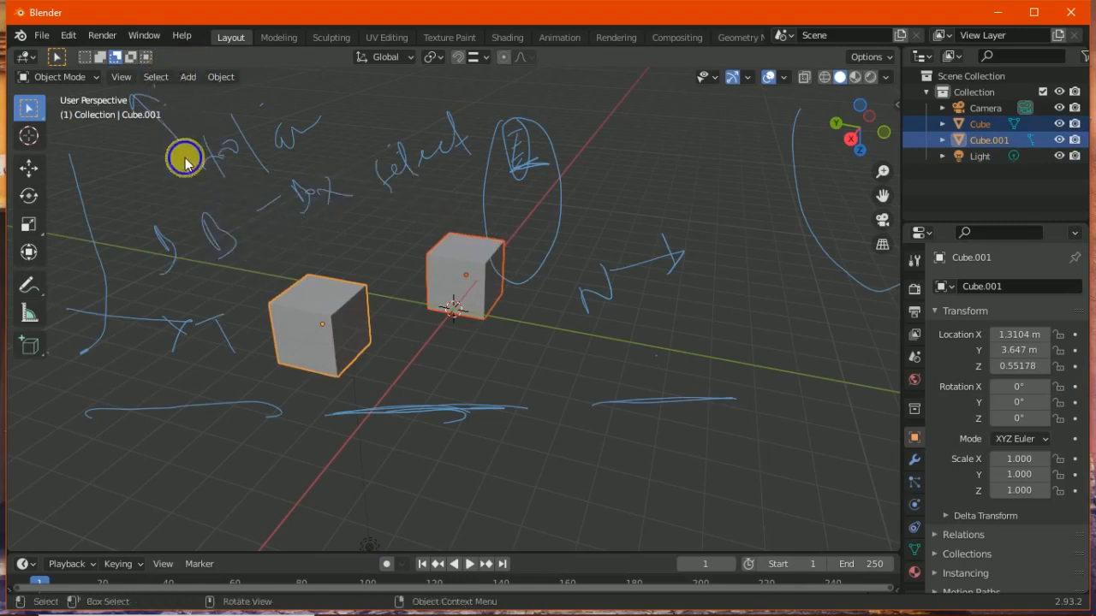
Clear the selection and select all mesh objects with Select All by Type
left_click(160, 123)
left_click(156, 78)
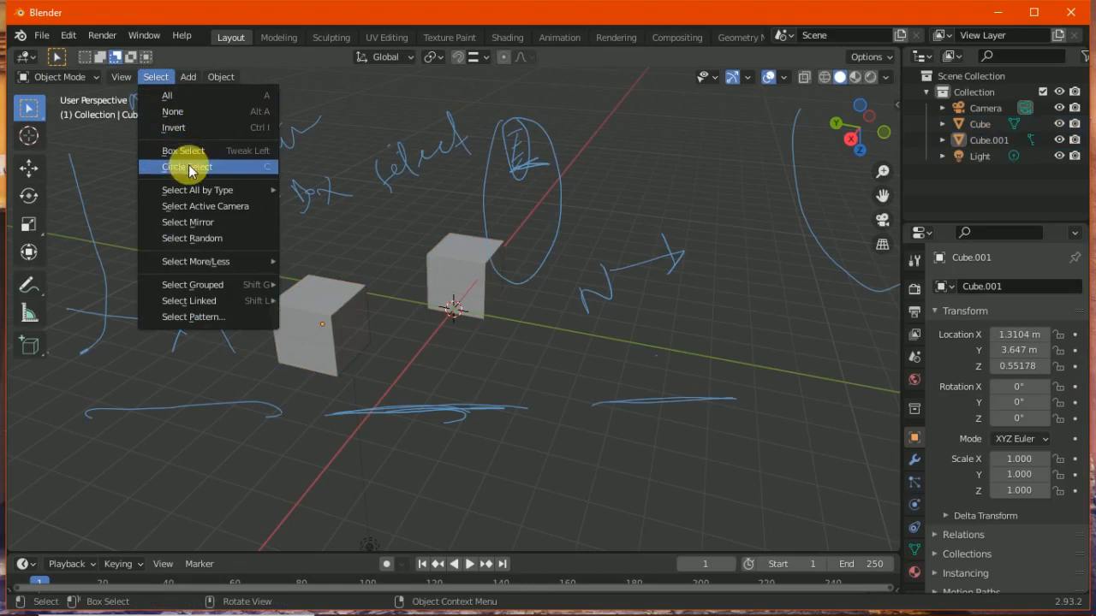
mouse_move(217, 192)
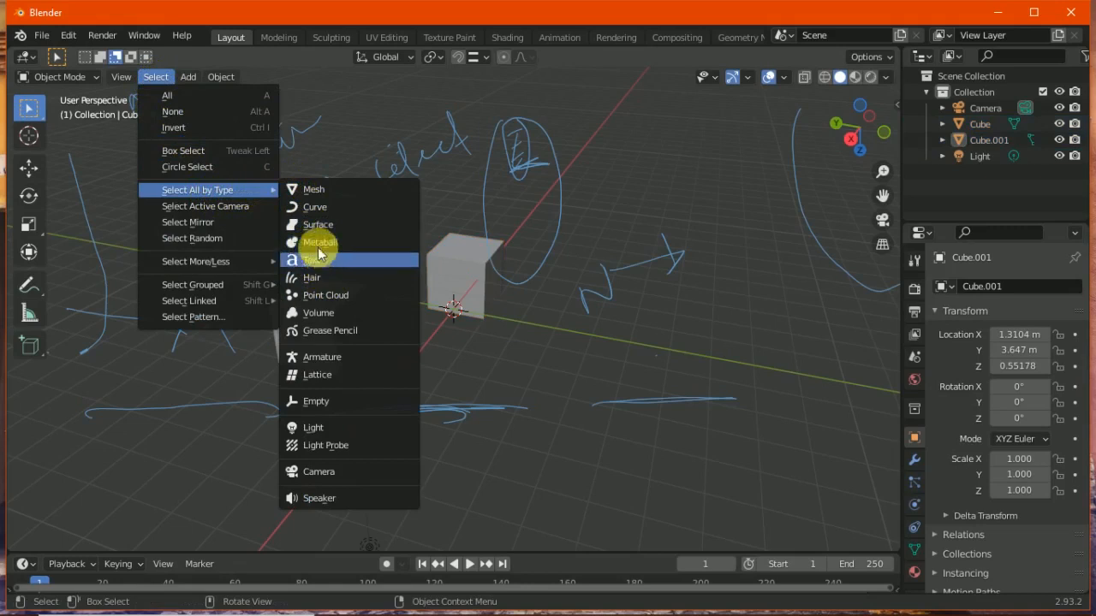
left_click(322, 196)
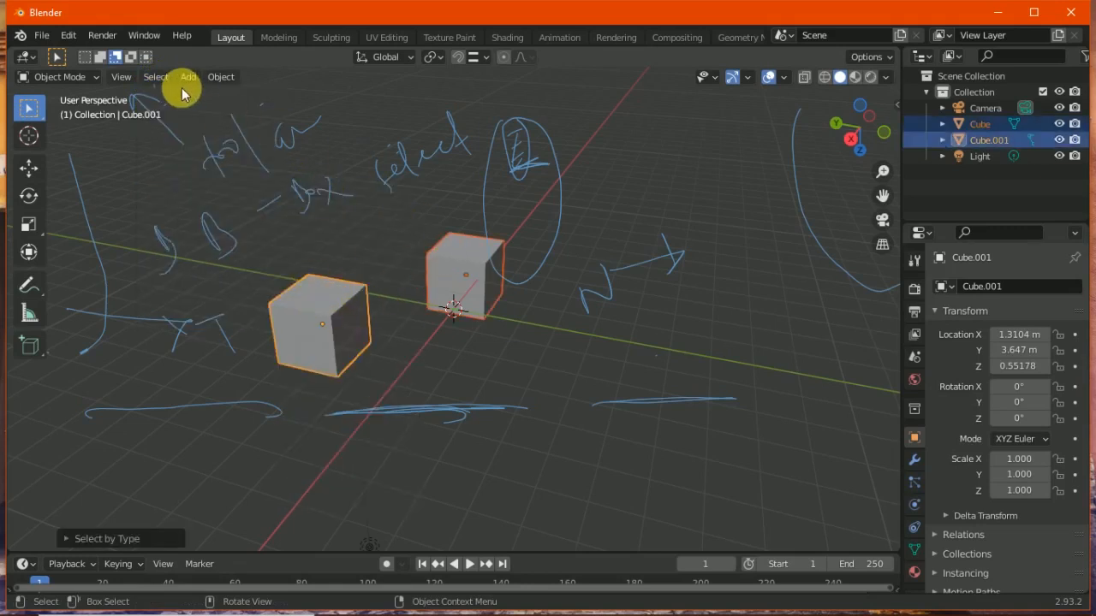
Deselect everything and add a mesh plane at the 3D cursor
left_click(157, 76)
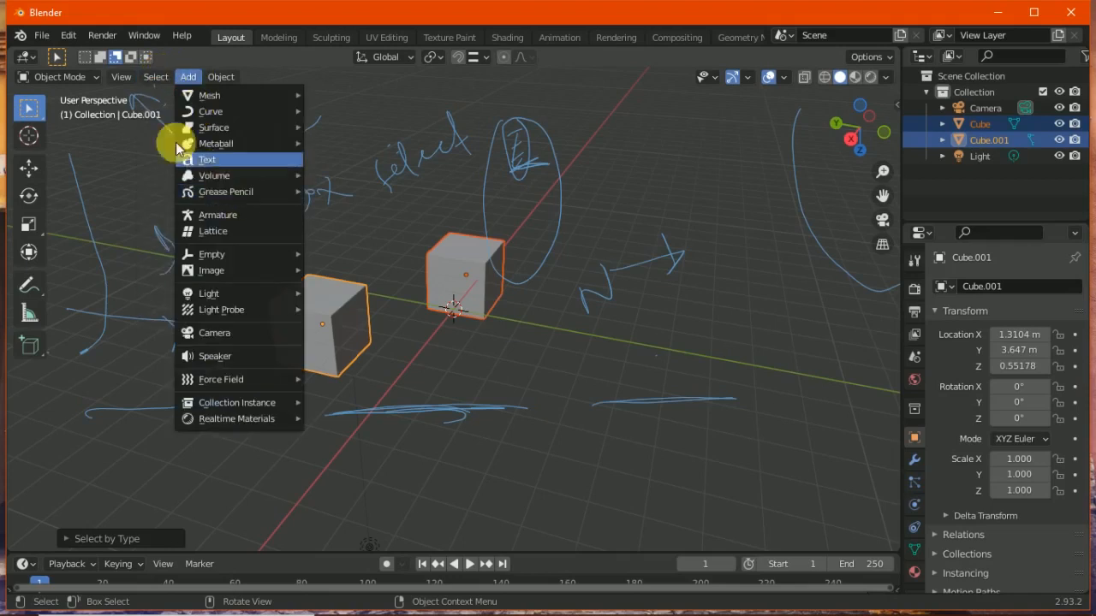
mouse_move(191, 79)
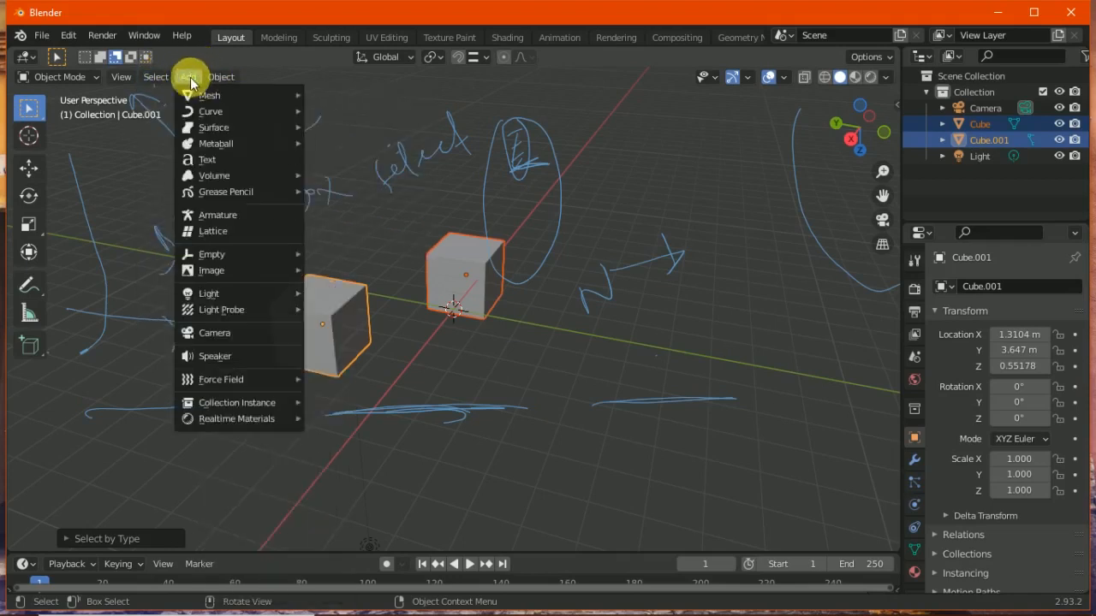
left_click(190, 77)
key("alt+a")
left_click(190, 77)
mouse_move(215, 94)
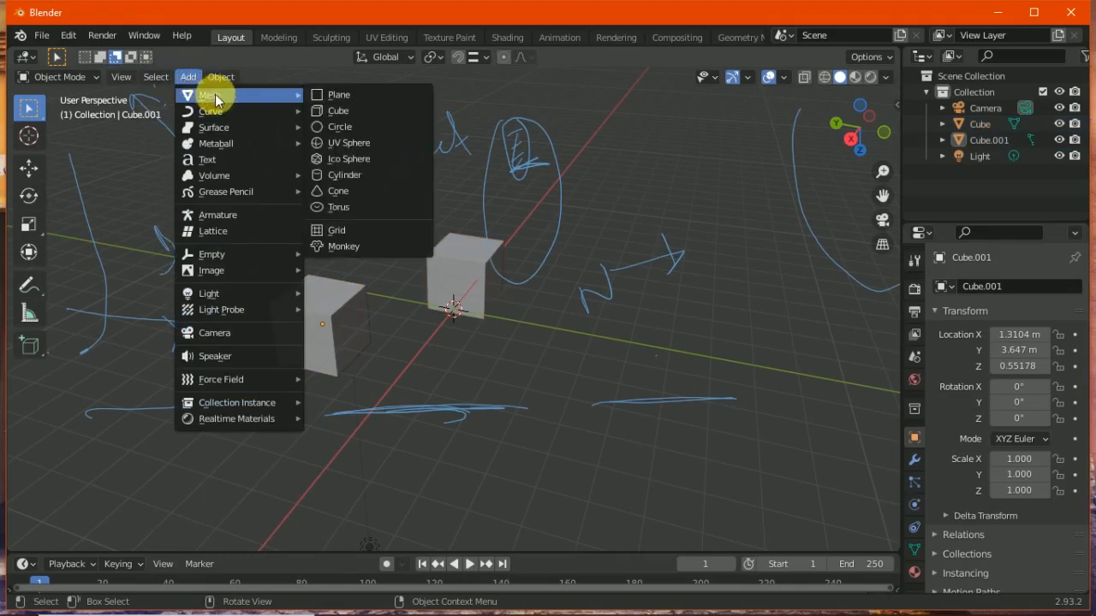
left_click(334, 93)
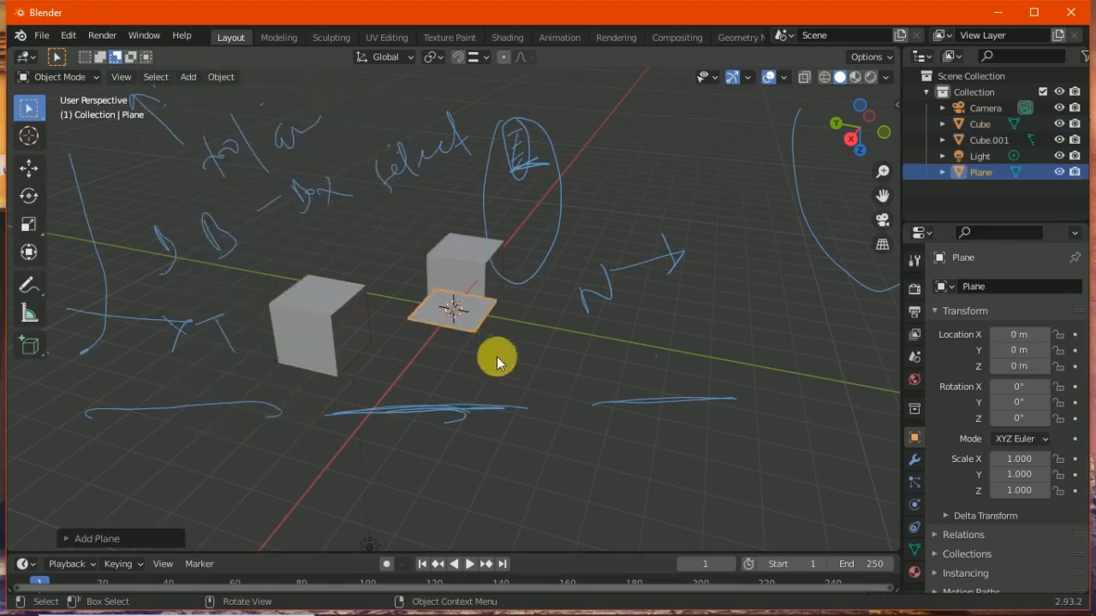
Add a mesh cube and a mesh circle at the 3D cursor
left_click(188, 77)
mouse_move(217, 94)
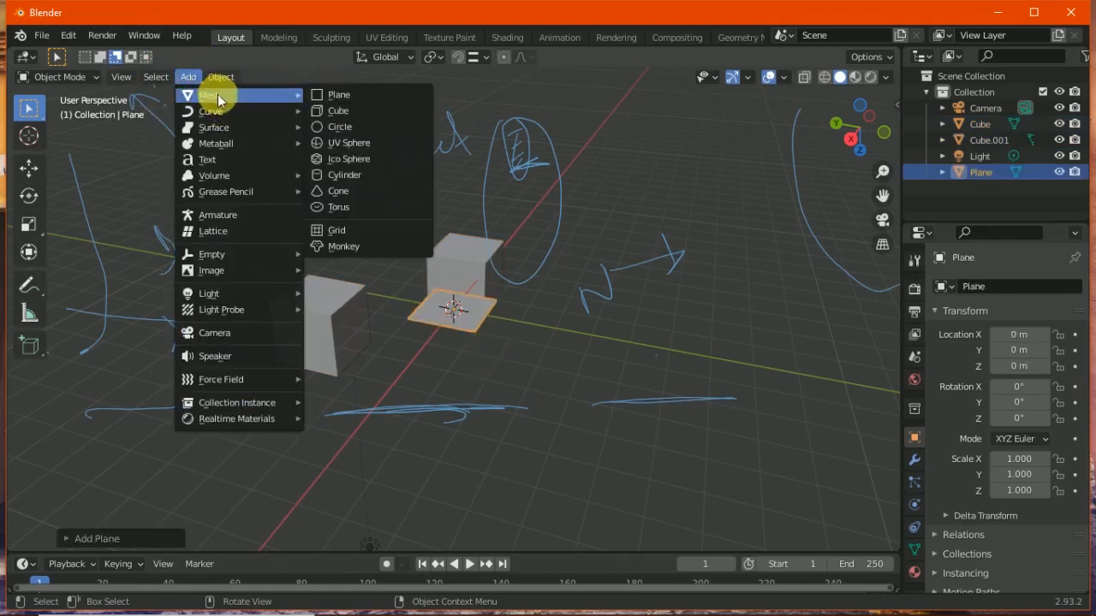
left_click(329, 111)
left_click(190, 78)
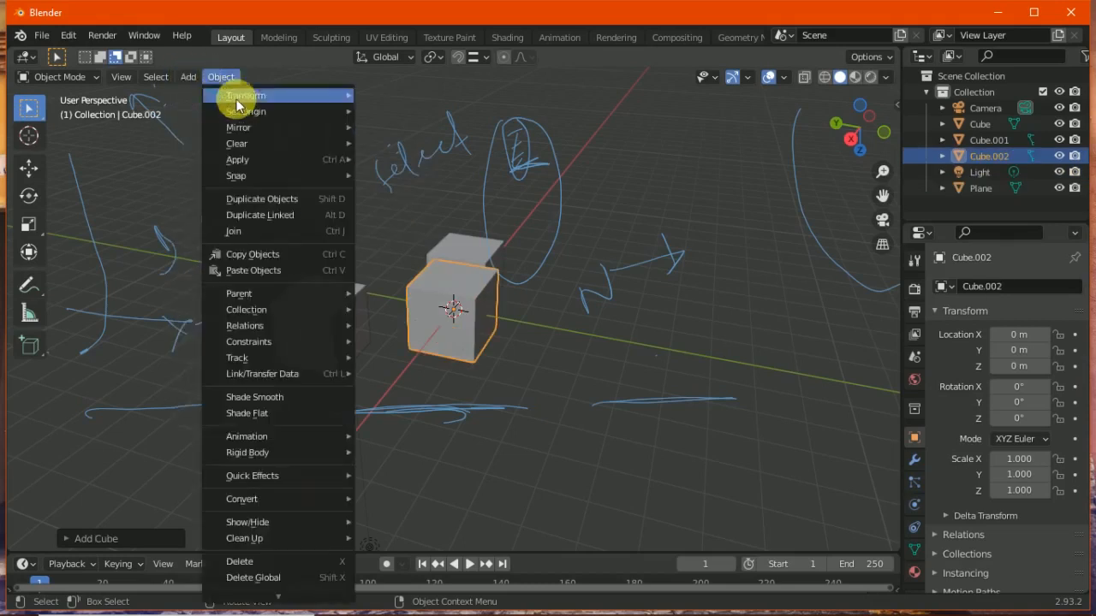
mouse_move(212, 98)
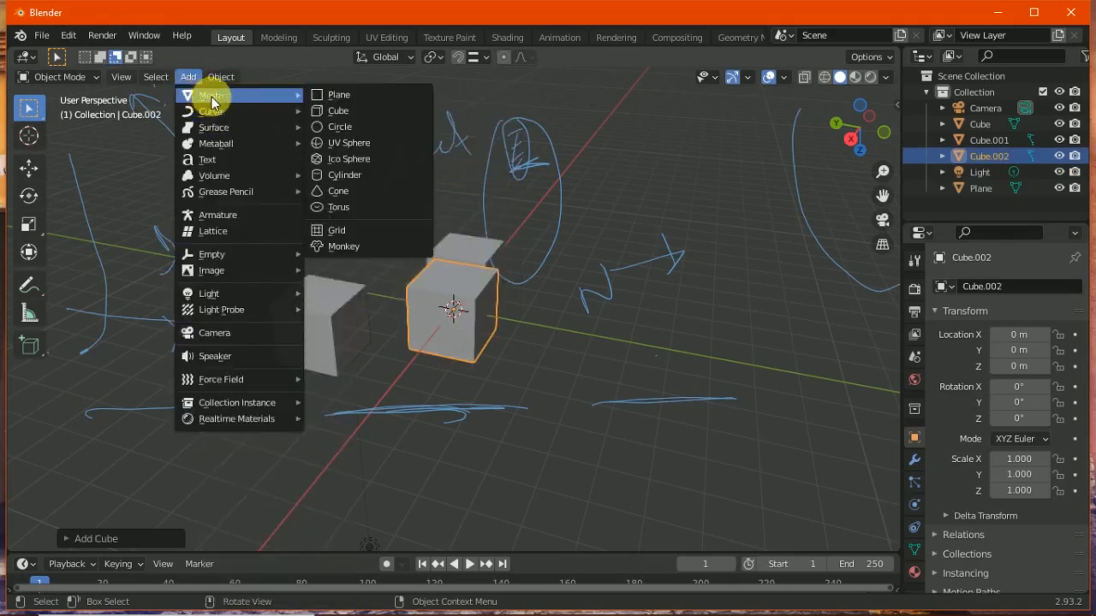
left_click(333, 127)
Activate the Move tool and move the plane freely to about X 0.93, Y 5.0, Z -1.71 m, behind the front cube
left_click(428, 308)
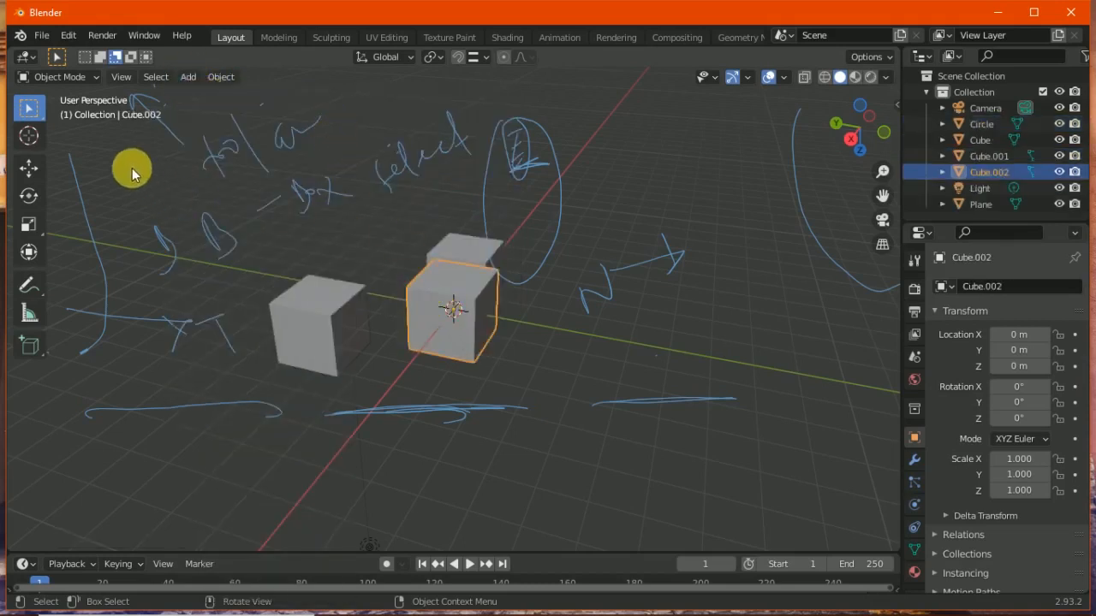
left_click(28, 168)
left_click(438, 327)
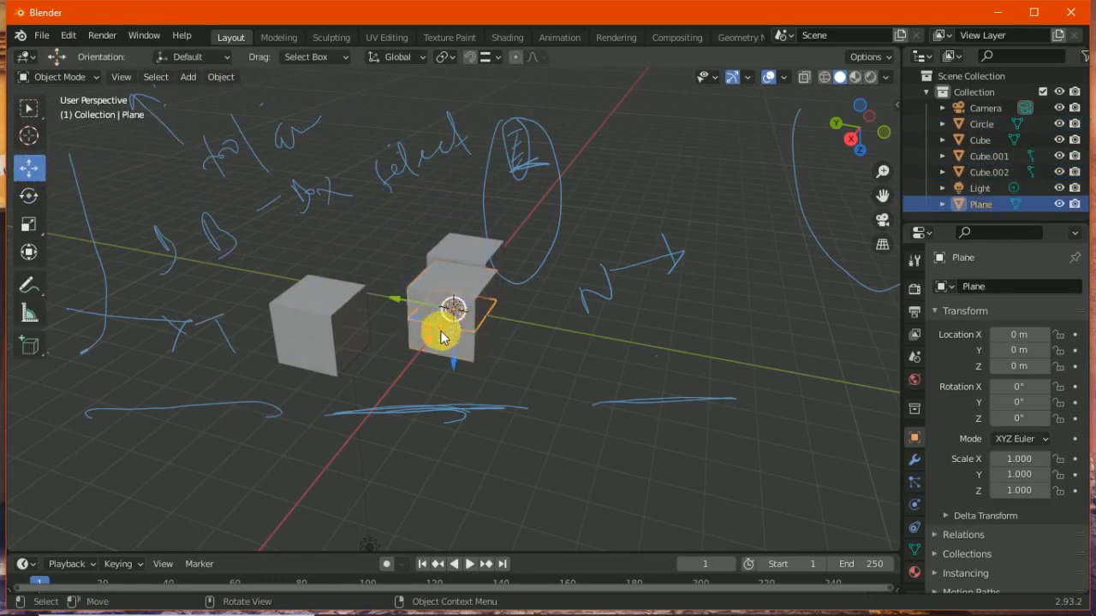
left_click_drag(447, 305, 246, 238)
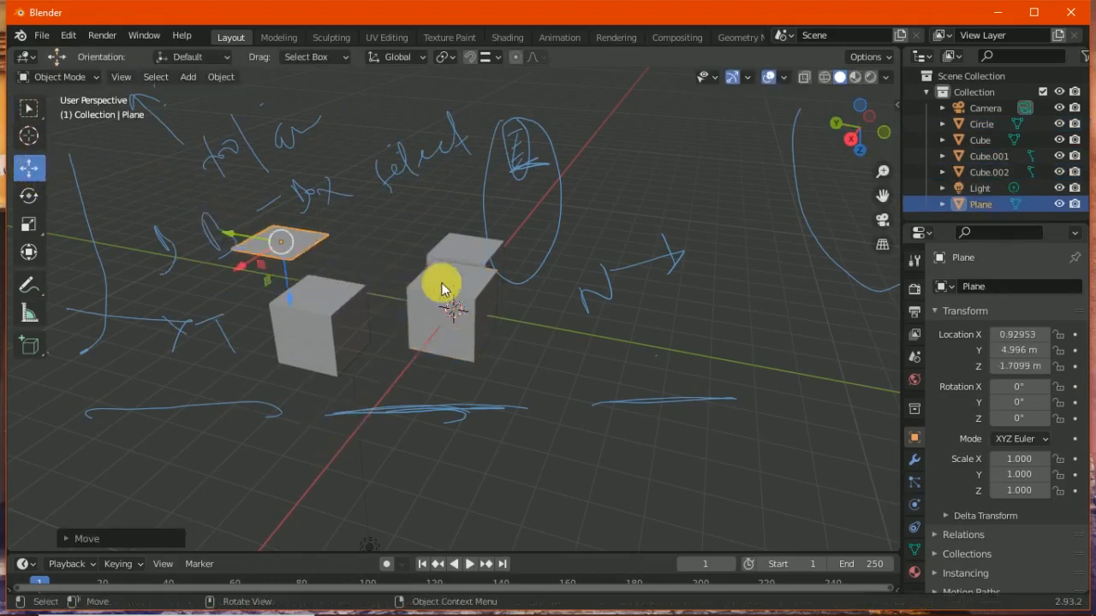
Move the newly added cube away below the circle and the original cube to about X -6.04, Y -3.97, Z -1.43 m
left_click(453, 313)
left_click_drag(453, 314, 444, 481)
left_click(474, 275)
left_click_drag(482, 276, 646, 214)
Add a UV sphere and move it to about X -2.06, Y 2.27, Z -4.99 m
left_click(190, 77)
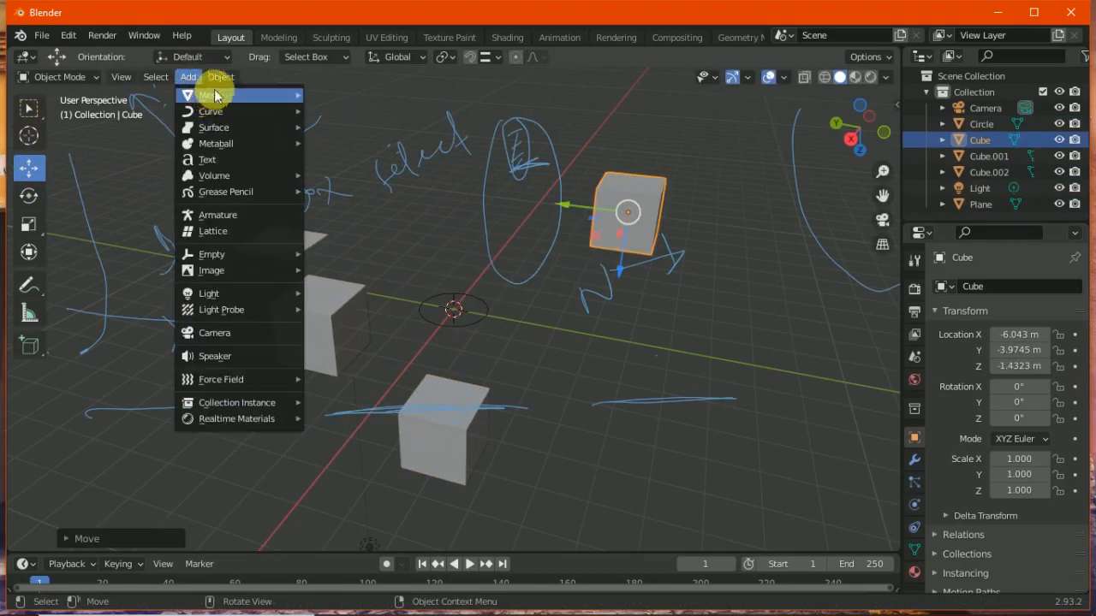
mouse_move(224, 95)
left_click(343, 139)
left_click_drag(448, 310, 401, 114)
Add a Bezier curve and move it beside the front cube, to about X 2.04, Y 1.97, Z -0.06 m
left_click(190, 77)
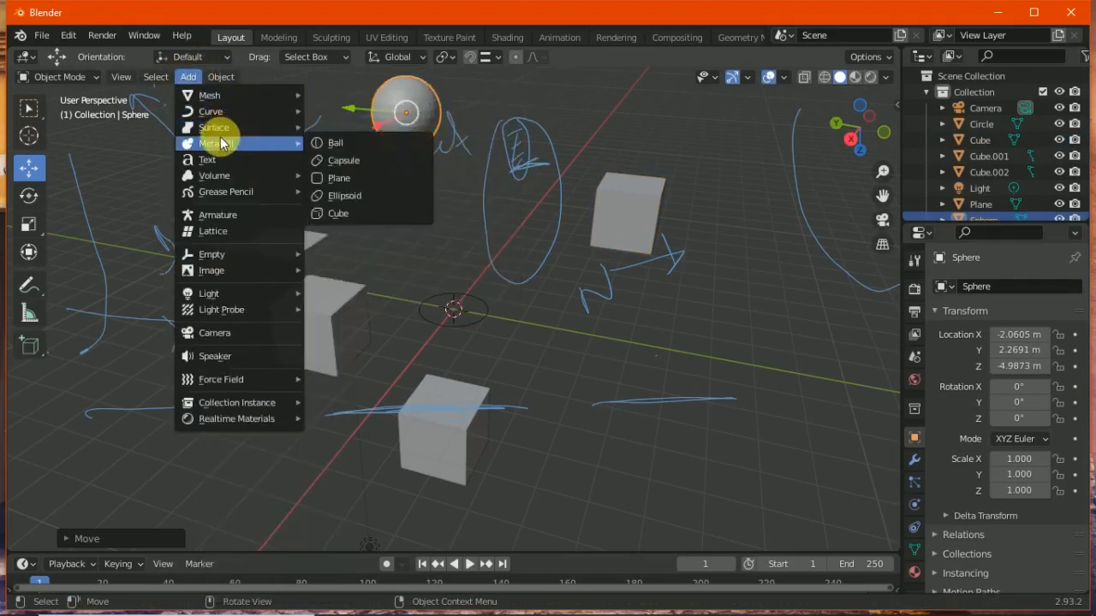
mouse_move(233, 114)
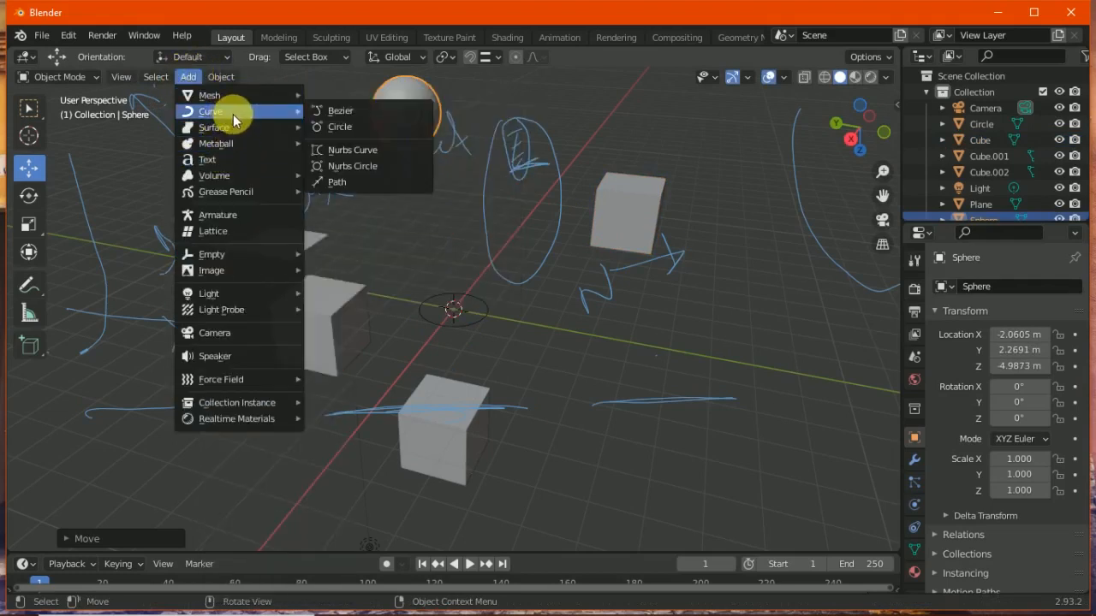
left_click(338, 112)
left_click_drag(432, 302, 398, 233)
left_click(372, 249)
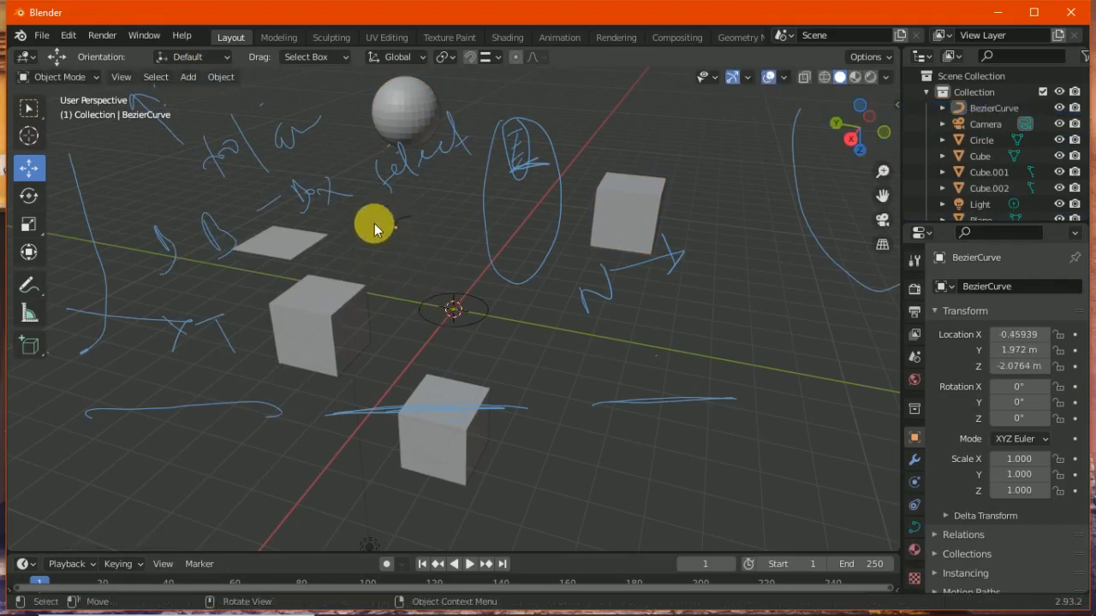
left_click(393, 238)
left_click_drag(387, 274, 339, 366)
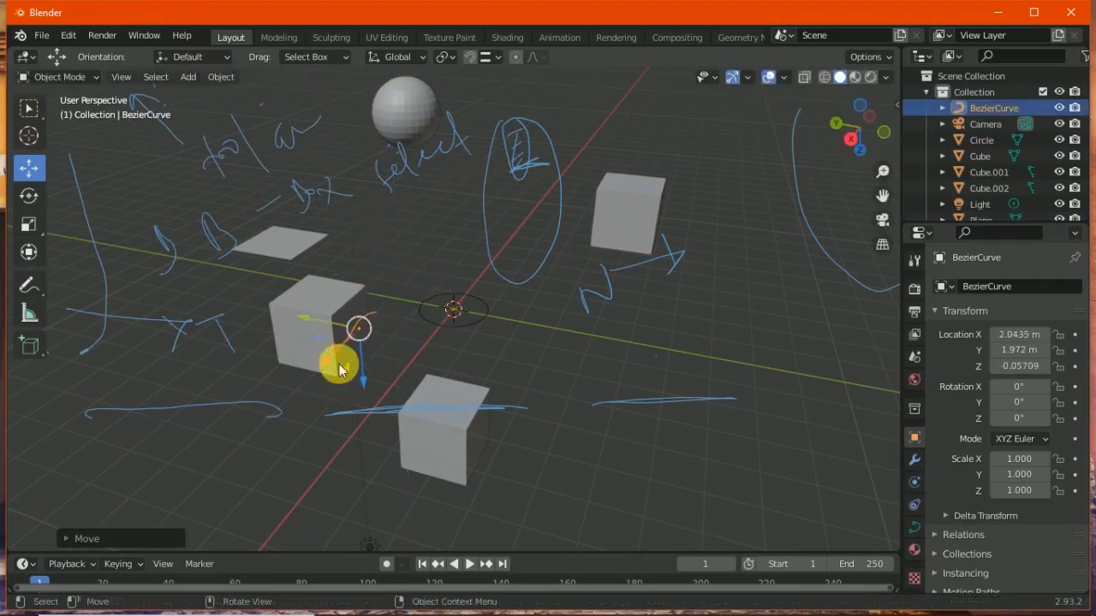
Add a Monkey mesh and move it to about X -0.78, Y 2.72, Z -2.44 m, below the sphere
left_click(187, 77)
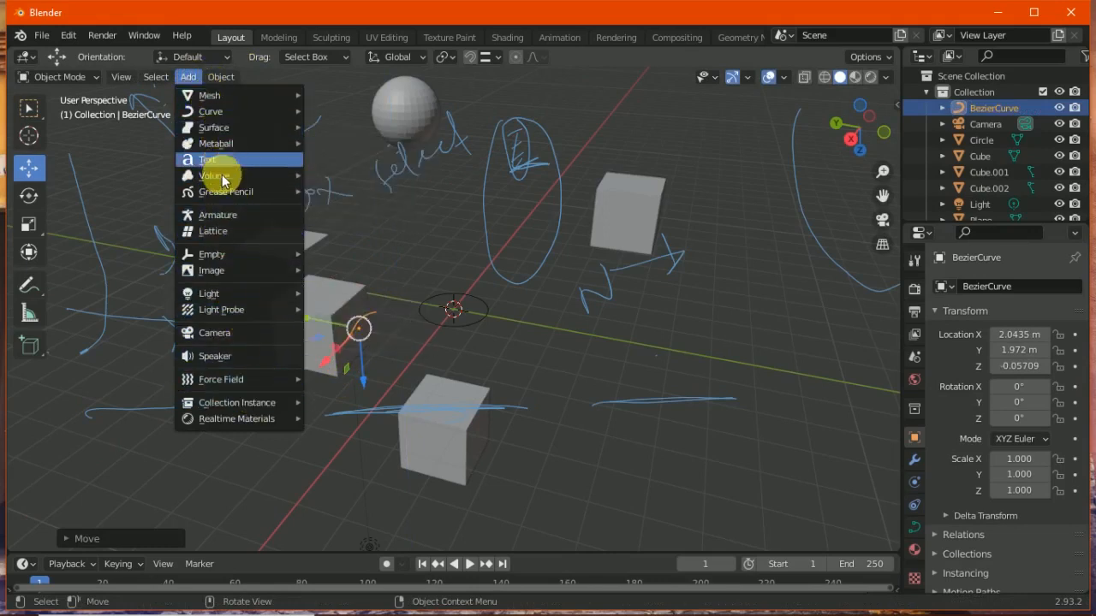
mouse_move(225, 97)
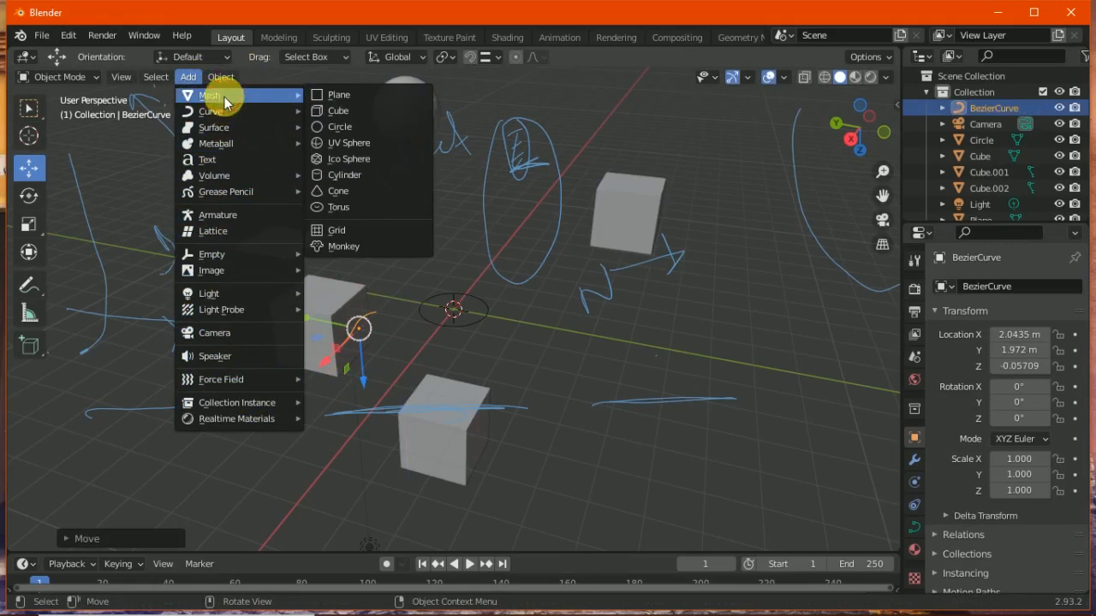
left_click(343, 245)
left_click_drag(452, 306, 194, 206)
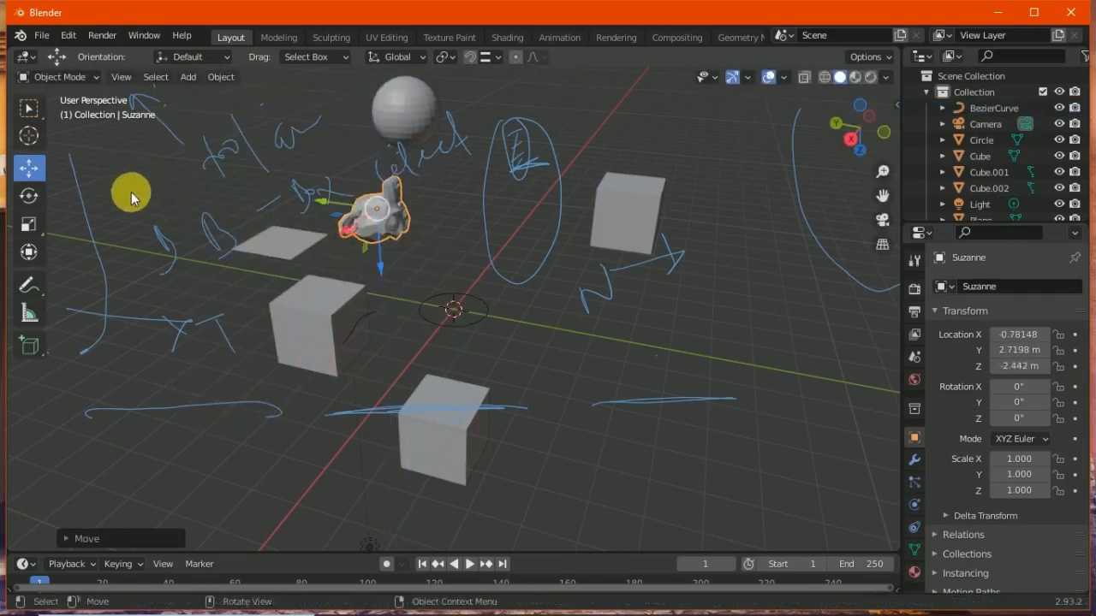
Add a text object and move it to about X 3.32, Y 4.19, Z 2.87 m
left_click(188, 77)
mouse_move(208, 190)
left_click(207, 159)
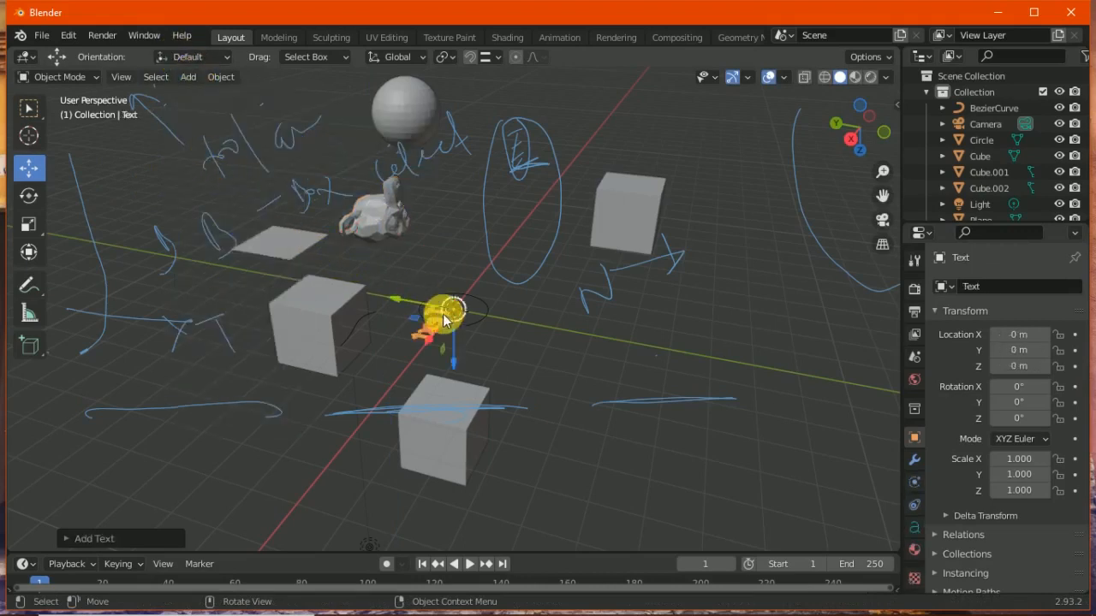
left_click_drag(444, 315, 288, 424)
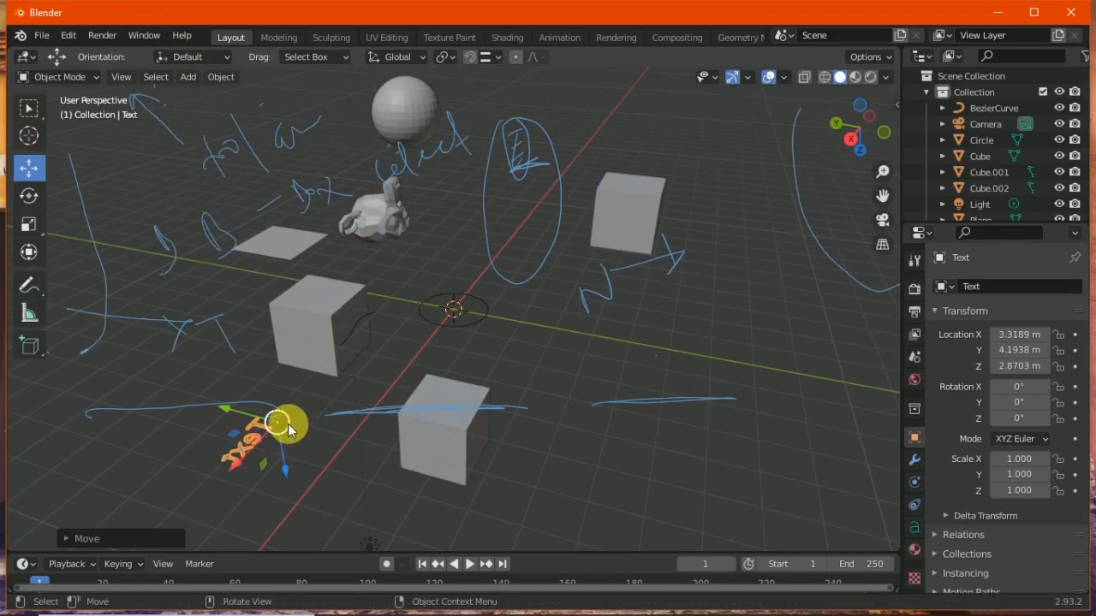
left_click(186, 77)
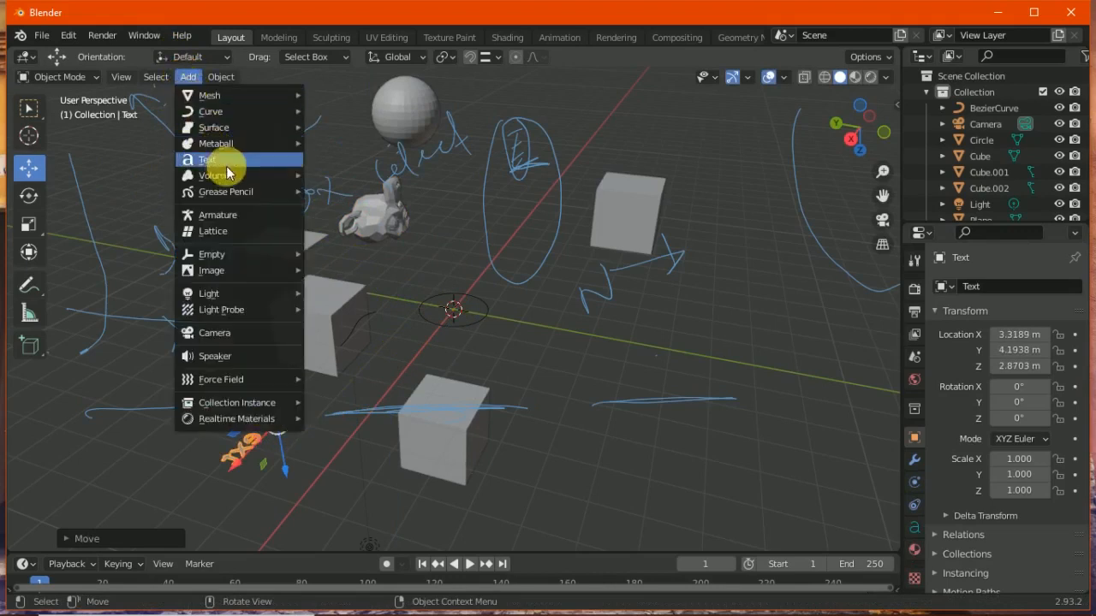
mouse_move(228, 176)
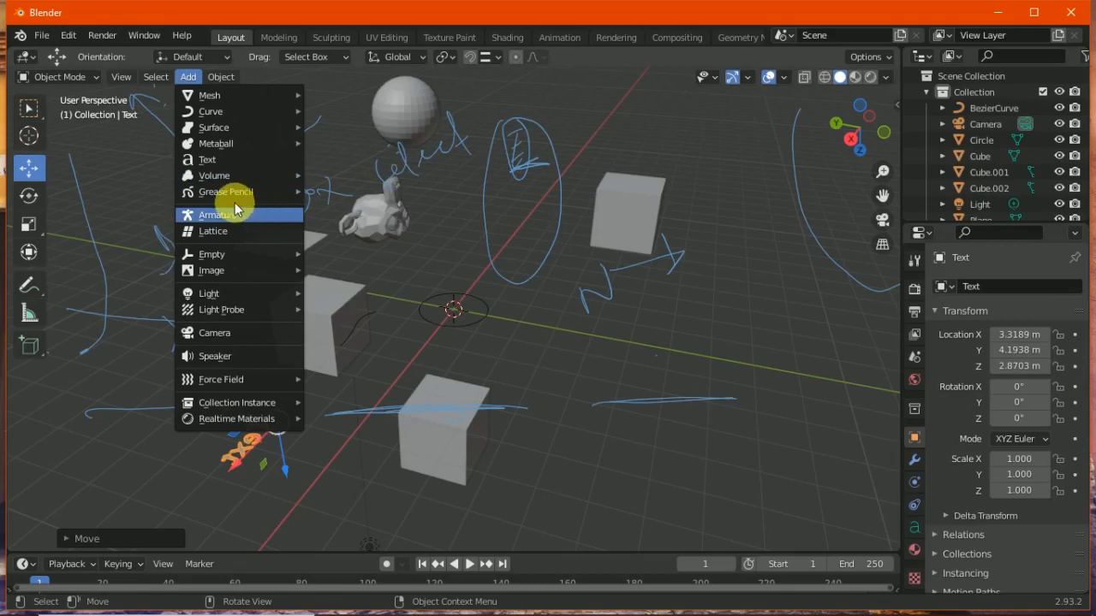
mouse_move(257, 189)
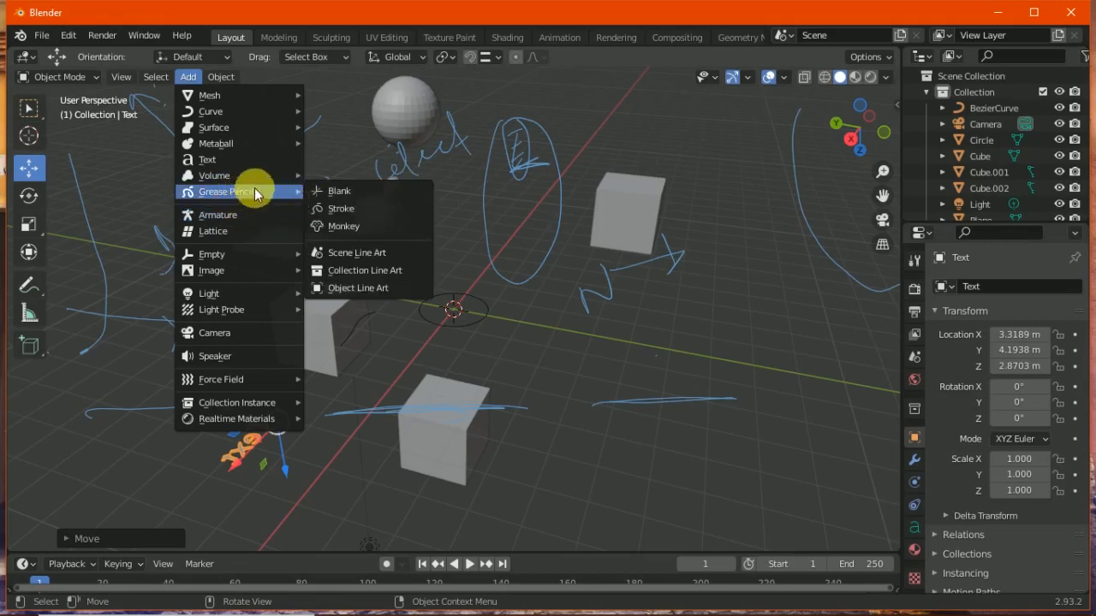
left_click(338, 226)
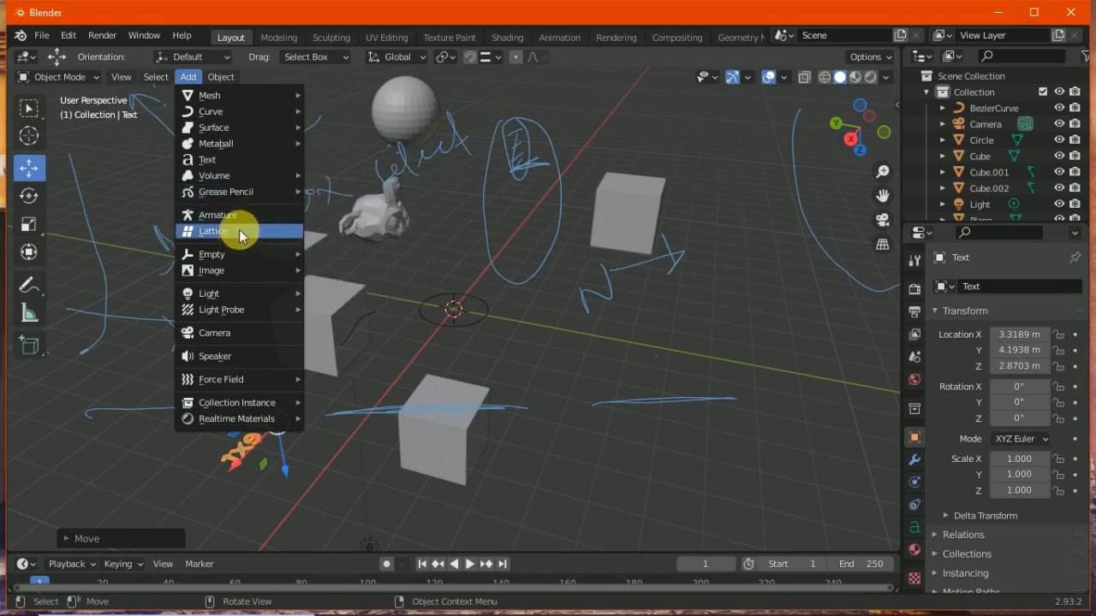
mouse_move(241, 262)
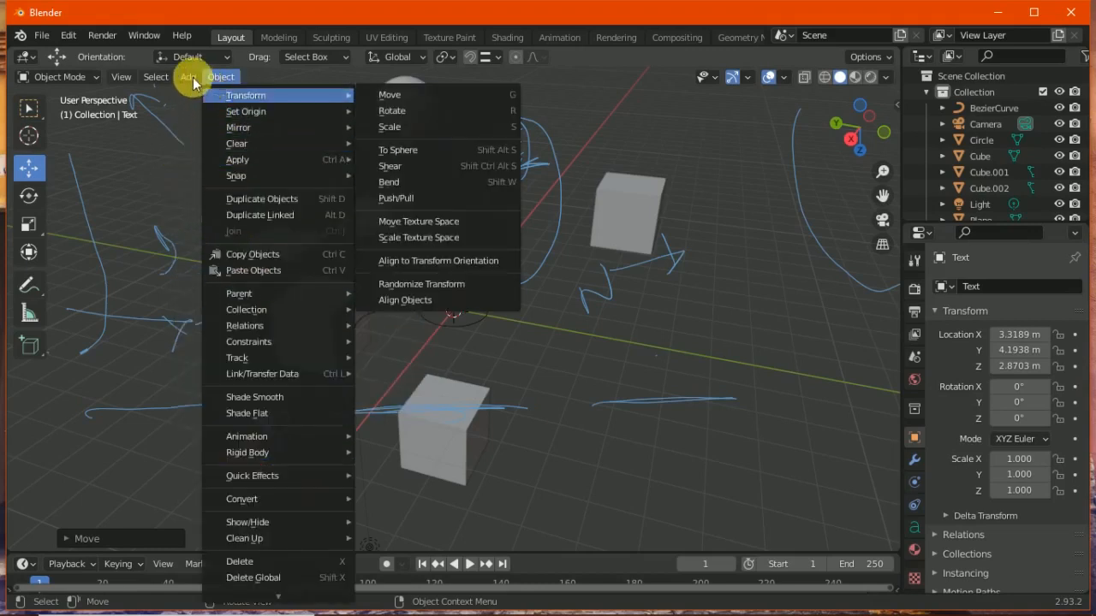
left_click(167, 81)
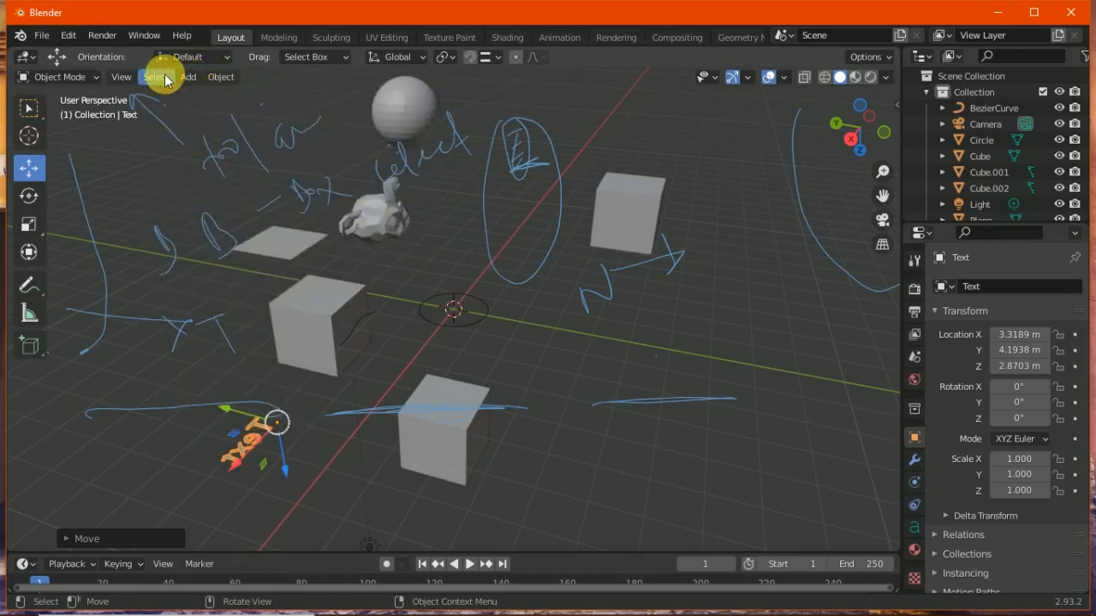
Select all mesh objects with Select All by Type, and switch the selection to just the text object
left_click(158, 77)
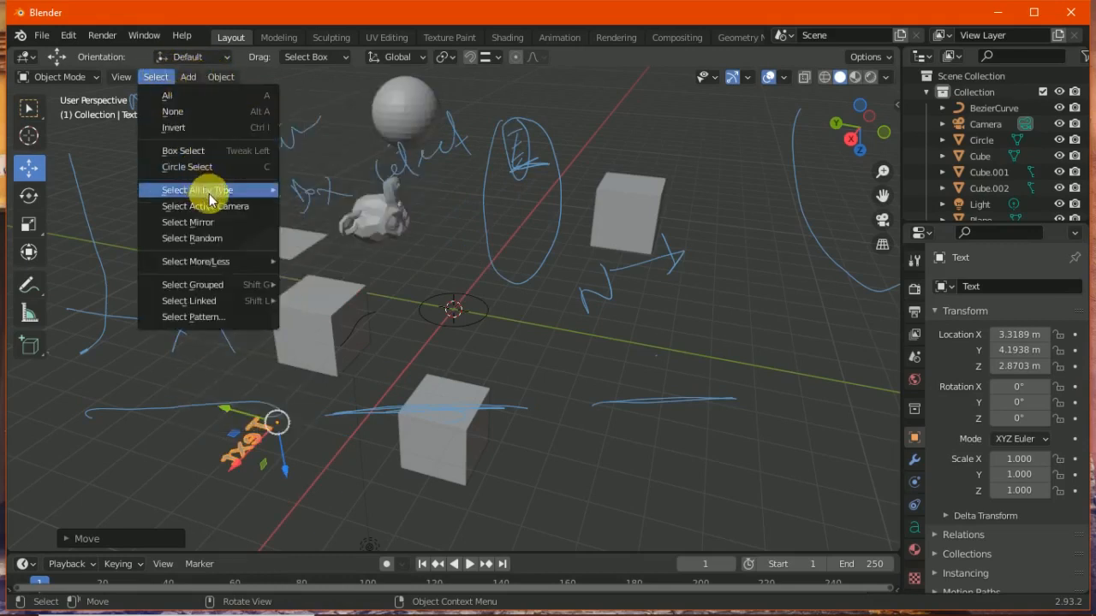
mouse_move(223, 191)
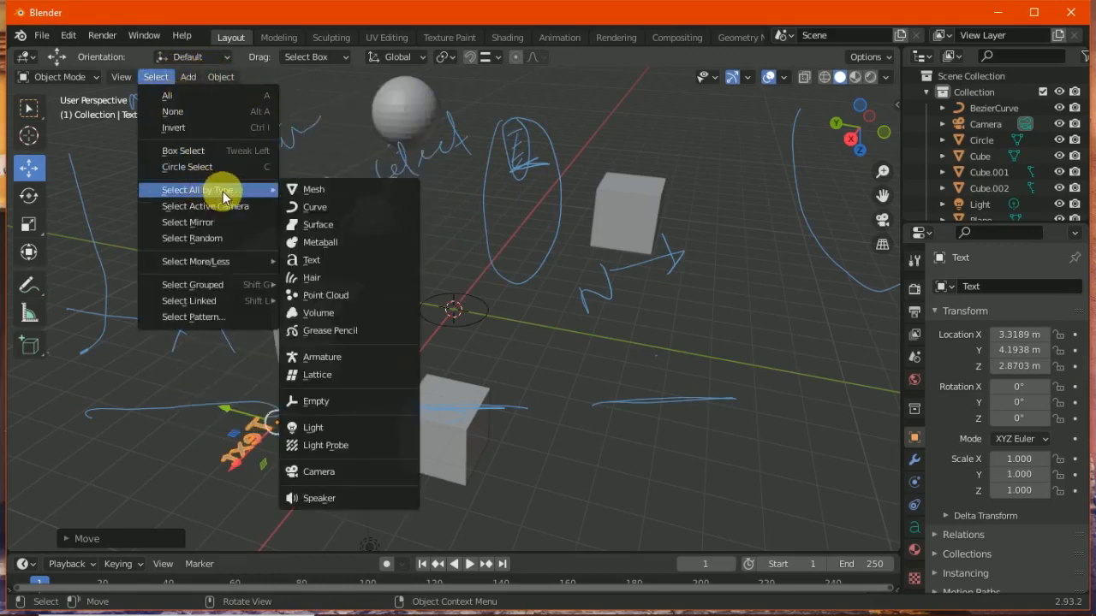
left_click(310, 192)
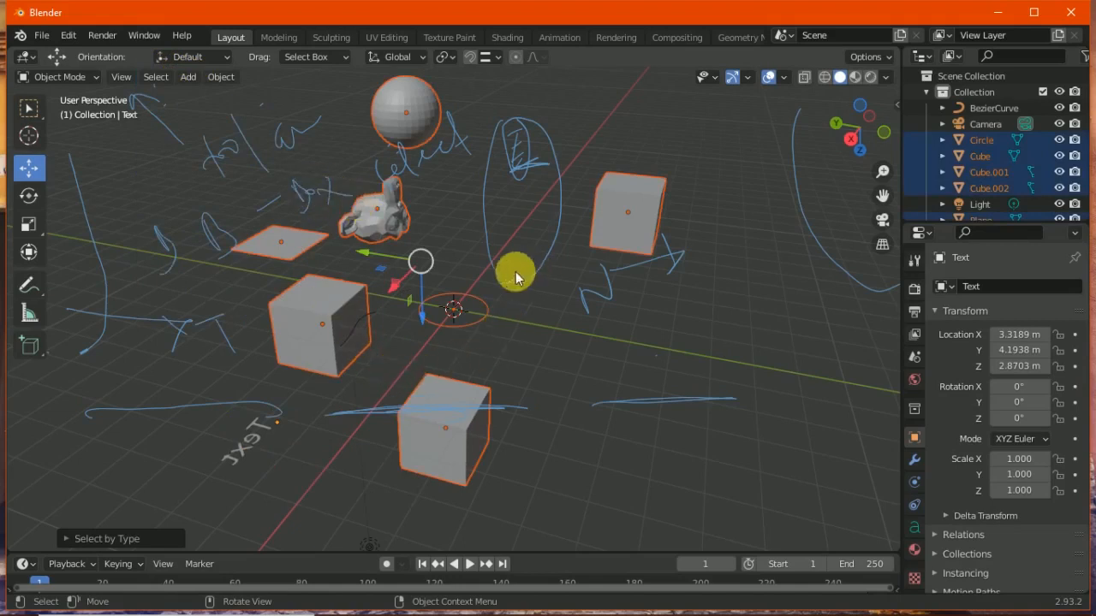
left_click(258, 437)
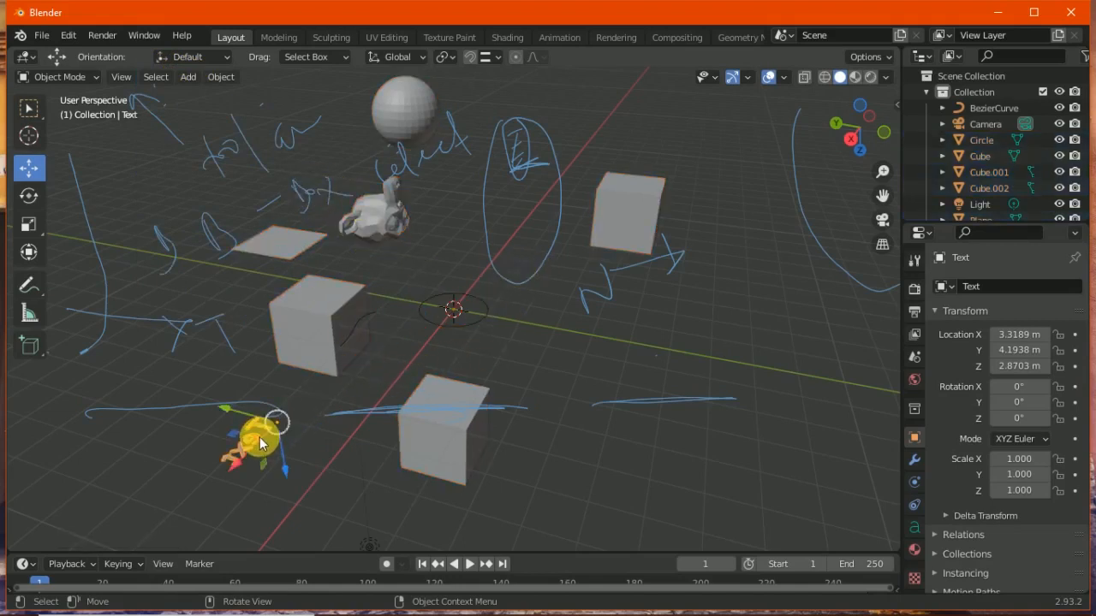
Select only the text object with Select All by Type, set to Text
left_click(188, 76)
left_click(189, 77)
left_click(157, 76)
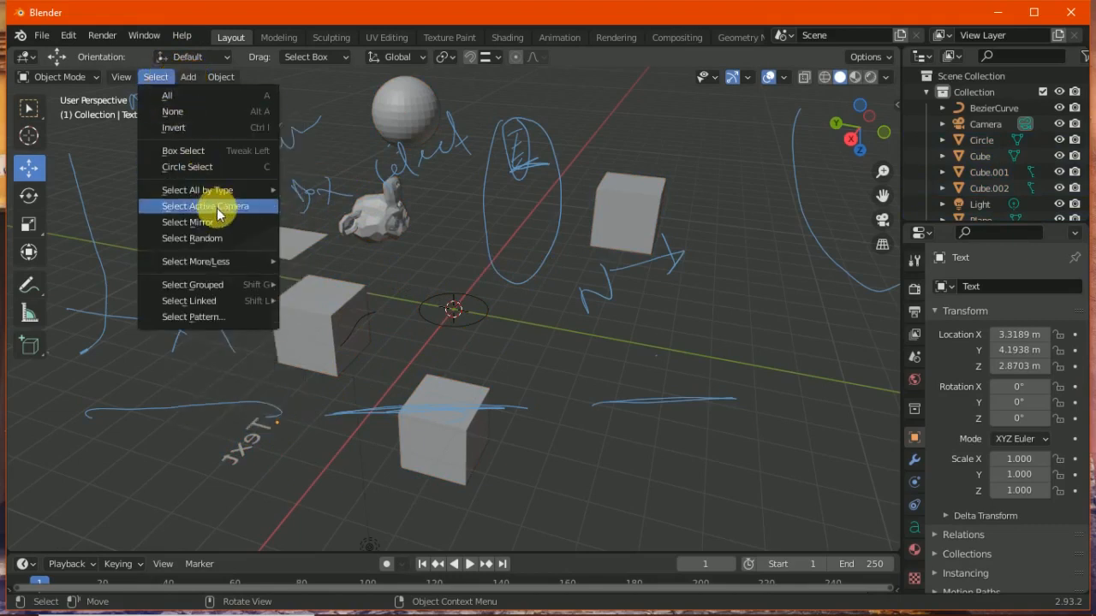
mouse_move(221, 190)
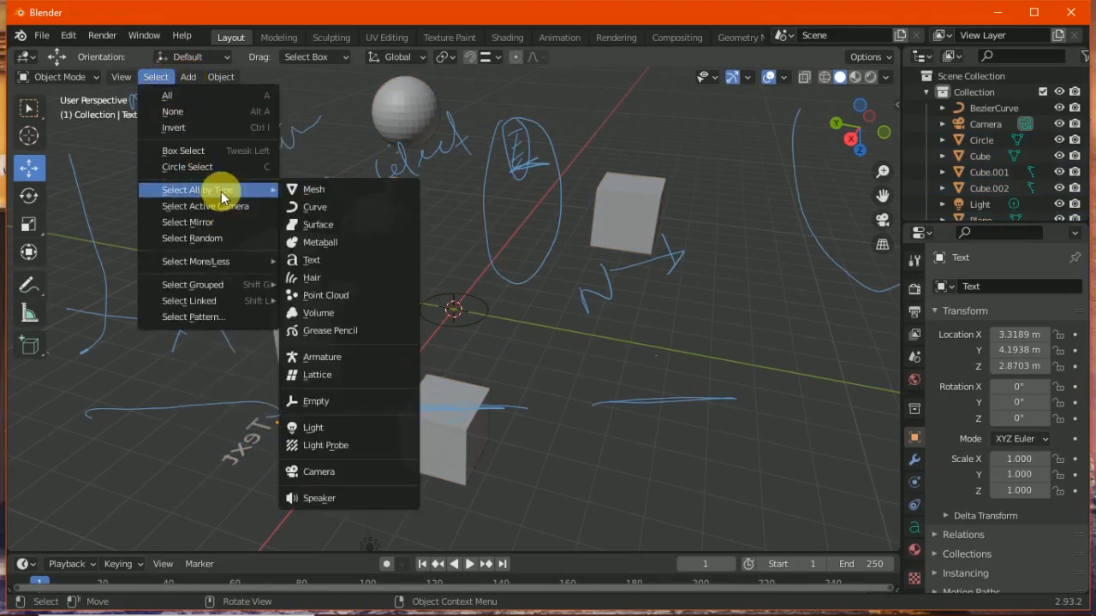
left_click(317, 262)
Pick objects with Select Random, and clear the selection
left_click(156, 76)
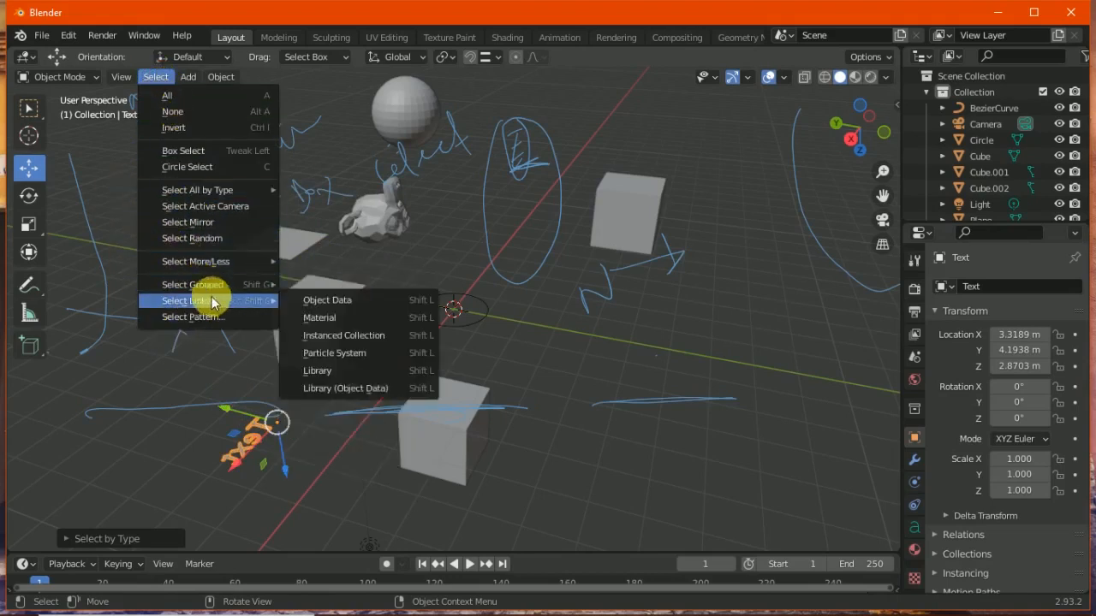
mouse_move(214, 302)
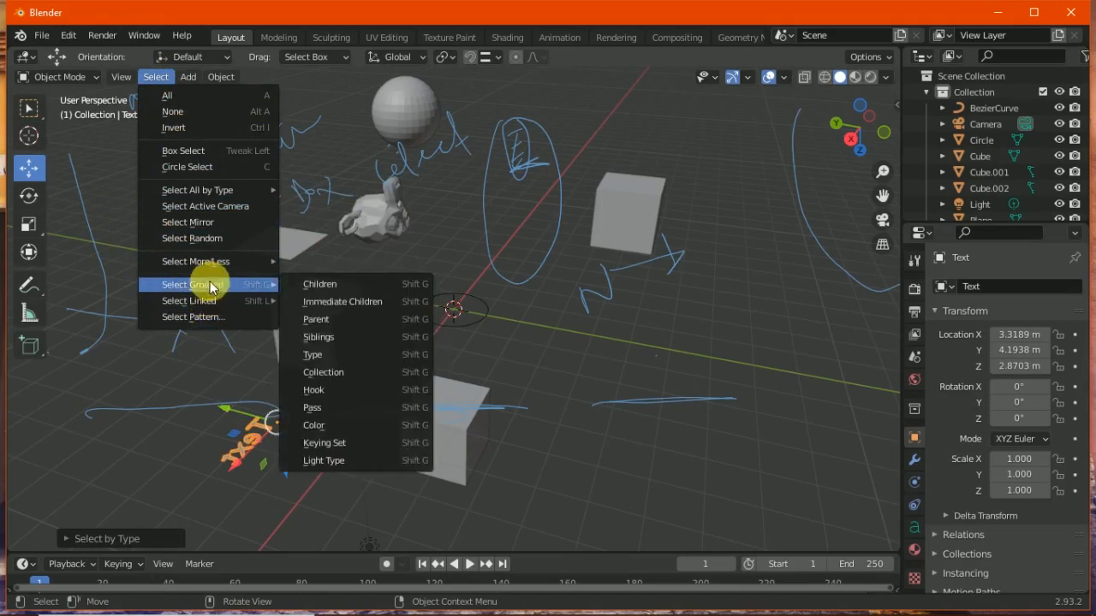
left_click(202, 238)
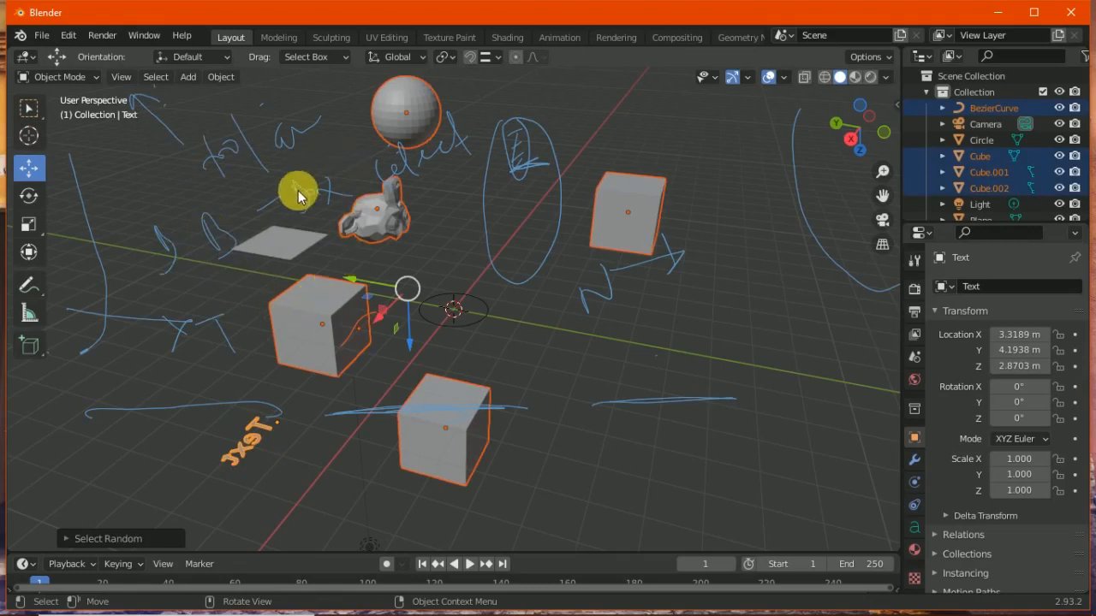
left_click(209, 135)
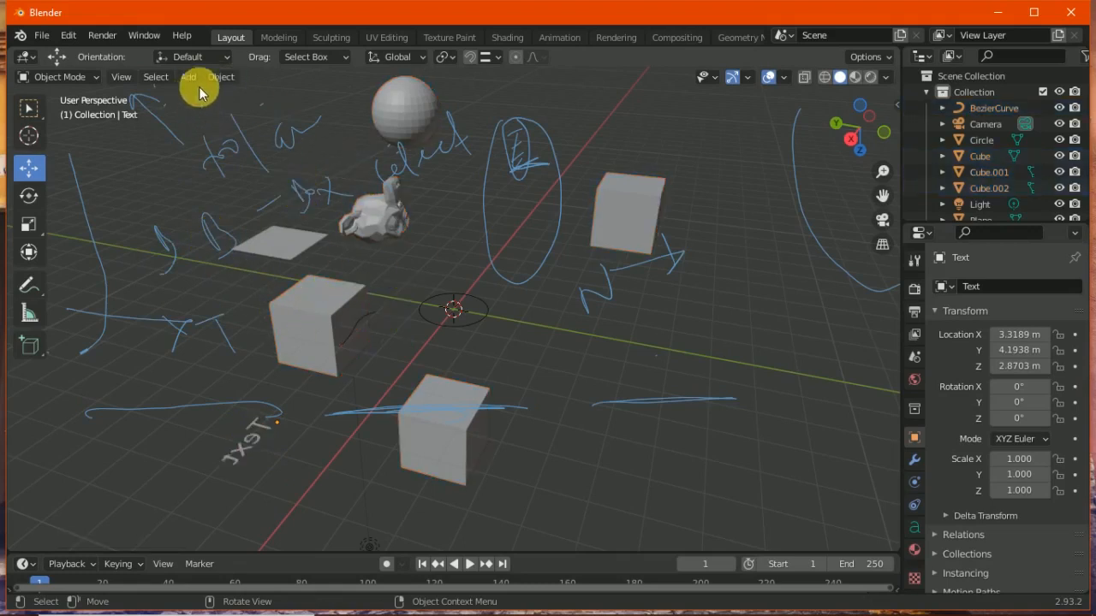
left_click(156, 78)
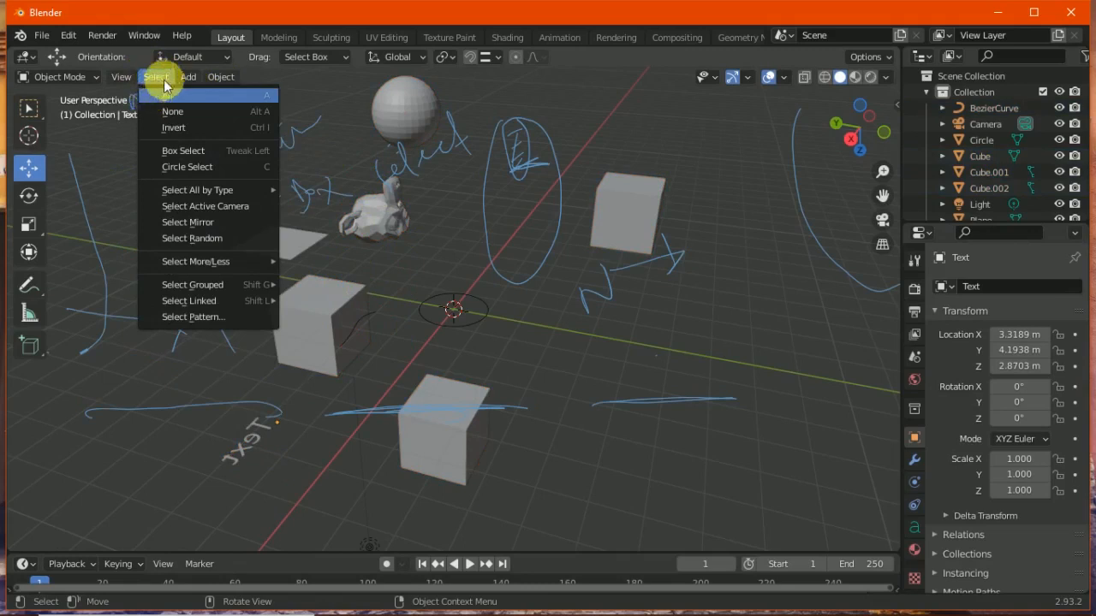
left_click(123, 78)
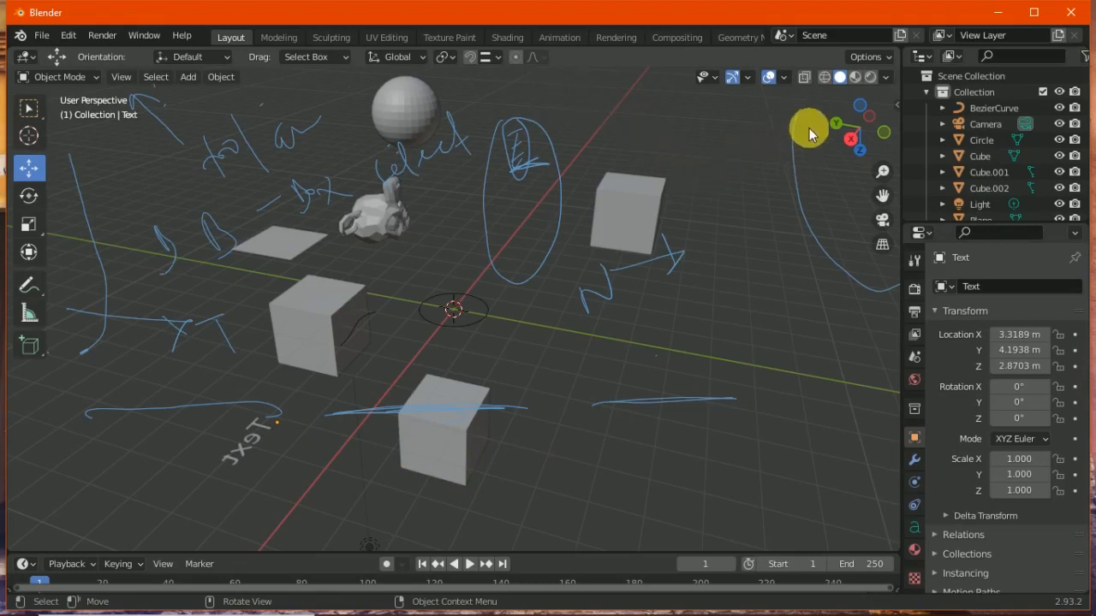
Move the cube beside the Bezier curve to about X -1.14, Y -1.91, Z 0.05 m with Transform Move
left_click(319, 307)
left_click(221, 77)
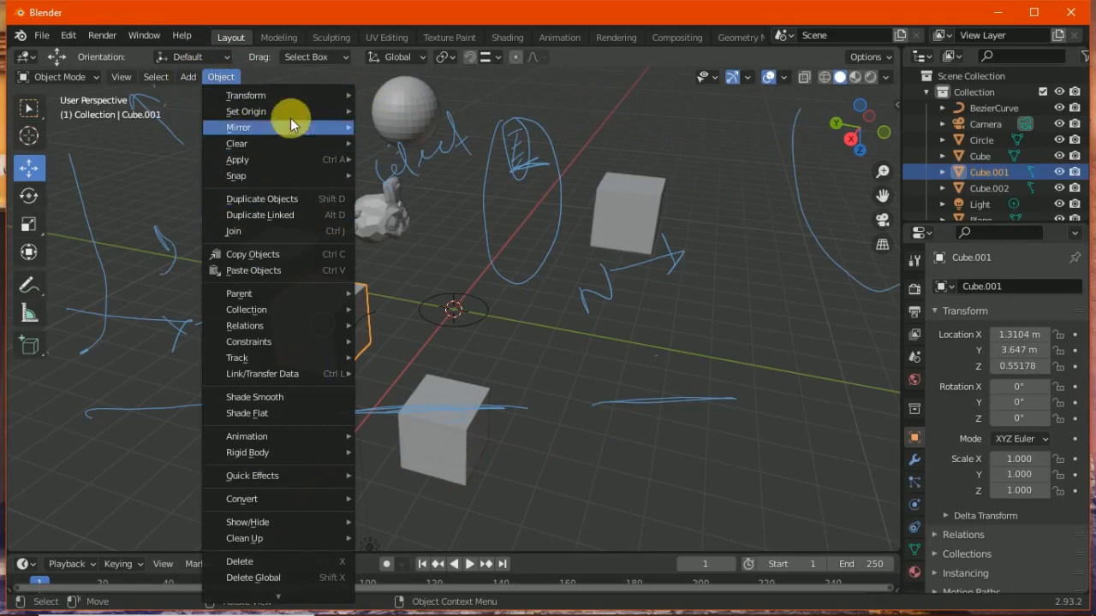
mouse_move(344, 96)
left_click(397, 96)
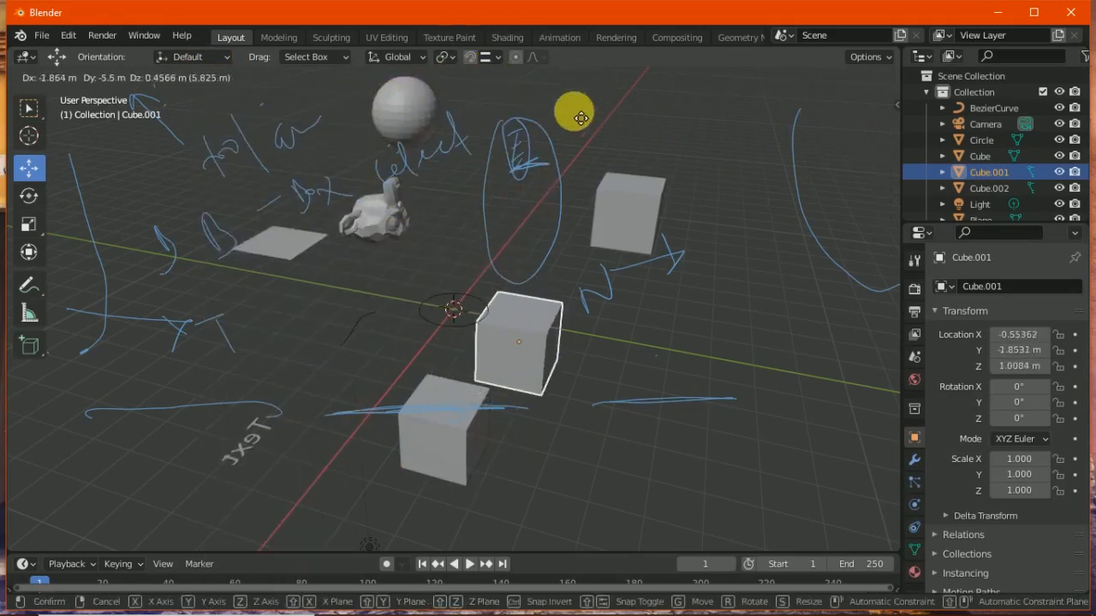
left_click(594, 68)
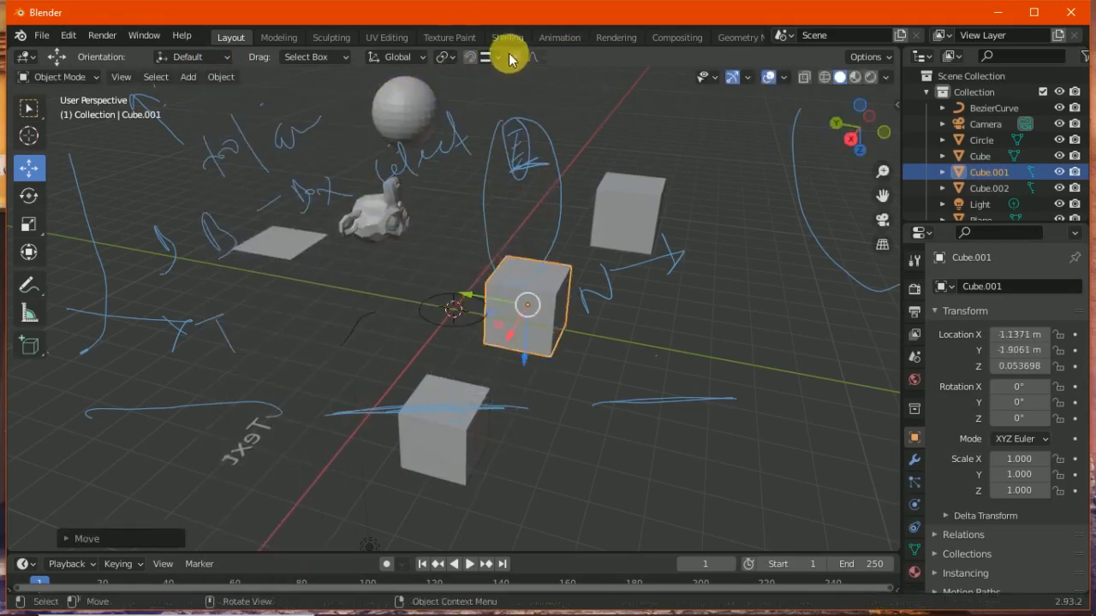
Rotate the selected cube slightly with Transform Rotate, to about X -2.08°, Y 0.83°, Z 1.22°
left_click(222, 77)
mouse_move(268, 100)
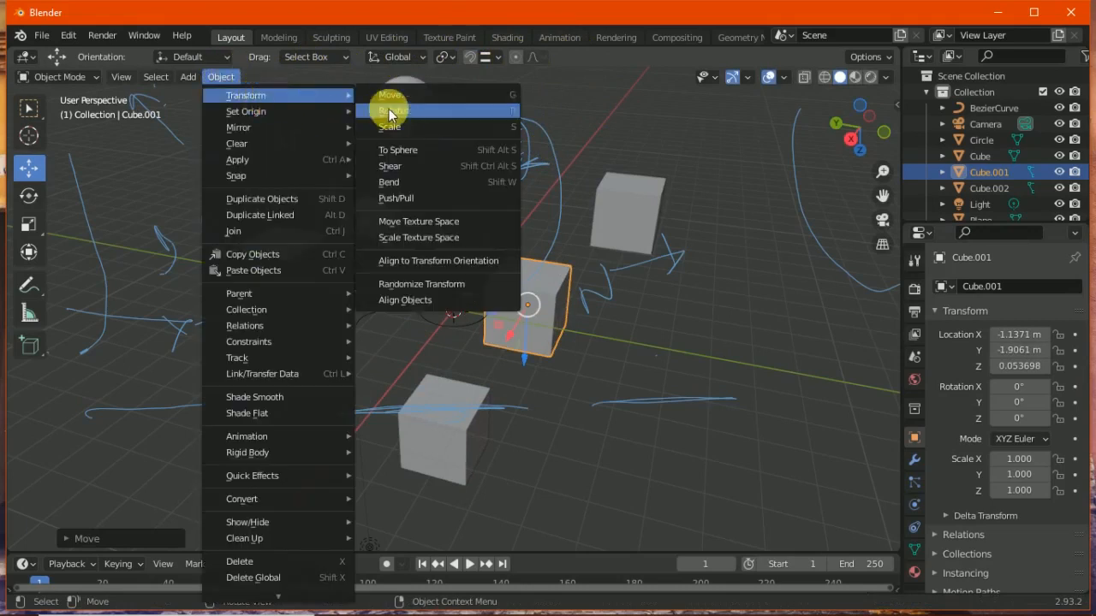
left_click(409, 117)
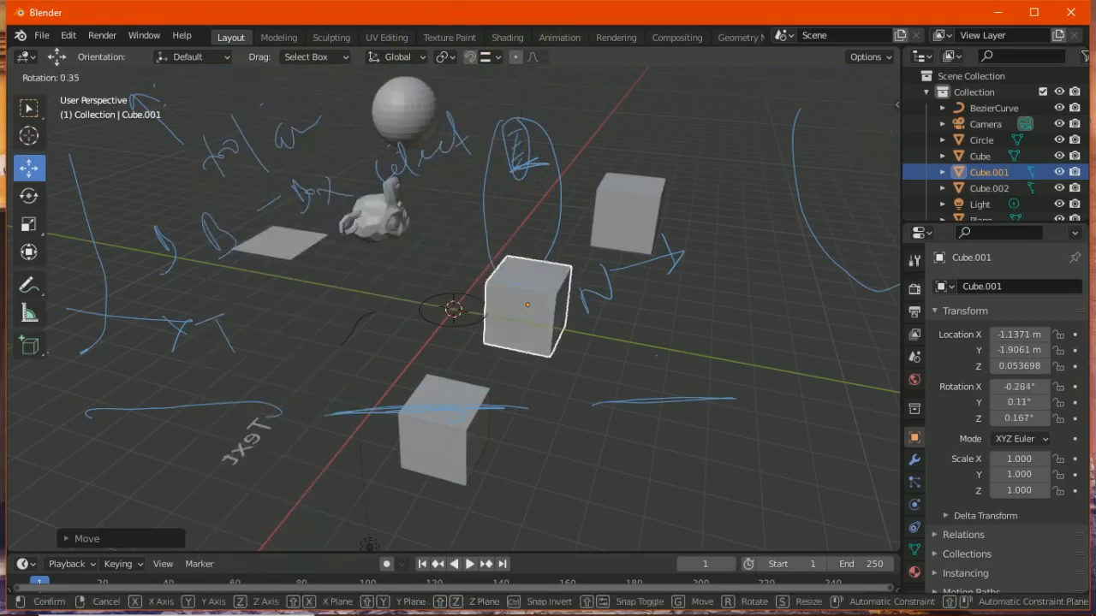
left_click(412, 109)
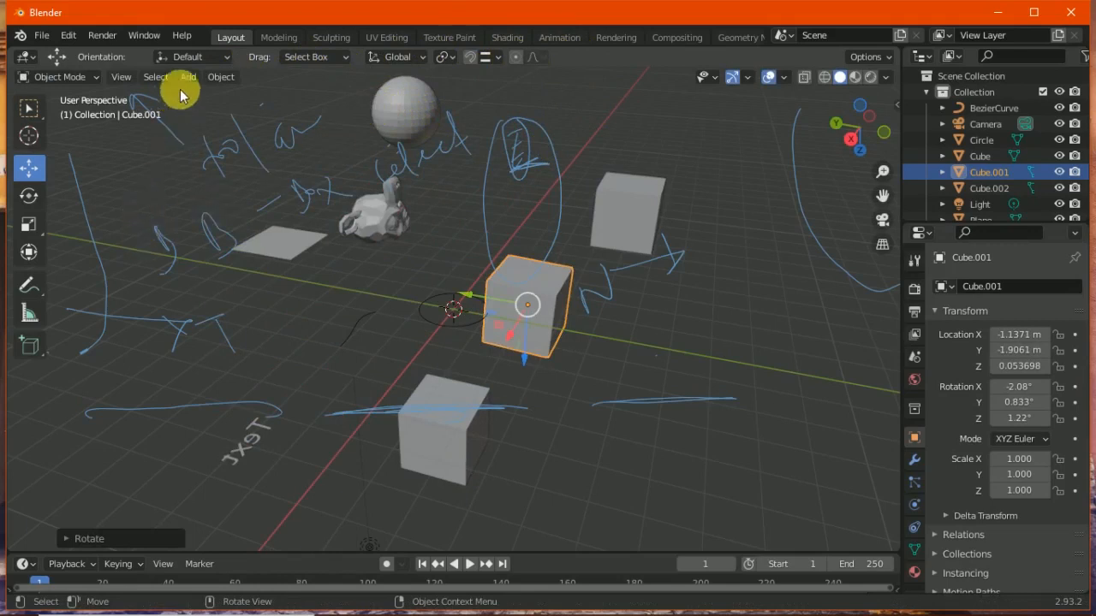
left_click(221, 77)
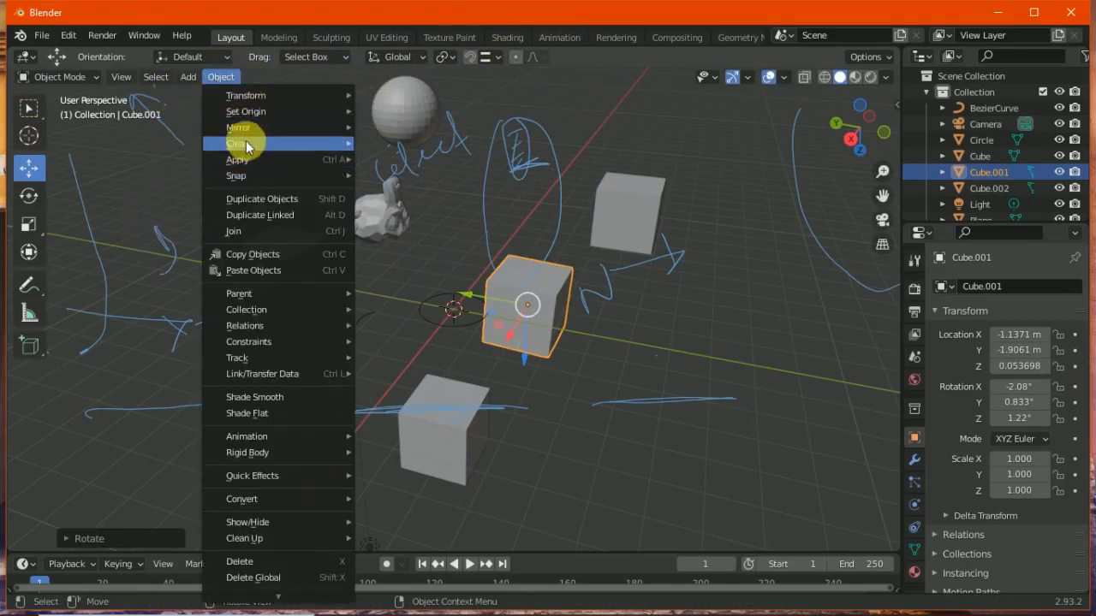
left_click(224, 78)
mouse_move(123, 77)
left_click(224, 77)
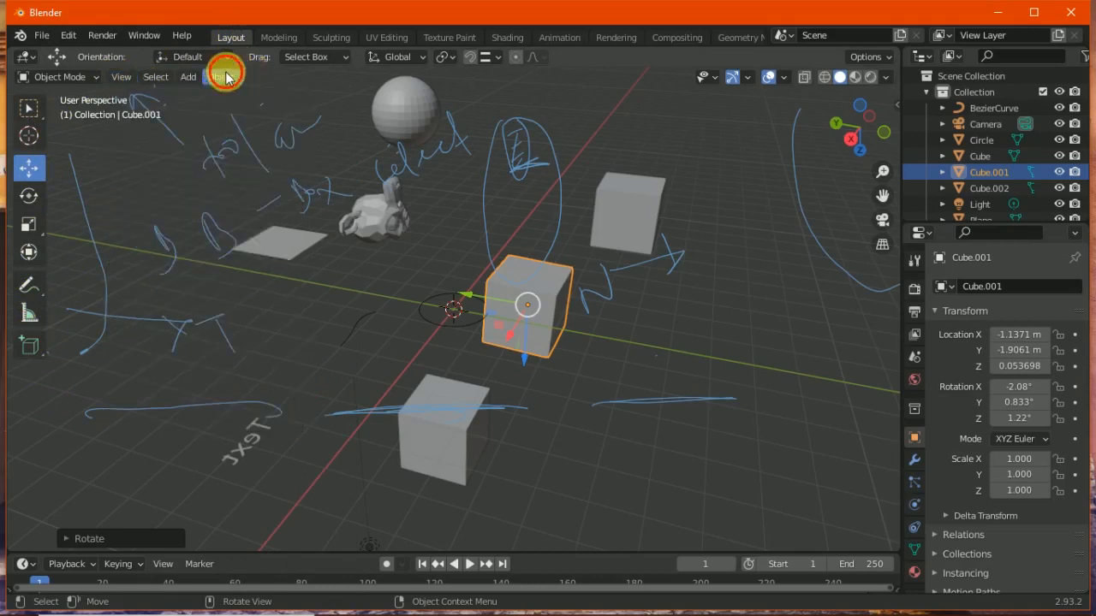
left_click(223, 77)
mouse_move(281, 315)
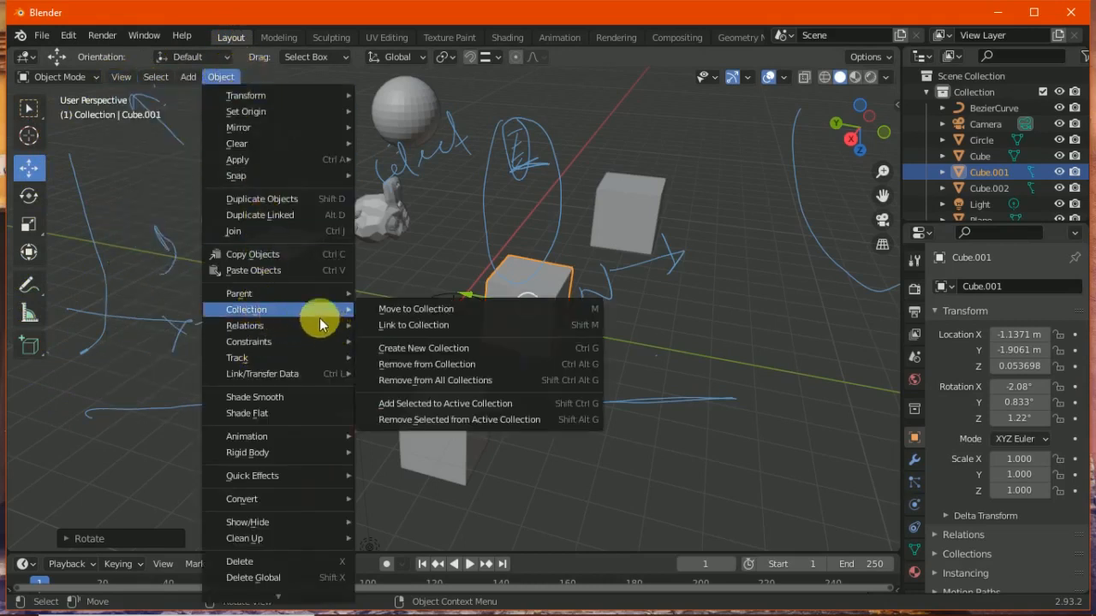
mouse_move(251, 142)
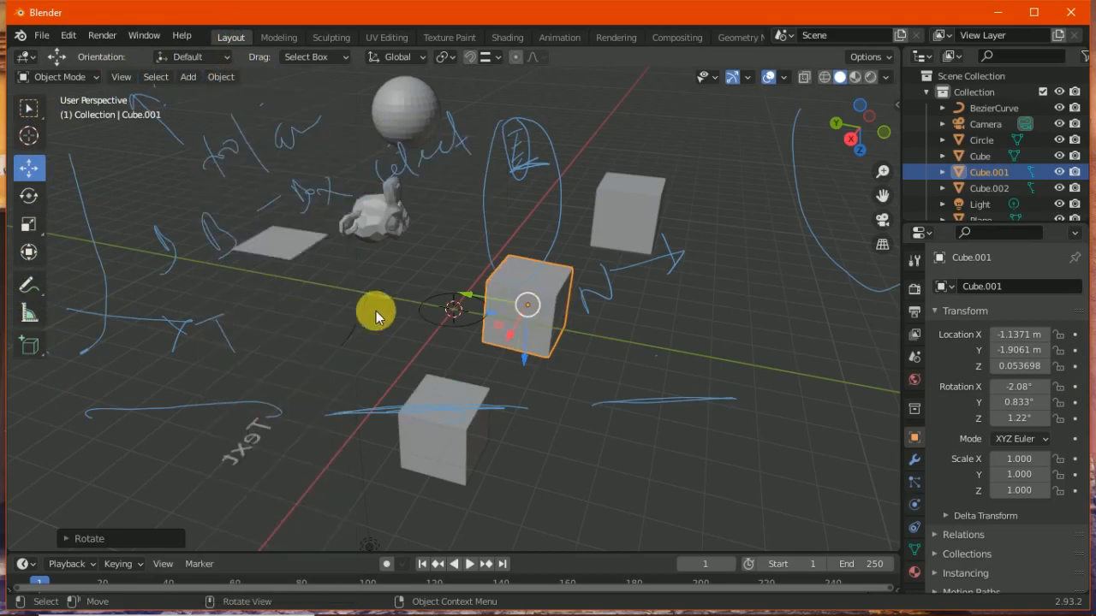
Clear the selected cube's location so it sits at the world origin
left_click(214, 78)
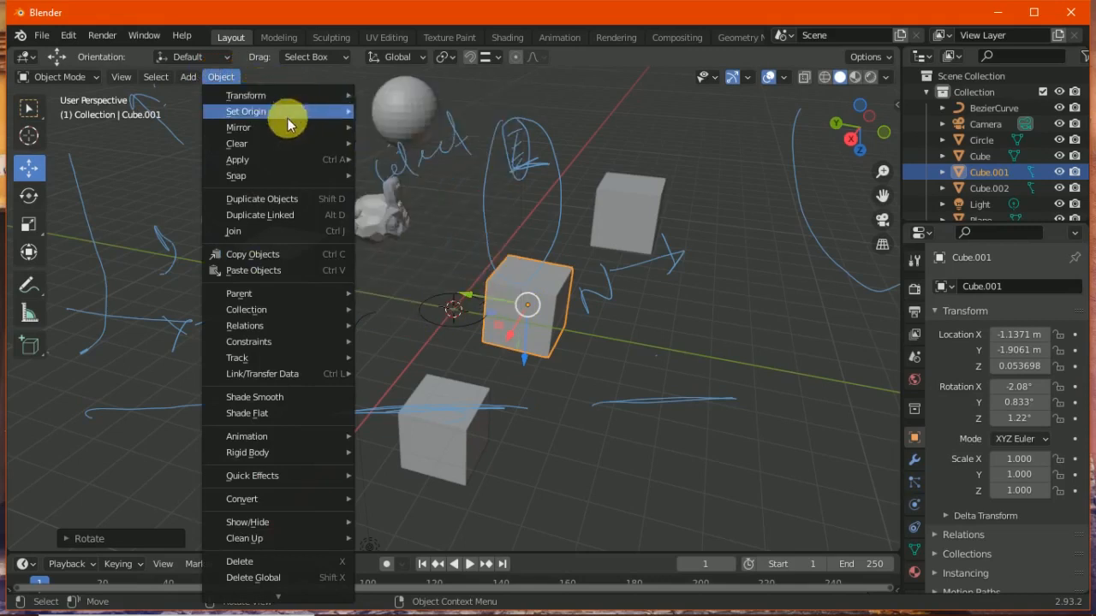
mouse_move(294, 141)
left_click(391, 145)
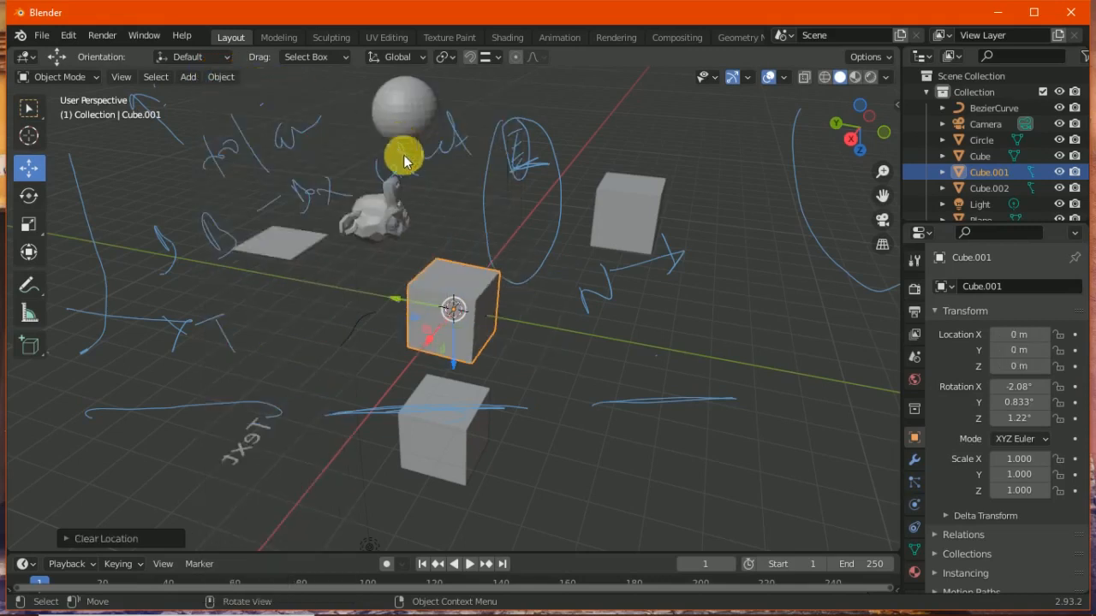
left_click(231, 78)
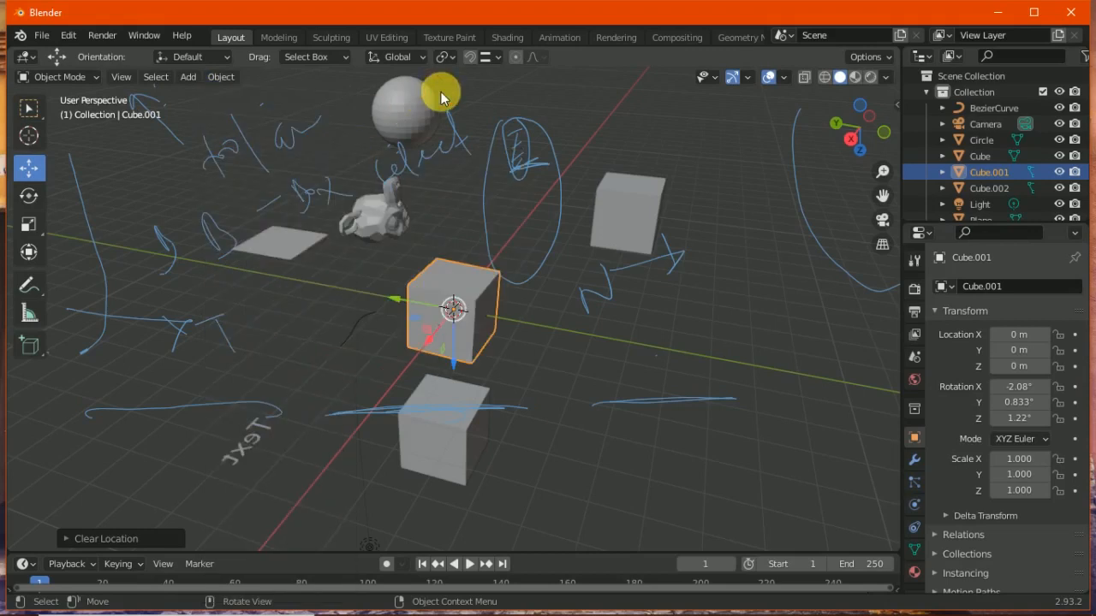
Move the origin cube to about X -3.36, Y -4.50, Z -2.73 m and rotate it to about X -9.5°, Y 4.2°, Z 5.4°
left_click(404, 118, "shift")
left_click(452, 311)
left_click_drag(451, 310, 638, 204)
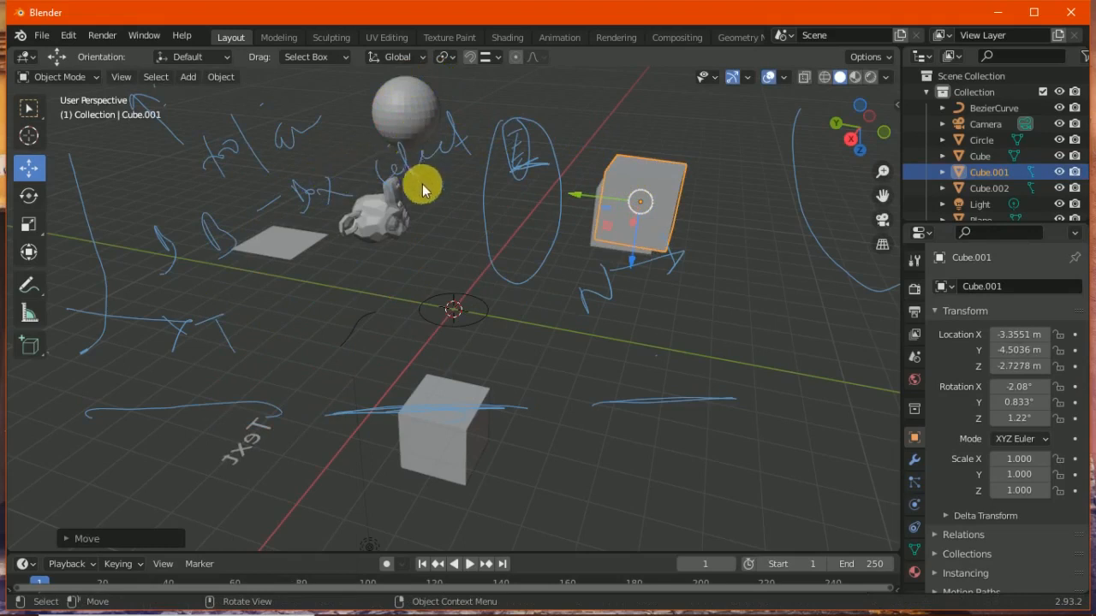
key("r")
left_click(479, 155)
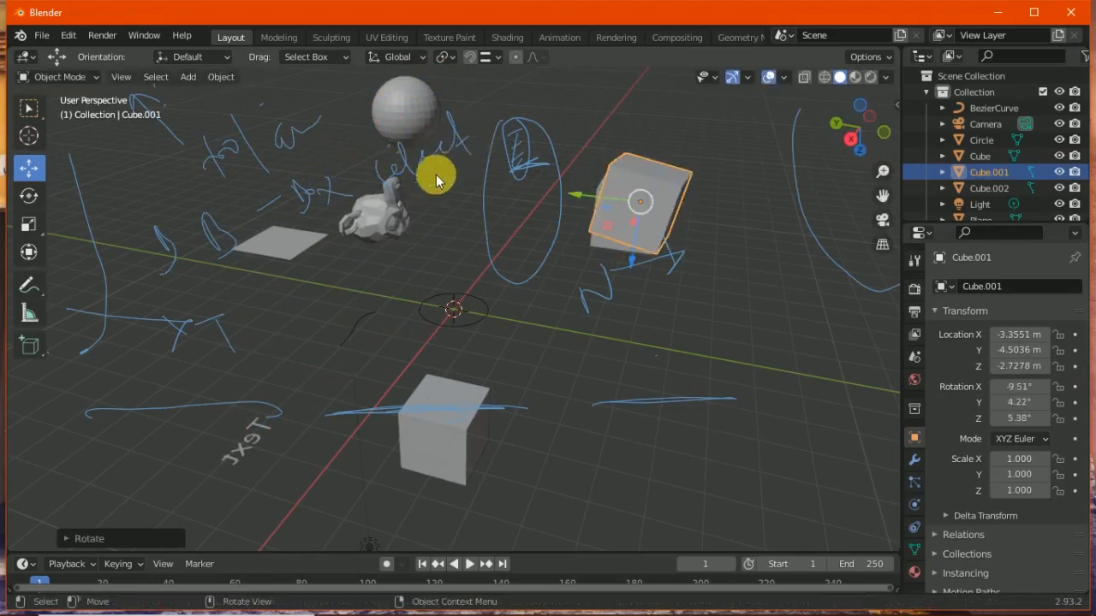
Handwrite shortcut notes in the viewport with the Annotate tool: "R → Rotate", plus arrowed notes for S and X
left_click(28, 285)
mouse_move(313, 326)
left_mouse_down()
mouse_move(338, 314)
mouse_move(364, 264)
mouse_move(428, 271)
mouse_move(485, 190)
mouse_move(509, 186)
mouse_move(517, 199)
left_mouse_up()
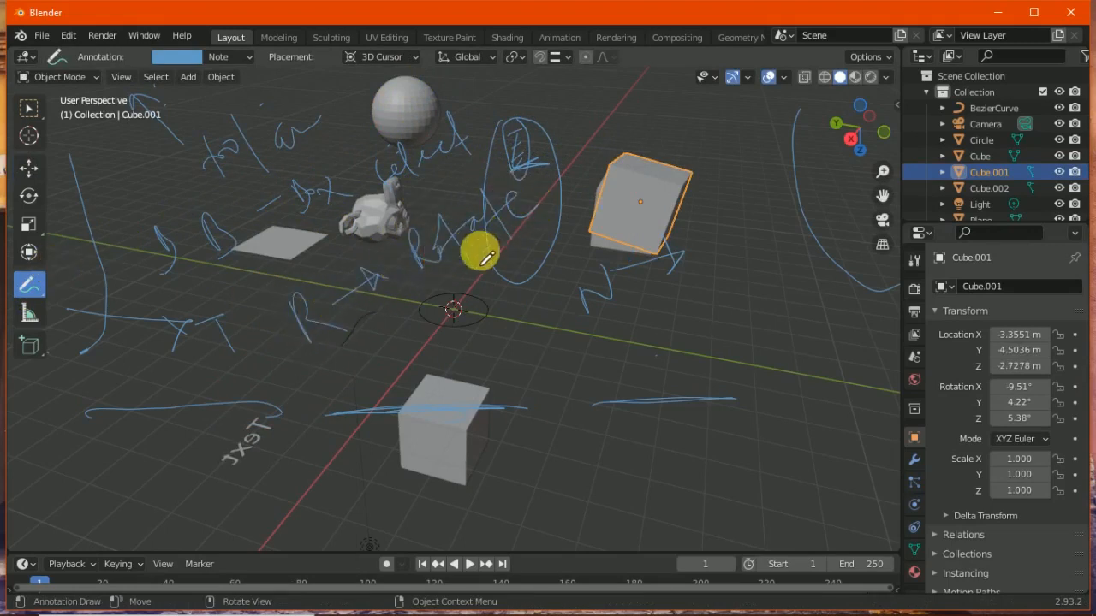
left_click_drag(459, 340, 472, 379)
mouse_move(493, 344)
left_mouse_down()
mouse_move(596, 294)
mouse_move(619, 254)
mouse_move(693, 286)
left_mouse_up()
mouse_move(552, 387)
left_mouse_down()
mouse_move(591, 402)
mouse_move(622, 342)
mouse_move(715, 333)
mouse_move(747, 287)
left_mouse_up()
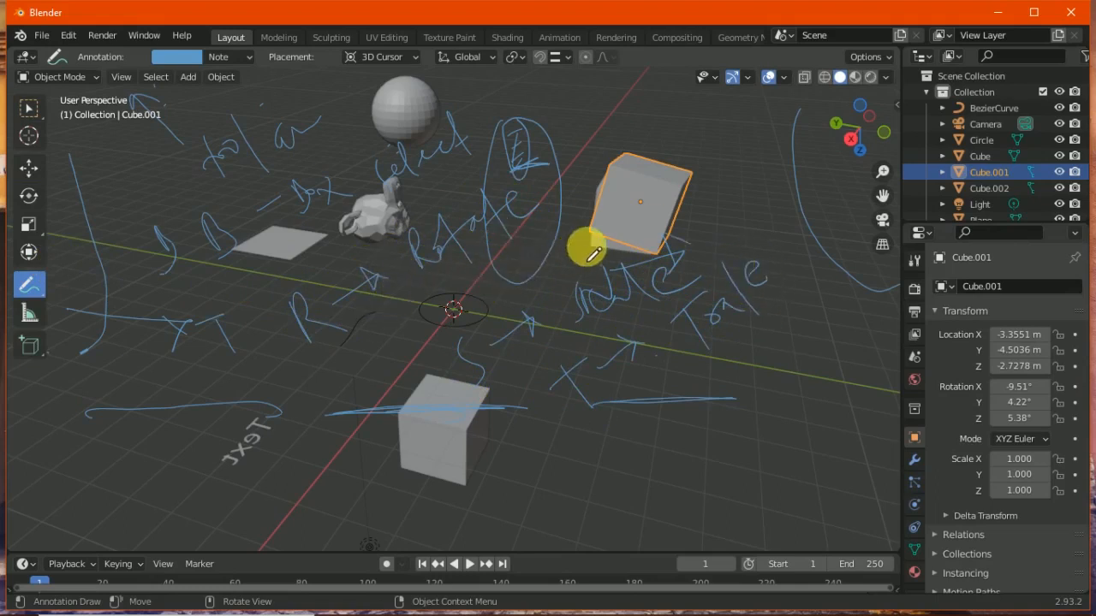
Rotate the selected cube to about X -27.1°, Y 14.6°, Z 13.7°, and activate the Rotate tool
key("r")
left_click(642, 176)
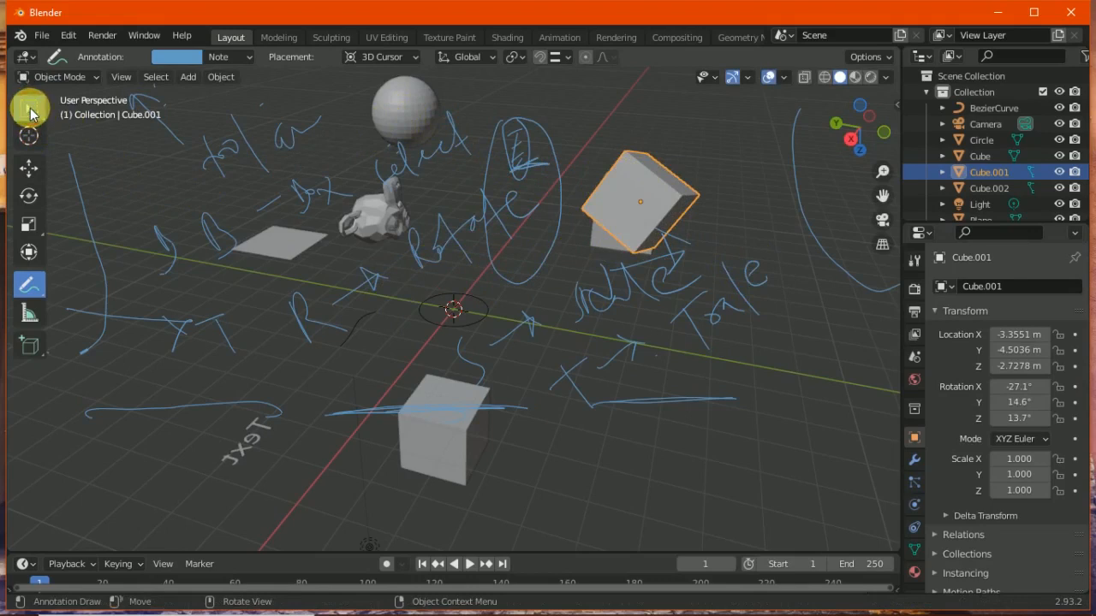
left_click(30, 110)
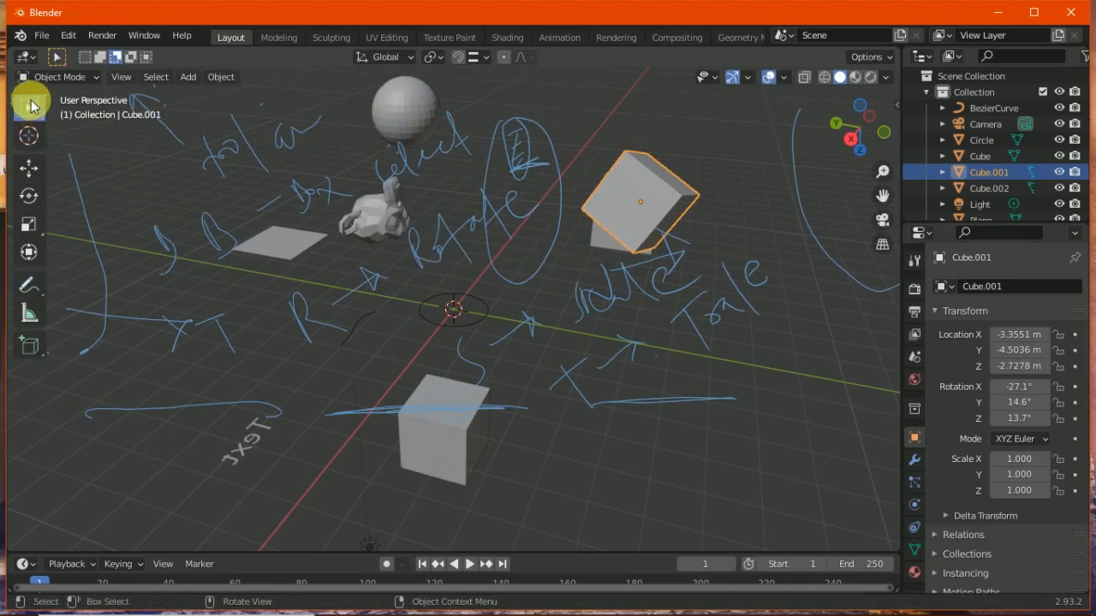
left_click(28, 195)
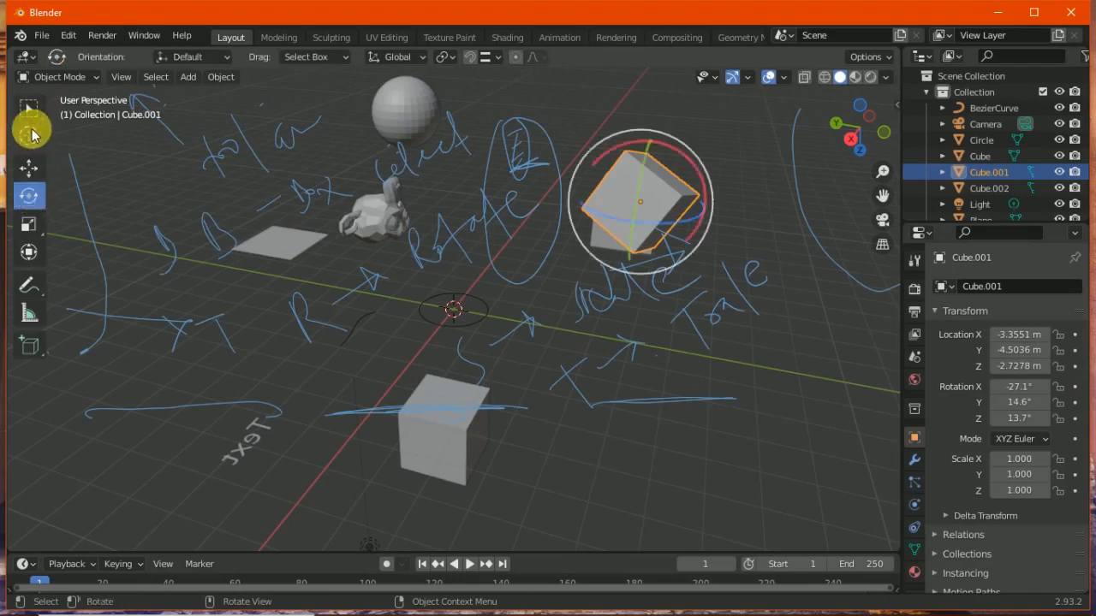
With the Select Box tool active, rotate the sphere to about X 194°, Y 184°, Z -189° and scale it to about 7.89
left_click(28, 108)
left_click(396, 114)
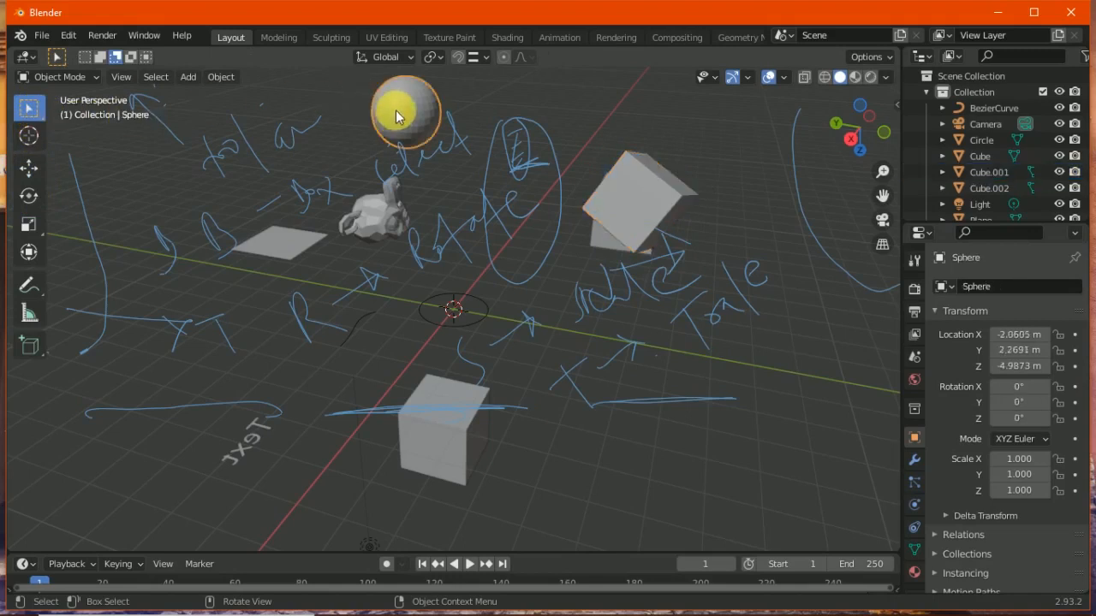
key("r")
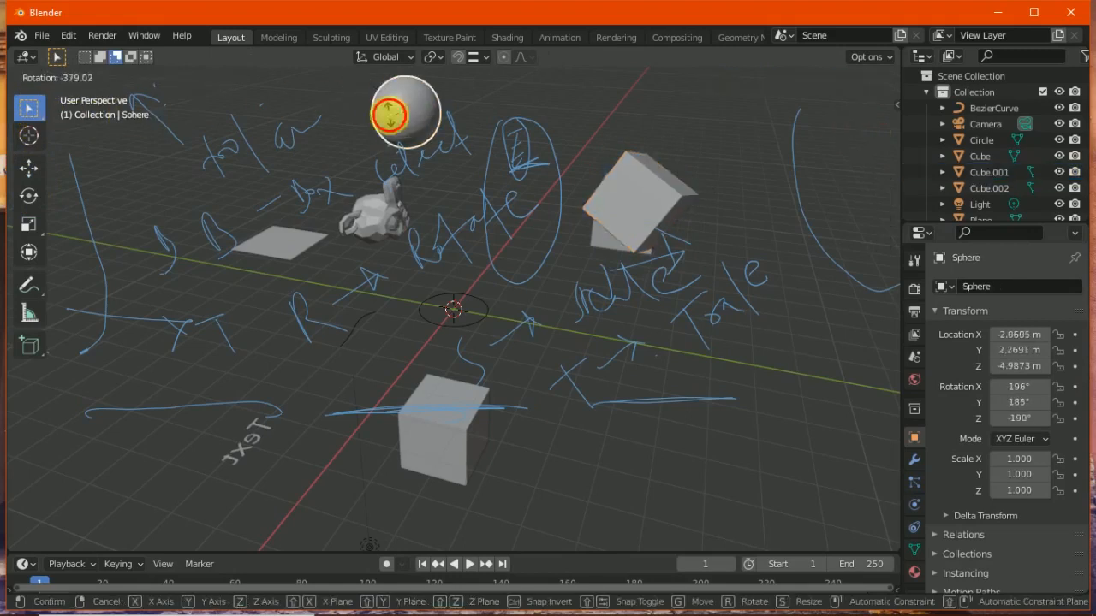
left_click(387, 114)
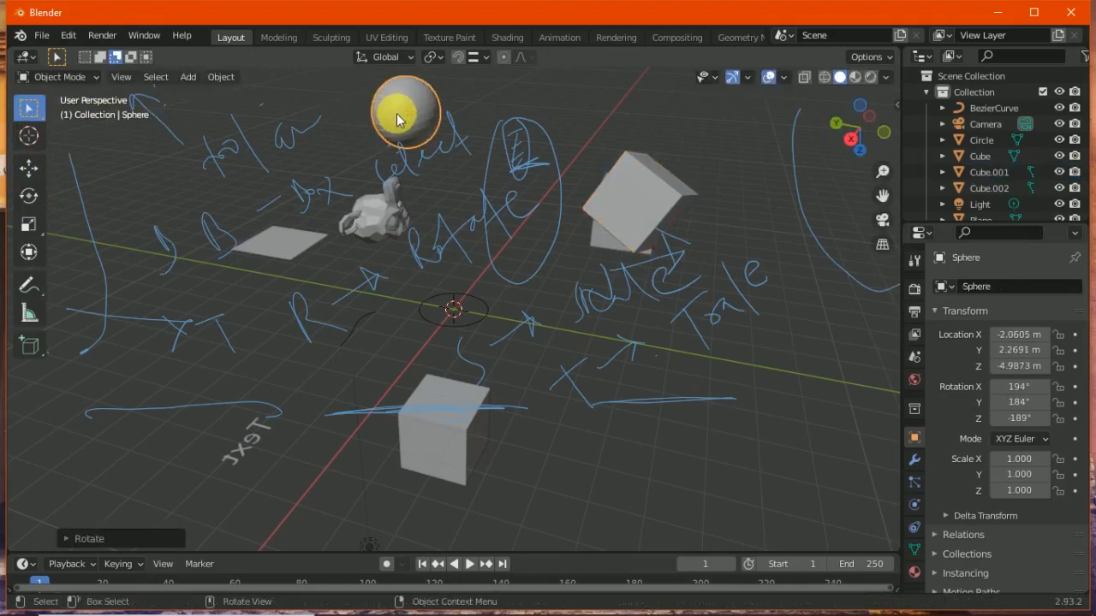
key("s")
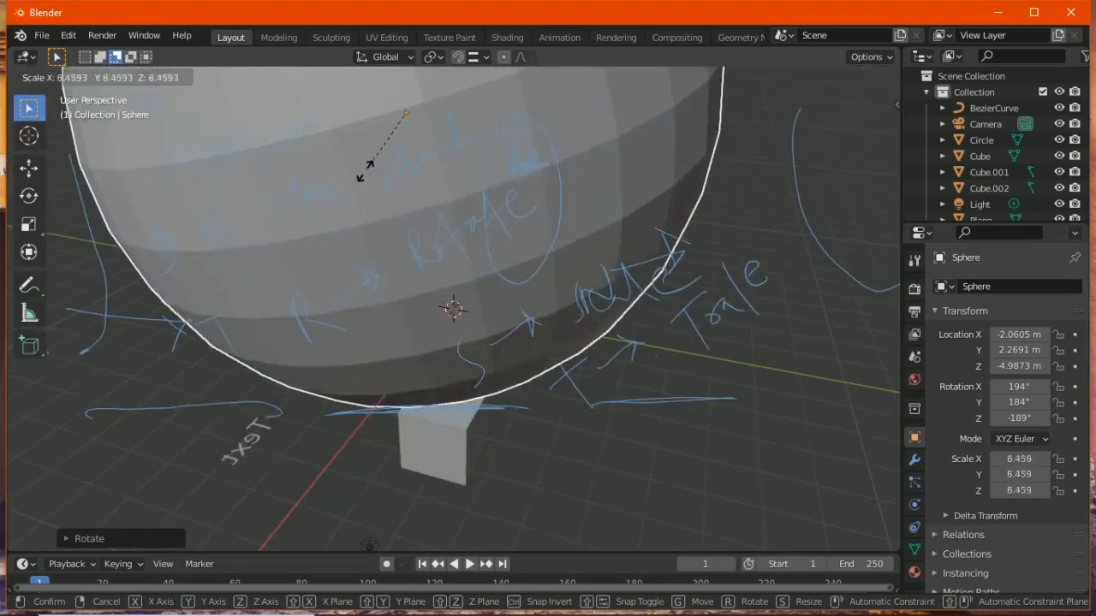
left_click(369, 164)
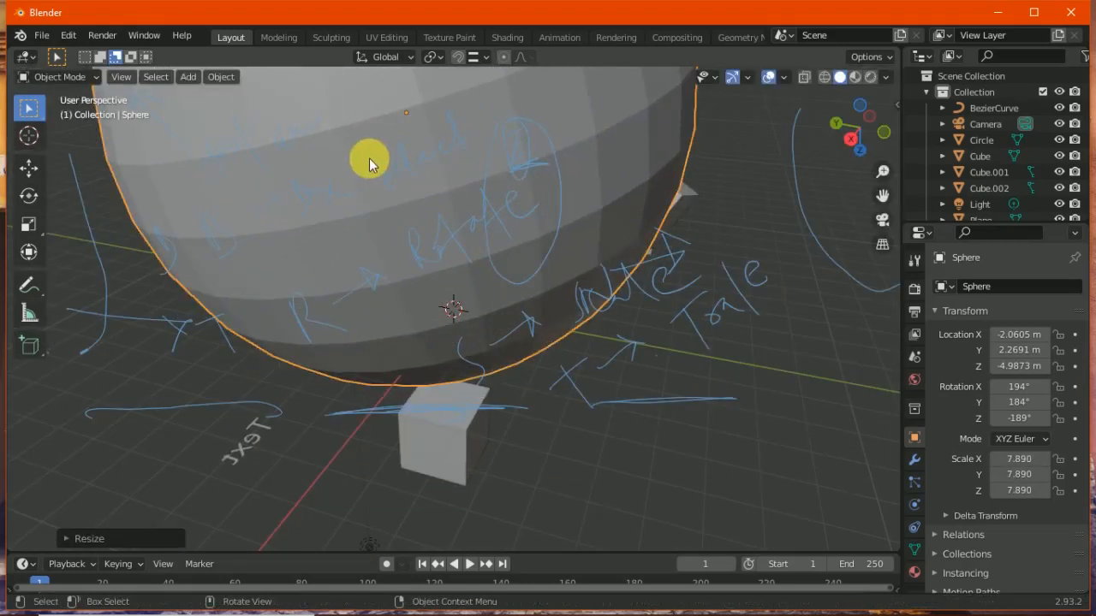
Scale the front cube below the sphere up to about 4.05 on all axes
left_click(473, 420)
key("s")
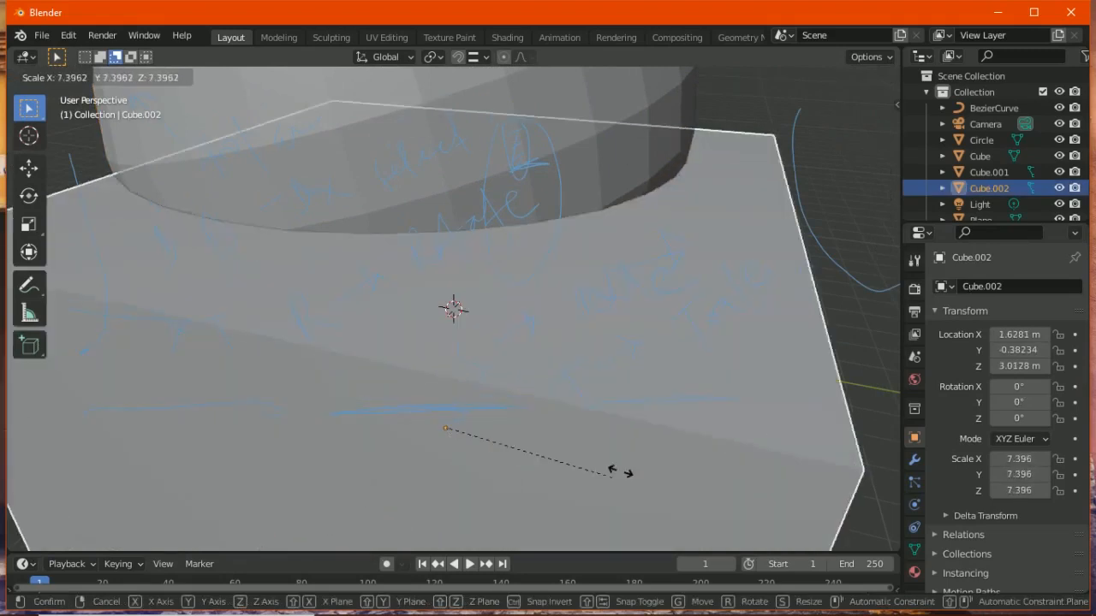
left_click(530, 452)
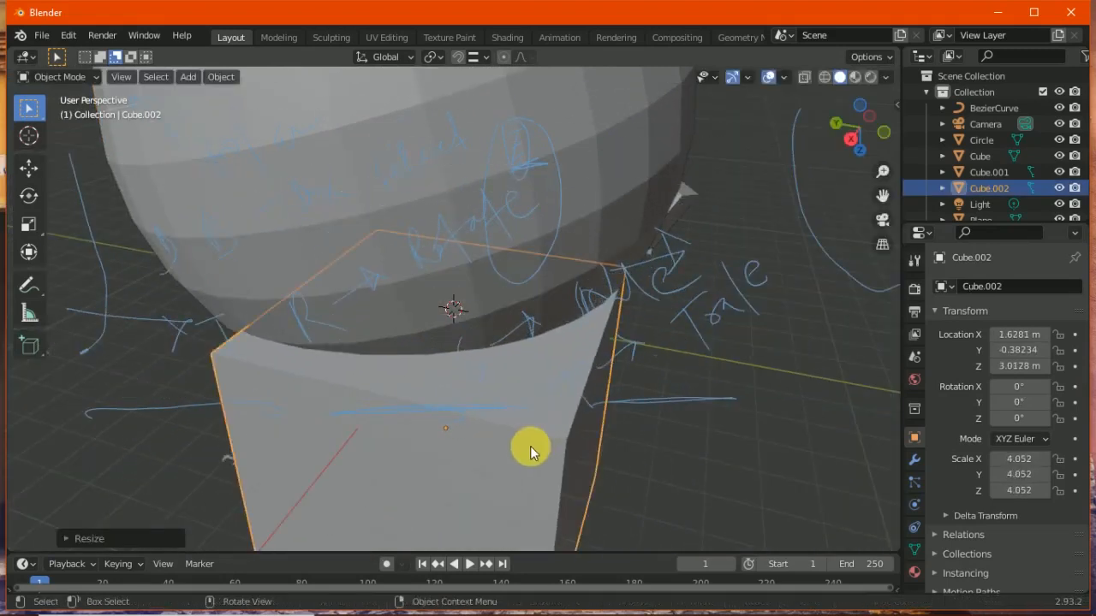
Scale the front cube down to about 1.07 and the sphere down to about 1.46 on all axes
key("s")
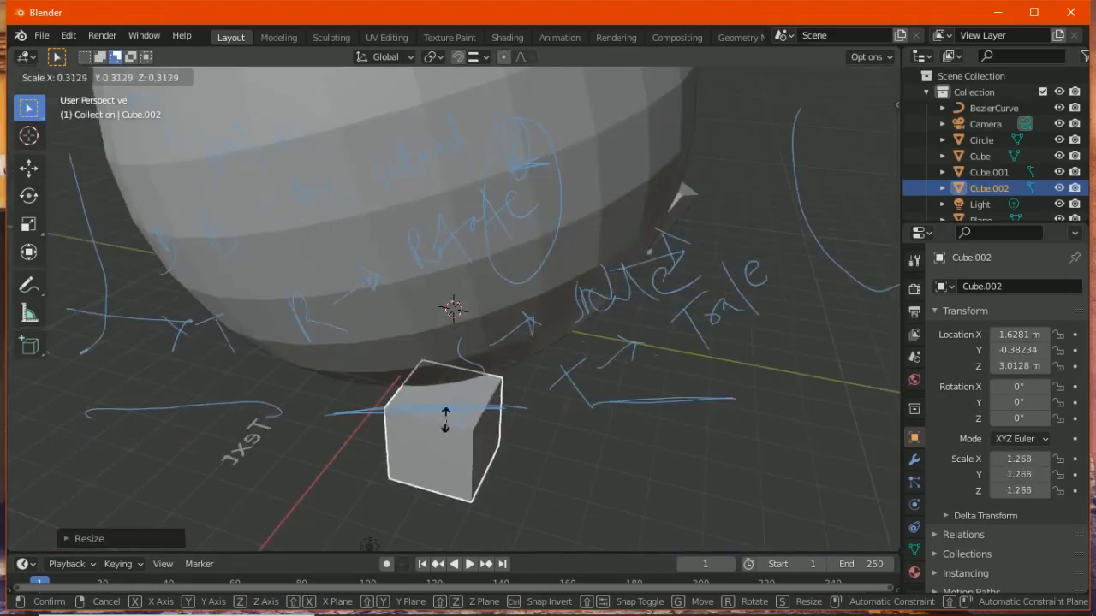
left_click(445, 425)
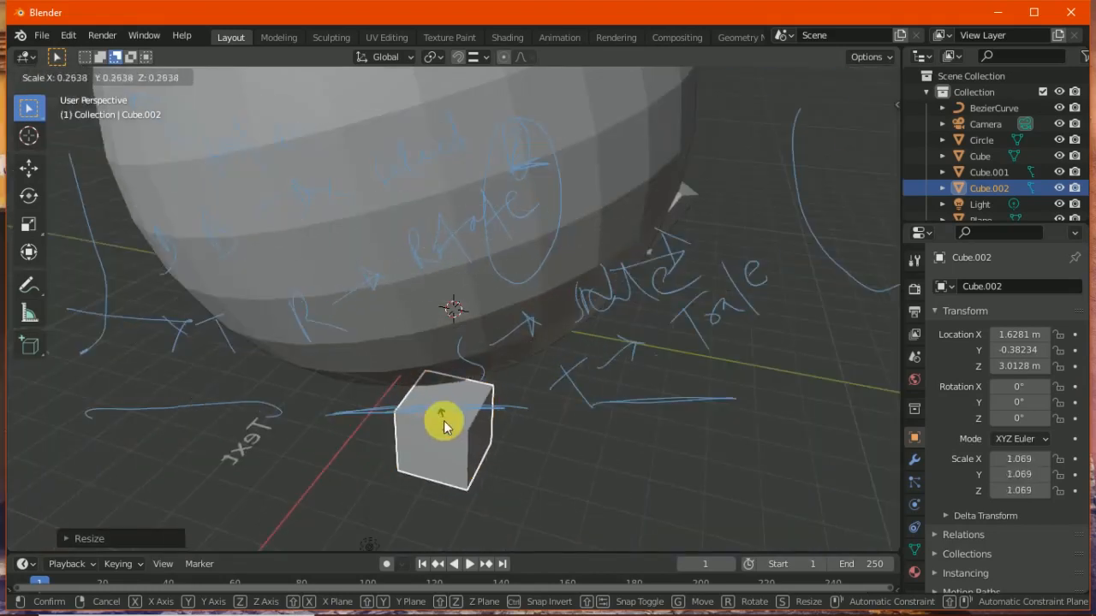
left_click(381, 278)
key("s")
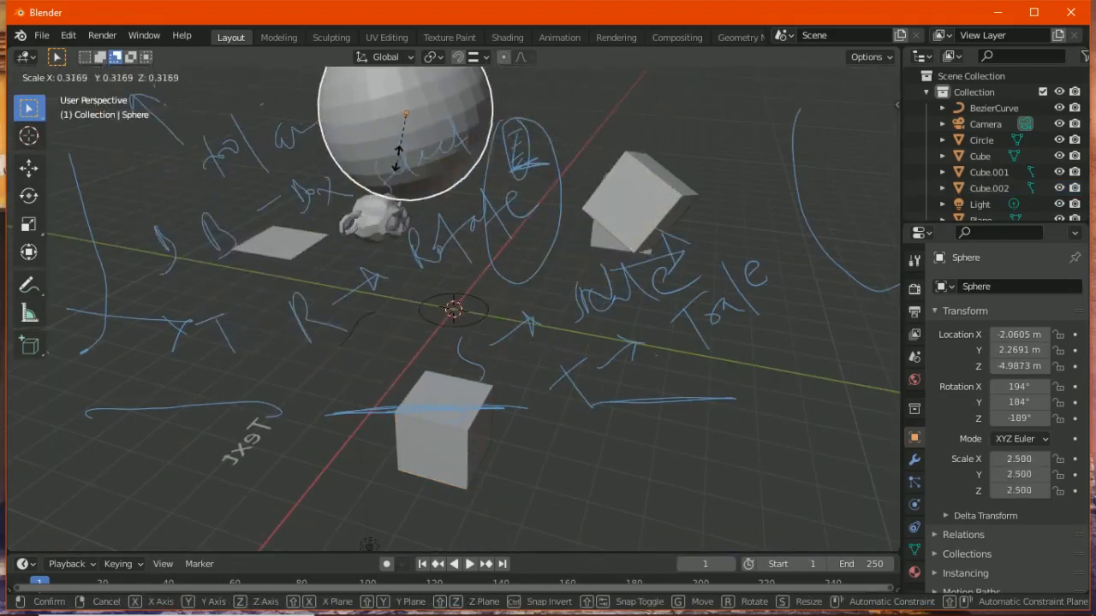
left_click(400, 147)
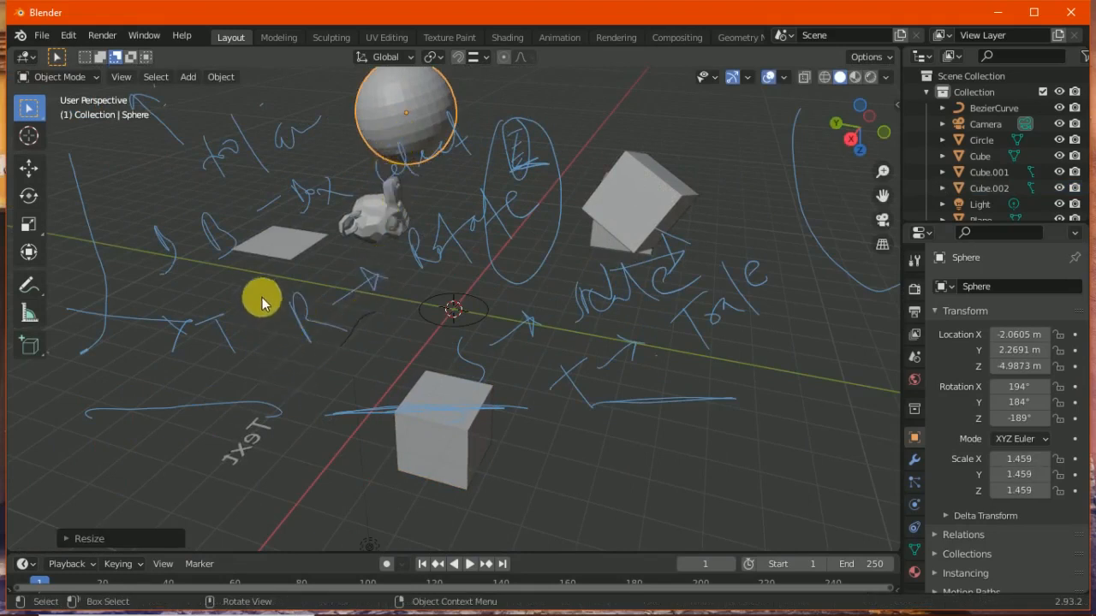
Rescale the front cube to about 1.14 on all axes
left_click(454, 396)
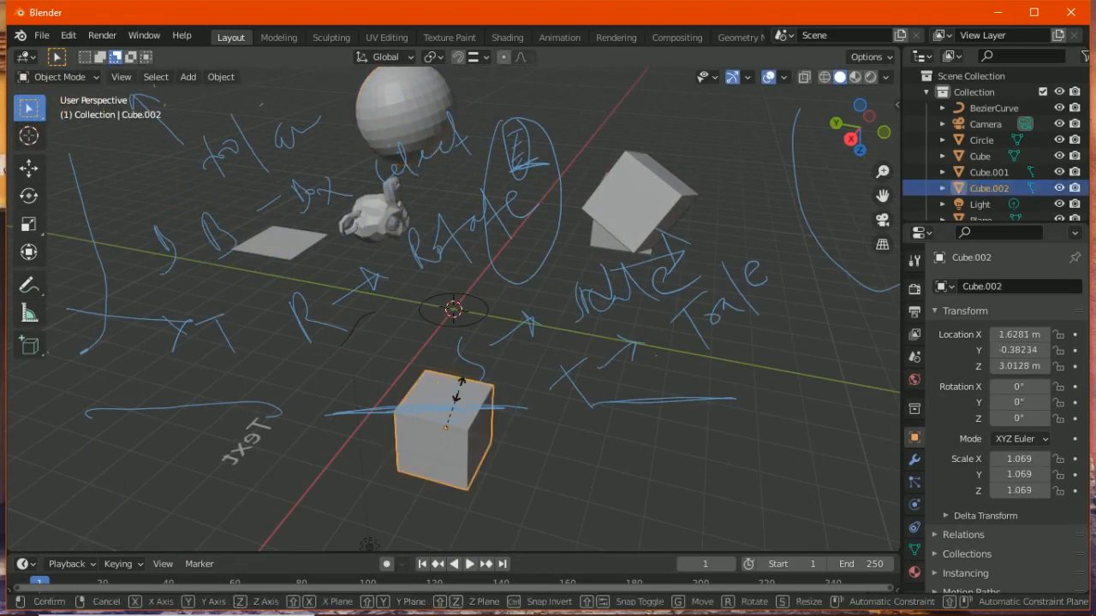
key("s")
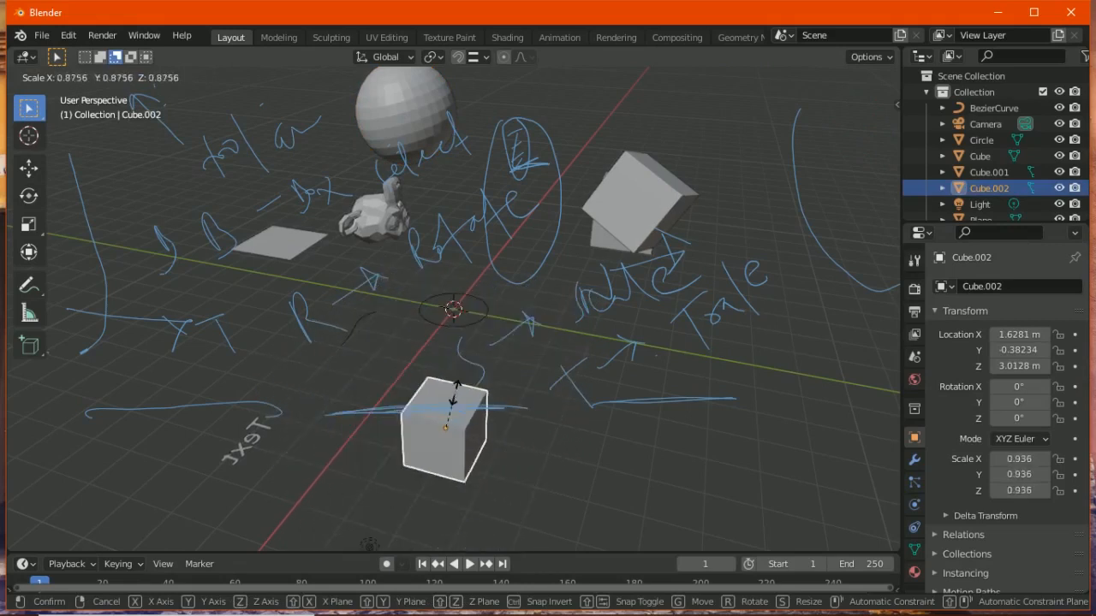
left_click(448, 386)
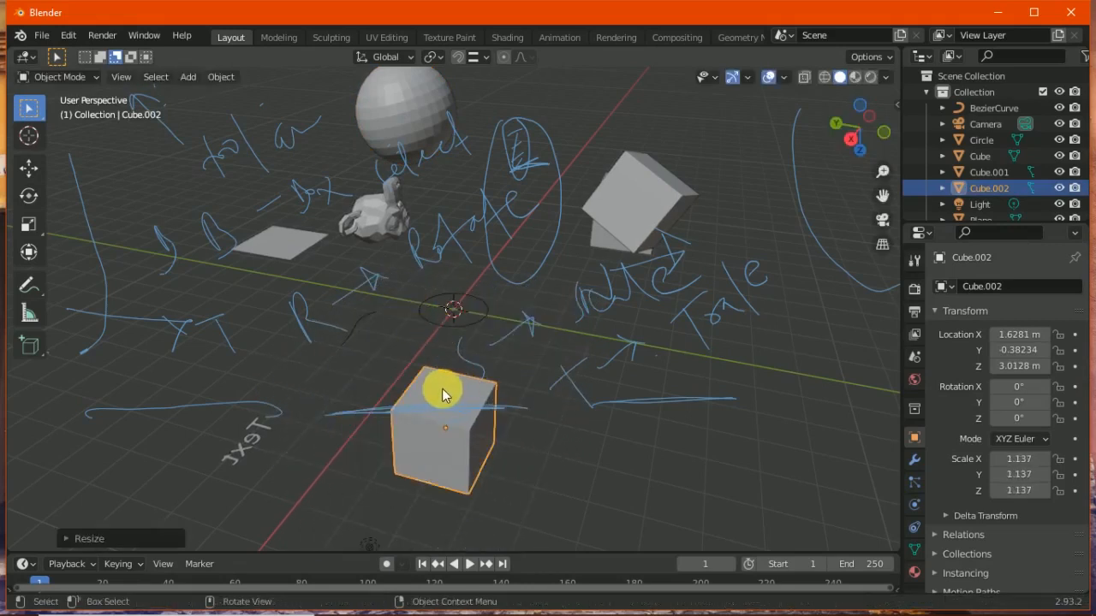
Move the front cube freely to about X 0.87 m, Y 0.96 m, Z 0.85 m, near the 3D cursor
key("t")
key("t")
key("t")
key("t")
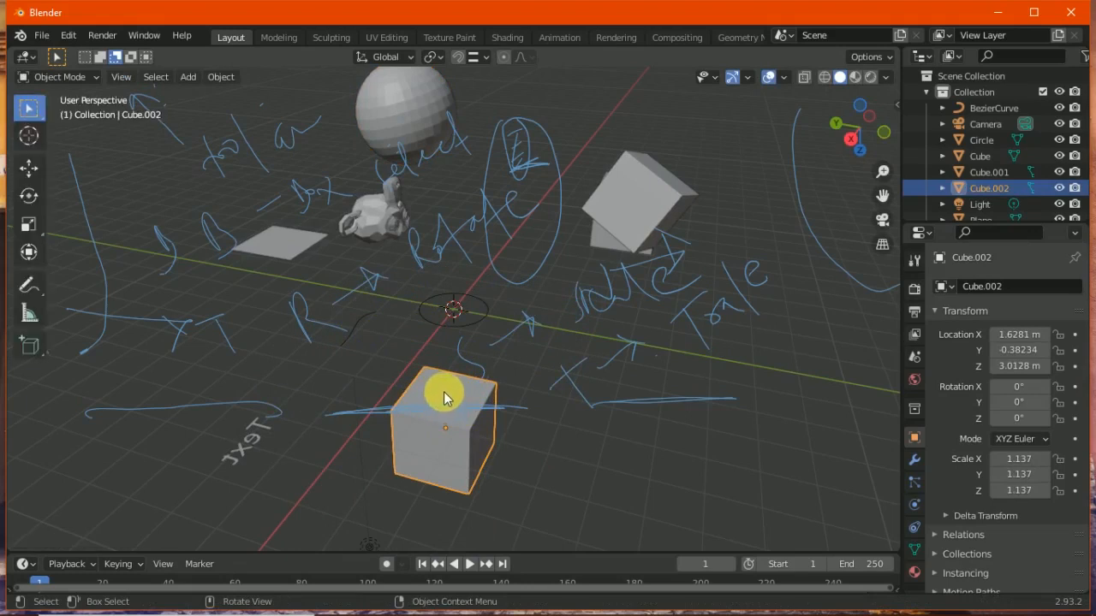
key("g")
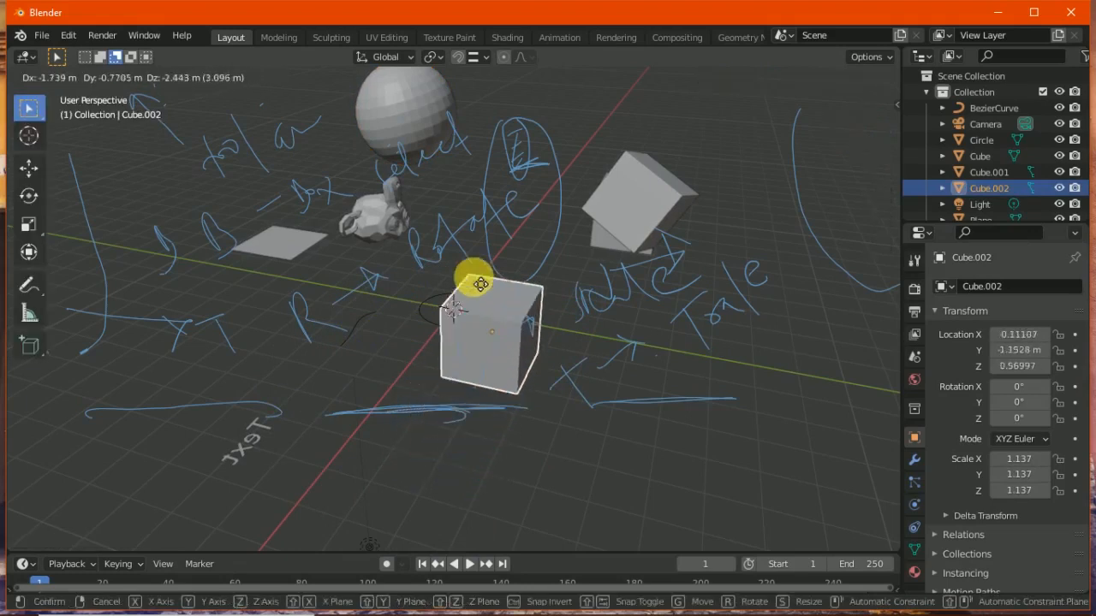
left_click(408, 296)
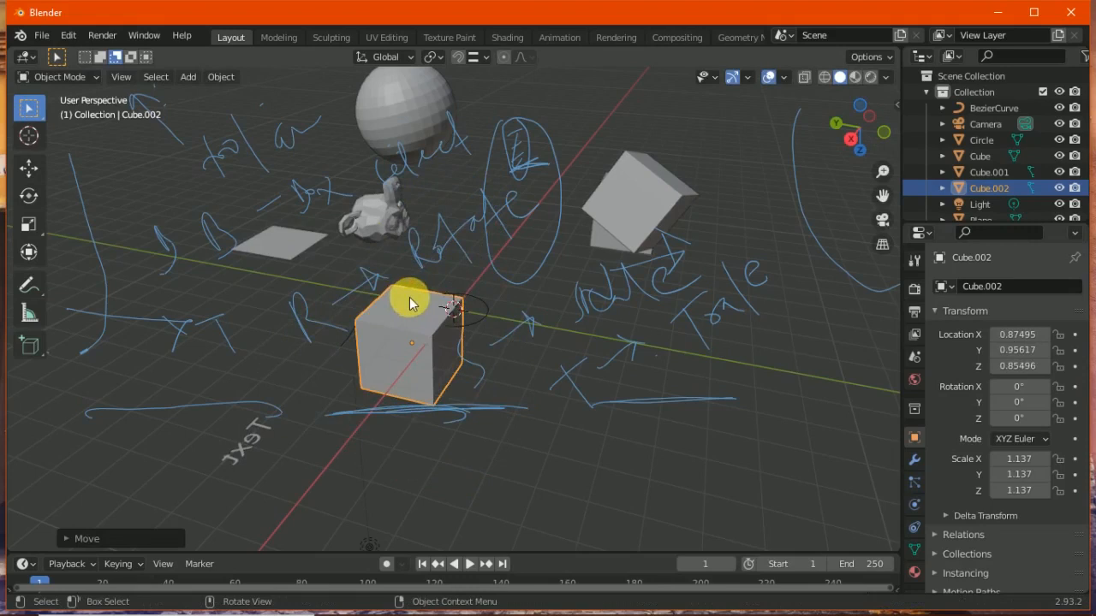
Draw a correction over the handwritten X shortcut note with the Annotate tool, and return to the Select Box tool
mouse_move(540, 356)
left_mouse_down()
mouse_move(545, 399)
mouse_move(577, 352)
mouse_move(594, 374)
mouse_move(549, 369)
mouse_move(601, 383)
left_mouse_up()
left_click(28, 285)
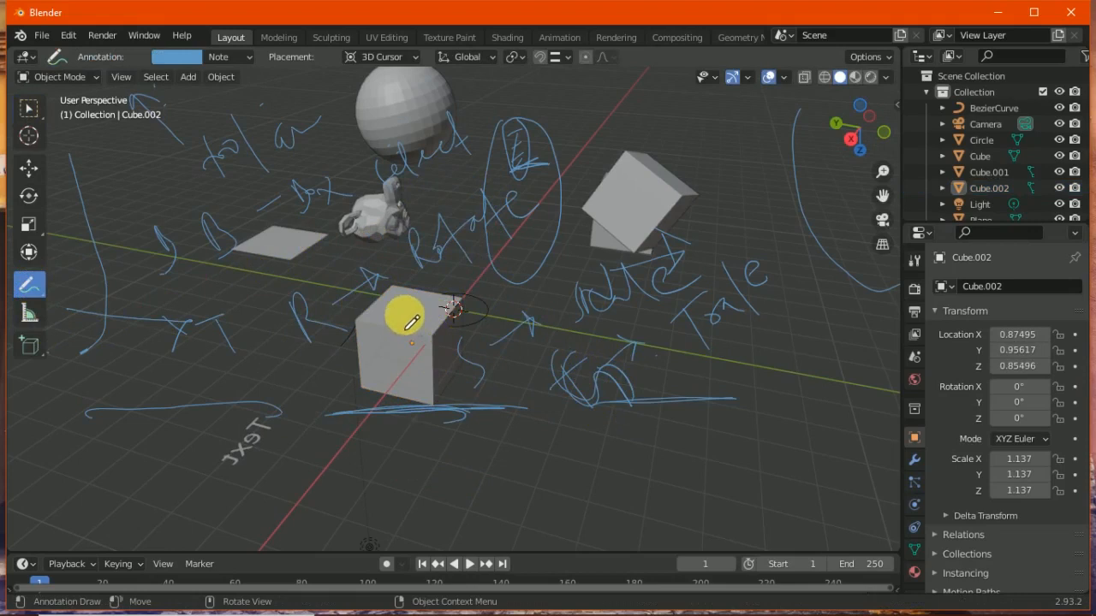
left_click(38, 109)
Move the front cube beside the plane, to about X 0.97 m, Y 2.74 m, Z -0.16 m
left_click(403, 342)
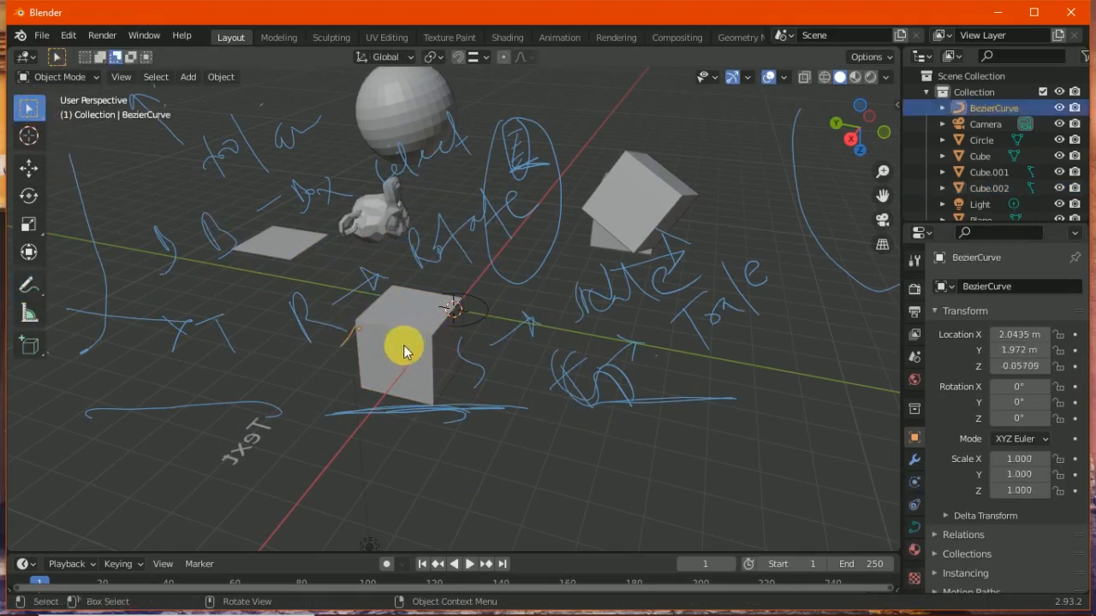
left_click(414, 346)
left_click_drag(419, 355, 316, 315)
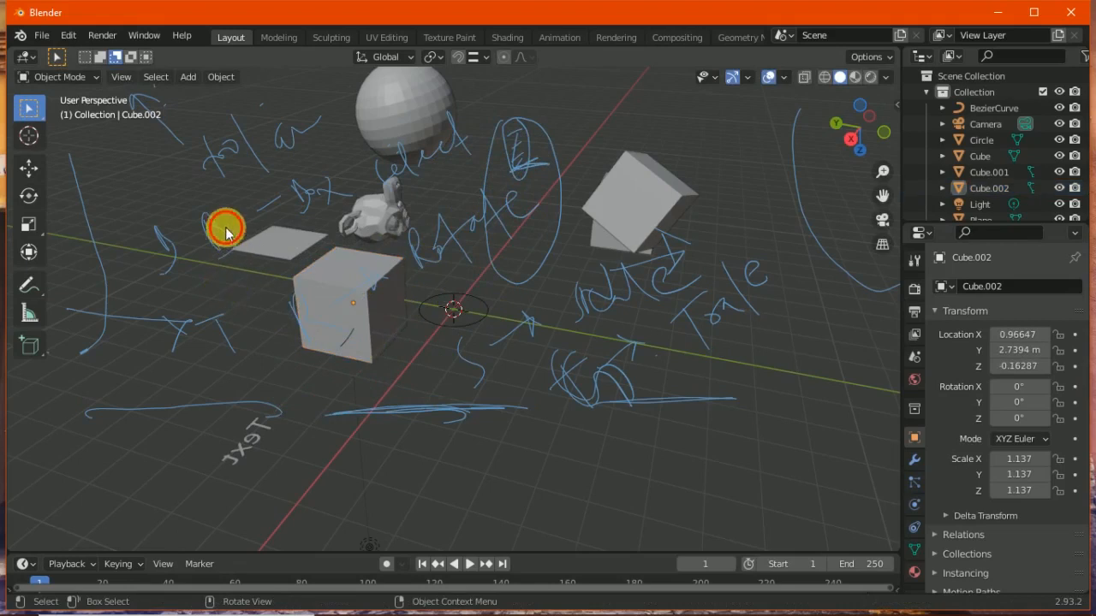
Examine the object commands available for the front cube, including the Apply and Quick Effects options
left_click(220, 76)
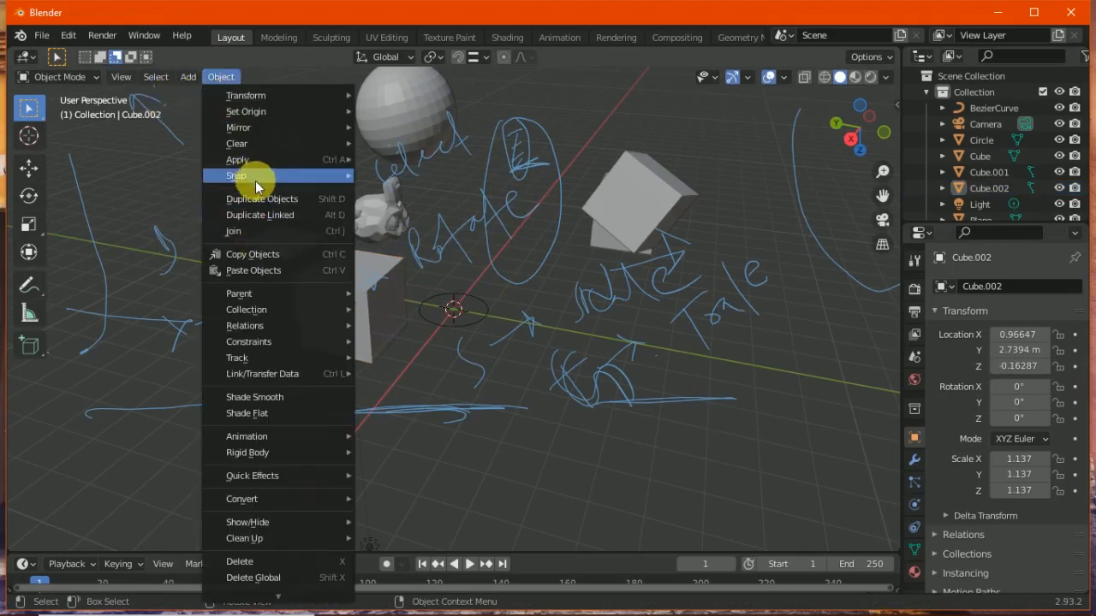
mouse_move(278, 156)
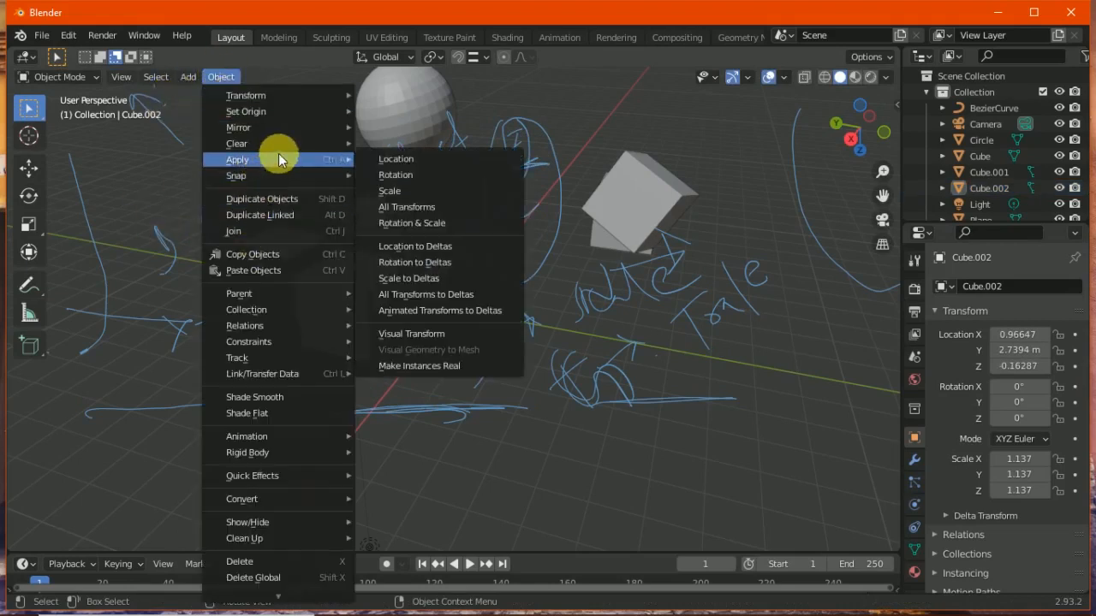
left_click(396, 160)
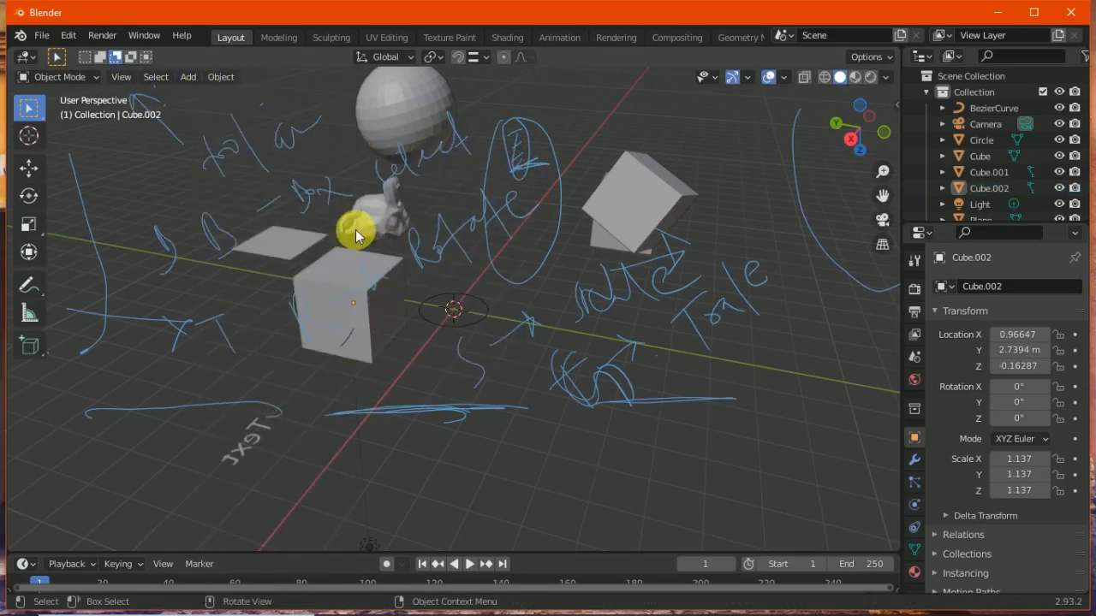
left_click(342, 298)
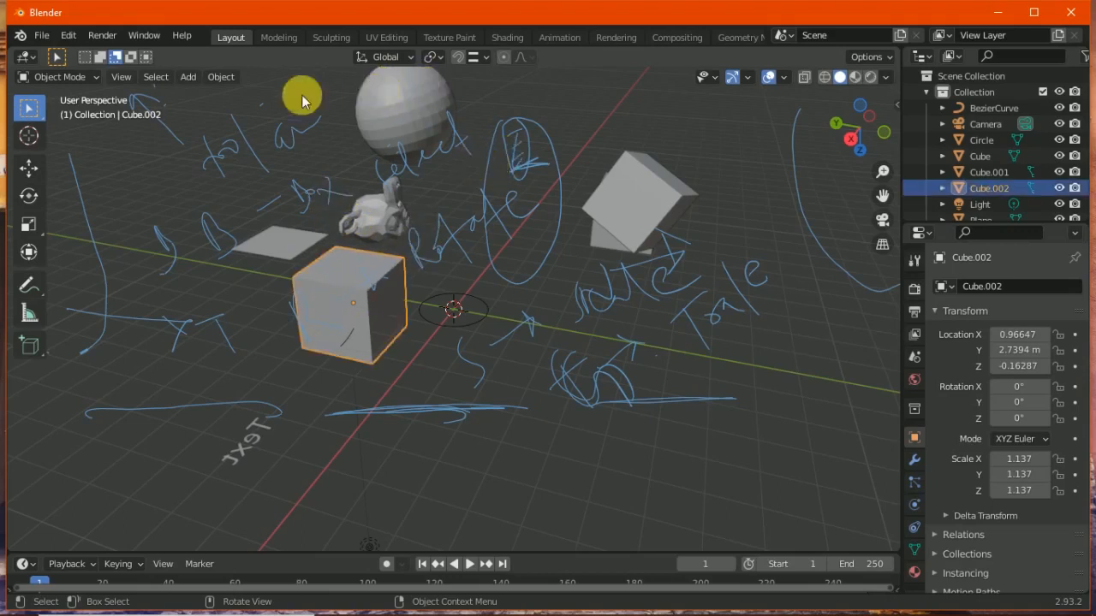
left_click(221, 76)
mouse_move(304, 293)
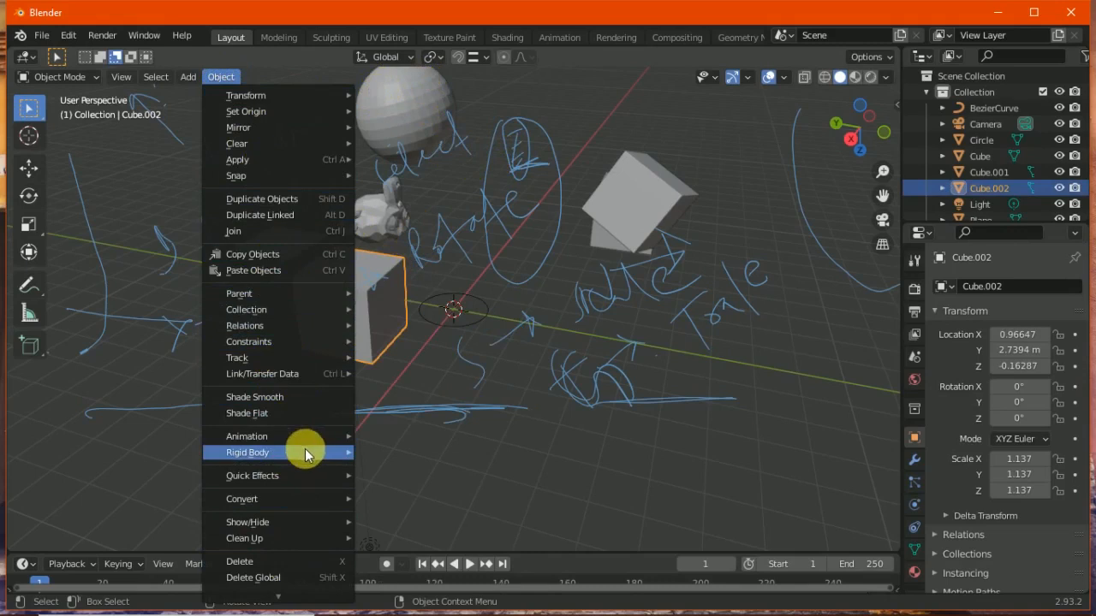
mouse_move(280, 456)
mouse_move(288, 478)
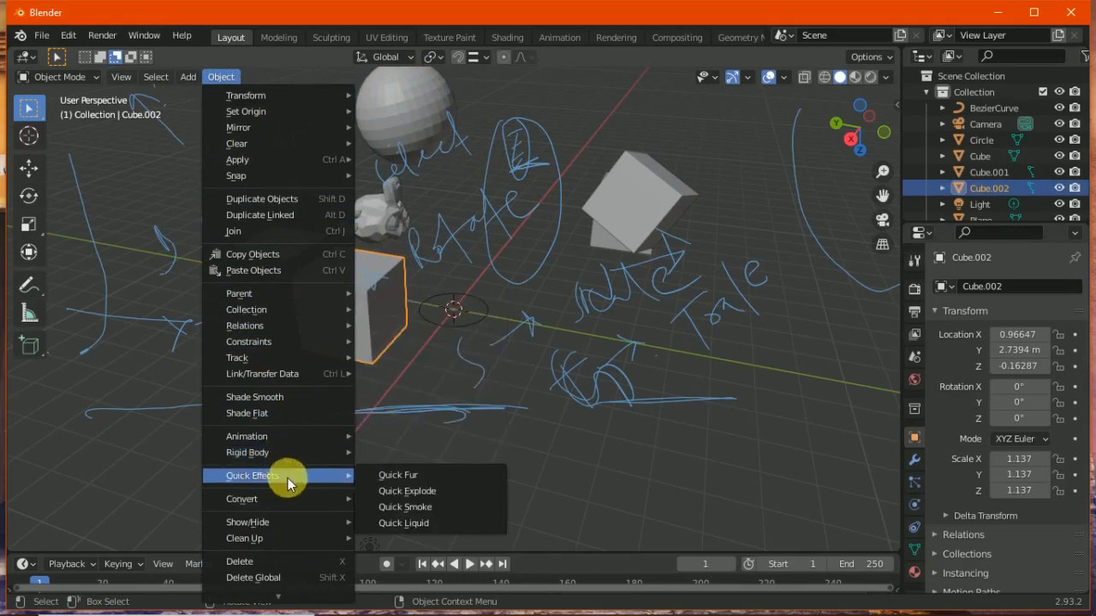
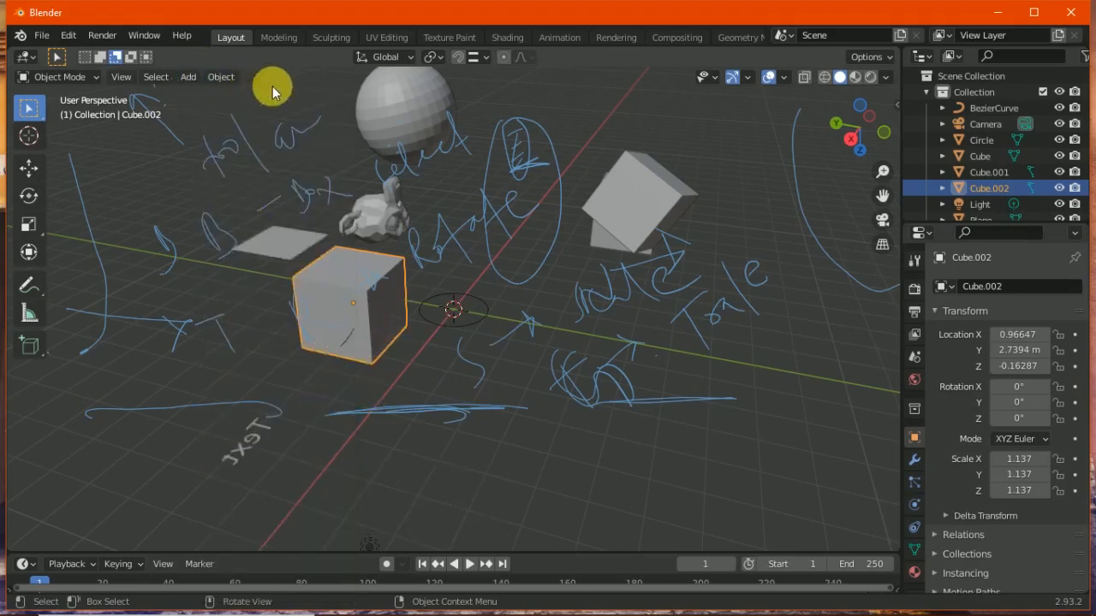
Demonstrate the Object Types Visibility settings by hiding and showing object types such as Mesh and Text
left_click(704, 77)
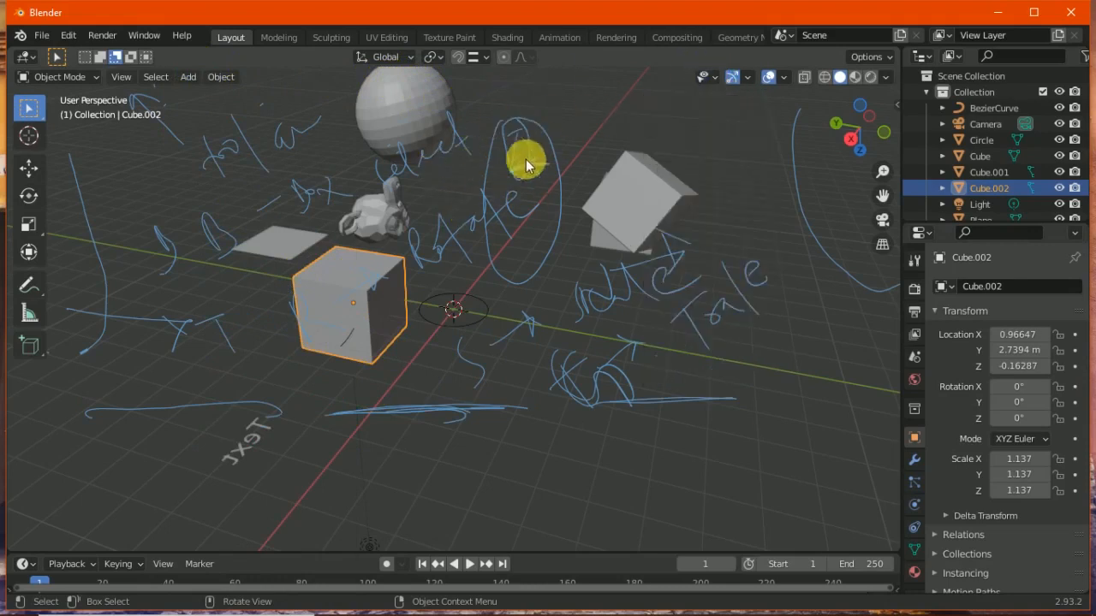
left_click(705, 77)
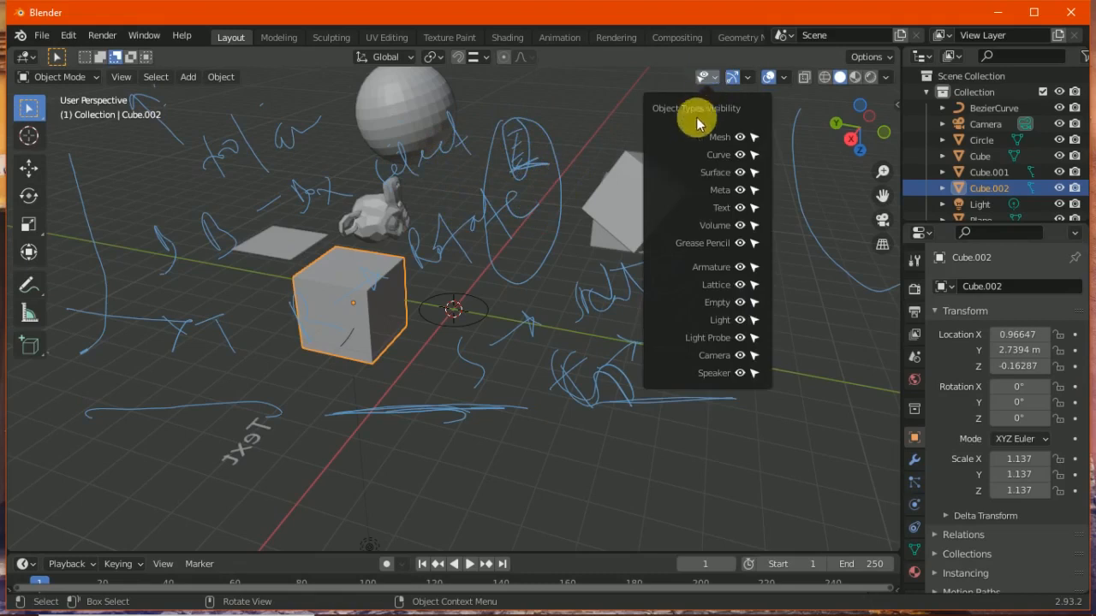
left_click(742, 136)
left_click(740, 135)
left_click(740, 134)
left_click(739, 135)
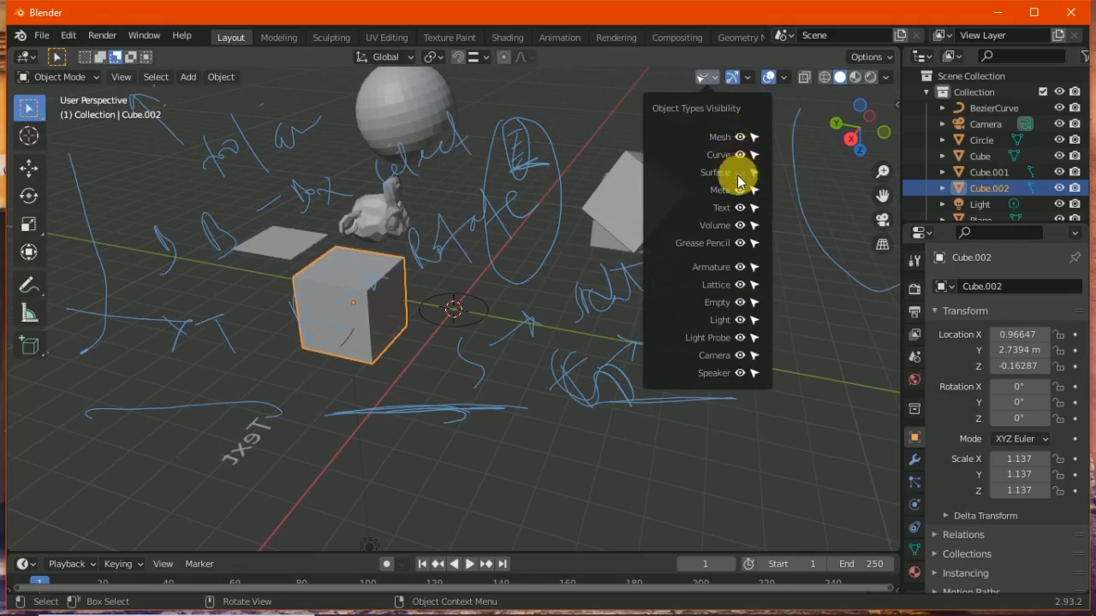
left_click(740, 209)
left_click(740, 209)
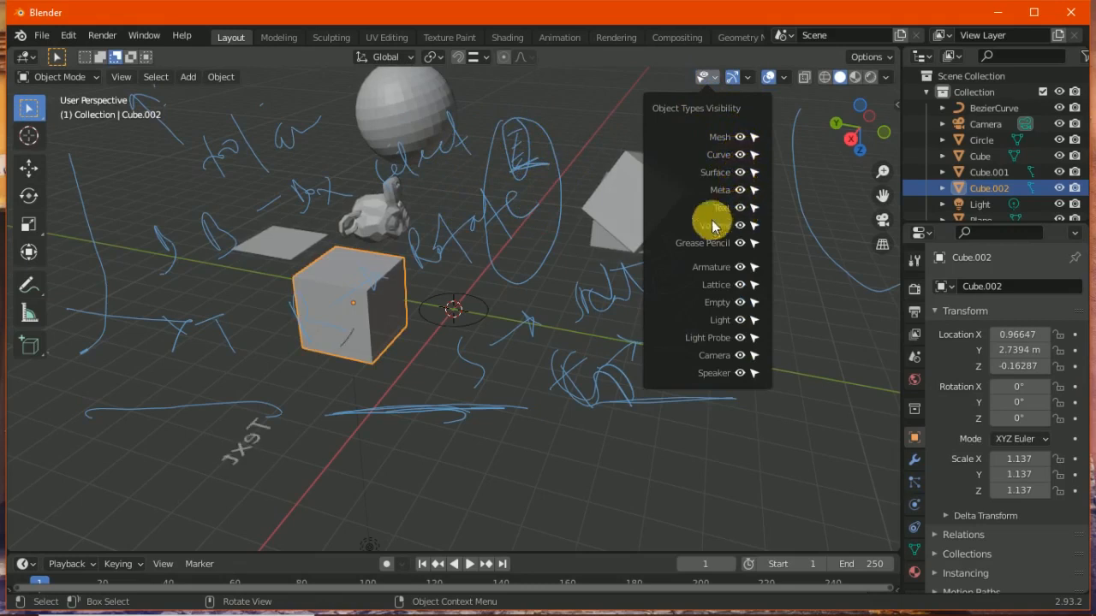
left_click(705, 78)
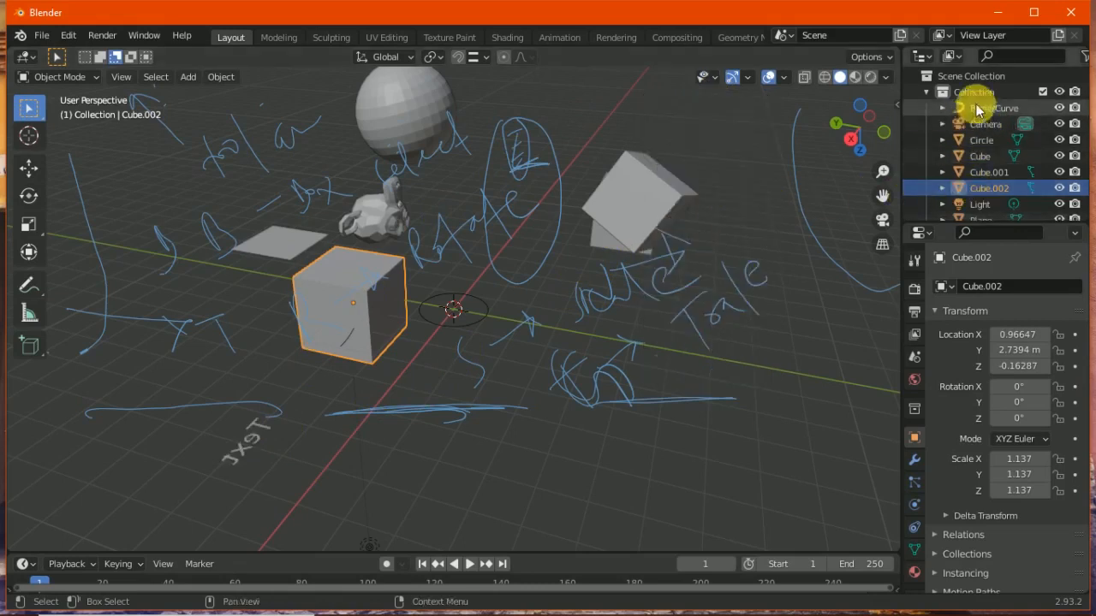
Demonstrate per-object visibility by hiding and showing items in the collection, including Camera and Cube
left_click(1059, 125)
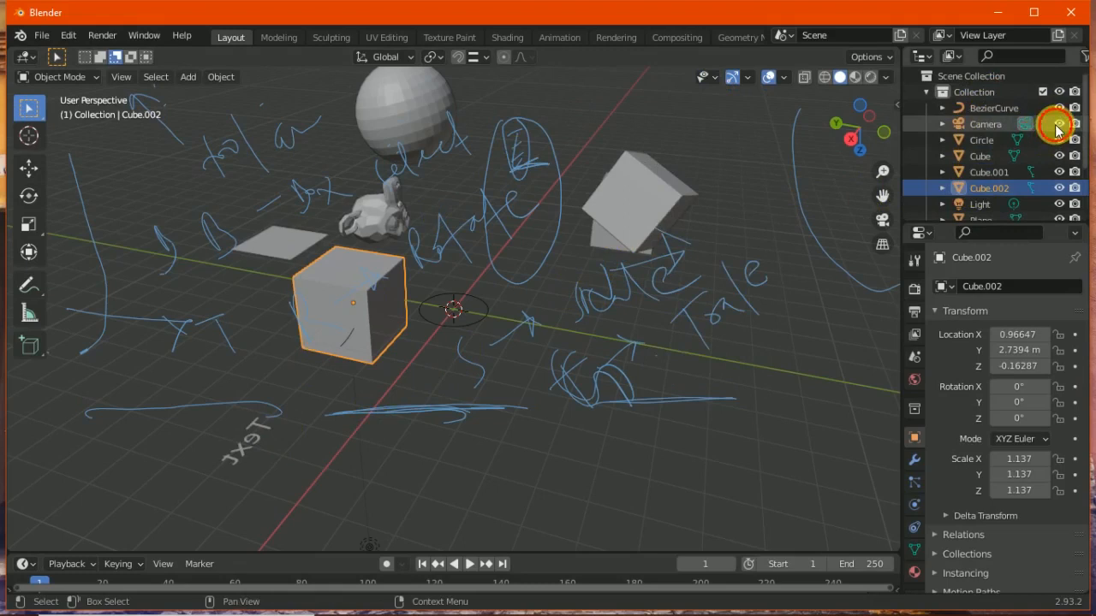
left_click(1060, 125)
left_click(1059, 140)
left_click(1058, 157)
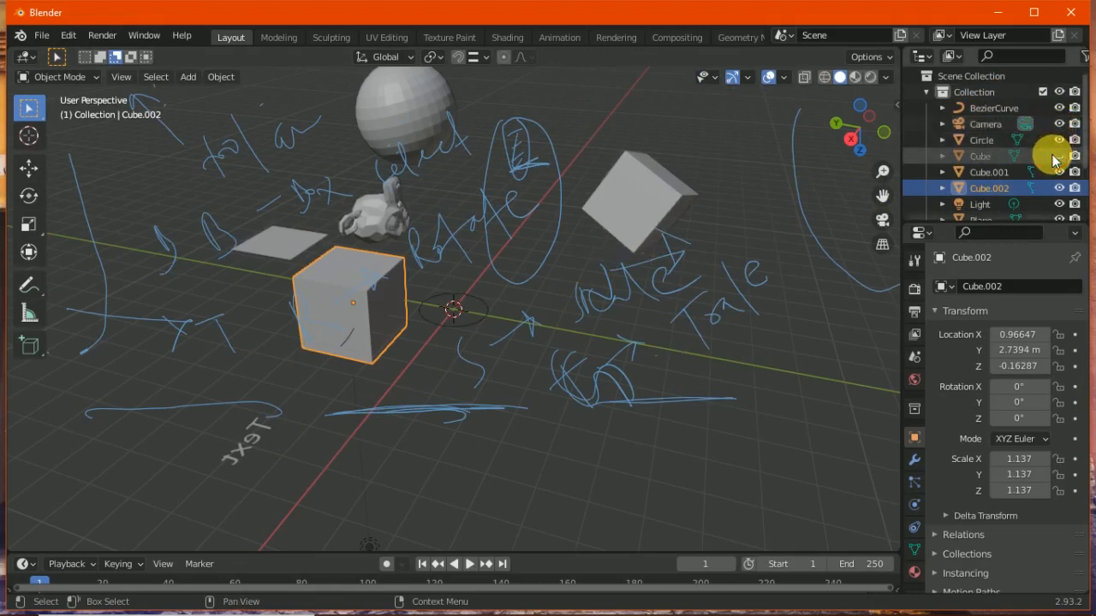
left_click(1058, 156)
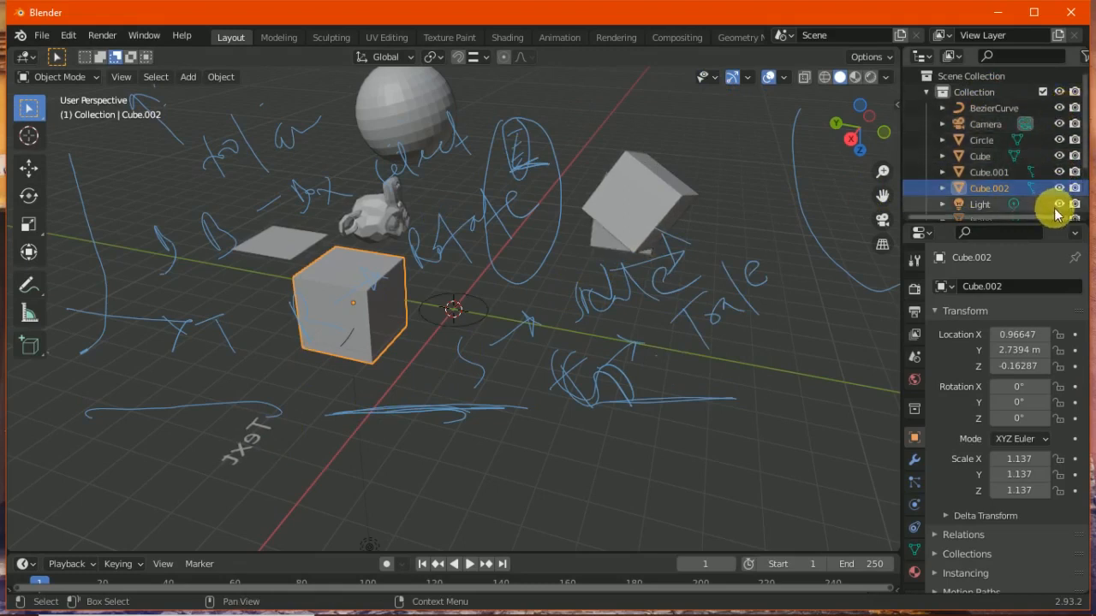
left_click(1061, 204)
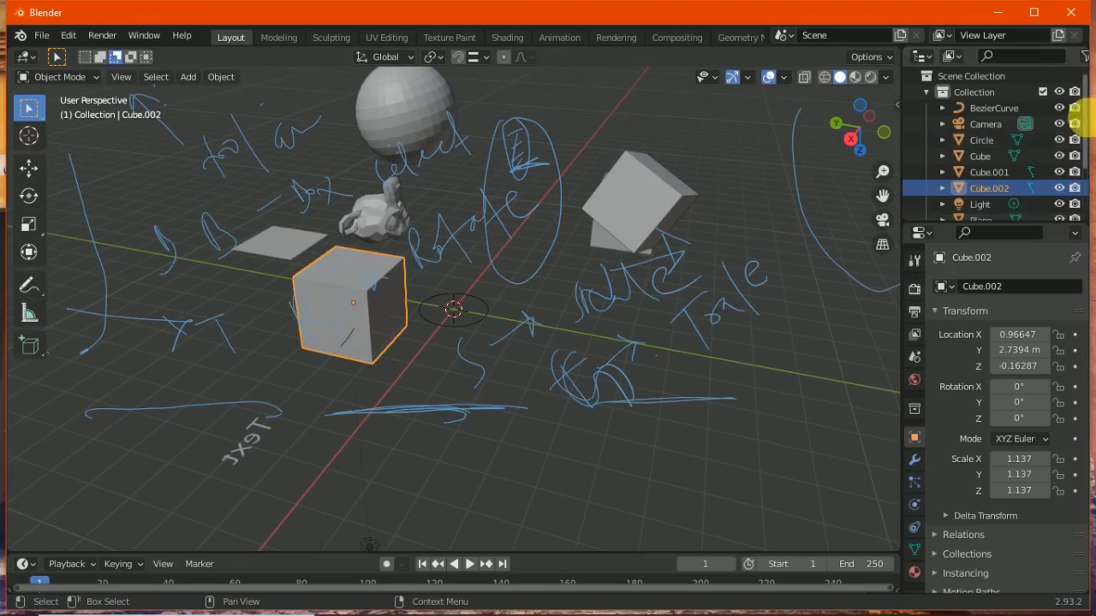
Hide and show Suzanne, the Sphere and the Text object one after another
scroll(1060, 203, "down", 3)
left_click(1059, 189)
left_click(1059, 190)
left_click(1060, 174)
left_click(1060, 174)
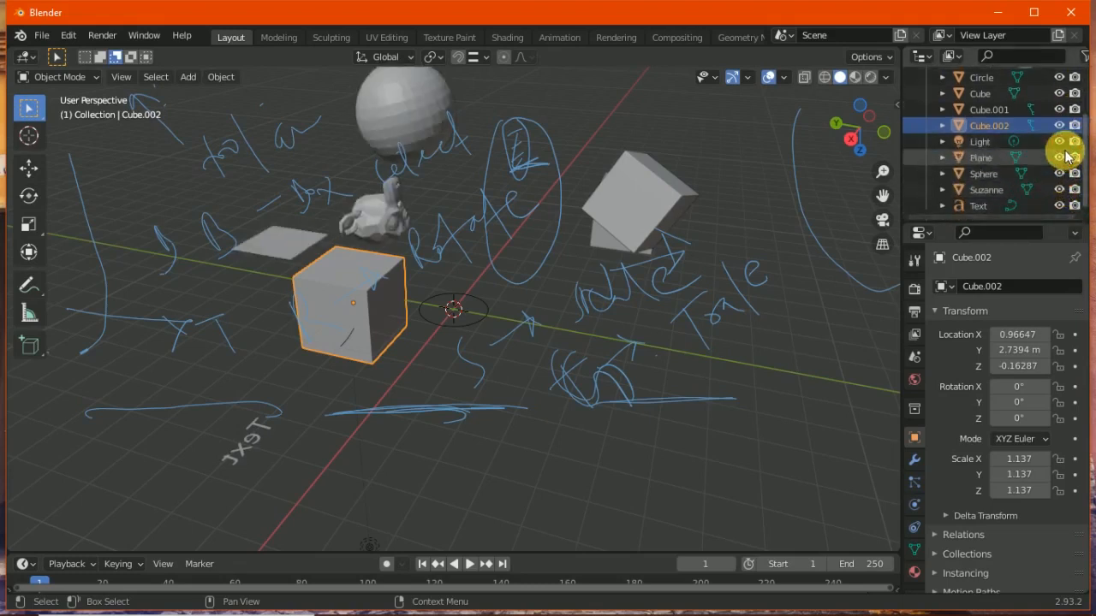
left_click(1059, 206)
left_click(1059, 206)
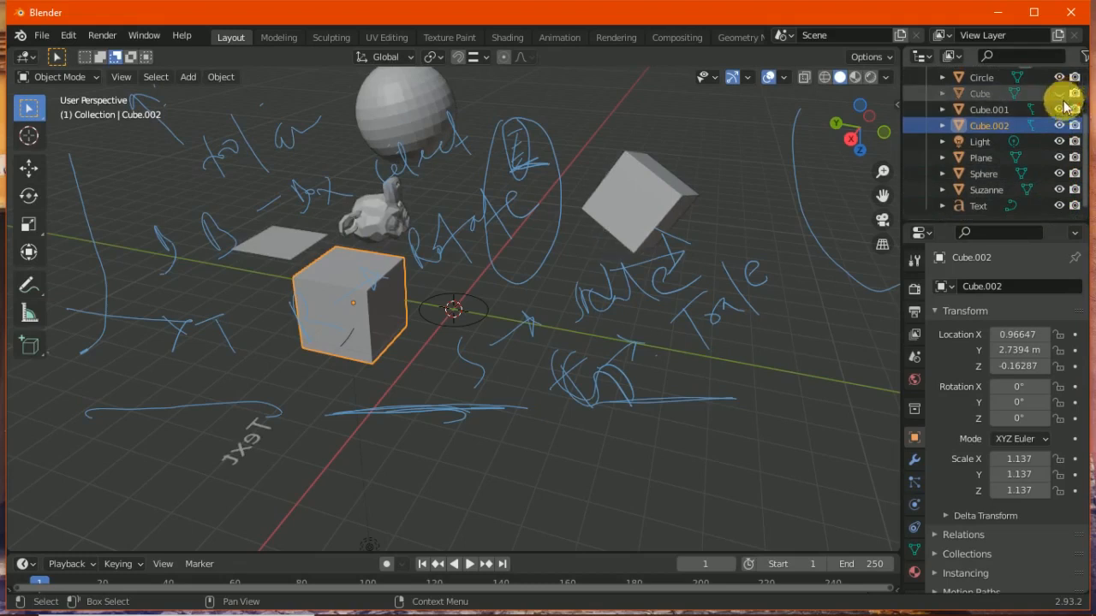
Toggle the visibility of Circle, Cube and Cube.001, leaving all three shown
left_click(1060, 109)
left_click(1063, 78)
left_click(1059, 96)
left_click(1059, 109)
left_click(1062, 79)
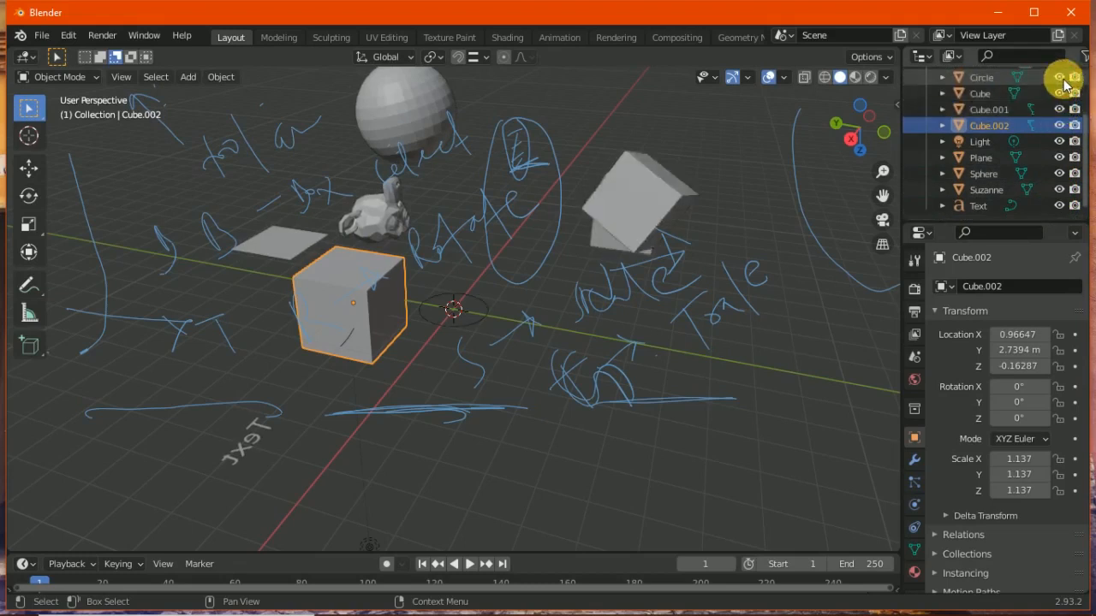
Handwrite the annotation "for Hiding" below the object types visibility control
left_click(704, 77)
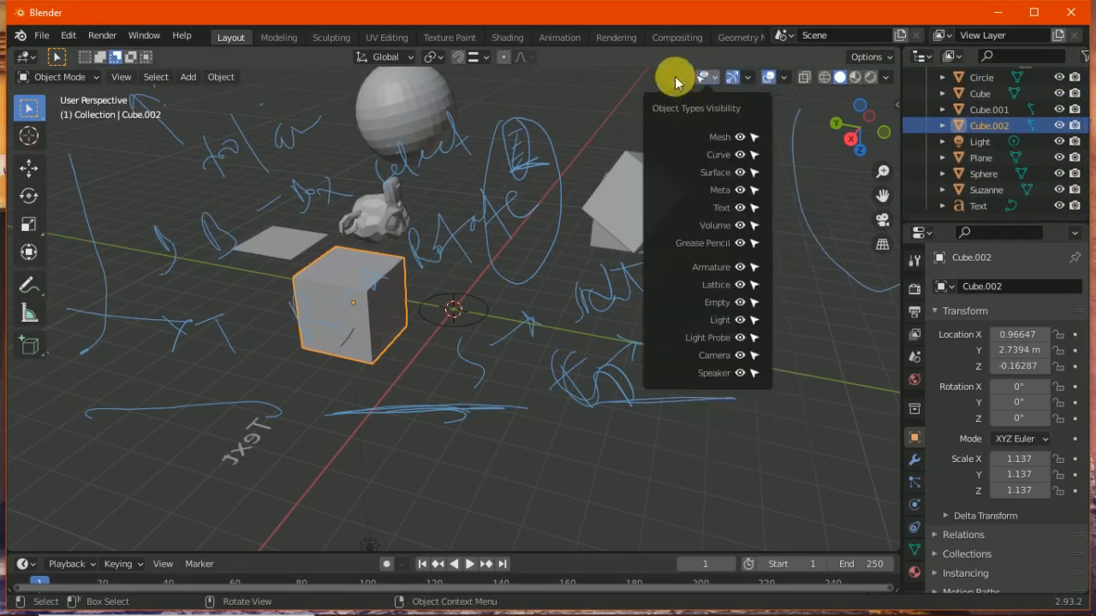
left_click(34, 286)
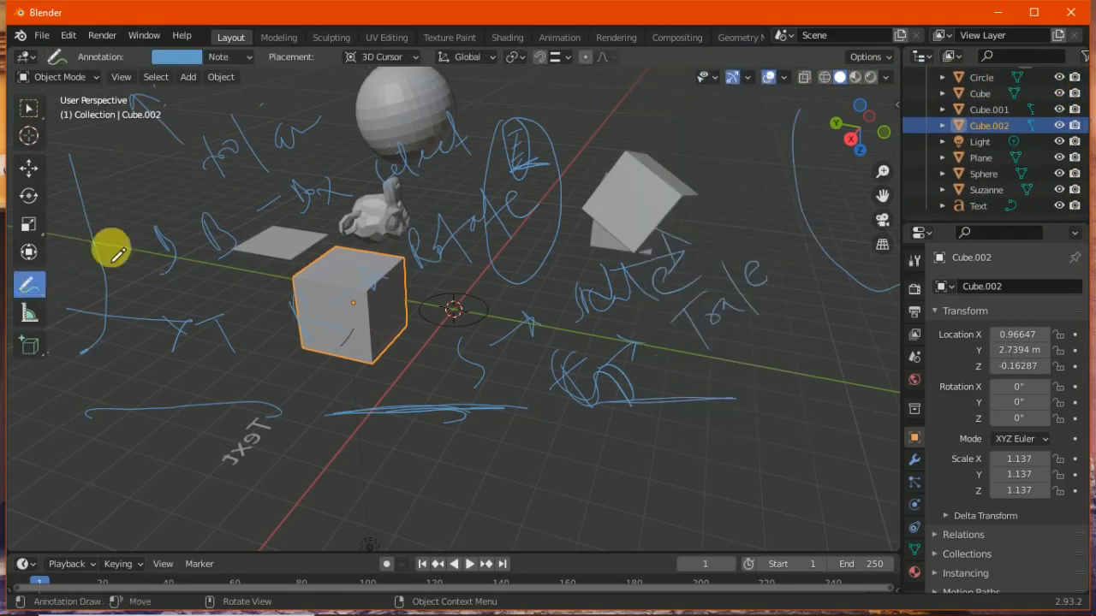
left_click_drag(705, 88, 719, 183)
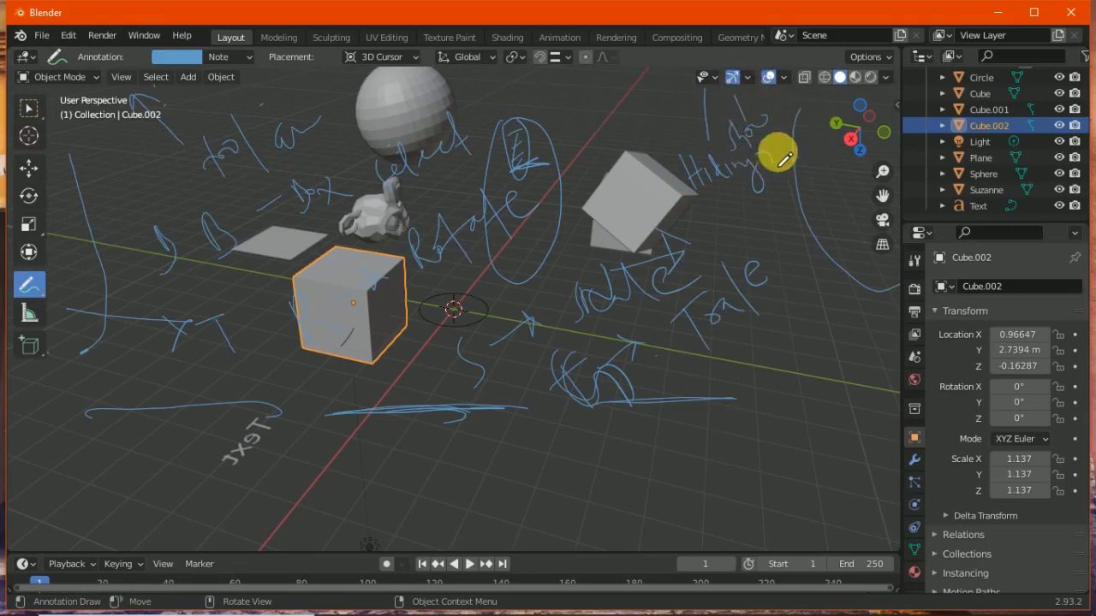
Draw a second curved annotation stroke beside the navigation gizmo, and toggle the viewport gizmos off and back on
mouse_move(837, 104)
left_mouse_down()
mouse_move(860, 281)
mouse_move(899, 296)
left_mouse_up()
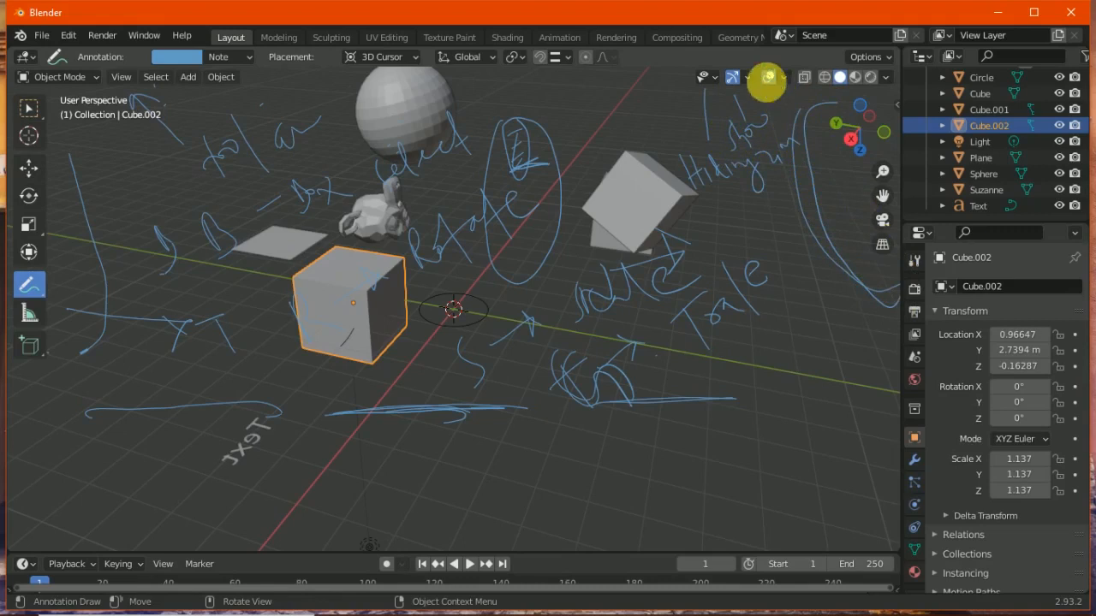
left_click(734, 79)
left_click(733, 79)
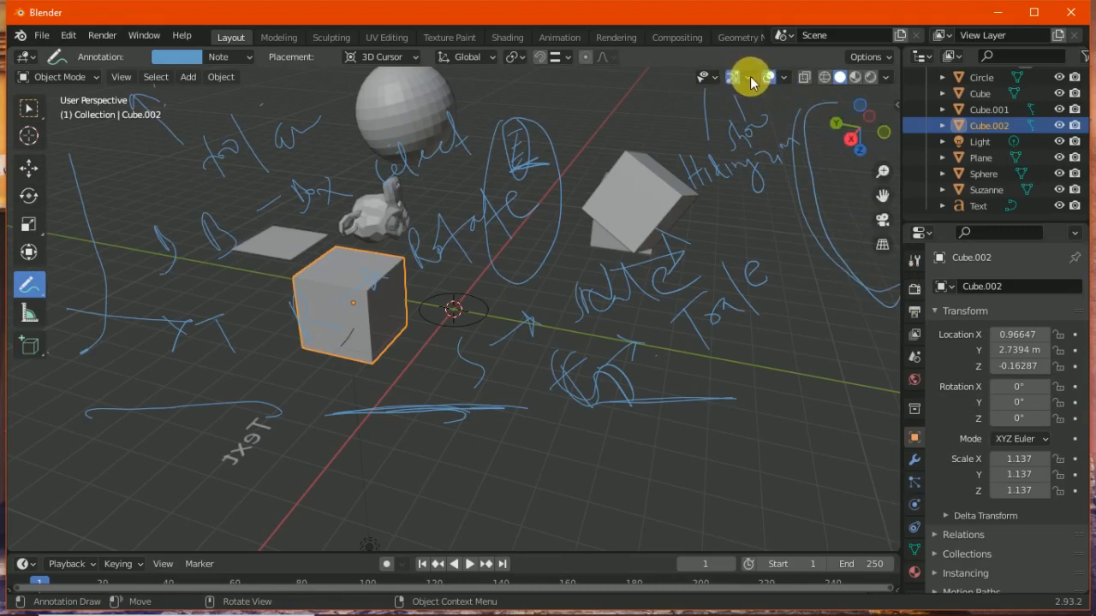
Toggle the Navigate and Active Tools viewport gizmos off and on, leaving both enabled
left_click(748, 79)
left_click(690, 133)
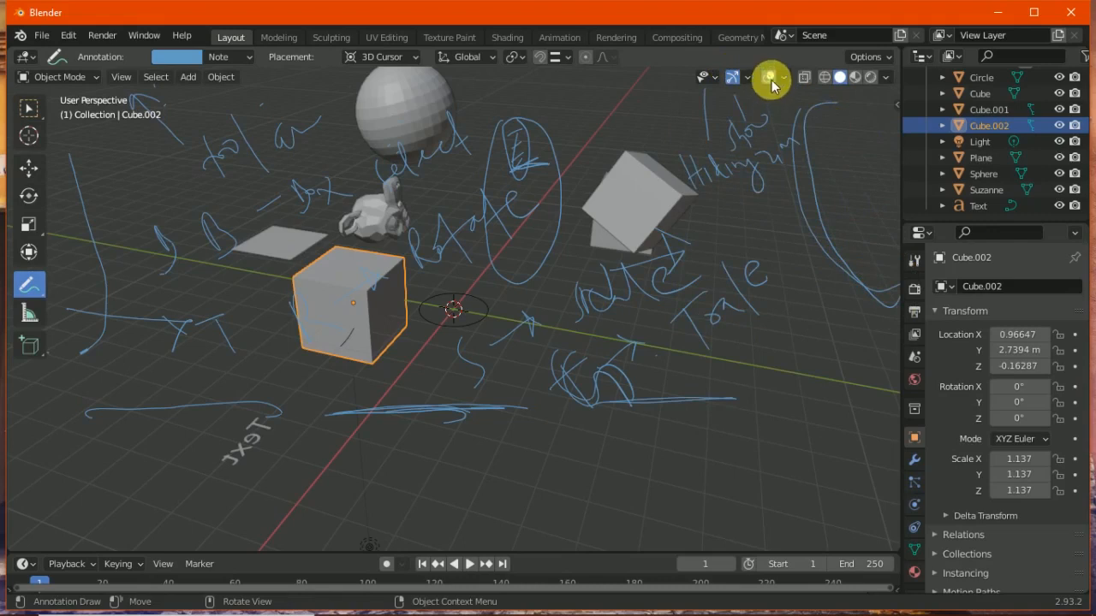
left_click(786, 78)
left_click(748, 78)
left_click(748, 79)
left_click(690, 133)
left_click(690, 151)
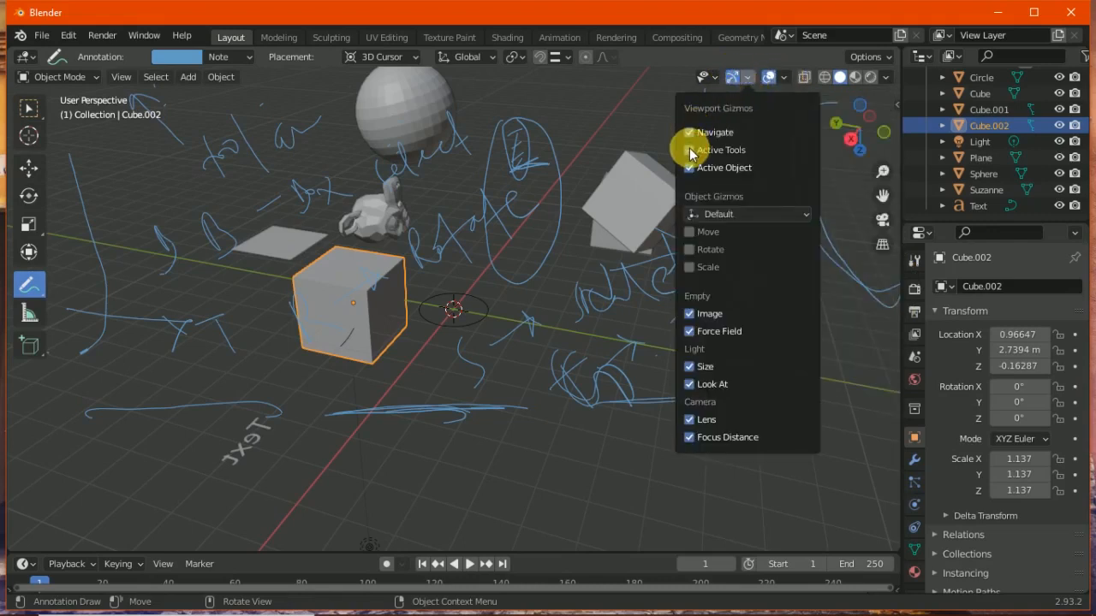
left_click(690, 151)
left_click(690, 150)
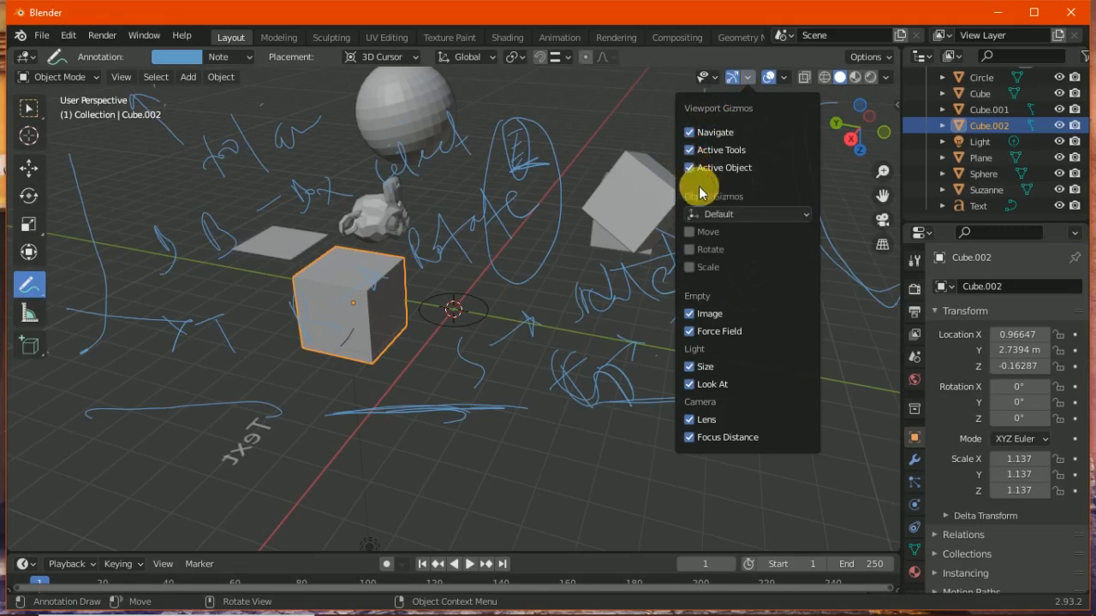
Enable the Move, Rotate and Scale object gizmos on Cube.002, toggling Rotate off and on to show its effect
left_click(690, 232)
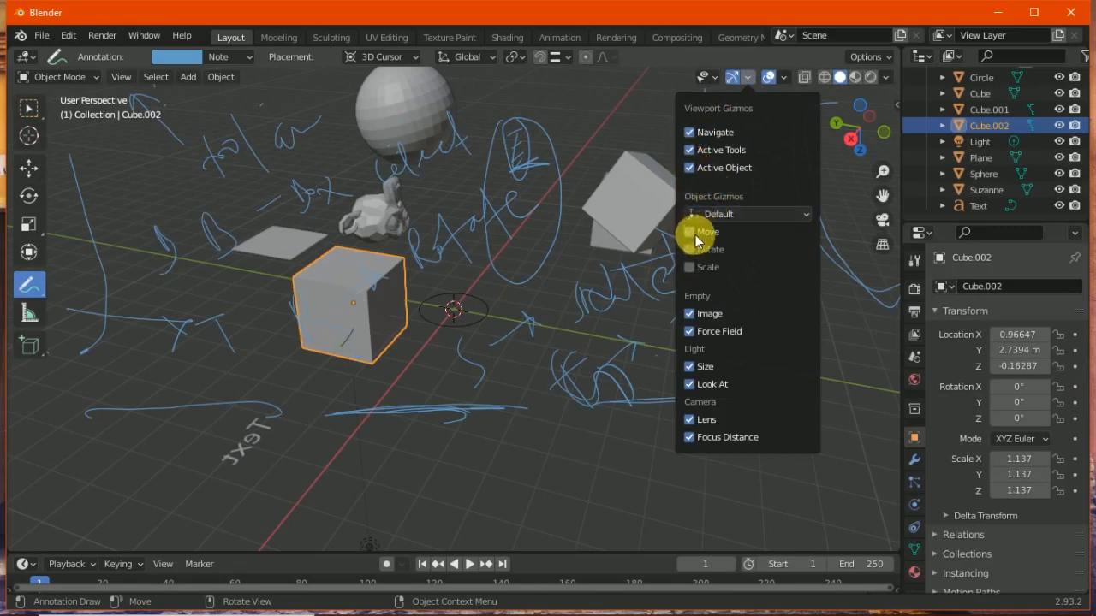
left_click(690, 249)
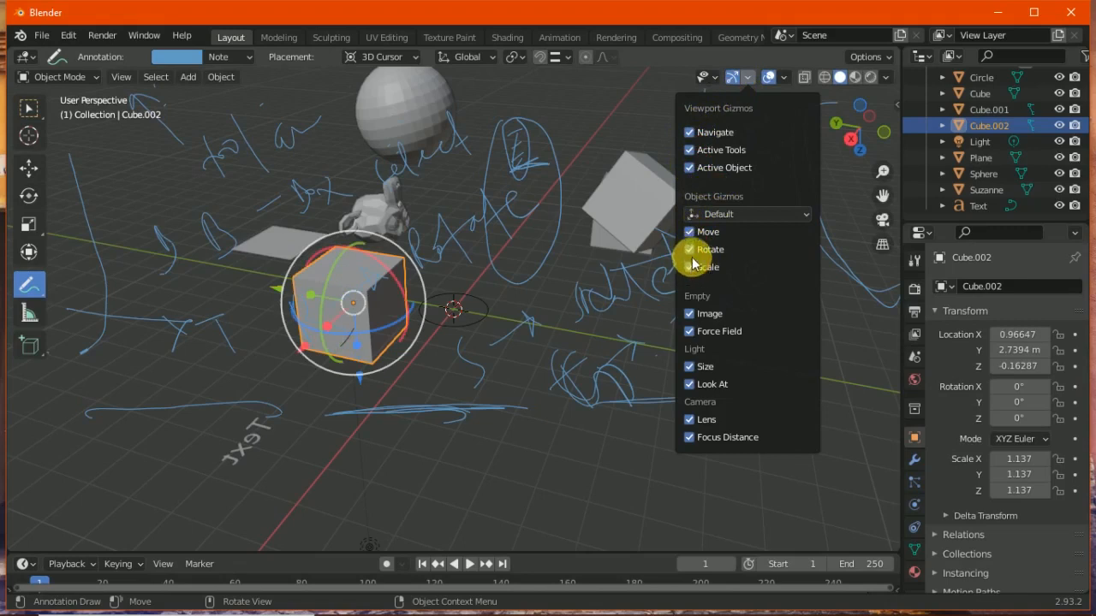
left_click(690, 250)
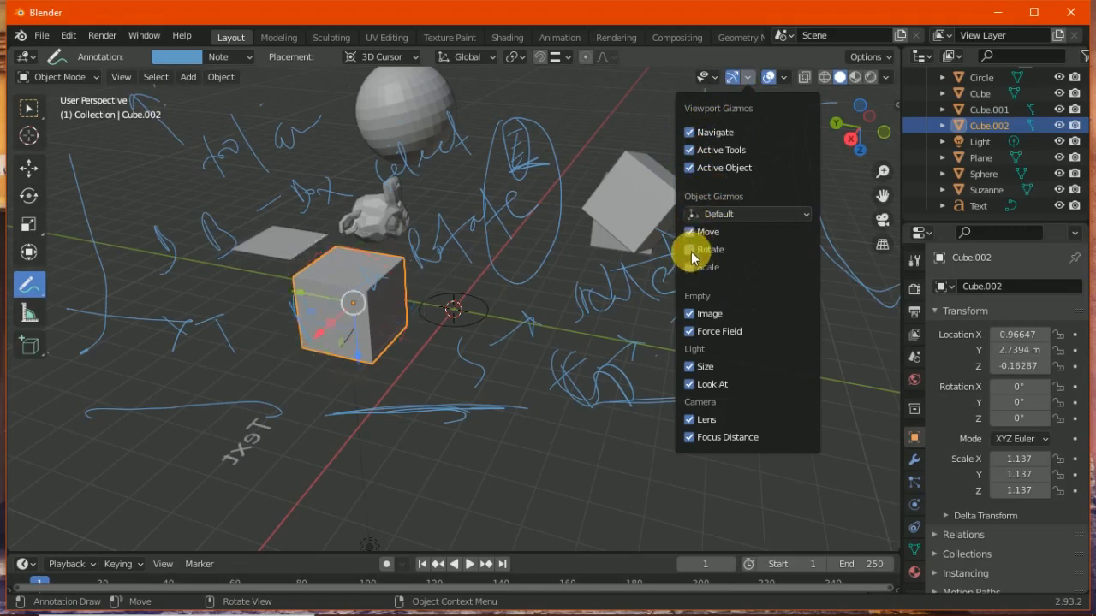
left_click(691, 251)
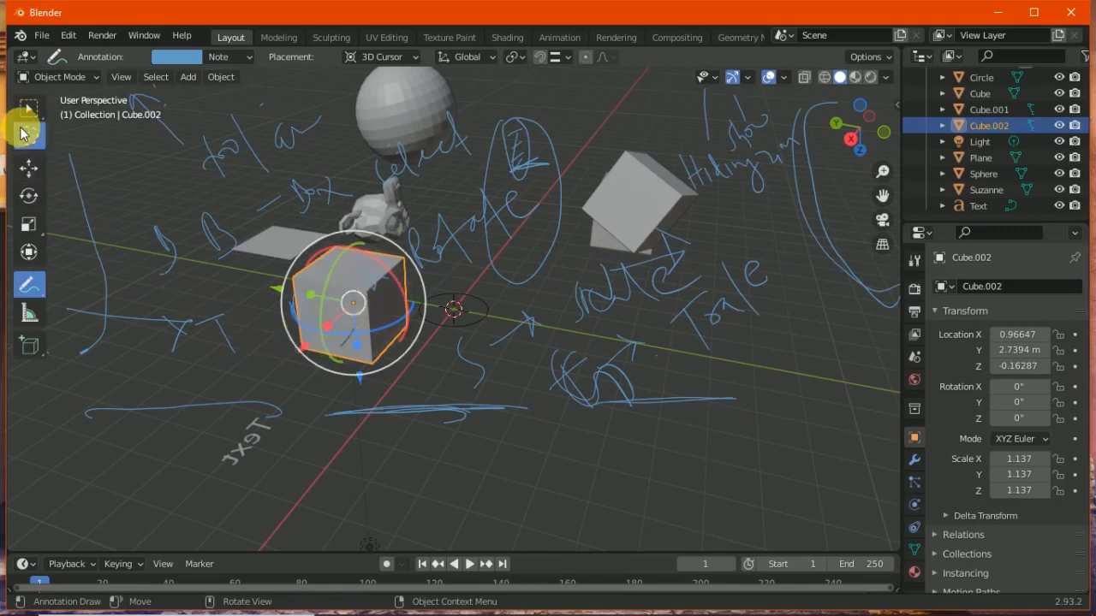
Switch through the Move, Rotate and Scale tools to compare their gizmos, ending on the Select Box tool
left_click(28, 108)
left_click(28, 168)
left_click(28, 195)
left_click(29, 224)
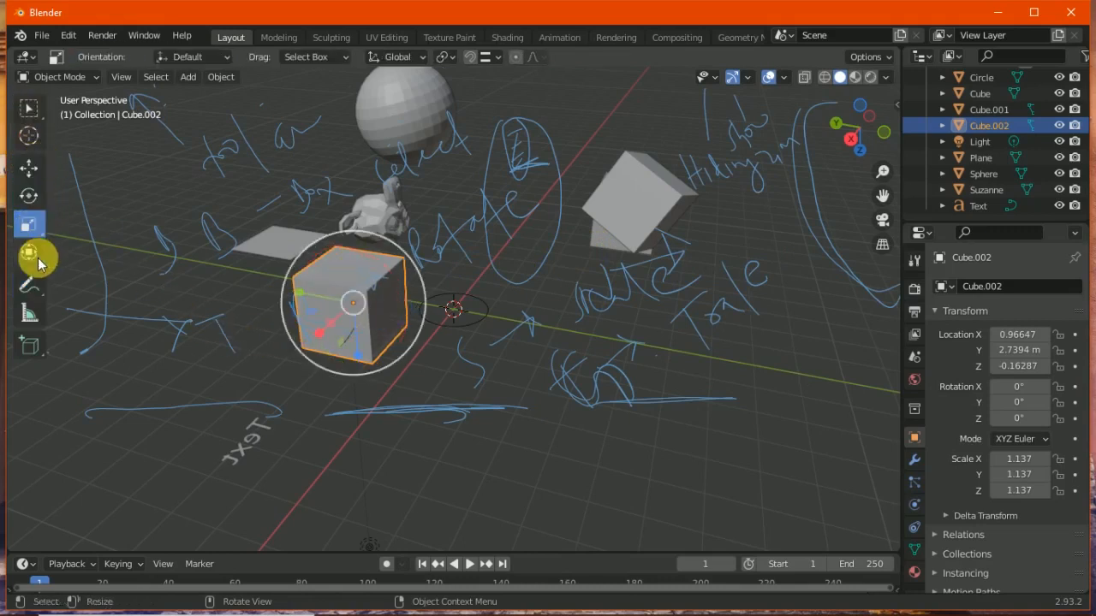
left_click(28, 108)
Transform Cube.002 with its gizmos to about X 1.34 m, Y 3.75 m, Z 0.44 m, scale 1.775 by 2.672, with a slight rotation
left_click_drag(306, 302, 322, 323)
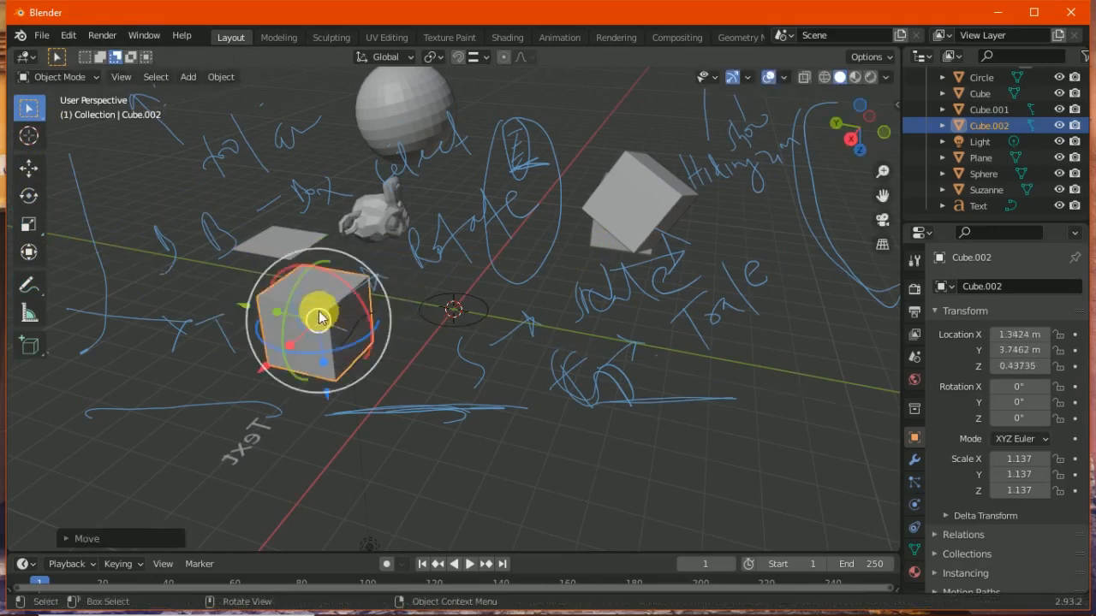
key("s")
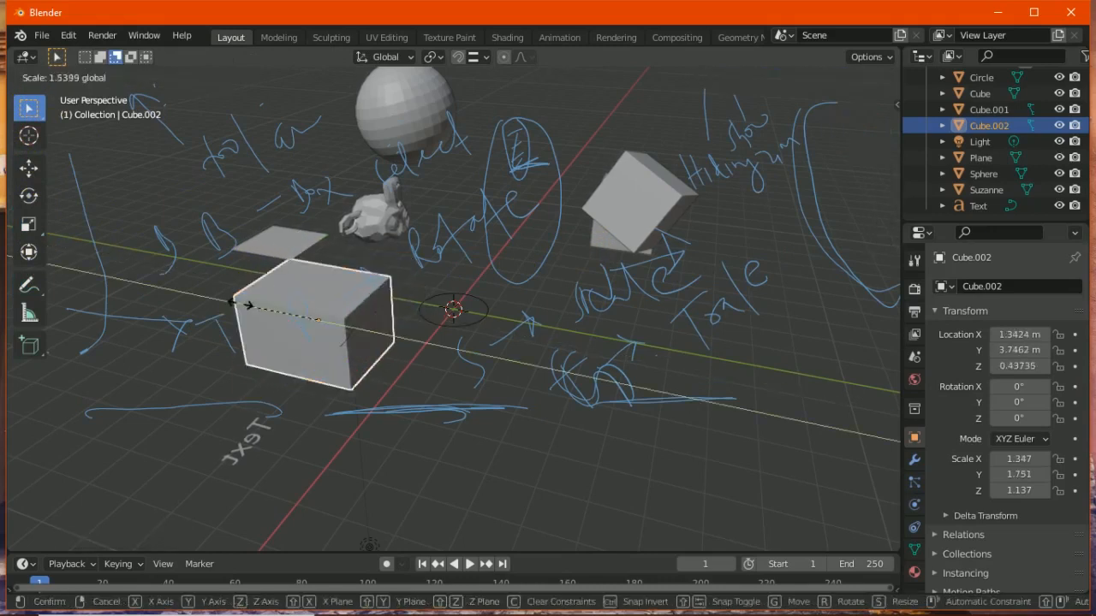
left_click_drag(245, 305, 208, 298)
left_click_drag(291, 348, 280, 359)
left_click_drag(280, 365, 281, 368)
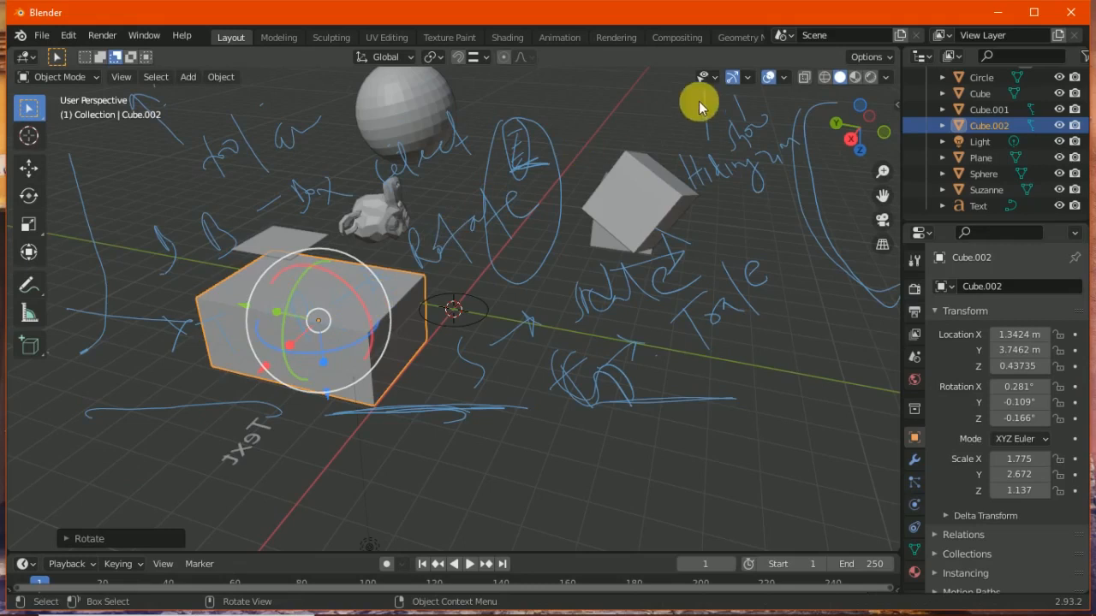
Turn off the Move, Rotate and Scale object gizmos and check the camera gizmo options
left_click(748, 78)
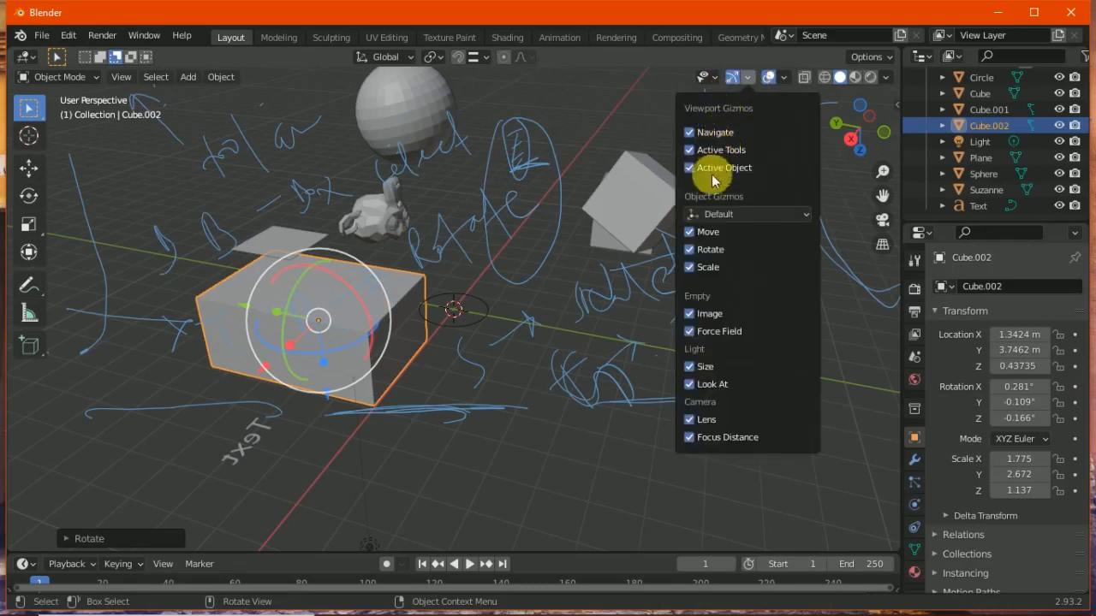
left_click_drag(690, 238, 705, 274)
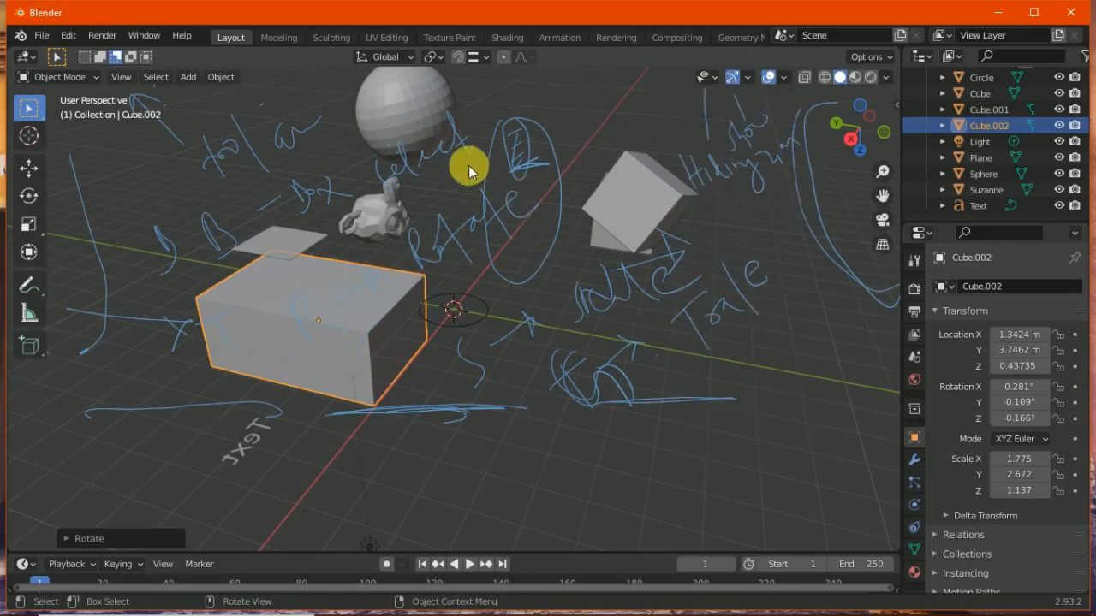
left_click(747, 77)
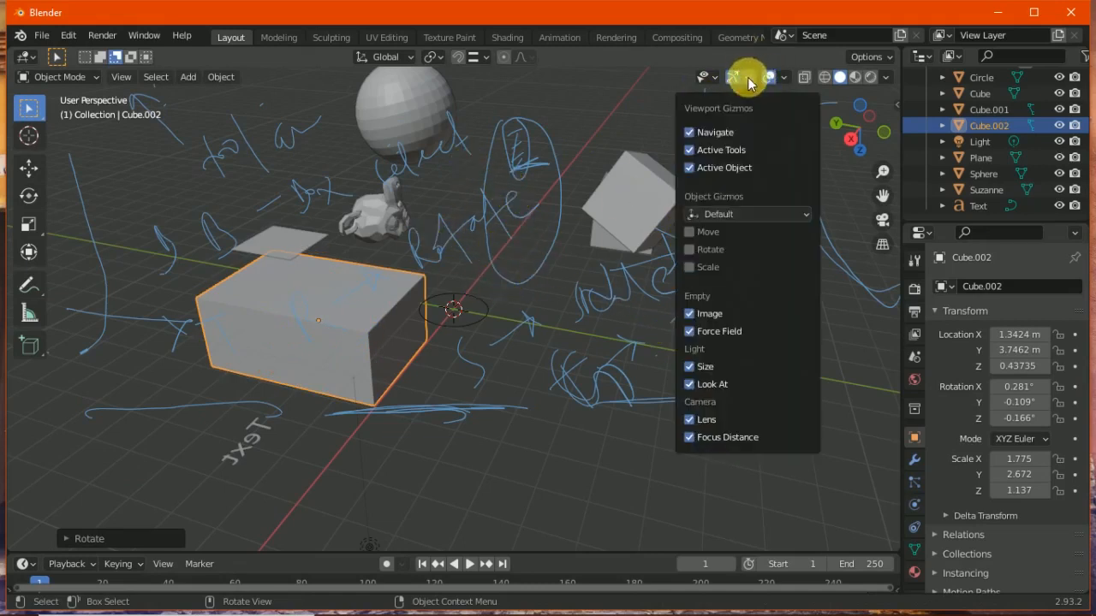
mouse_move(690, 238)
left_mouse_down()
mouse_move(690, 264)
mouse_move(693, 237)
left_mouse_up()
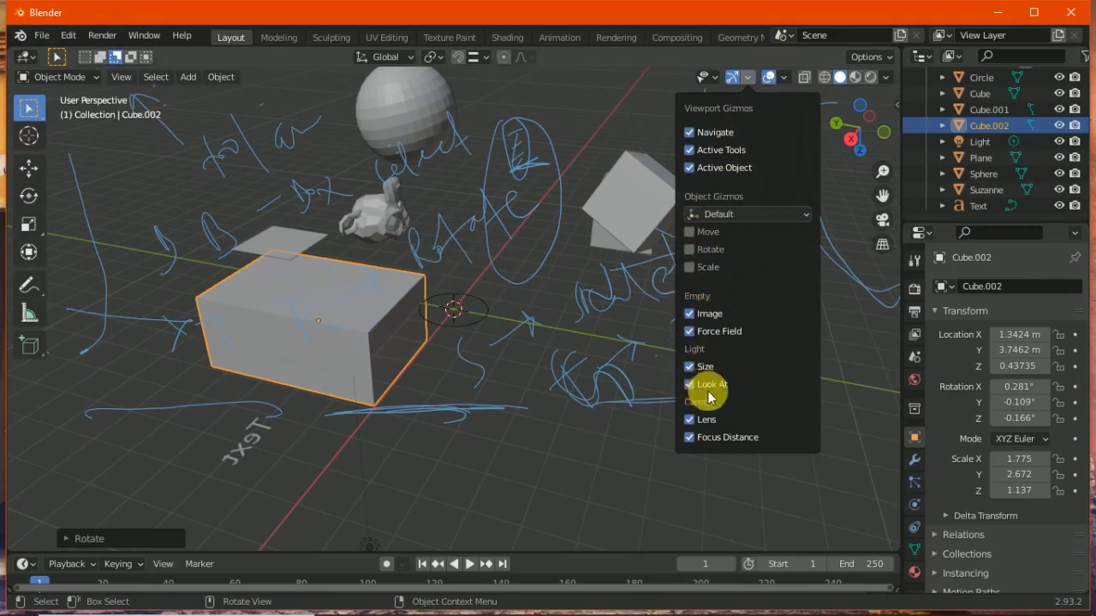
left_click(692, 423)
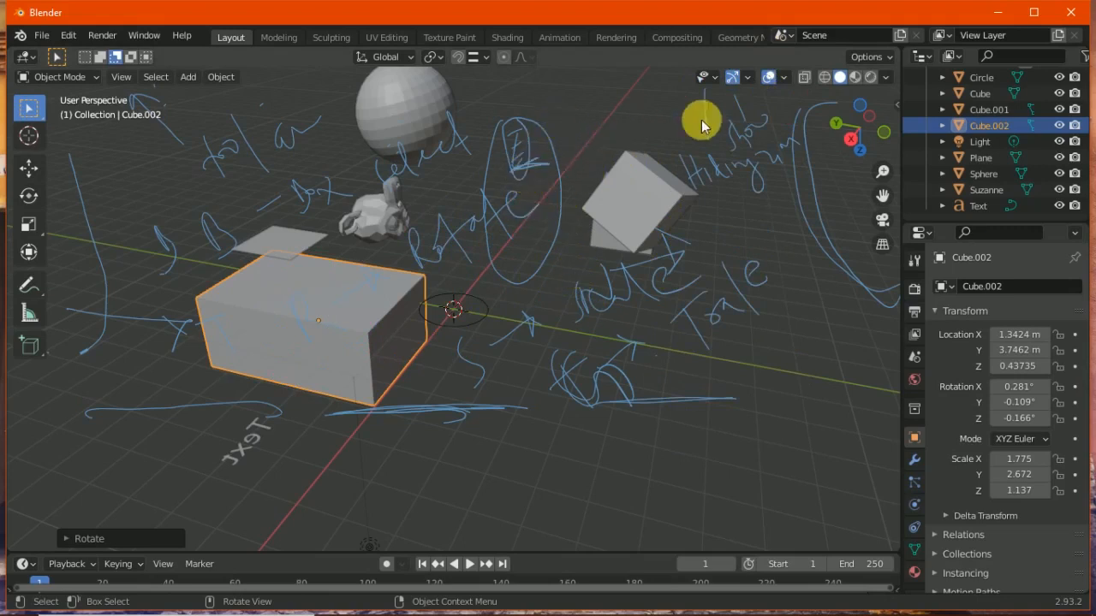
Review the orientation choices for the object gizmos and keep Default
left_click(751, 78)
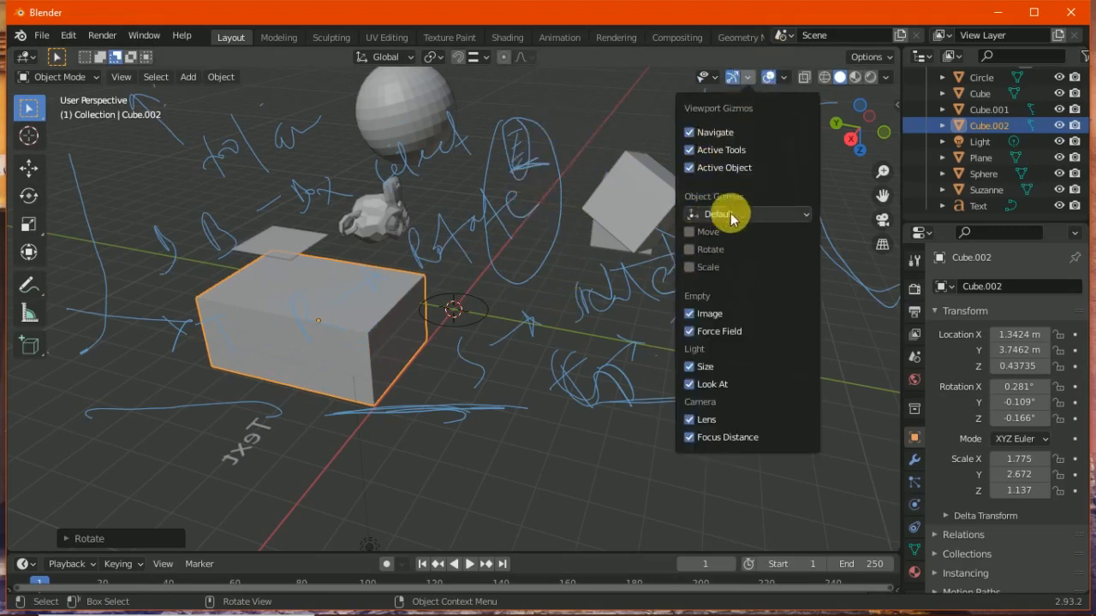
left_click(728, 214)
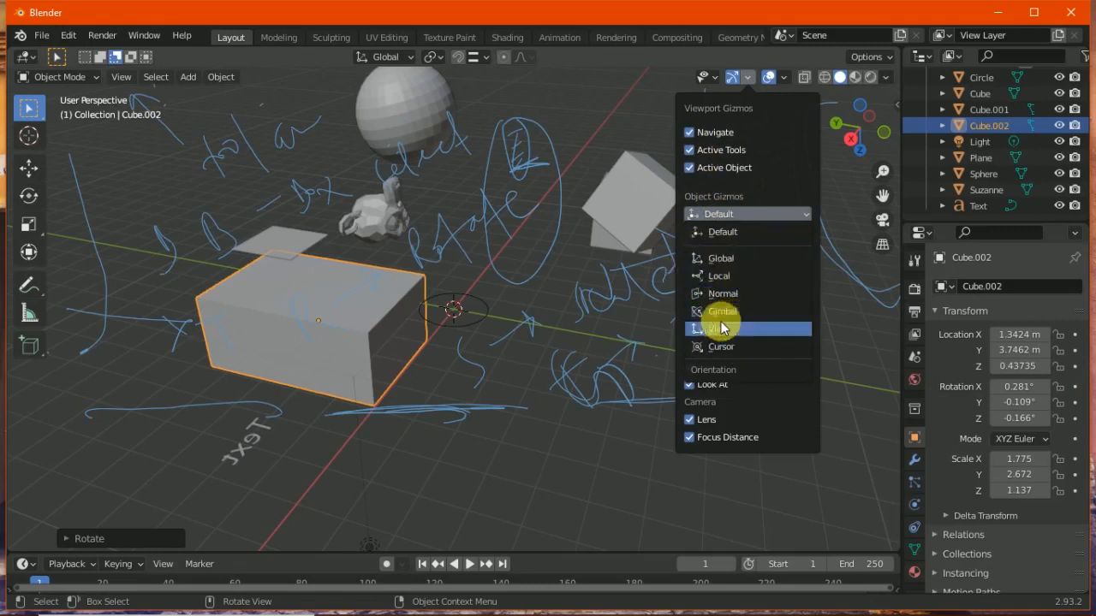
left_click(739, 232)
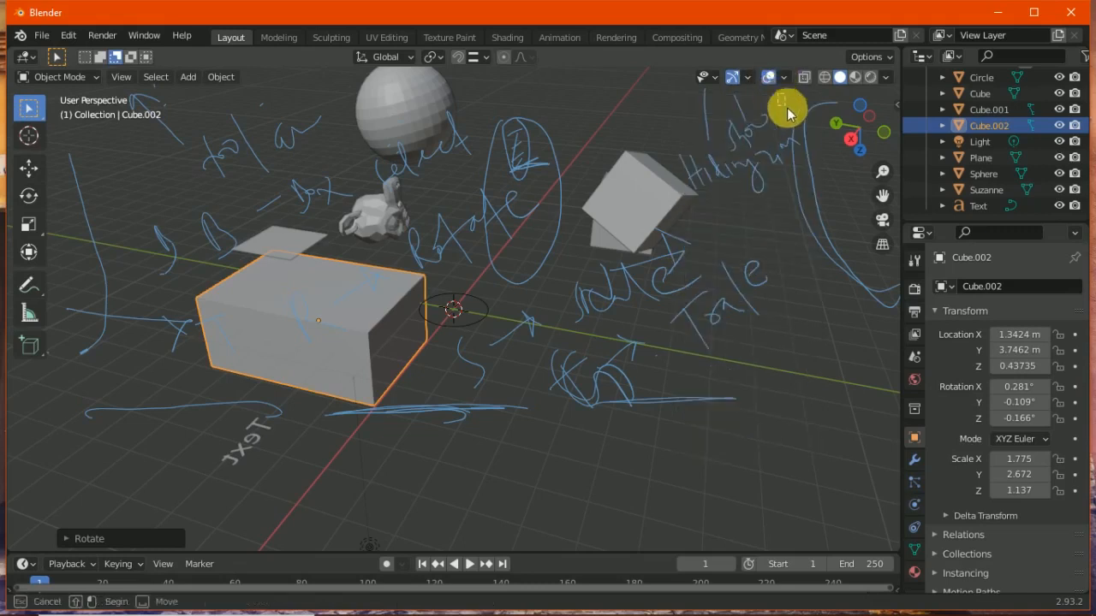
Annotate the viewport overlays control with a freehand line leading to a circled handwritten "overlay" label
left_click(30, 284)
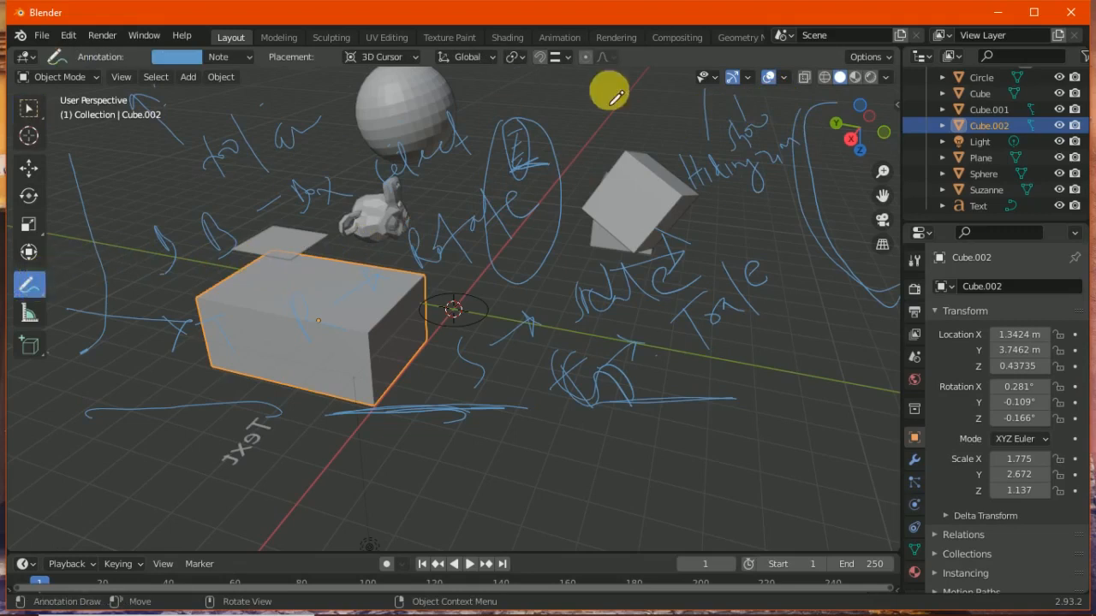
mouse_move(774, 101)
left_mouse_down()
mouse_move(795, 225)
mouse_move(790, 374)
mouse_move(856, 392)
mouse_move(753, 374)
mouse_move(789, 355)
left_mouse_up()
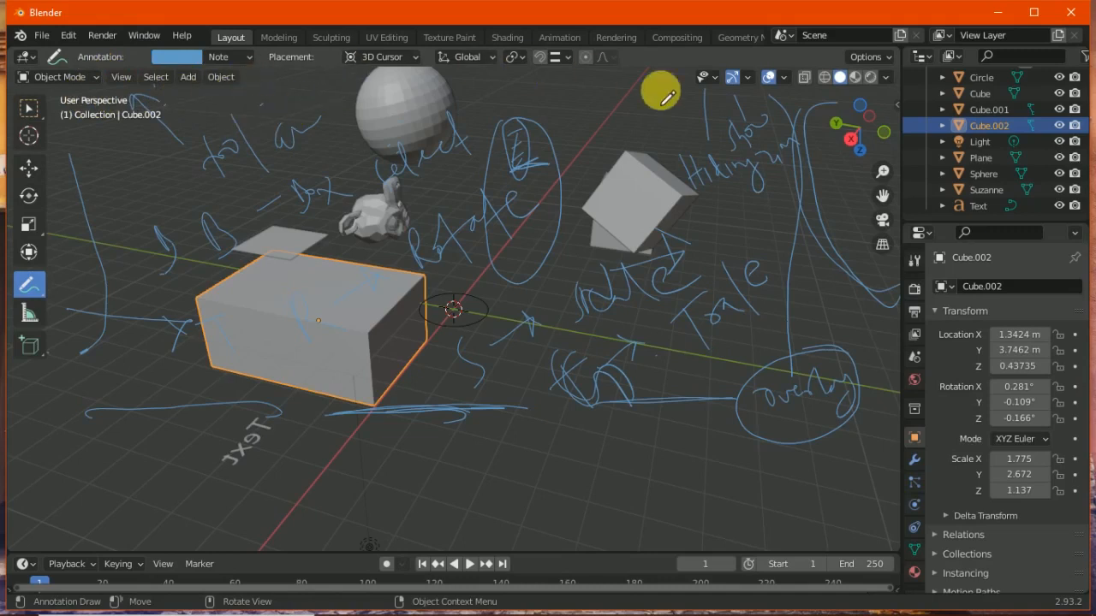
Toggle all viewport overlays off and on to compare the scene with and without them
left_click(784, 79)
left_click(769, 77)
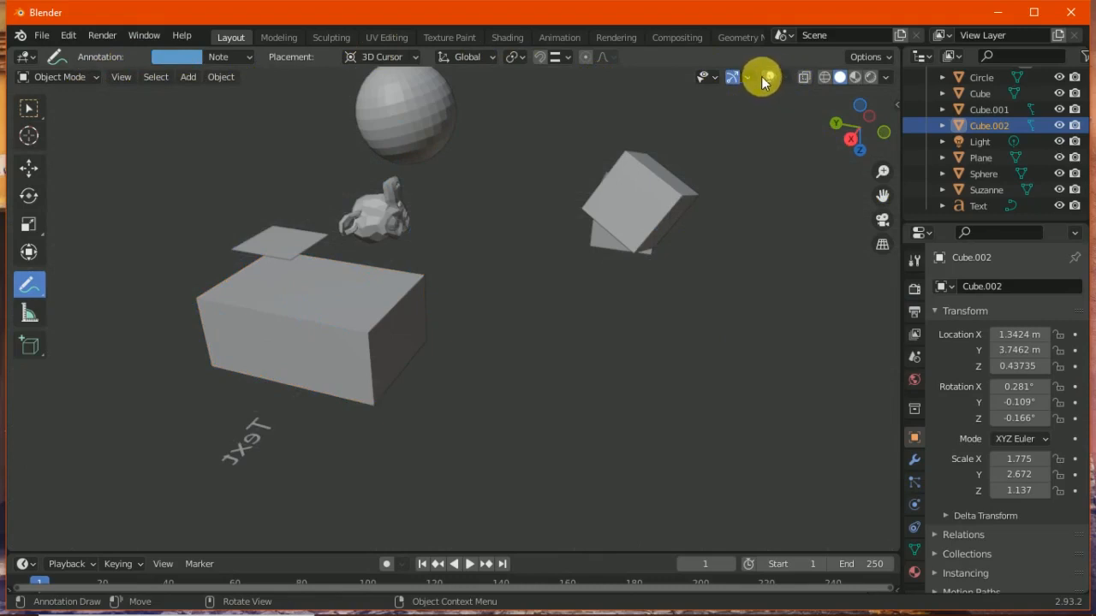
left_click(771, 77)
left_click(770, 76)
left_click(771, 76)
left_click(770, 77)
left_click(771, 77)
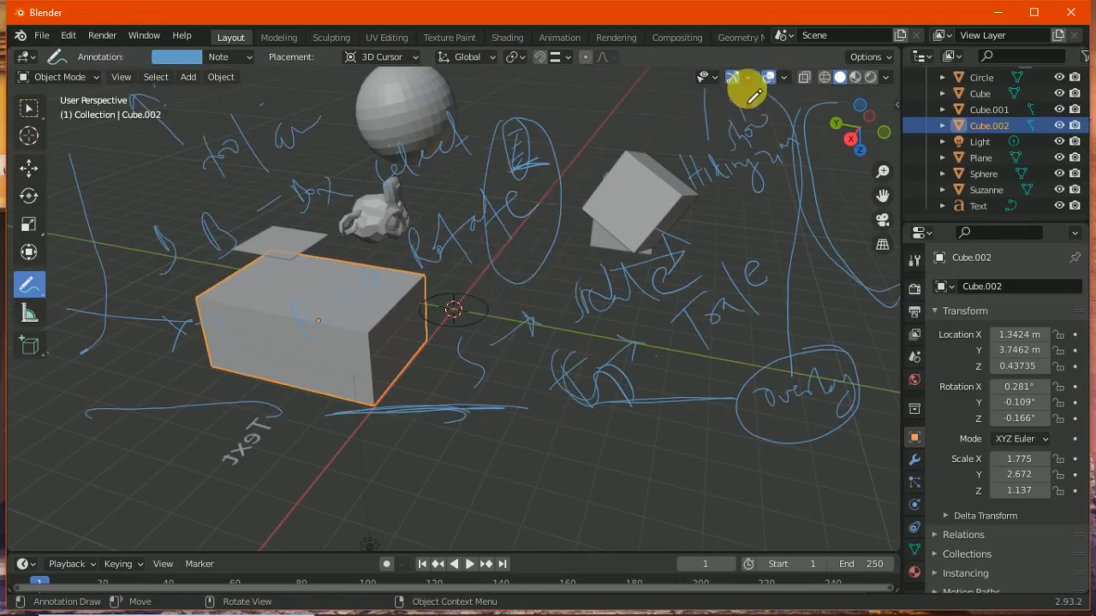
left_click(771, 78)
left_click(771, 78)
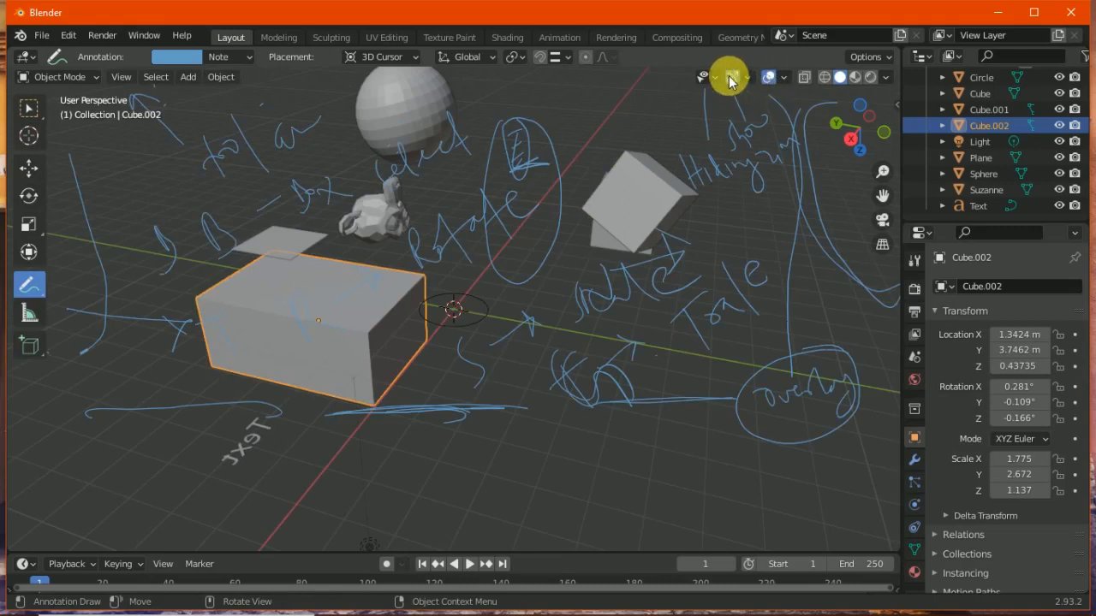
Toggle the viewport gizmos off and on, and hide and show the Mesh object type again
left_click(732, 78)
left_click(734, 81)
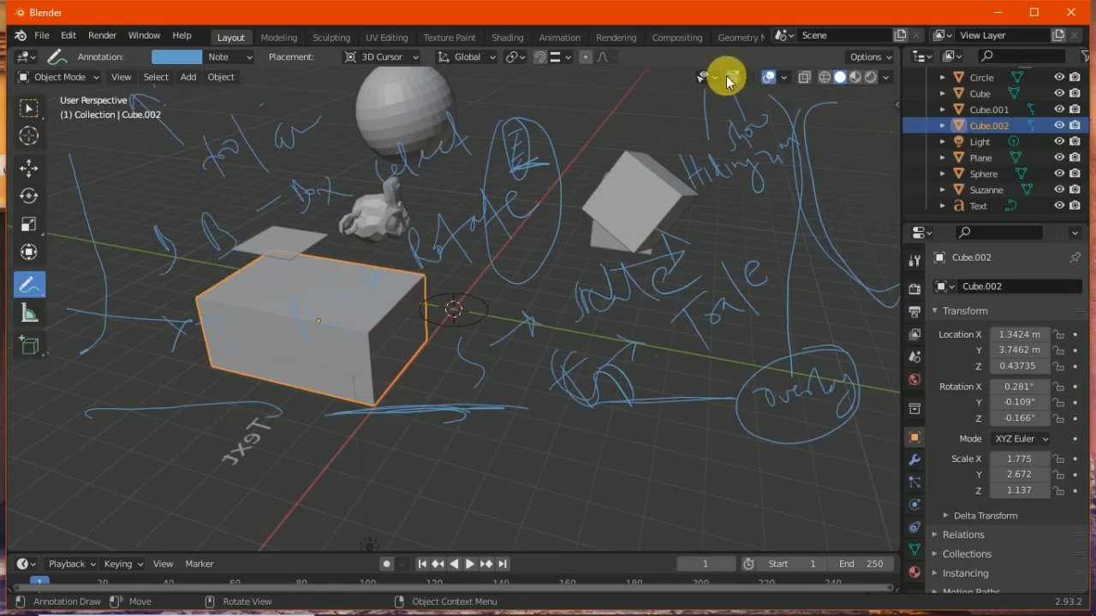
left_click(704, 78)
left_click(739, 137)
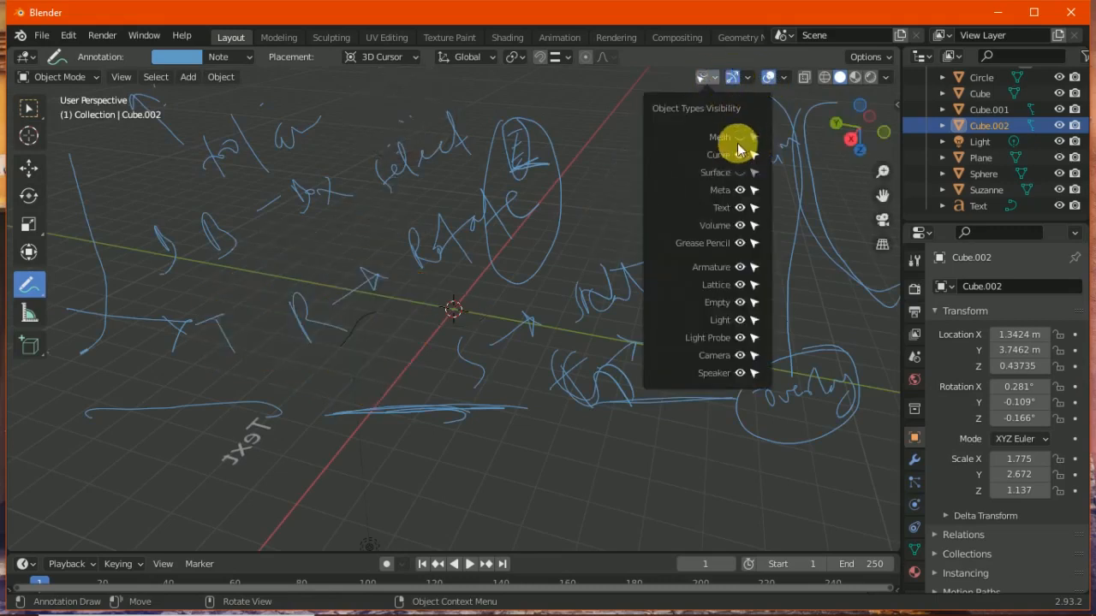
left_click(740, 137)
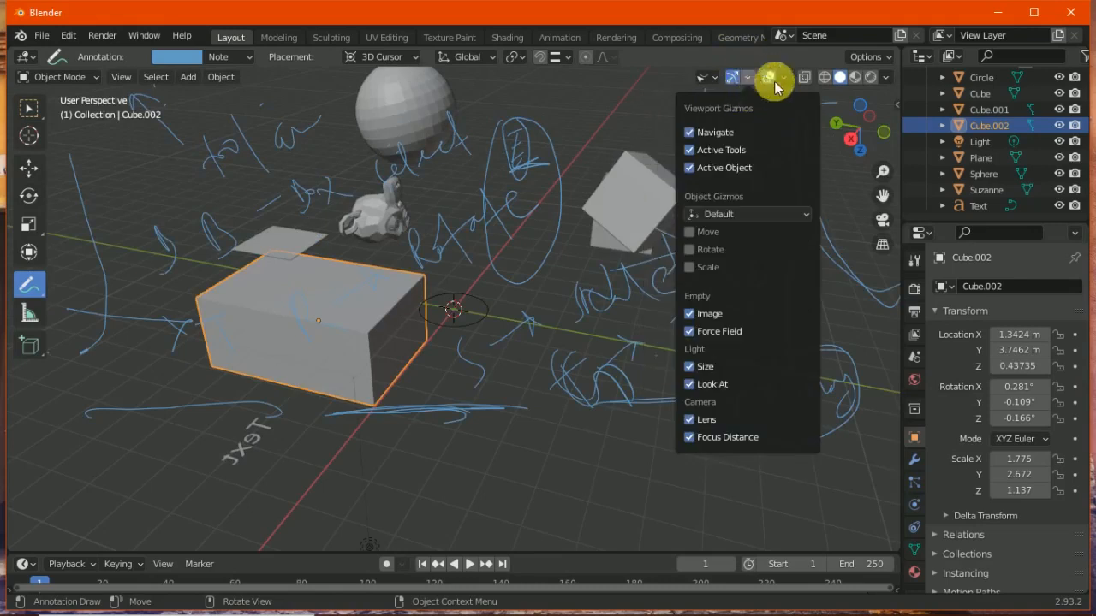
Hide the grid floor in the viewport overlays and show it again
left_click(790, 78)
left_click(789, 80)
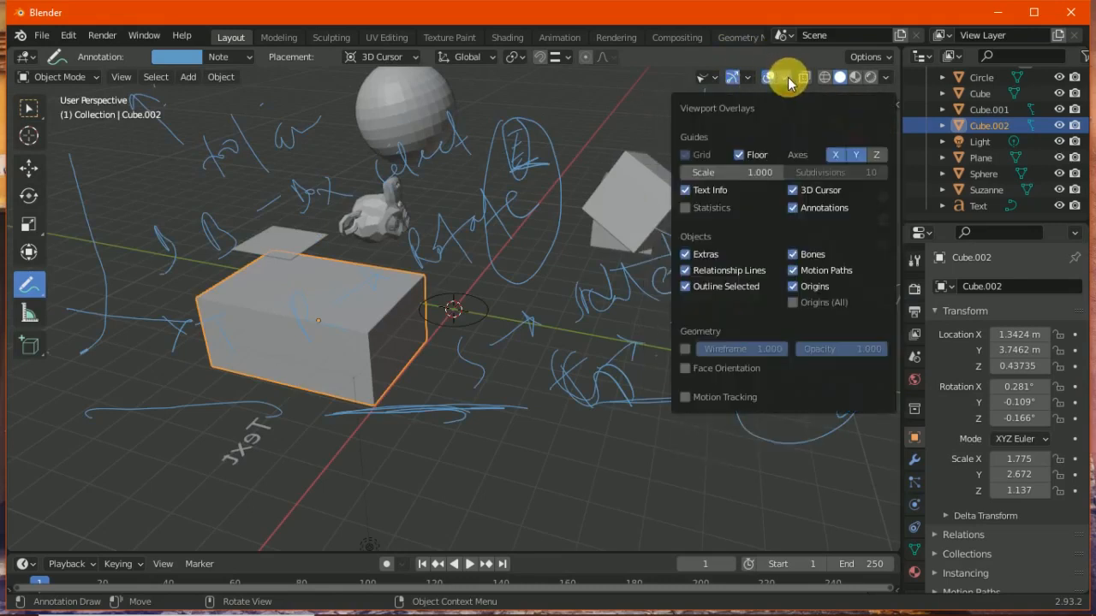
left_click(739, 155)
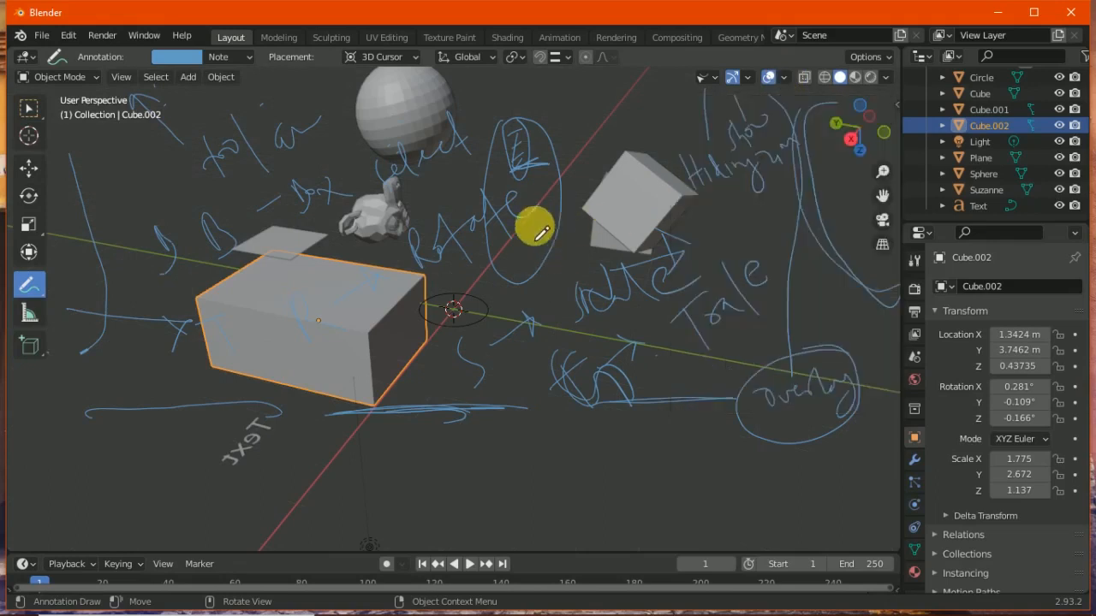
left_click(783, 77)
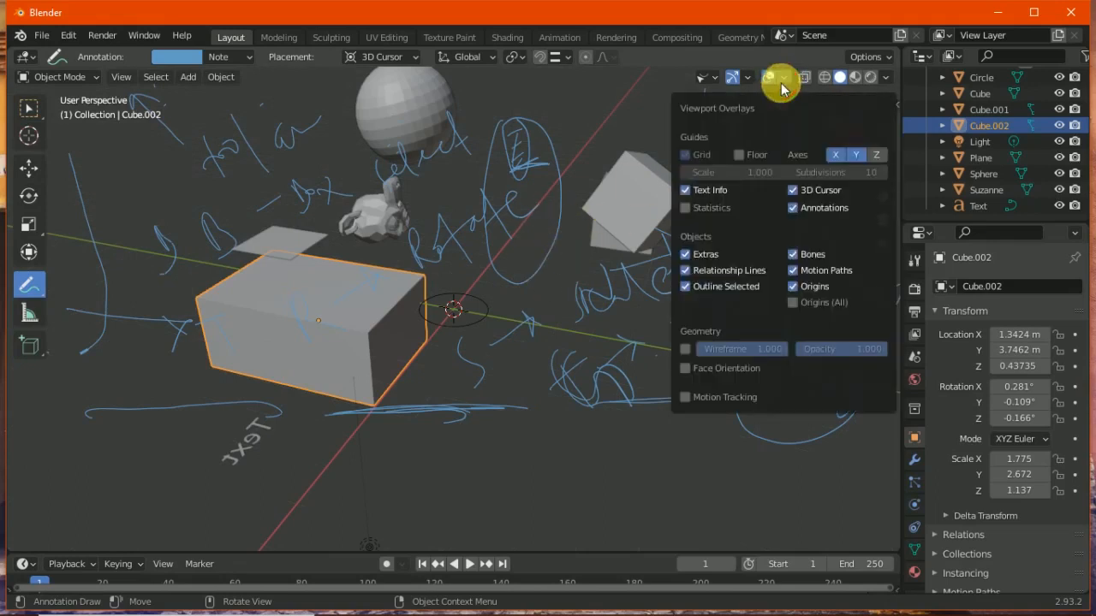
left_click(739, 155)
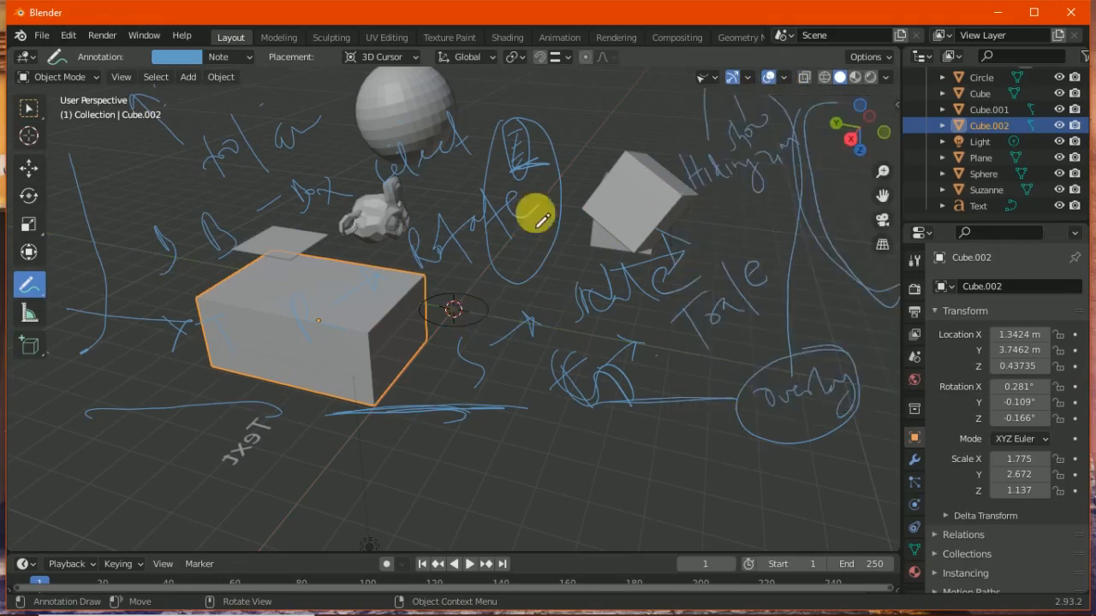
Display the X, Y and Z axes in the viewport and set the grid scale to 1.124 with 93 subdivisions
left_click(793, 77)
left_click(835, 154)
left_click(856, 154)
left_click(876, 155)
left_click_drag(770, 175, 850, 178)
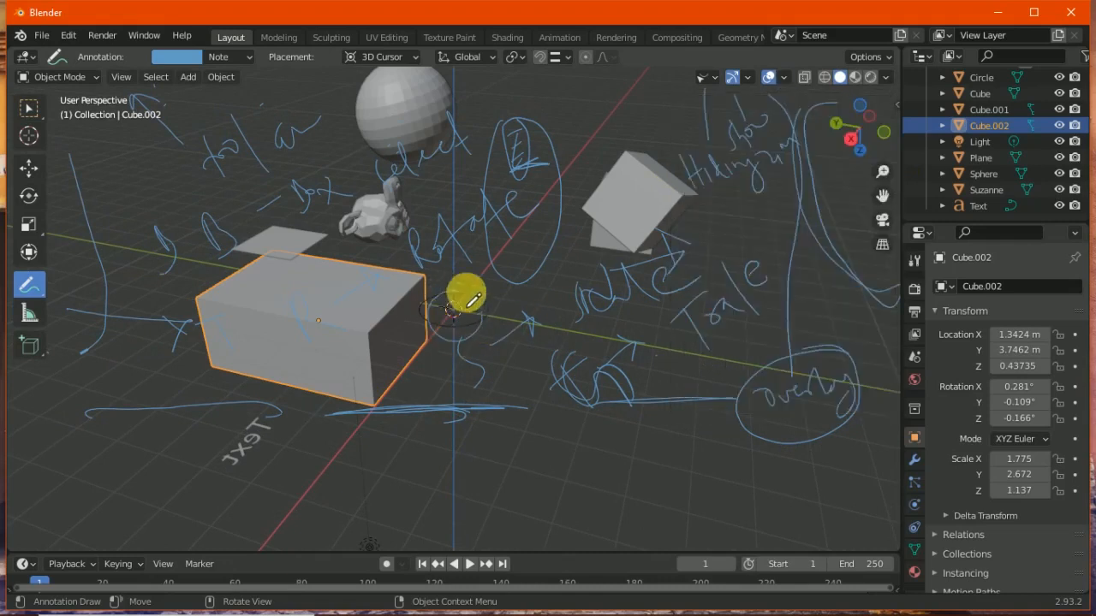
Toggle the annotations overlay off and on, and enable the scene statistics overlay
left_click(784, 77)
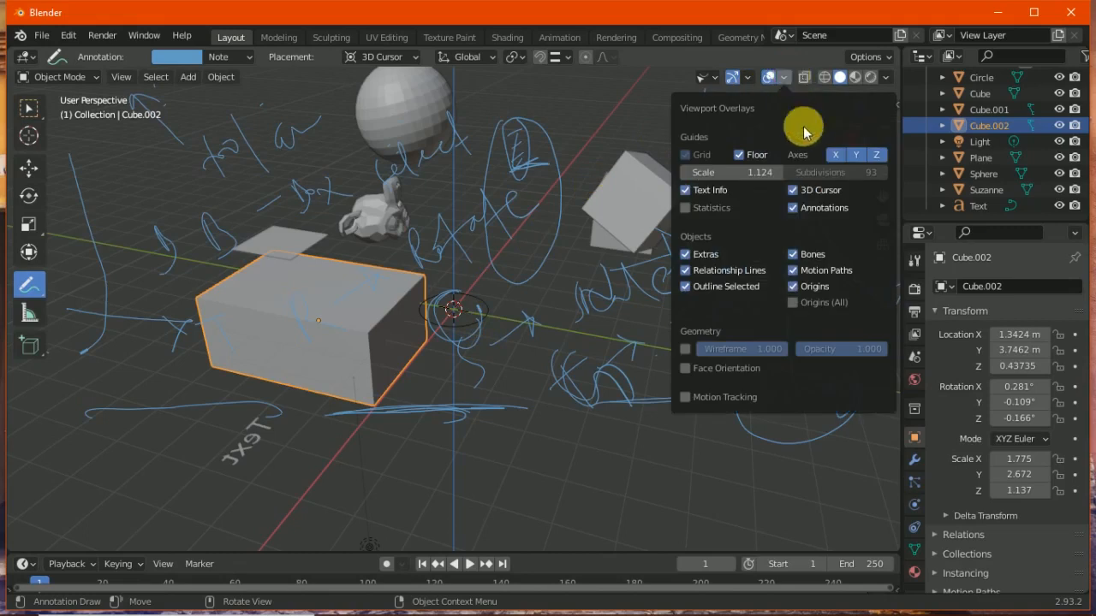
left_click(796, 207)
left_click(797, 208)
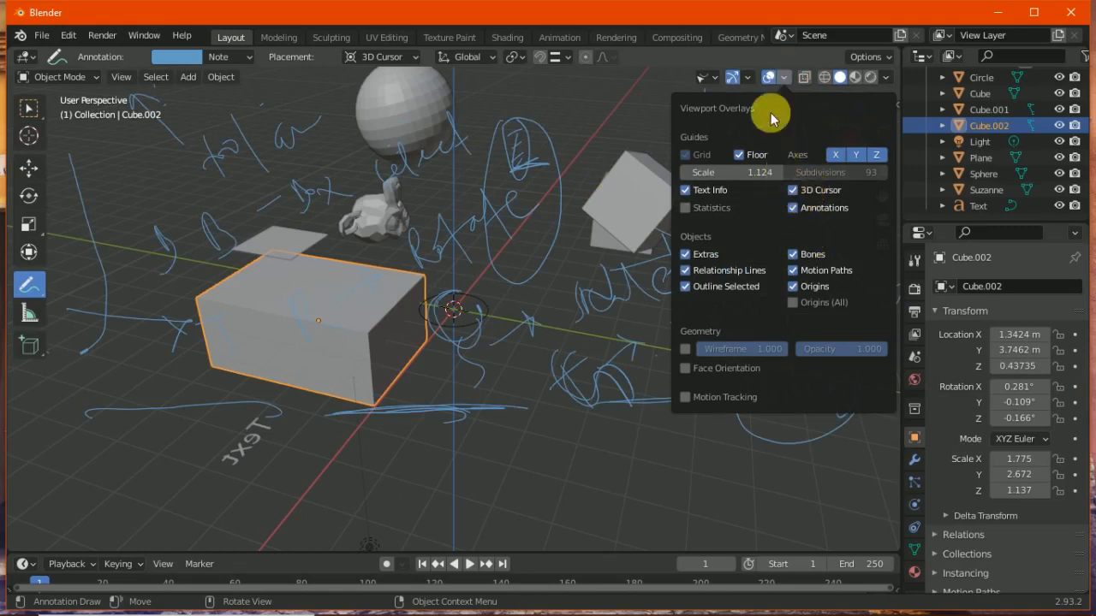
left_click(688, 210)
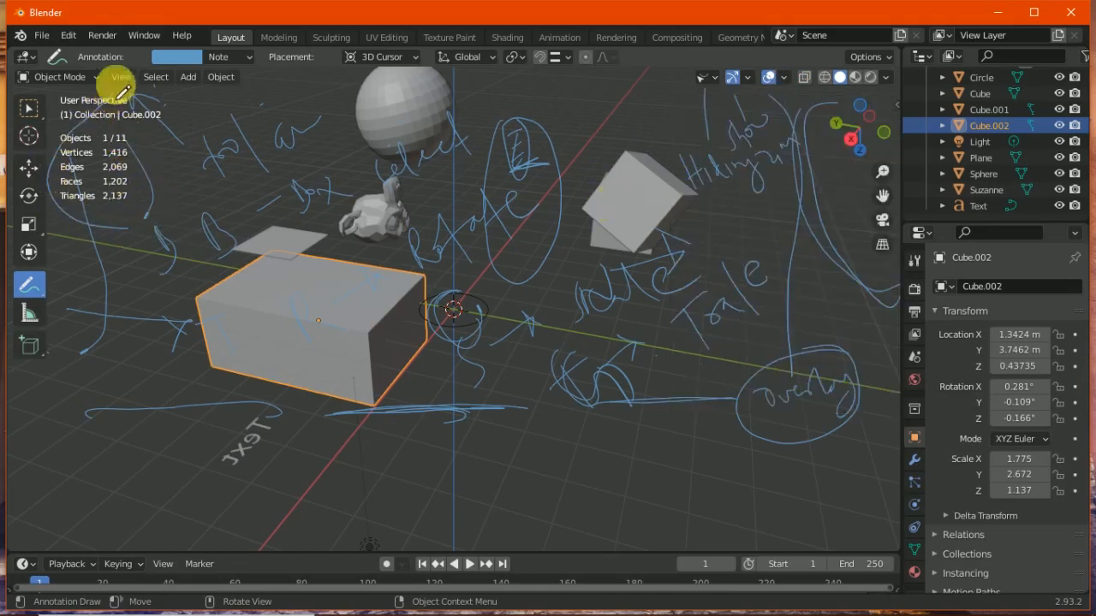
Try toggling the Extras and Outline Selected overlays, and enable the Wireframe overlay on the geometry
left_click(783, 78)
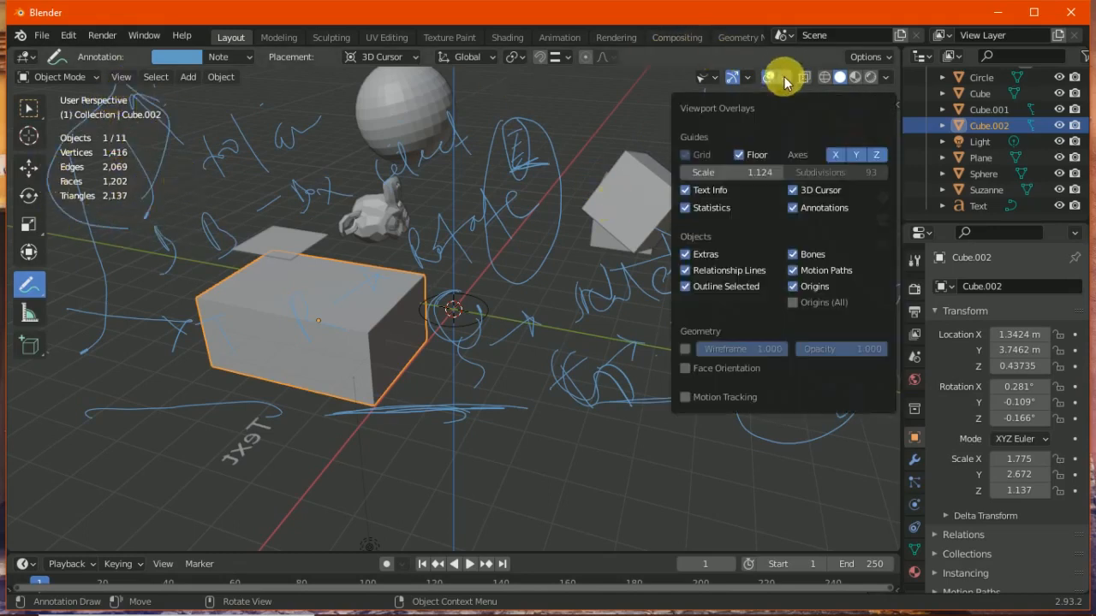
left_click(686, 254)
left_click(687, 290)
left_click(688, 289)
left_click(686, 348)
left_click(687, 348)
left_click(694, 351)
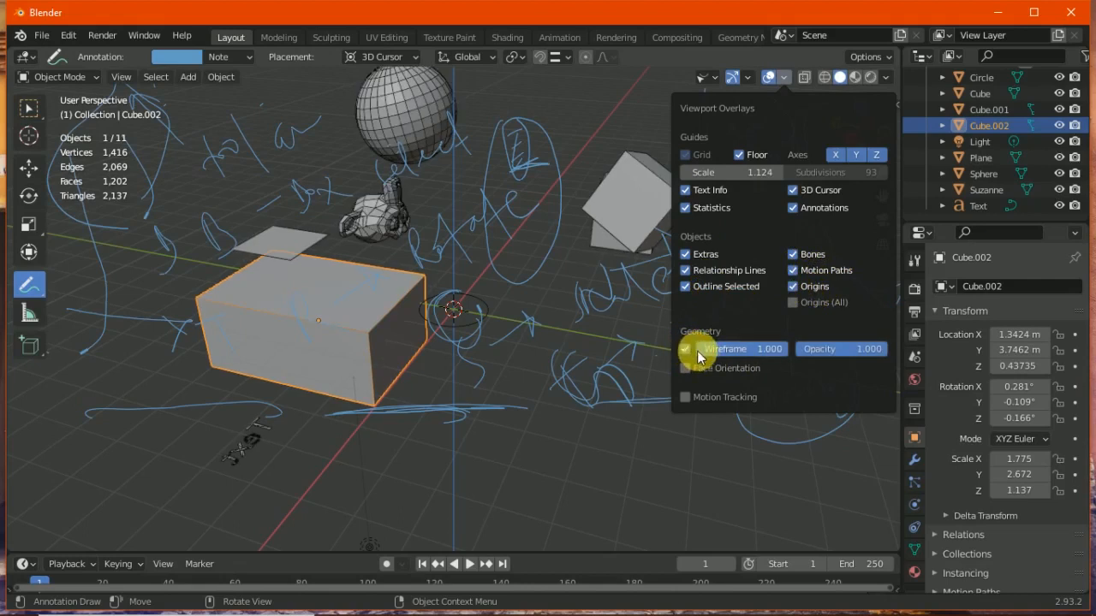
Try the Face Orientation overlay, leaving it off, and disable the Wireframe overlay
left_click(780, 77)
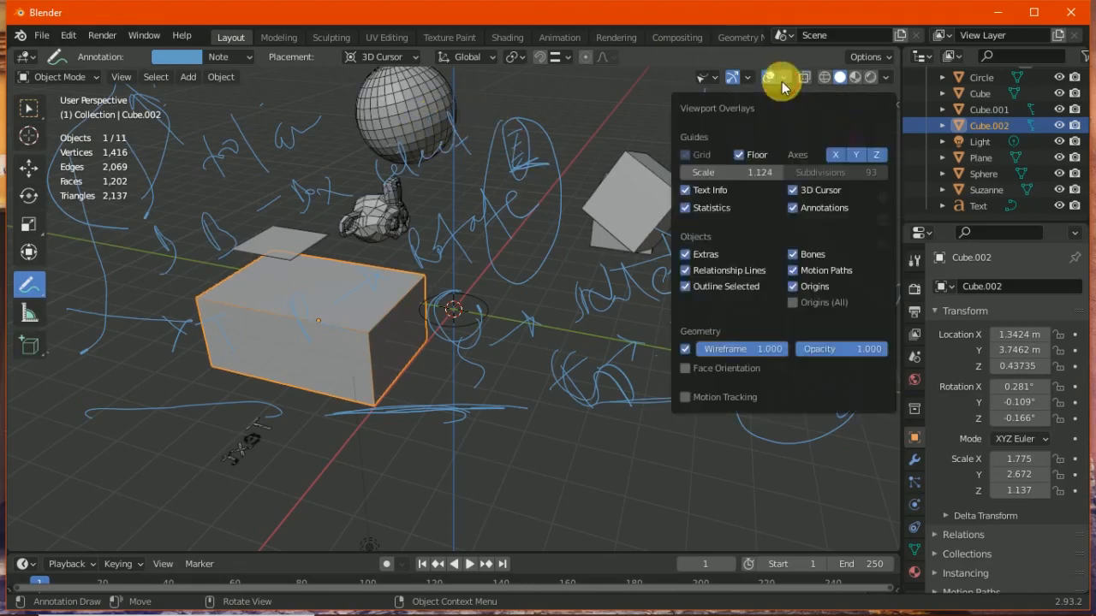
left_click(686, 369)
left_click(687, 369)
left_click(686, 369)
left_click(686, 369)
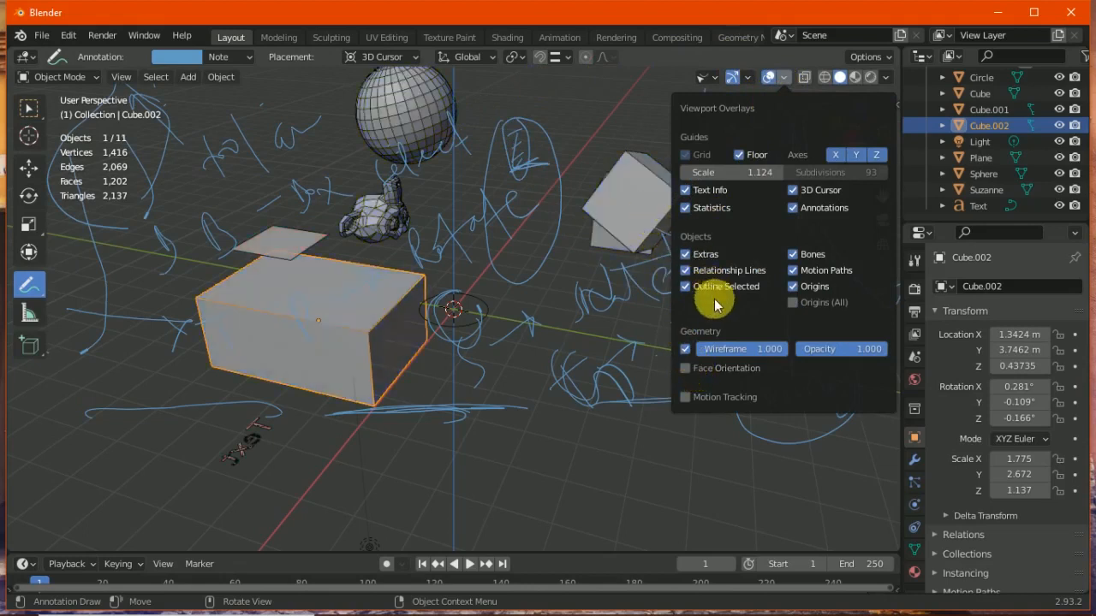
left_click(685, 349)
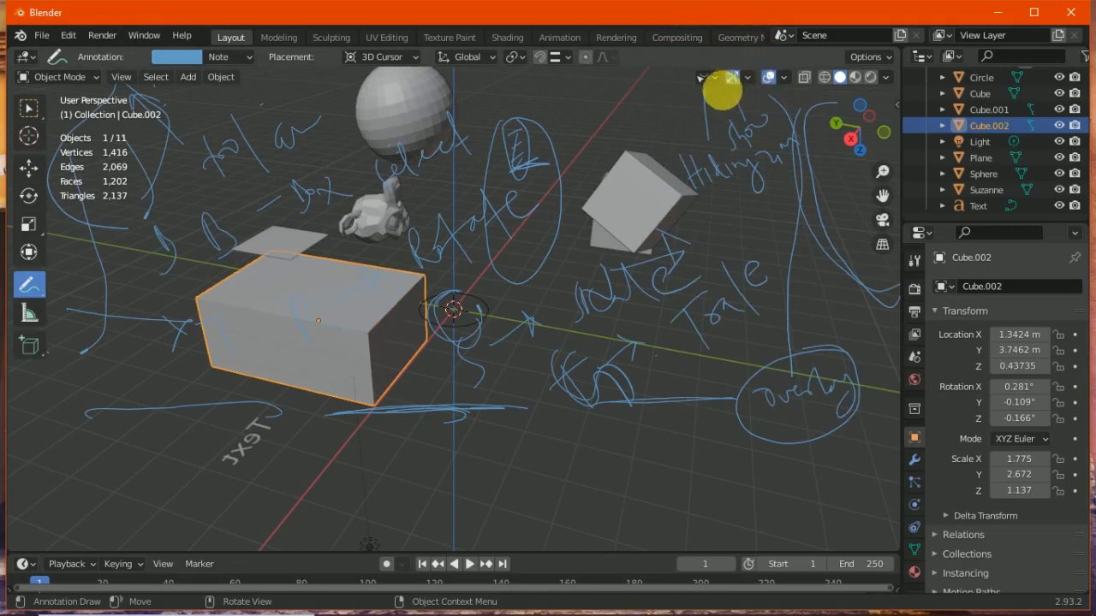
left_click(715, 81)
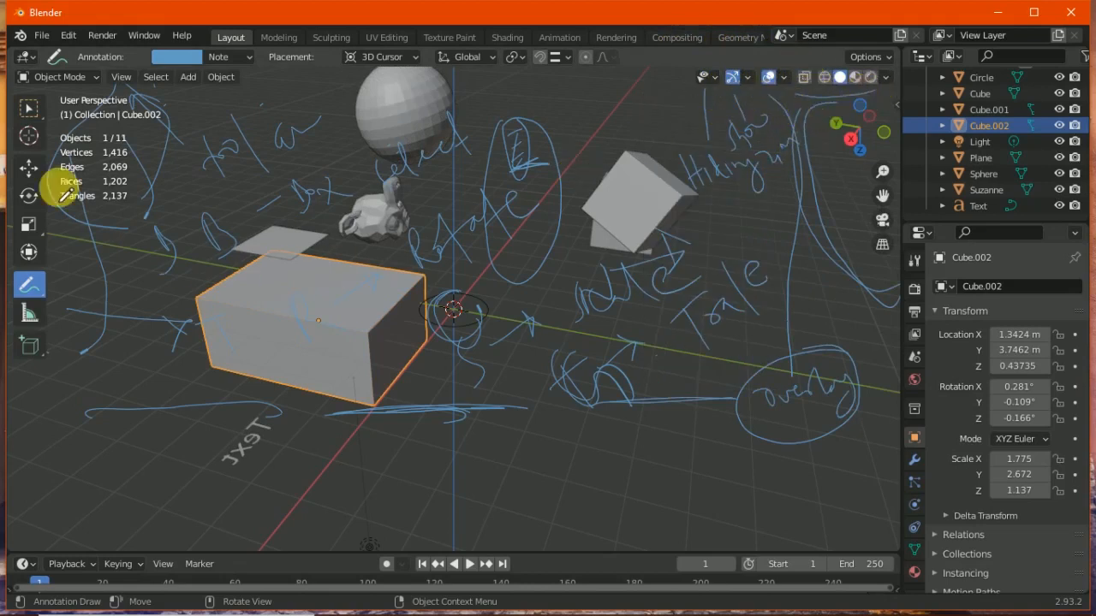
Start a new General file and discard the changes to the current scene
left_click(42, 38)
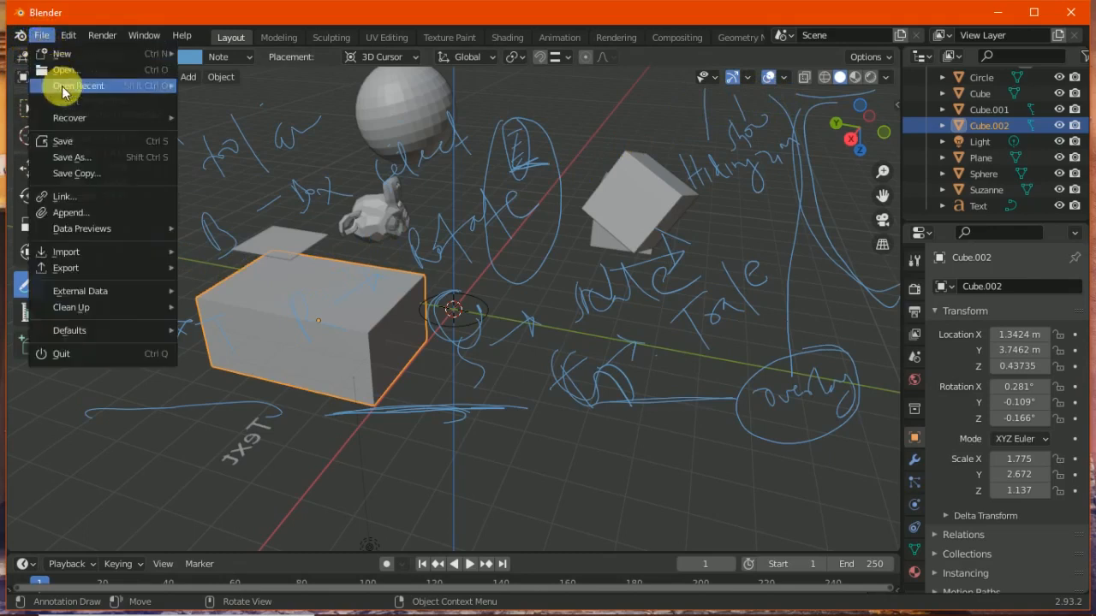
mouse_move(69, 55)
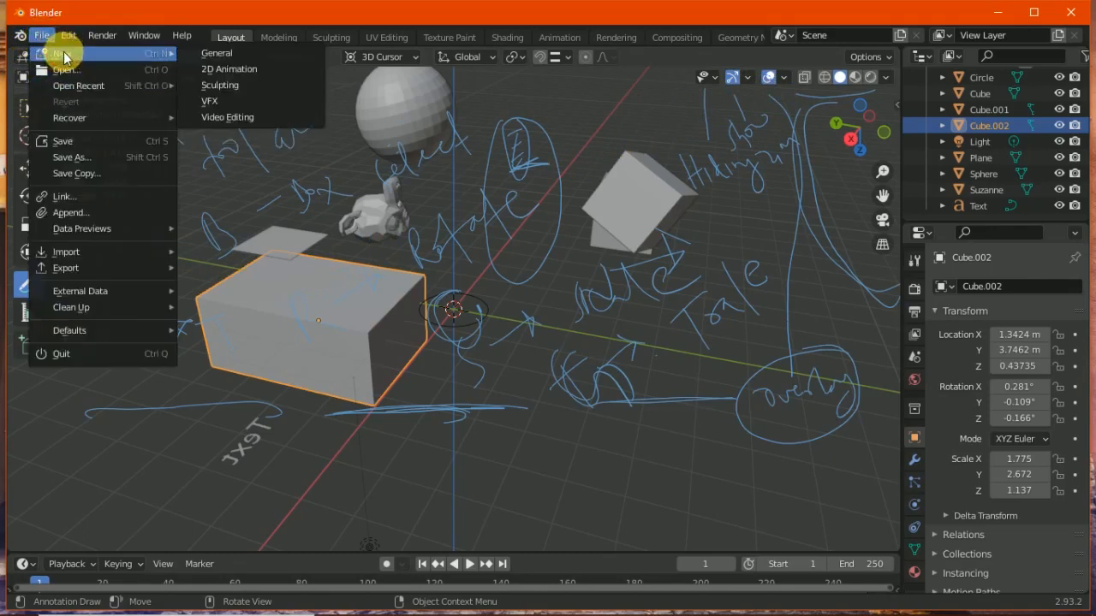
left_click(249, 53)
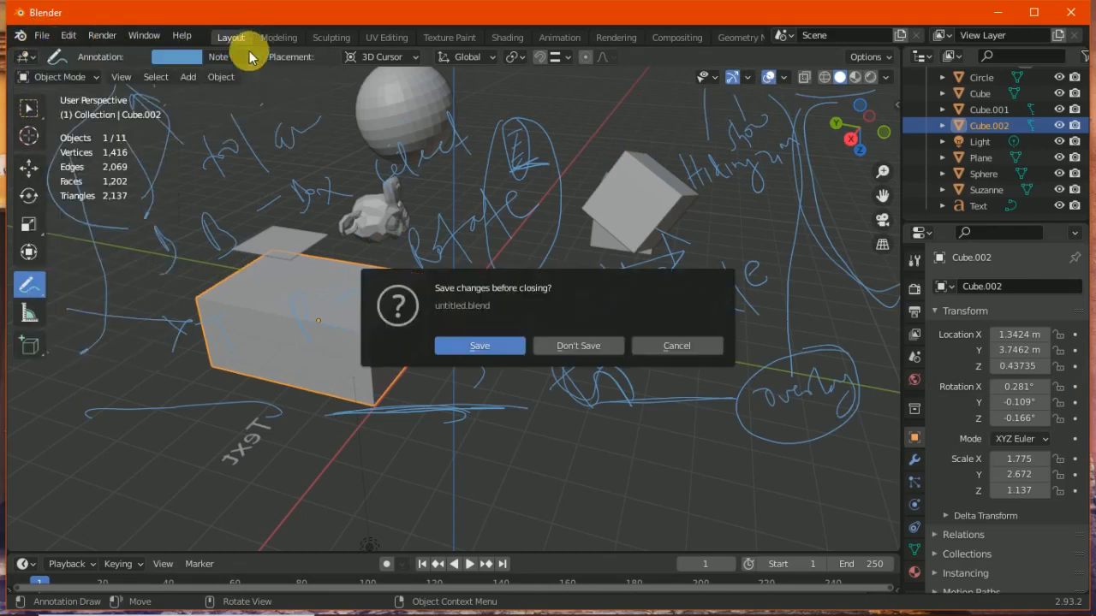
left_click(579, 346)
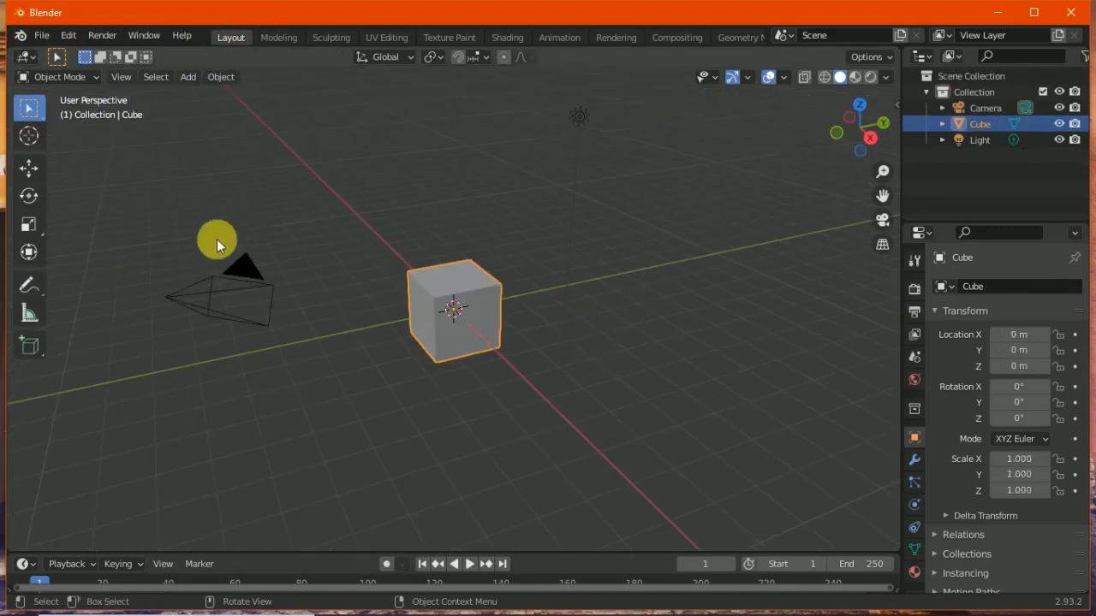
Draw freehand annotation strokes beside the viewport navigation controls and try orbiting and panning with those controls
left_click(29, 286)
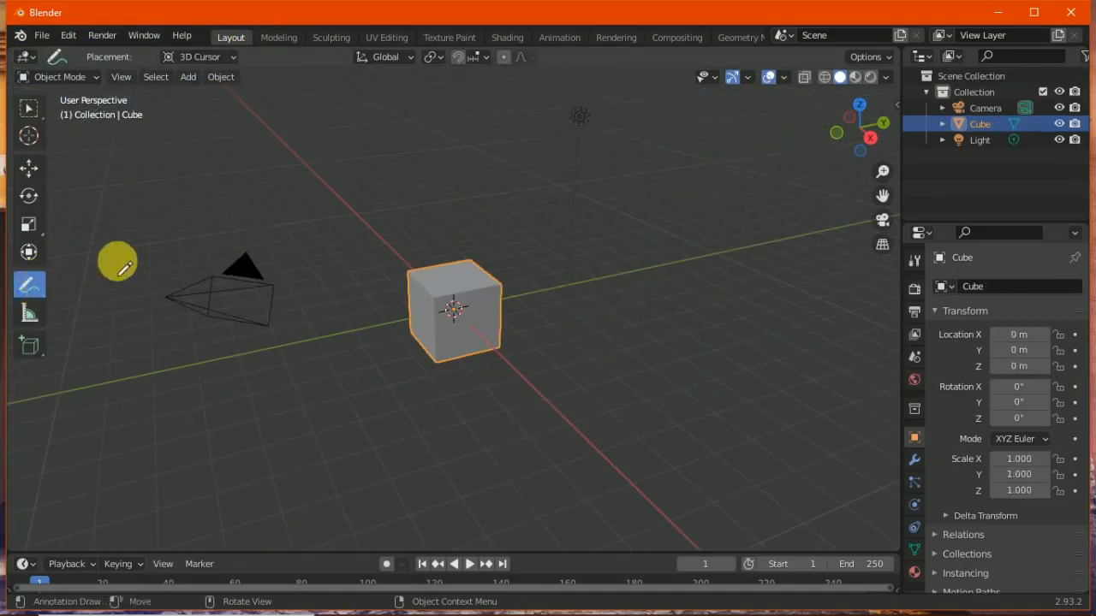
mouse_move(802, 102)
left_mouse_down()
mouse_move(824, 93)
mouse_move(892, 104)
left_mouse_up()
mouse_move(826, 107)
left_mouse_down()
mouse_move(867, 257)
mouse_move(895, 271)
left_mouse_up()
left_click_drag(856, 126, 862, 127)
left_click_drag(890, 179, 873, 202)
Switch in and out of the camera view, and between perspective and orthographic projection, to compare the views
left_click(882, 220)
left_click(882, 221)
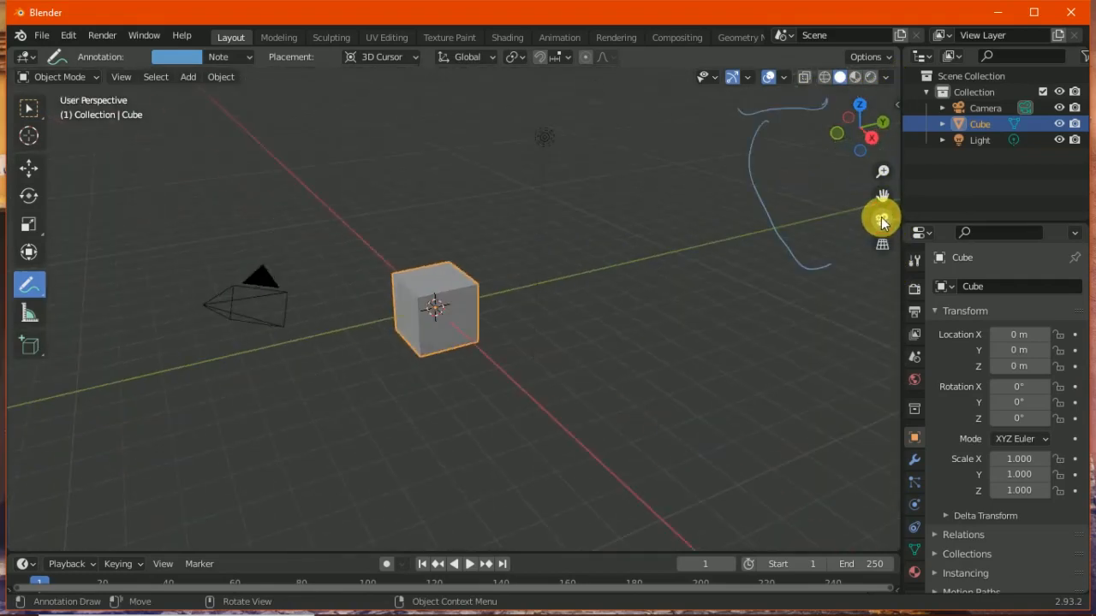
left_click(882, 220)
left_click(882, 220)
left_click(883, 245)
left_click(884, 246)
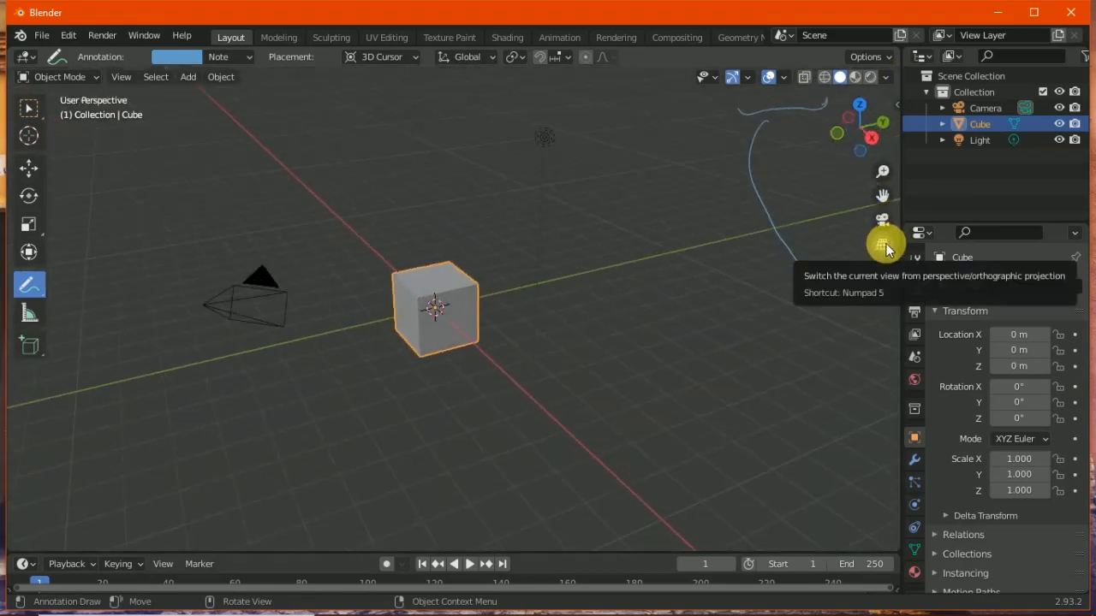
left_click(883, 246)
left_click(883, 246)
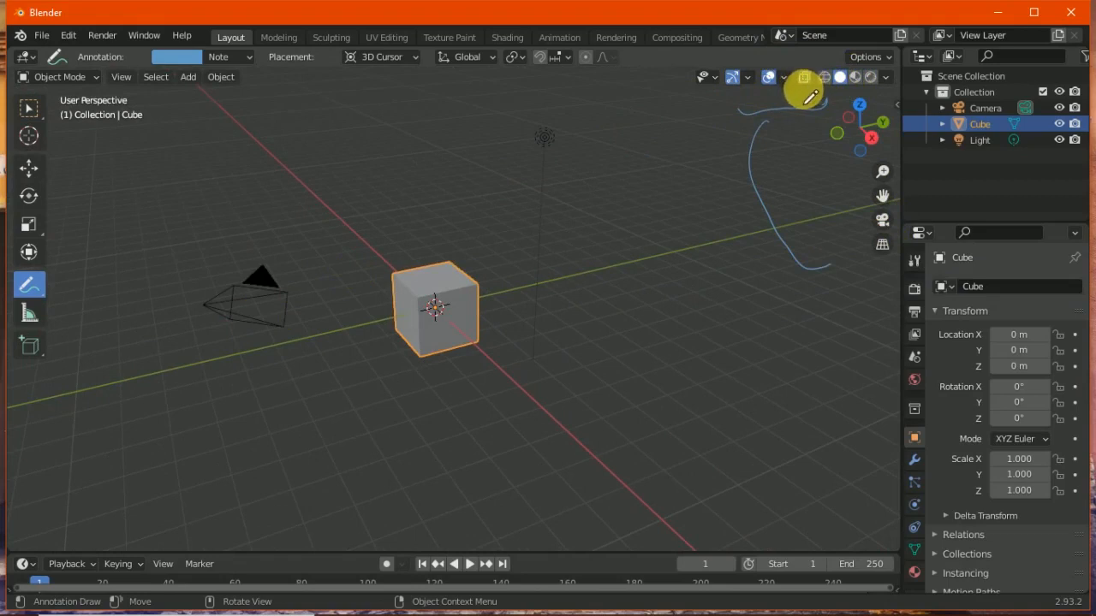
Annotate the X-ray toggle with a line and a handwritten "x-ray" label, and enable X-ray display
mouse_move(758, 95)
left_mouse_down()
mouse_move(762, 53)
mouse_move(772, 93)
mouse_move(803, 90)
mouse_move(552, 213)
mouse_move(534, 205)
left_mouse_up()
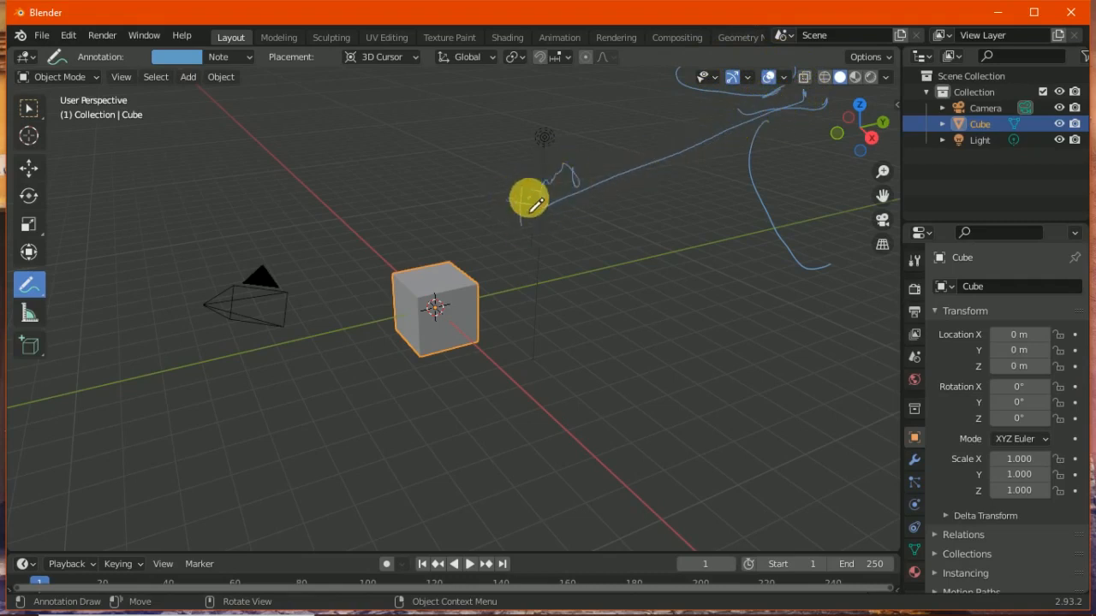
left_click(803, 79)
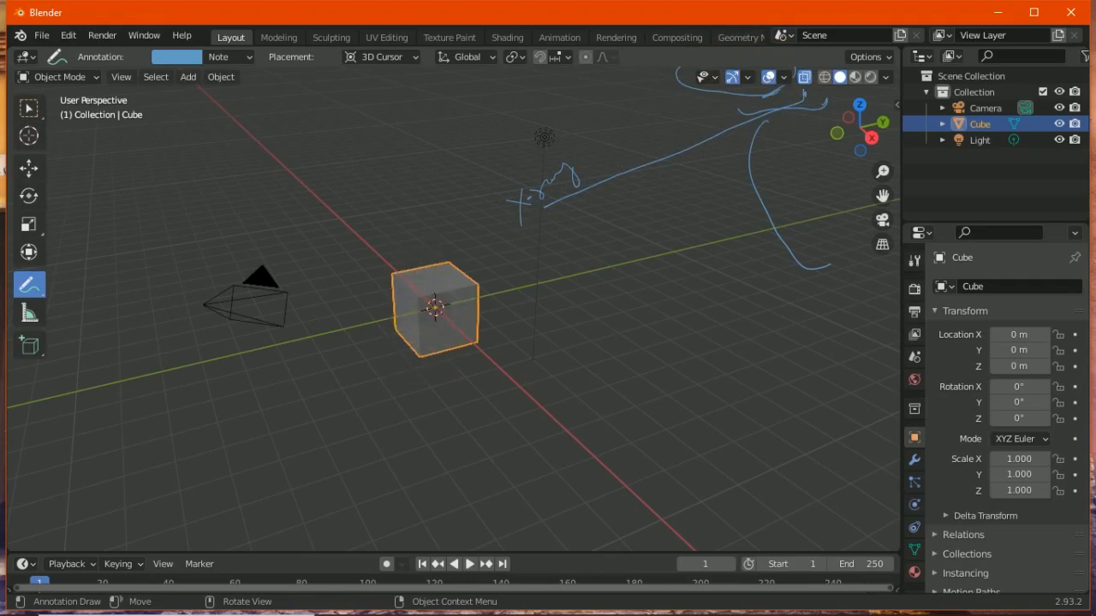
Scale the cube up to 4.782 on all axes and toggle X-ray display, leaving it off
key("s")
left_click(519, 310)
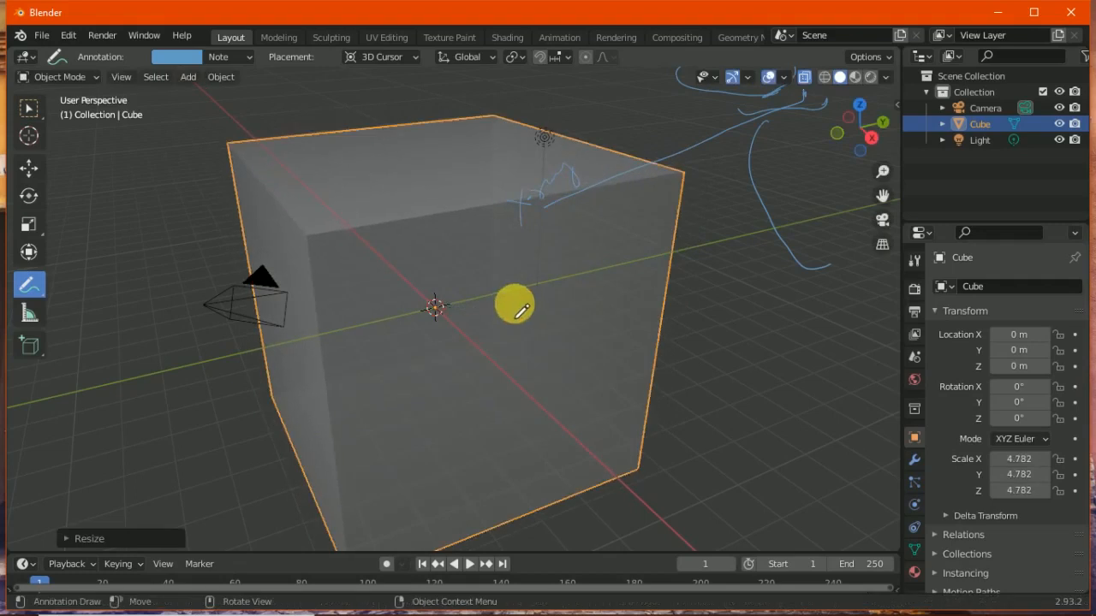
left_click(805, 79)
left_click(804, 78)
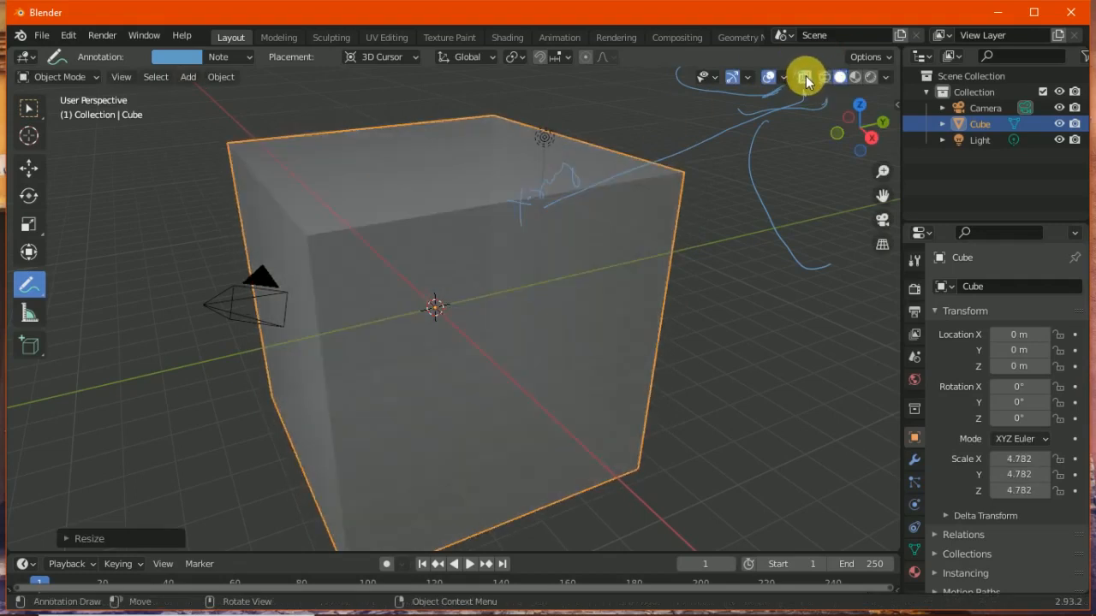
left_click(806, 79)
Annotate the wireframe shading mode with a freehand line leading to a handwritten "wirefram" label
mouse_move(807, 90)
left_mouse_down()
mouse_move(799, 192)
mouse_move(753, 324)
mouse_move(721, 333)
mouse_move(803, 300)
left_mouse_up()
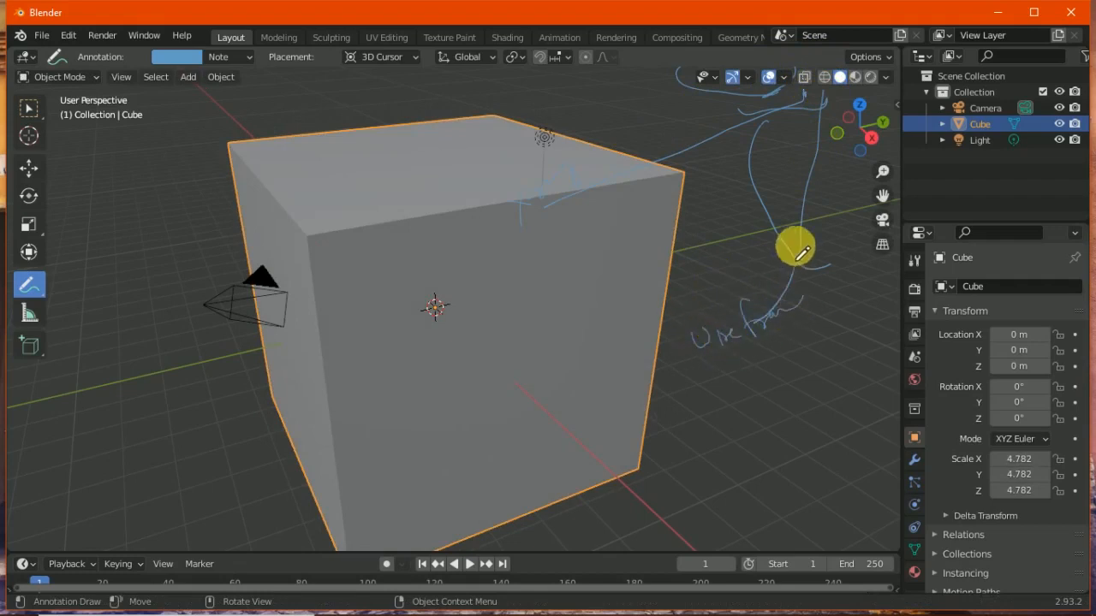
Show the cube in wireframe, annotate the solid shading mode with a line and handwritten "solid" label, and switch to solid shading
left_click(823, 77)
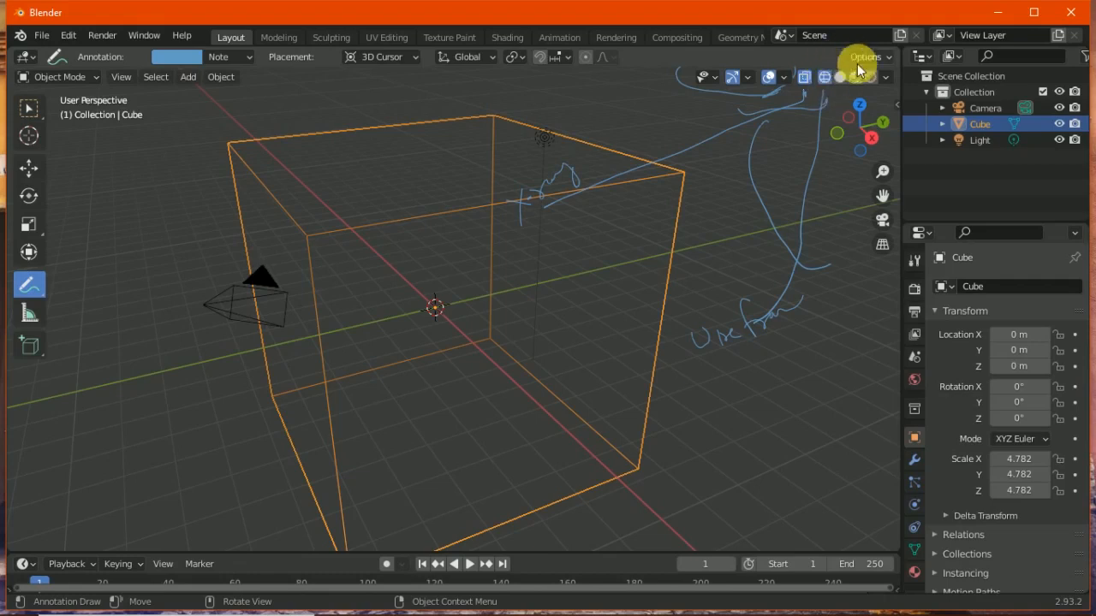
mouse_move(846, 97)
left_mouse_down()
mouse_move(835, 223)
mouse_move(861, 196)
left_mouse_up()
left_click(840, 76)
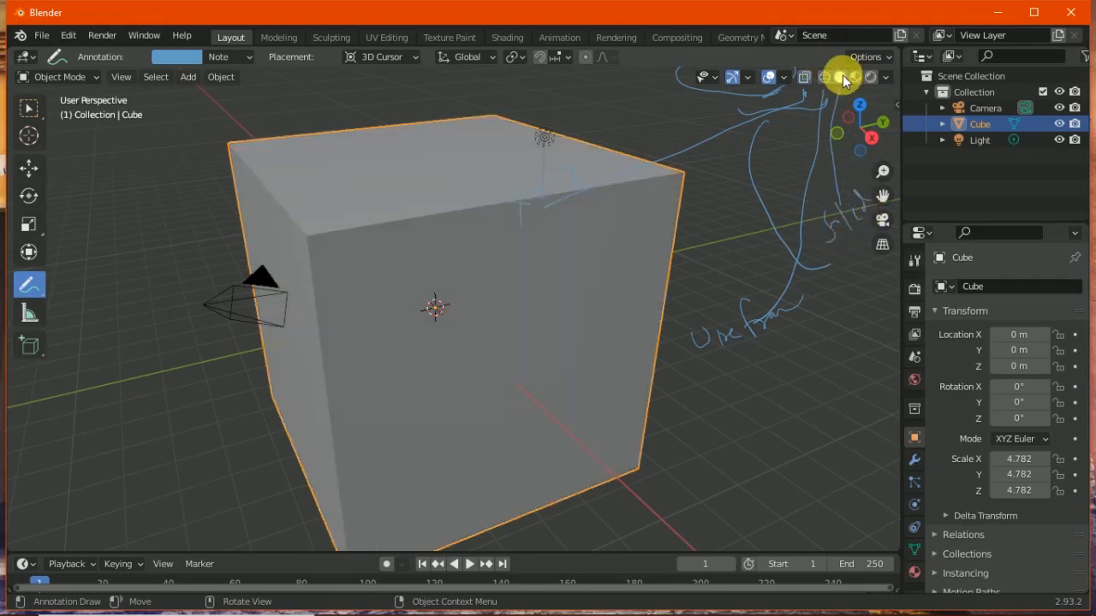
Annotate the material preview mode with a freehand line and a handwritten "material" label, and switch to material preview shading
mouse_move(858, 97)
left_mouse_down()
mouse_move(861, 171)
mouse_move(783, 440)
mouse_move(800, 409)
mouse_move(794, 386)
mouse_move(826, 388)
mouse_move(846, 357)
mouse_move(877, 361)
left_mouse_up()
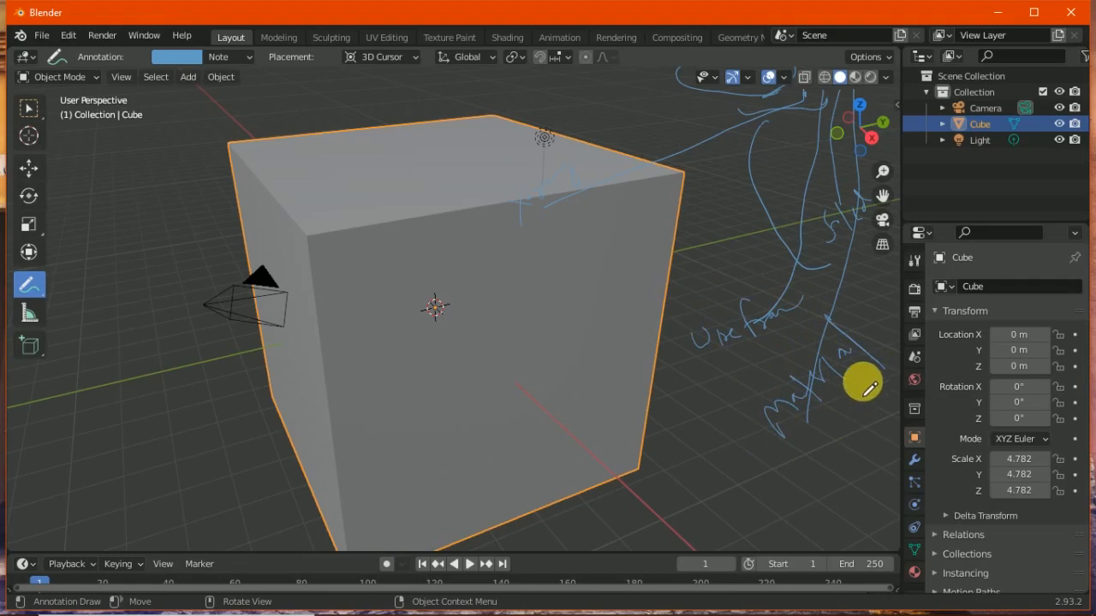
left_click(855, 77)
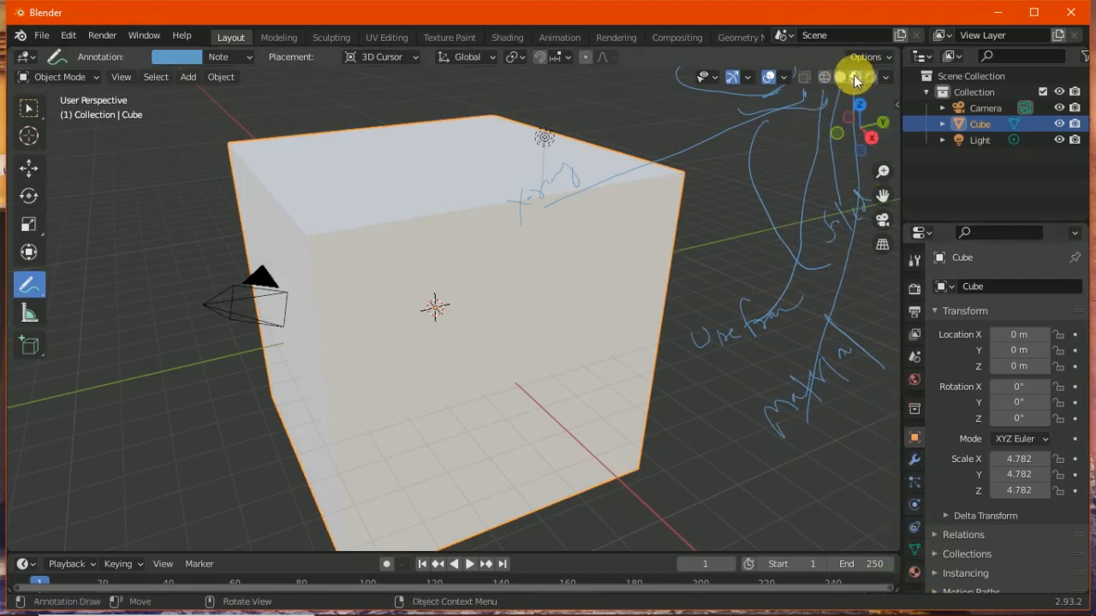
Remove the cube's existing material slot and create a new material for it
left_click(914, 572)
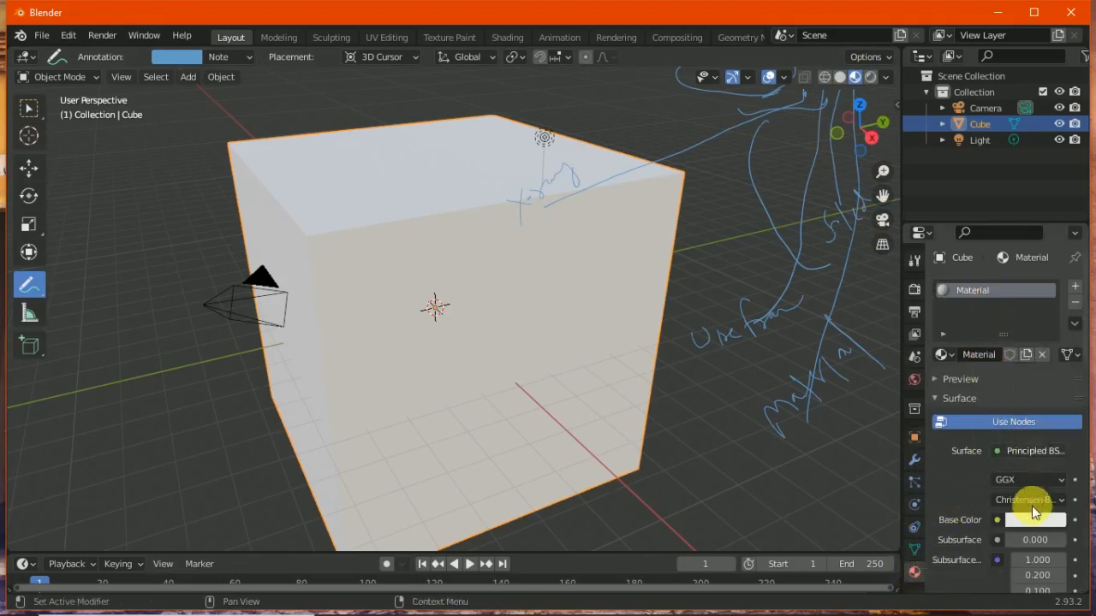
left_click(1076, 304)
left_click(1072, 324)
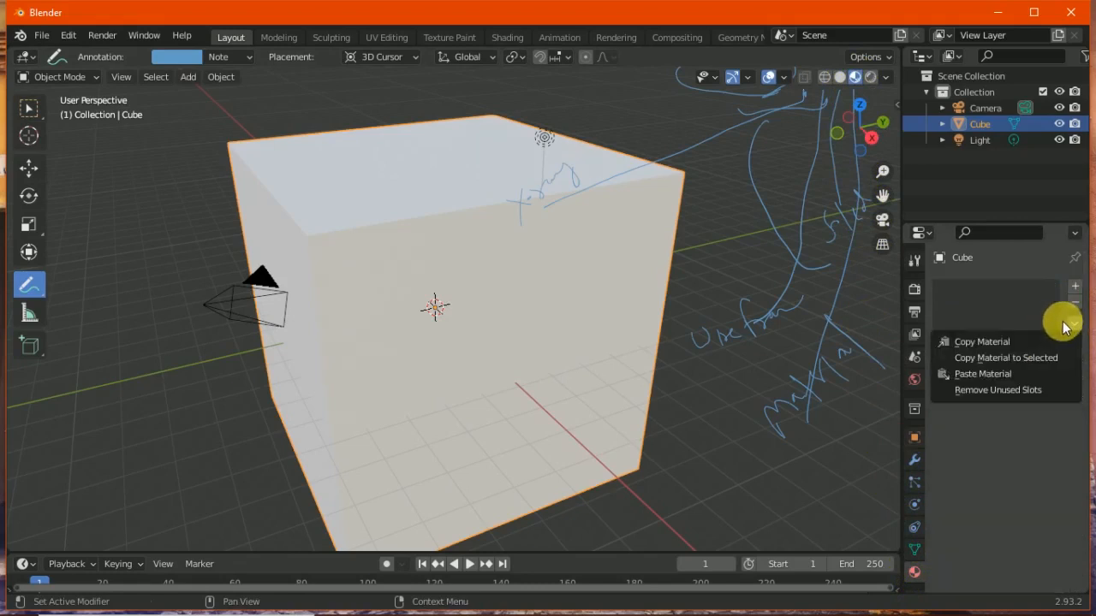
left_click(1059, 313)
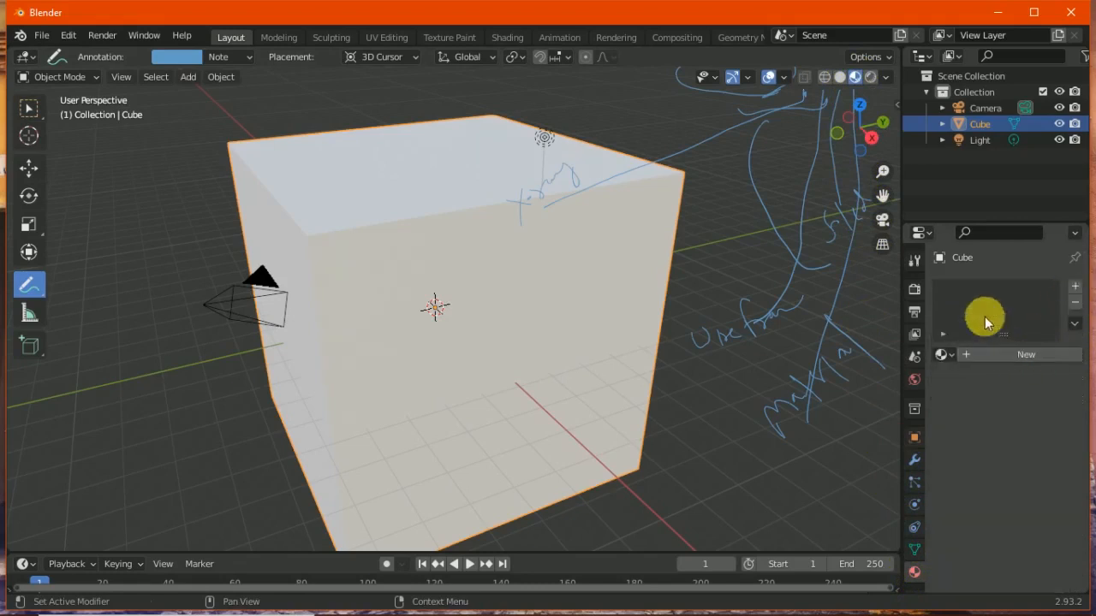
left_click(997, 355)
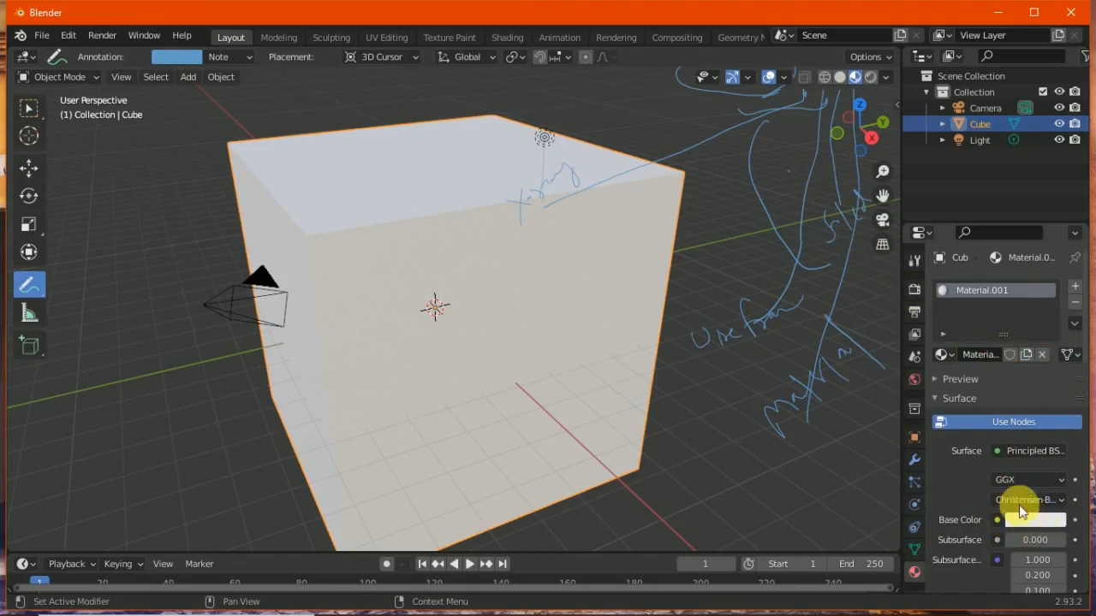
Set the new material's base color to pink with hue 0.968, saturation 0.983 and value 0.800
left_click(1035, 522)
left_click(947, 340)
left_click_drag(946, 340, 1001, 399)
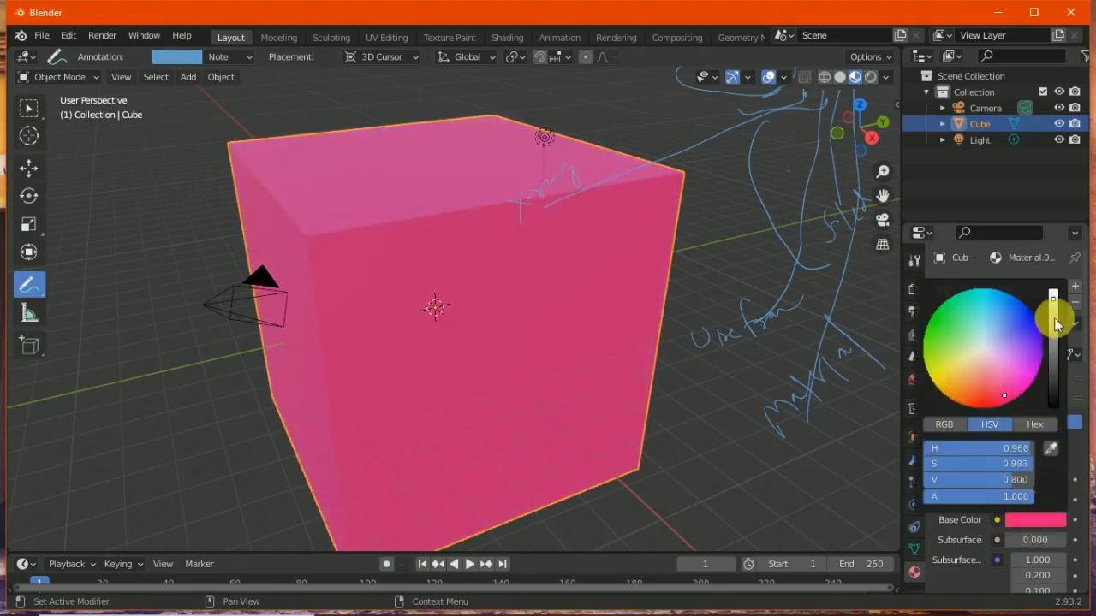
Switch the viewport to rendered shading and toggle Scene Lights off and back on
left_click(872, 79)
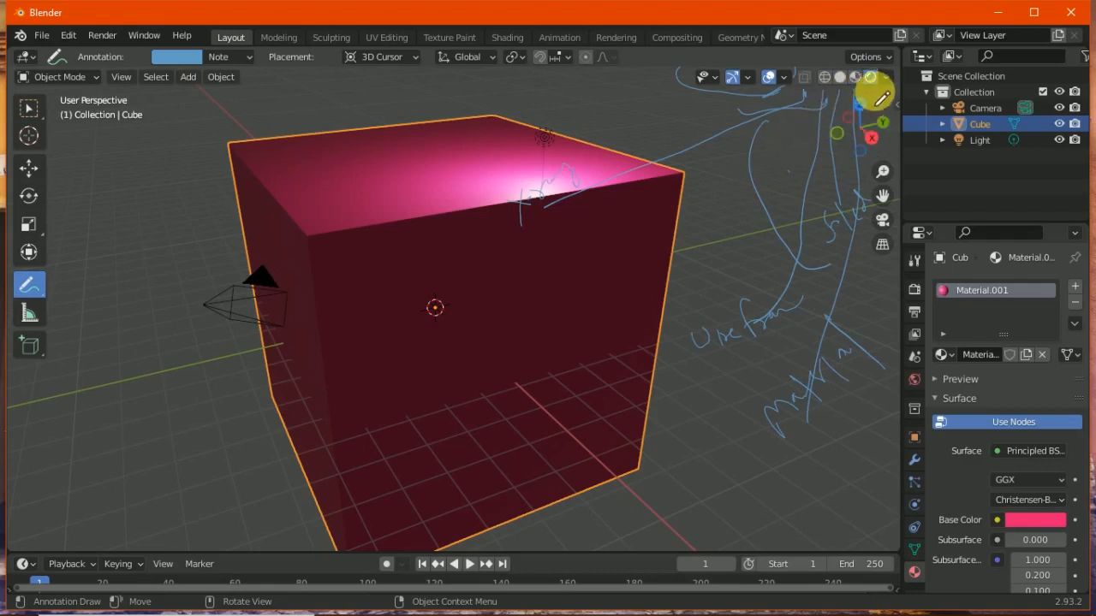
left_click(886, 78)
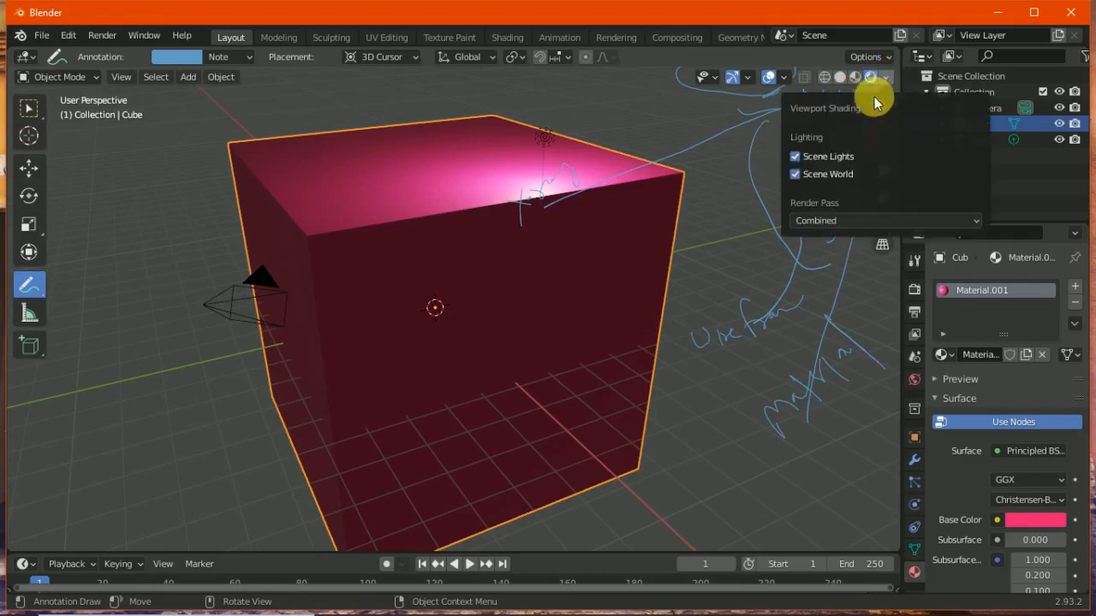
left_click(795, 158)
left_click(796, 158)
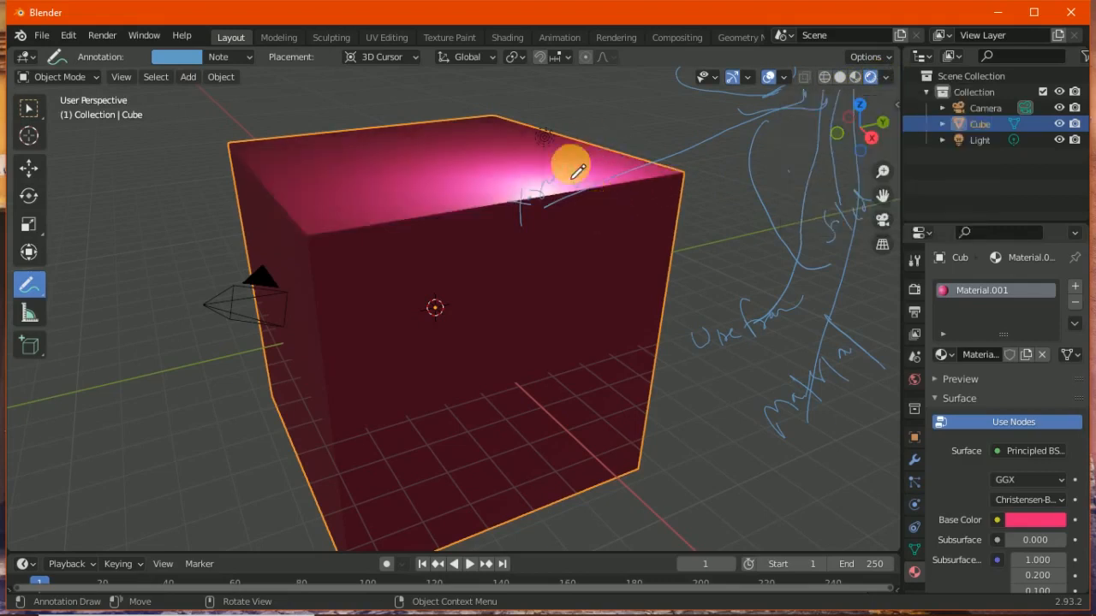
Toggle Scene World in the rendered viewport lighting, leaving it off so that an HDRI environment lights the cube
left_click(886, 77)
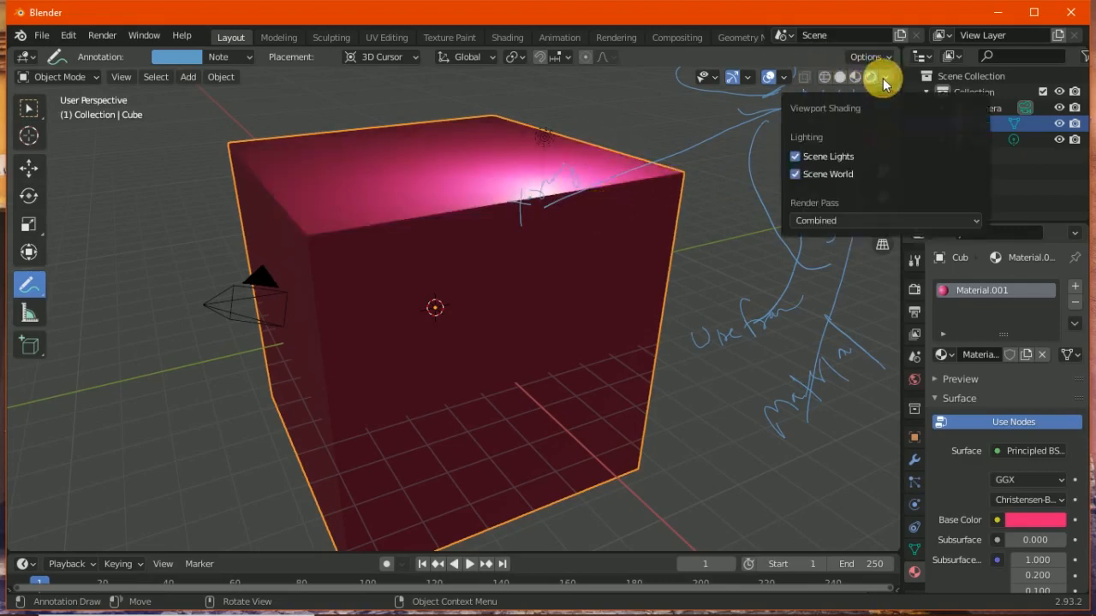
left_click(795, 174)
left_click(797, 175)
left_click(796, 174)
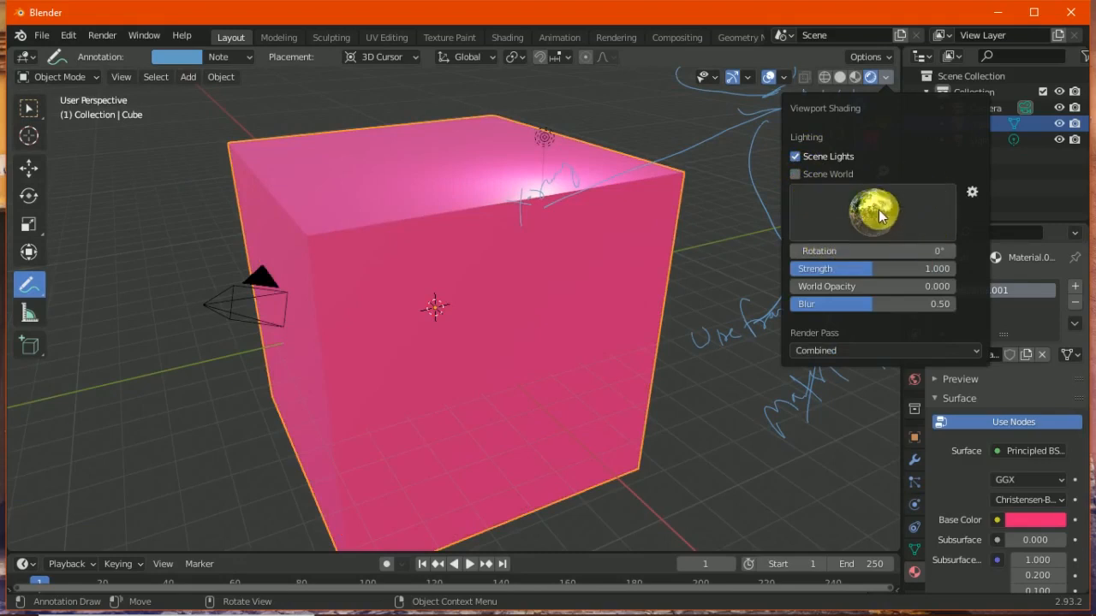
Try several HDRI environments for the viewport lighting, ending with the blue-sky one with buildings
left_click(880, 214)
left_click(742, 272)
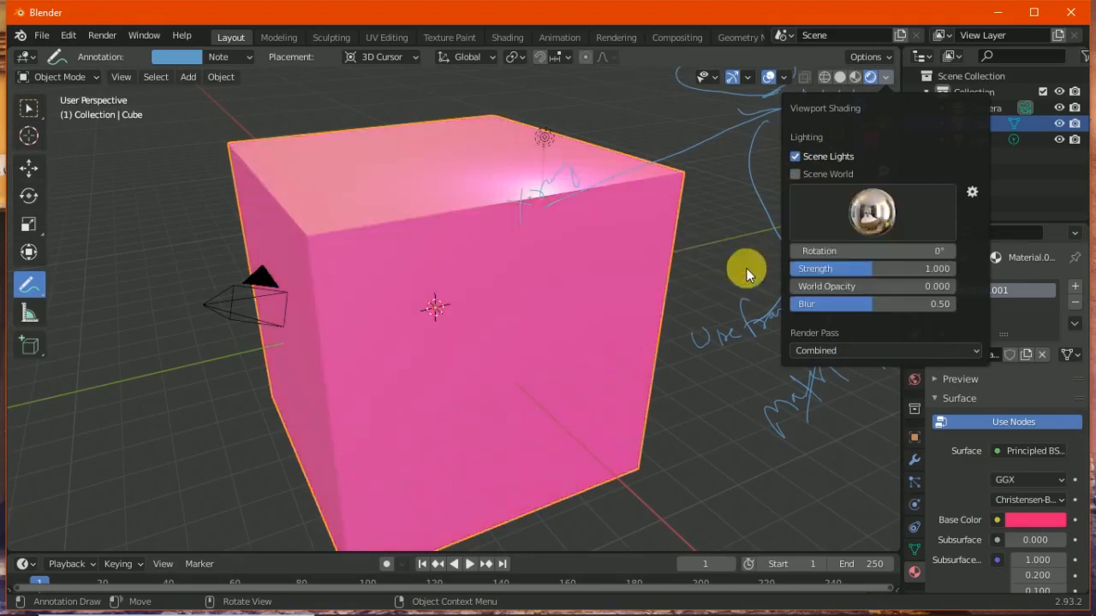
left_click(864, 214)
left_click(880, 267)
left_click(876, 205)
left_click(933, 272)
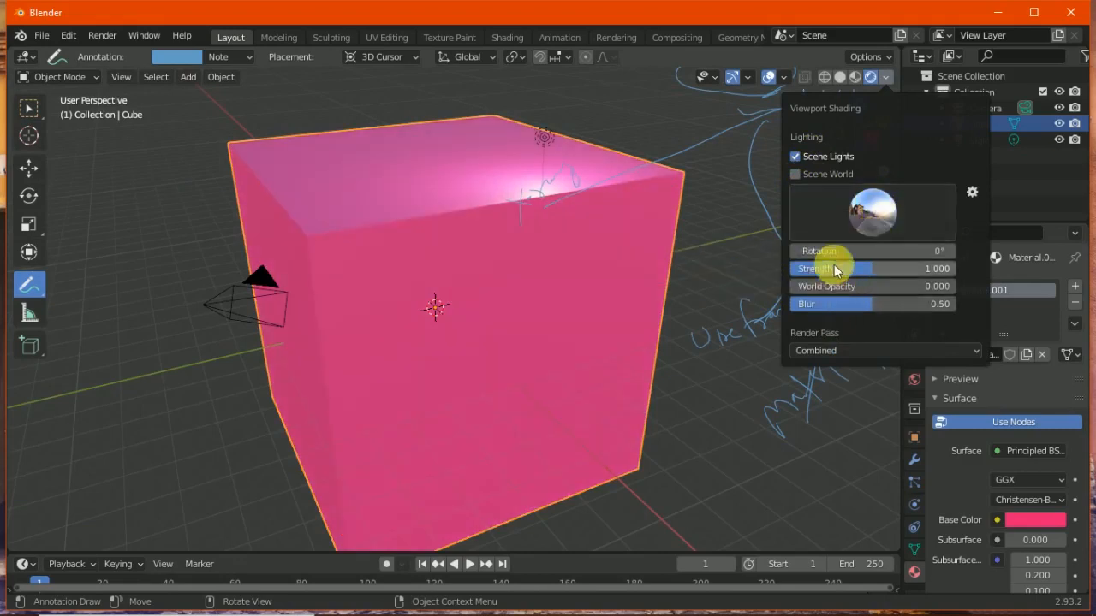
Set the environment's rotation to 7.5°, strength to 0.481, world opacity to 0.500 and blur to 0
left_click_drag(846, 257, 924, 282)
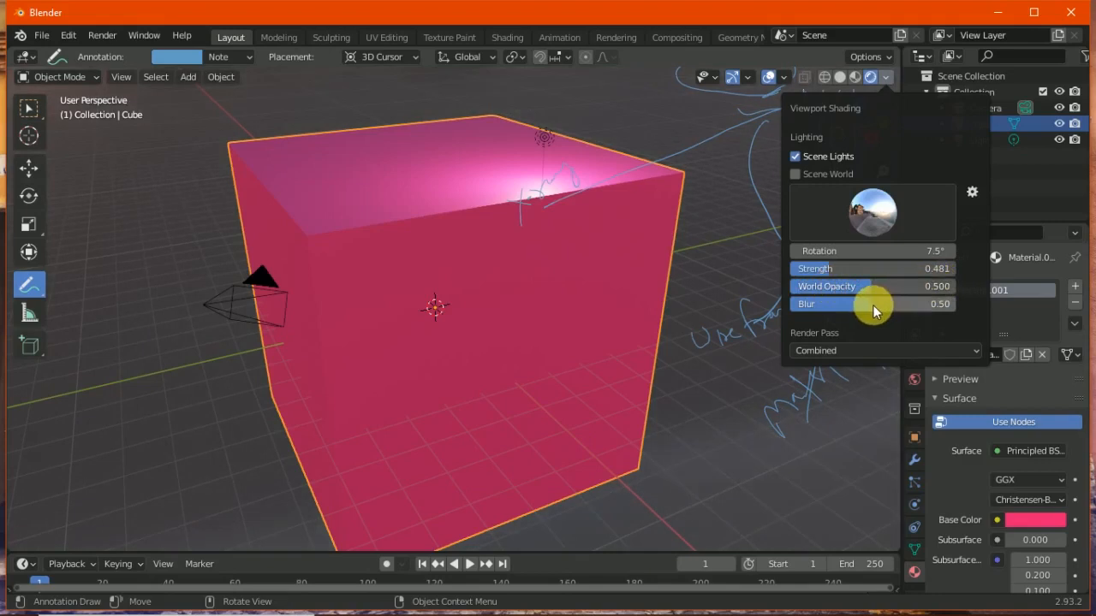
left_click_drag(836, 317, 782, 305)
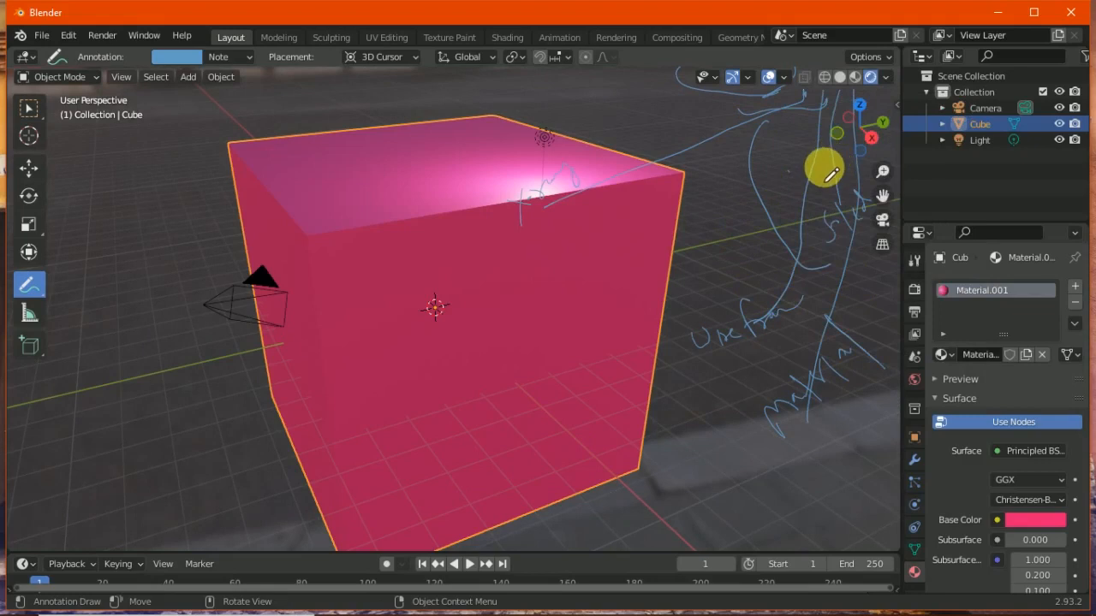
Scale the cube down uniformly to about a fifth of its size and pin its material in the properties
mouse_move(826, 178)
middle_mouse_down()
mouse_move(869, 138)
mouse_move(847, 138)
mouse_move(879, 118)
mouse_move(827, 134)
middle_mouse_up()
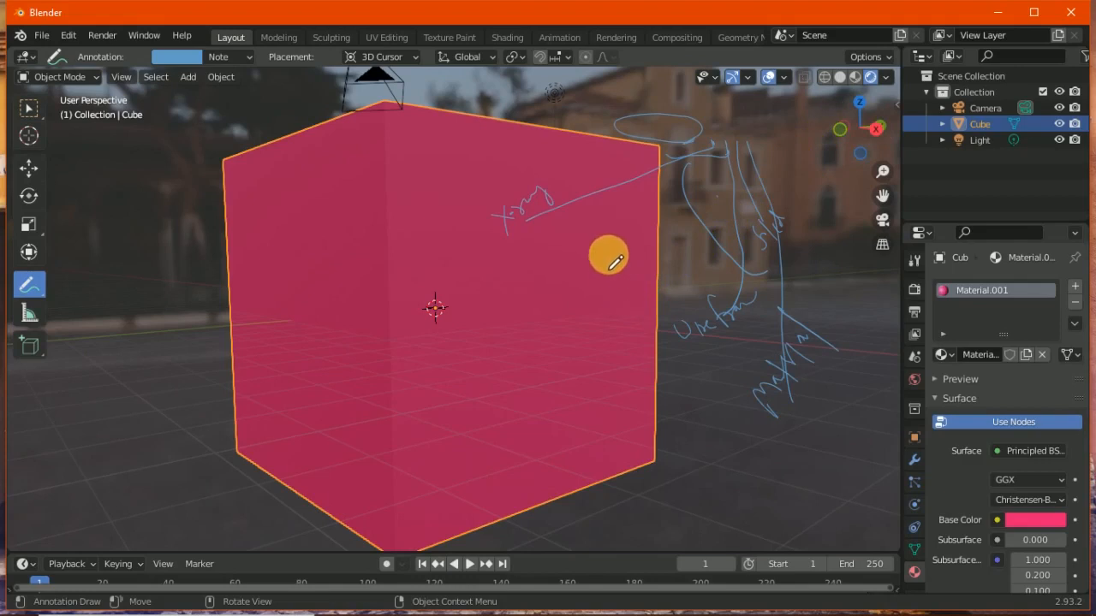
key("s")
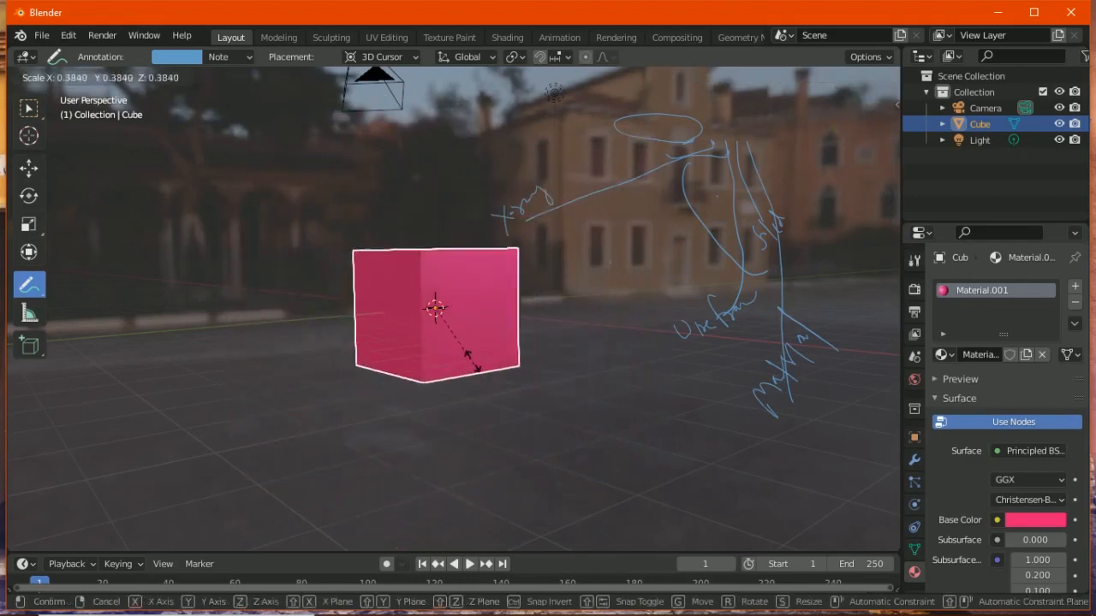
left_click(458, 330)
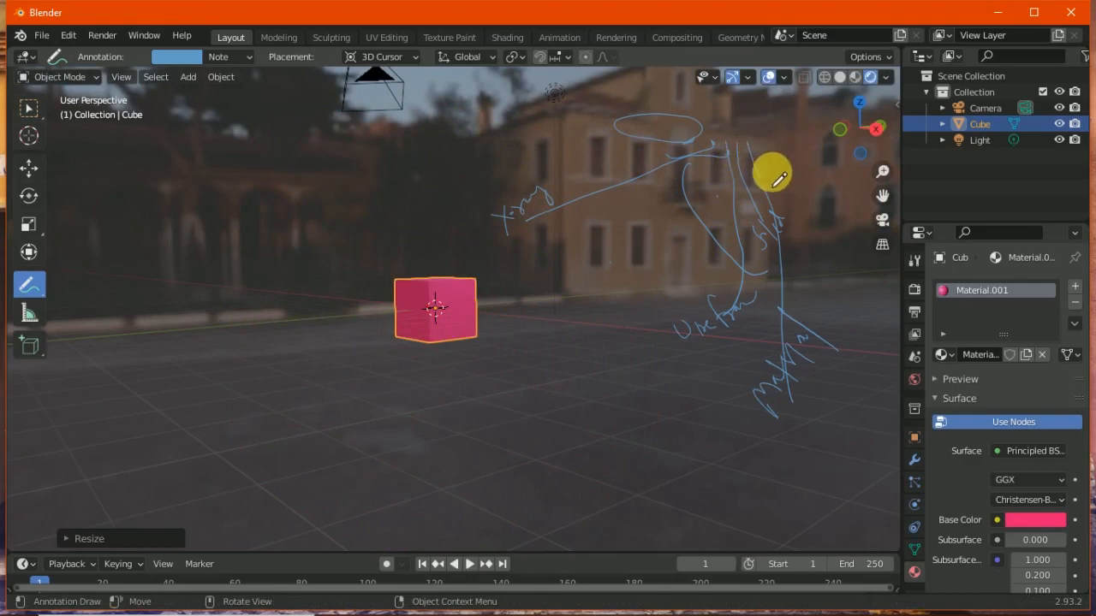
middle_click_drag(772, 168, 796, 176)
middle_click_drag(719, 281, 1074, 259)
left_click(1075, 257)
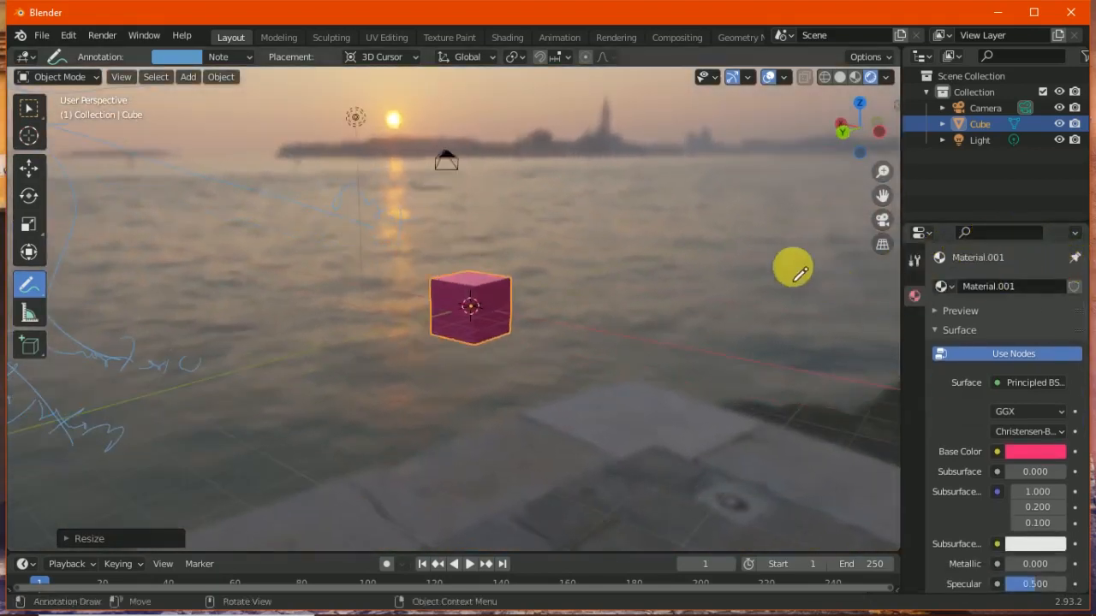
Toggle Scene World on and back off to compare the scene's own world with the HDRI environment
left_click(886, 77)
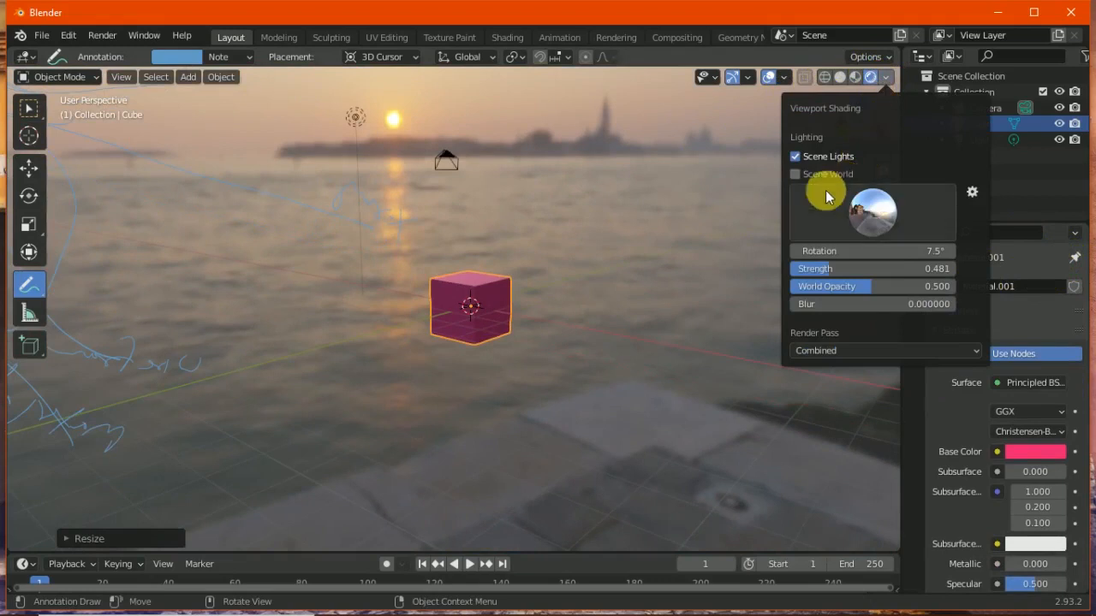
left_click(795, 175)
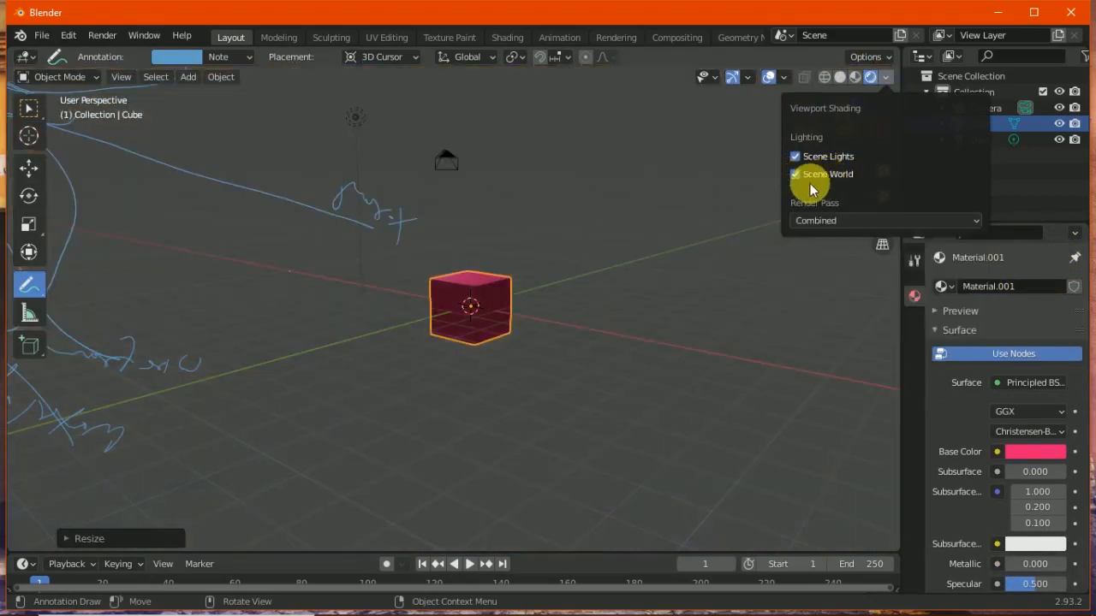
left_click(796, 174)
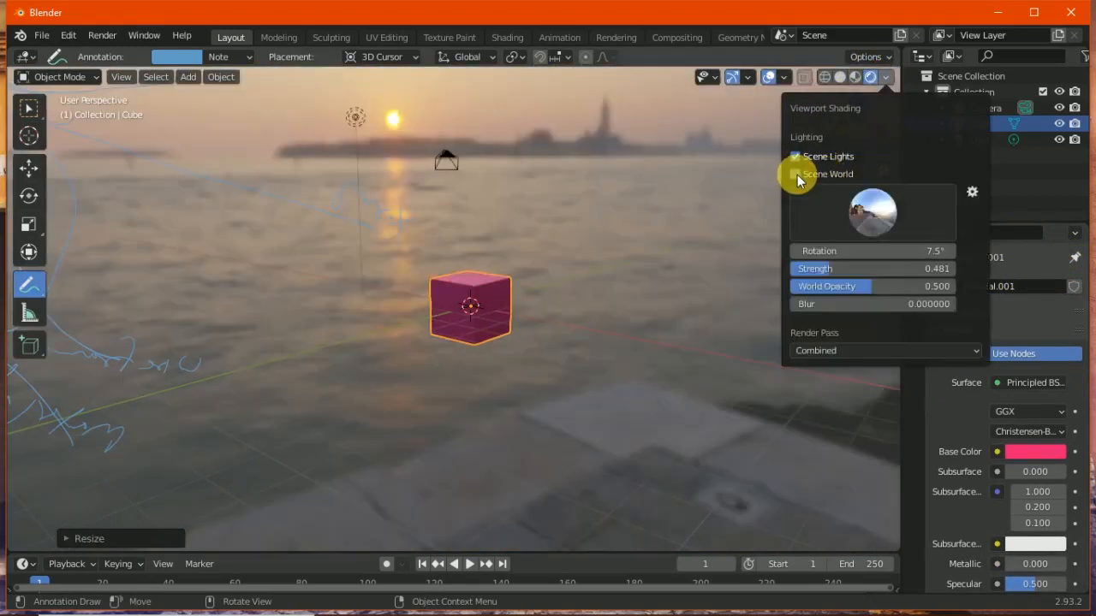
Switch through the HDRI environments, including the misty field and the interior, and choose the parking lot with yellow lines
left_click(878, 223)
left_click(882, 264)
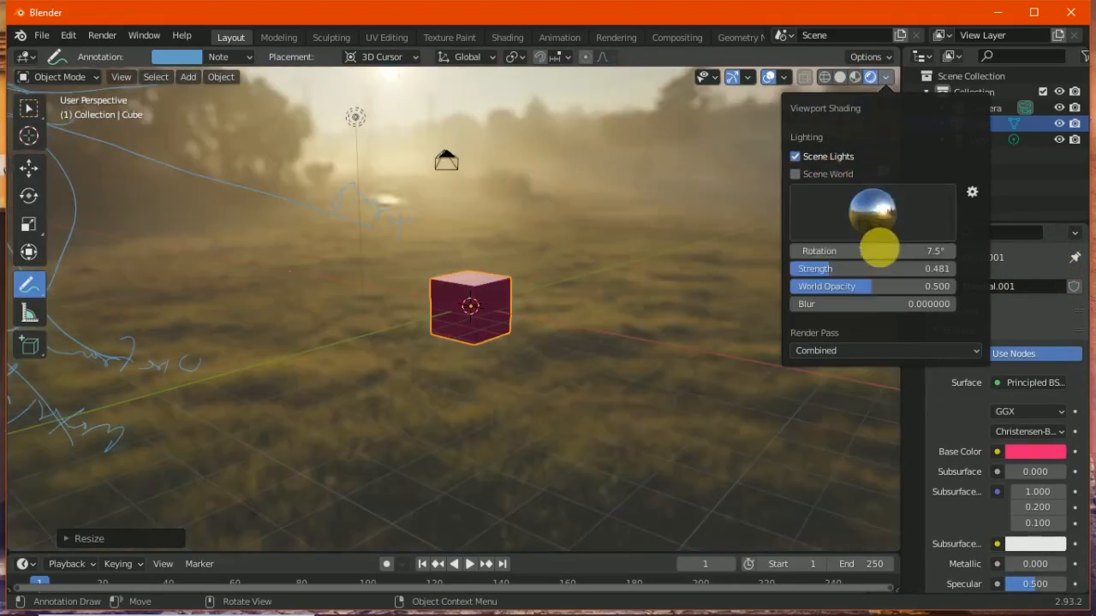
left_click(867, 217)
left_click(734, 266)
left_click(868, 217)
left_click(639, 267)
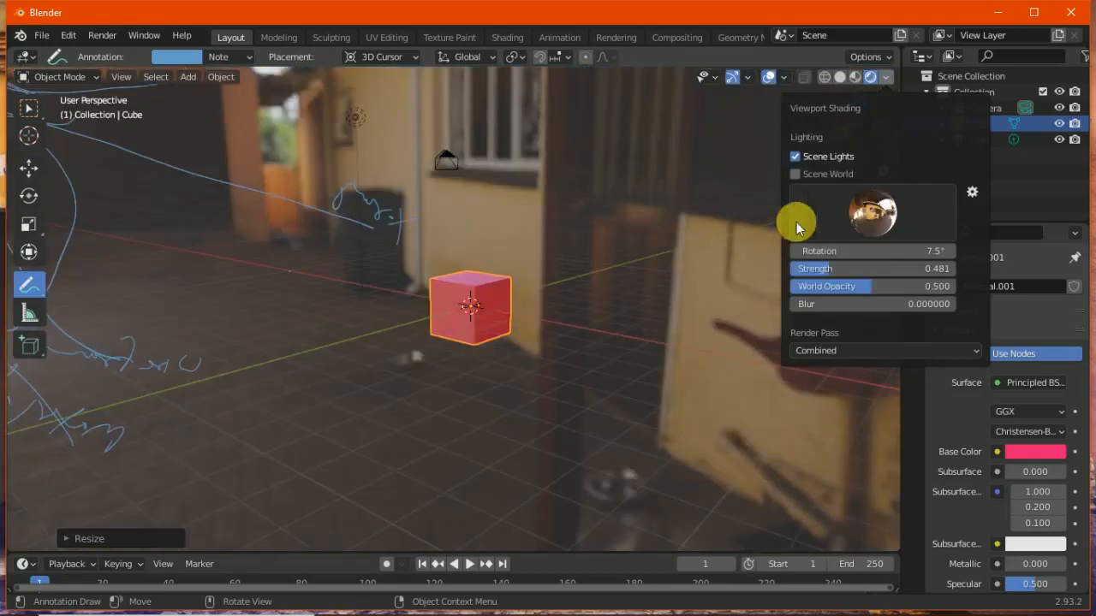
left_click(856, 218)
left_click(587, 266)
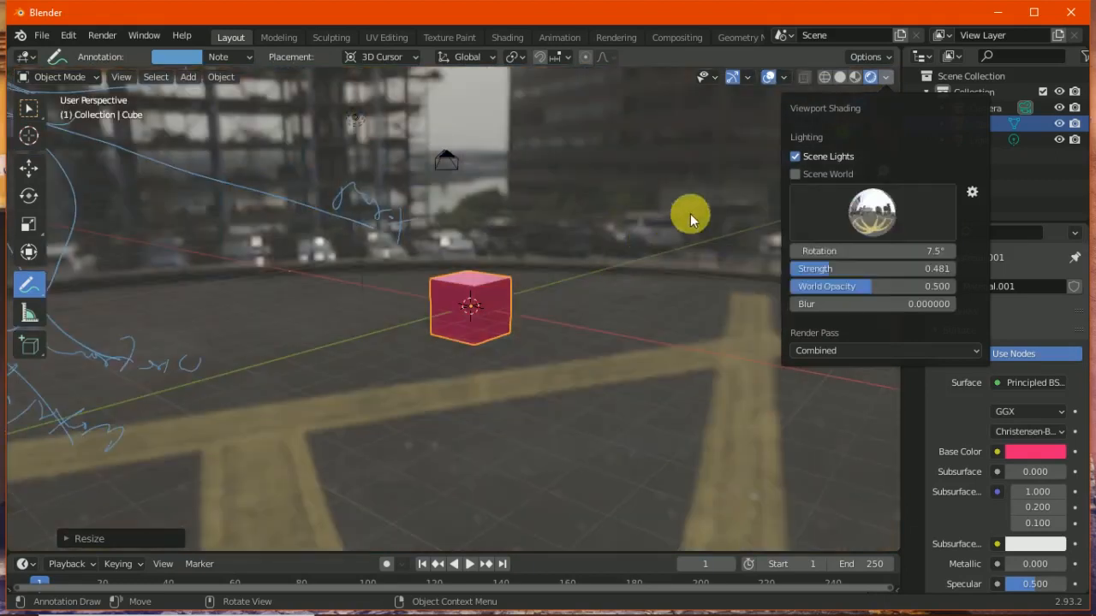
Set the parking lot environment's rotation to -28.6°, strength to 1.067 and world opacity to 0.548, keeping blur at 0
left_click_drag(802, 301, 900, 294)
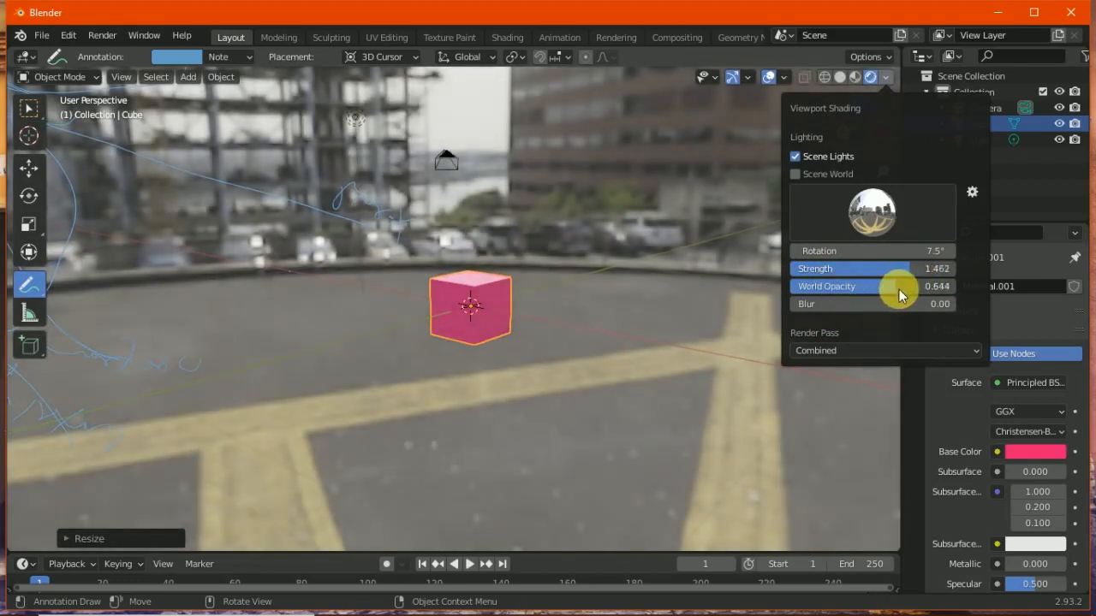
mouse_move(831, 301)
left_mouse_down()
mouse_move(885, 283)
mouse_move(857, 286)
mouse_move(868, 286)
mouse_move(851, 268)
mouse_move(991, 239)
mouse_move(747, 285)
mouse_move(530, 350)
left_mouse_up()
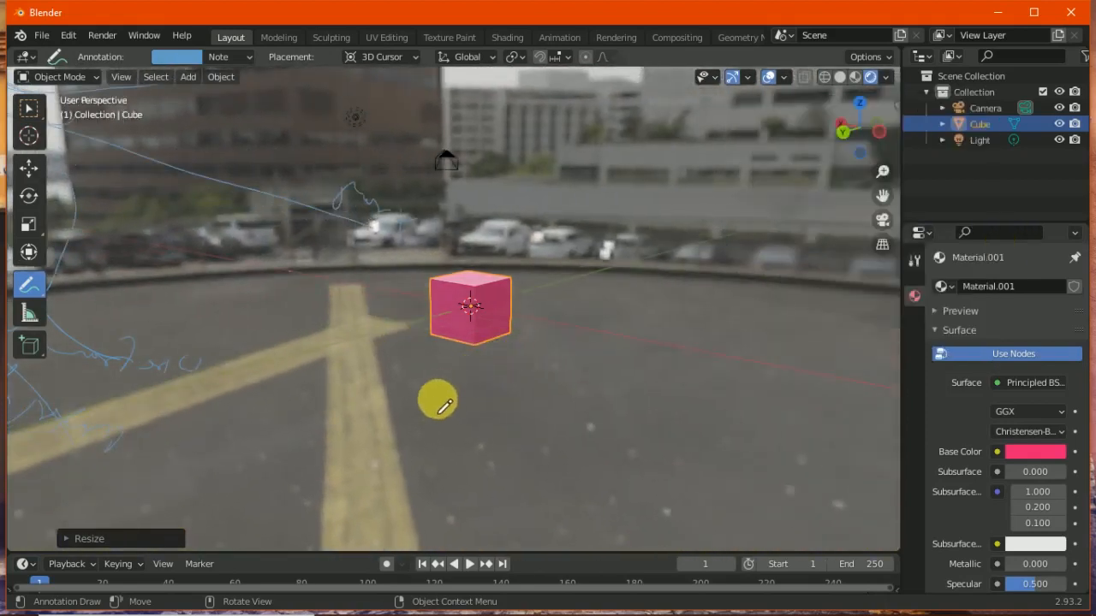
left_click(886, 78)
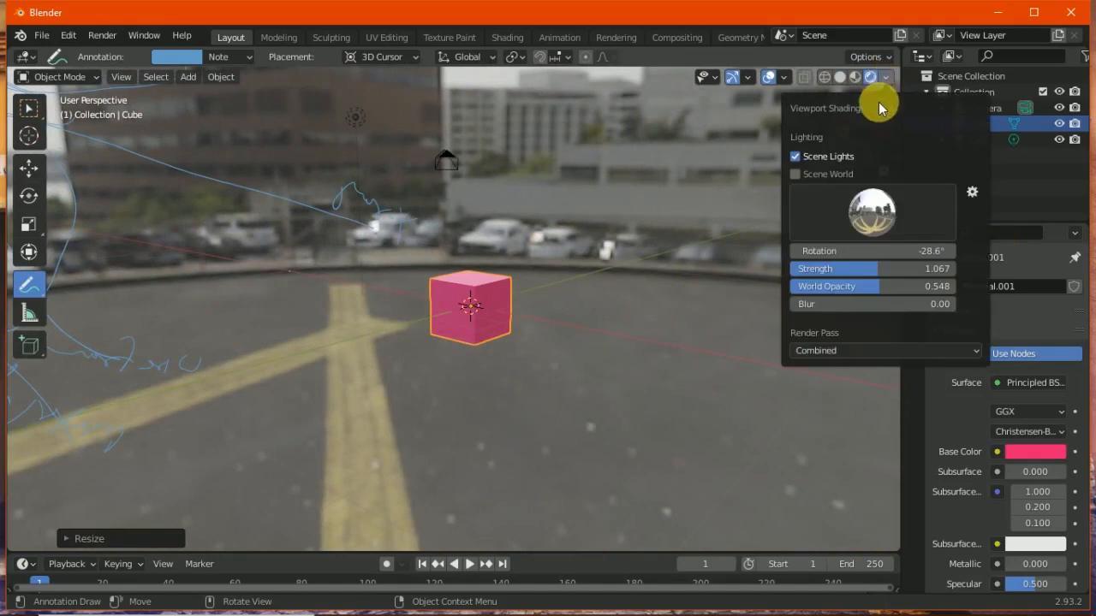
Switch to solid shading and annotate its mode with a freehand line leading to a handwritten "Not" note
left_click(841, 79)
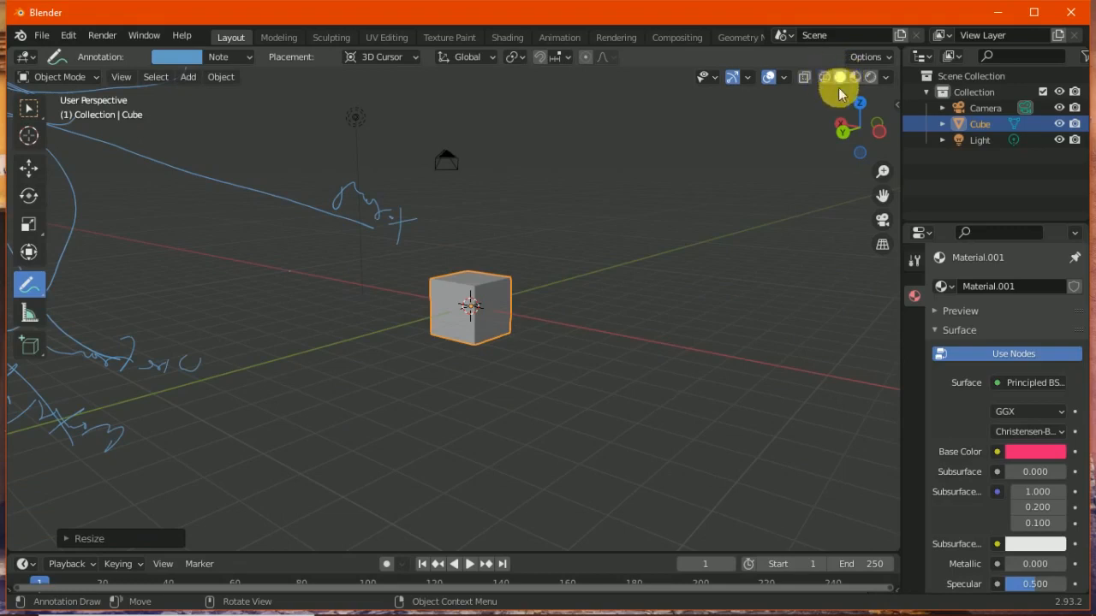
mouse_move(836, 92)
left_mouse_down()
mouse_move(739, 162)
mouse_move(659, 191)
mouse_move(700, 167)
left_mouse_up()
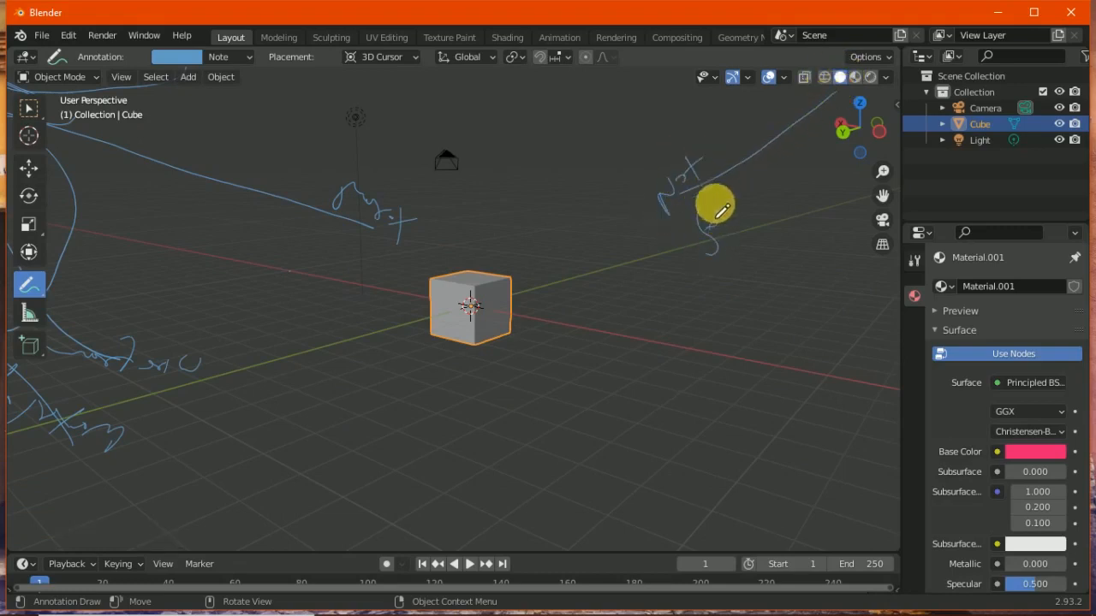
Return to rendered shading and handwrite a "Glw" label beside the cube with "HDRI" and "Textur" below it
left_click(855, 77)
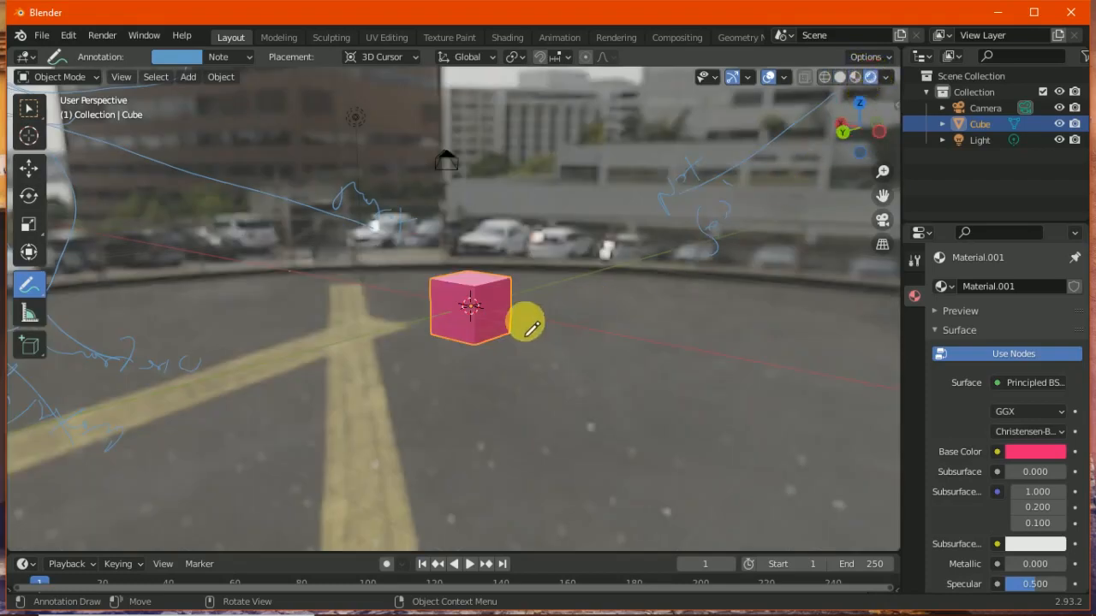
mouse_move(587, 287)
left_mouse_down()
mouse_move(626, 286)
mouse_move(641, 357)
mouse_move(711, 291)
mouse_move(702, 387)
mouse_move(712, 403)
mouse_move(714, 359)
mouse_move(793, 314)
mouse_move(796, 288)
left_mouse_up()
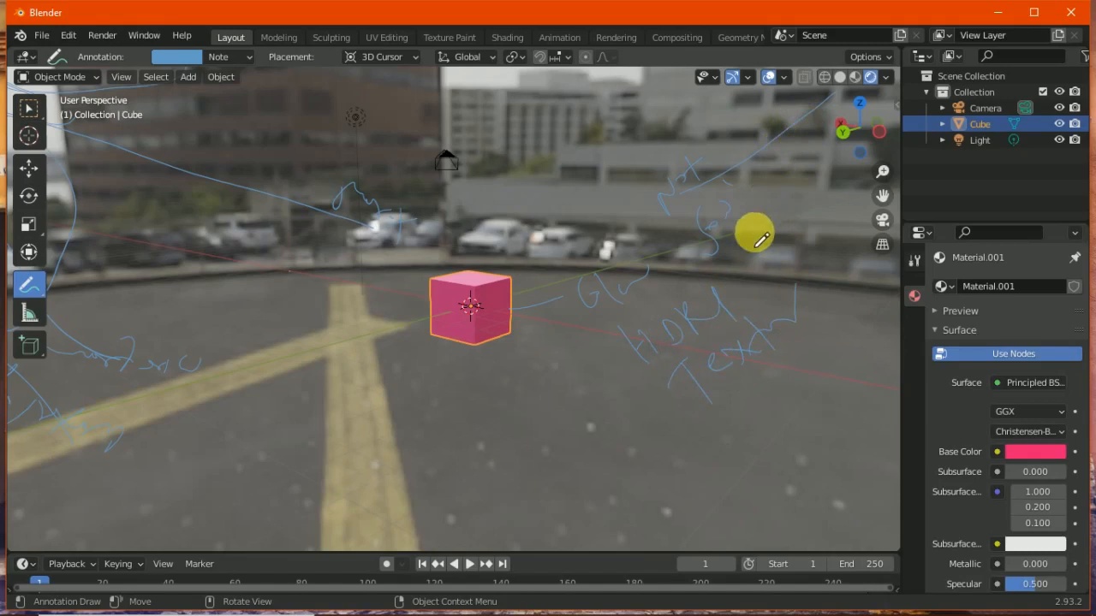
Draw a line from the HDRI note to the shading controls, cycle through solid and wireframe shading, and return to rendered
mouse_move(675, 249)
left_mouse_down()
mouse_move(728, 268)
mouse_move(823, 128)
mouse_move(876, 78)
mouse_move(758, 146)
mouse_move(876, 92)
left_mouse_up()
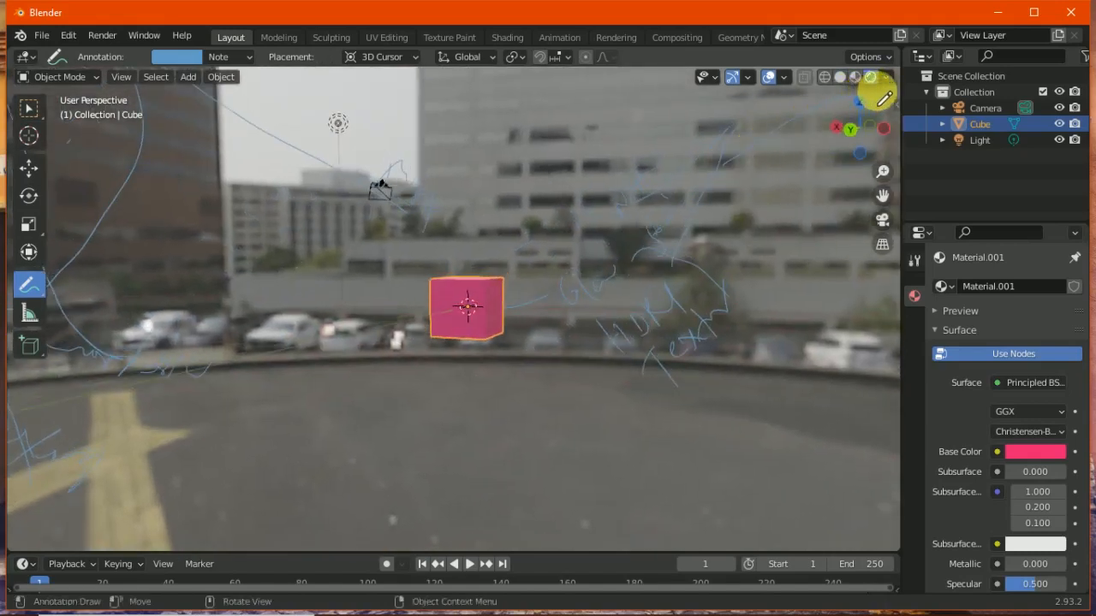
left_click(841, 78)
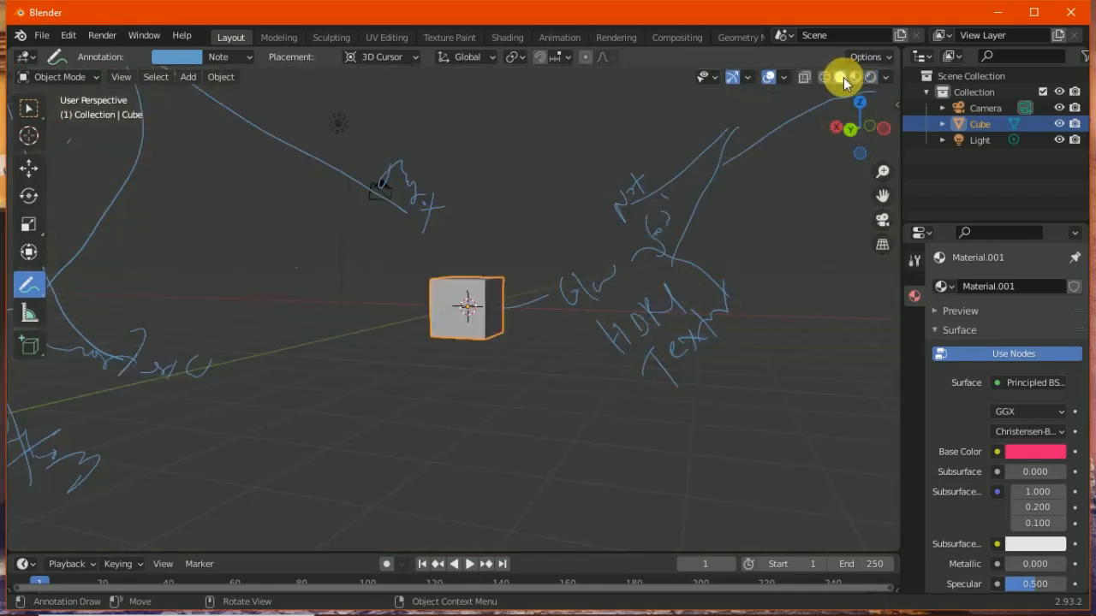
left_click(824, 78)
left_click(842, 78)
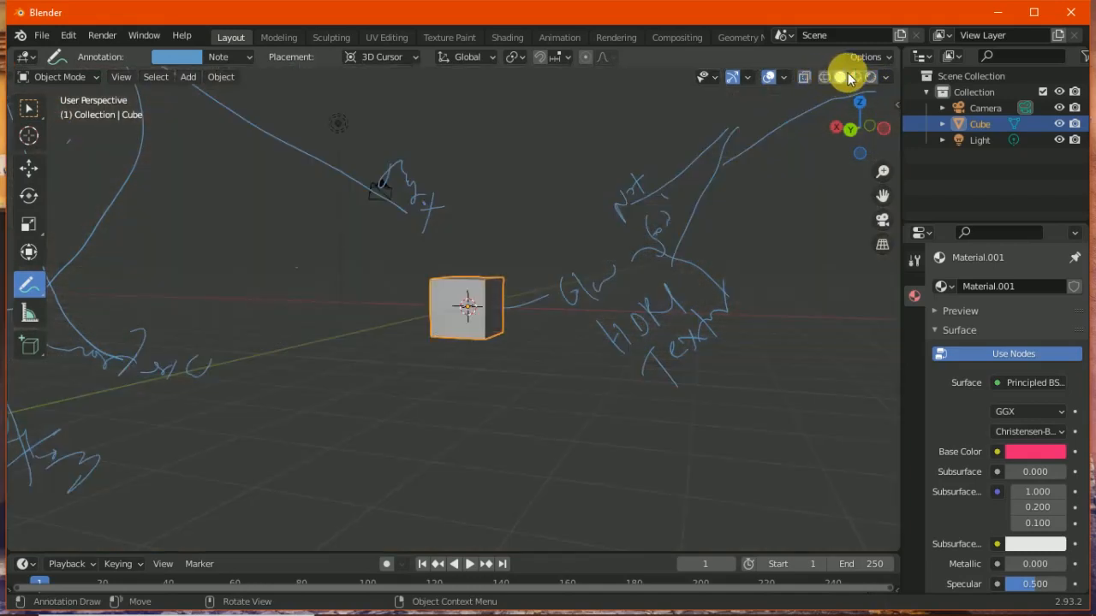
left_click(855, 78)
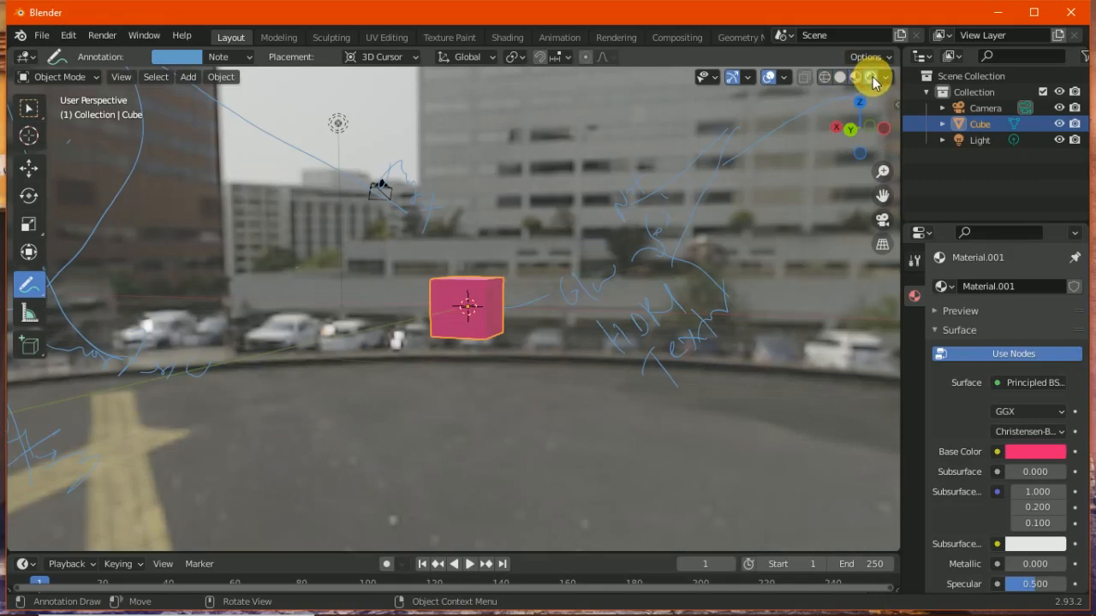
Toggle Scene World lighting on and back off in rendered shading to compare it with the HDRI environment
left_click(887, 78)
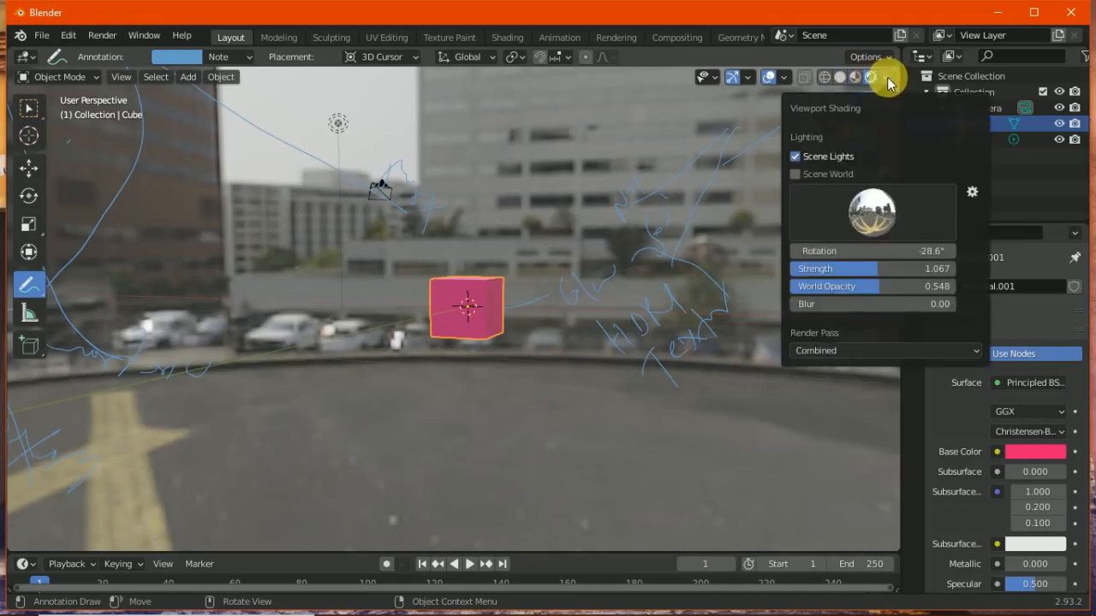
left_click(795, 174)
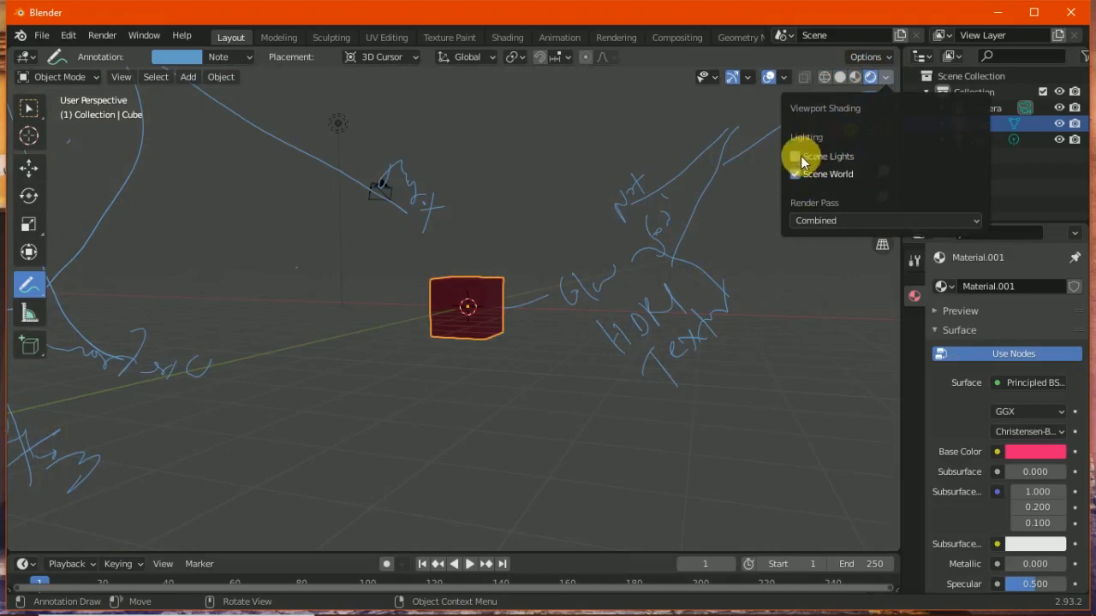
left_click(796, 173)
left_click(797, 175)
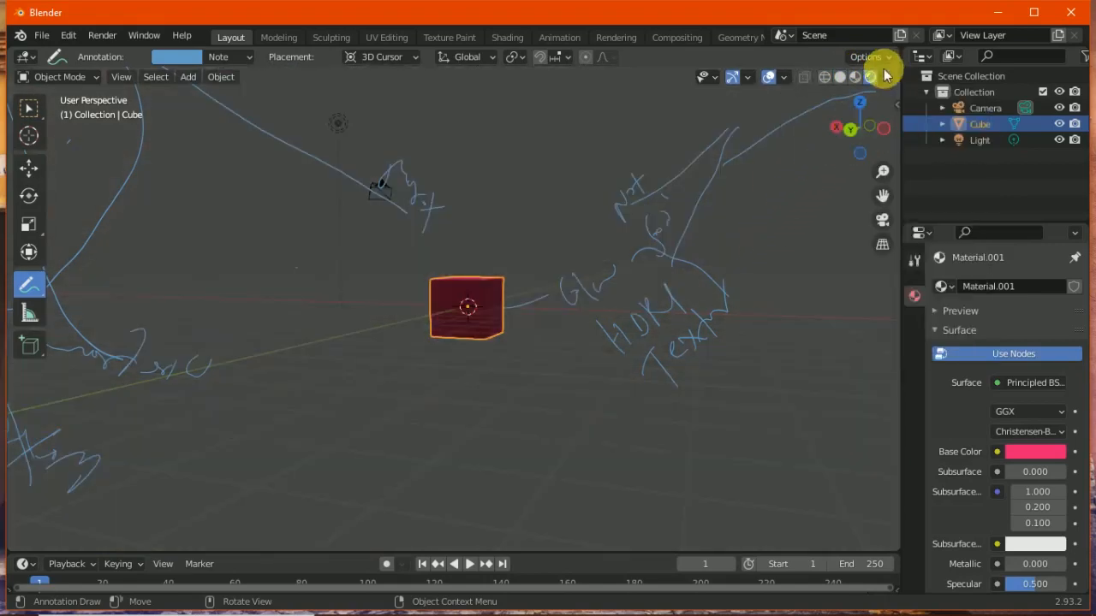
left_click(886, 77)
left_click(796, 173)
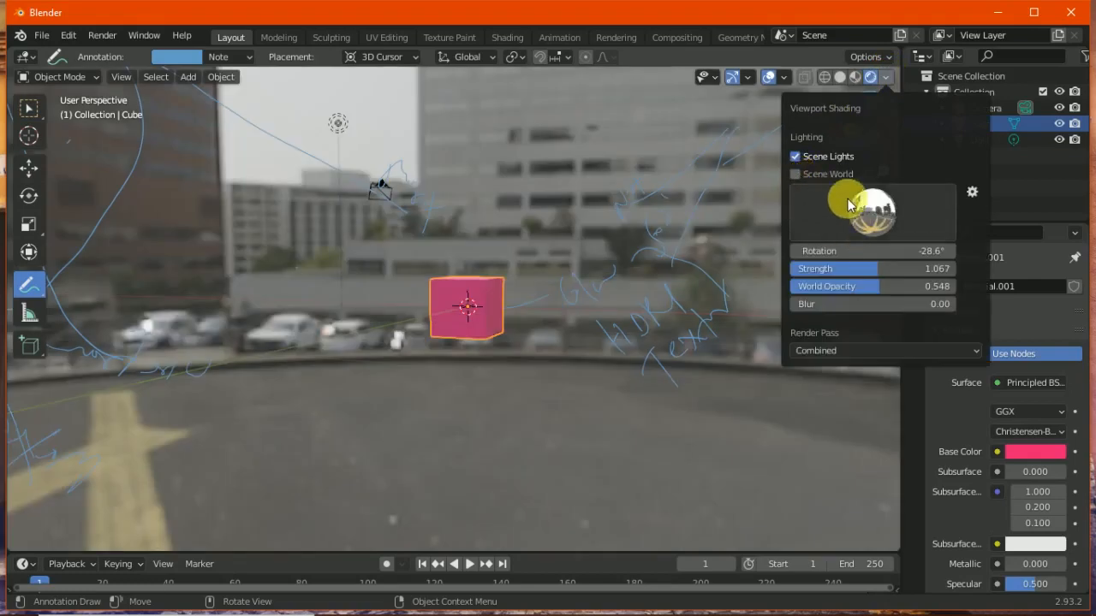
Try the dark sunset HDRI environment and choose the misty field for the rendered view
left_click(875, 216)
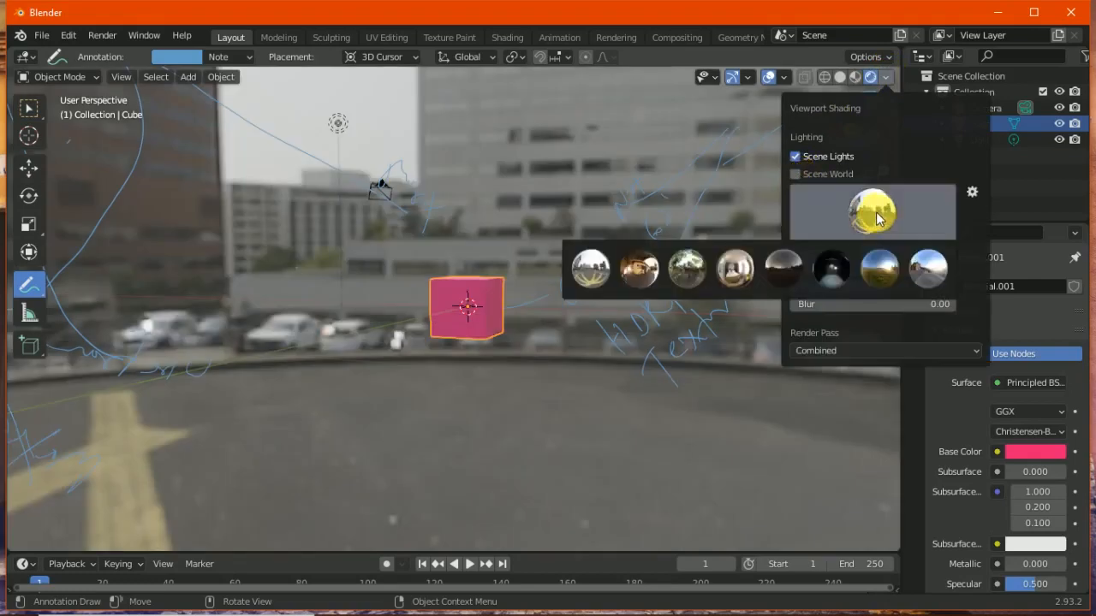
left_click(805, 269)
left_click(871, 219)
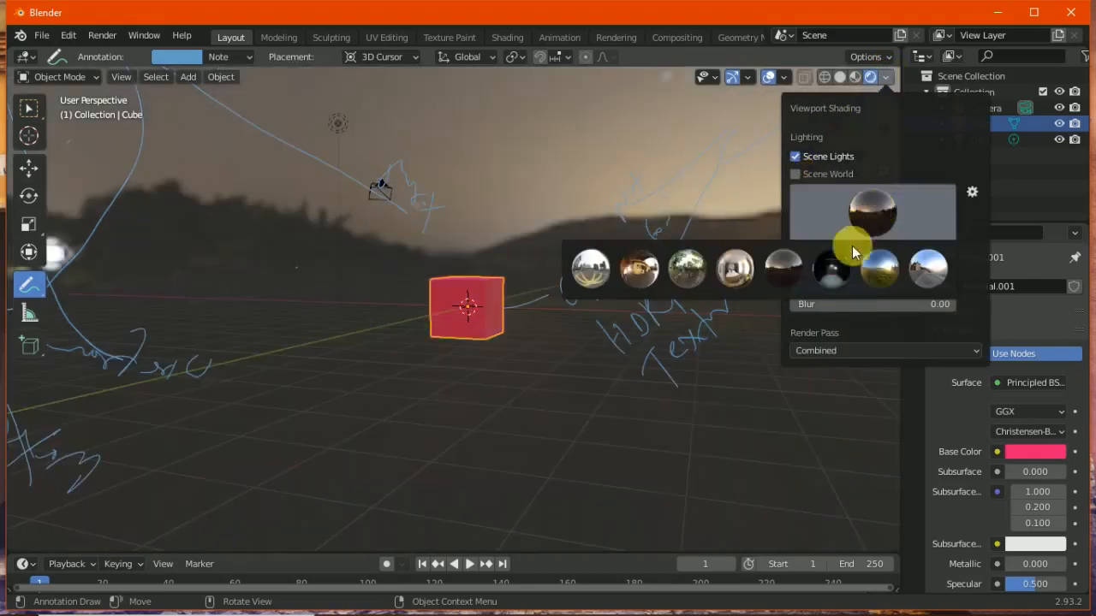
left_click(880, 261)
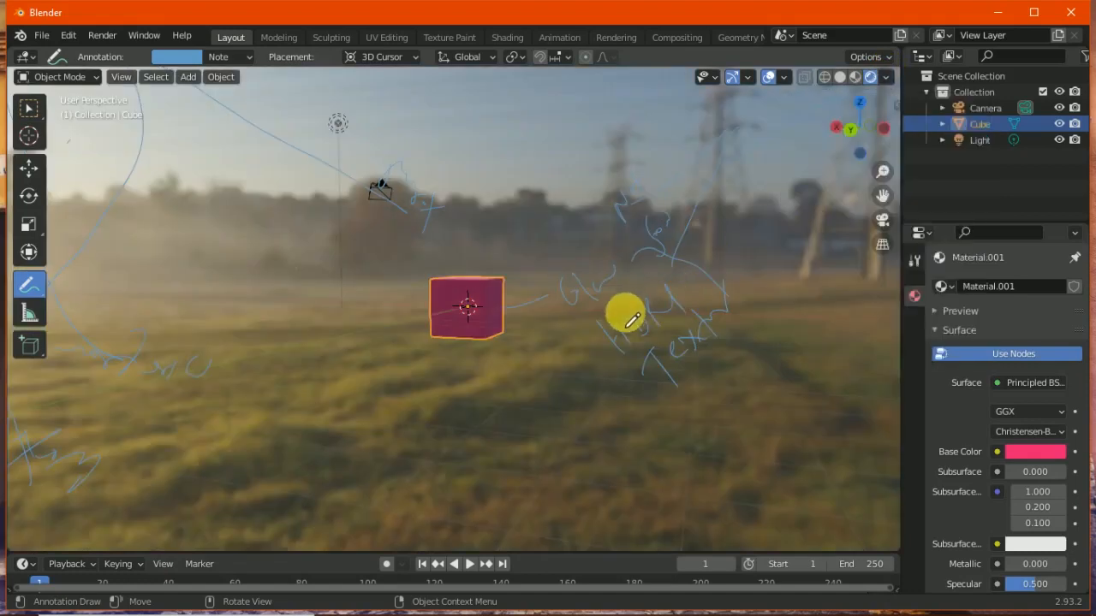
Enable Scene World lighting and look through the render pass options, keeping Combined
left_click(886, 77)
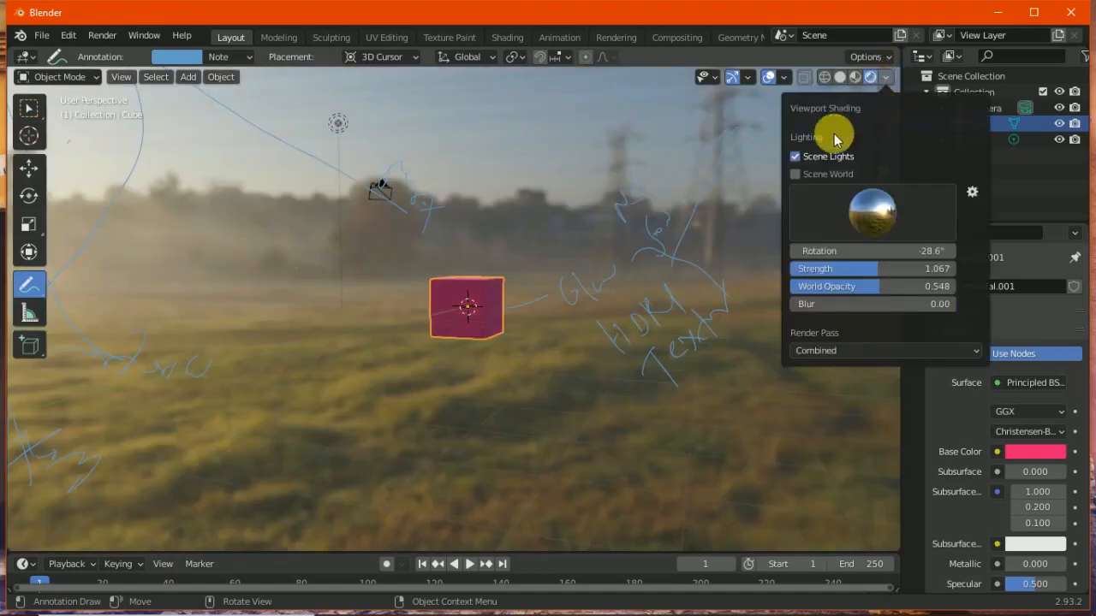
left_click(796, 174)
left_click(831, 220)
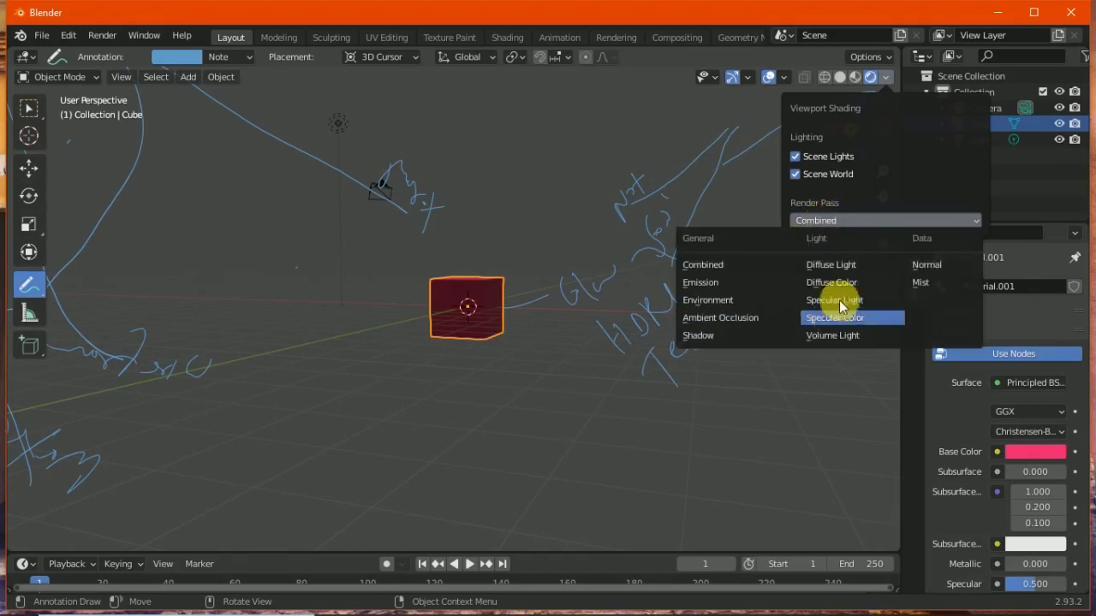
left_click(839, 221)
left_click(884, 77)
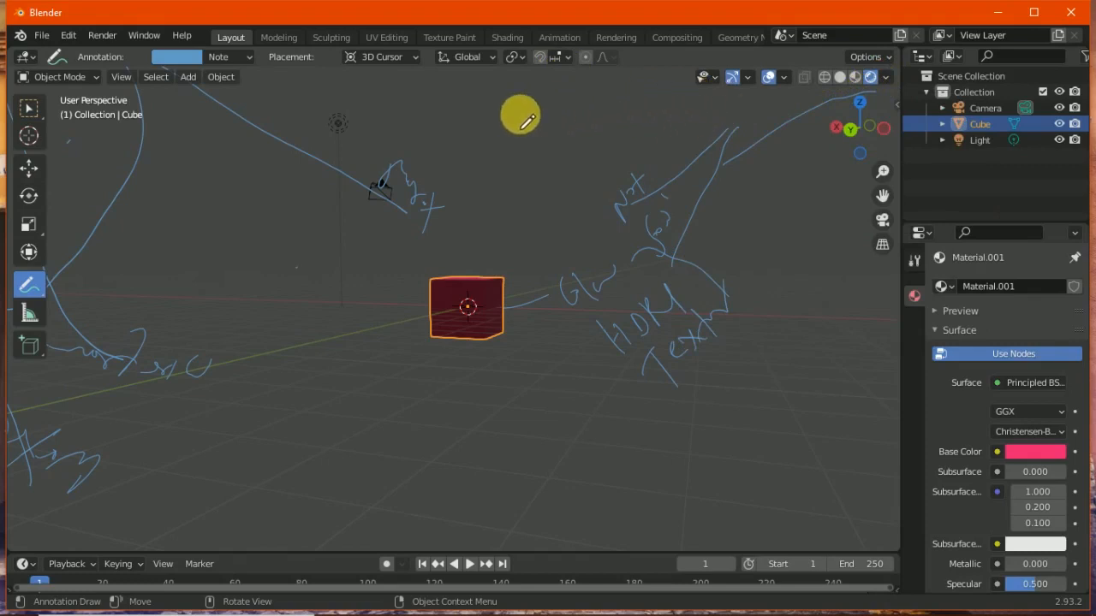
Handwrite a "3D View" note above the cube and draw freehand lines towards the viewport header and the toolbar
mouse_move(517, 174)
left_mouse_down()
mouse_move(531, 149)
mouse_move(592, 109)
left_mouse_up()
mouse_move(571, 175)
left_mouse_down()
mouse_move(663, 108)
mouse_move(867, 110)
left_mouse_up()
mouse_move(248, 82)
left_mouse_down()
mouse_move(205, 112)
mouse_move(60, 89)
mouse_move(86, 286)
mouse_move(68, 359)
left_mouse_up()
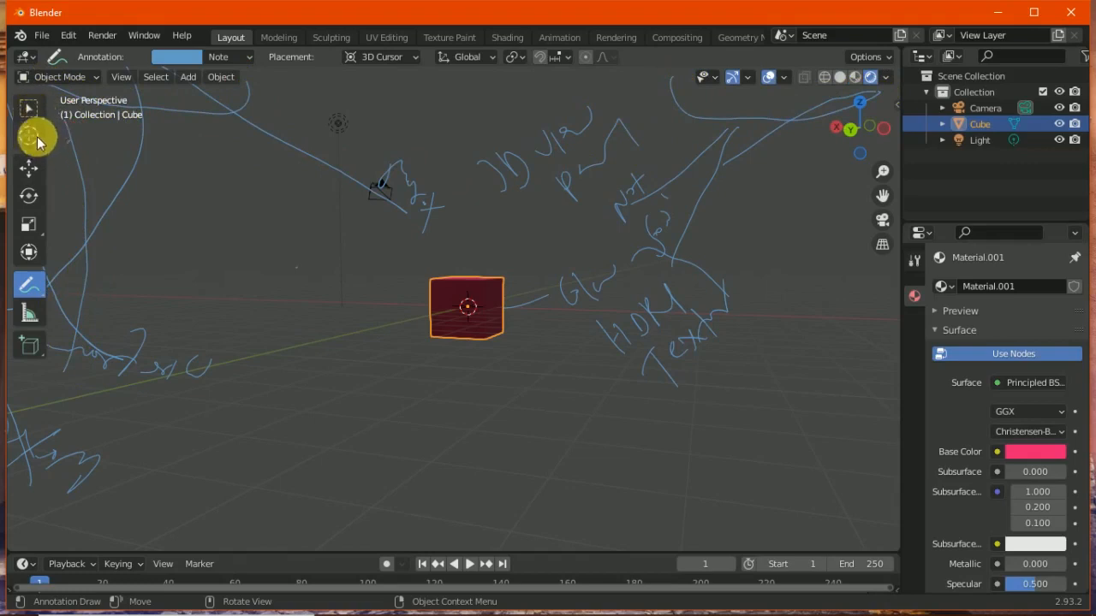
Place the 3D cursor at several spots around the empty area beside the cube, ending among the annotation lines near the toolbar
left_click(34, 139)
left_click(203, 206)
left_click(274, 289)
left_click(291, 226)
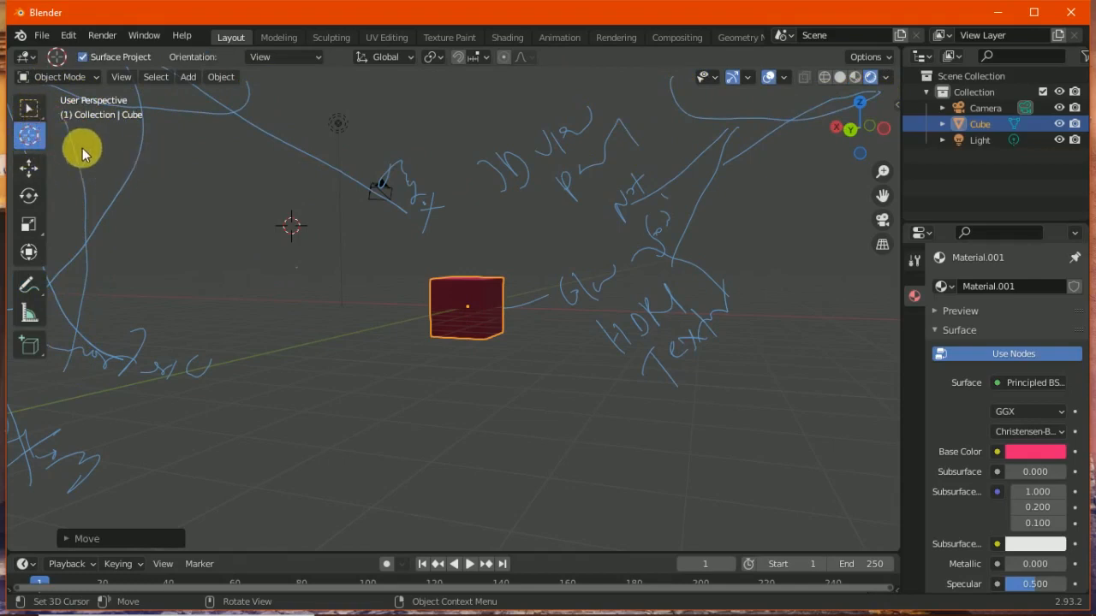
left_click_drag(96, 171, 114, 166)
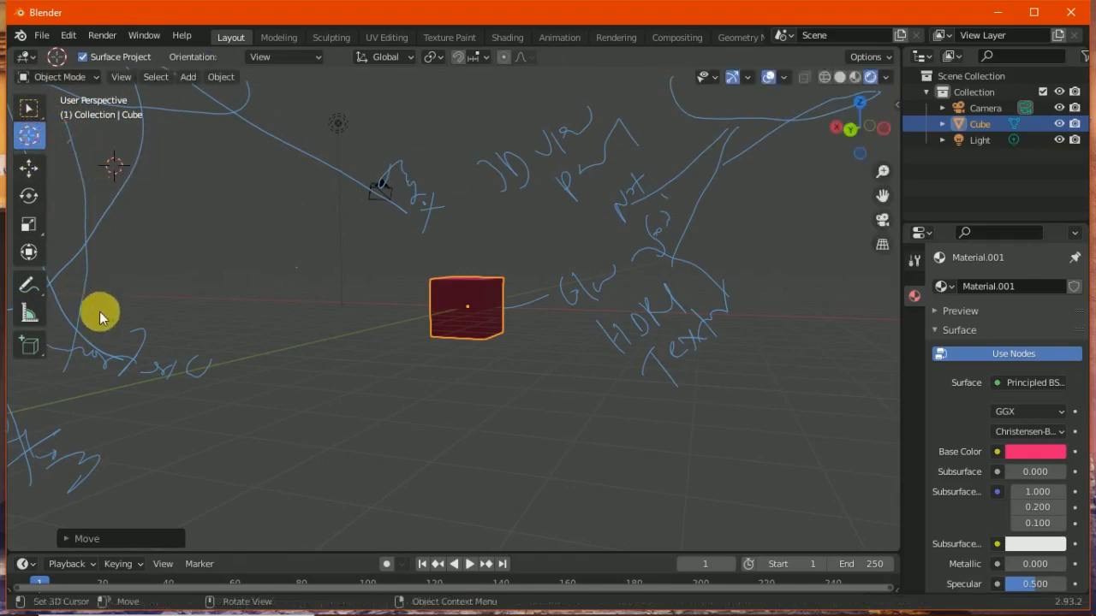
Mark the toolbar area with short annotation strokes, widen the toolbar to two columns and restore its single column
left_click(30, 282)
left_click_drag(45, 154, 80, 154)
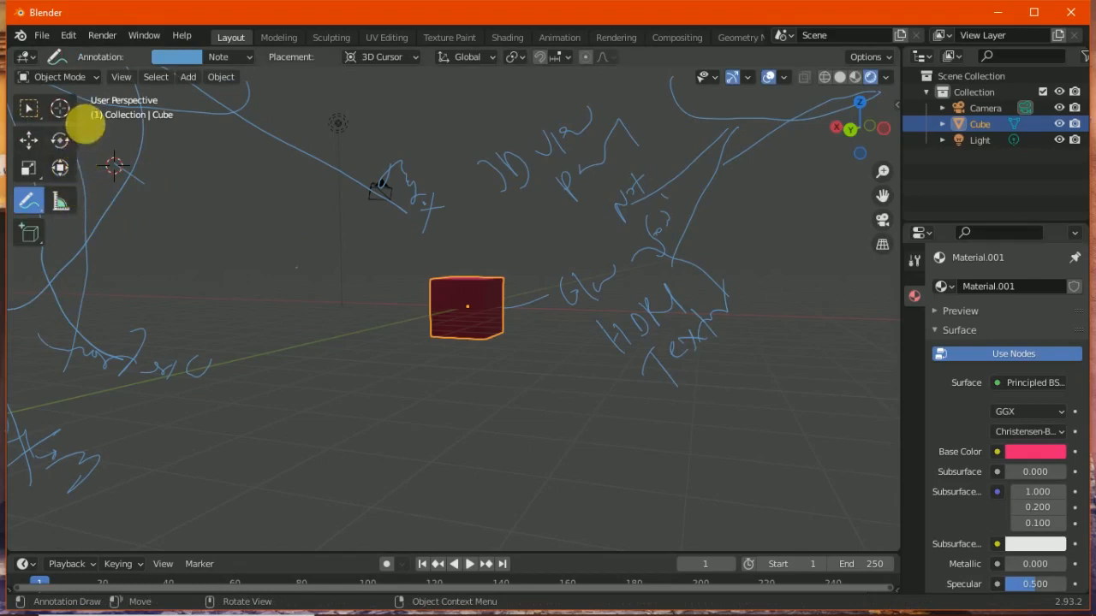
left_click_drag(81, 130, 45, 167)
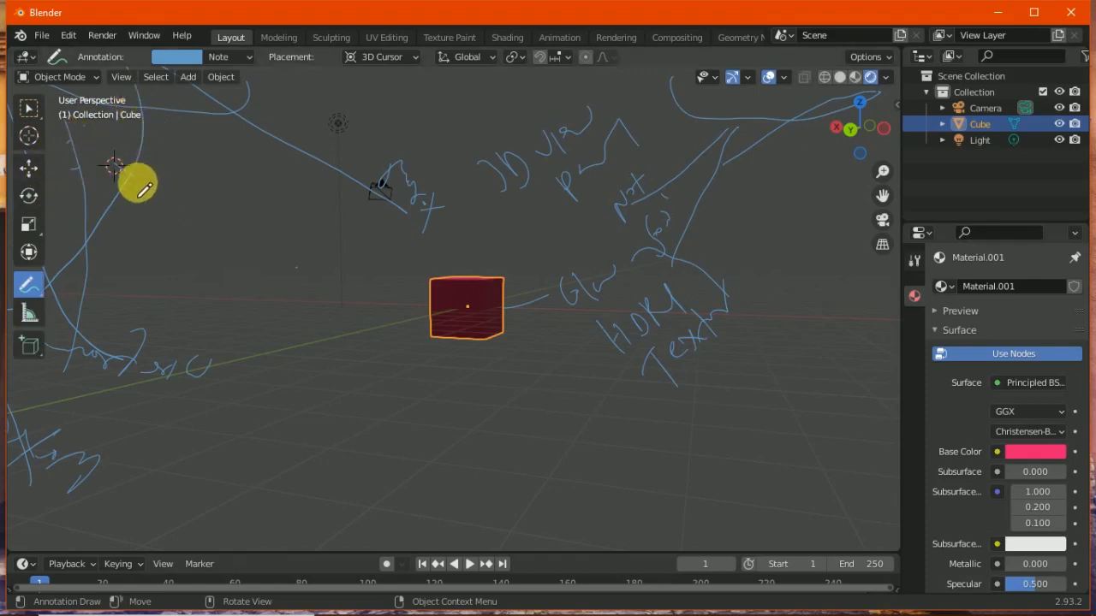
Reposition the 3D cursor several times, including on the cube, and leave it just below the light beside the camera
left_click(32, 135)
left_click(232, 176)
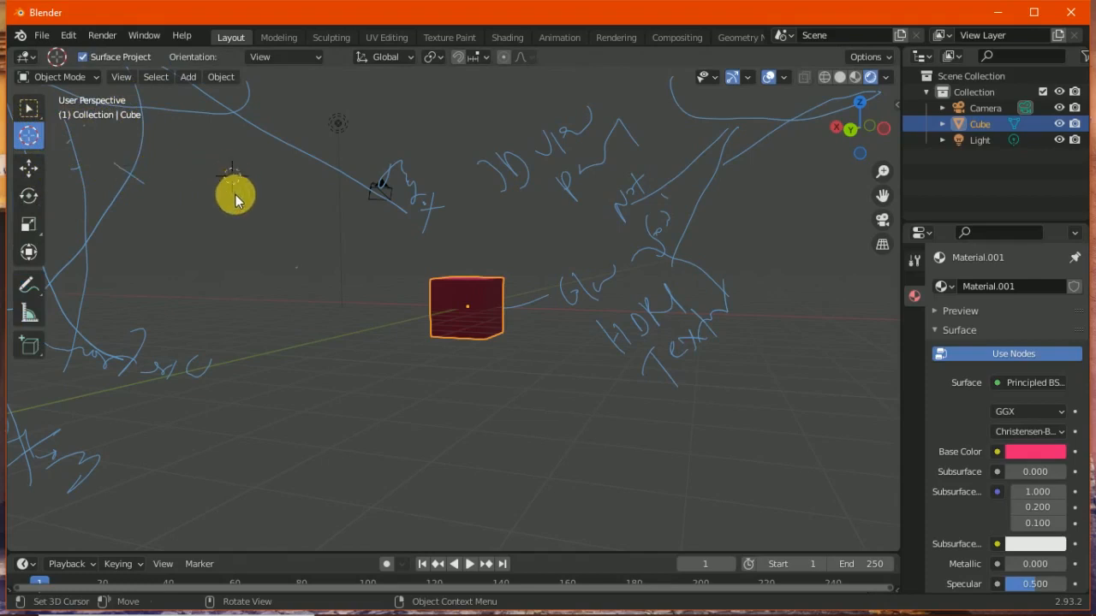
left_click_drag(312, 243, 371, 129)
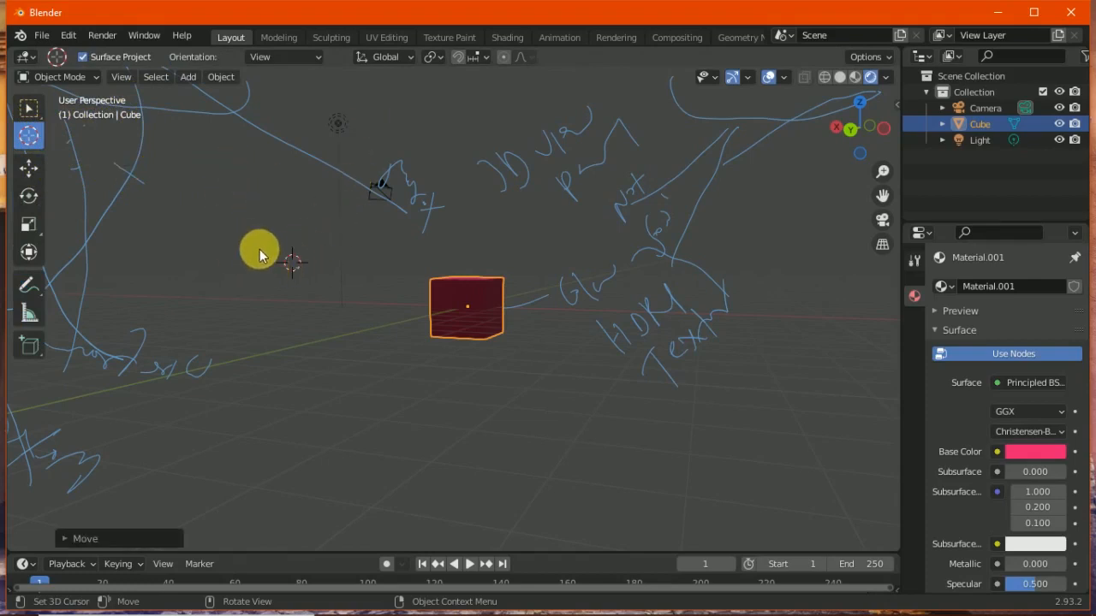
left_click(454, 308)
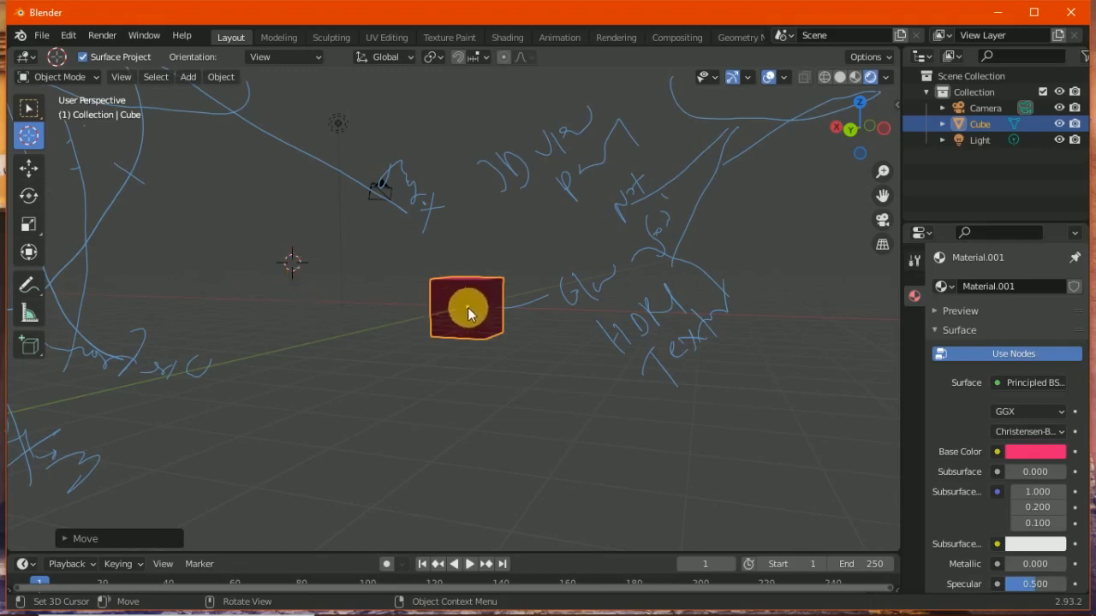
left_click(340, 209)
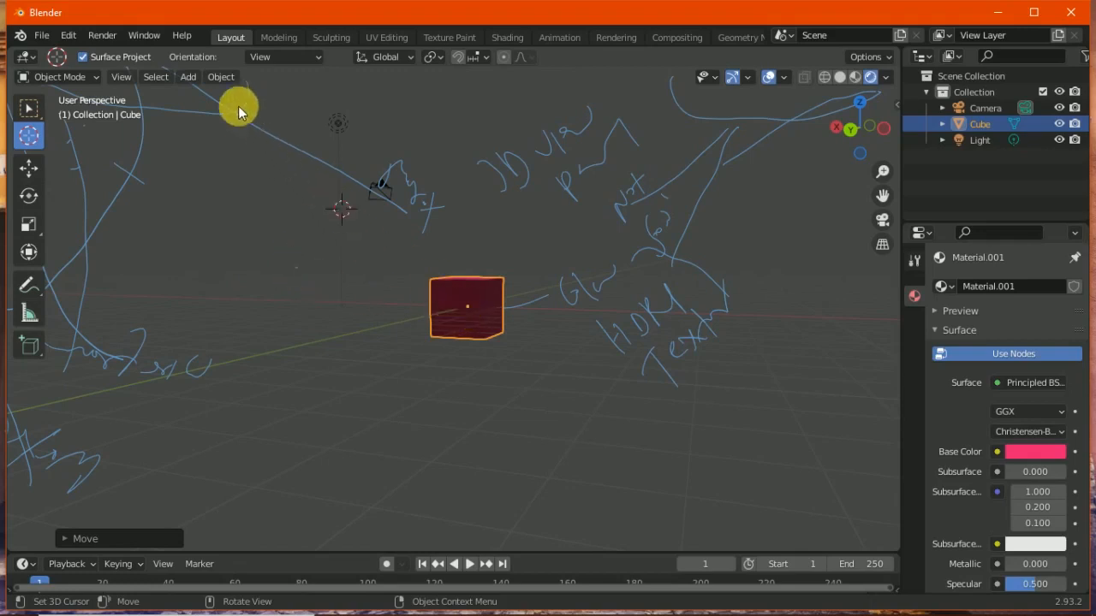
Deselect the cube with the Select Box tool and add a UV sphere at the 3D cursor
left_click(34, 109)
left_click(191, 196)
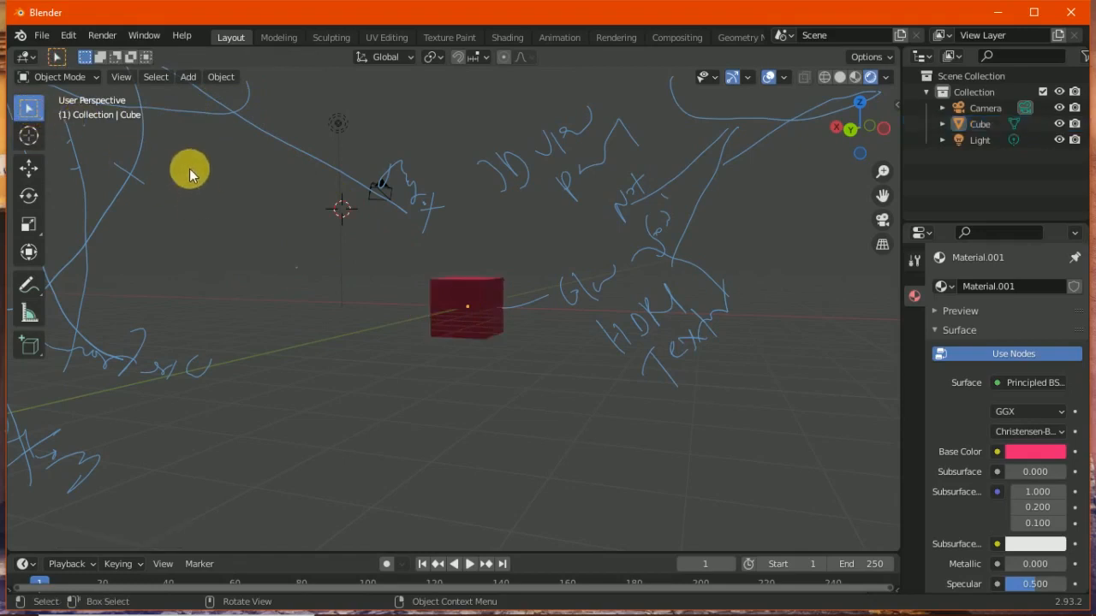
left_click(195, 76)
mouse_move(211, 101)
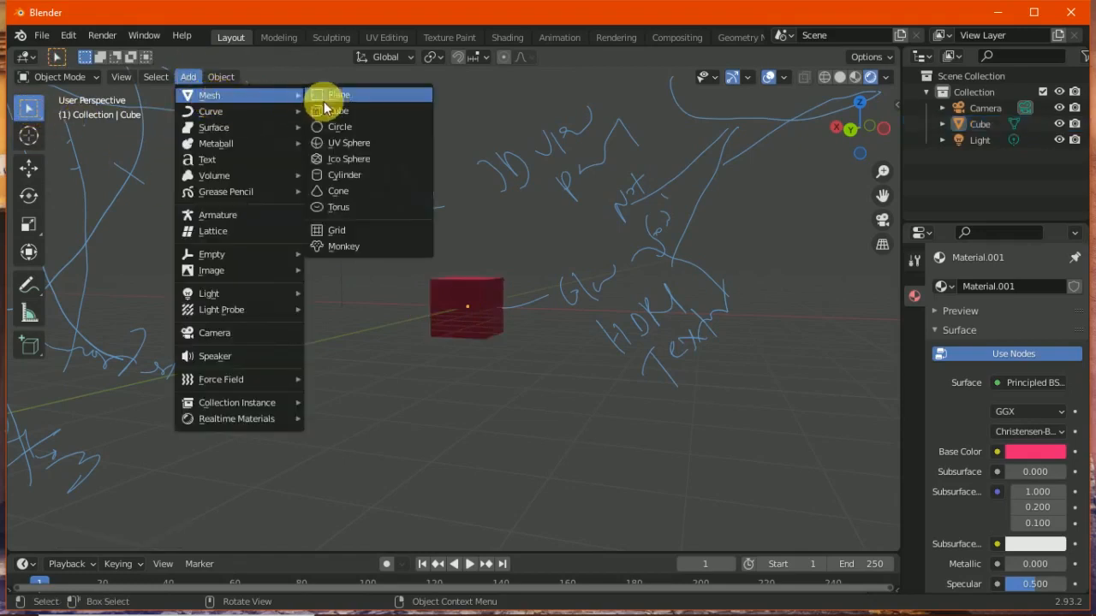
left_click(348, 143)
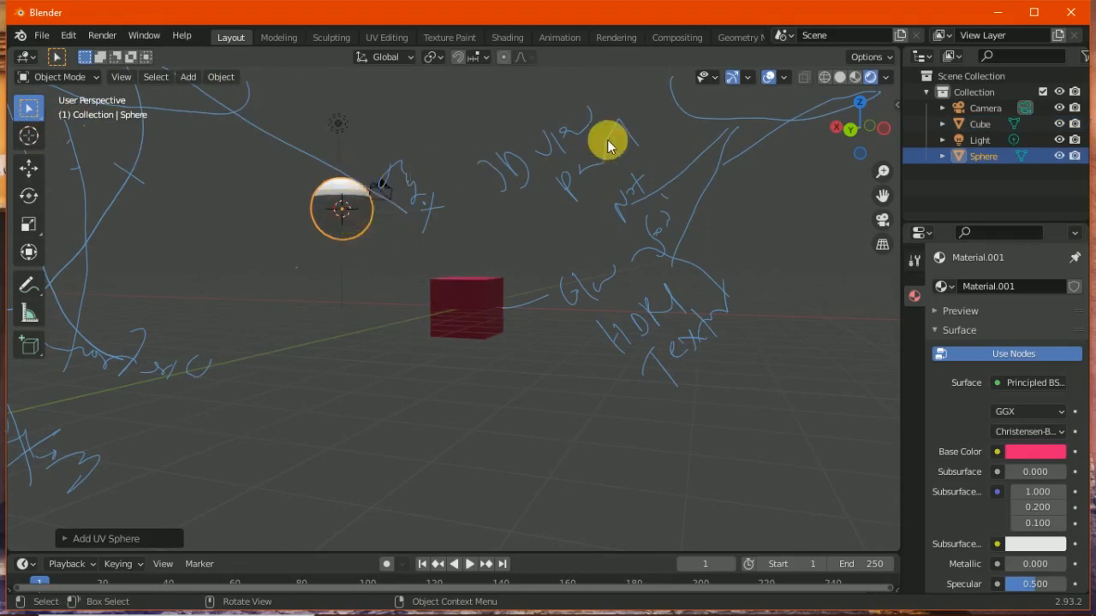
Switch to solid shading, deselect everything and select the UV sphere
left_click(836, 78)
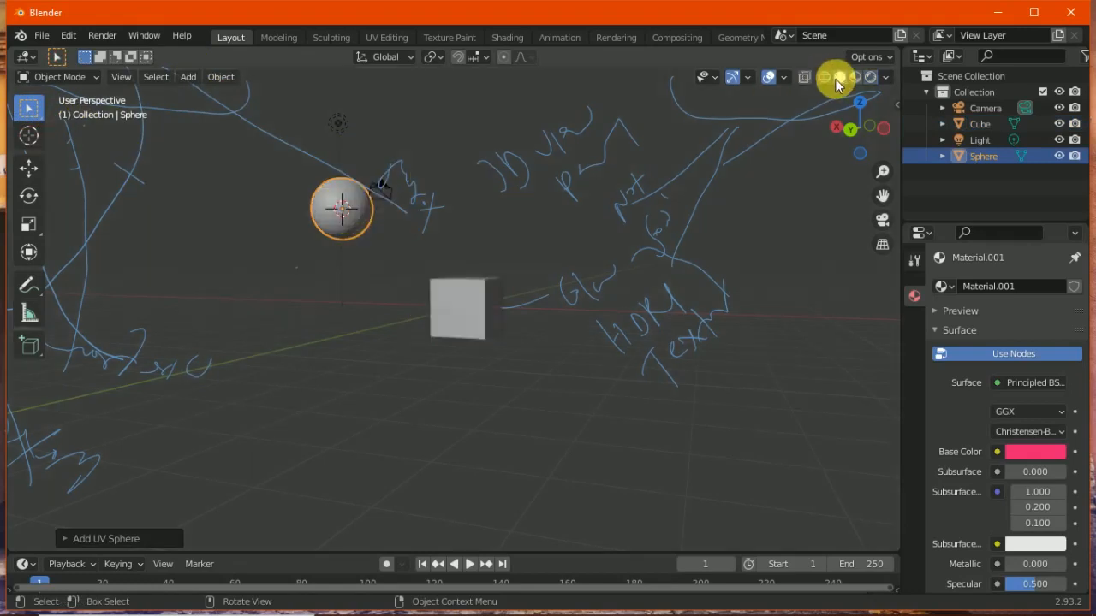
left_click(474, 216)
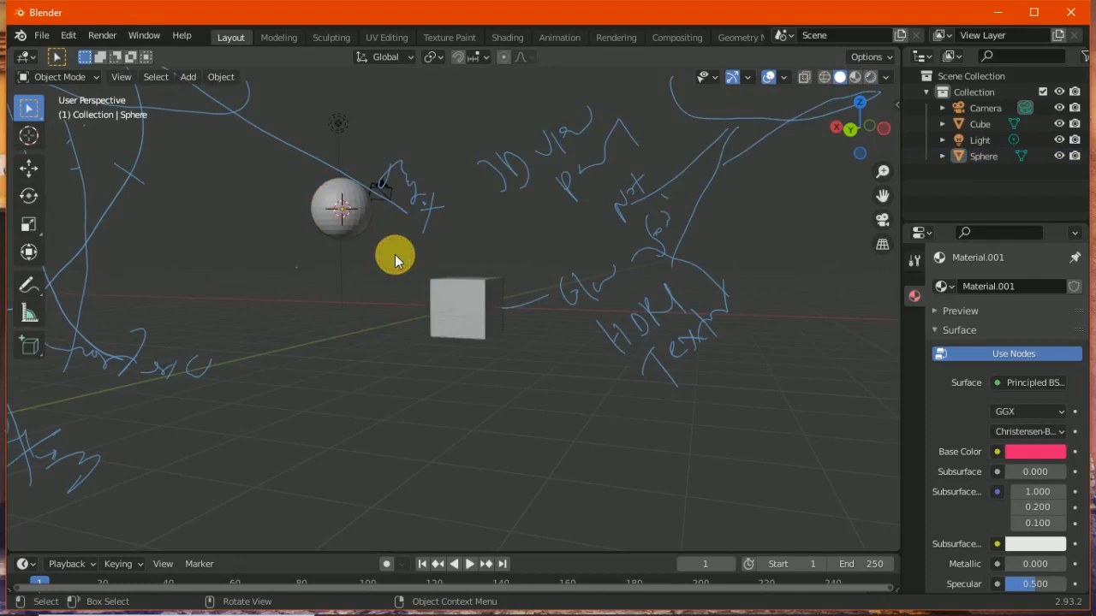
left_click(364, 225)
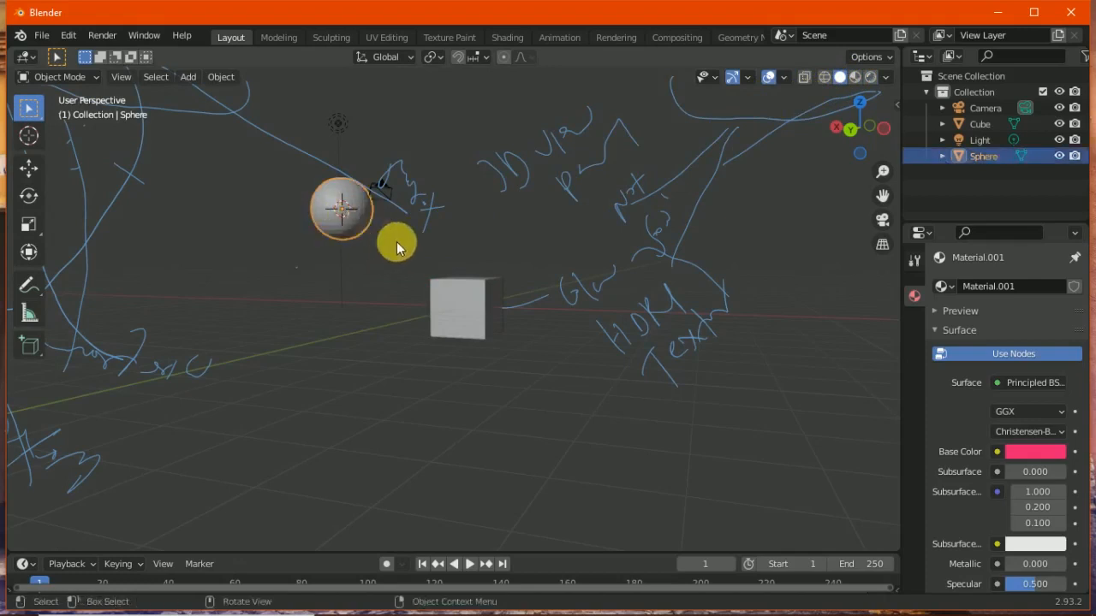
Select the cube, scale it up until it covers the sphere, and scale it back down by a factor of about 0.48
left_click(479, 312)
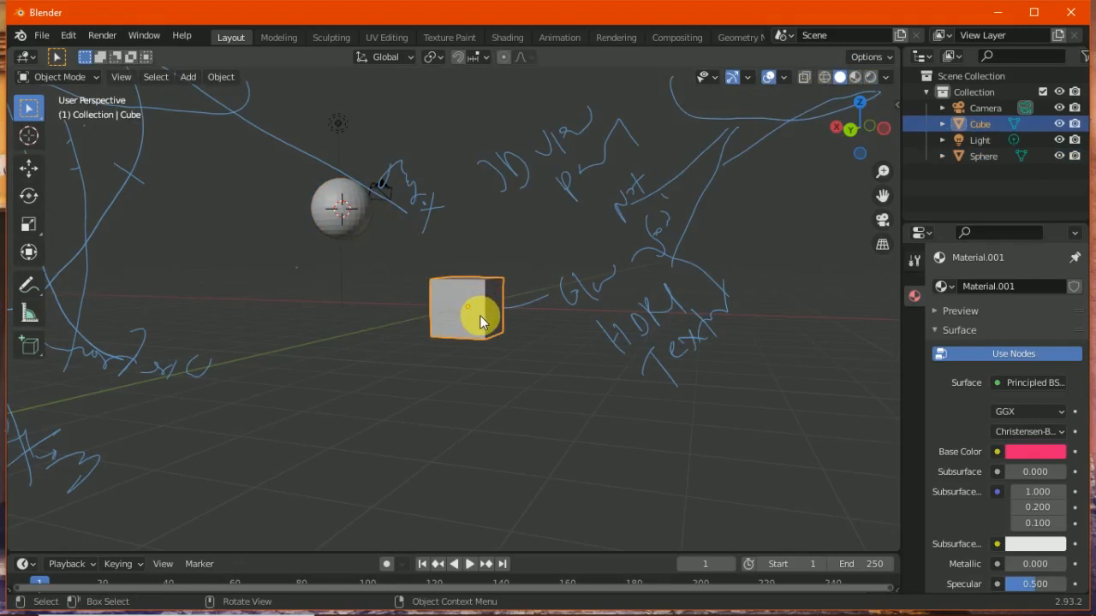
key("s")
left_click(470, 324)
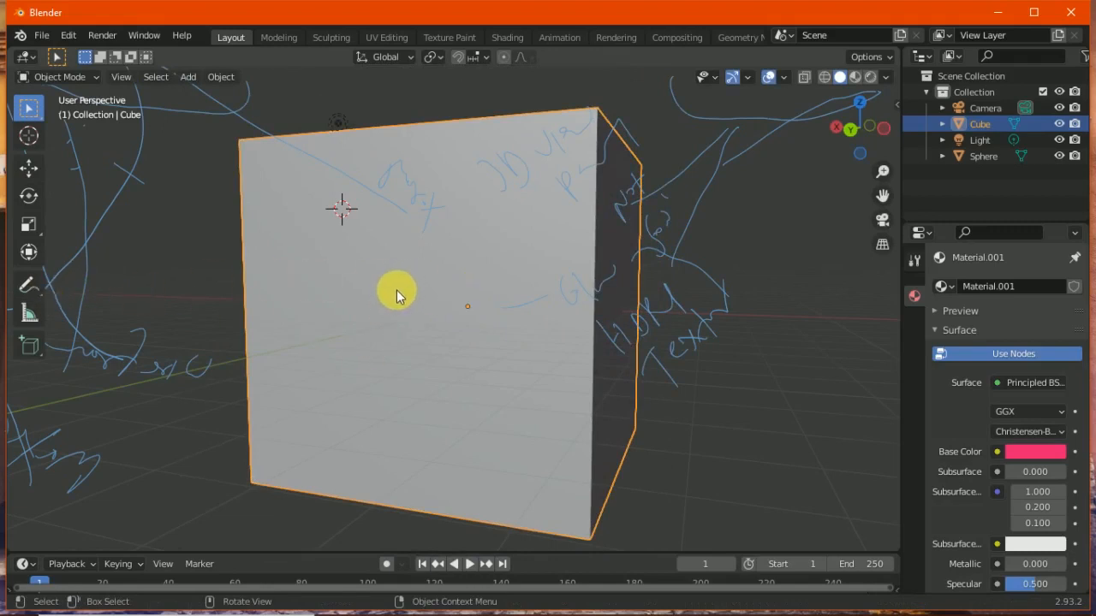
key("s")
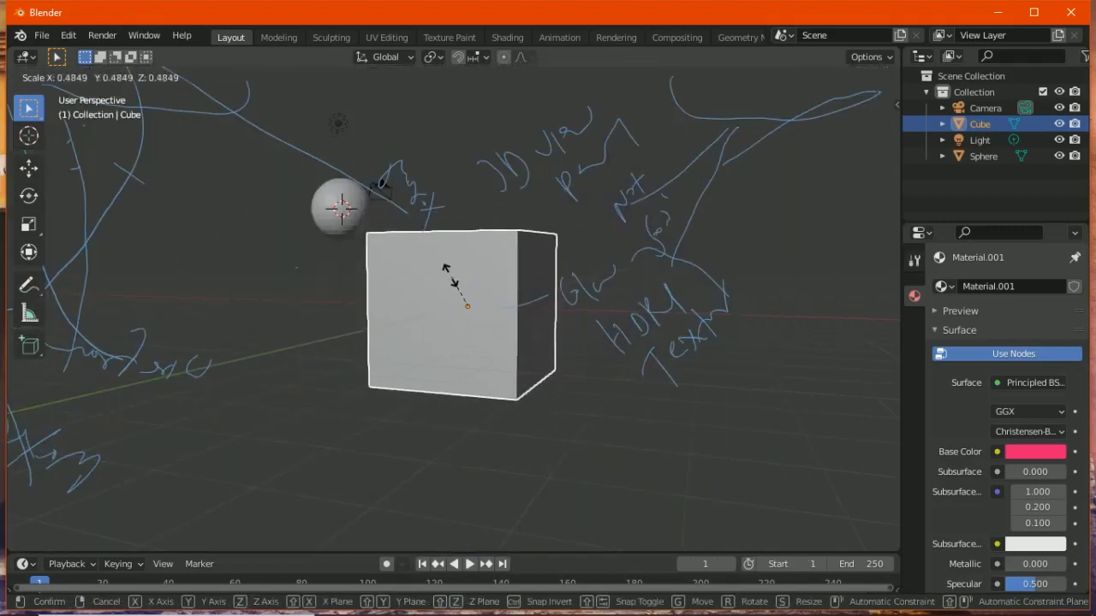
left_click(450, 273)
Rotate the enlarged cube freely in the view so that it tilts clockwise, keeping it selected
key("r")
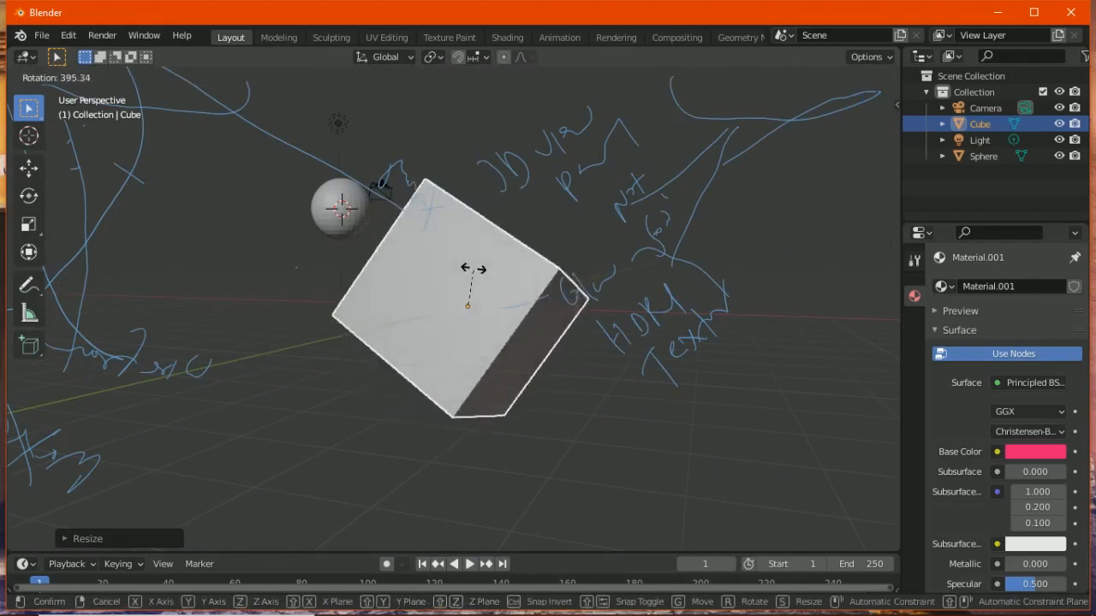
left_click(465, 272)
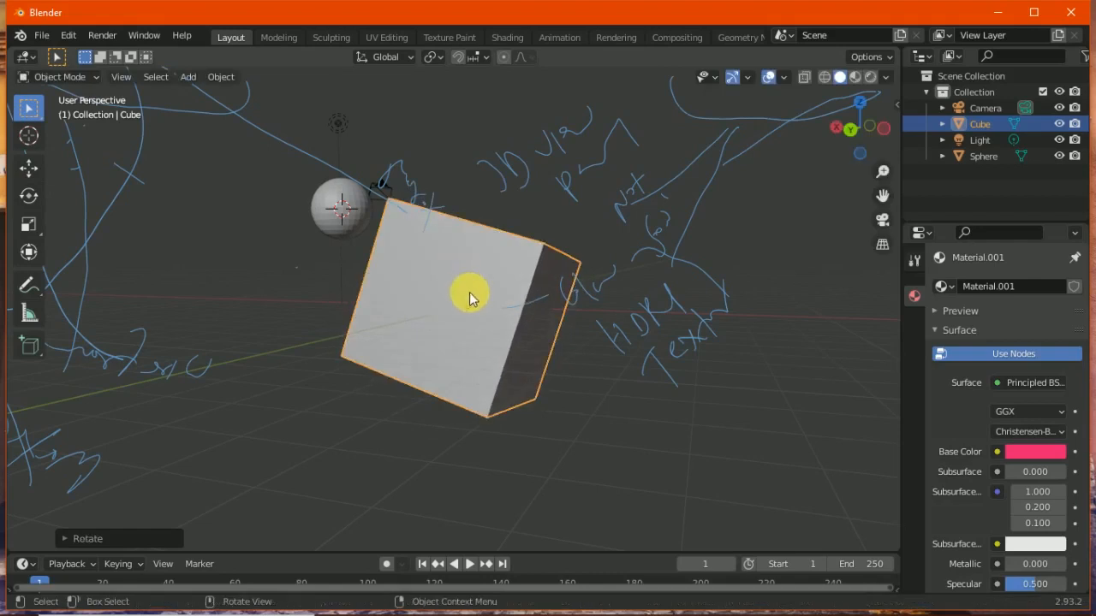
left_click(470, 308)
left_click(466, 306)
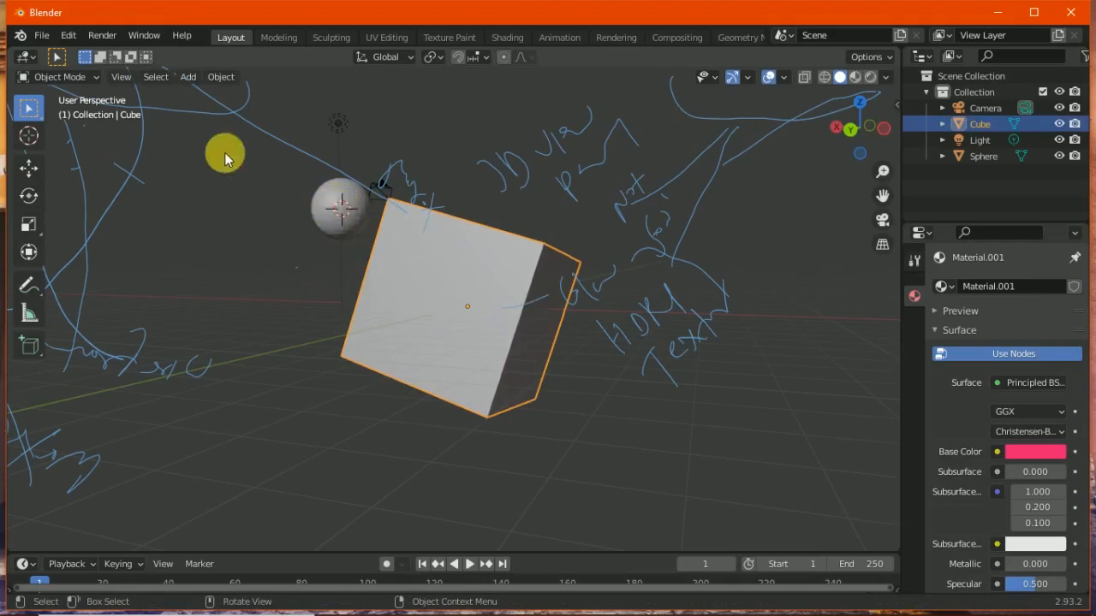
Place the 3D cursor on the cube's left edge and set the cube's origin to the 3D cursor
left_click(29, 136)
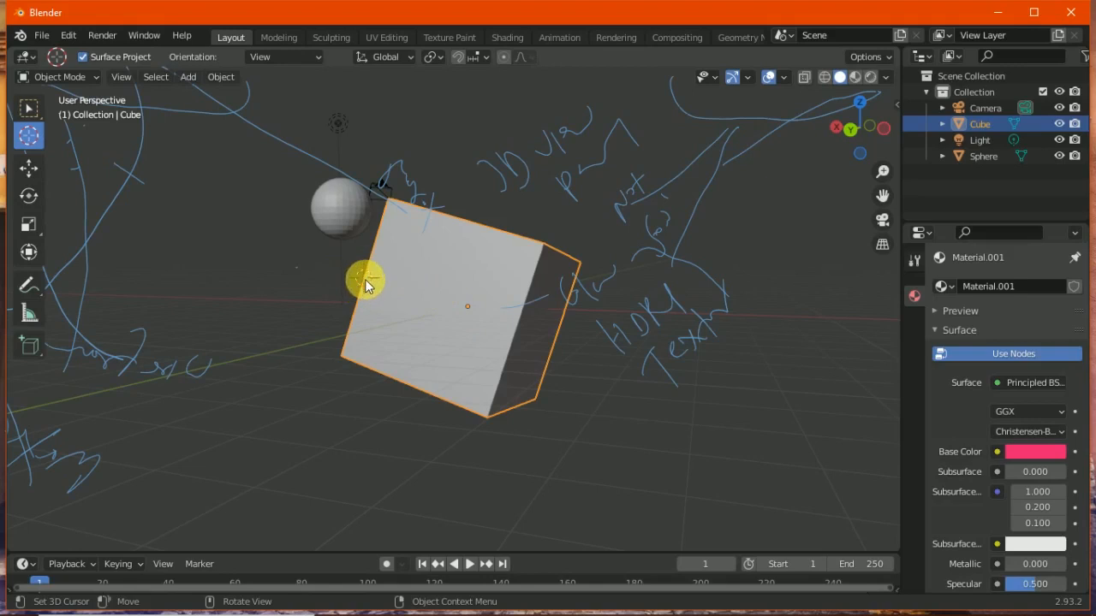
right_click(365, 283)
mouse_move(388, 337)
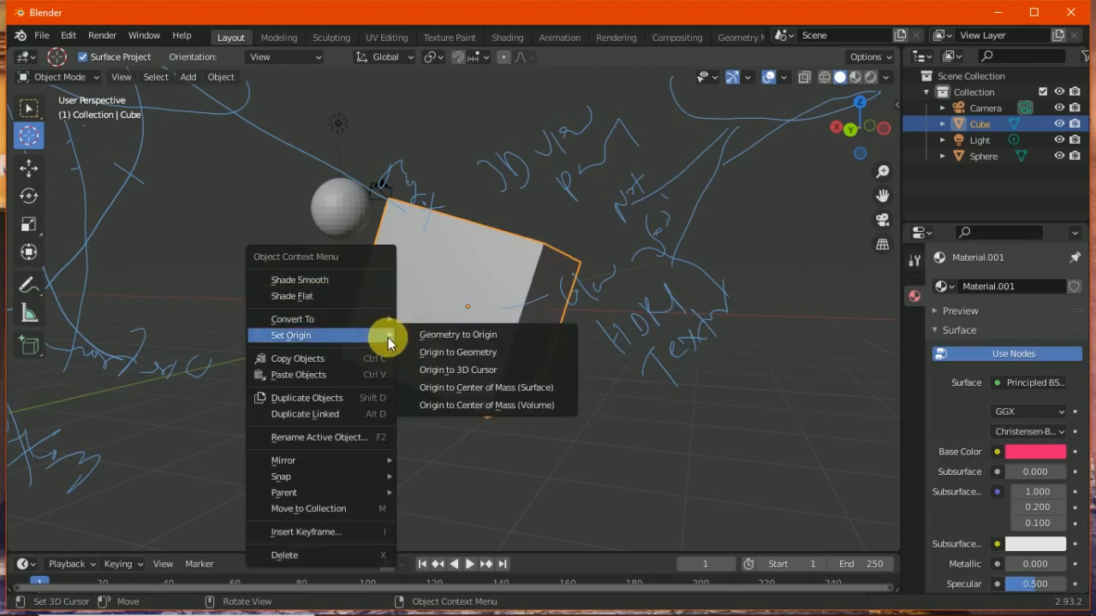
left_click(438, 373)
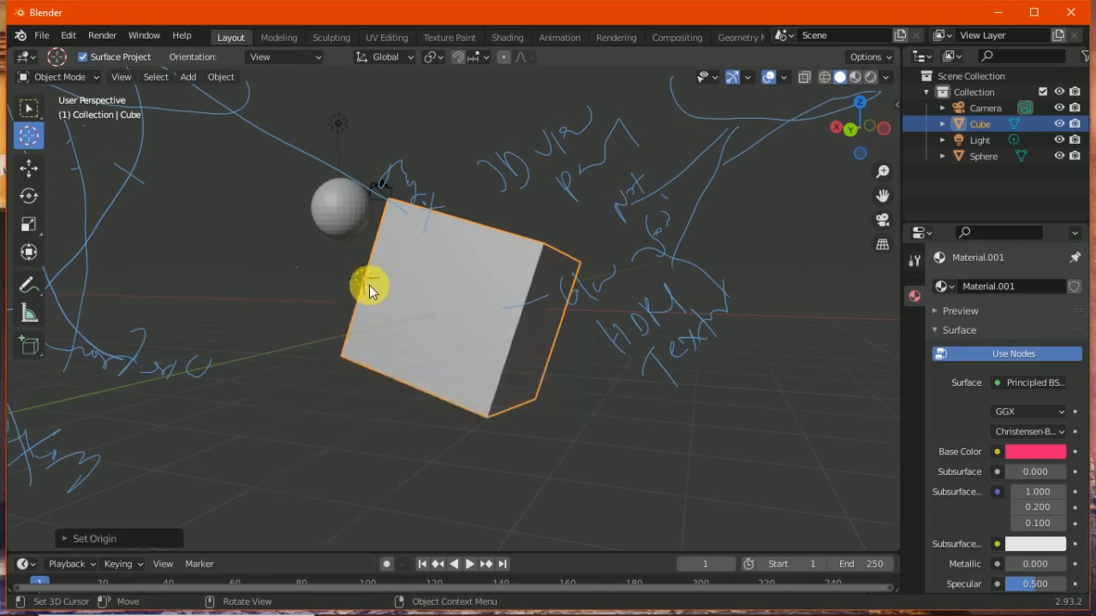
Rotate the cube freely in the view around its origin on the left edge
key("r")
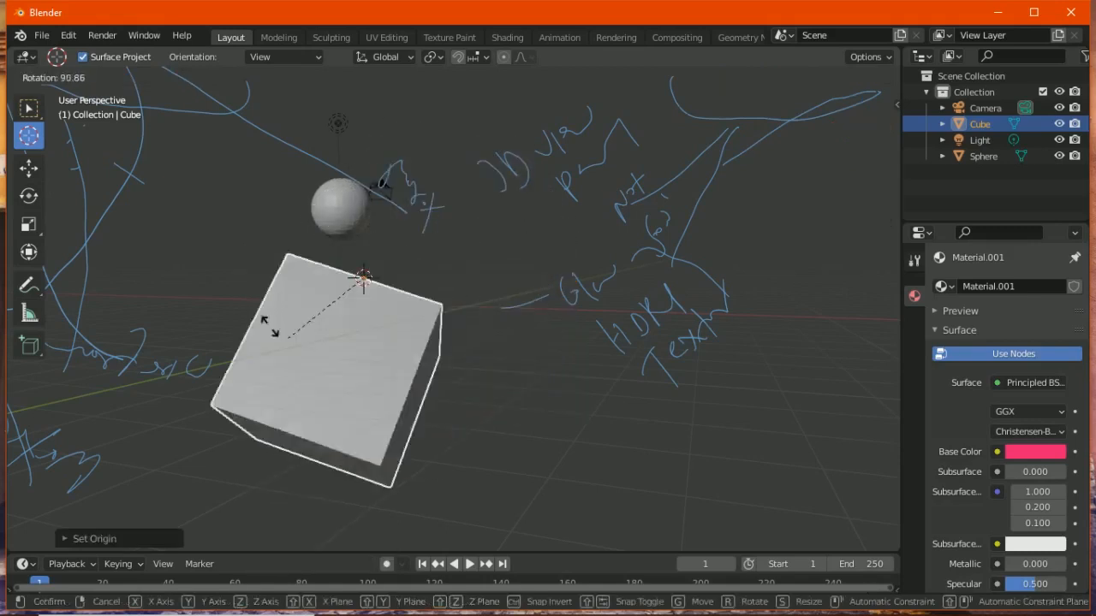
right_click(293, 354)
key("r")
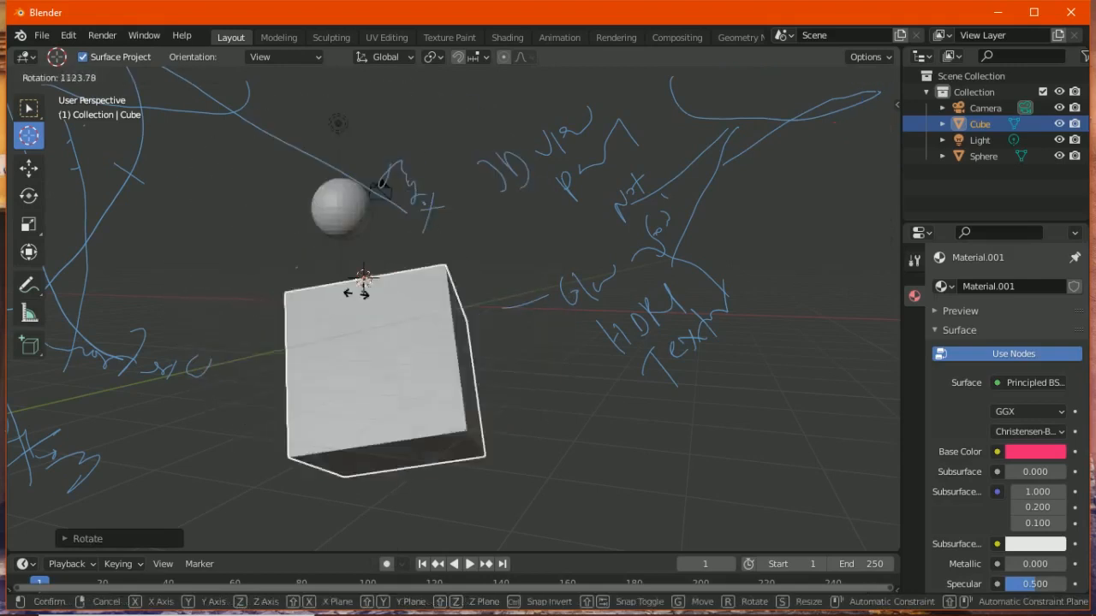
left_click(347, 273)
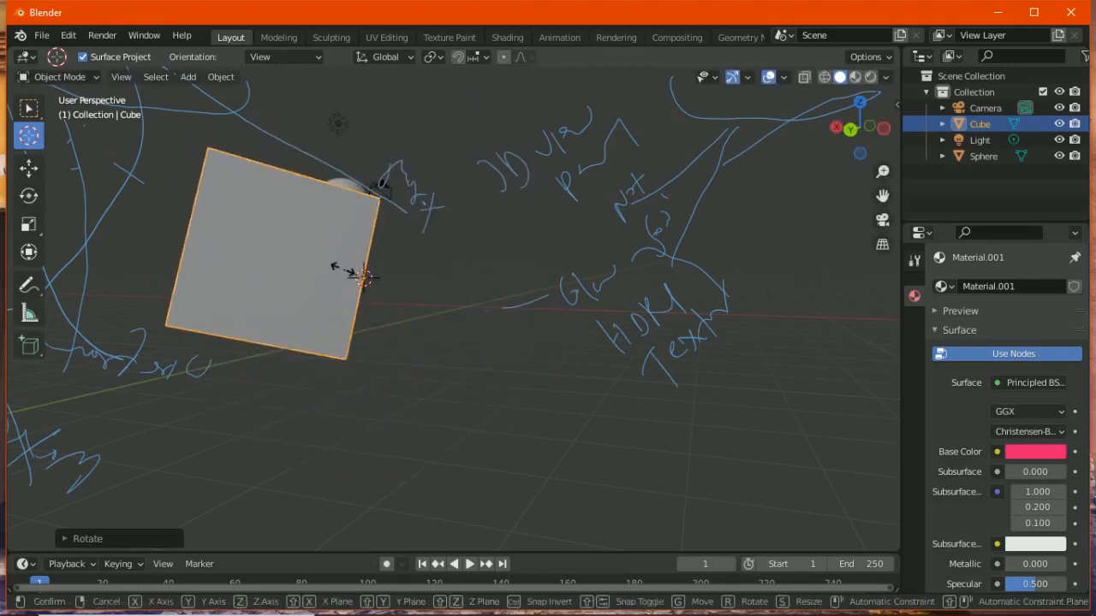
Scale the cube down to about a third of its size and trackball-rotate it so that three faces show
key("s")
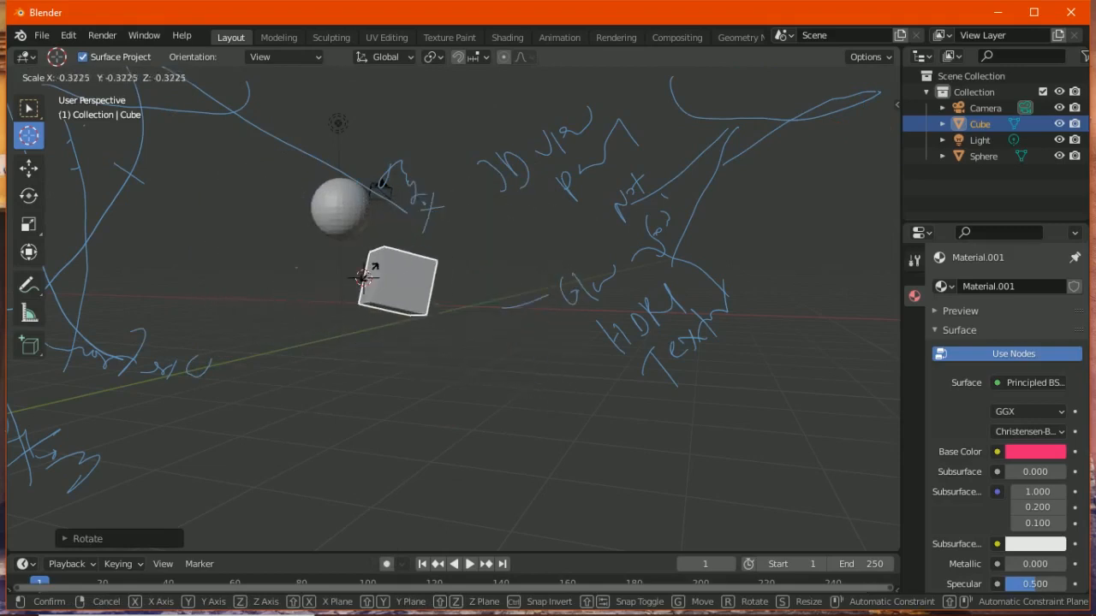
left_click(364, 277)
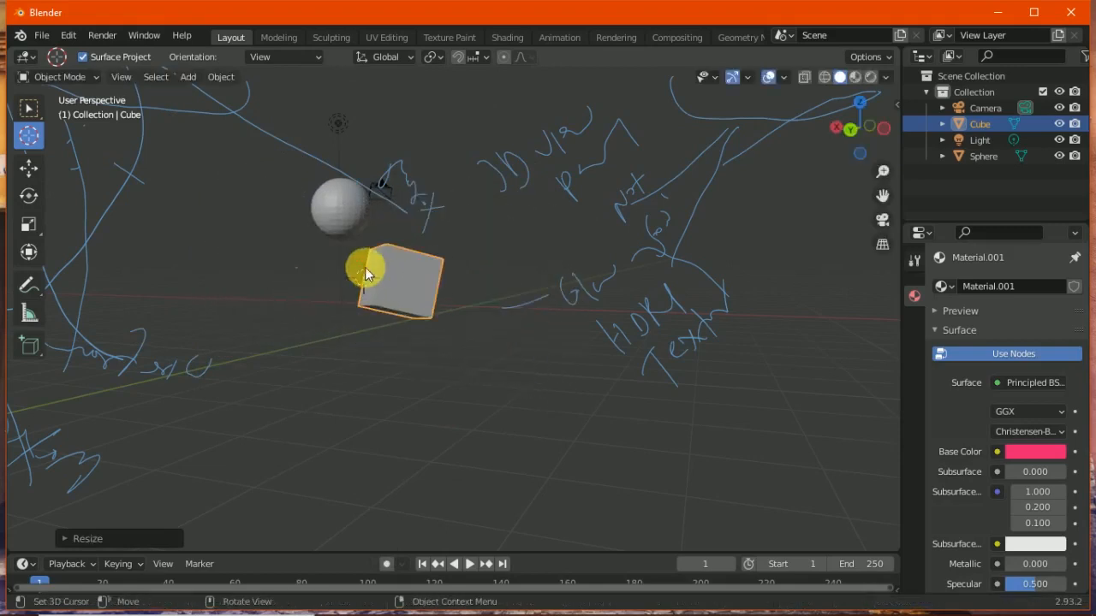
key("r")
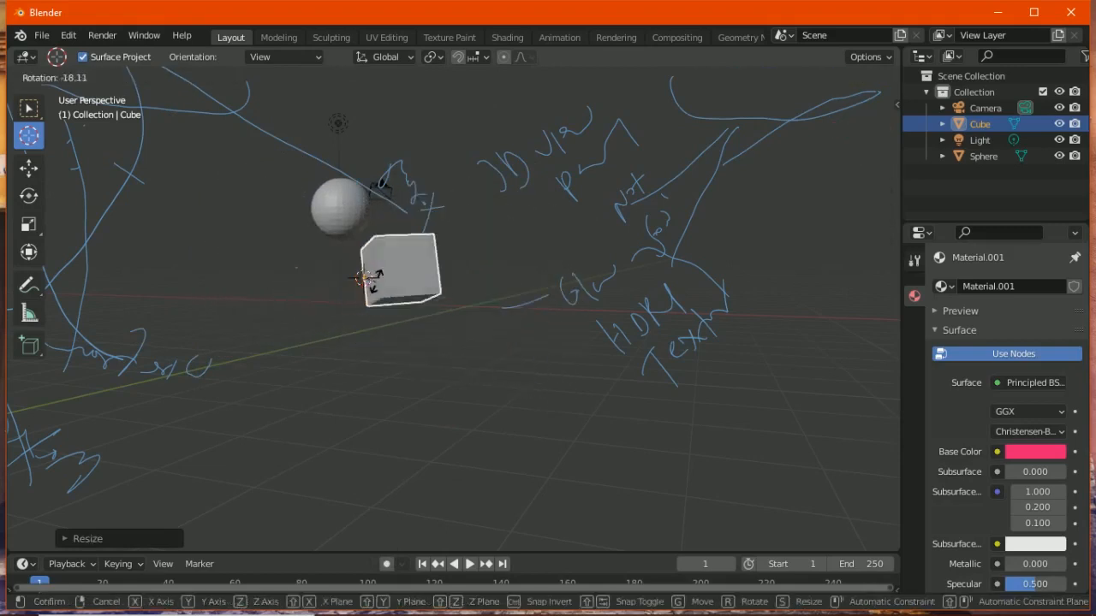
key("r")
left_click(416, 274)
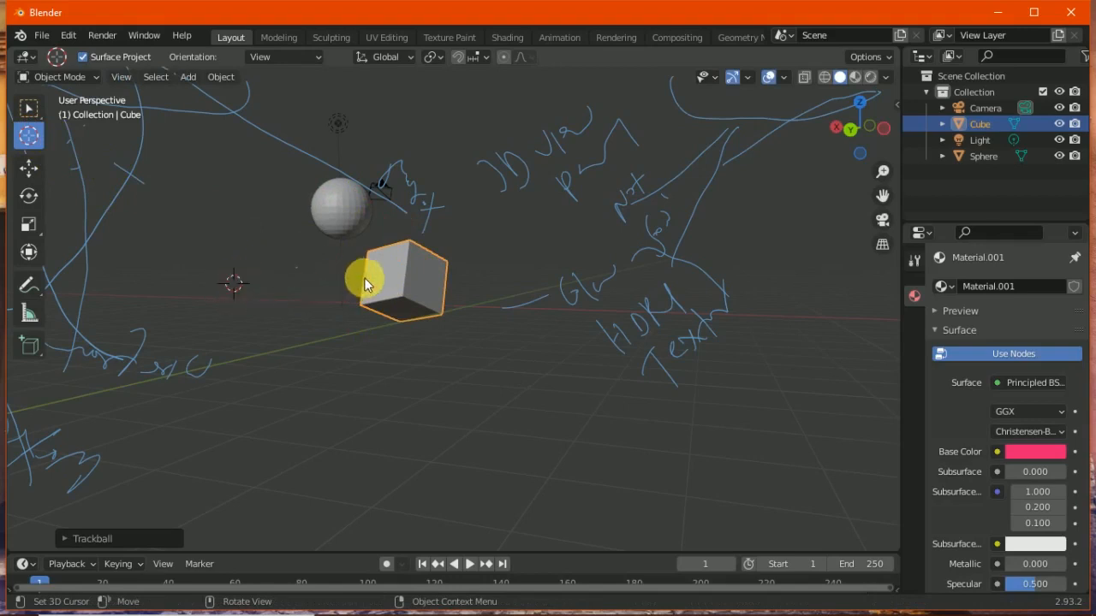
Place the 3D cursor away from the cube on its left, set the cube's origin there and rotate the cube around it
right_click(234, 283)
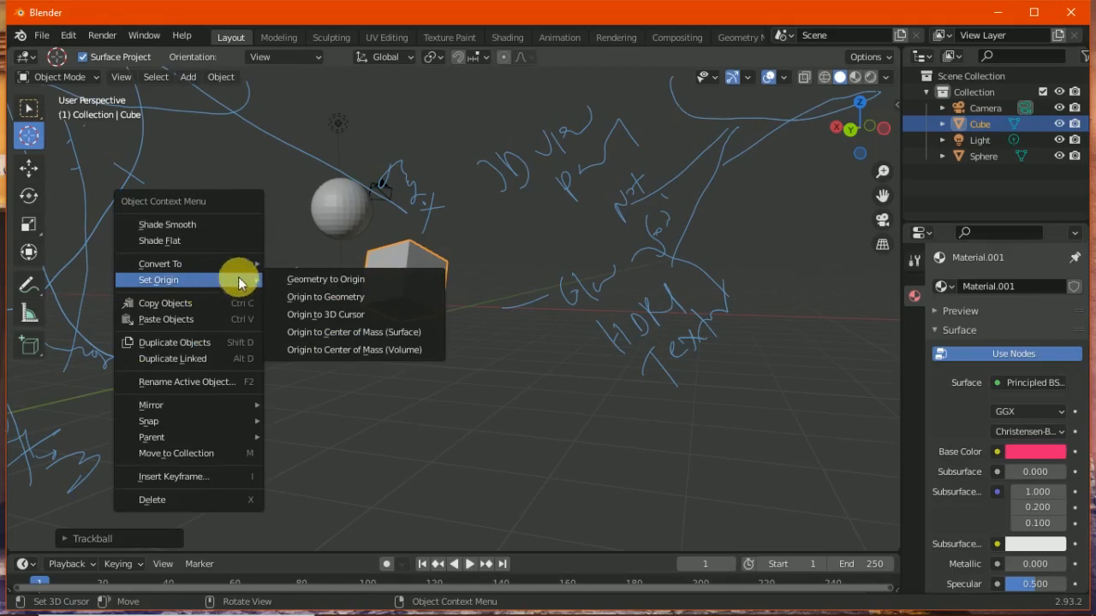
left_click(331, 321)
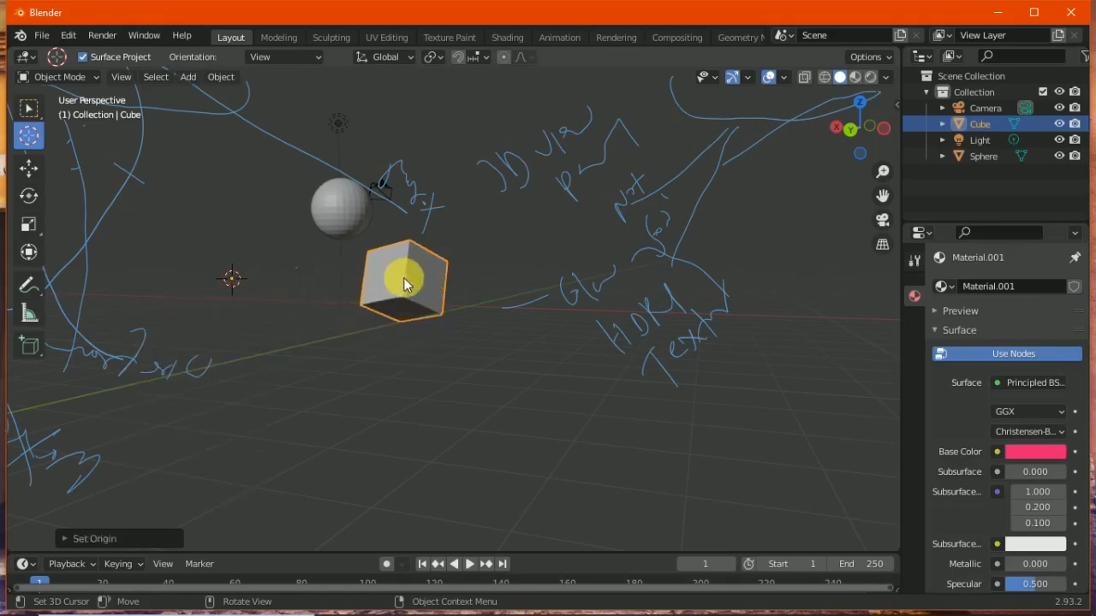
key("r")
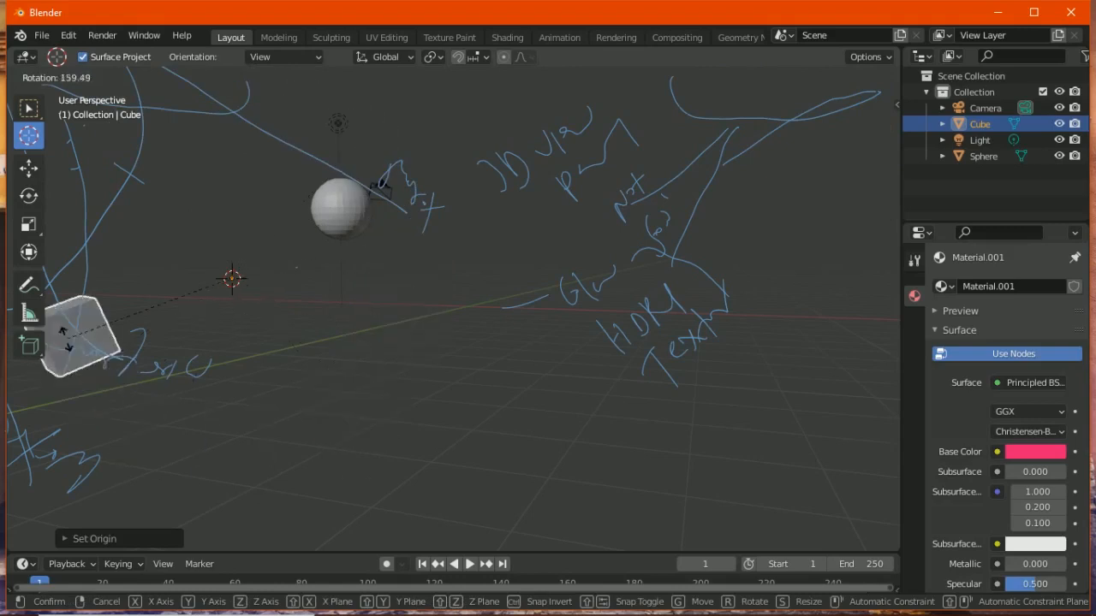
left_click(347, 274)
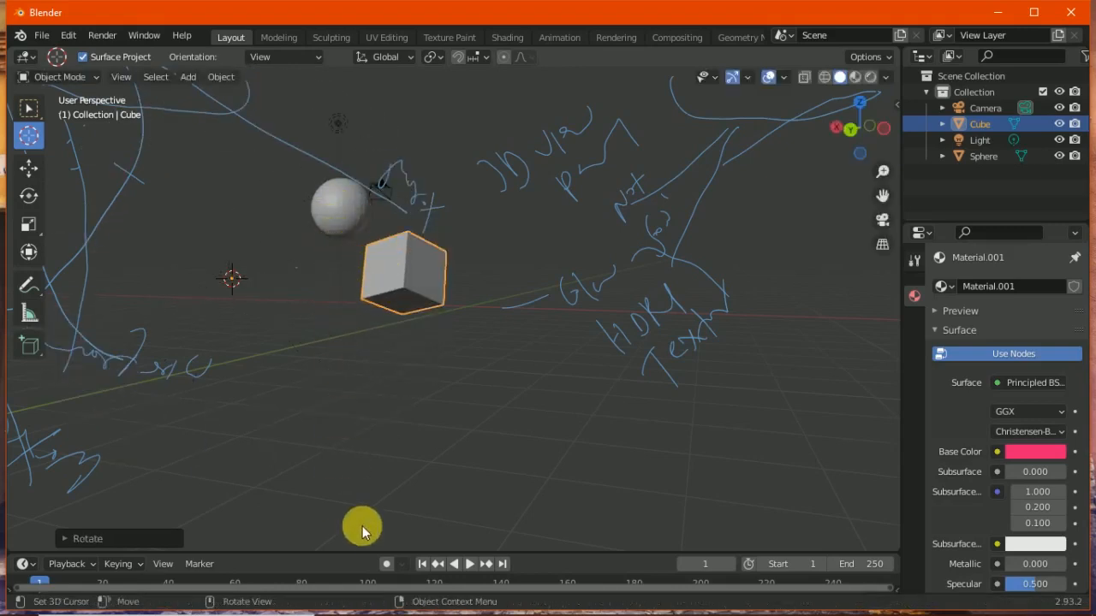
Return to the Select Box tool, enlarge the timeline area and set the animation's end frame to 198
left_click_drag(360, 550, 232, 279)
left_click(29, 108)
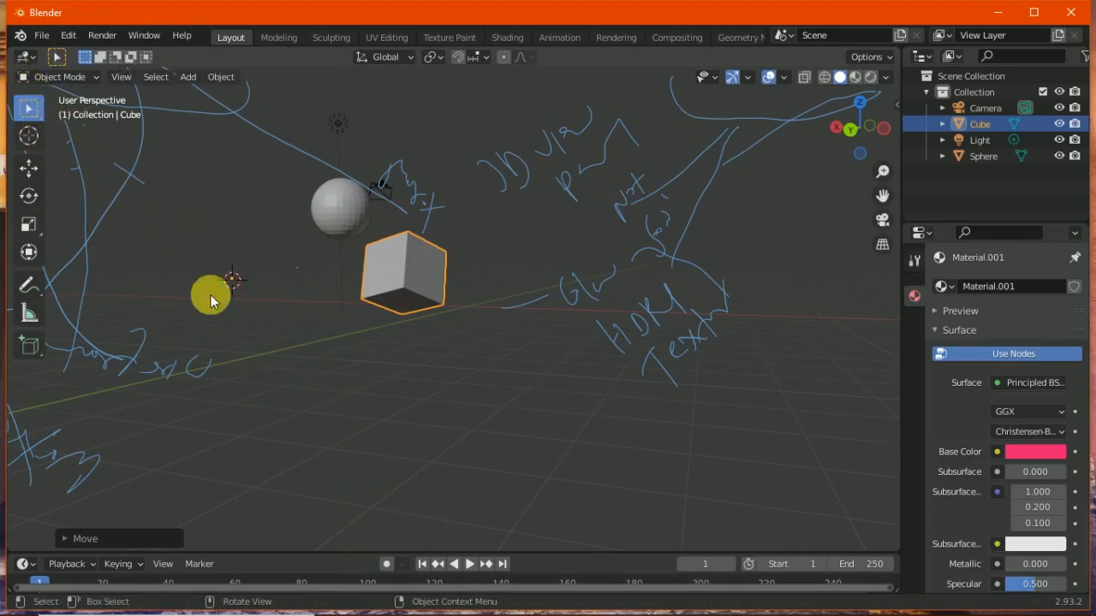
left_click_drag(354, 553, 354, 416)
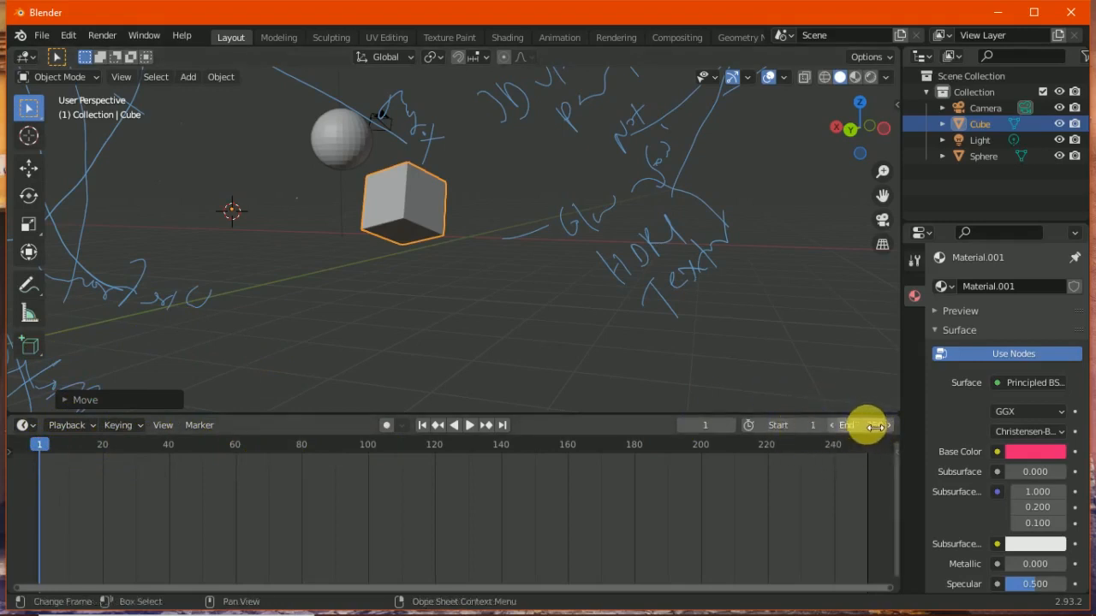
mouse_move(873, 427)
left_mouse_down()
mouse_move(827, 436)
mouse_move(848, 423)
mouse_move(787, 460)
left_mouse_up()
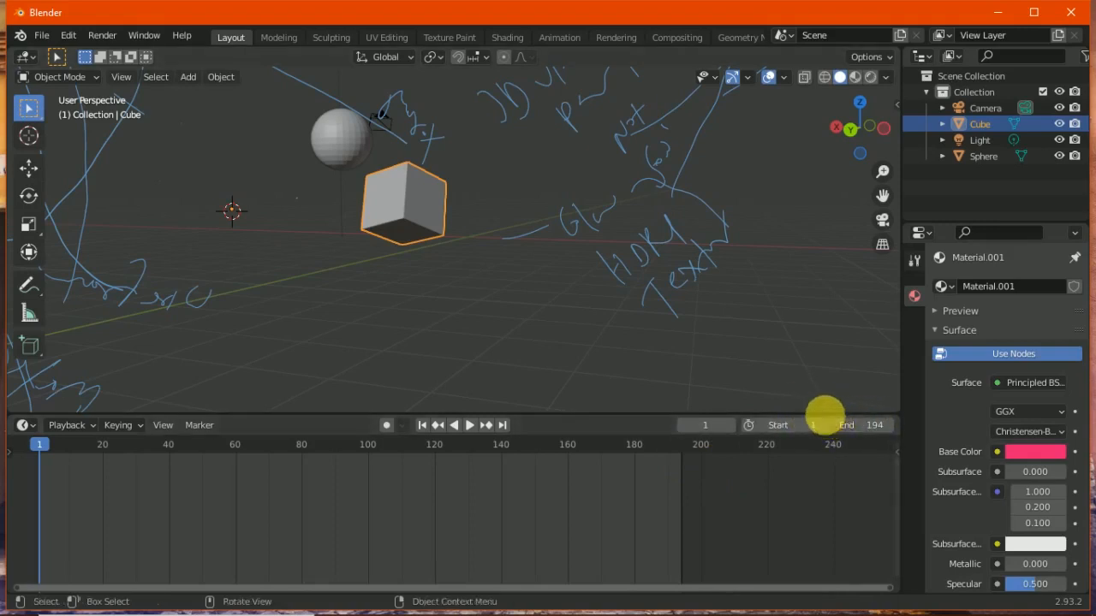
left_click_drag(868, 420, 826, 433)
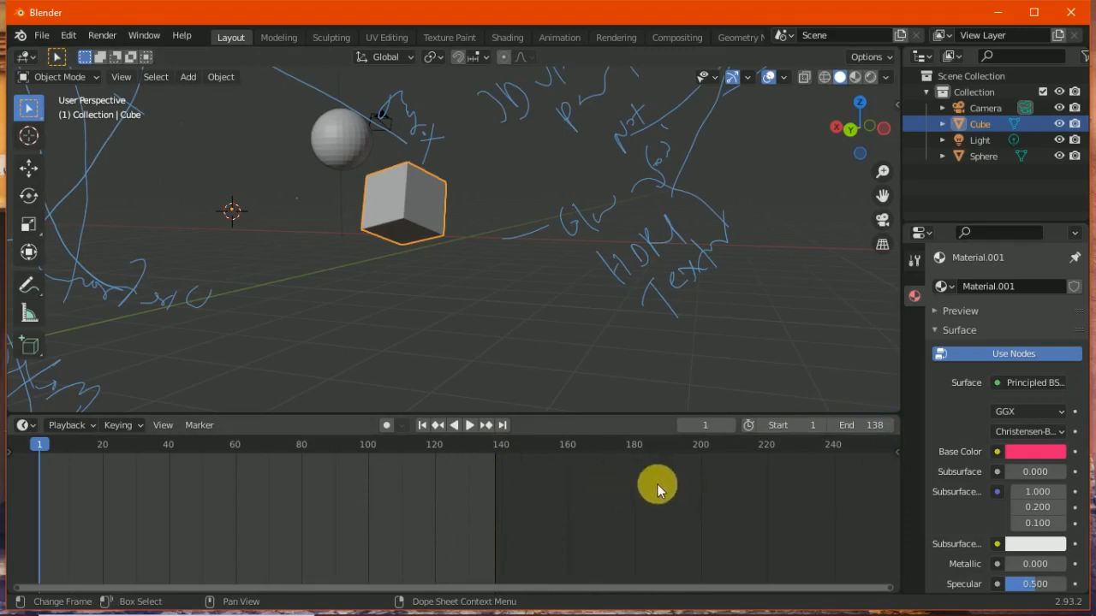
mouse_move(868, 428)
left_mouse_down()
mouse_move(949, 420)
mouse_move(803, 428)
mouse_move(935, 421)
mouse_move(923, 423)
left_mouse_up()
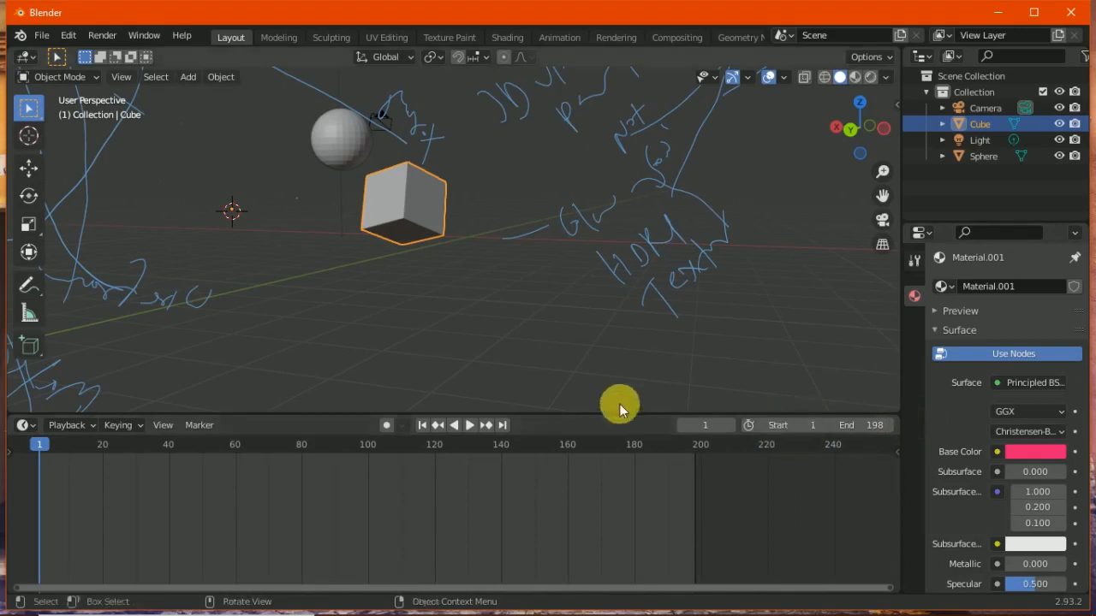
Play the animation, stop it and scrub the playhead through the timeline back to frame 1
left_click(470, 426)
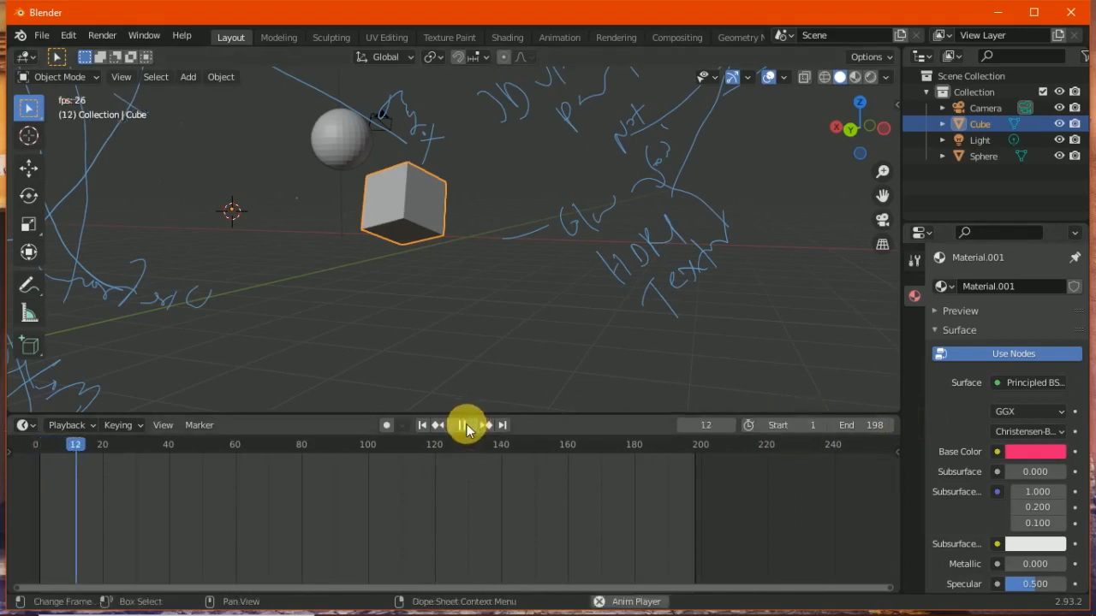
left_click(455, 430)
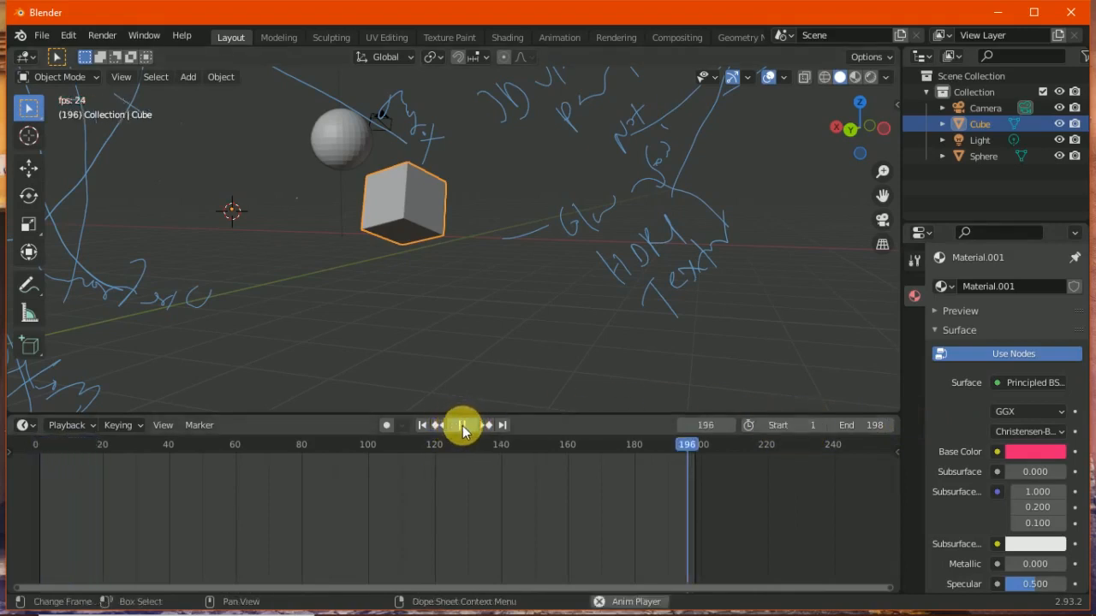
left_click(458, 426)
left_click_drag(684, 445, 345, 483)
left_click_drag(205, 476, 128, 477)
mouse_move(340, 441)
left_mouse_down()
mouse_move(106, 464)
mouse_move(98, 442)
mouse_move(41, 454)
left_mouse_up()
key("space")
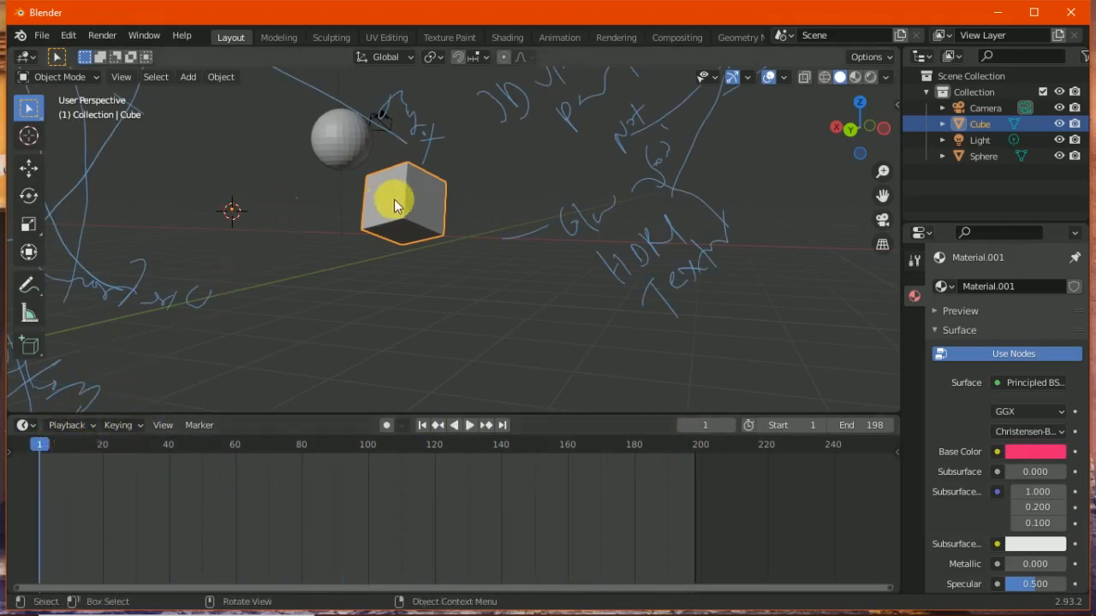
Deselect and reselect the cube and insert a Rotation keyframe for it at frame 1
left_click(316, 190)
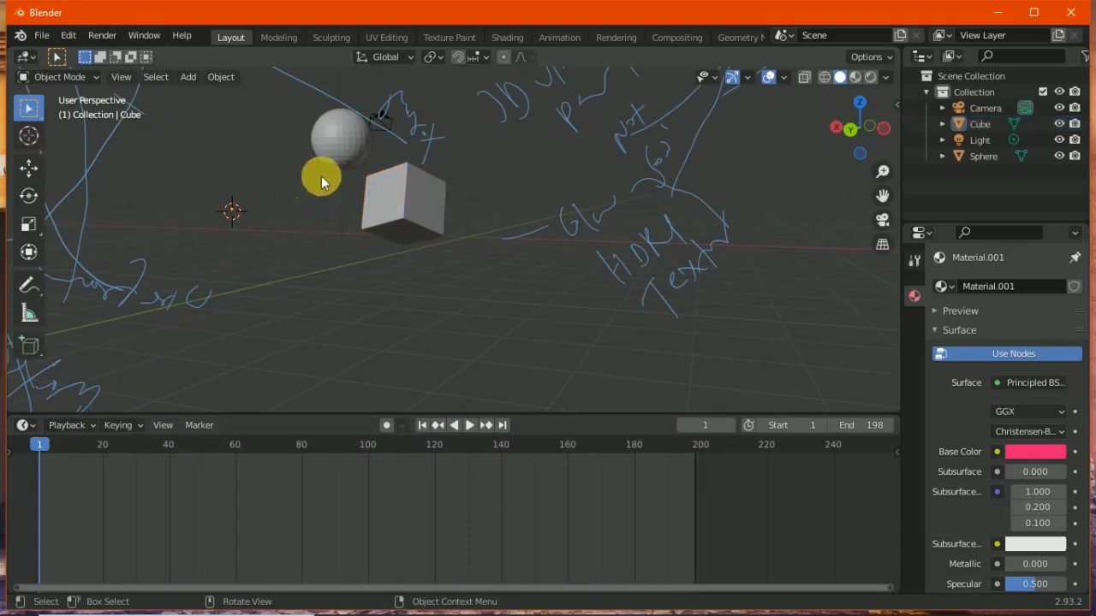
left_click(411, 190)
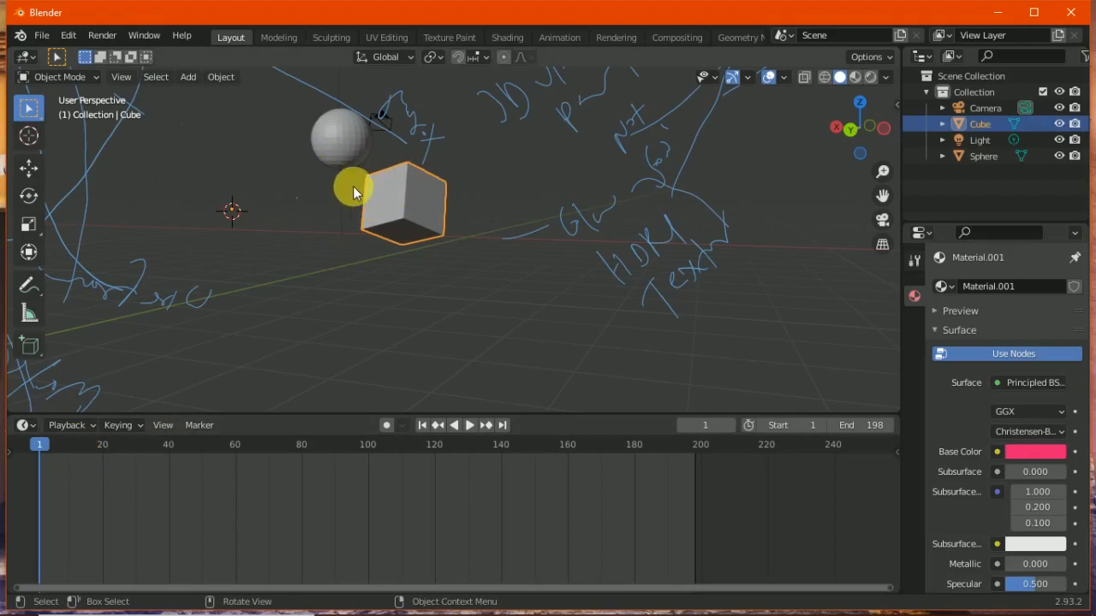
right_click(396, 187)
mouse_move(400, 179)
key("i")
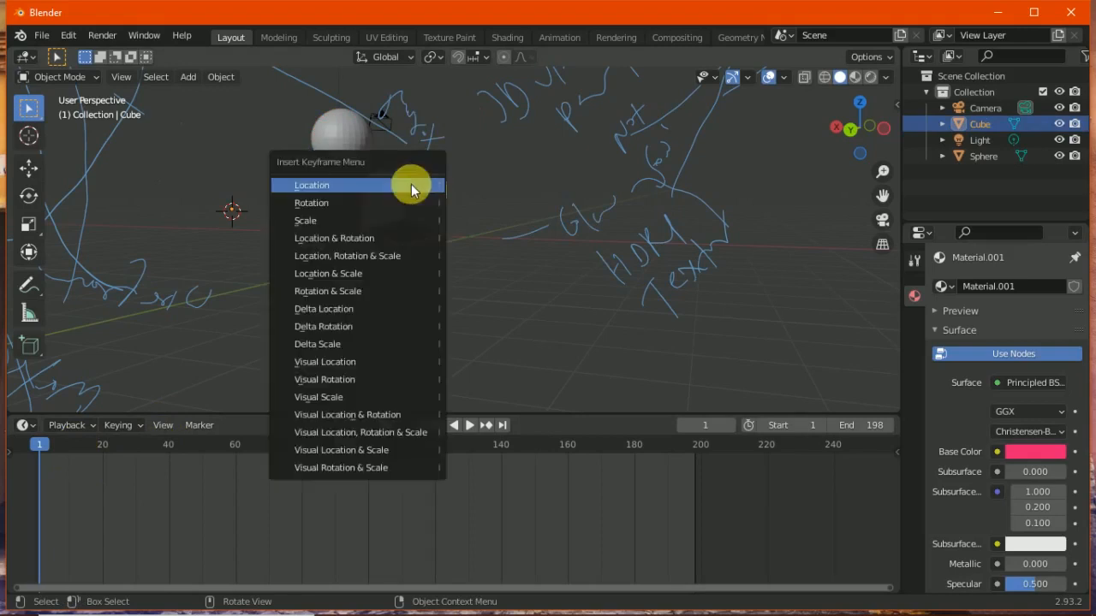
left_click(325, 206)
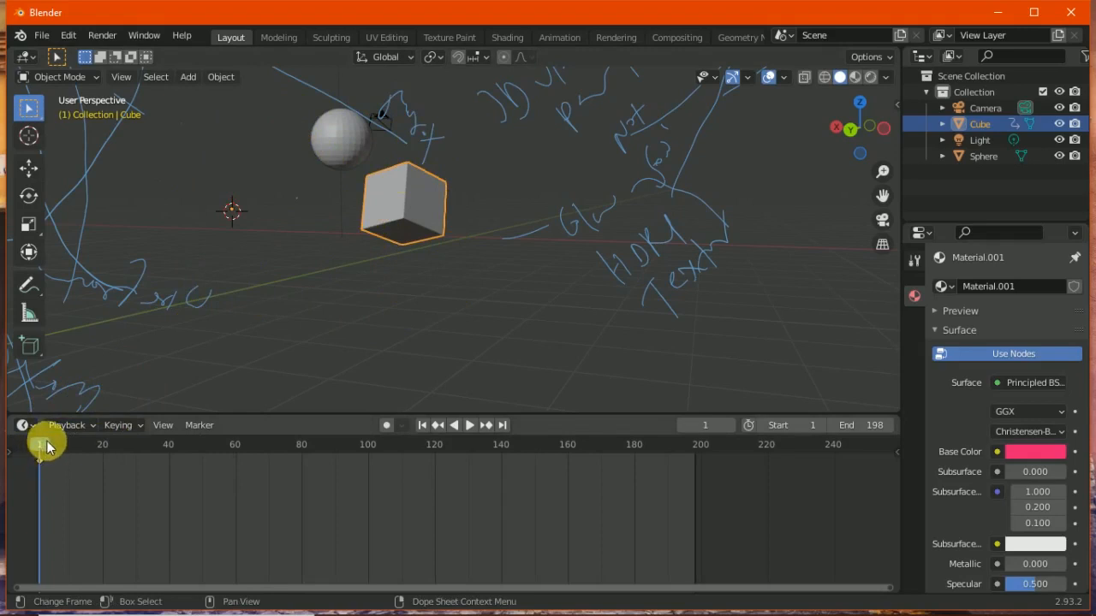
Move to frame 120, shrink the timeline area and handwrite annotations below the cube and beside it with a leader line
left_click_drag(36, 446, 435, 414)
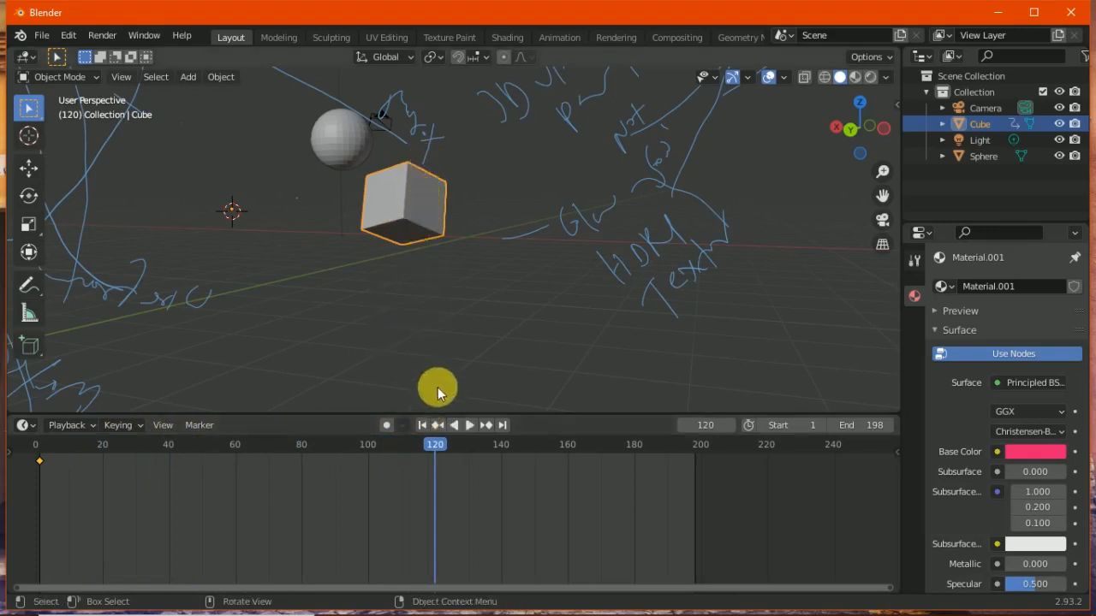
left_click_drag(365, 413, 368, 452)
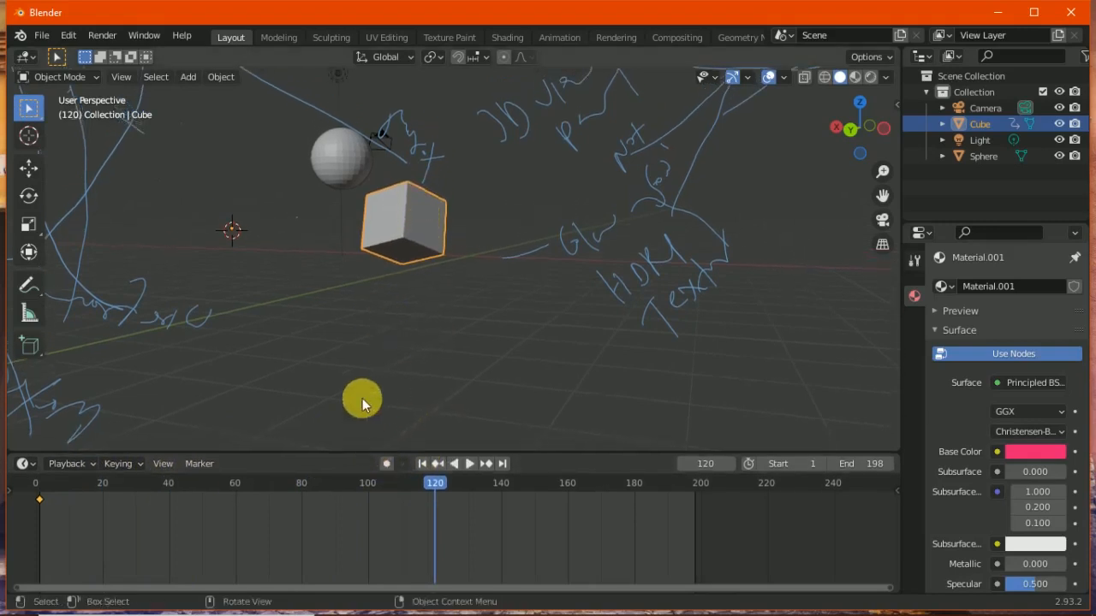
left_click(28, 287)
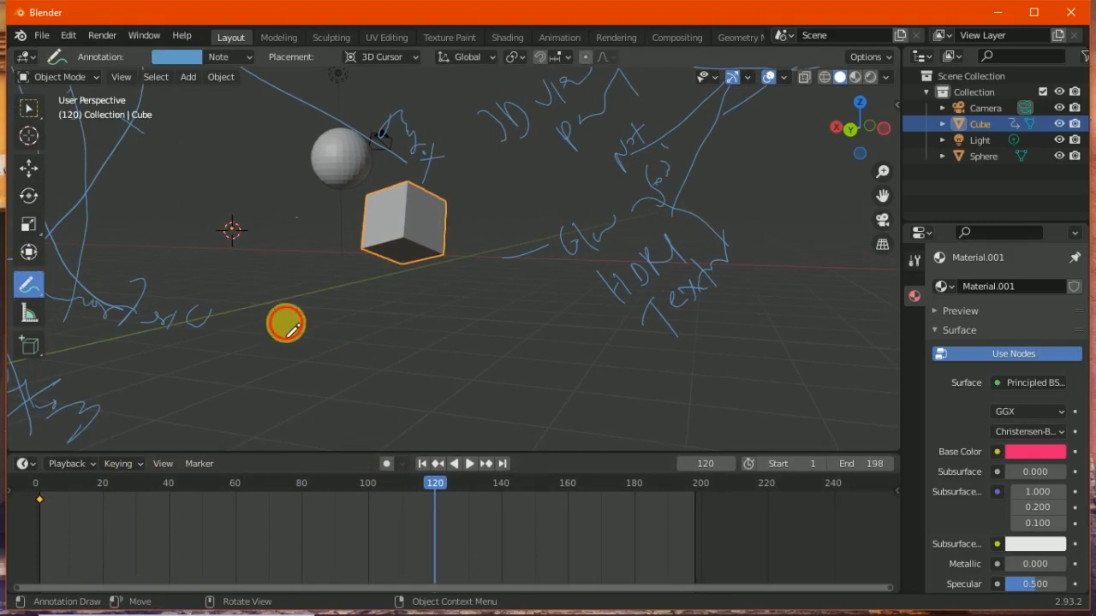
left_click_drag(323, 317, 377, 334)
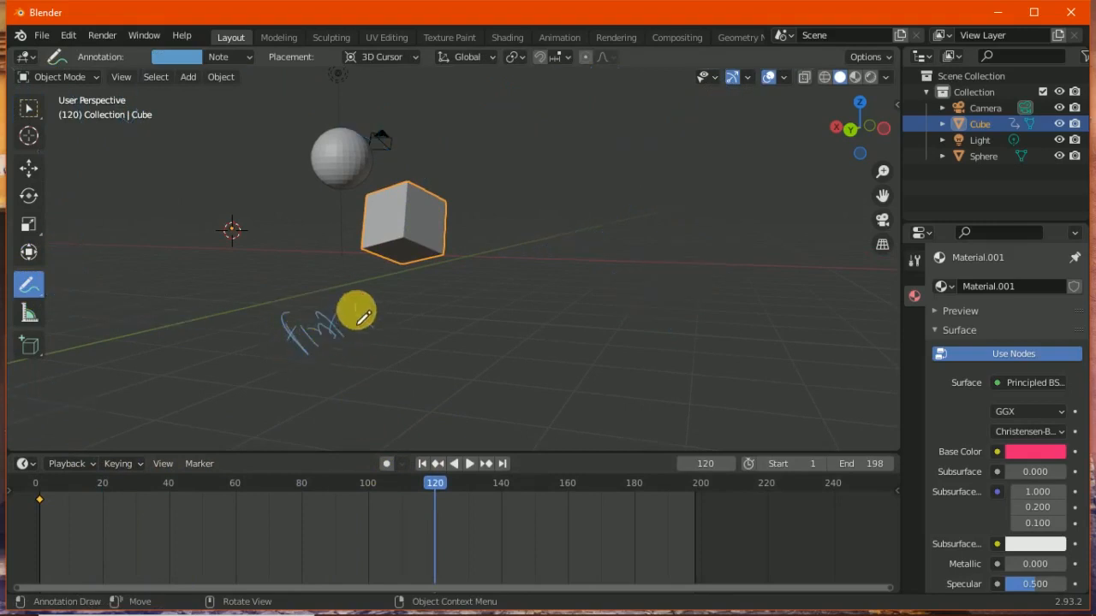
left_click_drag(440, 227, 523, 259)
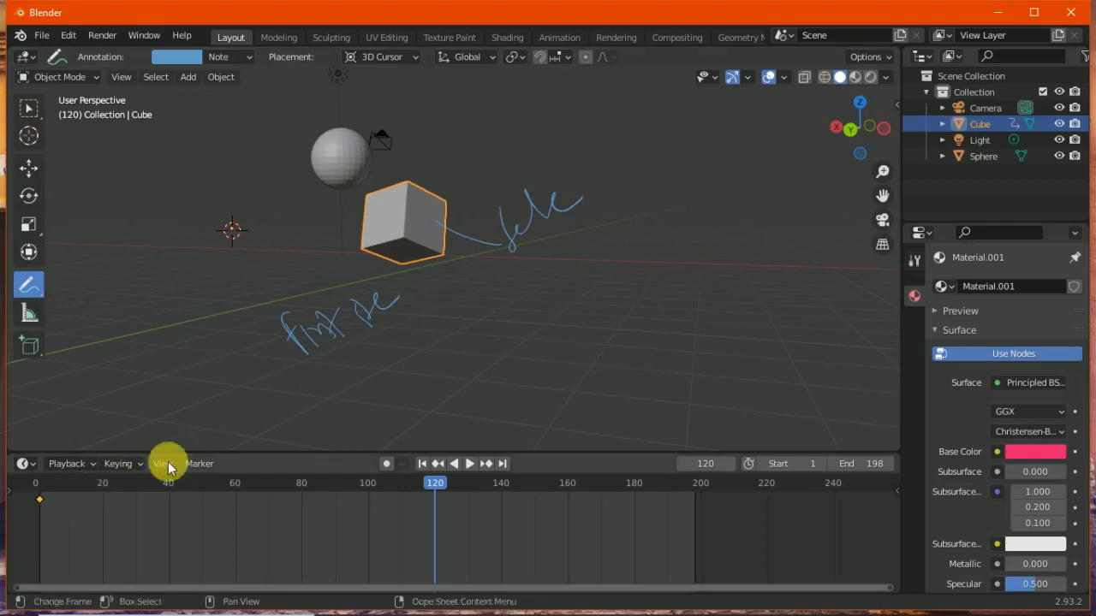
Return to frame 1 and insert a Location & Rotation keyframe for the cube
mouse_move(430, 485)
left_mouse_down()
mouse_move(176, 479)
mouse_move(49, 457)
mouse_move(53, 499)
left_mouse_up()
key("space")
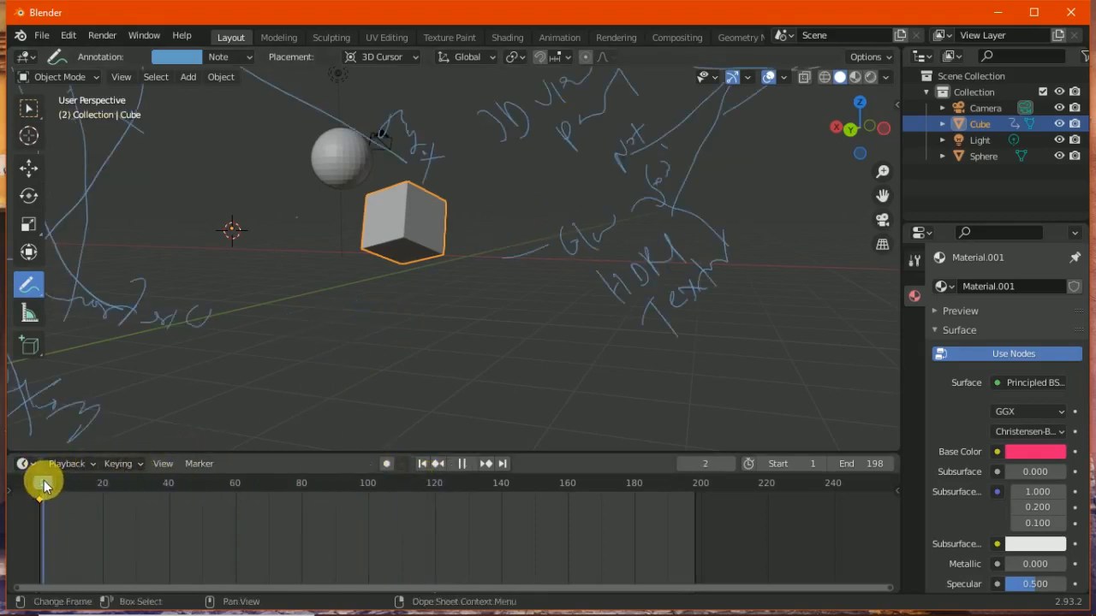
key("space")
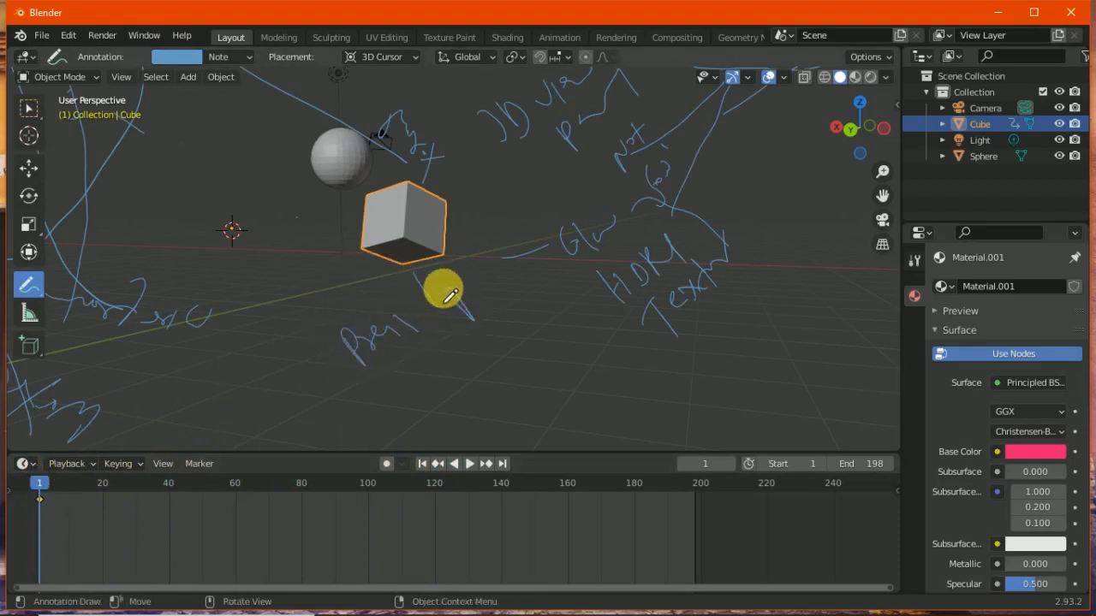
key("i")
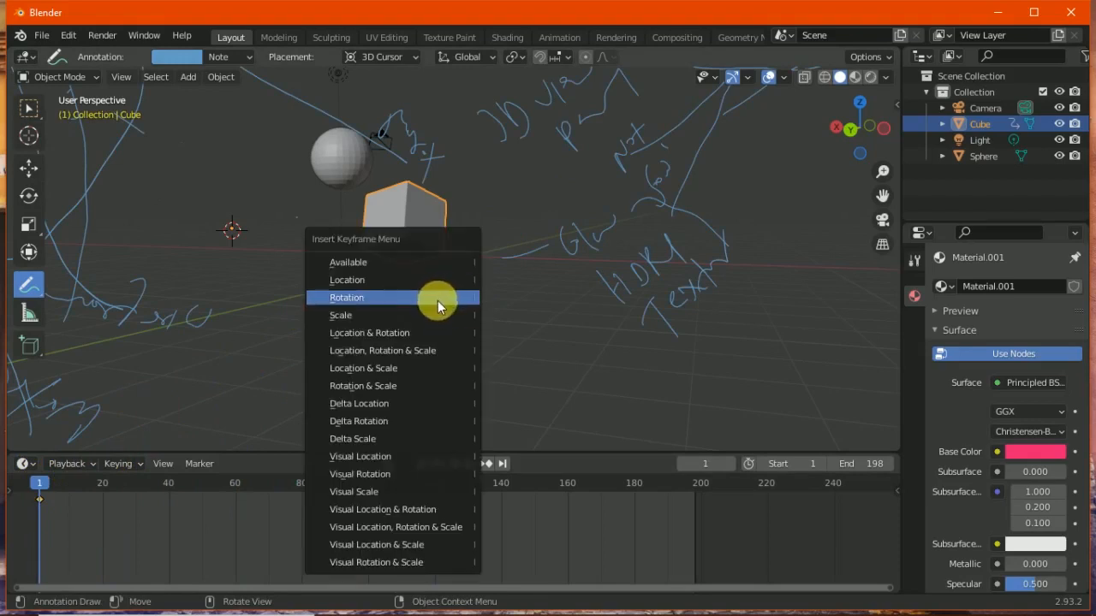
left_click(378, 332)
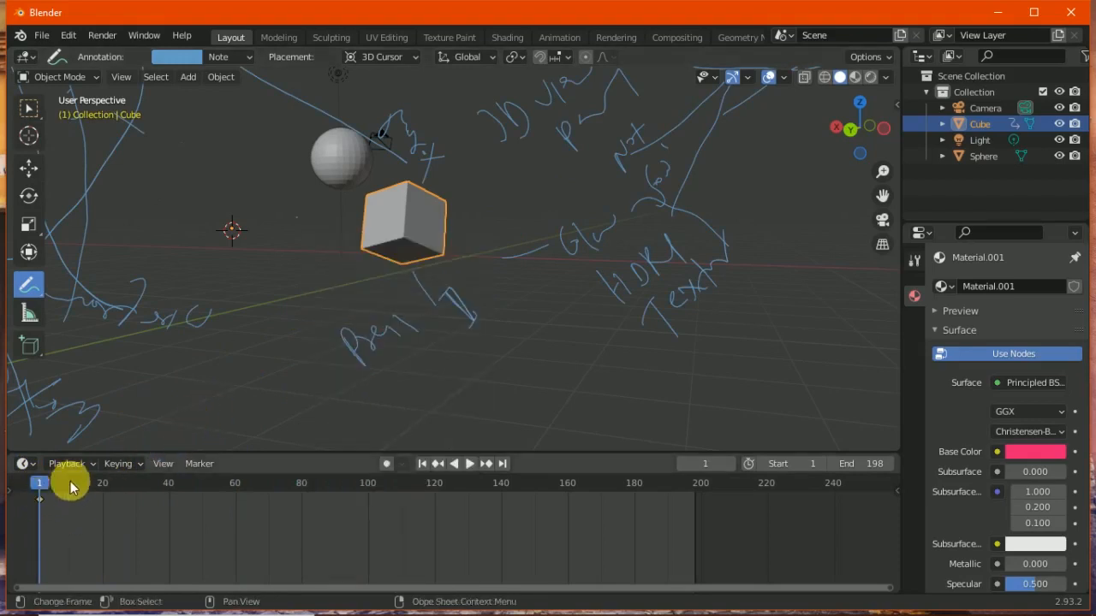
Play the animation and stop at frame 120, rotate the cube freehand about the 3D cursor, and insert a Rotation keyframe
key("space")
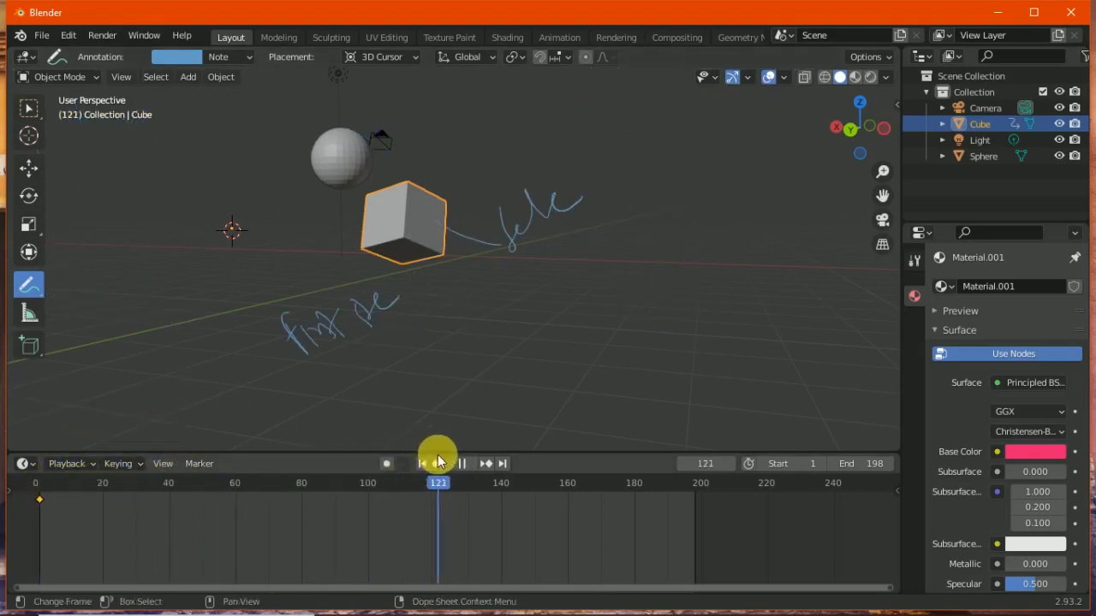
key("space")
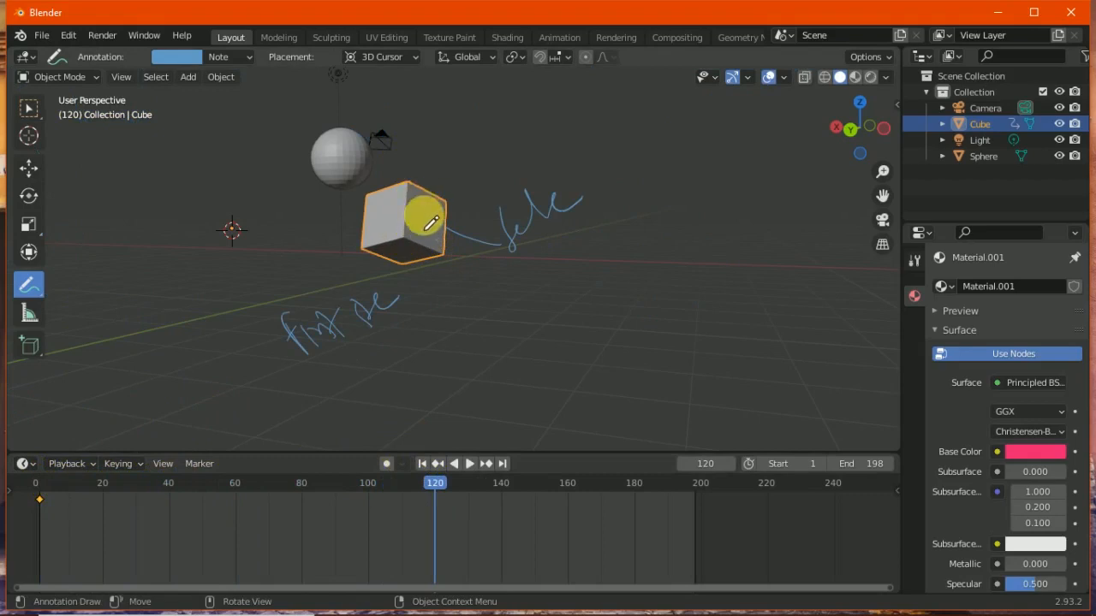
key("r")
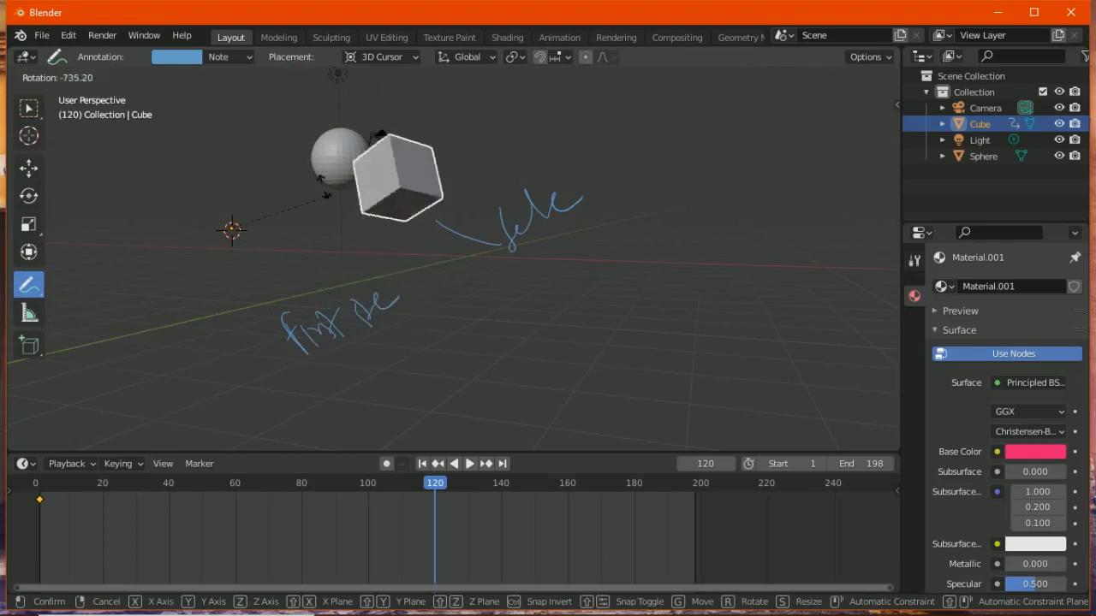
left_click(327, 149)
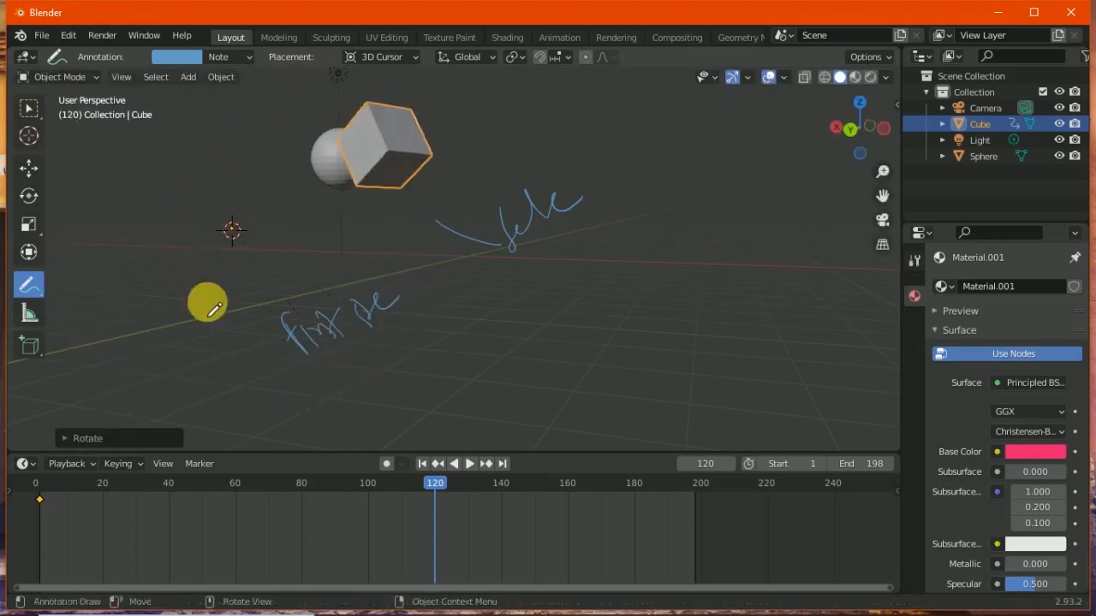
key("r")
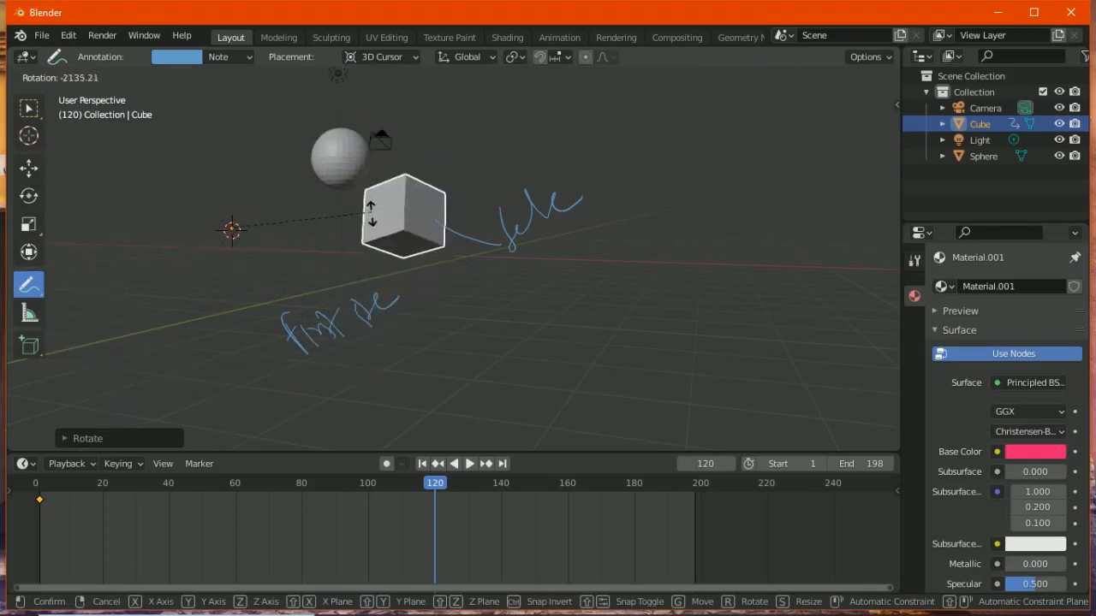
left_click(370, 198)
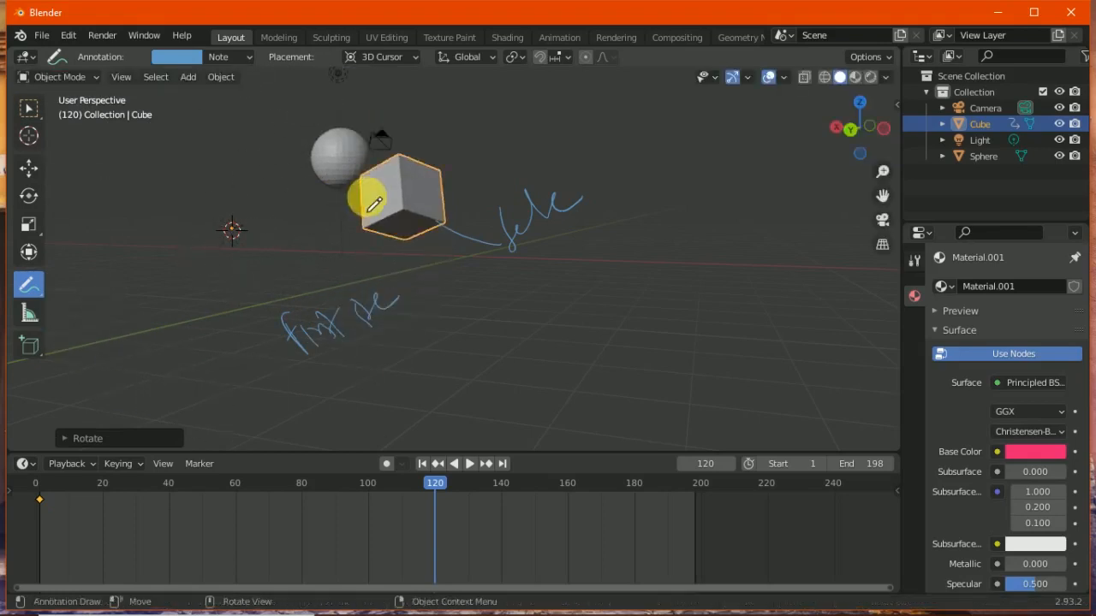
key("i")
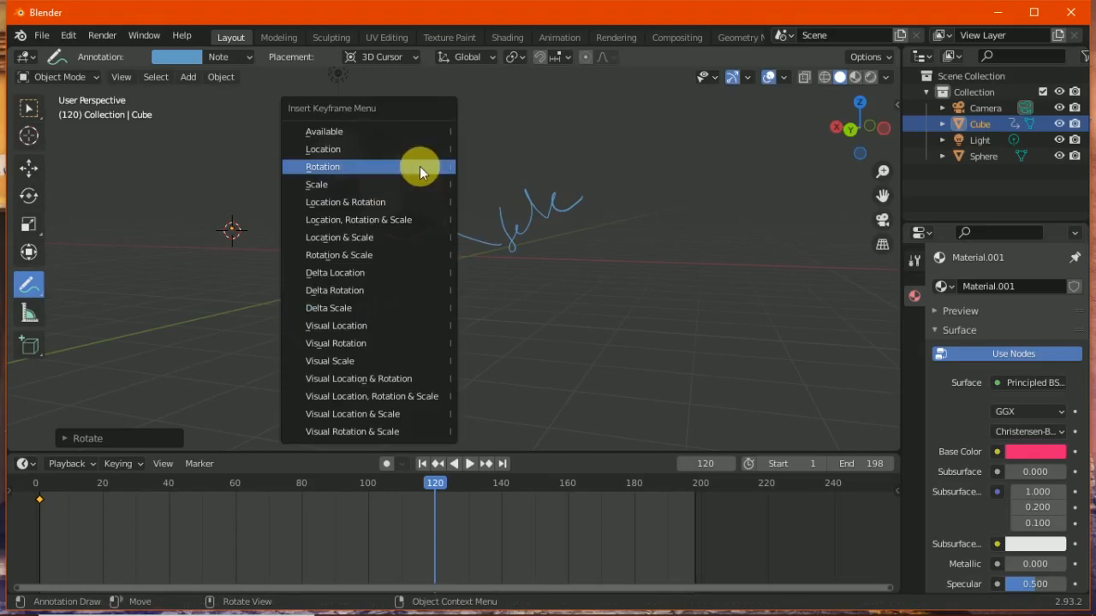
left_click(427, 165)
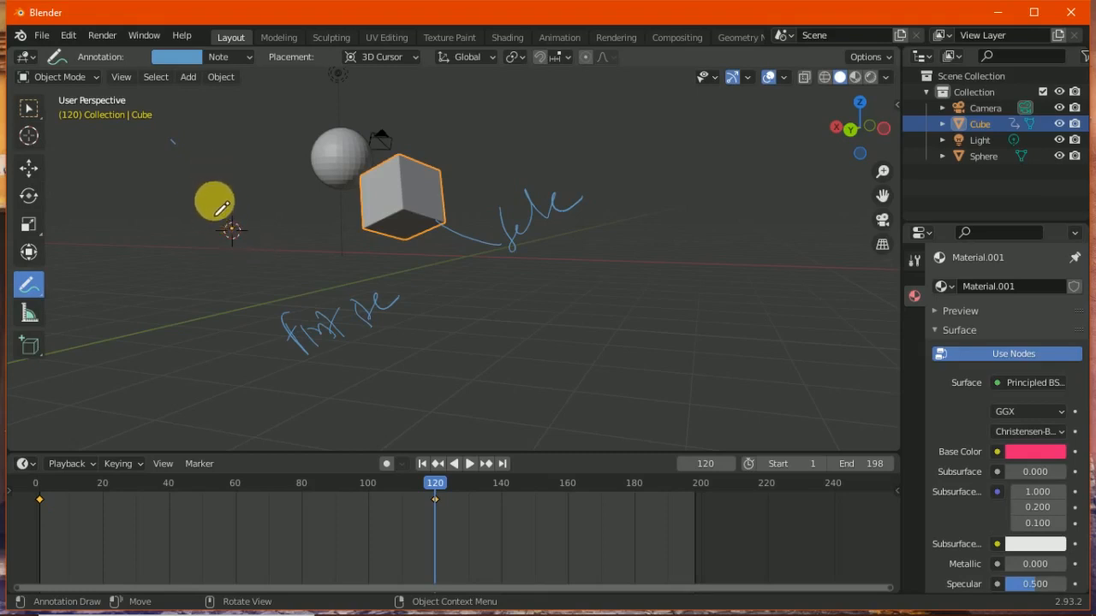
Draw a four-sided annotation outline above the 3D cursor, and scrub back to frame 1 and forward to frame 121
mouse_move(224, 227)
left_mouse_down()
mouse_move(179, 149)
mouse_move(262, 125)
mouse_move(240, 227)
left_mouse_up()
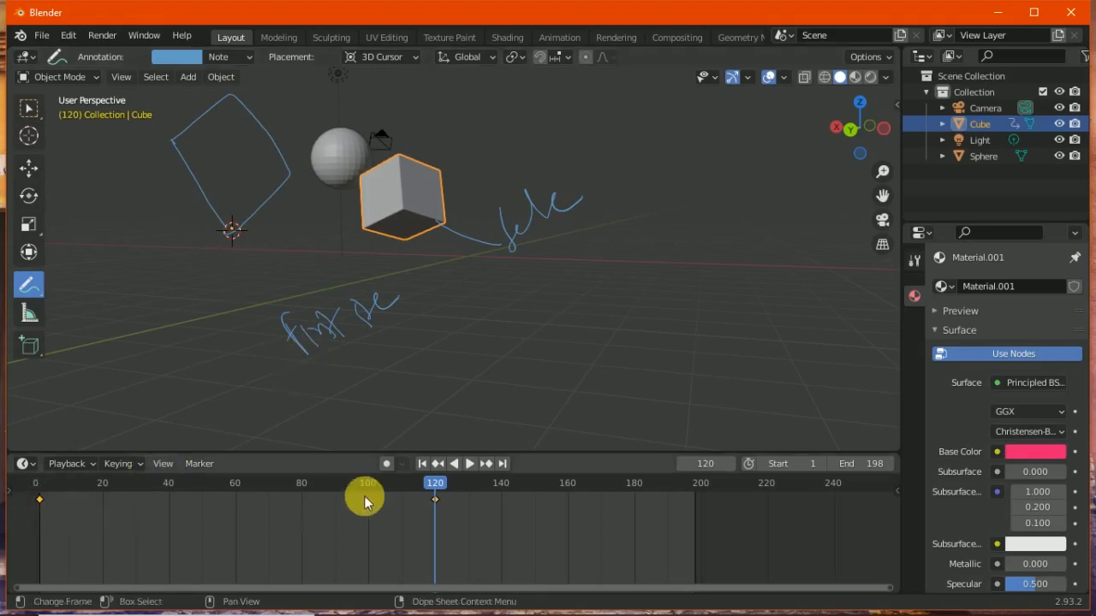
left_click(454, 463)
mouse_move(230, 506)
left_mouse_down()
mouse_move(58, 511)
mouse_move(33, 499)
mouse_move(42, 482)
mouse_move(35, 494)
left_mouse_up()
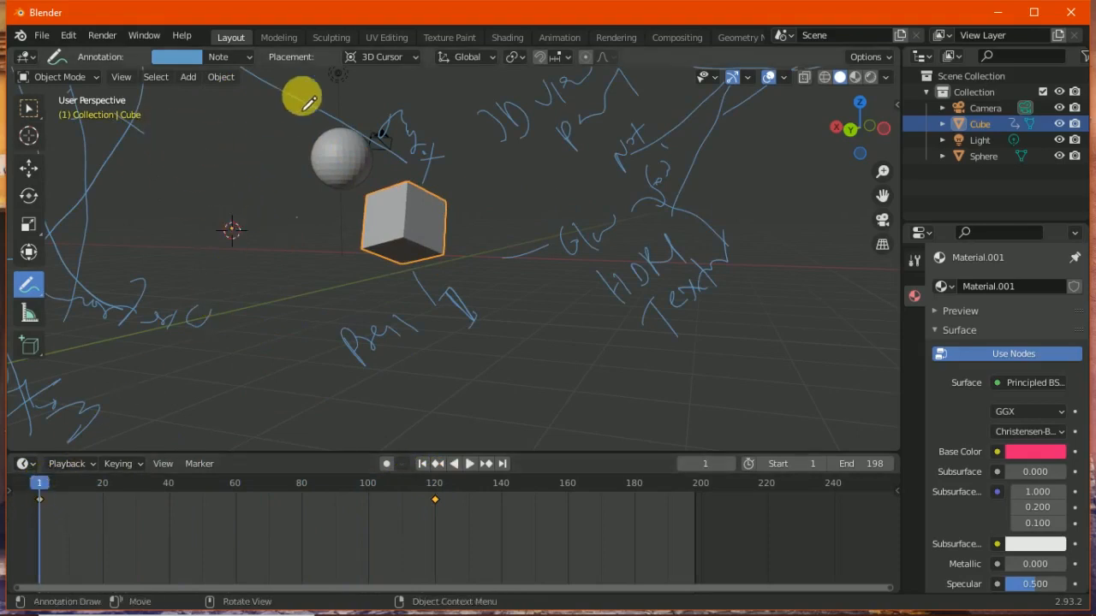
left_click_drag(29, 482, 447, 464)
left_click(447, 463)
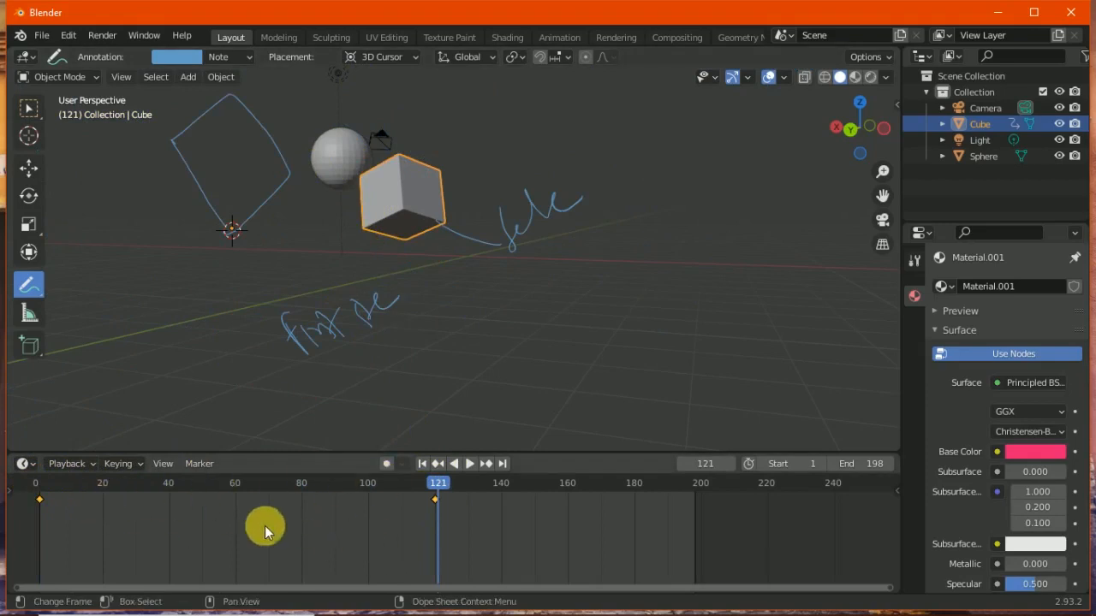
Deselect the keyframes and play the animation beyond the frame 120 keyframe, stopping at frame 167
left_click(411, 533)
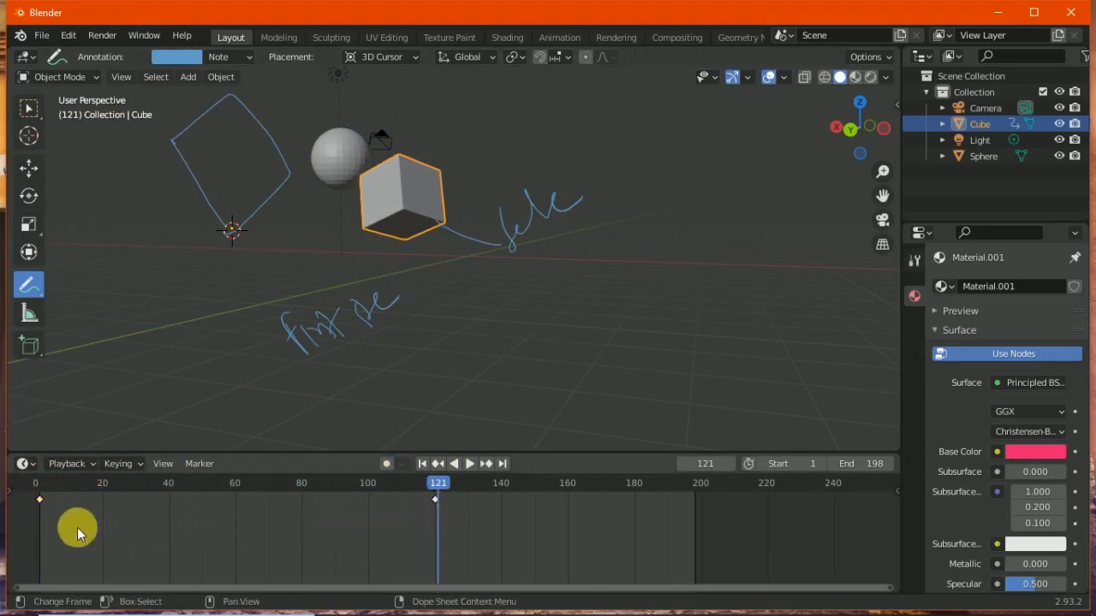
mouse_move(437, 486)
left_mouse_down()
mouse_move(410, 482)
mouse_move(428, 484)
left_mouse_up()
left_click(470, 464)
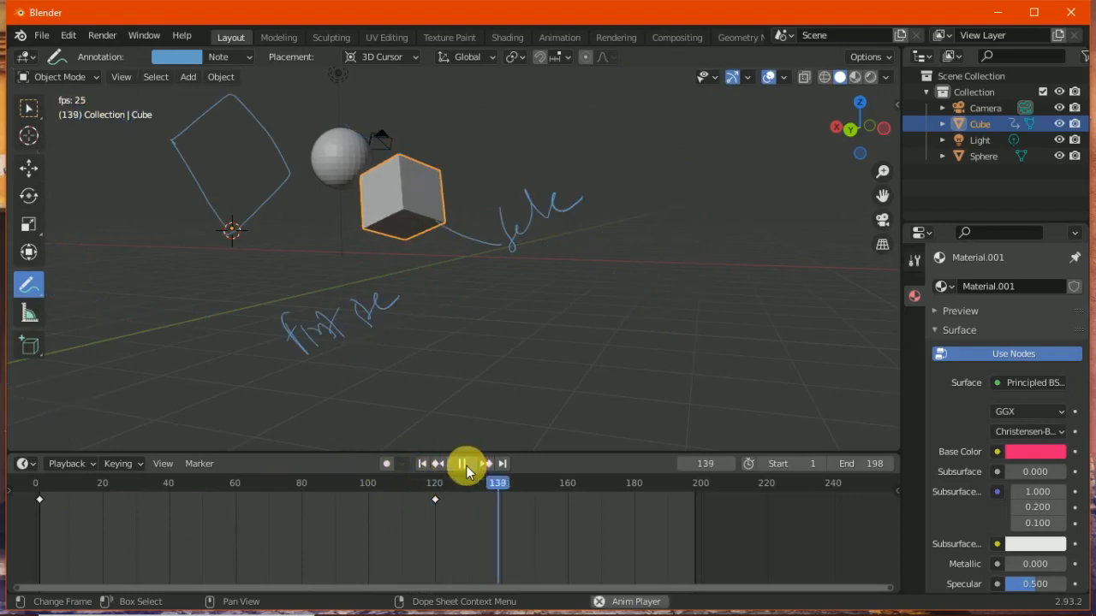
left_click(461, 464)
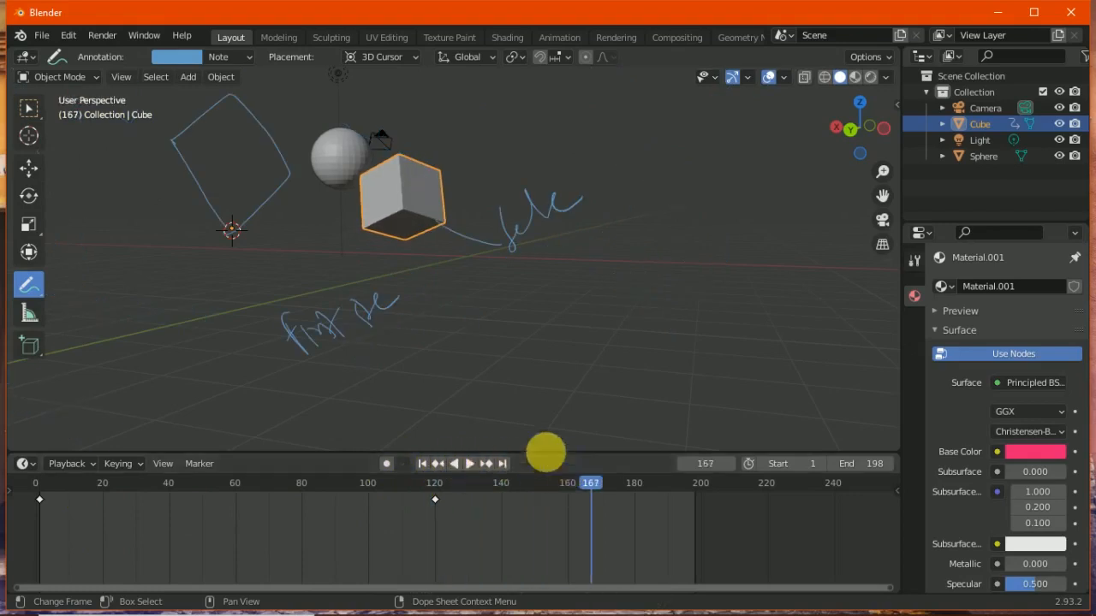
Set the scene's end frame to 120, play the shortened animation and stop it at frame 115
left_click_drag(858, 467, 796, 477)
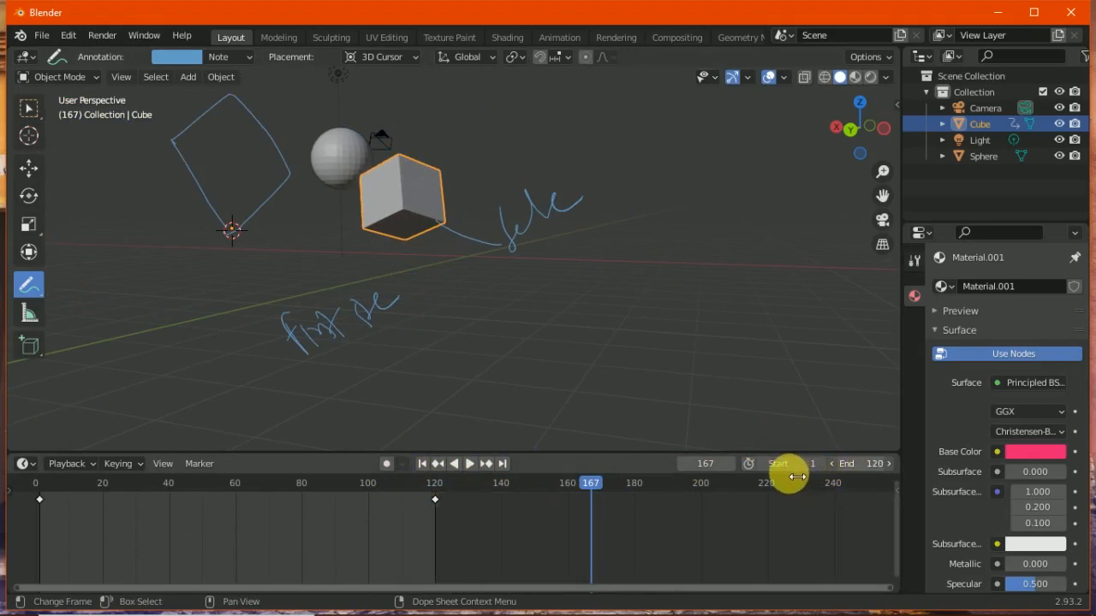
left_click(467, 468)
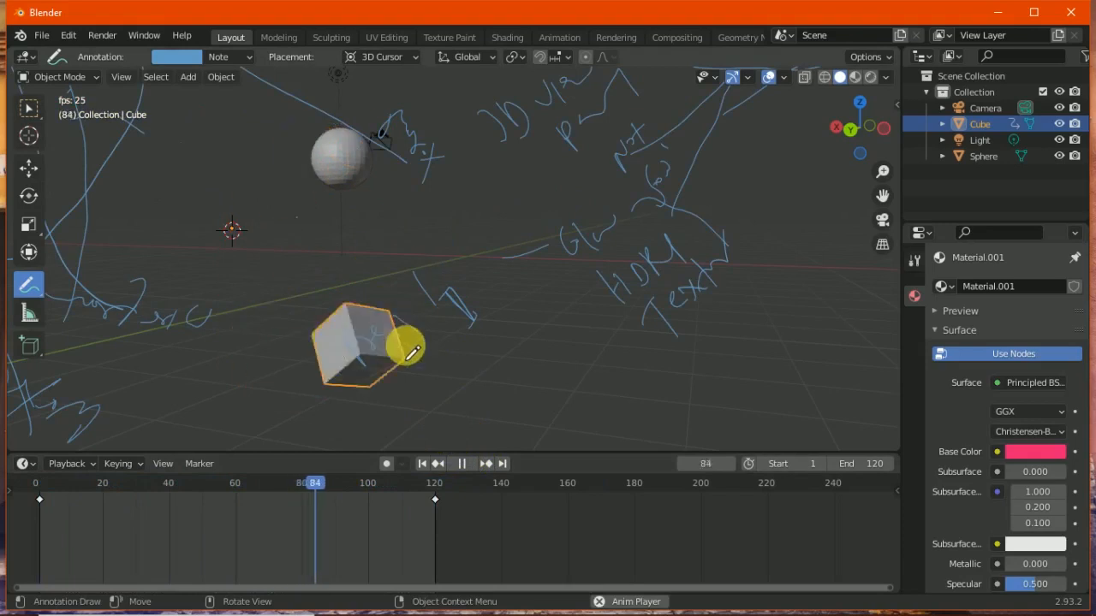
left_click(463, 463)
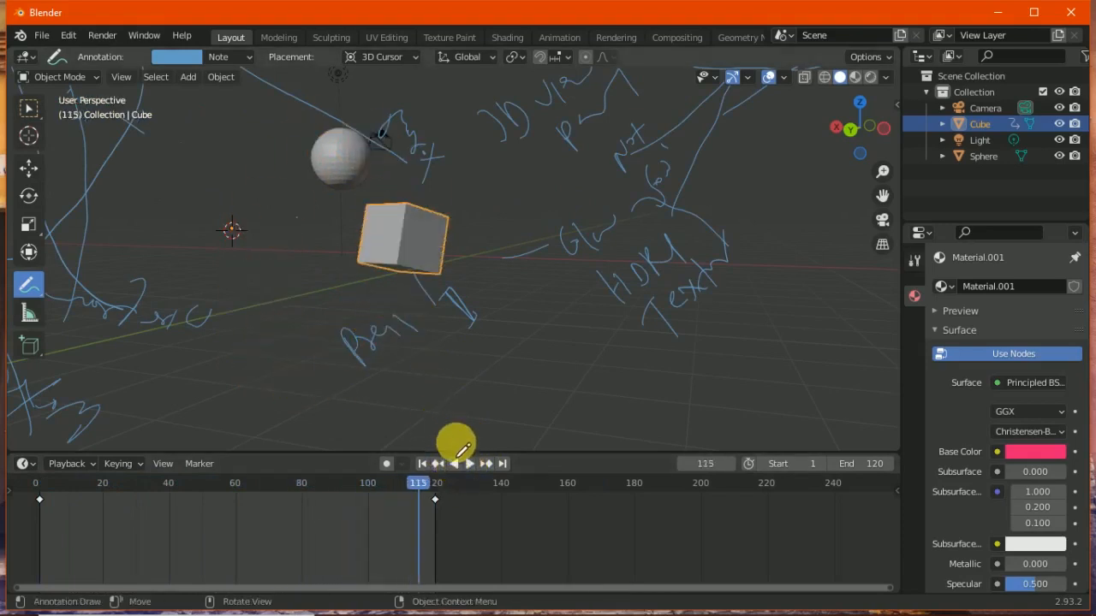
Switch to the Edge browser's YouTube flipbook video, rewind it to about 9:11, play it and pause it at 9:35
left_click(995, 13)
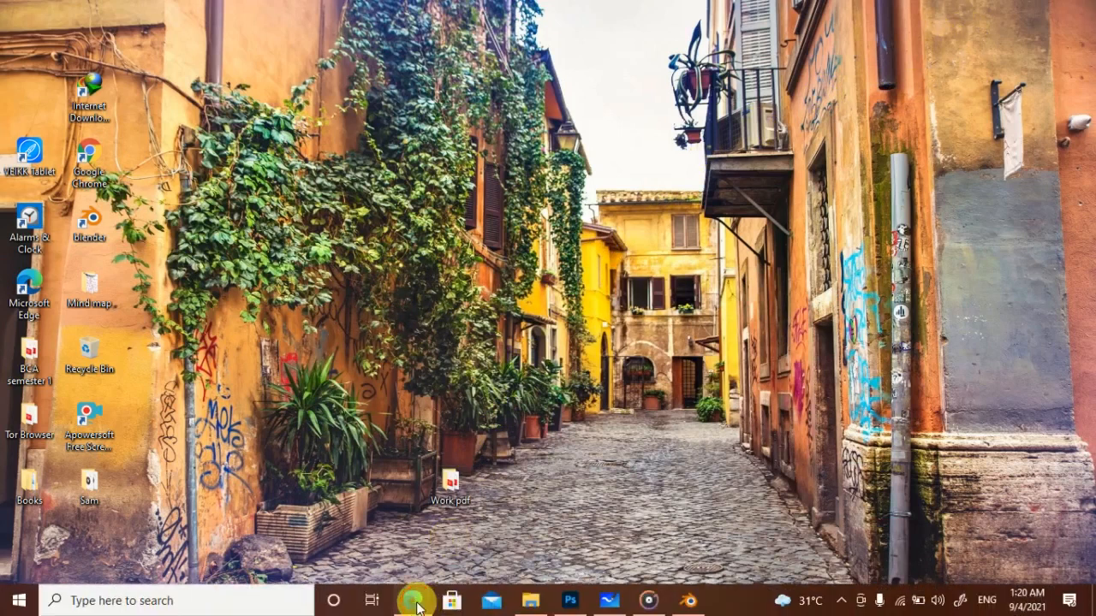
left_click(414, 608)
left_click(548, 15)
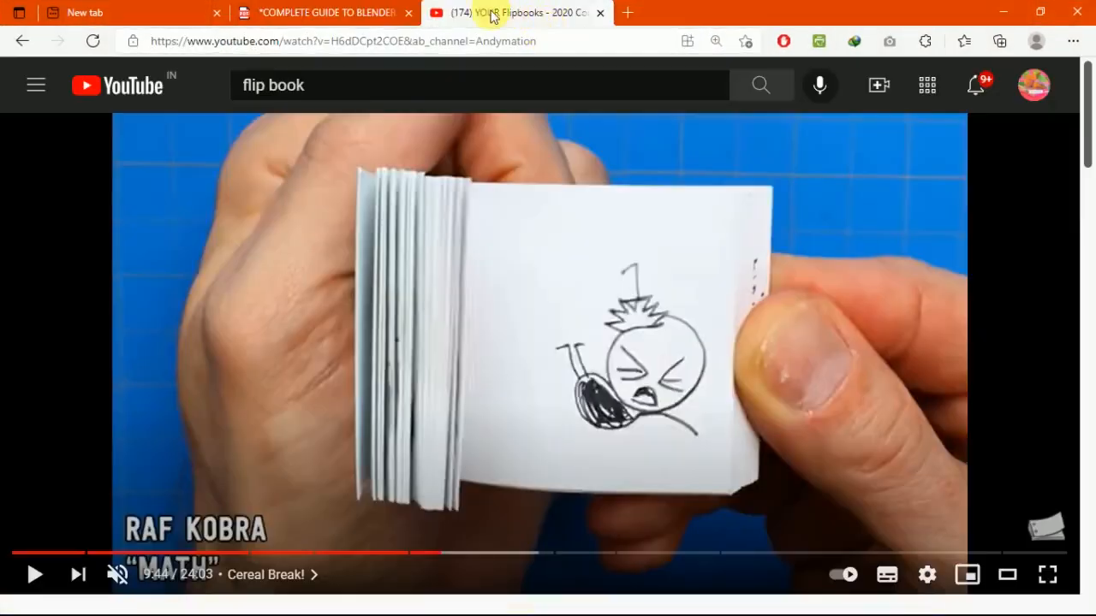
left_click_drag(436, 553, 419, 555)
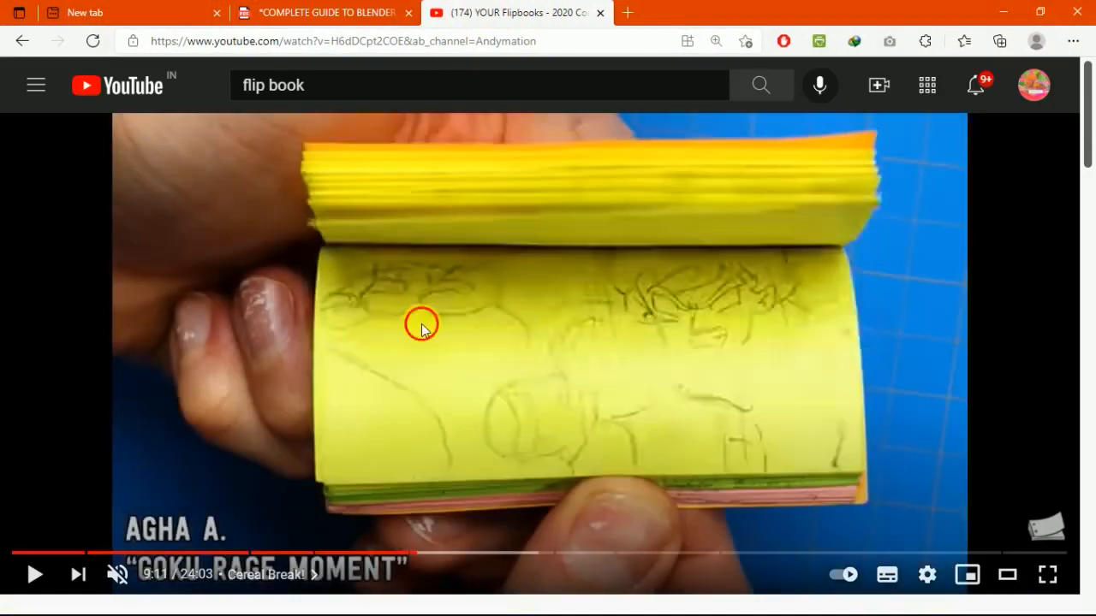
left_click(422, 329)
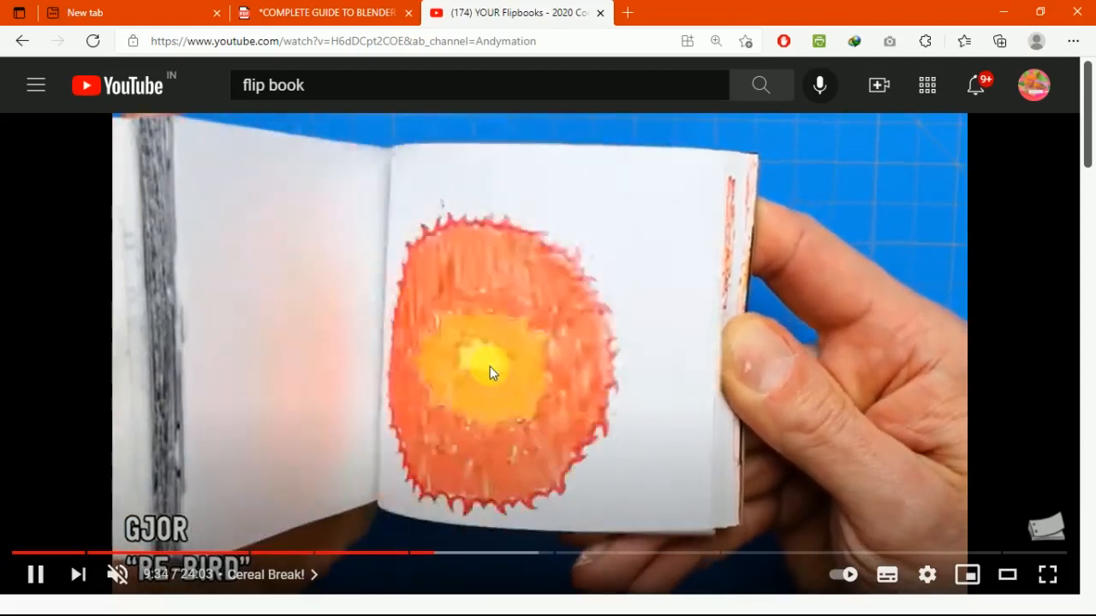
left_click(489, 369)
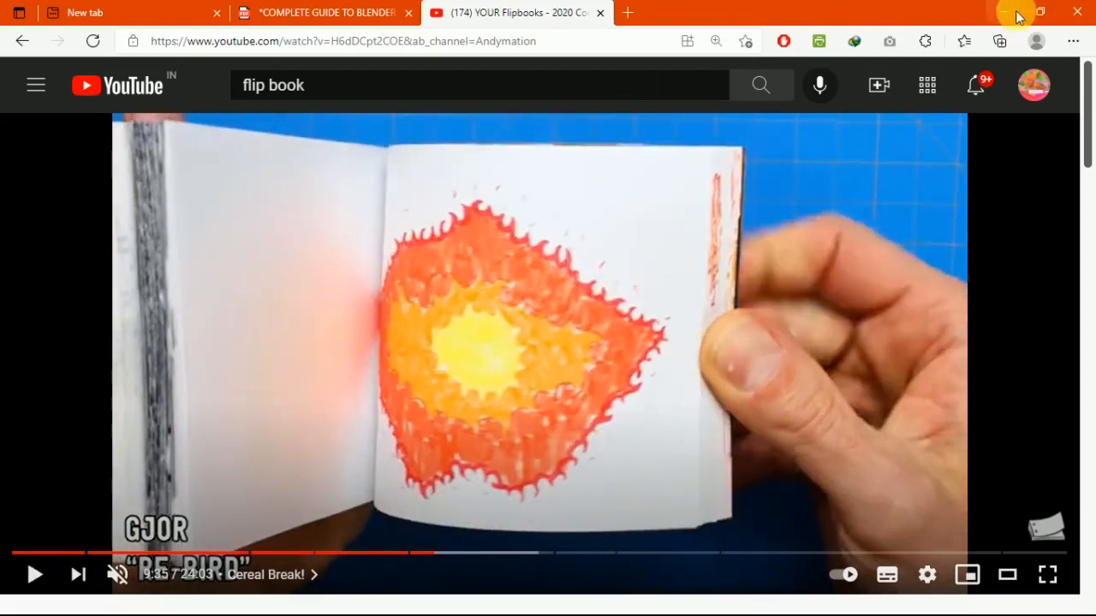
Return to Blender, go to frame 119, handwrite an annotation about 120 images below the cube, and scrub back to frame 1
left_click(1014, 15)
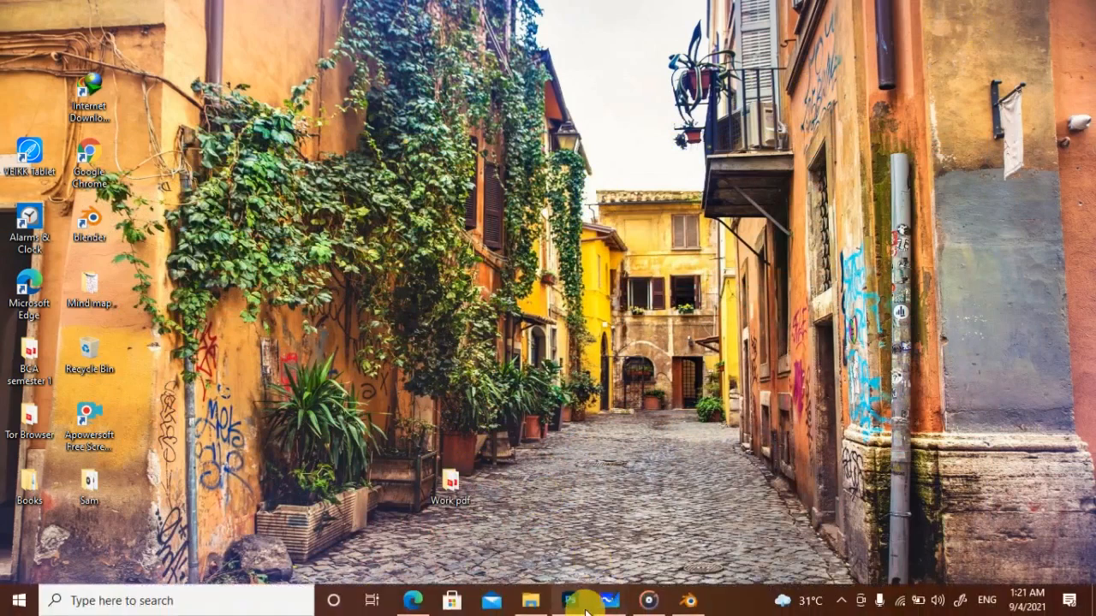
left_click(673, 600)
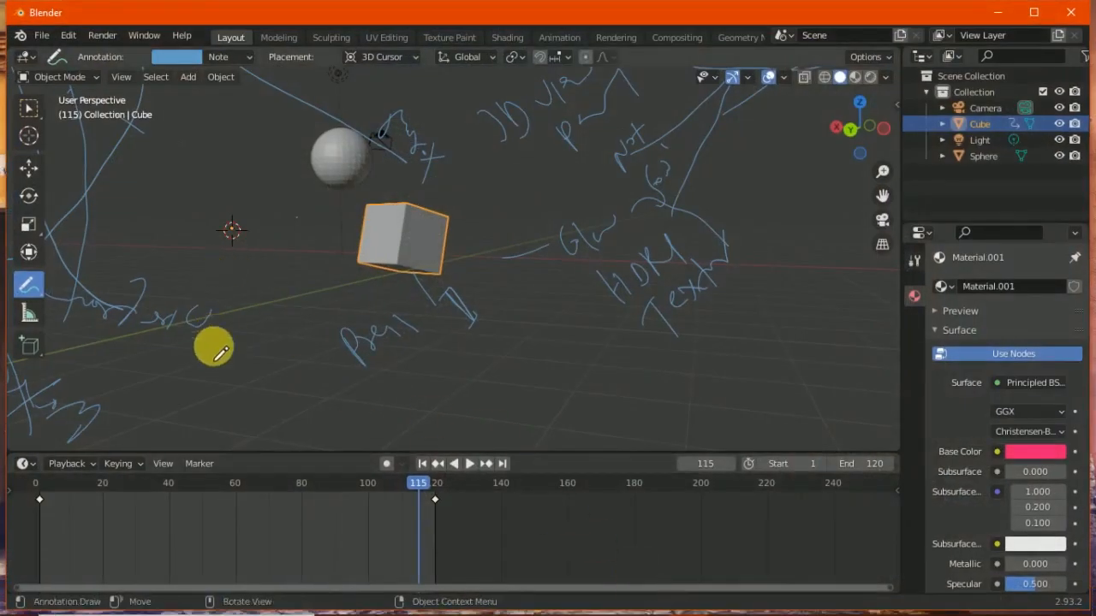
key("space")
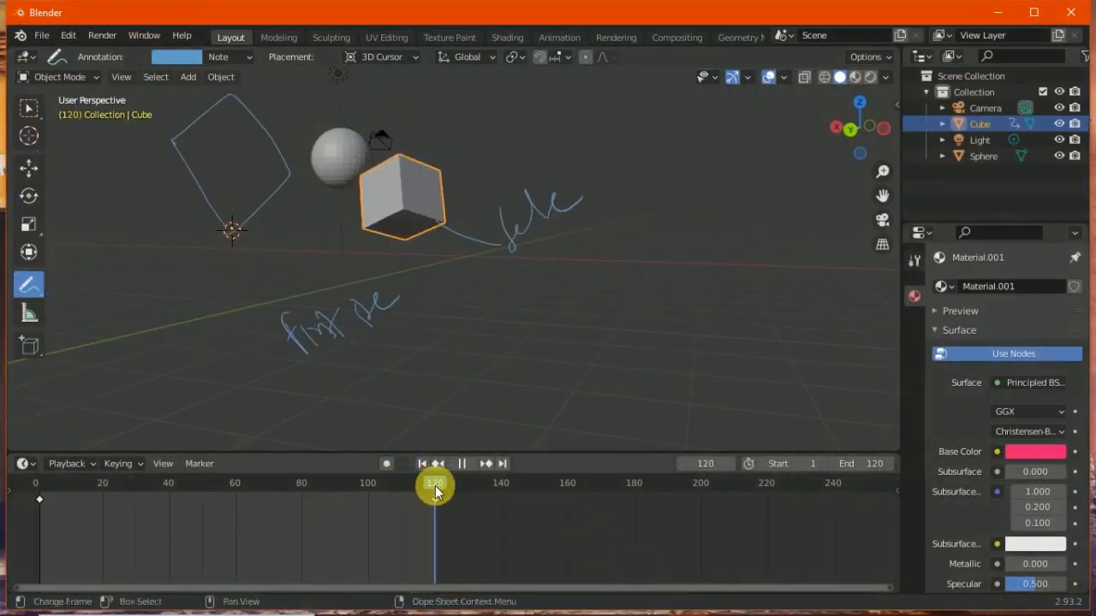
mouse_move(434, 486)
left_mouse_down()
mouse_move(399, 488)
mouse_move(431, 489)
left_mouse_up()
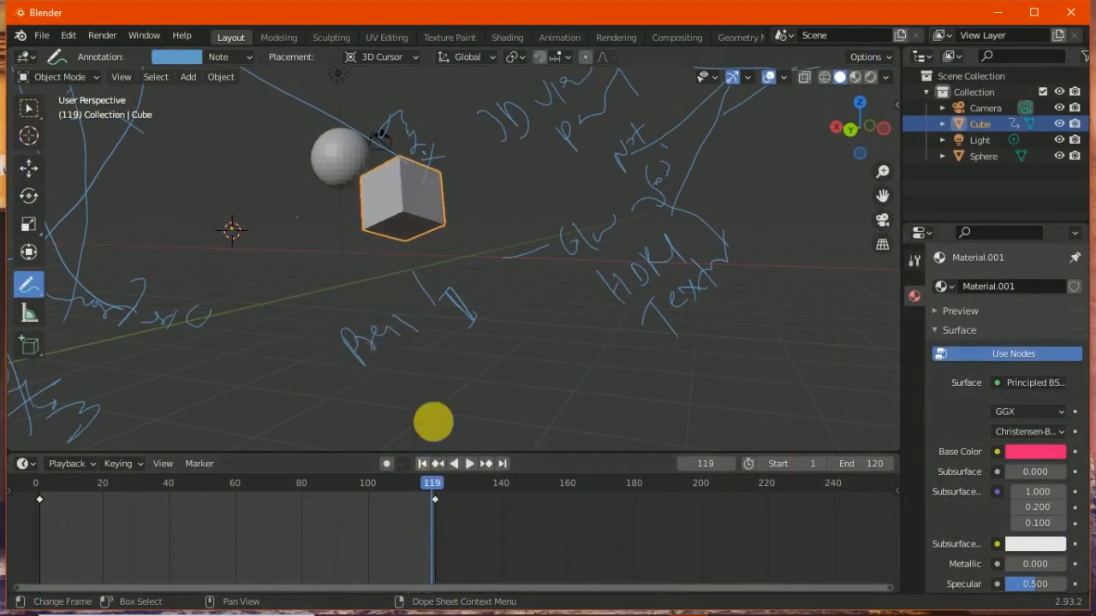
left_click_drag(498, 370, 544, 316)
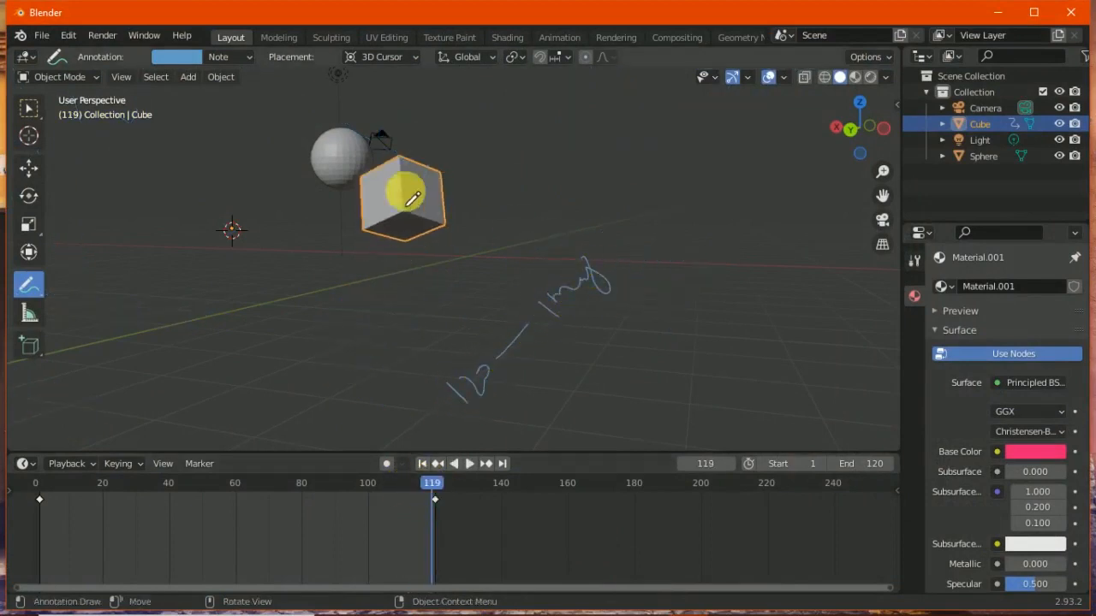
mouse_move(429, 487)
left_mouse_down()
mouse_move(91, 505)
mouse_move(40, 495)
left_mouse_up()
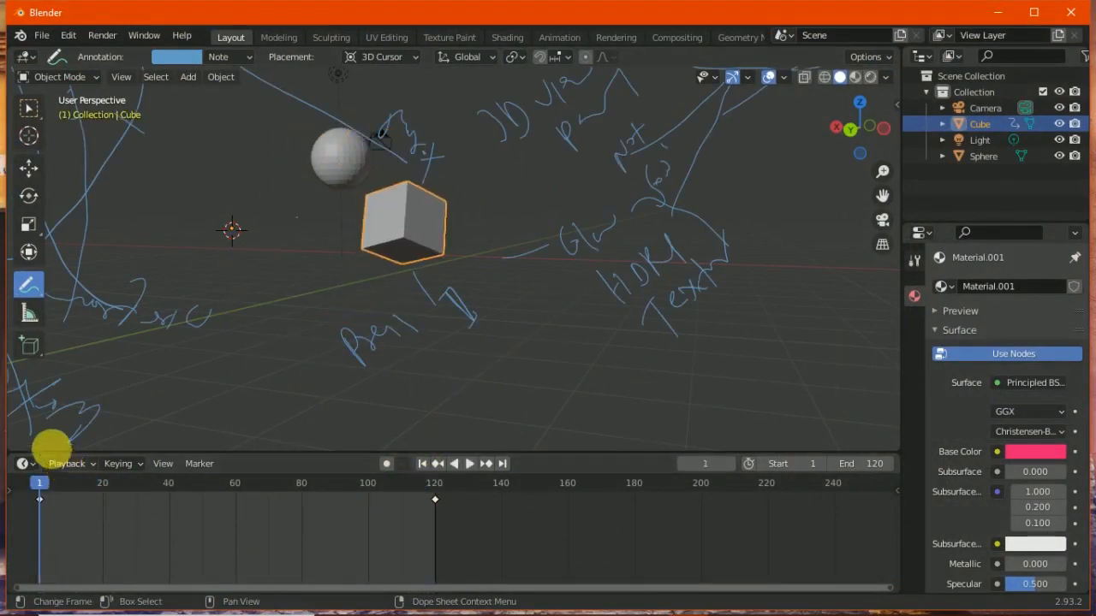
Start a new General file without saving the current scene
left_click(41, 35)
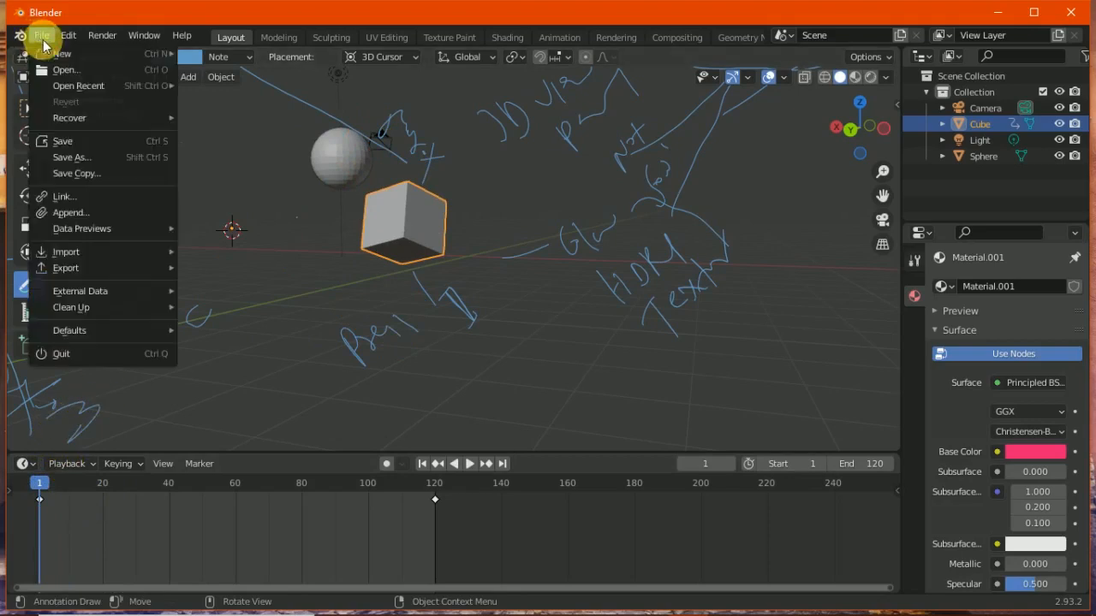
mouse_move(61, 53)
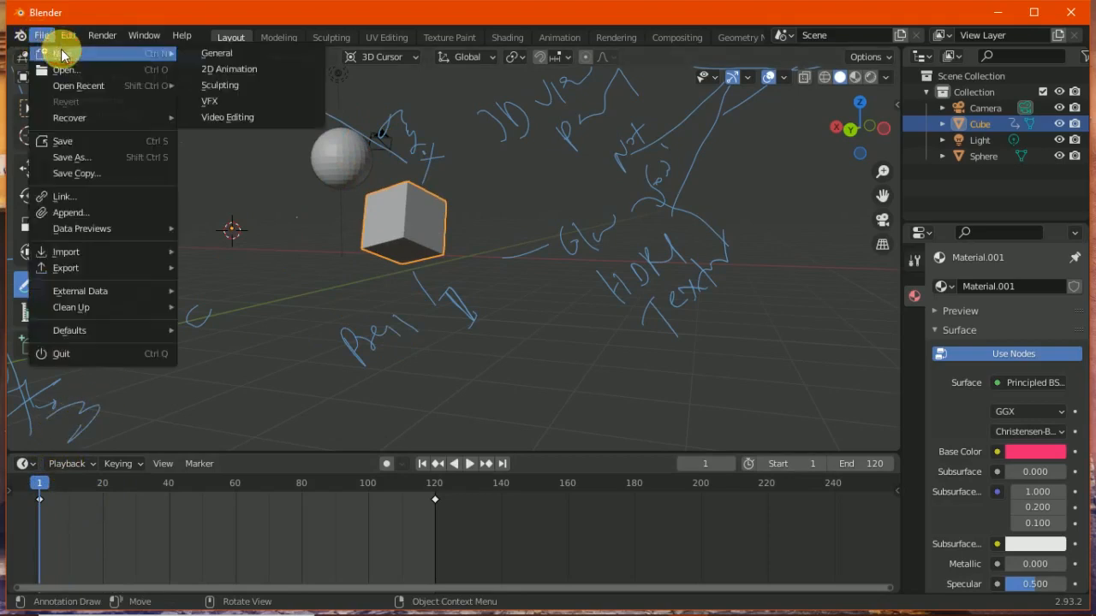
left_click(225, 53)
left_click(577, 346)
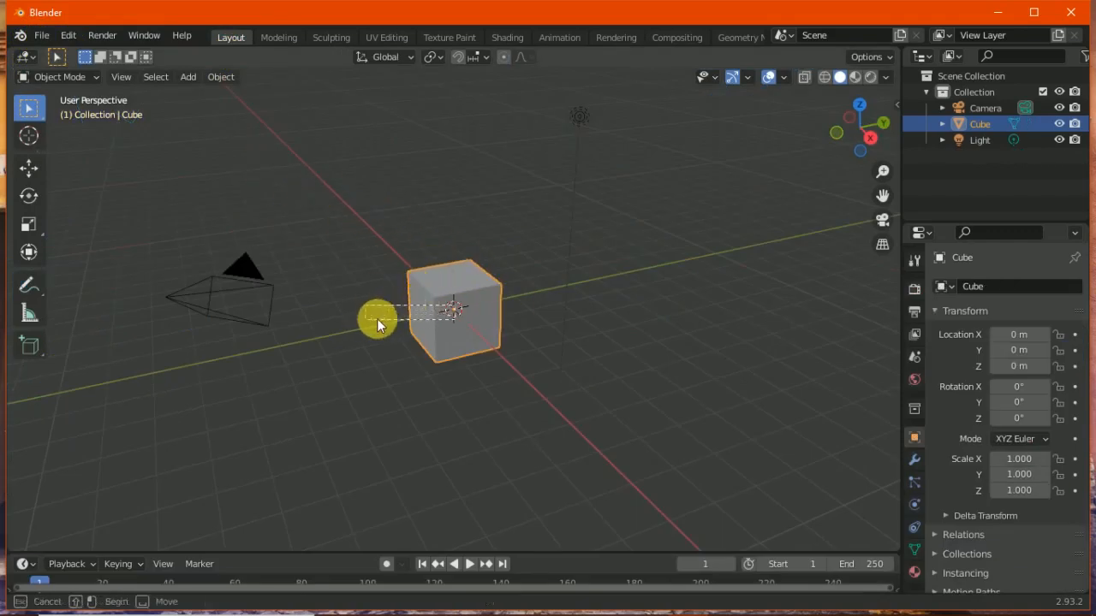
Move the cube beside the camera to about X -2.2 m, Y -4.3 m, Z 0.6 m, and enlarge the timeline area
left_click(29, 168)
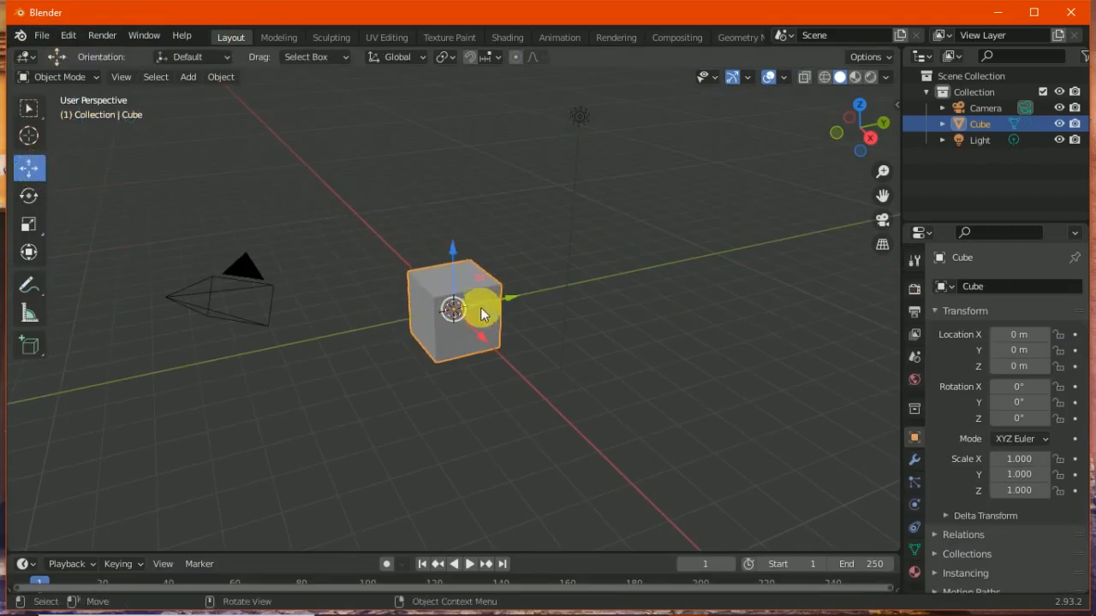
left_click_drag(451, 317, 265, 283)
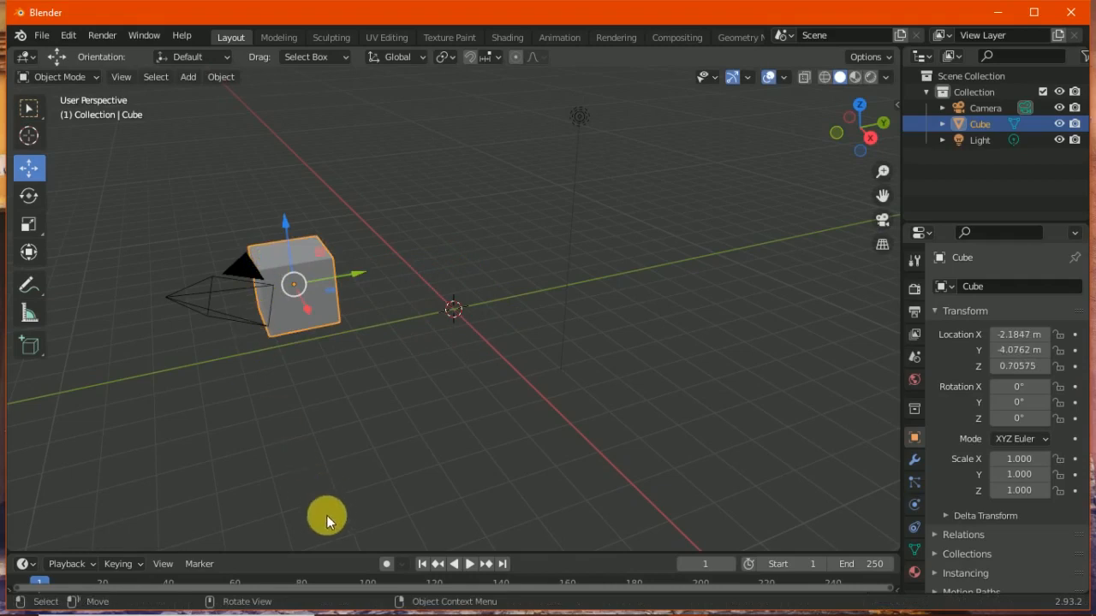
left_click(351, 547)
left_click_drag(355, 551, 350, 393)
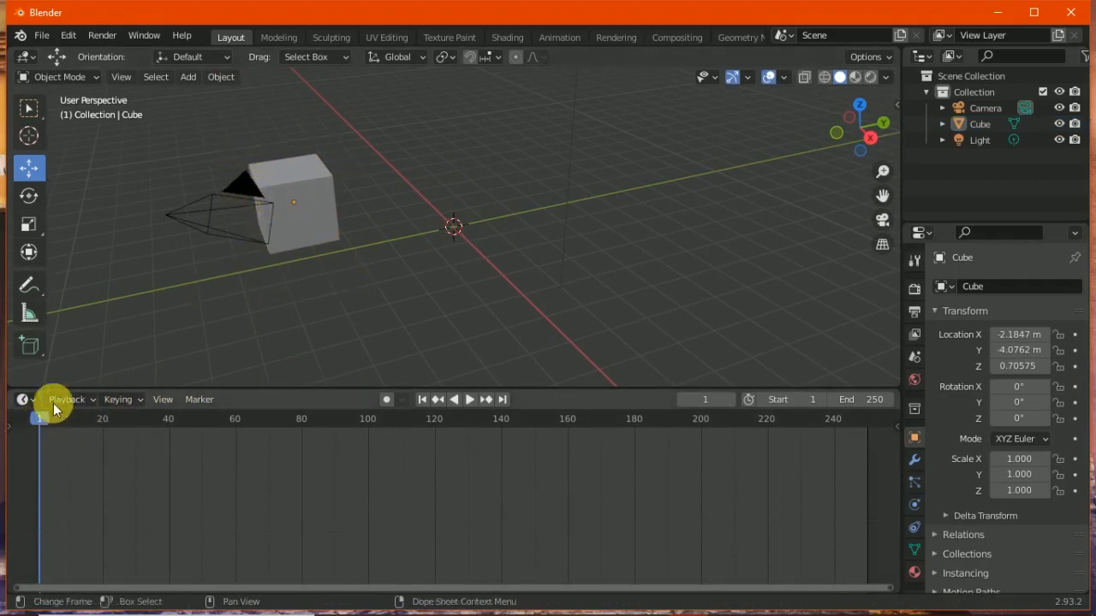
left_click(314, 174)
left_click_drag(290, 207, 285, 209)
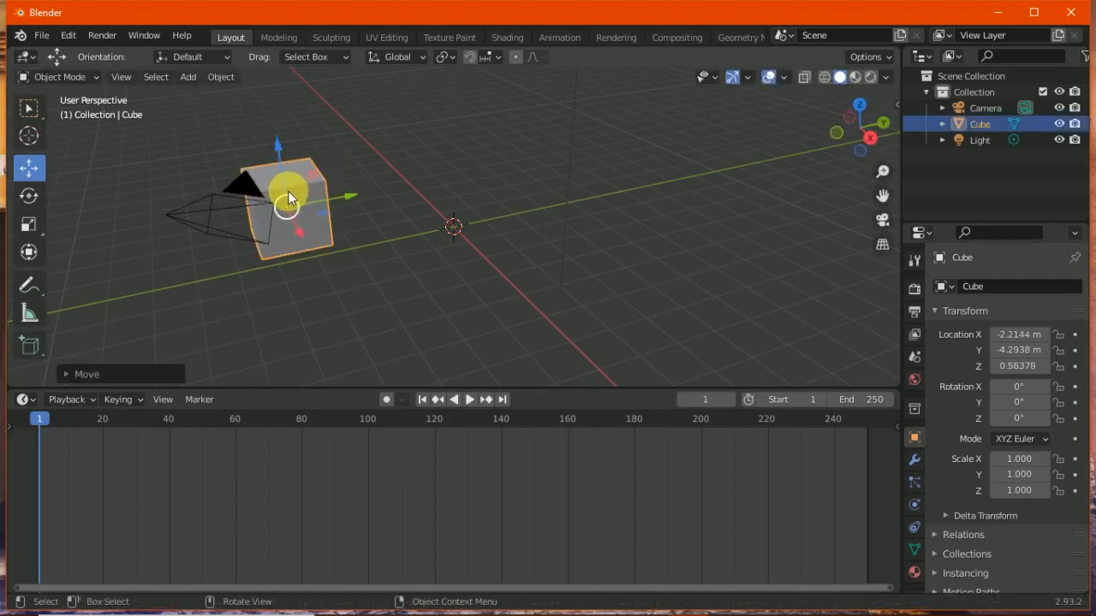
Insert a Location keyframe for the cube at frame 1, and set both the current frame and the end frame to 120
key("i")
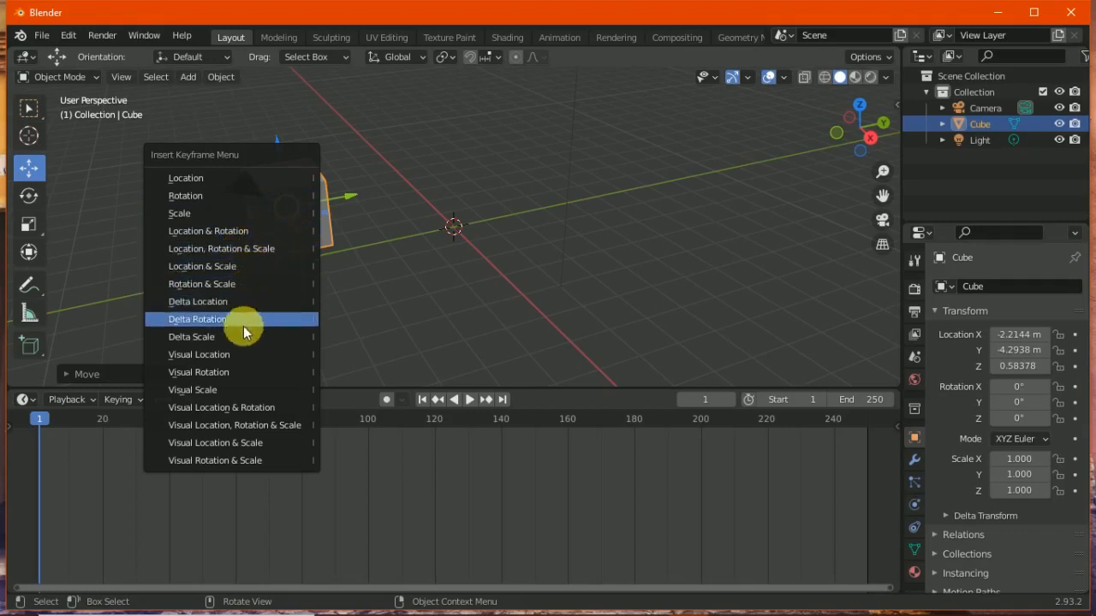
left_click(253, 179)
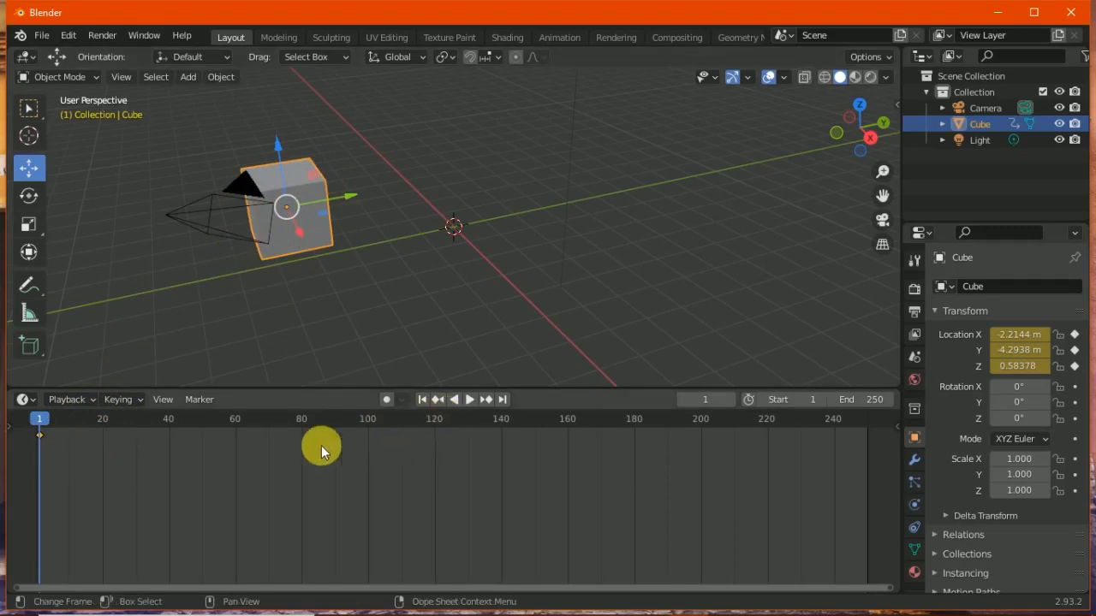
left_click_drag(42, 420, 435, 413)
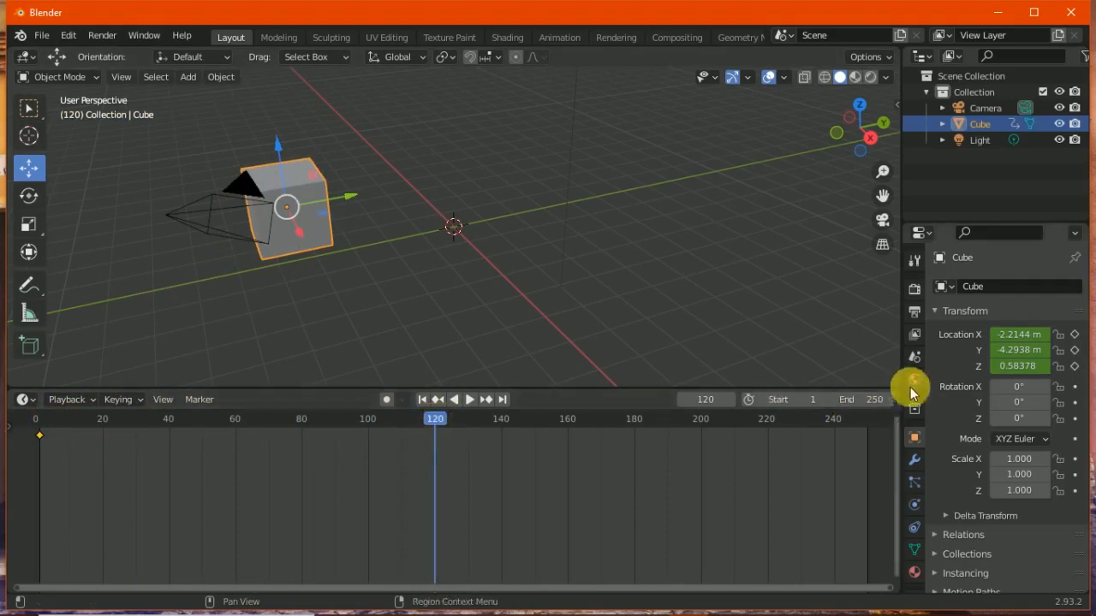
left_click_drag(882, 400, 773, 421)
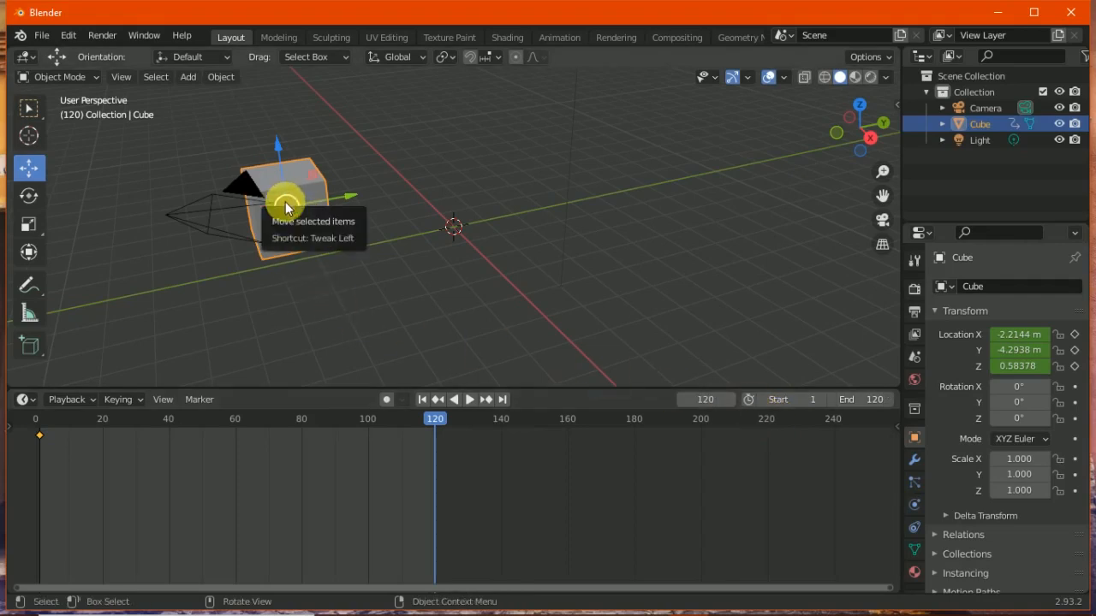
Move the cube to about X 2.9 m, Y 9.4 m, Z 2.3 m and insert a Location keyframe at frame 120
left_click_drag(286, 211, 773, 132)
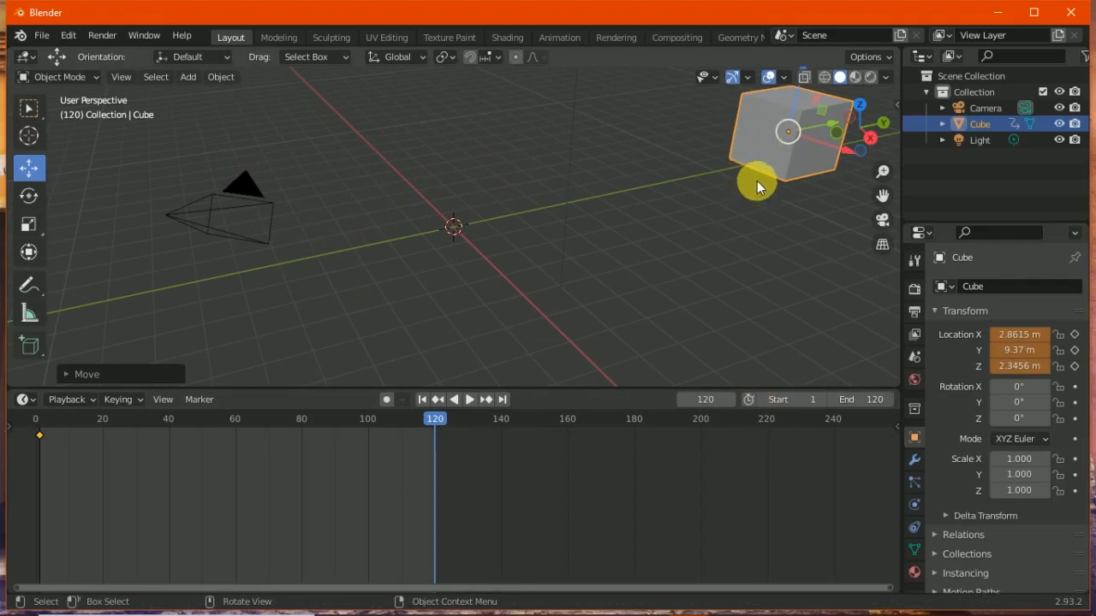
key("i")
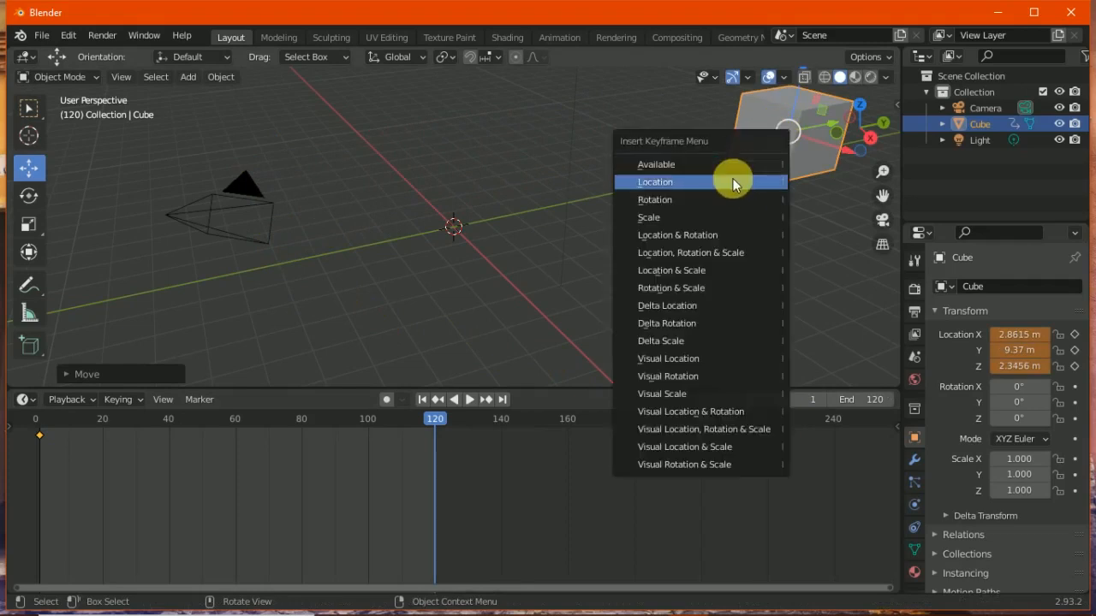
left_click(733, 181)
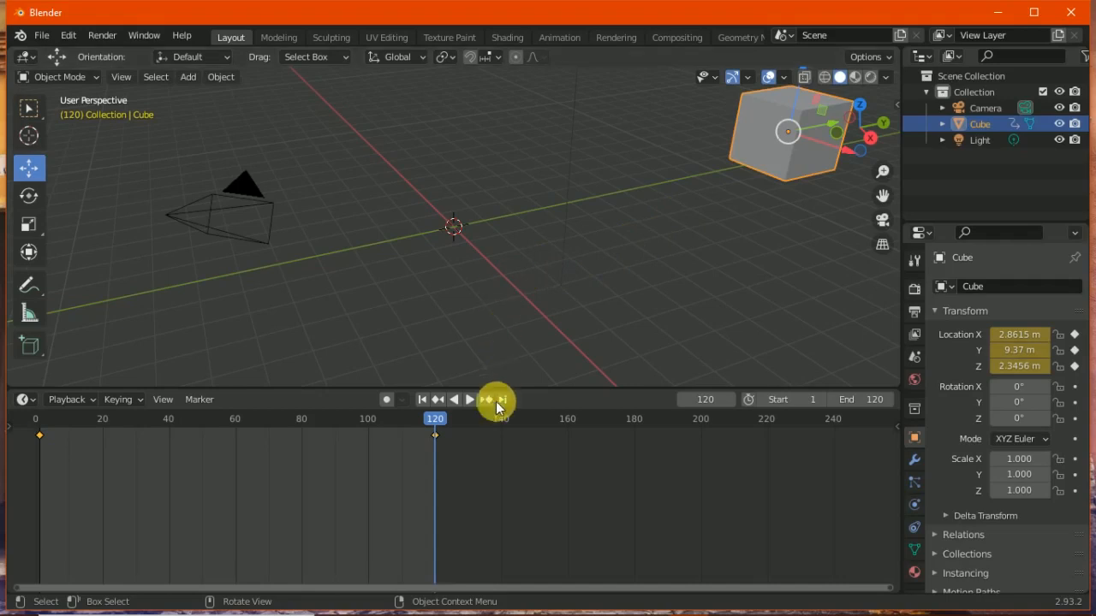
Play the cube animation and stop it, and scrub through frame 32 to frame 120 to check the movement
left_click(470, 400)
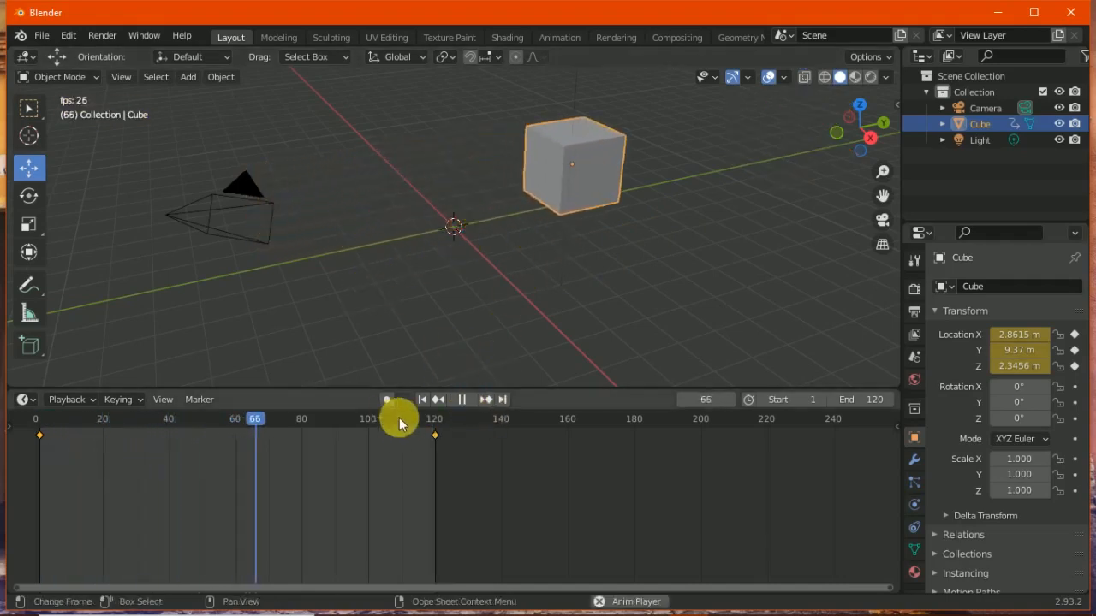
left_click(461, 400)
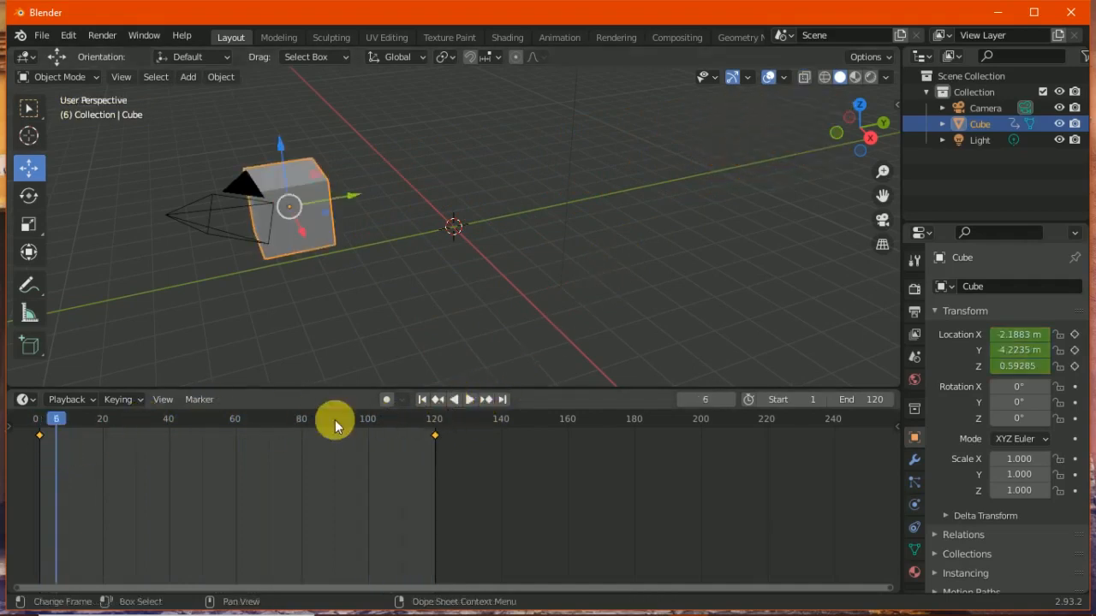
left_click_drag(73, 418, 144, 431)
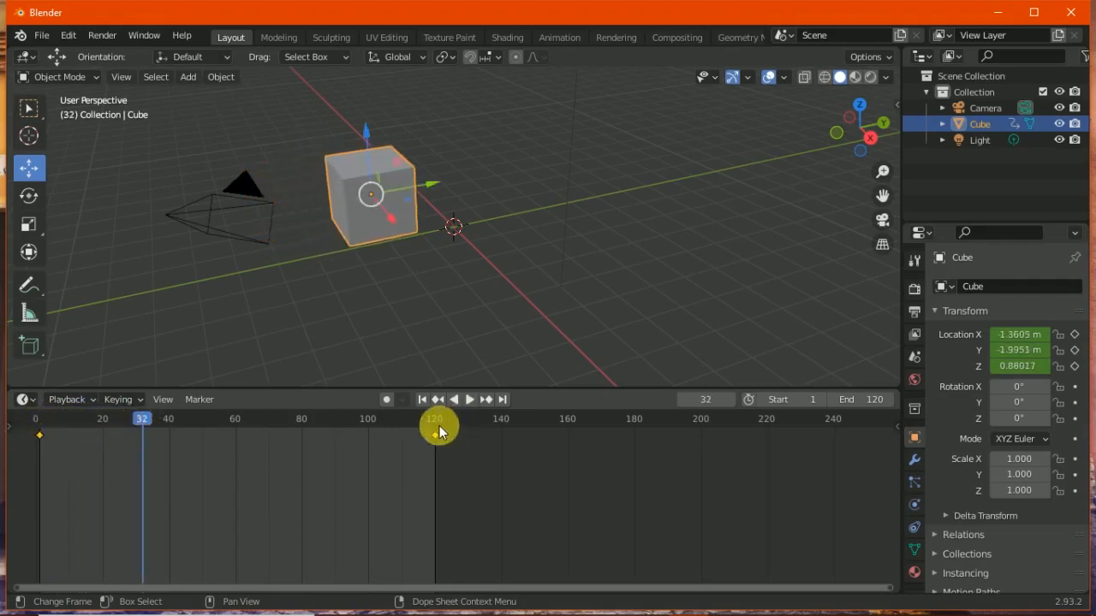
left_click_drag(143, 420, 435, 436)
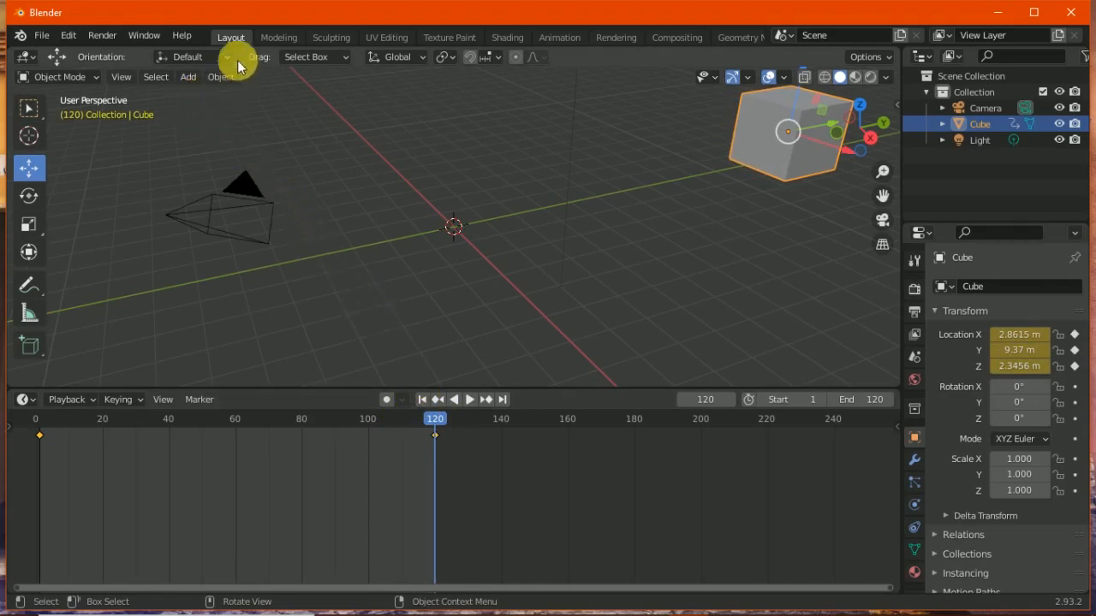
Handwrite the annotations "120 fr" near the camera and "25 fr = 1 second" across the viewport's middle
left_click(28, 285)
left_click_drag(158, 215, 161, 211)
mouse_move(180, 182)
left_mouse_down()
mouse_move(204, 208)
mouse_move(204, 184)
mouse_move(261, 130)
left_mouse_up()
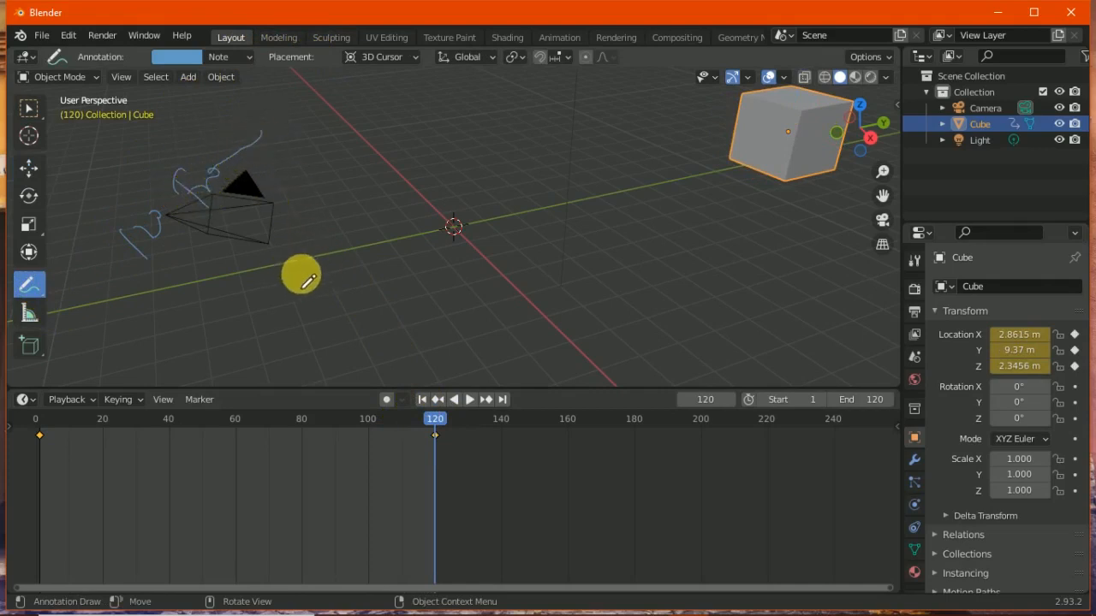
mouse_move(318, 268)
left_mouse_down()
mouse_move(430, 162)
mouse_move(488, 165)
left_mouse_up()
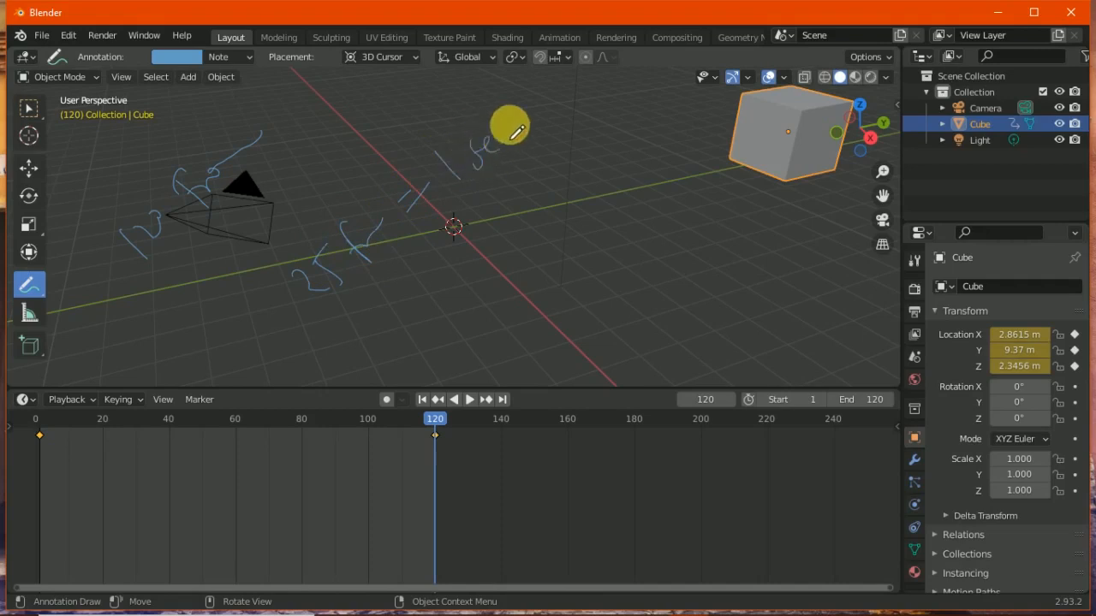
left_click_drag(578, 125, 572, 113)
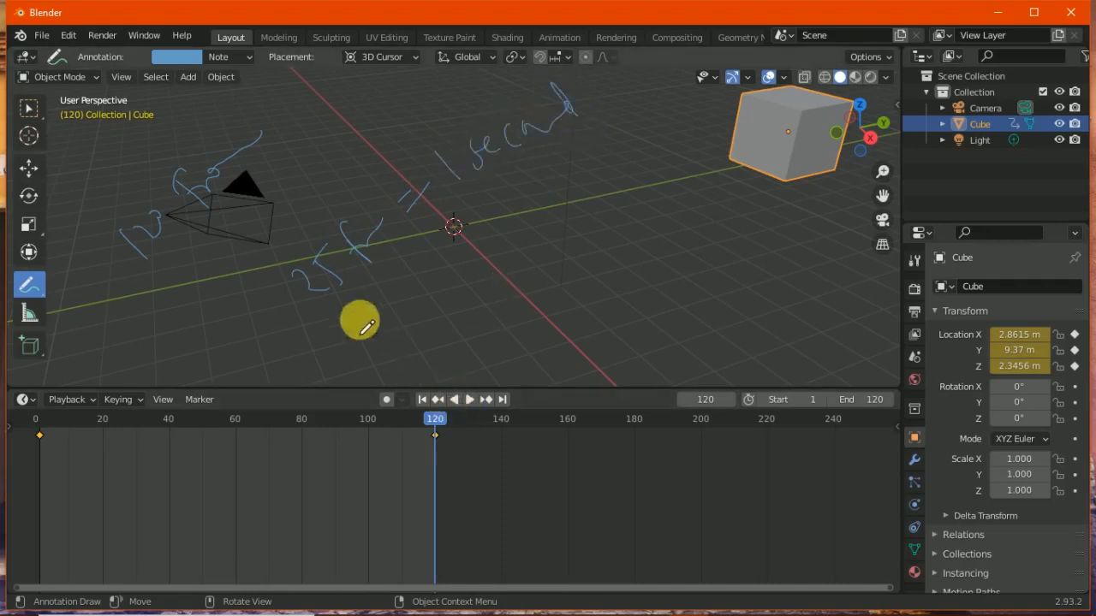
Handwrite the division 120 / 25 below the existing notes and write the circled result 4.8 beside it
mouse_move(453, 237)
left_mouse_down()
mouse_move(477, 242)
mouse_move(507, 224)
mouse_move(499, 216)
left_mouse_up()
left_click_drag(494, 312, 570, 206)
left_click_drag(540, 282, 580, 279)
left_click_drag(562, 257, 582, 223)
mouse_move(591, 180)
left_mouse_down()
mouse_move(629, 189)
mouse_move(617, 108)
mouse_move(643, 122)
mouse_move(580, 220)
left_mouse_up()
Go to frame 25, enlarge the 3D viewport over the timeline, and draw freehand annotation curves around the navigation gizmo
mouse_move(445, 424)
left_mouse_down()
mouse_move(272, 447)
mouse_move(140, 413)
mouse_move(67, 419)
mouse_move(197, 425)
mouse_move(342, 400)
mouse_move(436, 405)
mouse_move(232, 405)
mouse_move(142, 387)
mouse_move(121, 368)
left_mouse_up()
mouse_move(210, 390)
left_mouse_down()
mouse_move(270, 494)
mouse_move(262, 490)
left_mouse_up()
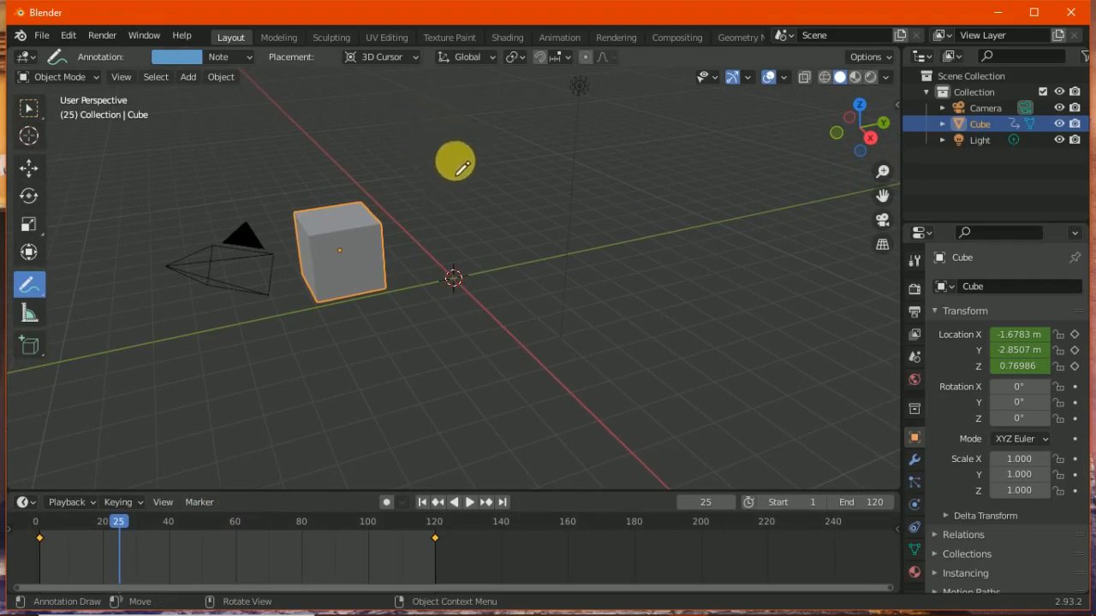
mouse_move(685, 90)
left_mouse_down()
mouse_move(727, 102)
mouse_move(860, 56)
mouse_move(788, 163)
mouse_move(878, 252)
left_mouse_up()
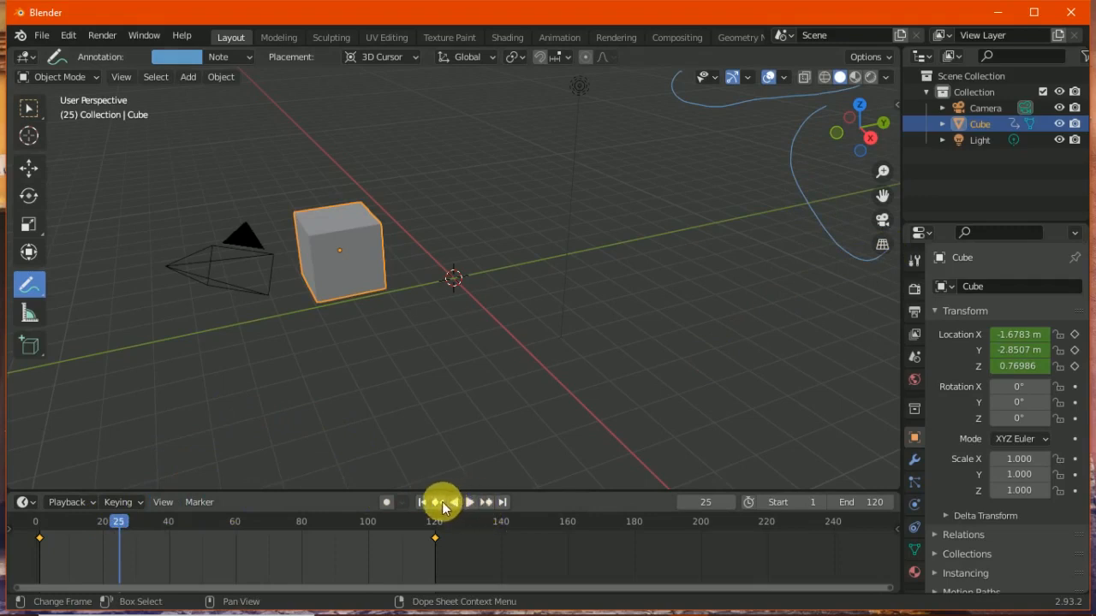
Jump to the keyframe at frame 120 and extend the animation's end frame to 214
left_click(485, 503)
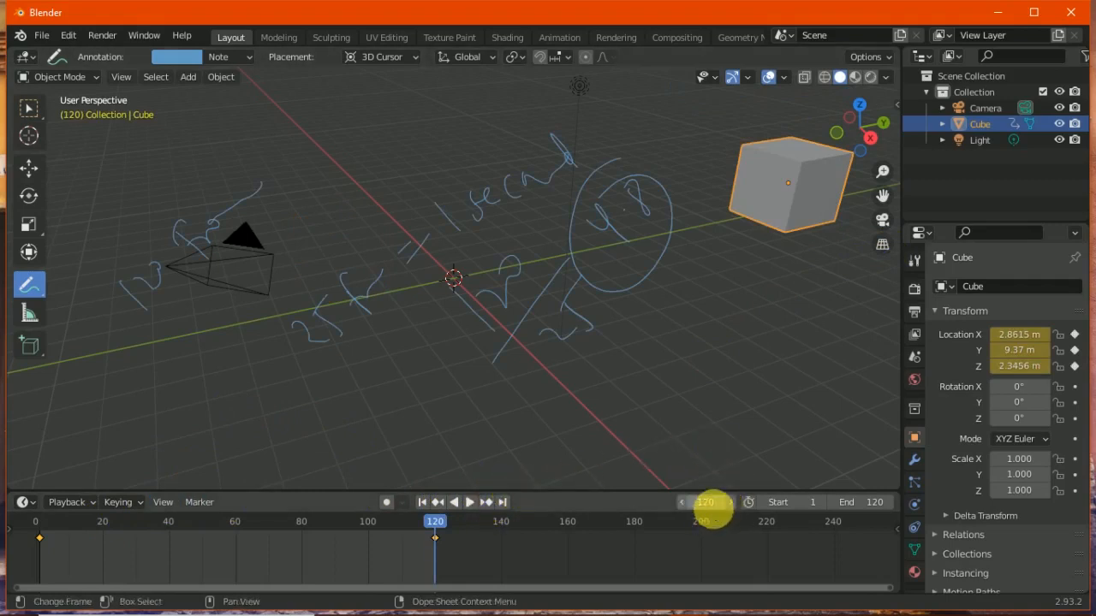
mouse_move(719, 509)
left_mouse_down()
mouse_move(709, 508)
mouse_move(724, 511)
left_mouse_up()
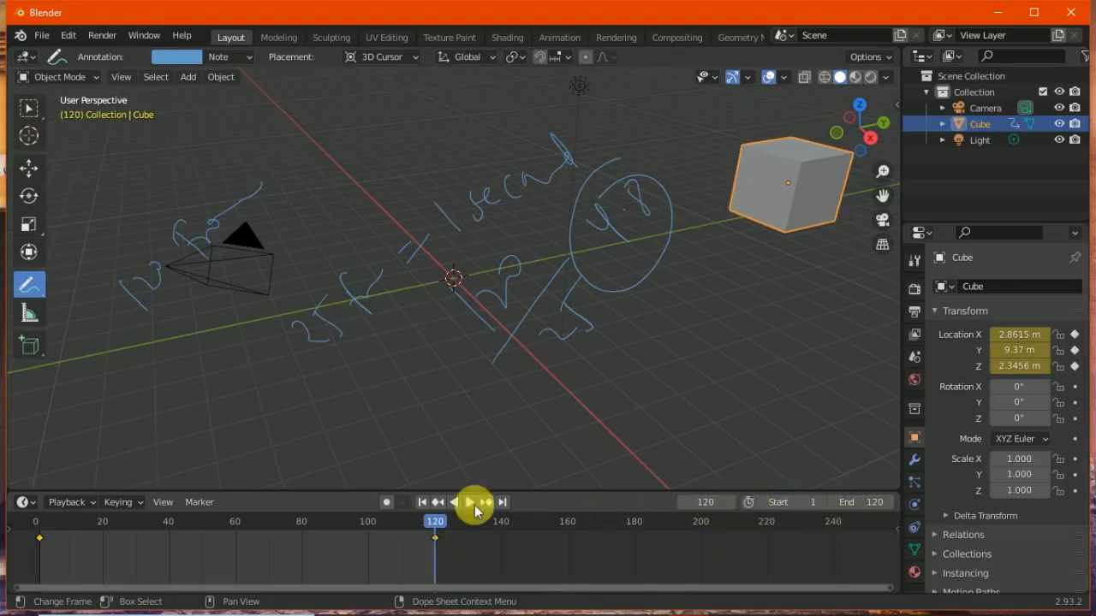
mouse_move(859, 507)
left_mouse_down()
mouse_move(929, 508)
mouse_move(870, 509)
left_mouse_up()
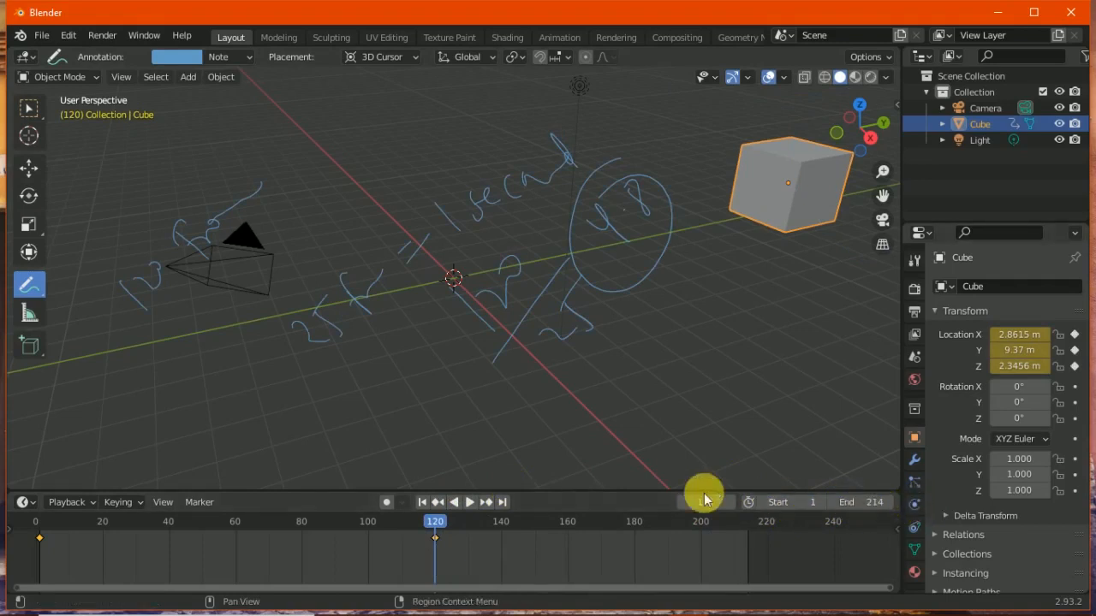
Play the animation over the extended range, pause it, and scrub back to frame 119
left_click(470, 502)
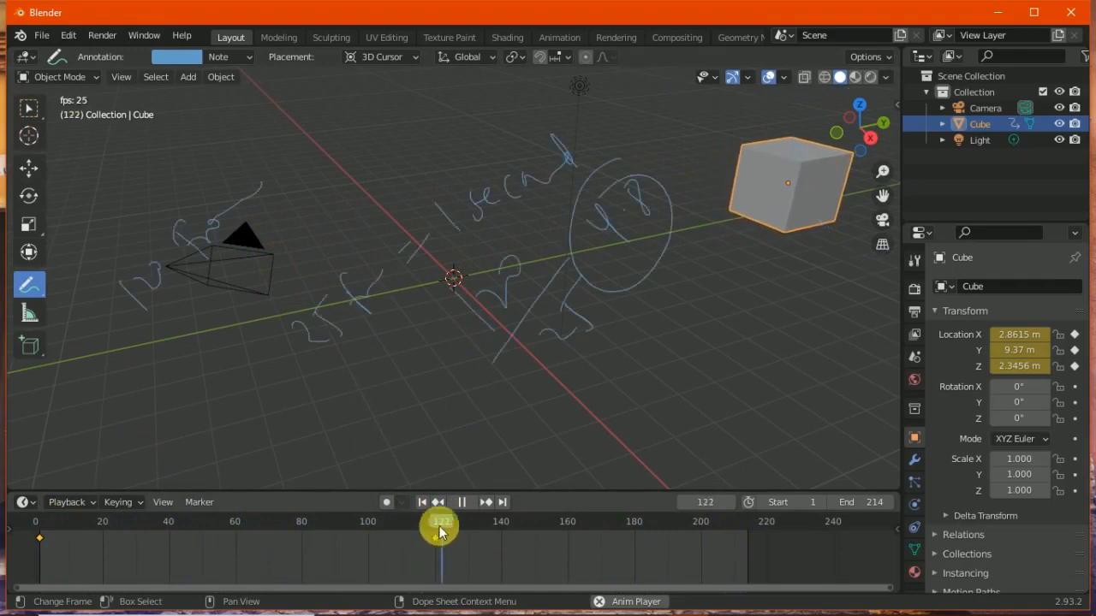
left_click(463, 502)
left_click_drag(577, 521, 430, 509)
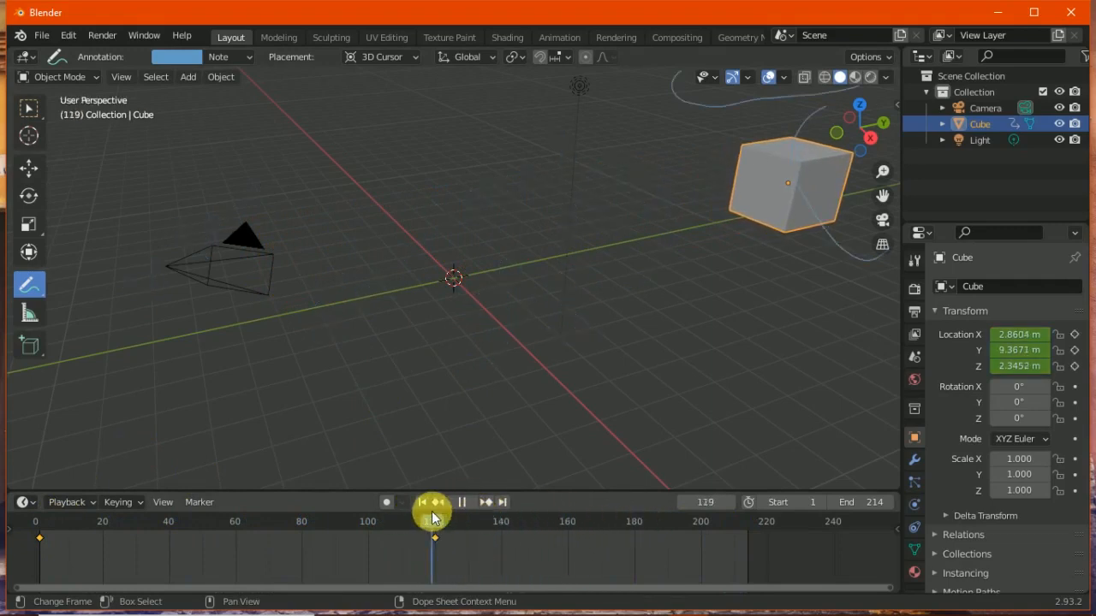
Set the end frame to 121 and replay the animation, stopping at frame 33
left_click_drag(859, 502, 787, 522)
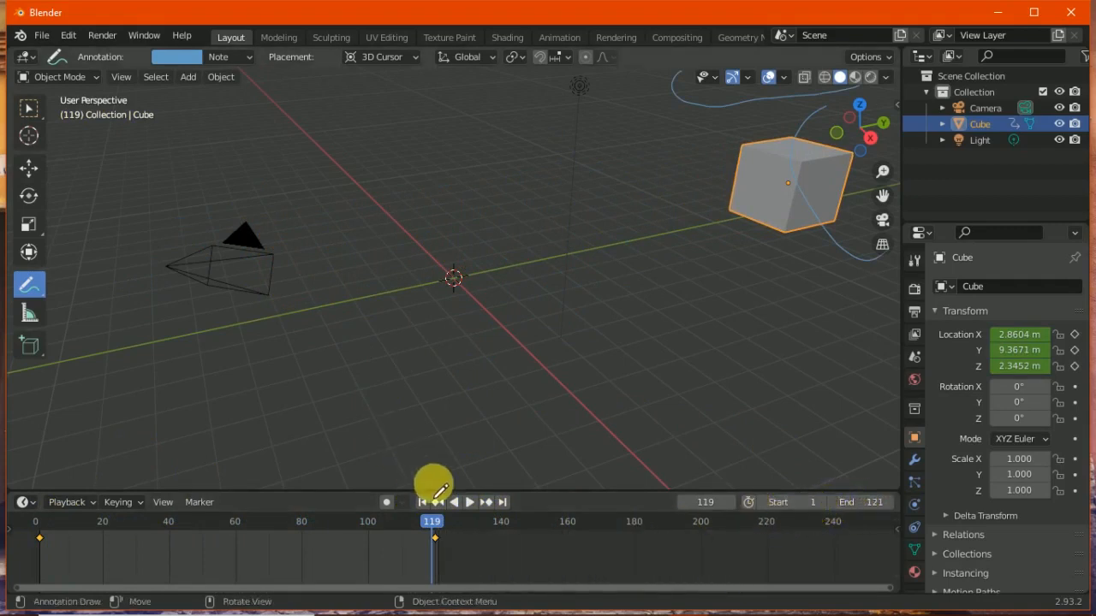
left_click(468, 508)
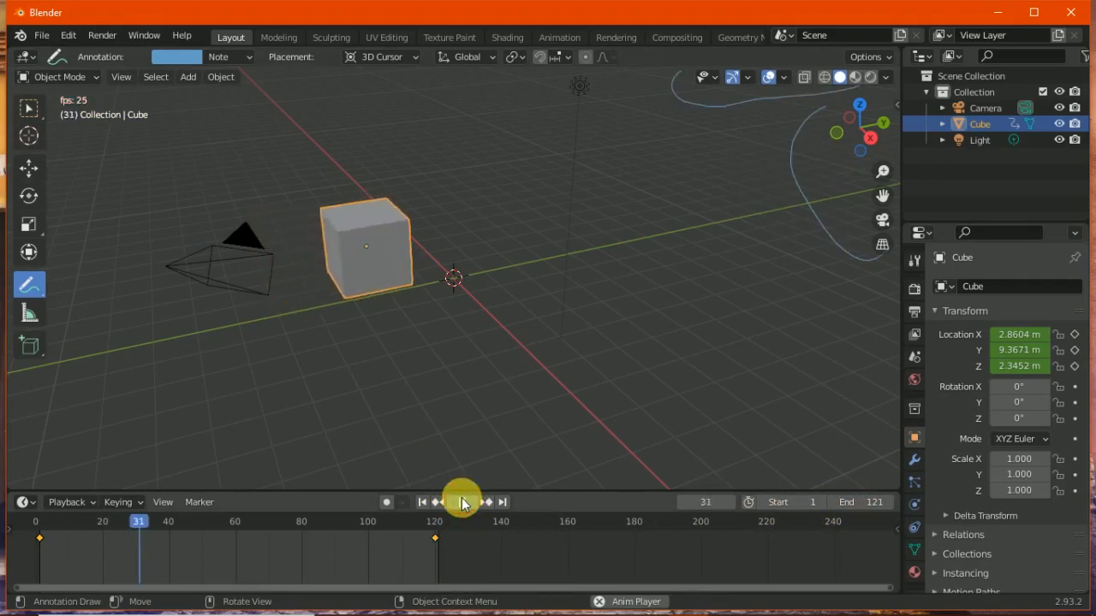
left_click(461, 503)
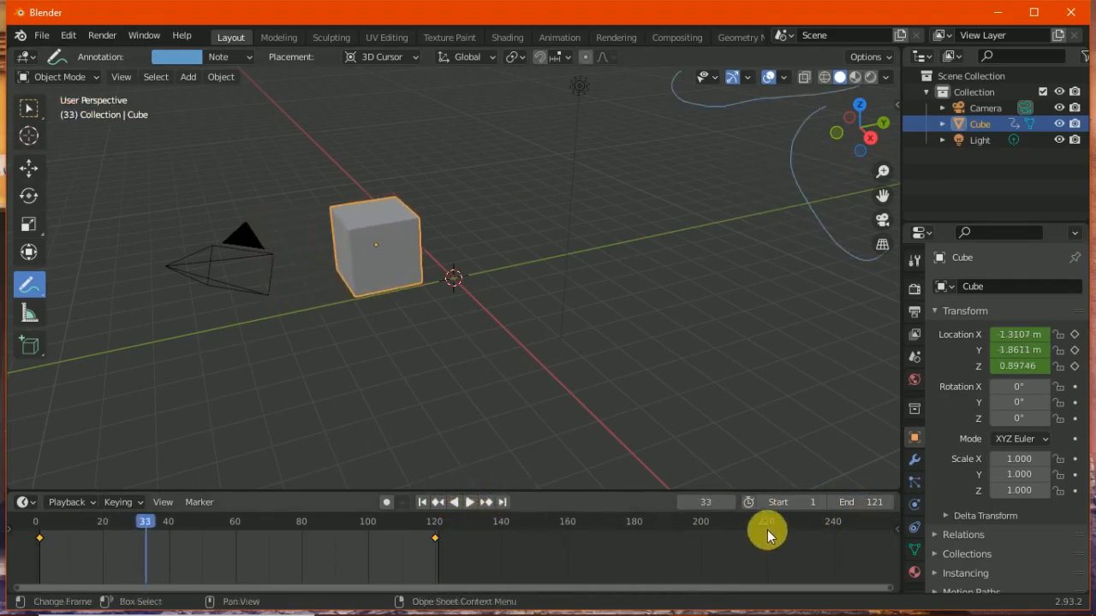
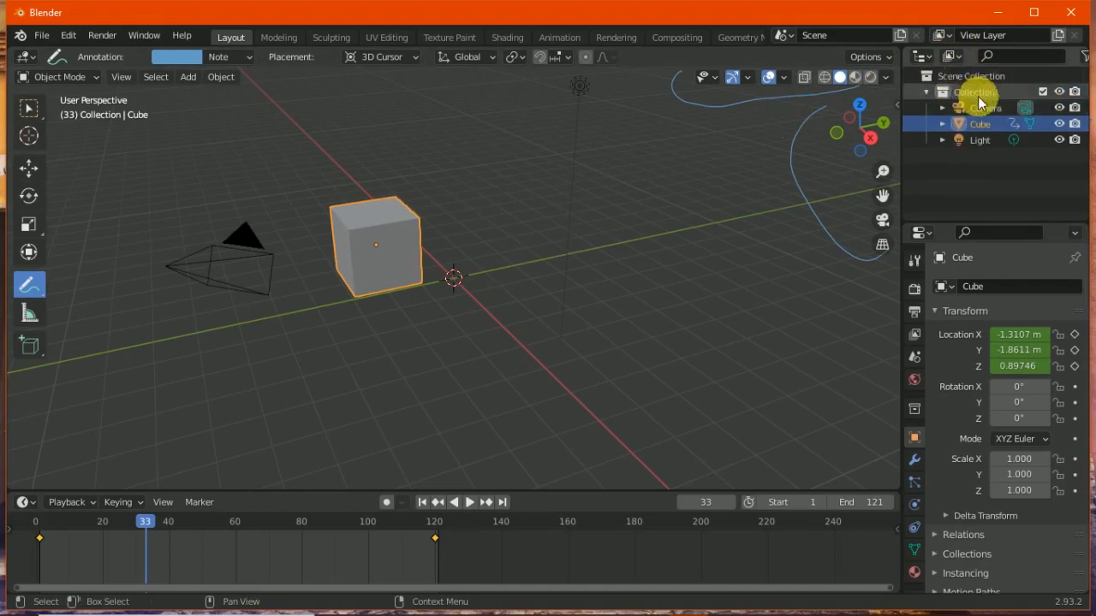
Collapse the Collection in the Outliner, and annotate the viewport with "group", circles around the camera and light, and short handwritten labels
left_click(928, 90)
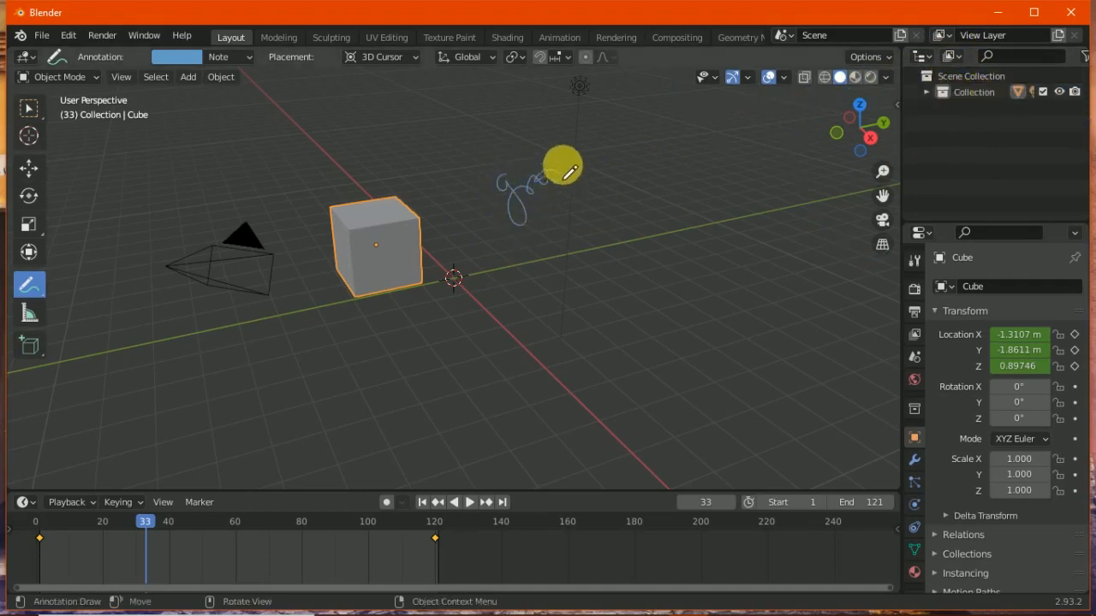
left_click(289, 147)
mouse_move(358, 205)
left_mouse_down()
mouse_move(358, 142)
mouse_move(384, 122)
mouse_move(398, 129)
left_mouse_up()
left_click_drag(260, 214, 254, 237)
left_click_drag(306, 335, 368, 319)
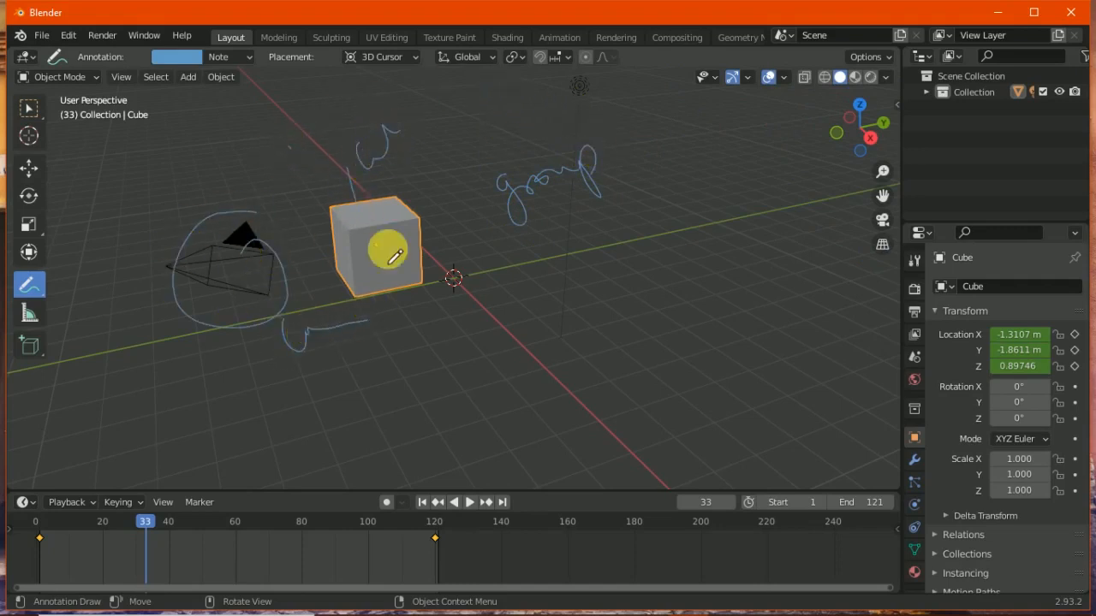
left_click_drag(542, 102, 656, 162)
left_click_drag(665, 140, 681, 164)
Deselect the cube, switch the Collection's visibility and view-layer inclusion off and on again, and expand the Collection
left_click(984, 114)
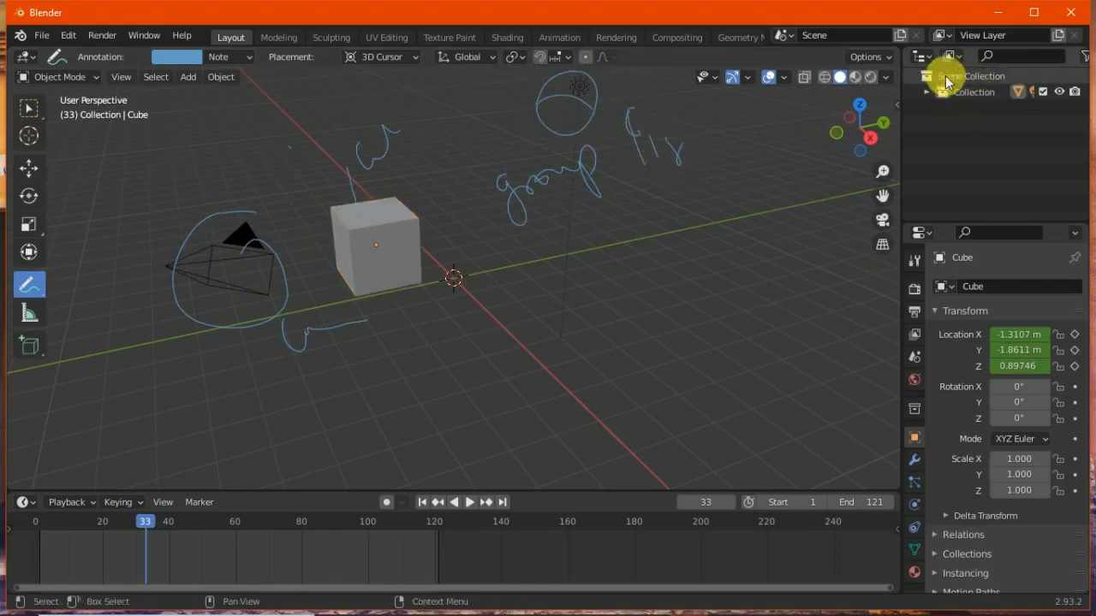
left_click(1058, 92)
left_click(1058, 92)
left_click(1043, 92)
left_click(1043, 92)
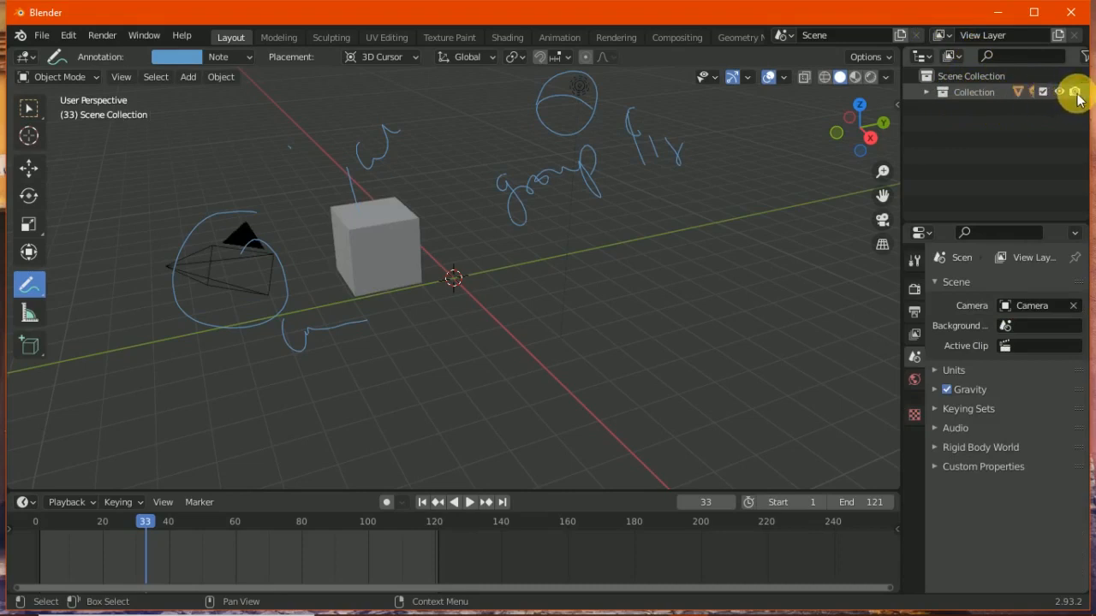
left_click(928, 92)
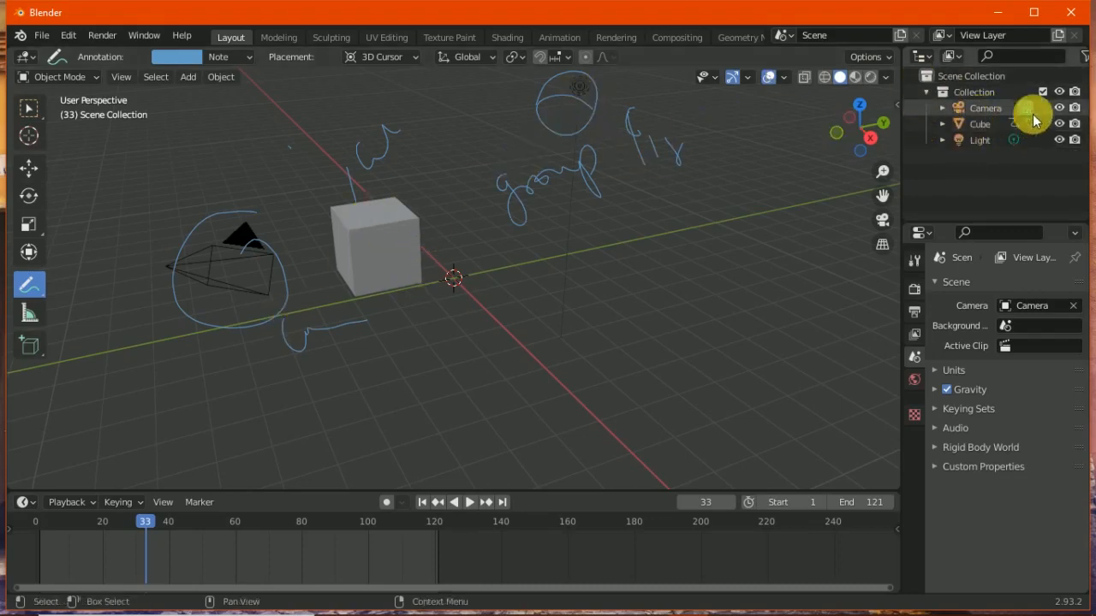
Hide and show the Camera, Cube and Light one after another from the Outliner
left_click(1057, 110)
left_click(1059, 110)
left_click(1060, 124)
left_click(1059, 125)
left_click(1060, 138)
left_click(1060, 139)
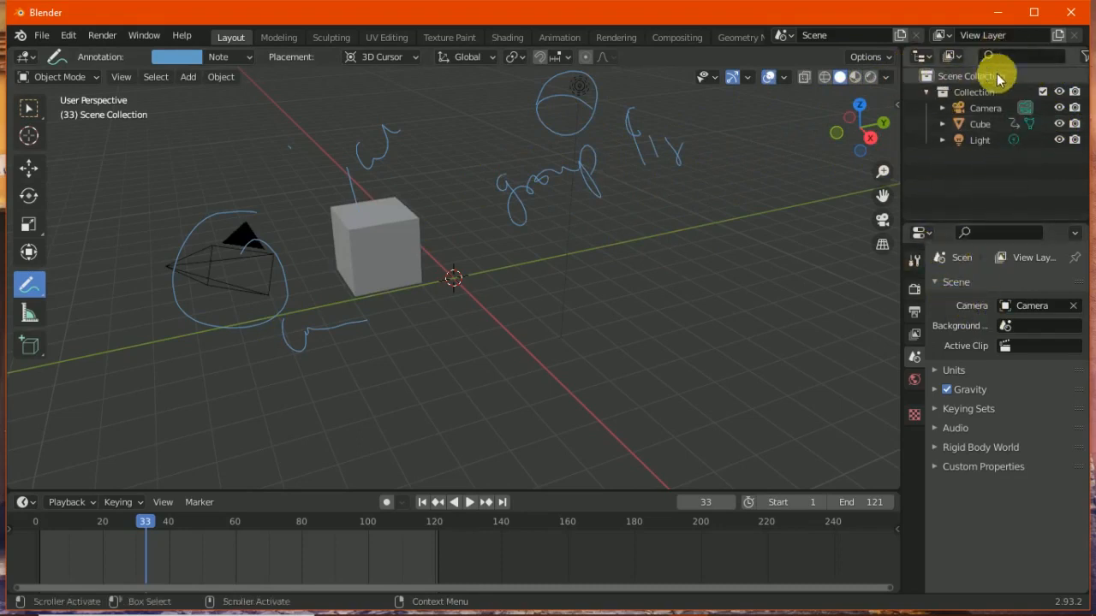
Look over the Outliner's display modes and the available editor types, and try filtering the Outliner with "cu" before clearing it
left_click(952, 56)
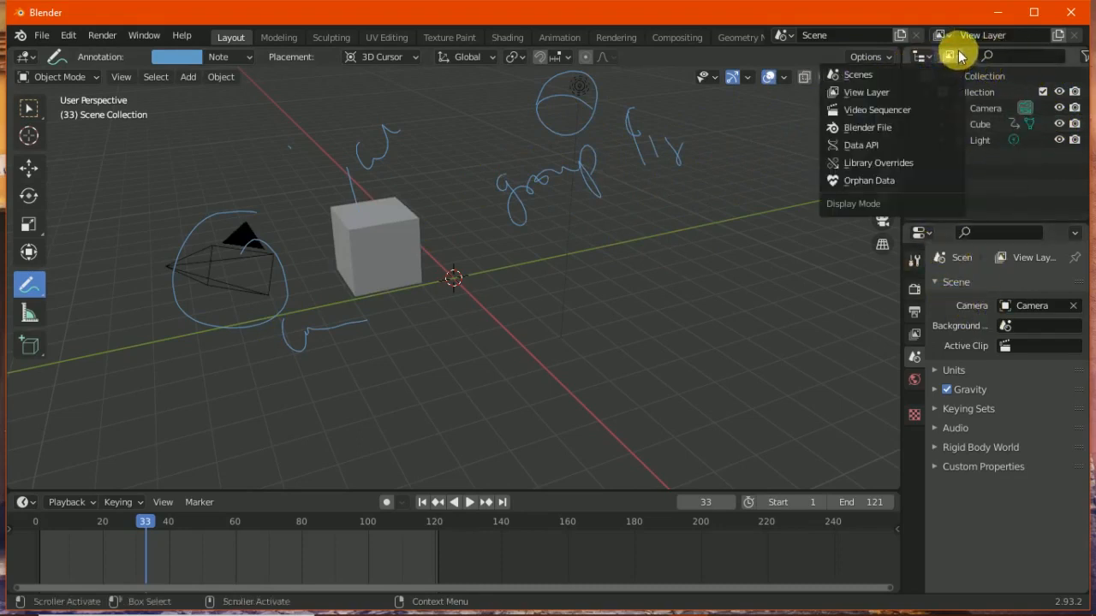
left_click(959, 57)
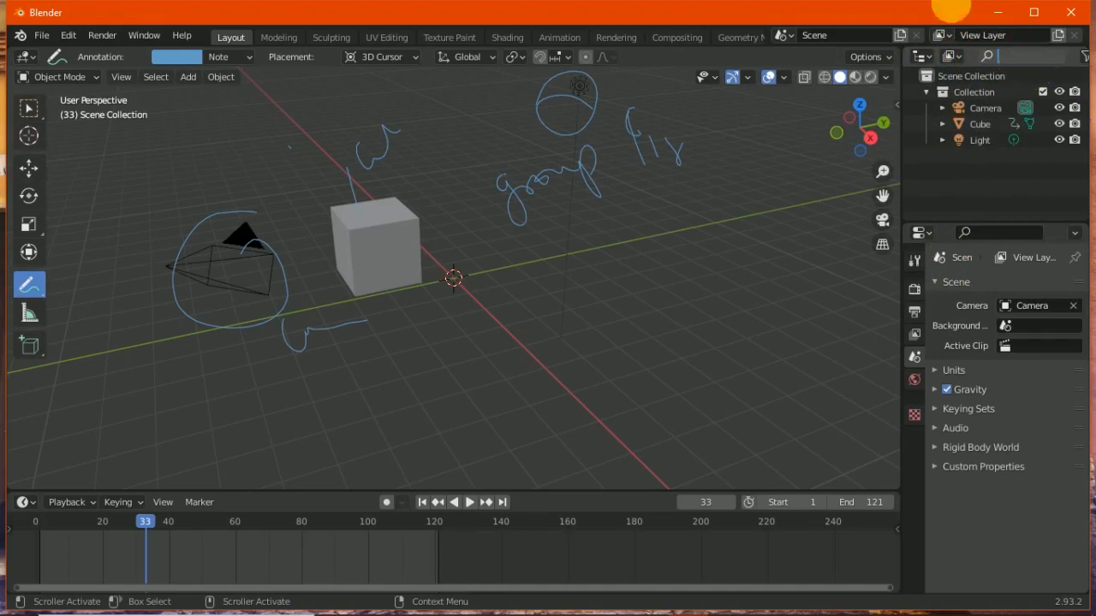
type("c")
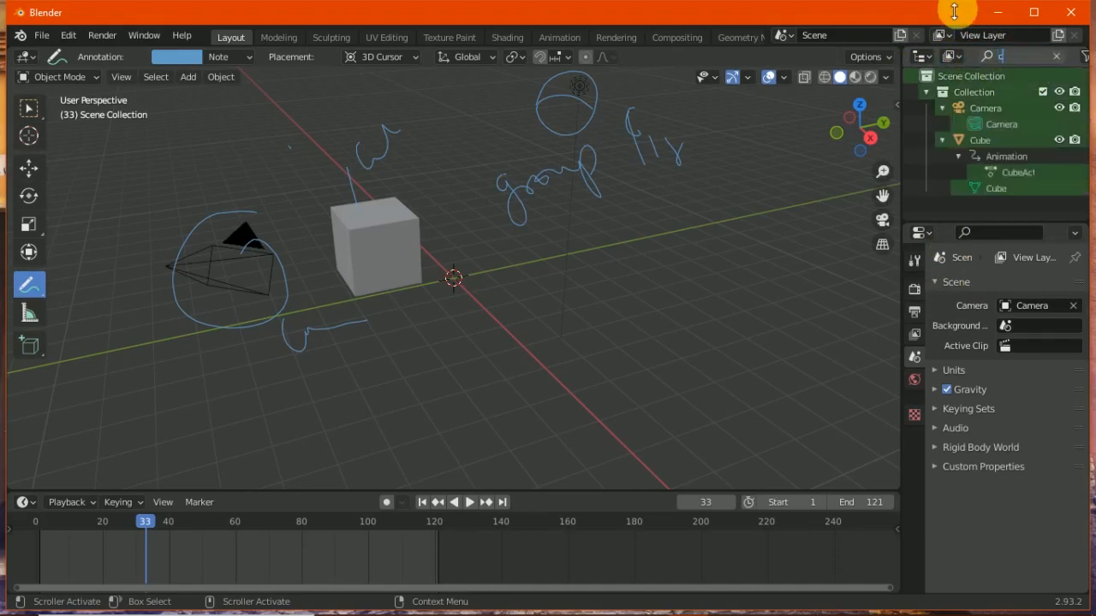
type("u")
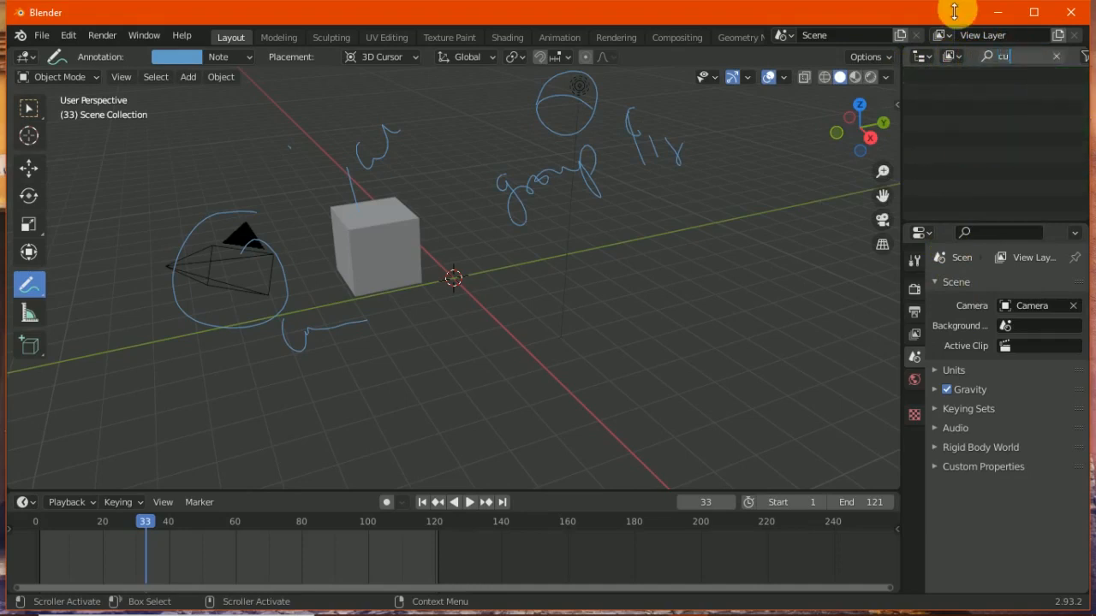
key("BackSpace")
key("BackSpace")
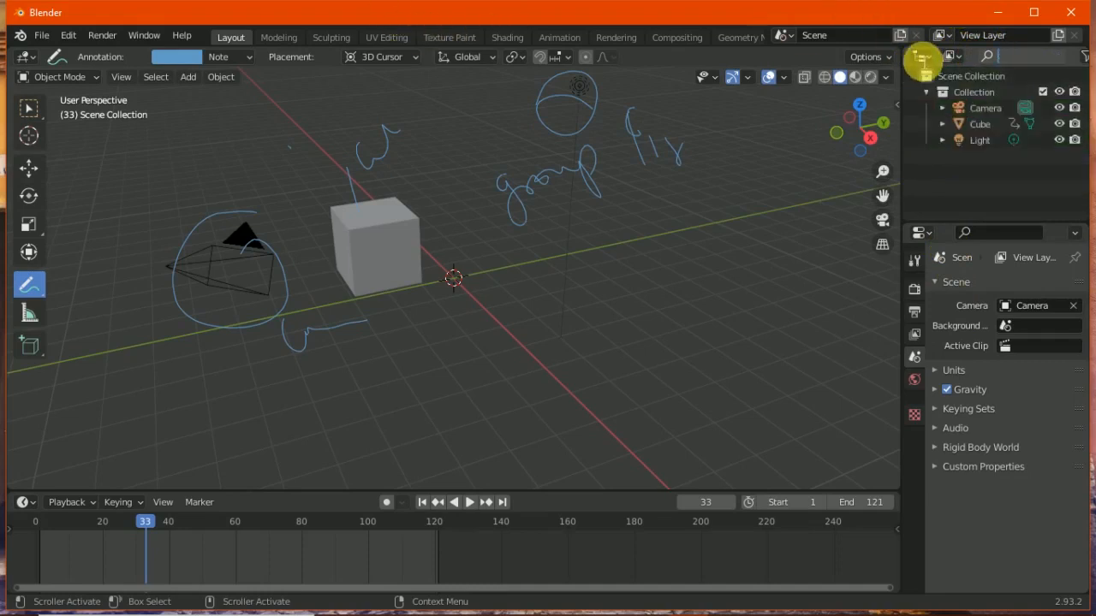
left_click(921, 56)
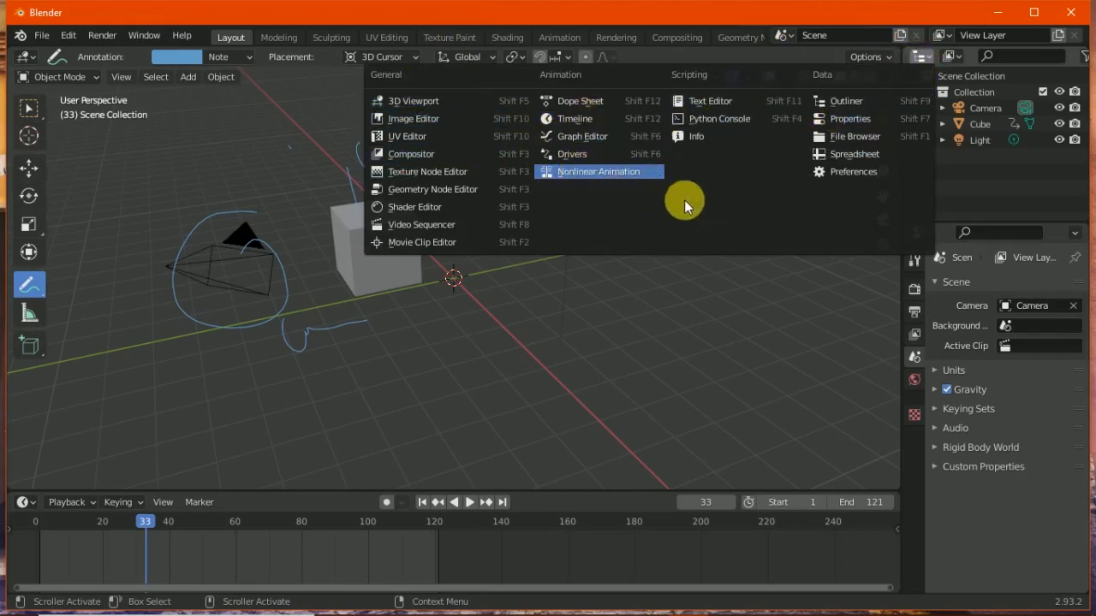
left_click(924, 57)
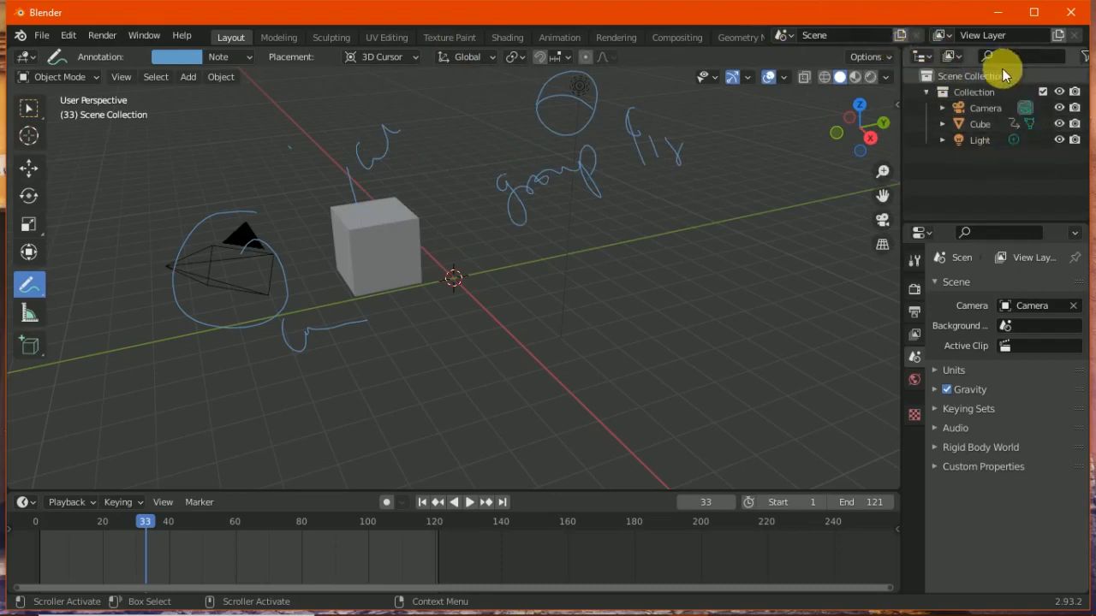
Using the selection tool, select the cube, camera and light in turn, switching the viewport from perspective to orthographic along the way
left_click(31, 110)
left_click(381, 240)
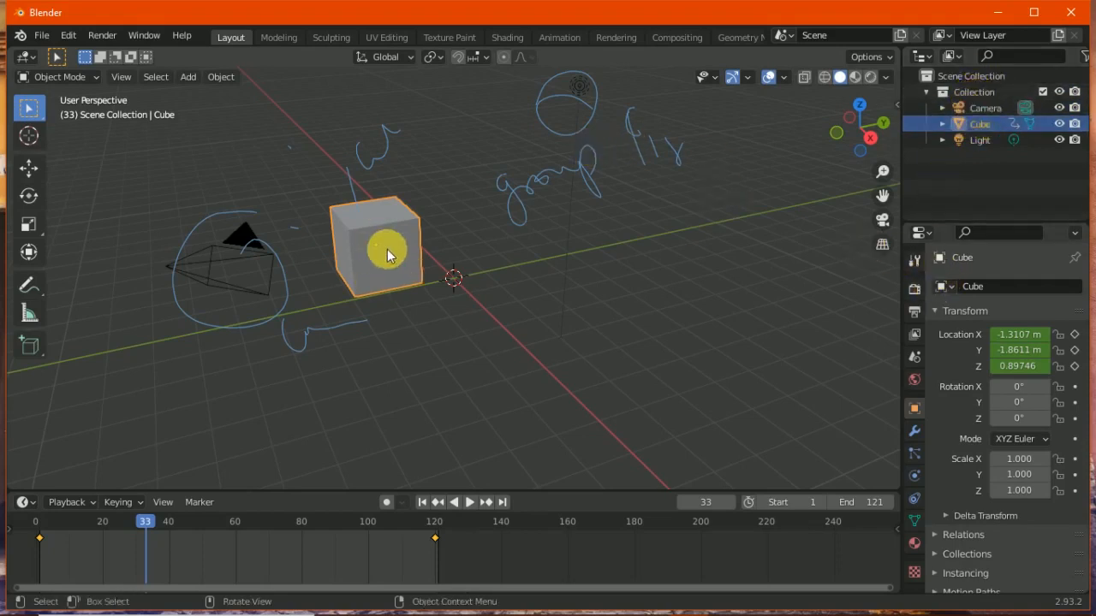
left_click(246, 291)
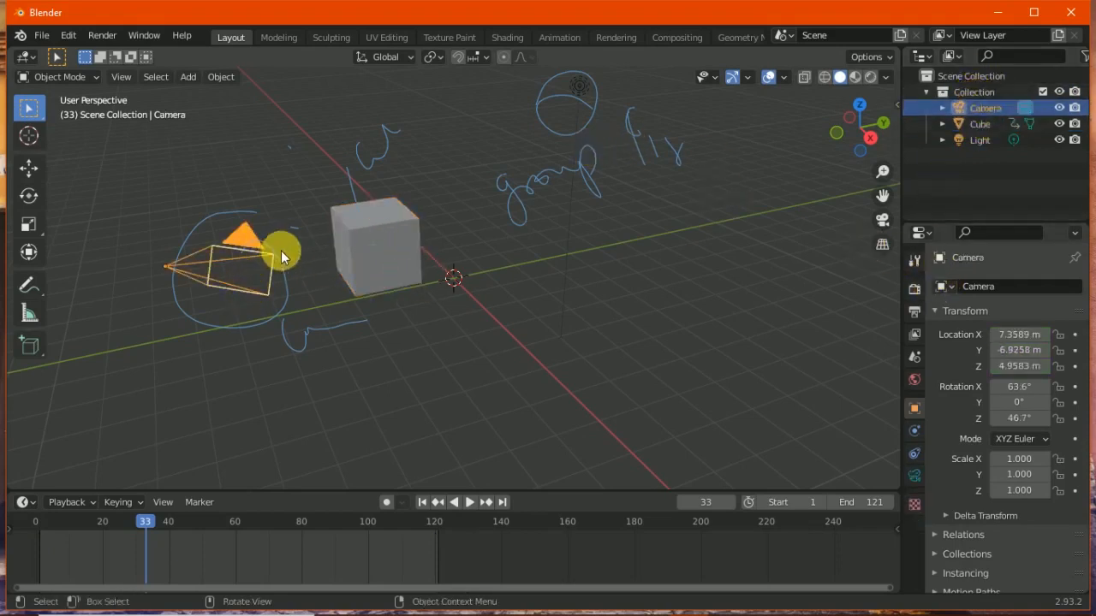
left_click(883, 244)
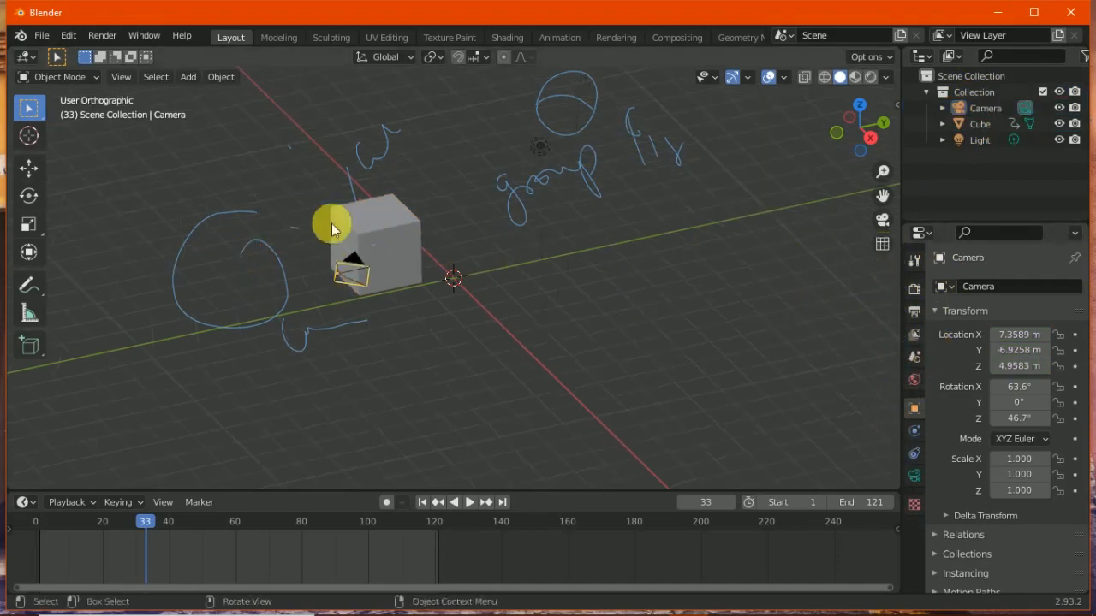
left_click(391, 237)
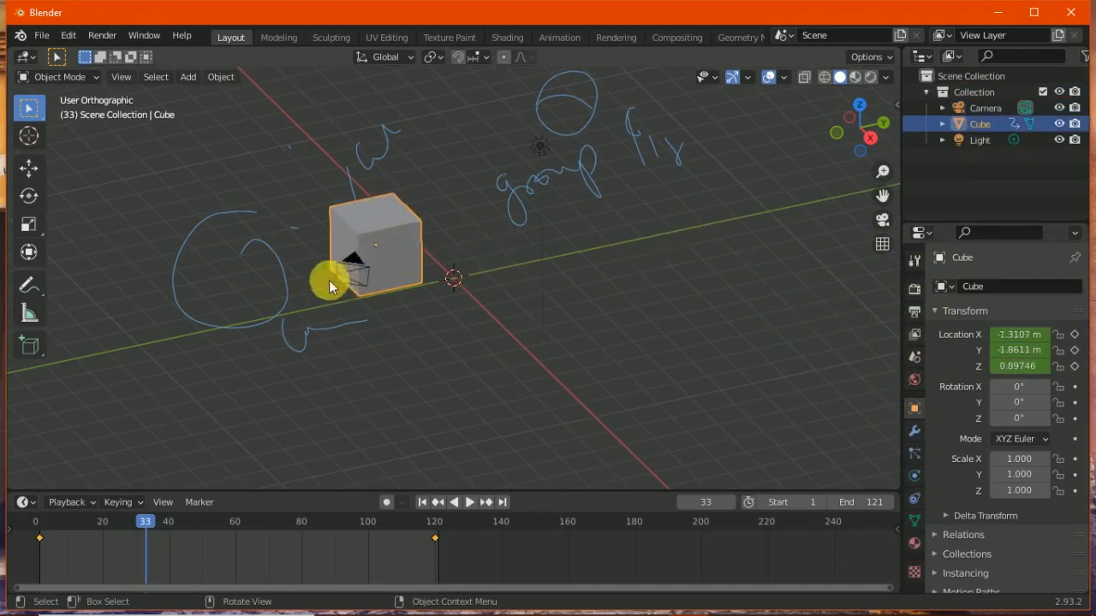
left_click(345, 259)
left_click(536, 150)
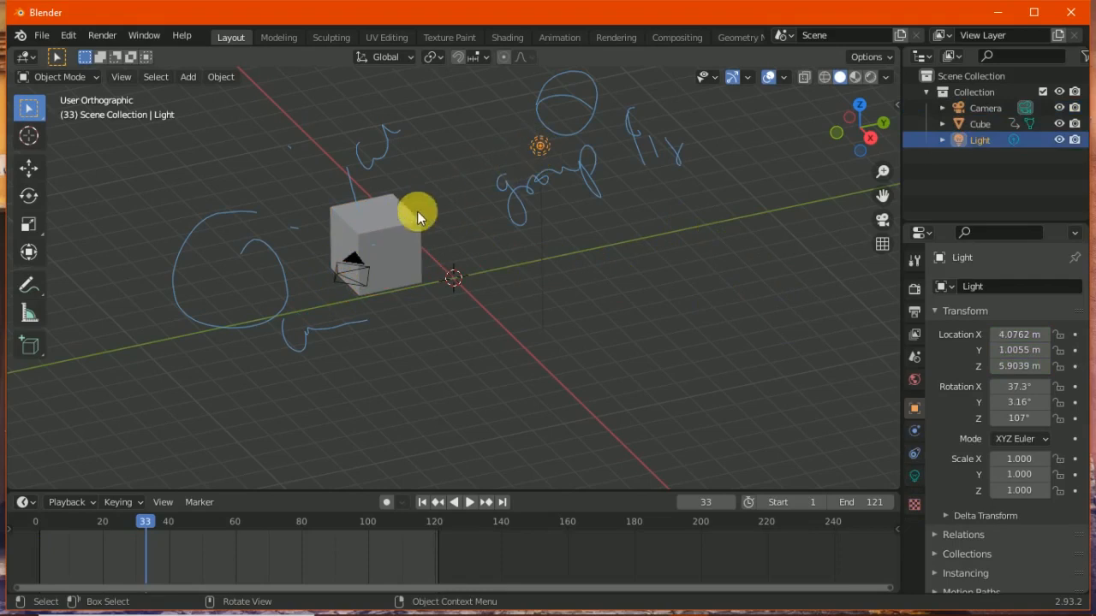
Set the cube's location to -1.4707, -1.6611, 0.93746 m, rotation to -1.6°, 2.7°, 0° and scale to 1.960, 1.750, 1.390
left_click(408, 224)
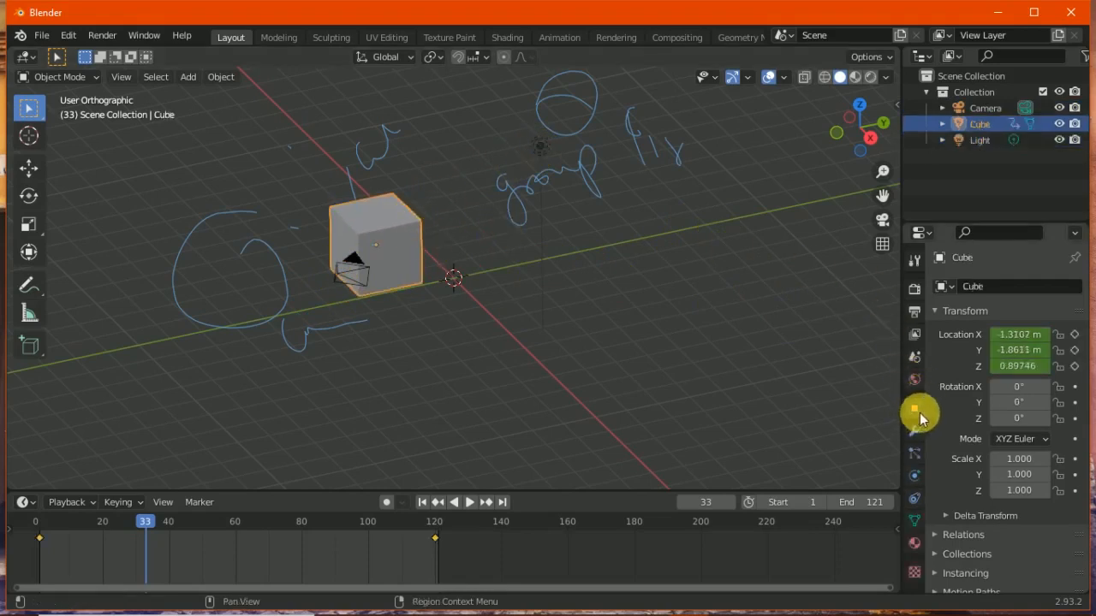
mouse_move(1023, 335)
left_mouse_down()
mouse_move(1051, 336)
mouse_move(1025, 338)
mouse_move(1060, 349)
mouse_move(1036, 351)
left_mouse_up()
left_click_drag(1030, 367, 1047, 457)
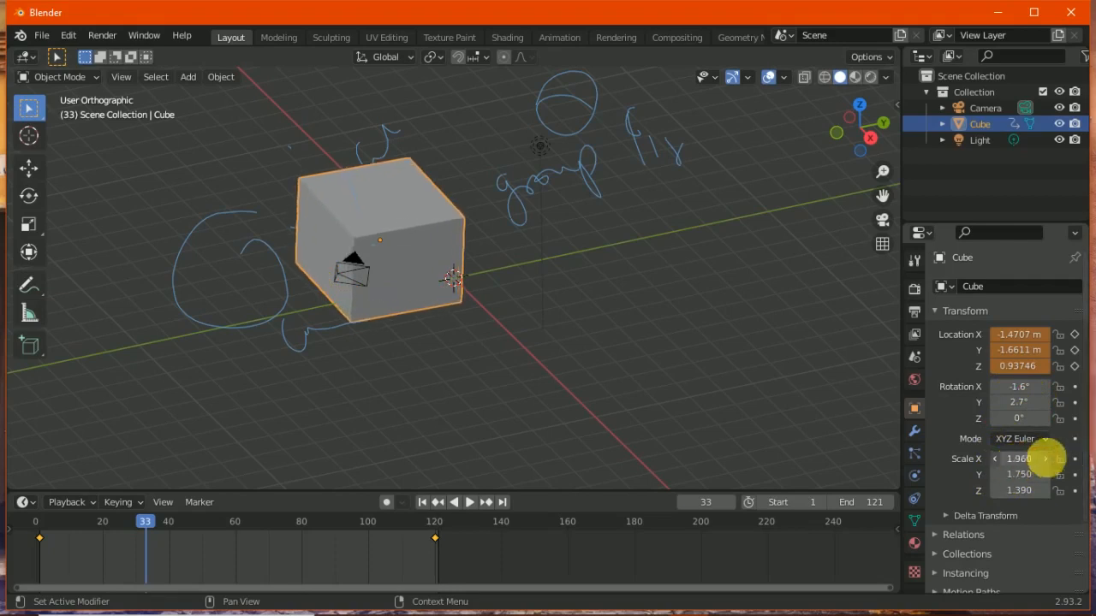
Show the active tool's properties, and annotate the viewport beside them with an underline and the handwritten label "Tool"
left_click(914, 261)
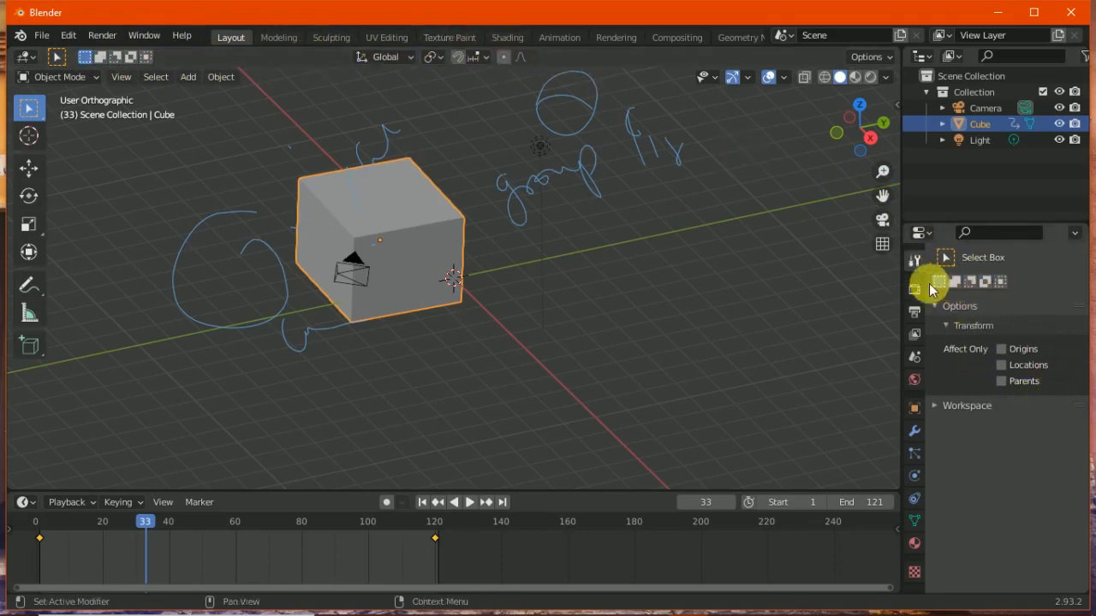
left_click(29, 284)
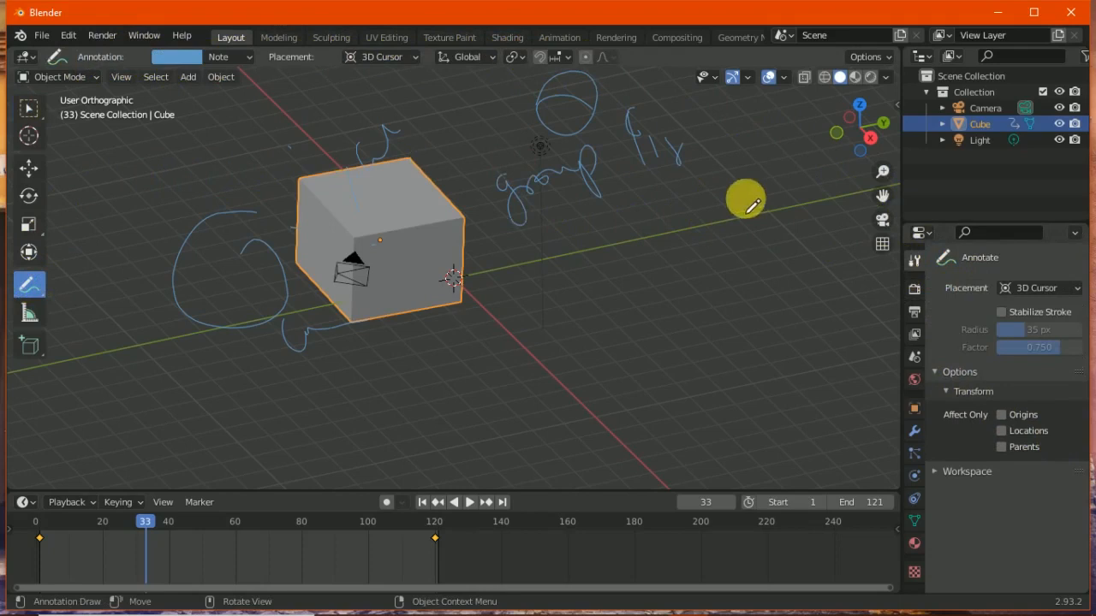
left_click_drag(886, 271, 766, 269)
mouse_move(700, 247)
left_mouse_down()
mouse_move(738, 257)
mouse_move(782, 240)
mouse_move(814, 208)
left_mouse_up()
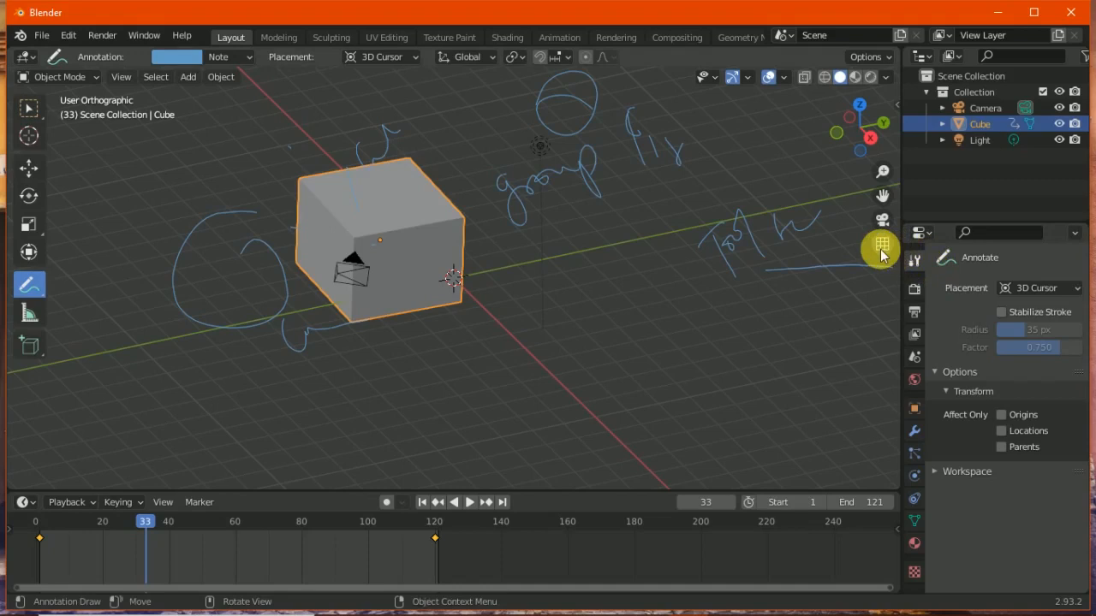
Switch through the Move, Rotate and Scale tools to compare their settings in the active tool properties
left_click(31, 166)
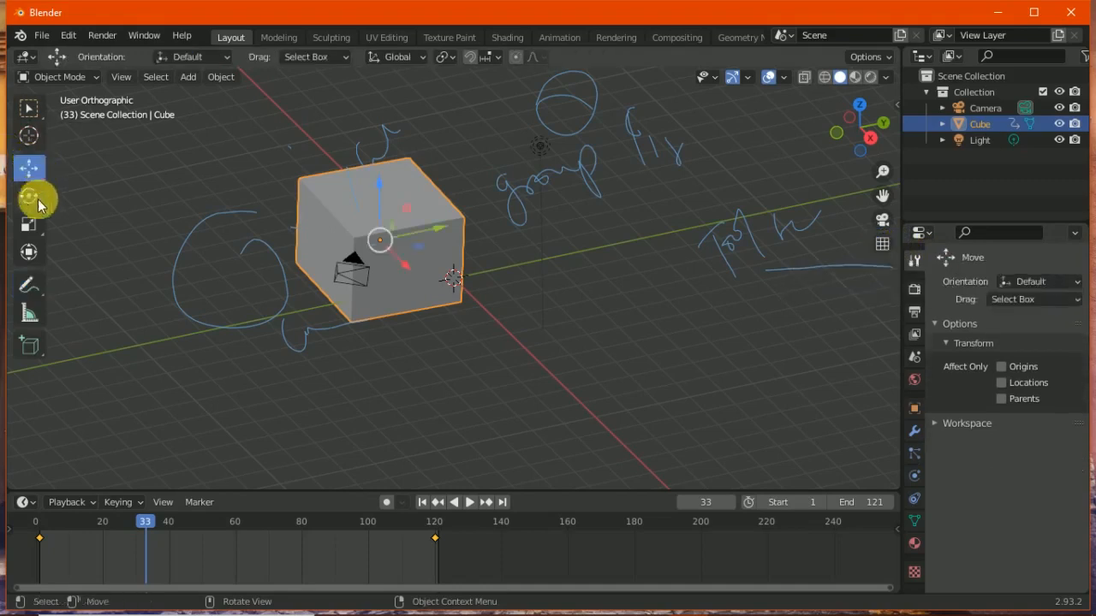
left_click(31, 197)
left_click(30, 224)
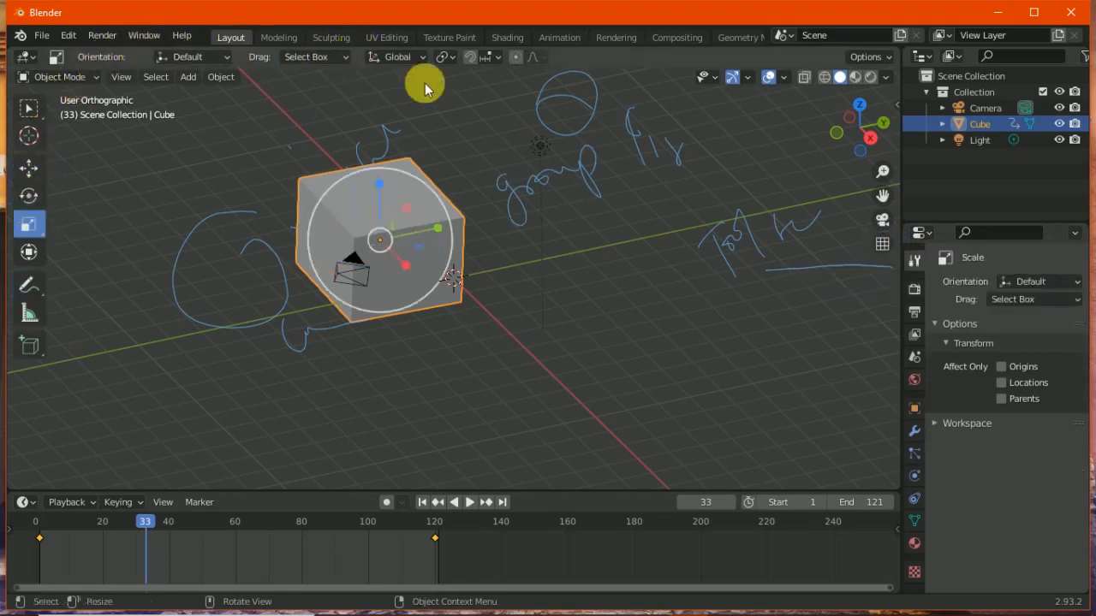
View the render properties, and set the end frame to 89 in the output properties
left_click(914, 291)
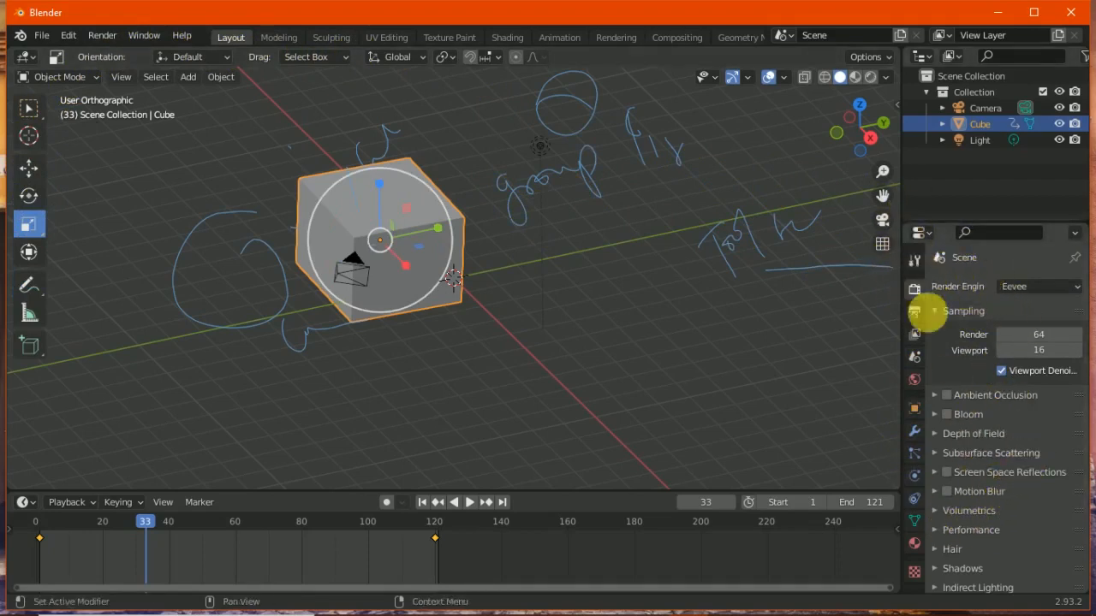
left_click(915, 313)
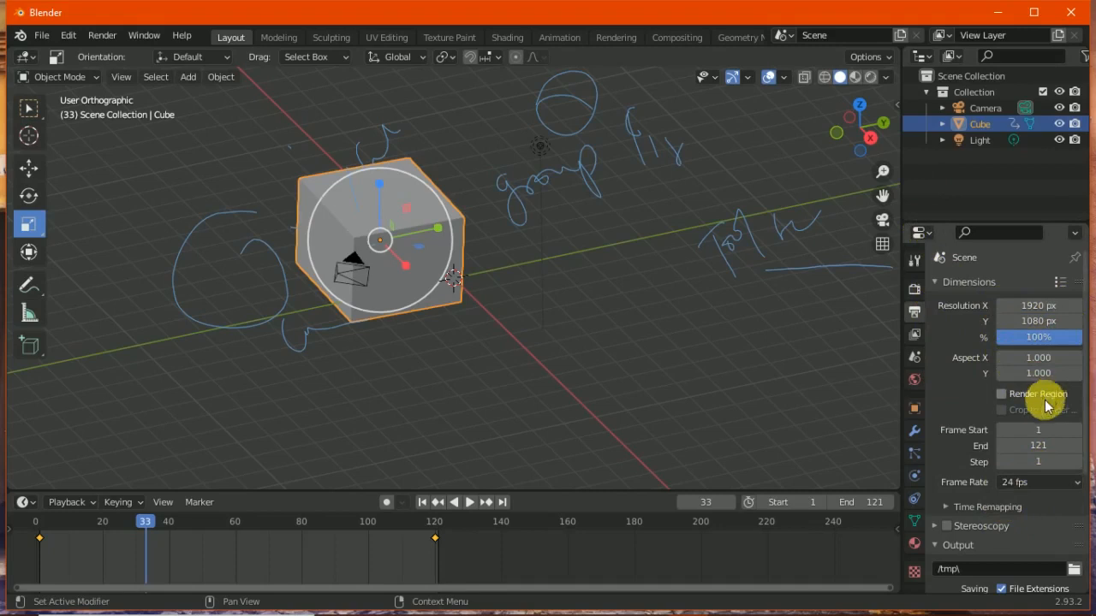
left_click_drag(1027, 446, 952, 483)
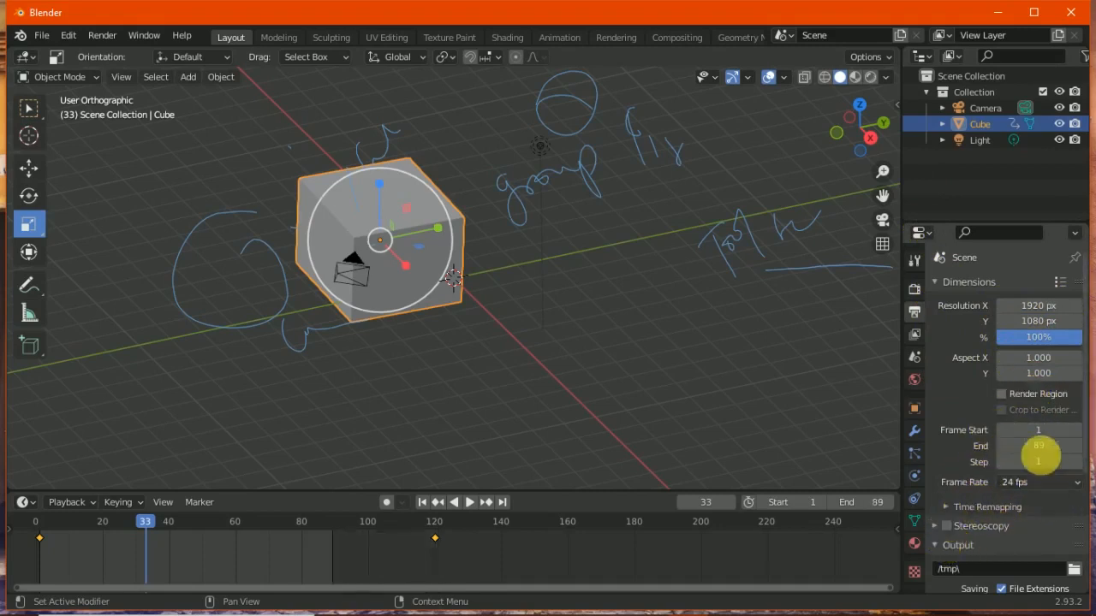
Revisit the render and output properties, and examine the view layer's data and light passes
left_click(915, 291)
left_click(914, 313)
left_click(914, 336)
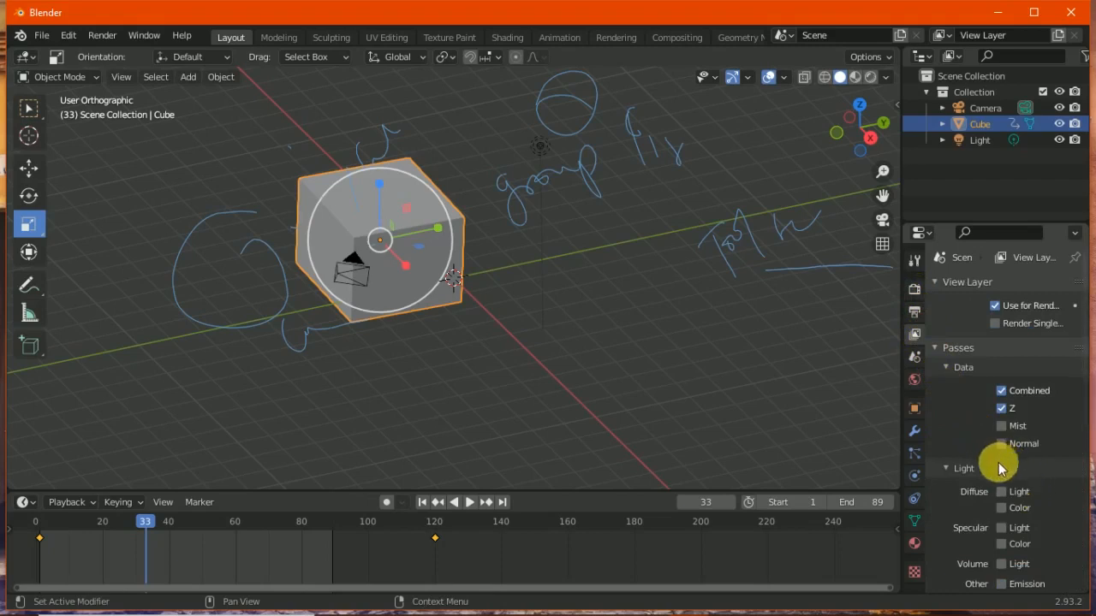
left_click(1002, 494)
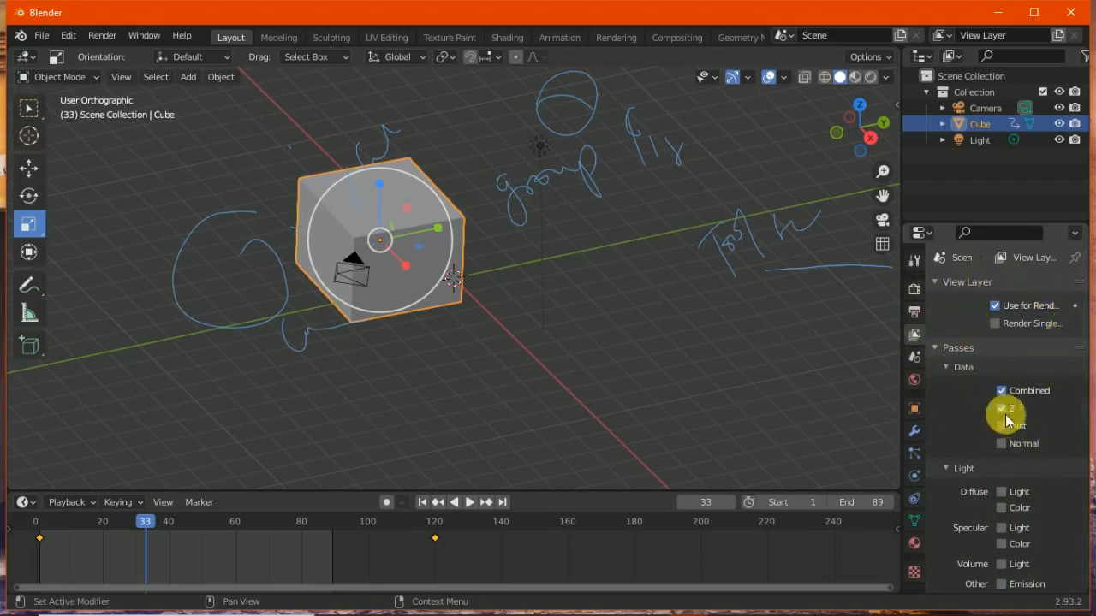
Show the scene properties, collapse the Scene section and expand the Units section
left_click(915, 356)
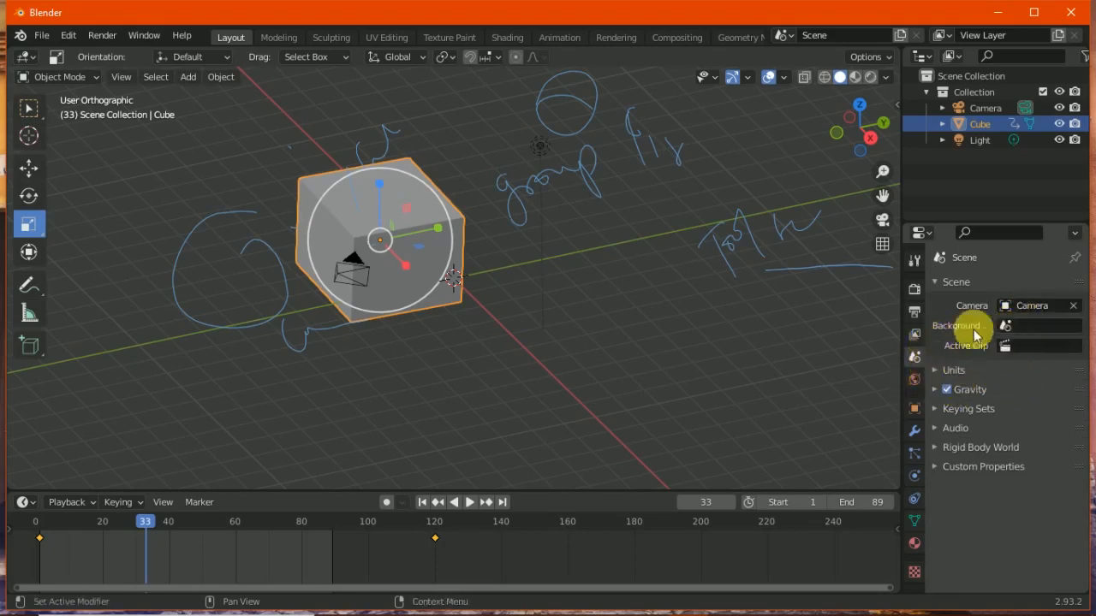
left_click(938, 285)
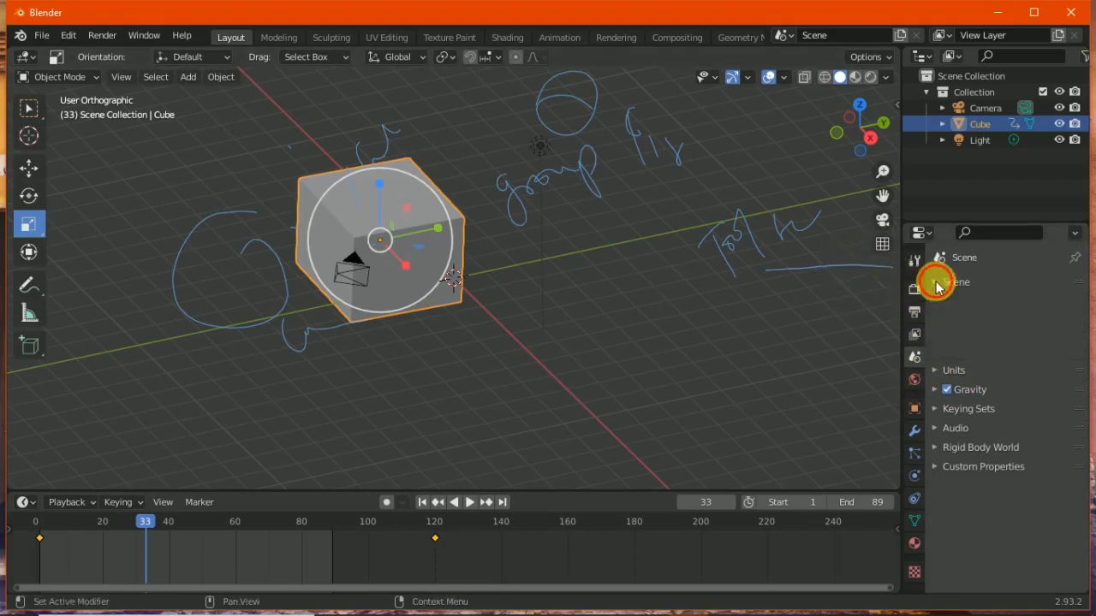
left_click(935, 285)
left_click(934, 284)
left_click(936, 303)
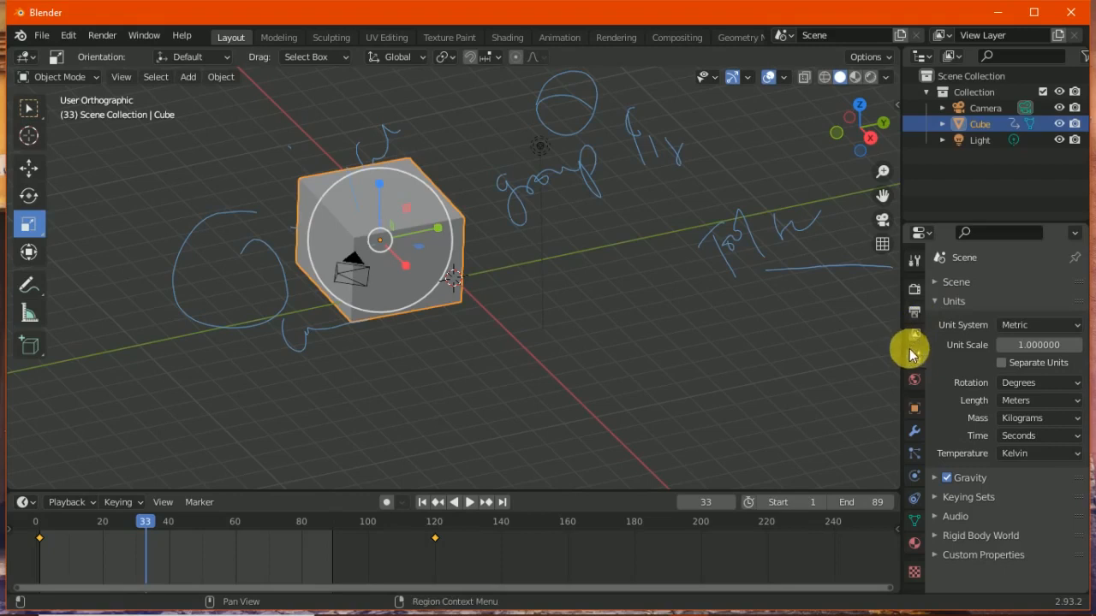
Examine the unit system, rotation, mass, time and temperature options, keeping Metric, Degrees, Kilograms, Seconds and Kelvin
left_click(1028, 326)
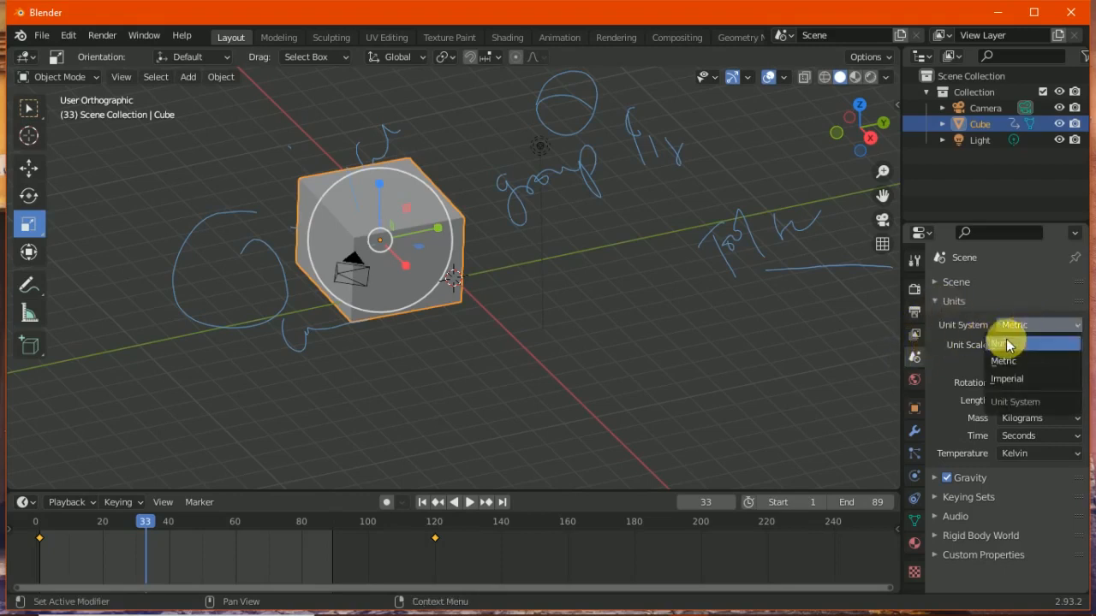
left_click(1013, 361)
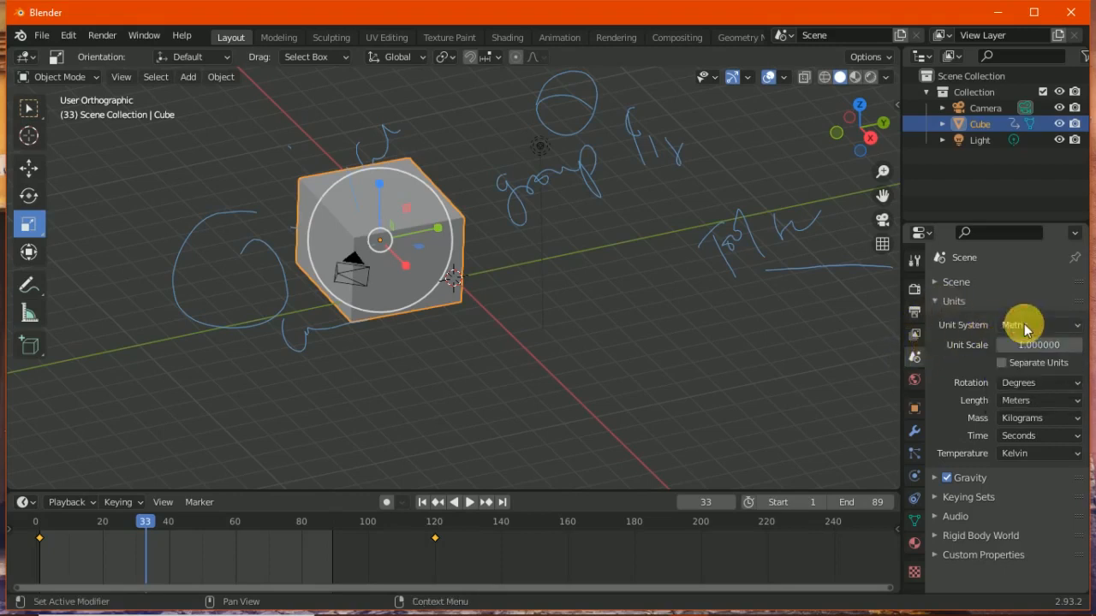
left_click(1023, 385)
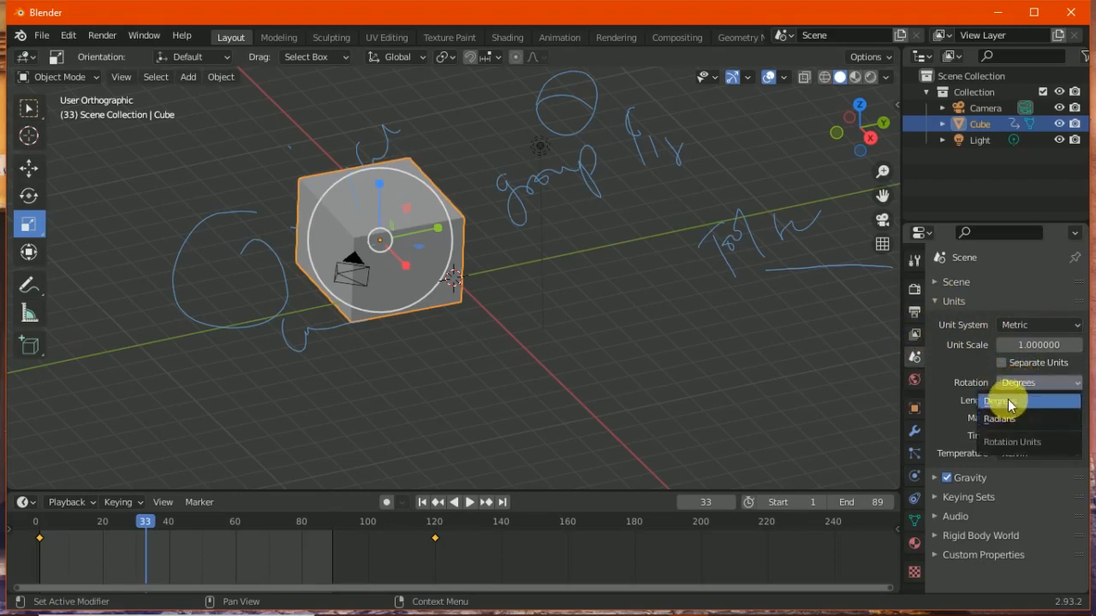
left_click(1016, 390)
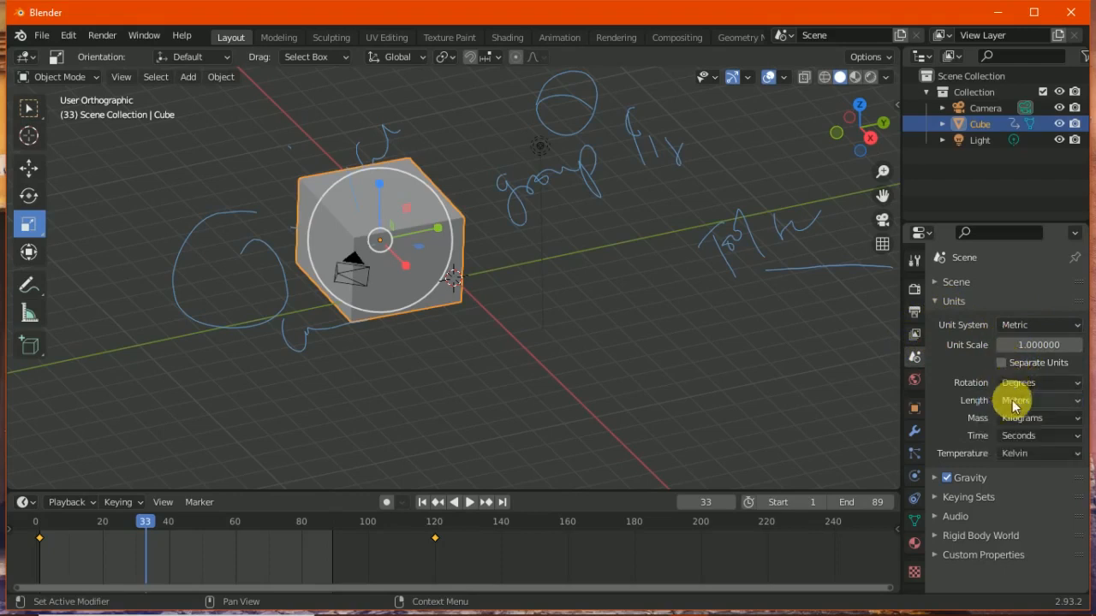
left_click(1027, 419)
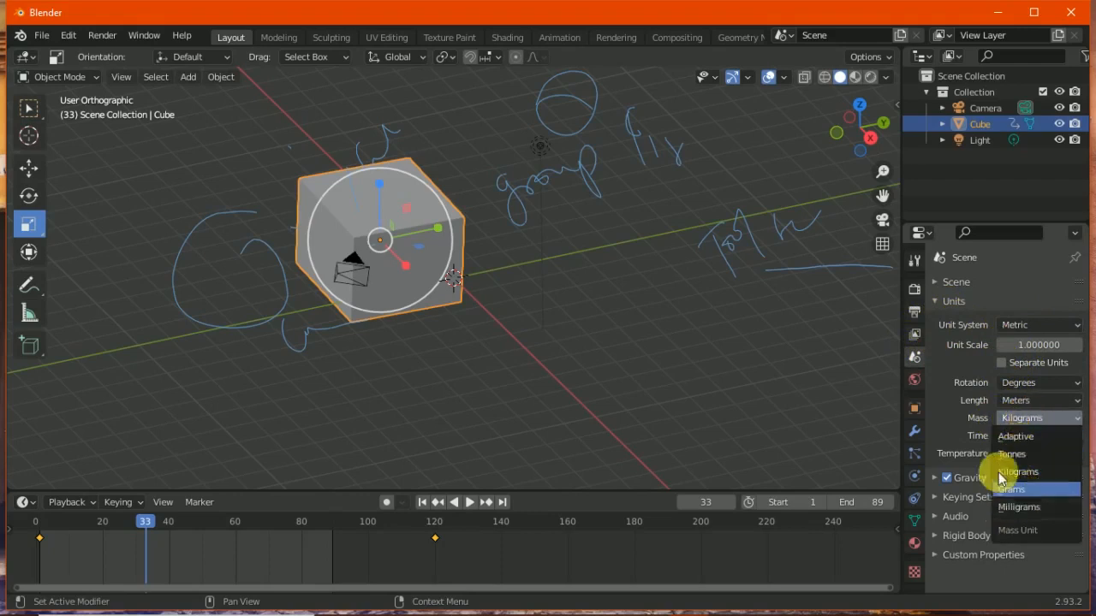
left_click(1023, 417)
left_click(1026, 436)
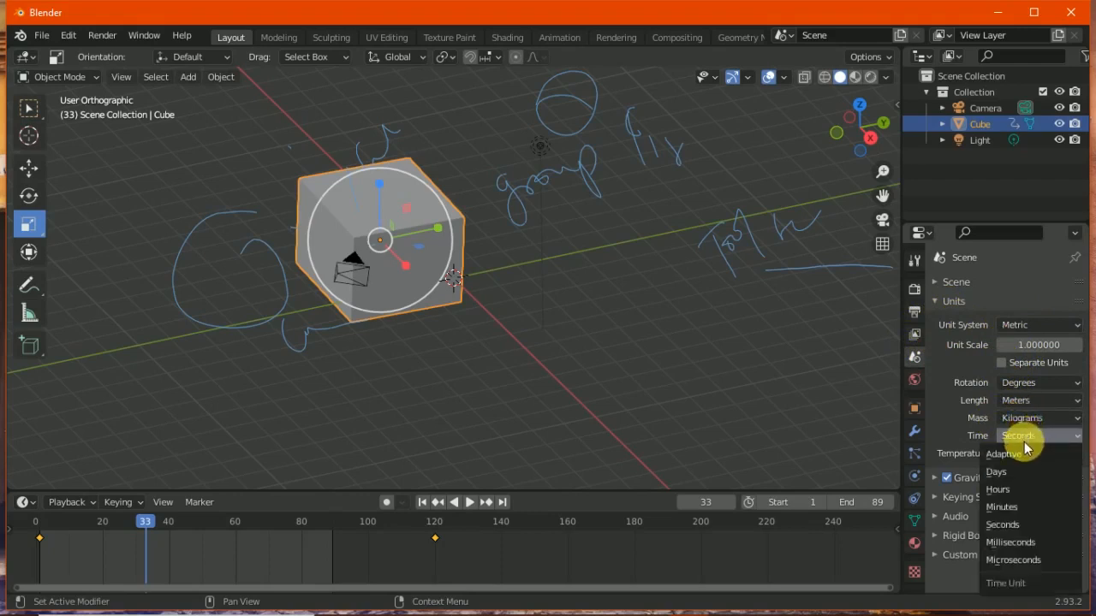
left_click(1027, 437)
left_click(1027, 450)
left_click(1028, 452)
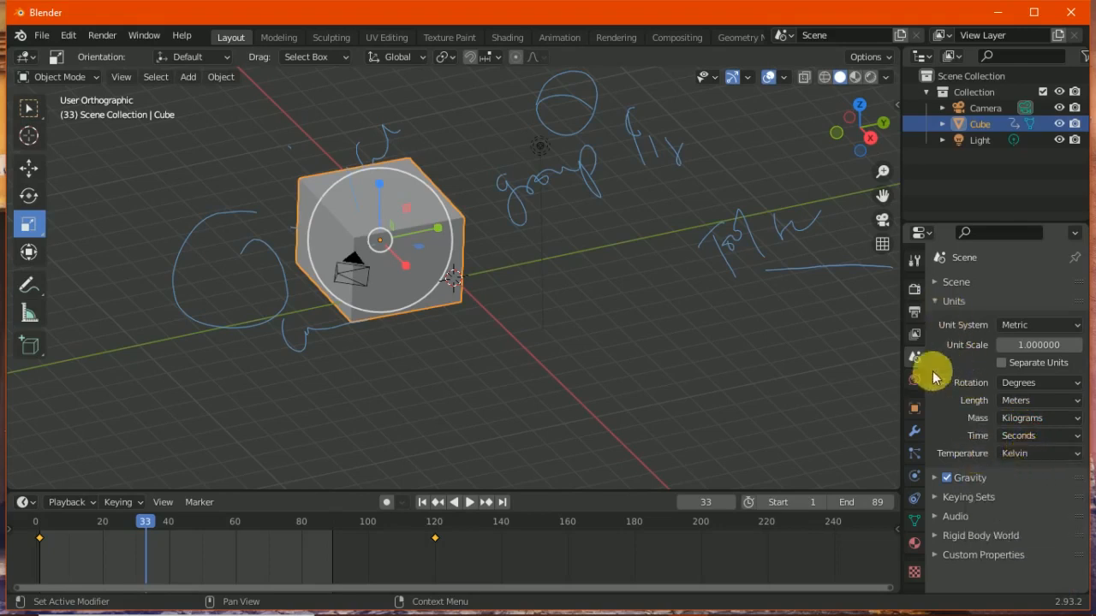
Handwrite underlined annotation notes below the existing notes beside the cube, and widen the Properties editor
left_click(29, 285)
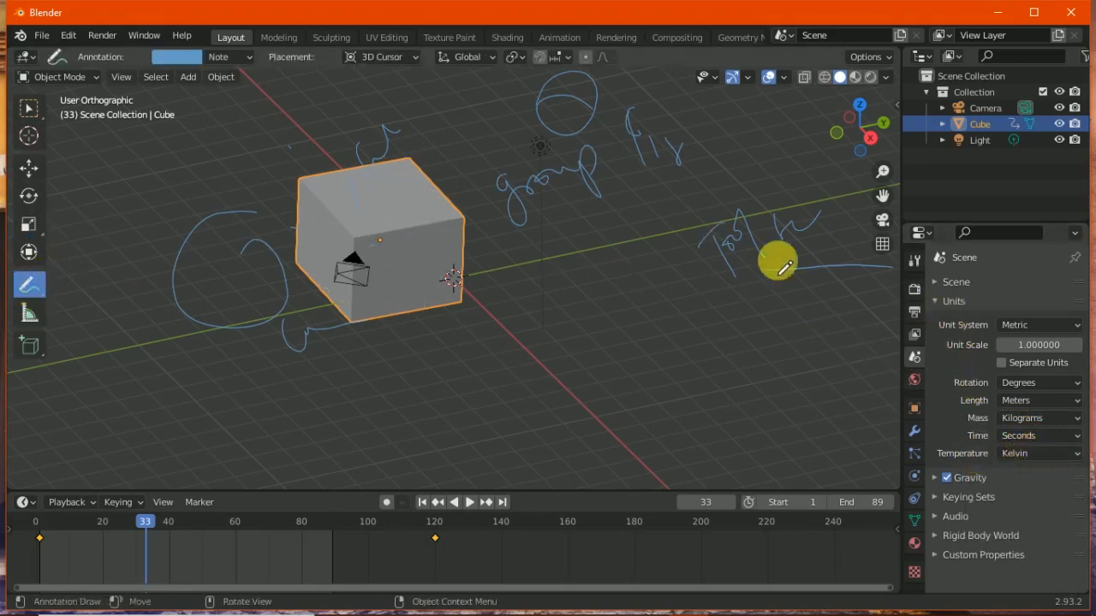
left_click_drag(885, 358, 699, 358)
mouse_move(617, 329)
left_mouse_down()
mouse_move(666, 342)
mouse_move(696, 314)
mouse_move(702, 349)
mouse_move(769, 318)
left_mouse_up()
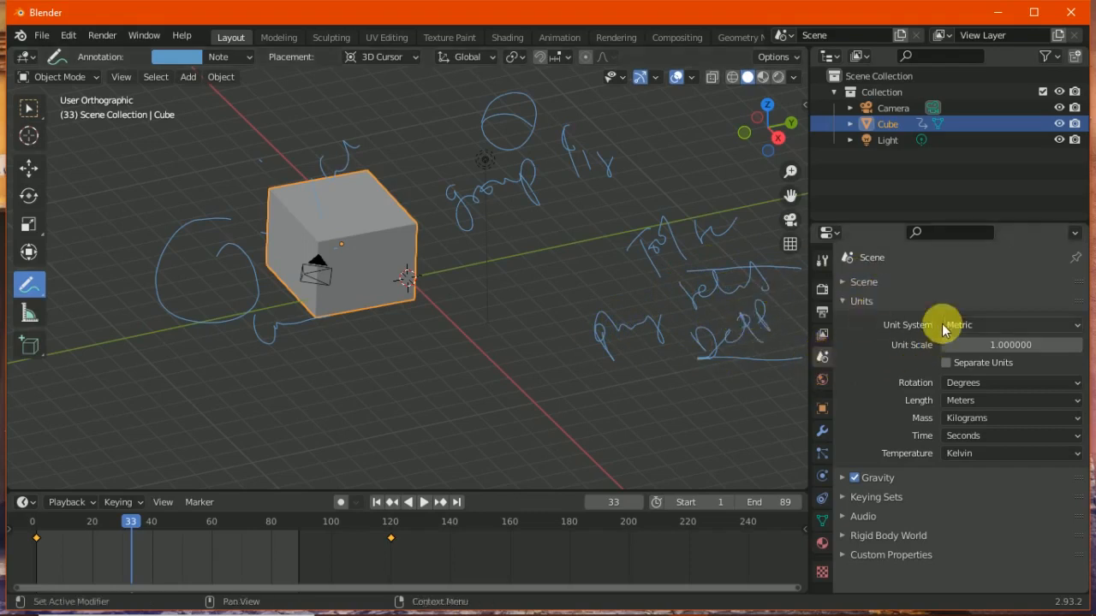
Examine the Scene section's camera and background scene options, keeping Camera, and expand the Gravity section
left_click(848, 301)
left_click(847, 282)
left_click(1002, 308)
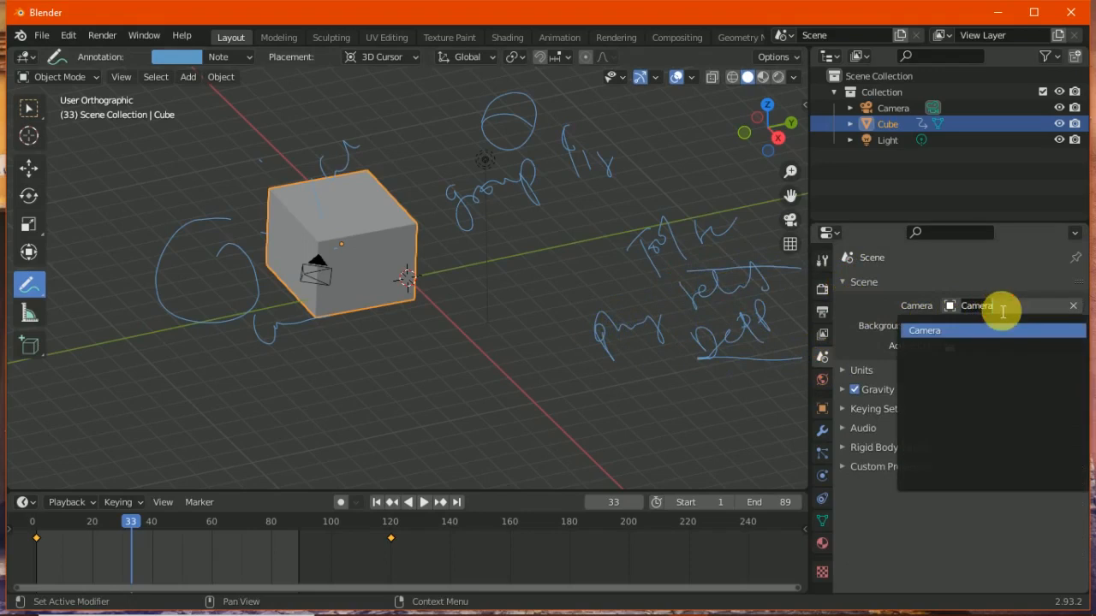
left_click(927, 331)
left_click(976, 326)
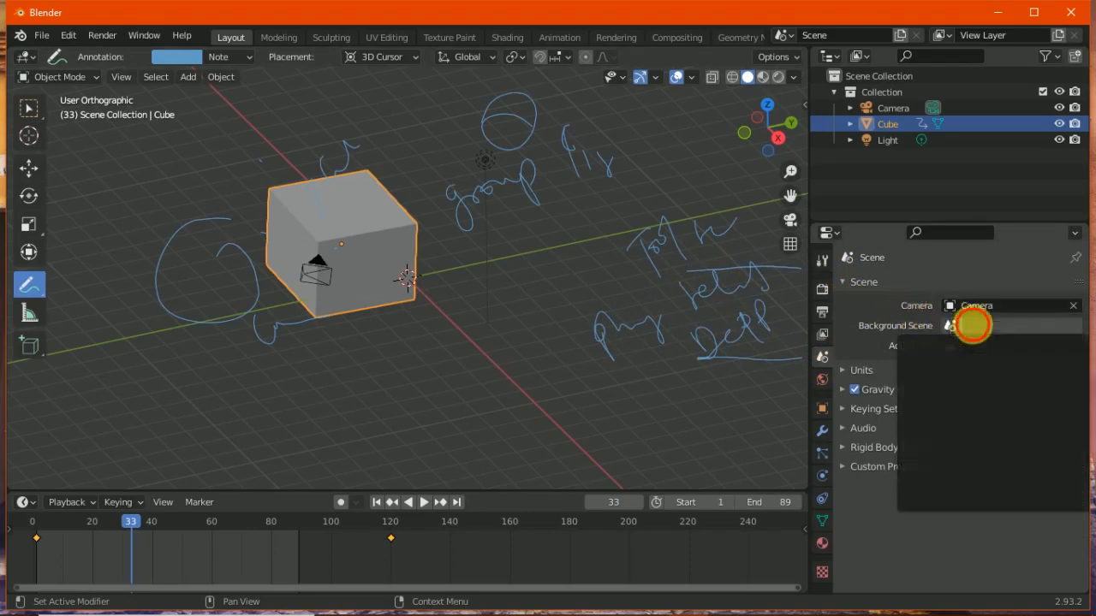
left_click(846, 282)
left_click(843, 322)
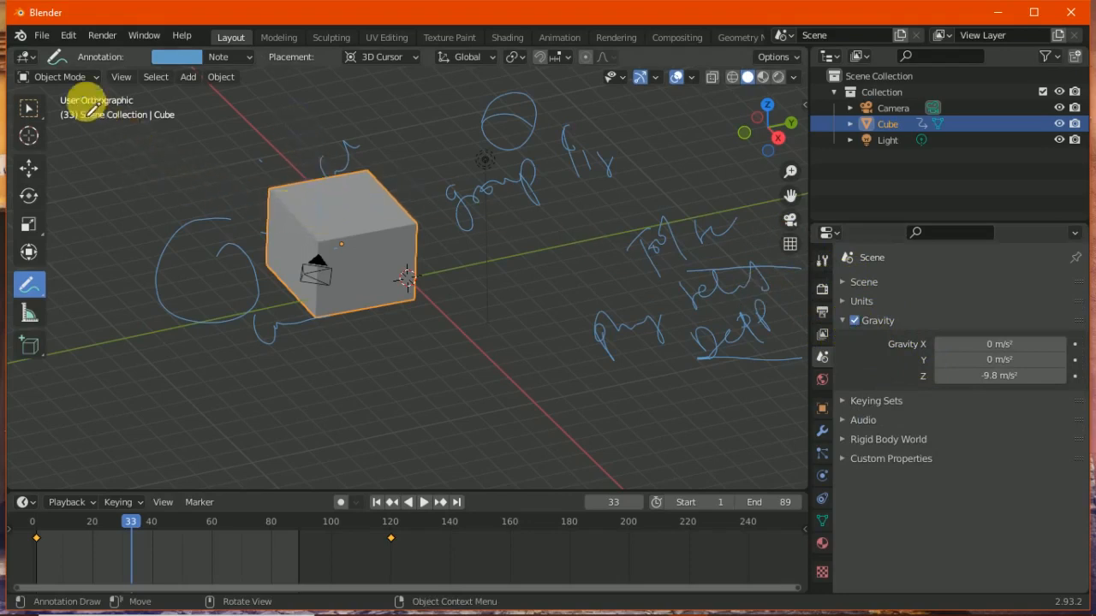
Start a new General file without saving the current one
left_click(41, 36)
mouse_move(175, 53)
left_click(209, 45)
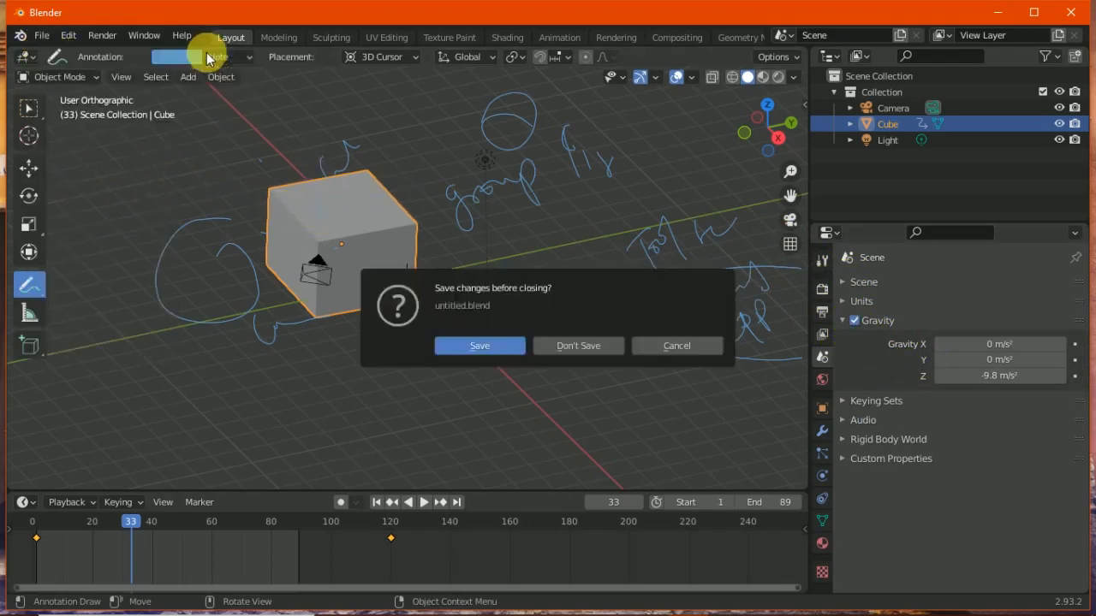
left_click(569, 337)
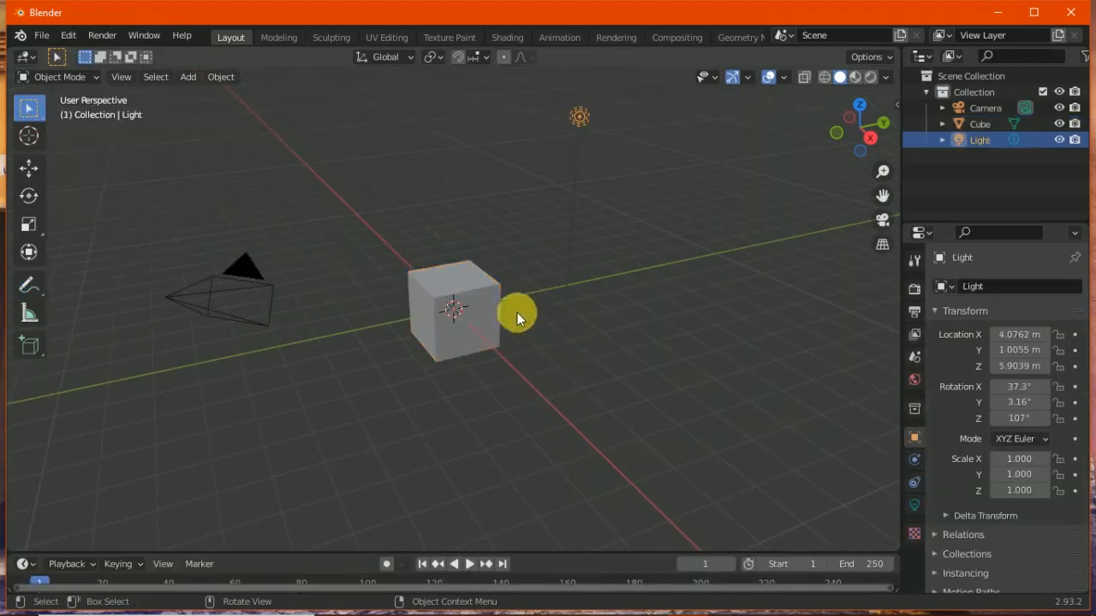
Apply the Quick Explode effect to the default cube
left_click(451, 291)
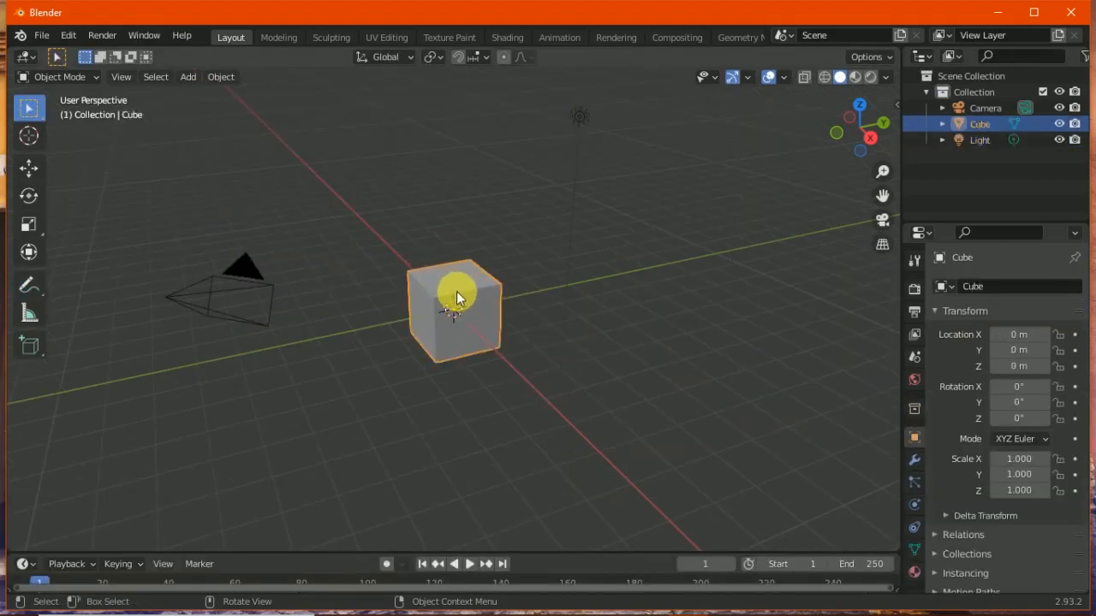
left_click(220, 78)
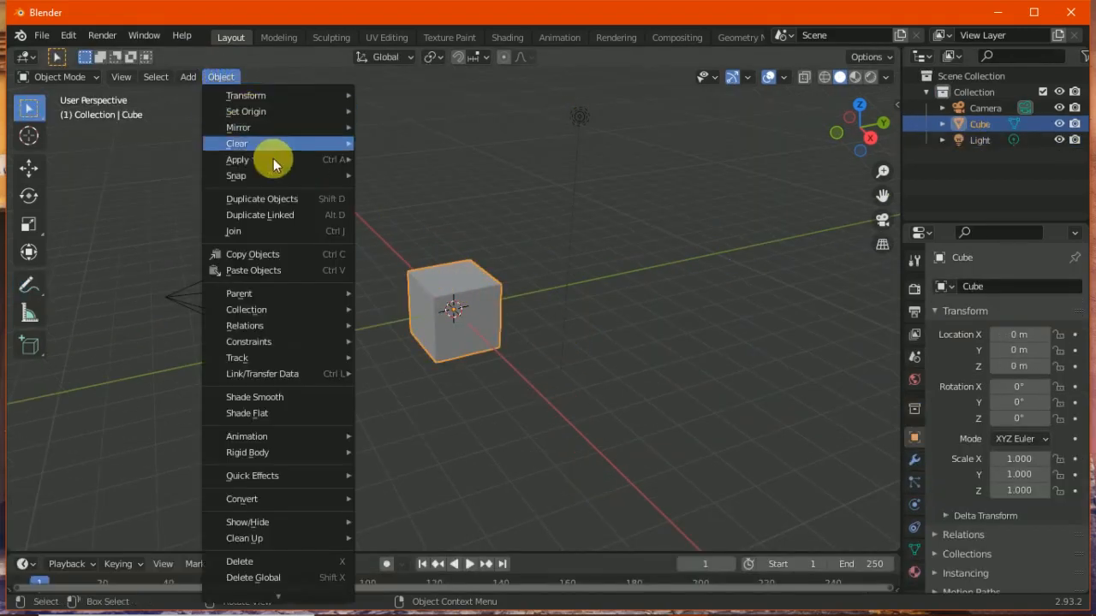
mouse_move(338, 475)
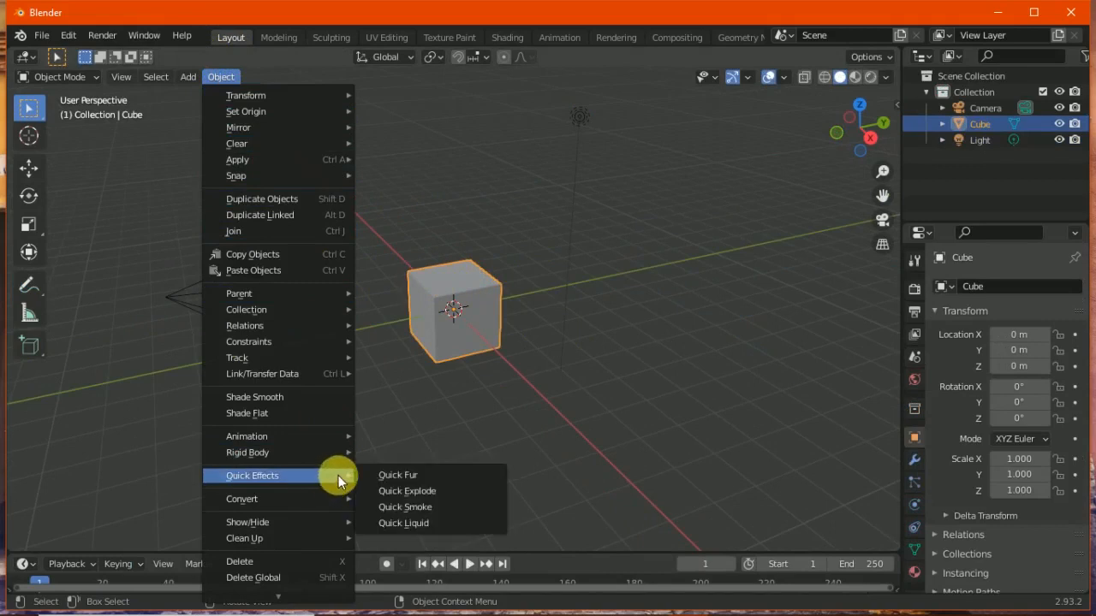
left_click(400, 493)
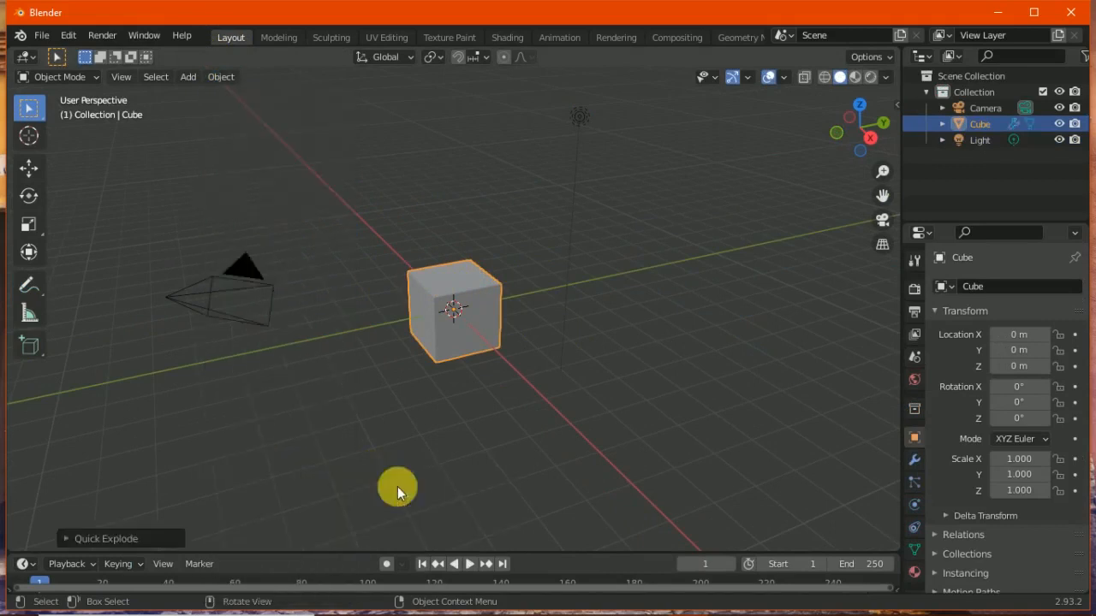
Play the cube's explosion, and scrub the enlarged timeline to frame 55
left_click(470, 564)
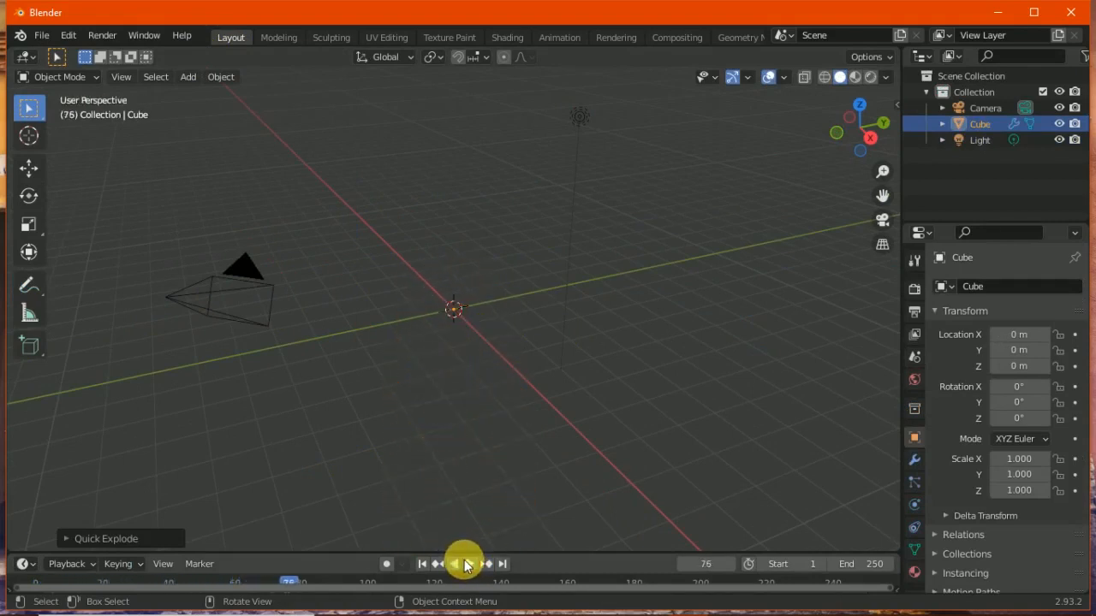
left_click_drag(521, 552, 505, 462)
left_click_drag(299, 496, 219, 509)
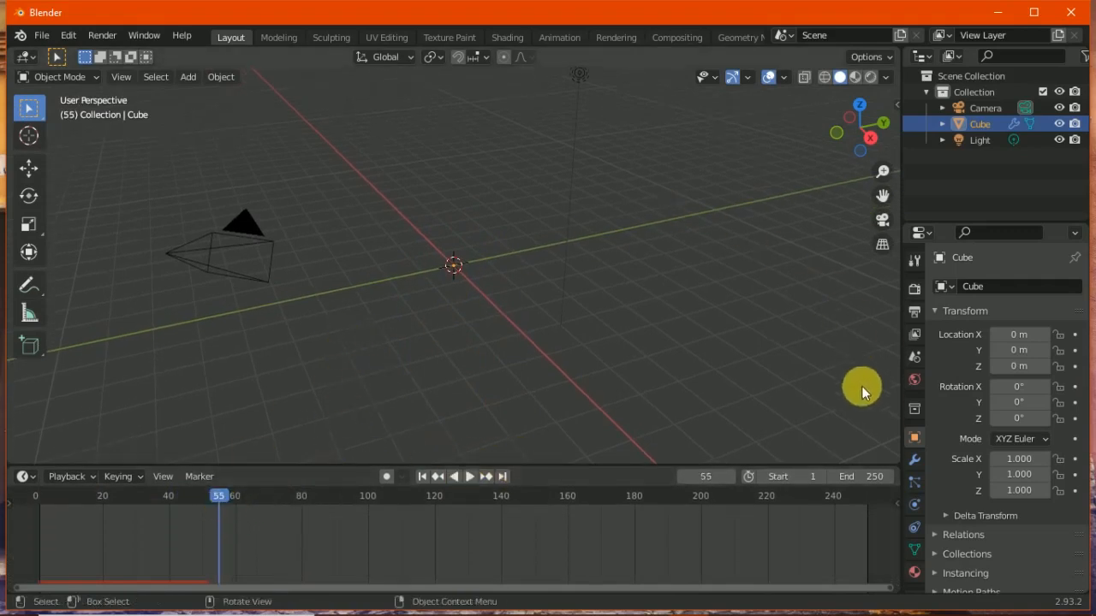
Disable gravity in the scene properties, with the Gravity section expanded
left_click(914, 359)
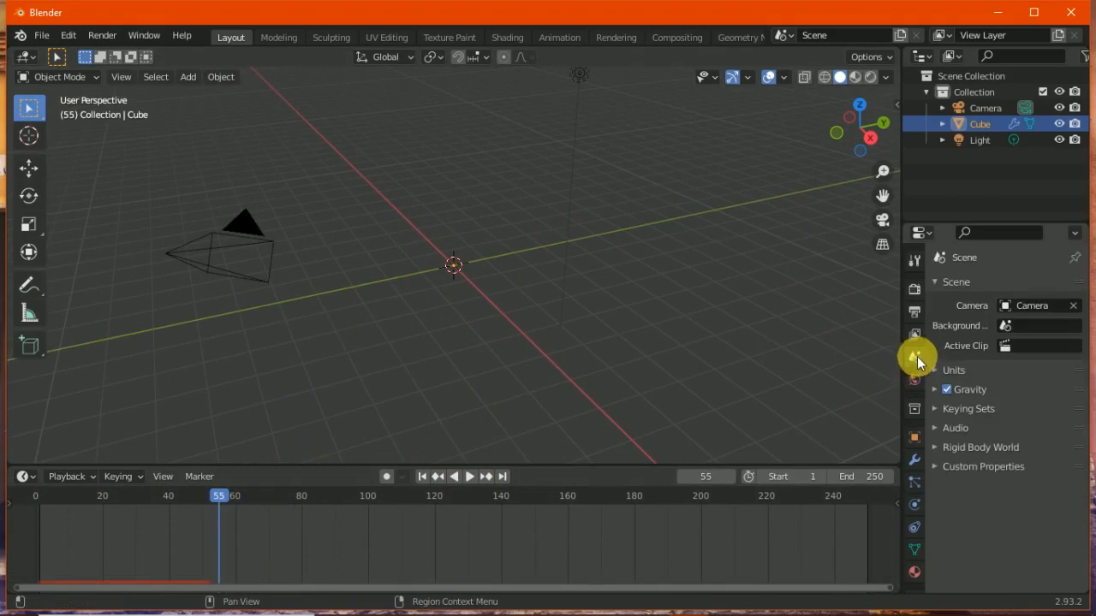
left_click(936, 391)
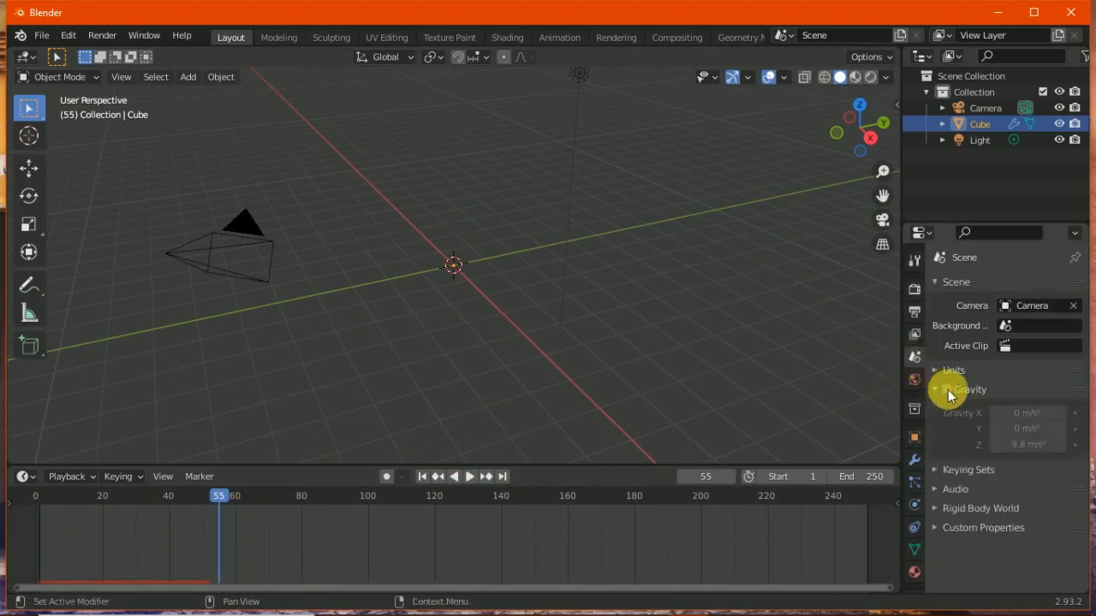
left_click(946, 390)
Set the timeline's end frame to 52 and play the explosion without gravity
left_click(856, 476)
type("60")
key("Return")
left_click_drag(706, 490, 691, 490)
left_click(466, 477)
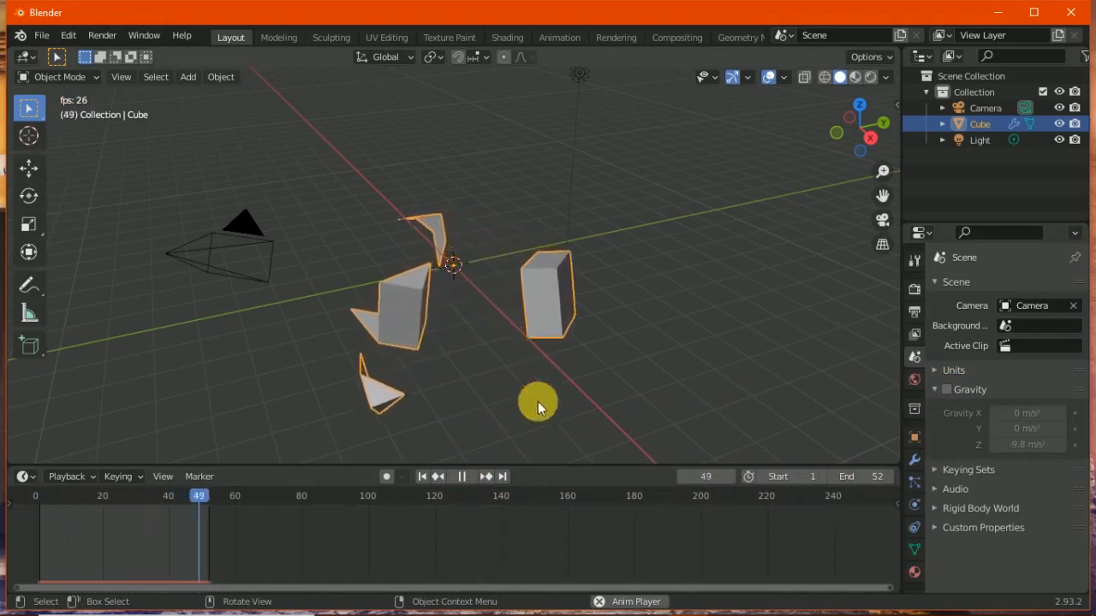
Re-enable gravity and set it to X 1.4, Y 0.82 and Z -14 m/s² during playback
left_click(946, 389)
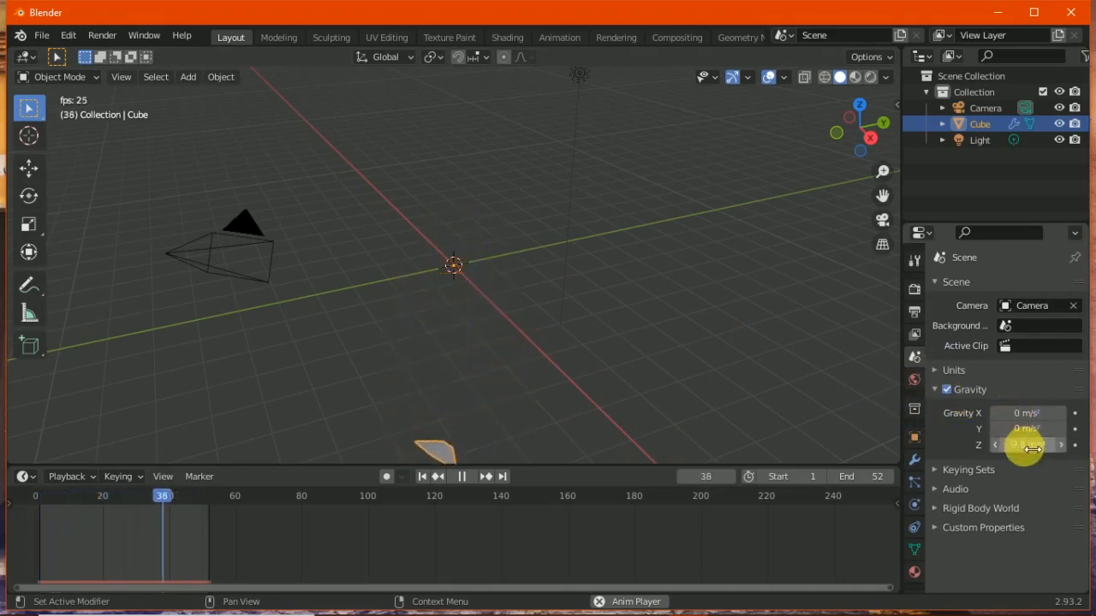
left_click_drag(1051, 451, 930, 458)
mouse_move(1036, 443)
left_mouse_down()
mouse_move(990, 445)
mouse_move(1091, 419)
mouse_move(1054, 417)
mouse_move(1085, 417)
mouse_move(1076, 433)
mouse_move(1047, 434)
left_mouse_up()
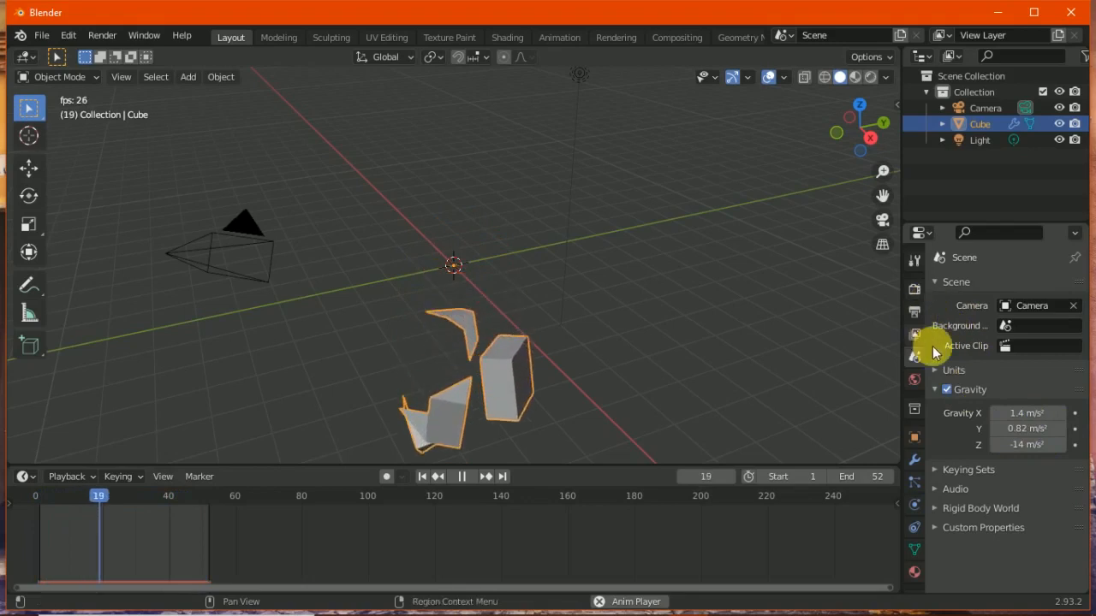
Set the world background color to bright green, with hue 0.338, saturation 0.998 and value 1.000
left_click(914, 379)
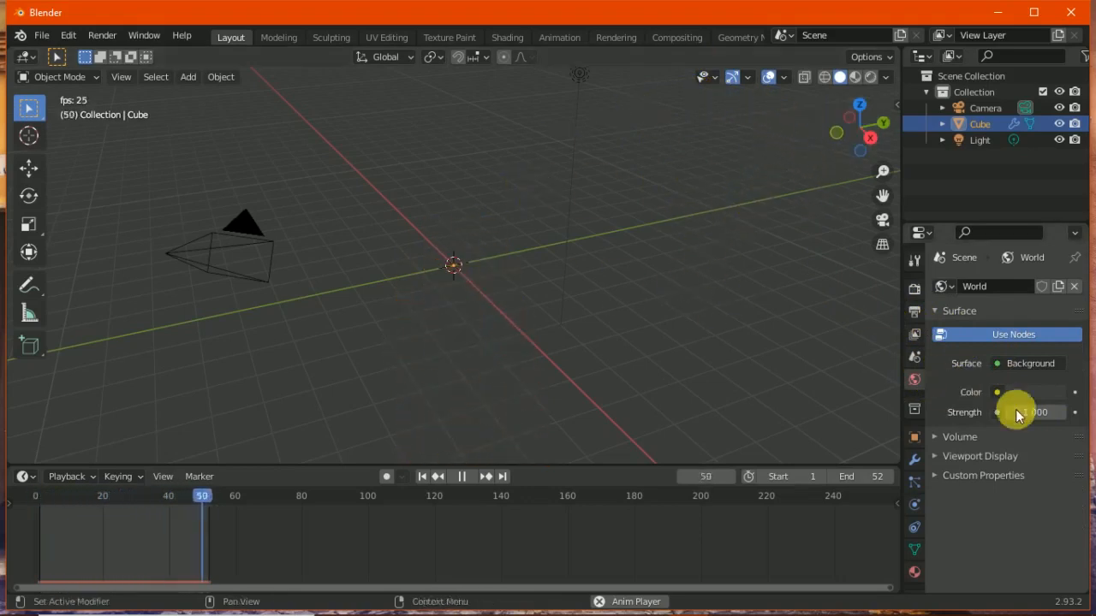
left_click(1040, 393)
left_click_drag(1056, 237, 1047, 161)
left_click(955, 202)
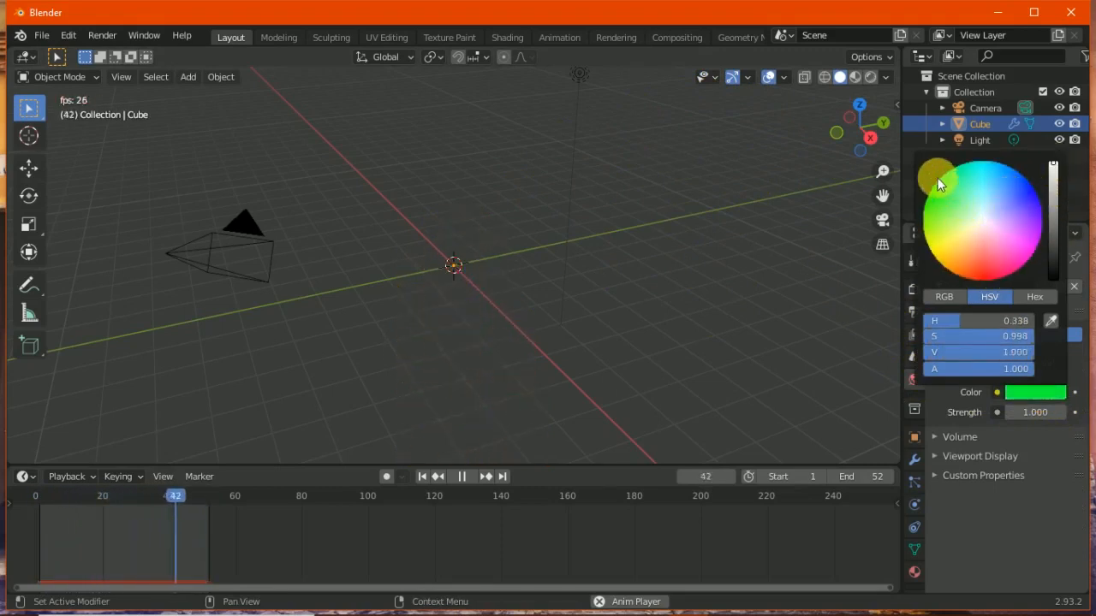
Switch the viewport to Rendered shading to preview the world color, and stop the playback at frame 9
left_click(860, 78)
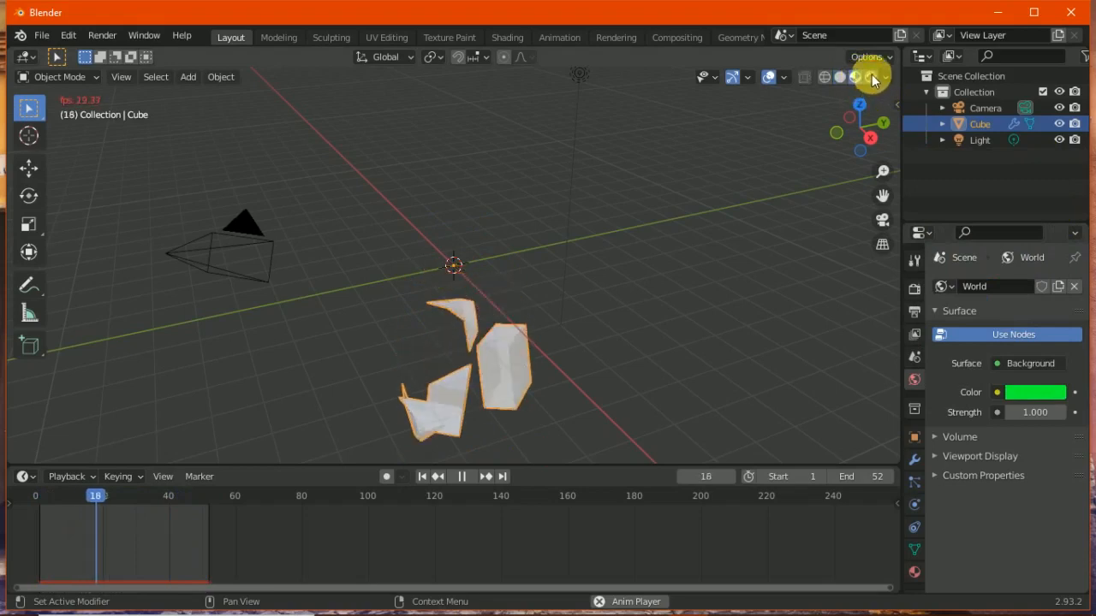
left_click(871, 77)
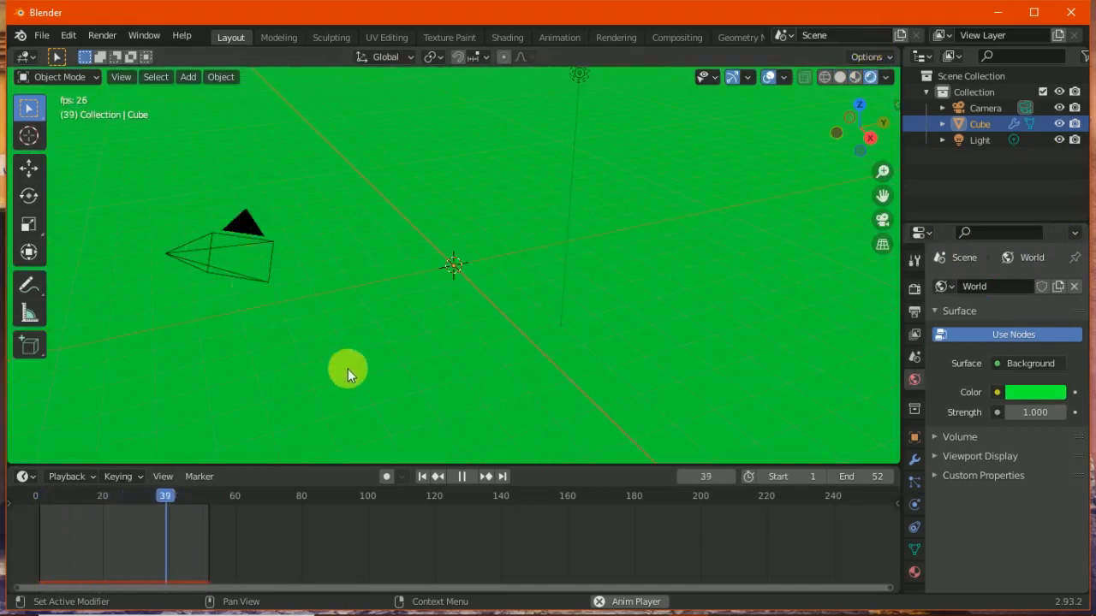
left_click(463, 478)
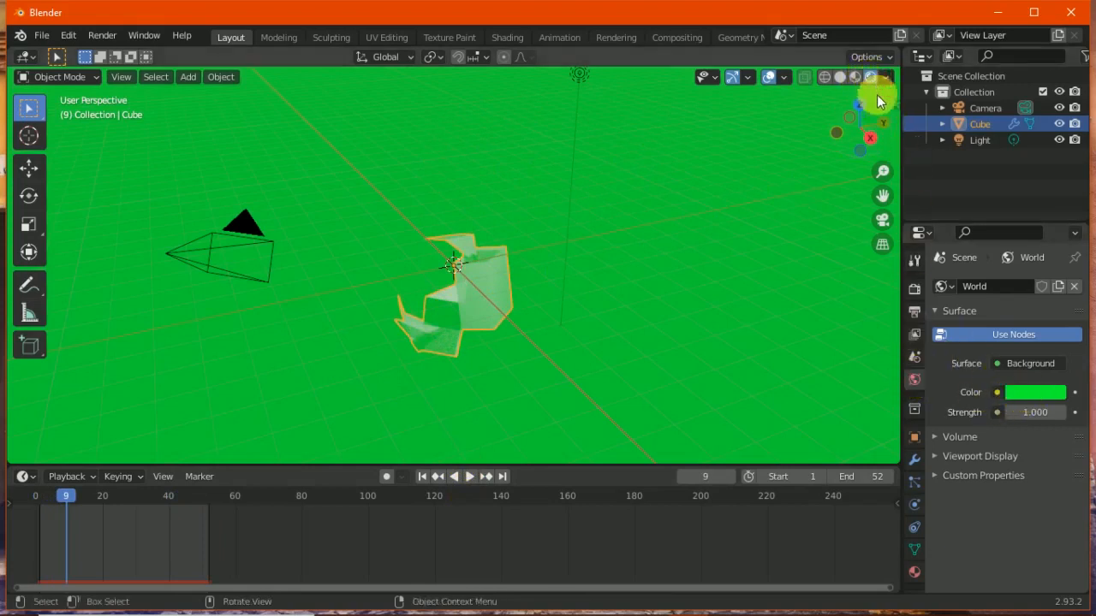
Change the world background color to a very dark teal and set its strength to 3.5
left_click(1035, 392)
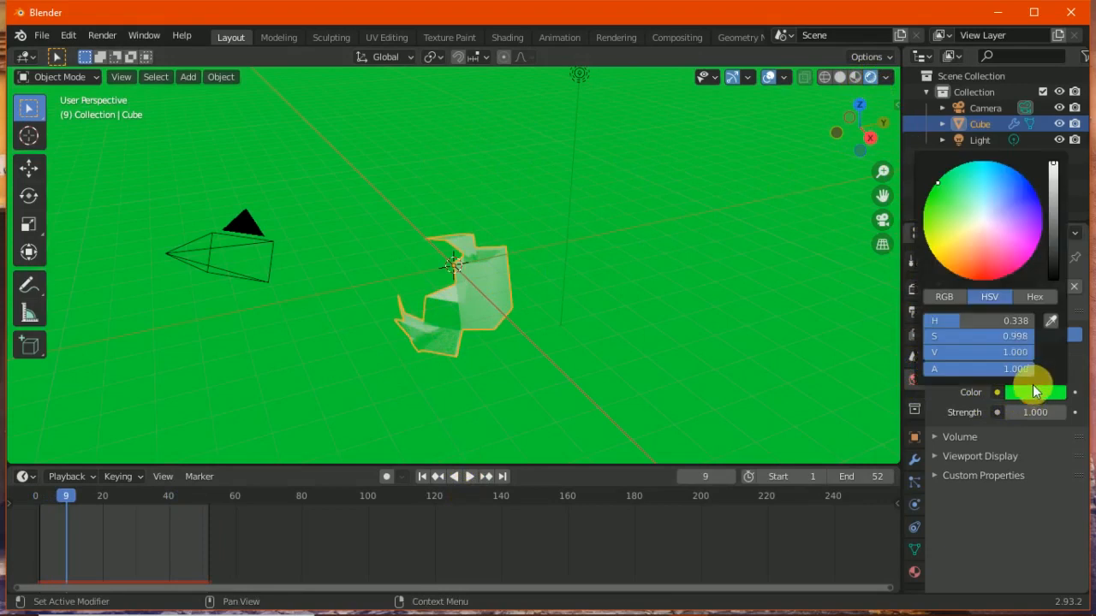
mouse_move(966, 237)
left_mouse_down()
mouse_move(941, 244)
mouse_move(940, 195)
mouse_move(976, 182)
mouse_move(980, 221)
mouse_move(979, 206)
left_mouse_up()
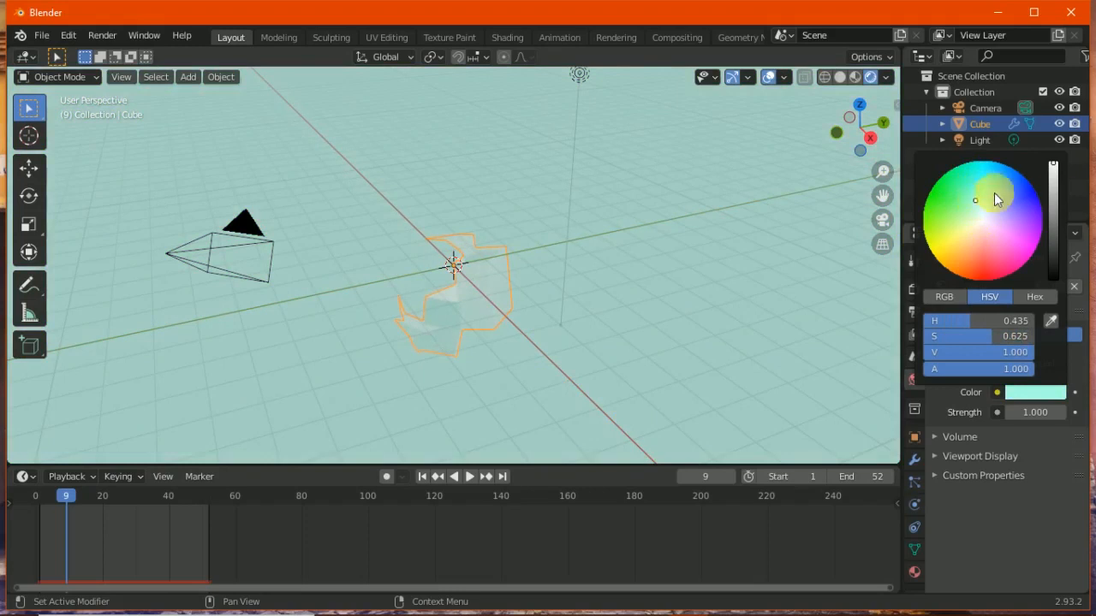
left_click_drag(1060, 185, 1055, 271)
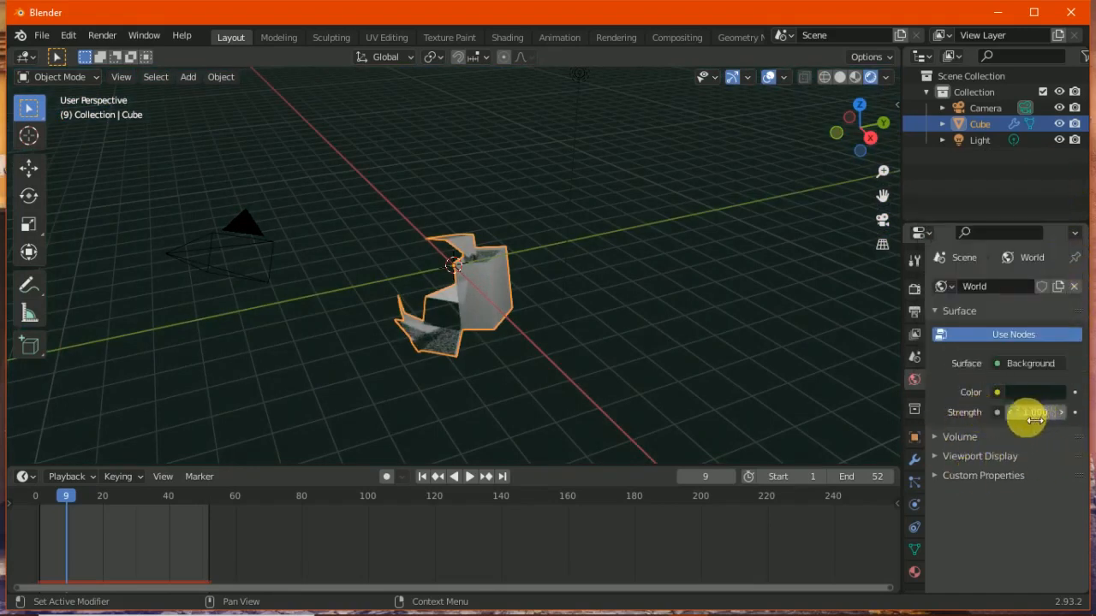
mouse_move(1034, 415)
left_mouse_down()
mouse_move(1071, 411)
mouse_move(1019, 425)
mouse_move(1039, 416)
left_mouse_up()
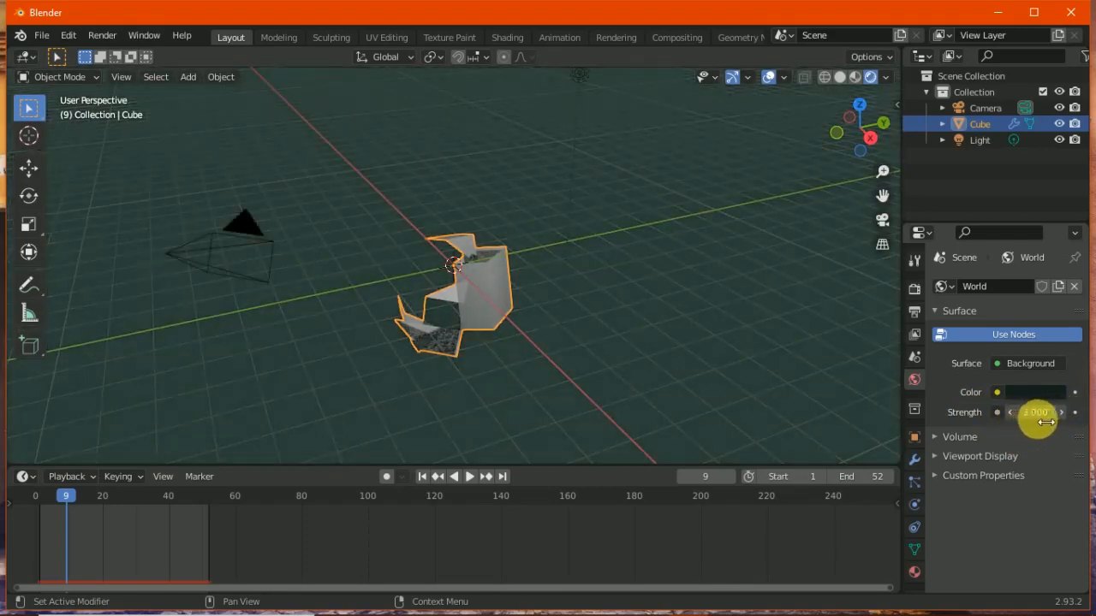
left_click(1019, 365)
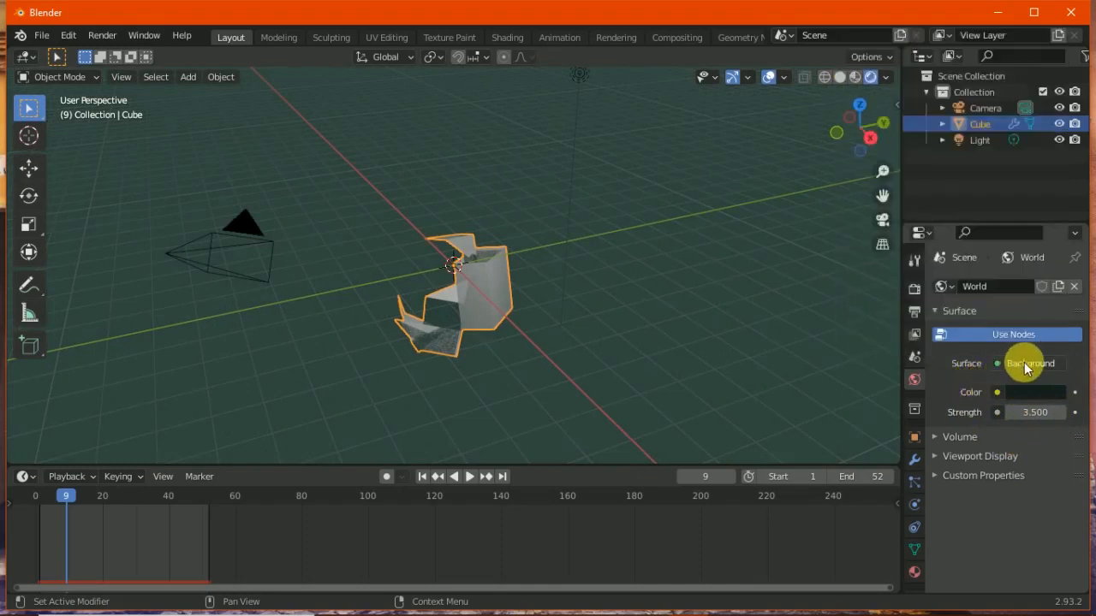
left_click(920, 383)
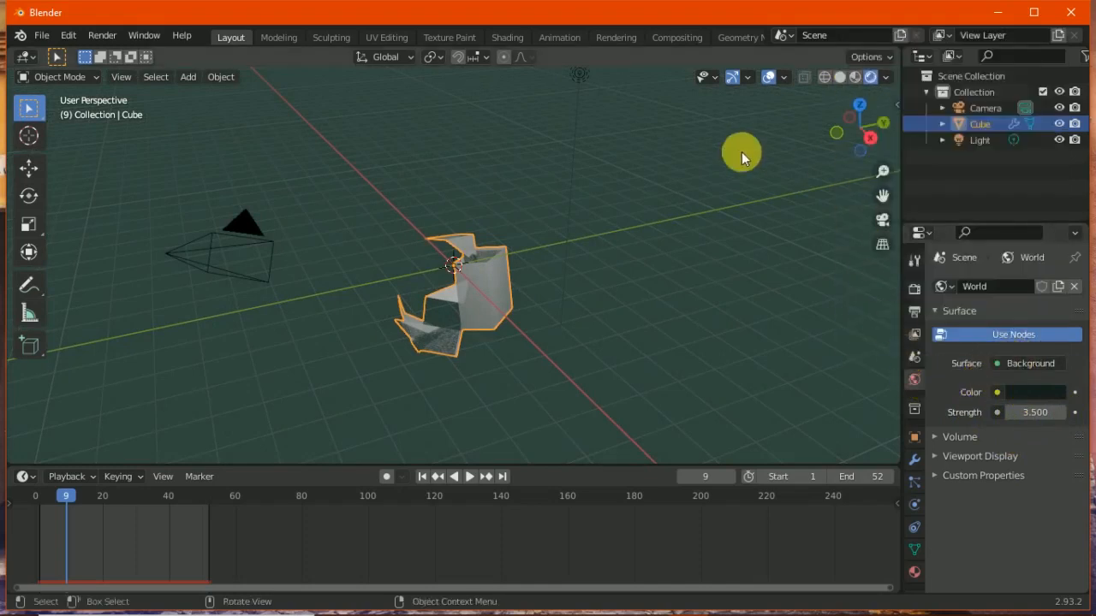
Deselect the cube, revisit the scene and view layer properties, and collapse the View Layer and Passes sections
left_click(886, 381)
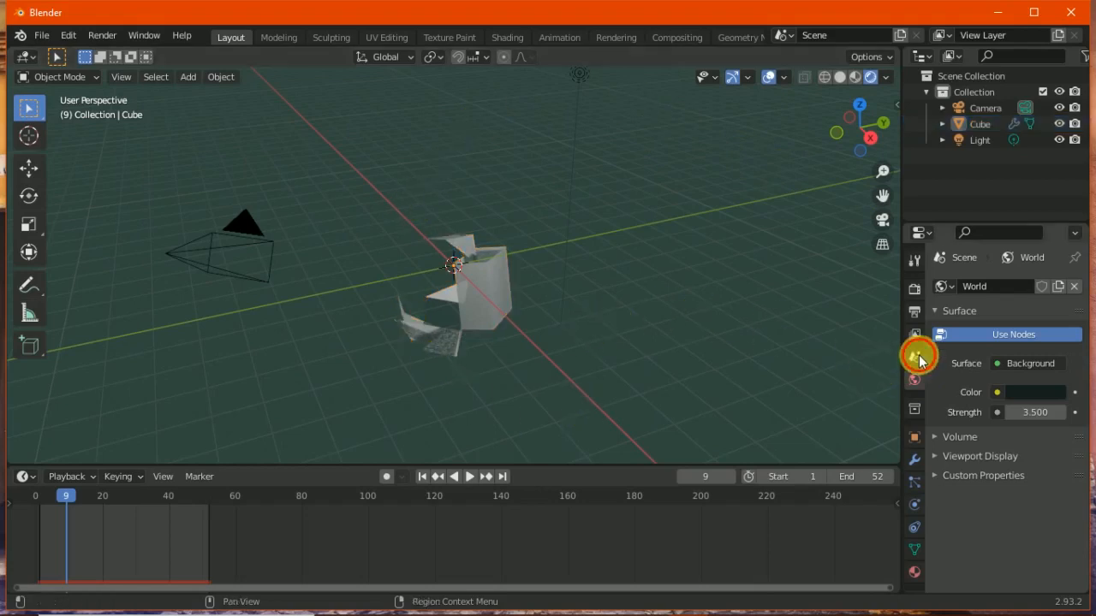
left_click(914, 356)
left_click(915, 335)
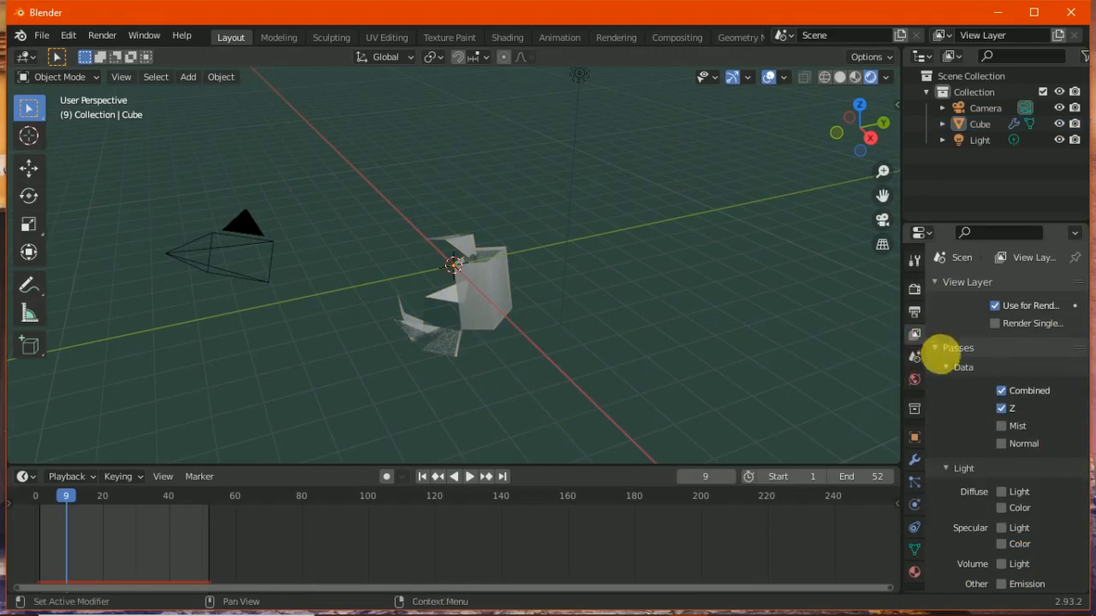
left_click(940, 350)
left_click(939, 284)
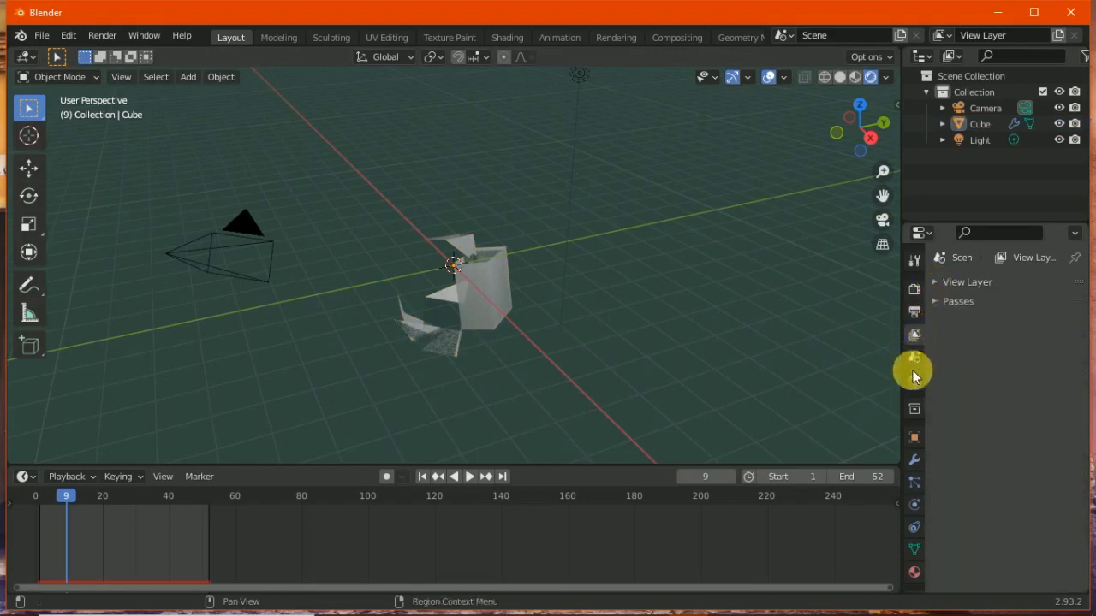
Set the collection's instance offset to X -2.2 m and Y 4.5 m, and show the cube's object properties
left_click(916, 410)
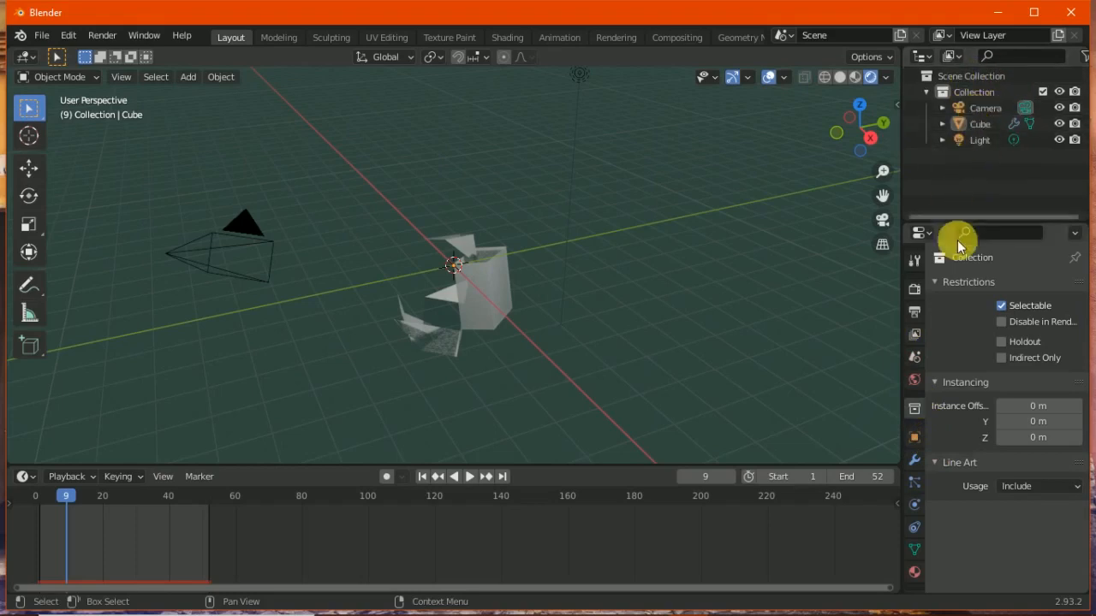
left_click_drag(1016, 409, 1082, 430)
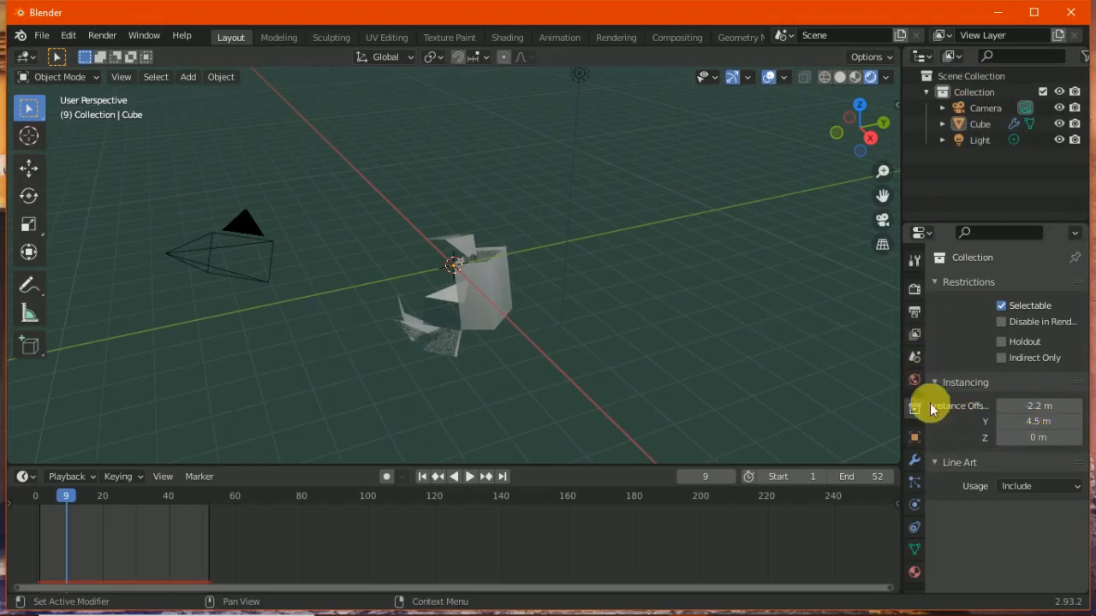
left_click(914, 438)
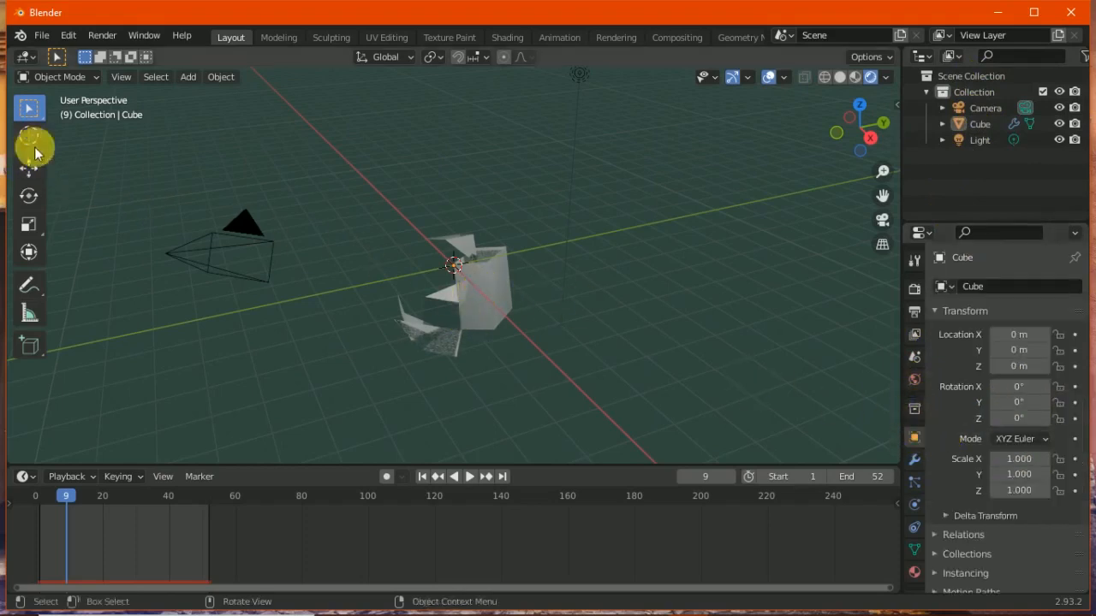
Select the cube, play its explosion animation, and stop the playback at frame 13
left_click(492, 284)
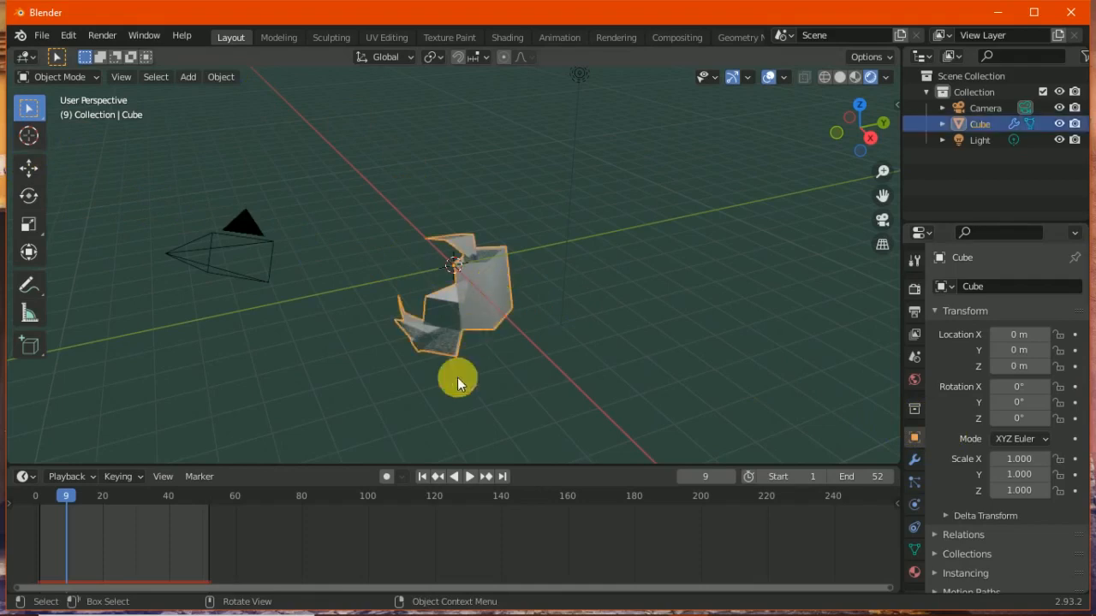
left_click(469, 476)
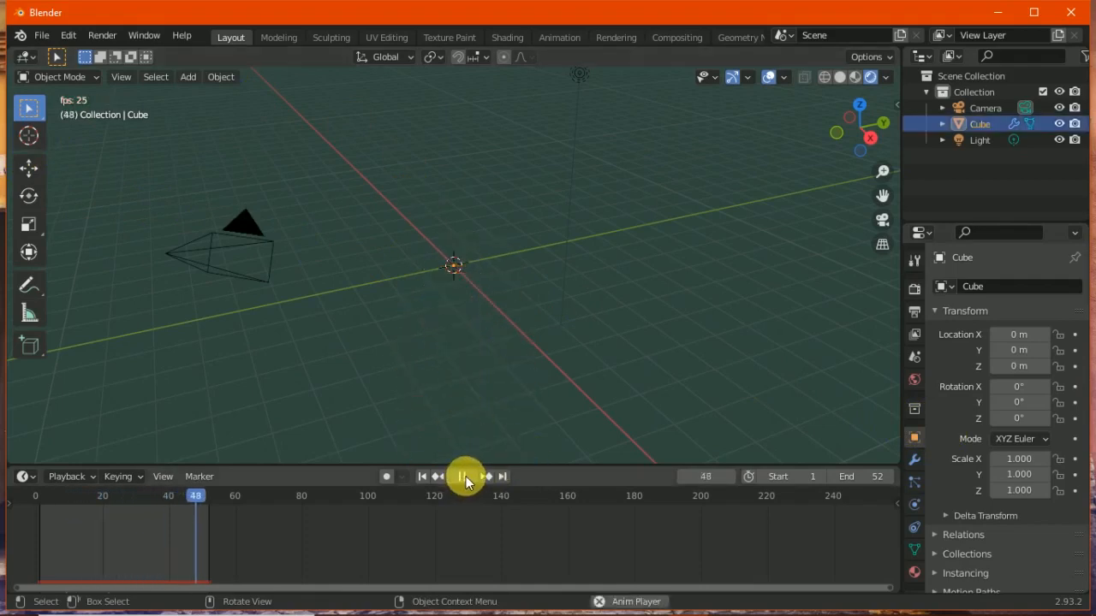
left_click(463, 476)
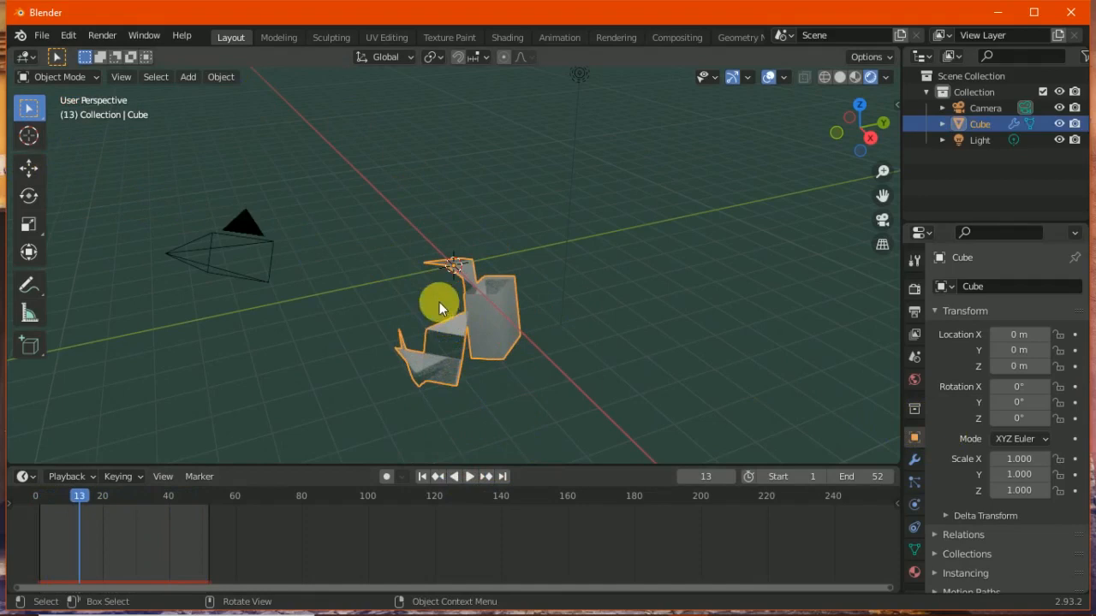
Set the cube's location to -0.47, 0.04, 0.28 m, its X rotation to 2.4°, and its scale to Y 1.690 and Z 1.260
left_click_drag(1003, 333, 1037, 394)
left_click_drag(1018, 471, 1050, 499)
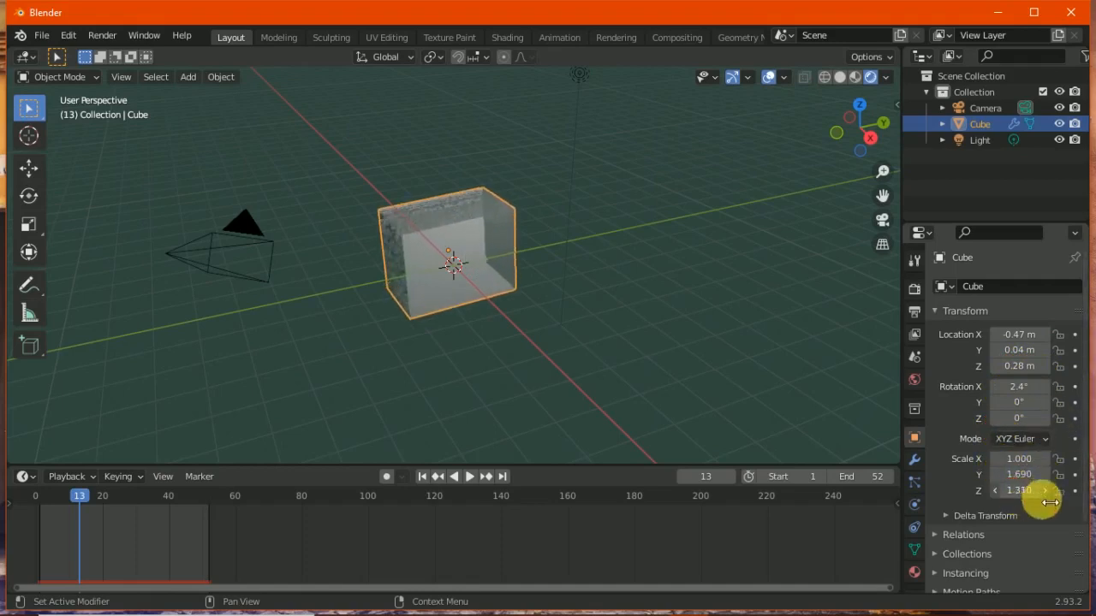
scroll(1083, 514, "down", 2)
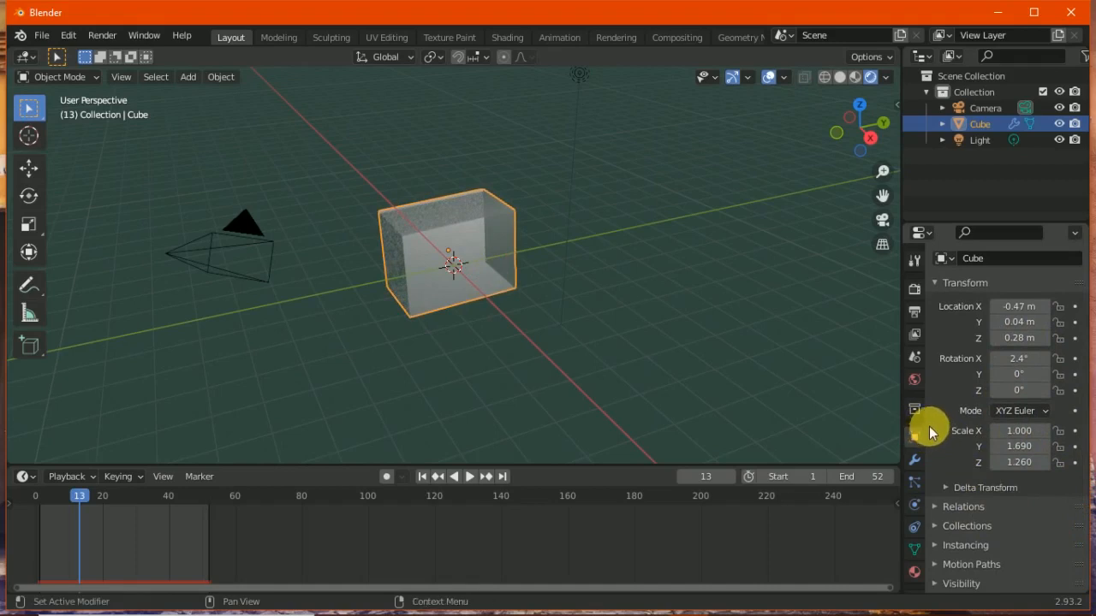
Remove the Explode modifier from the cube and collapse the particle system modifier, and undo the removal
left_click(915, 459)
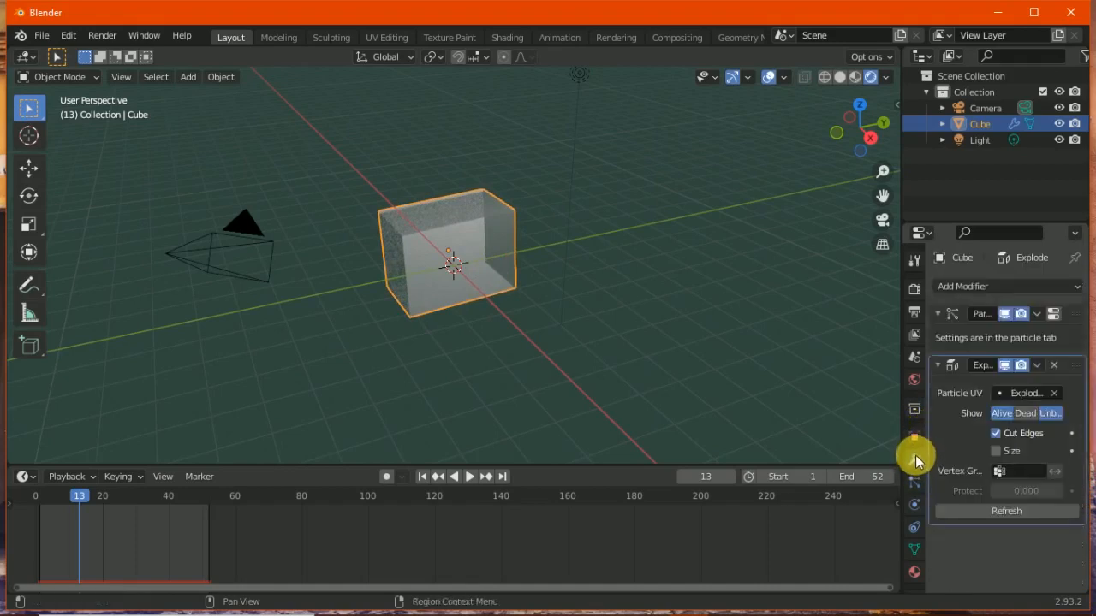
left_click(1054, 367)
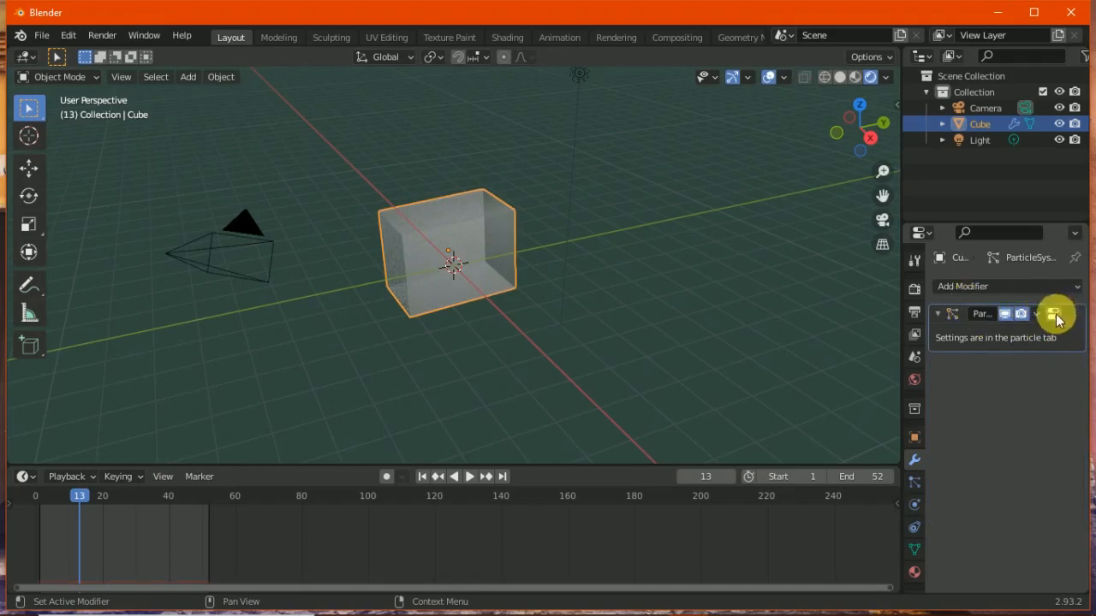
right_click(985, 337)
left_click(943, 317)
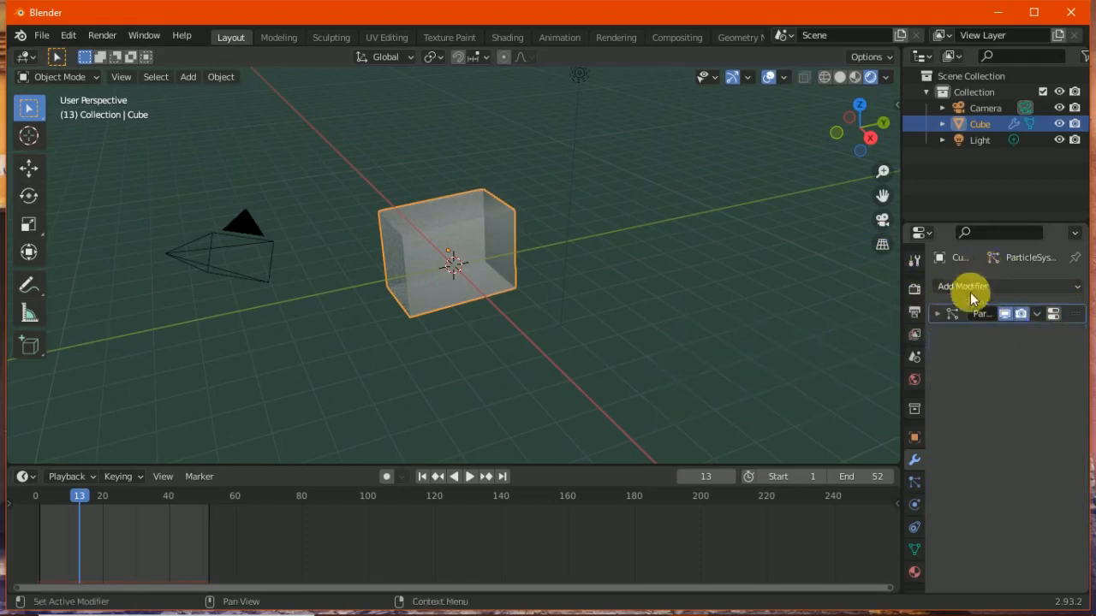
left_click(68, 35)
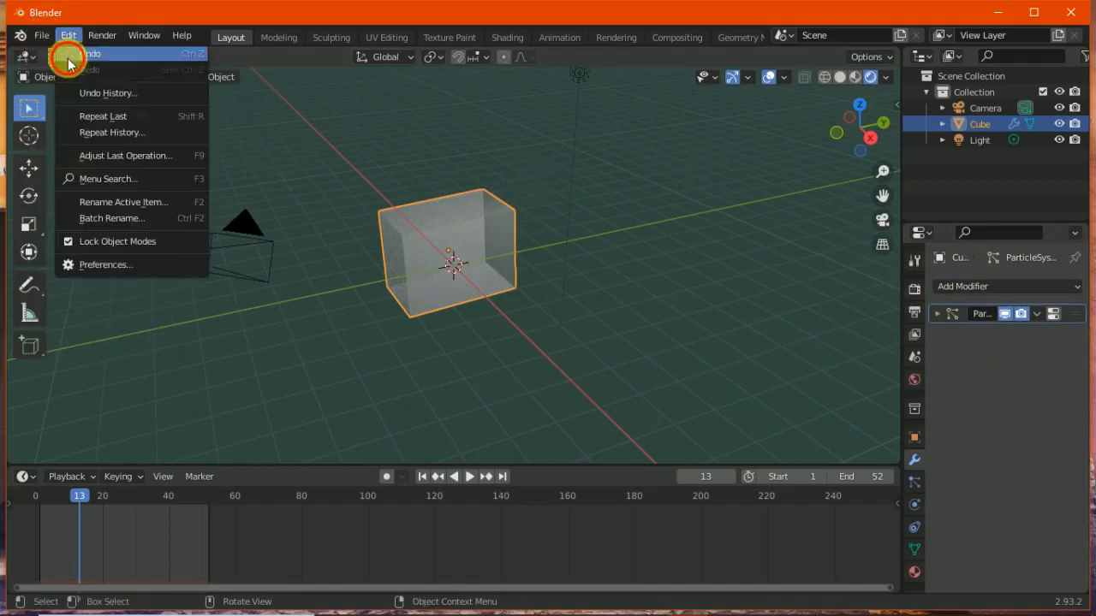
left_click(68, 57)
Start a new General file without saving the changes to the current scene
left_click(42, 37)
mouse_move(62, 53)
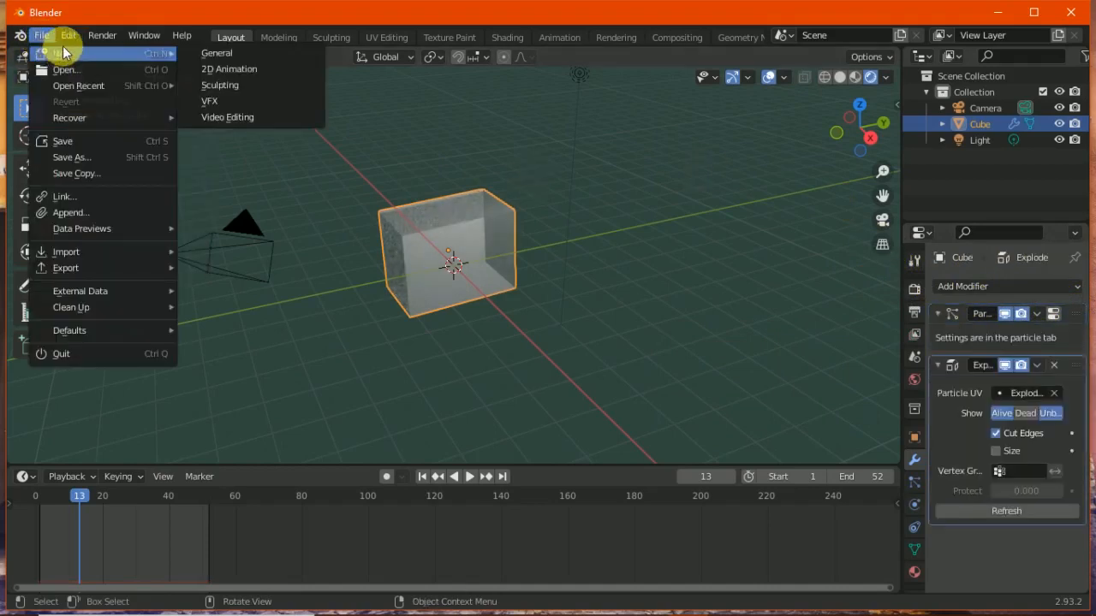
left_click(210, 53)
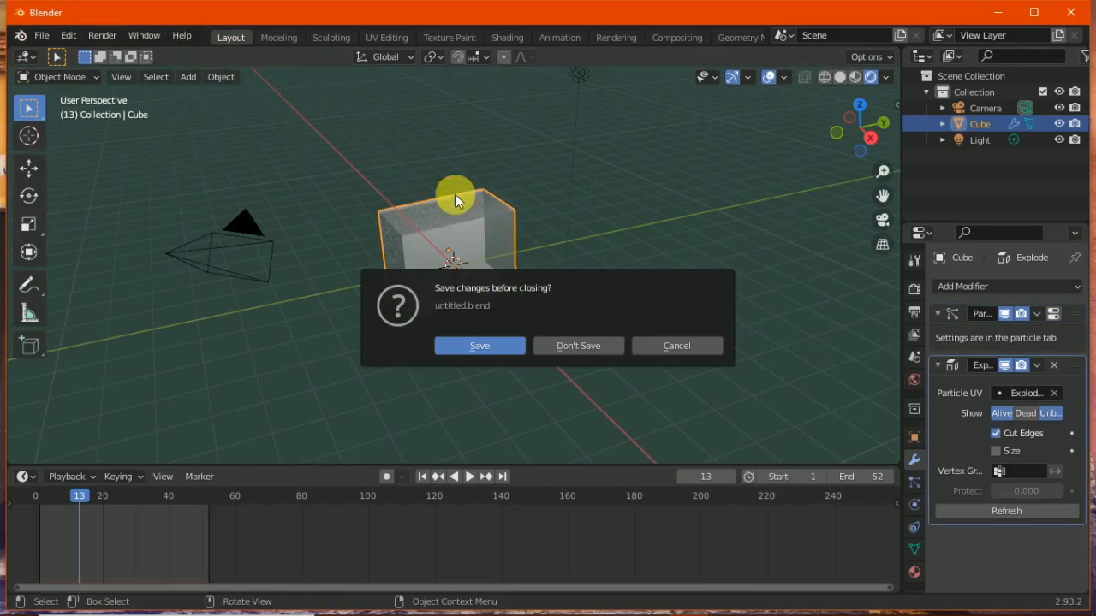
left_click(600, 345)
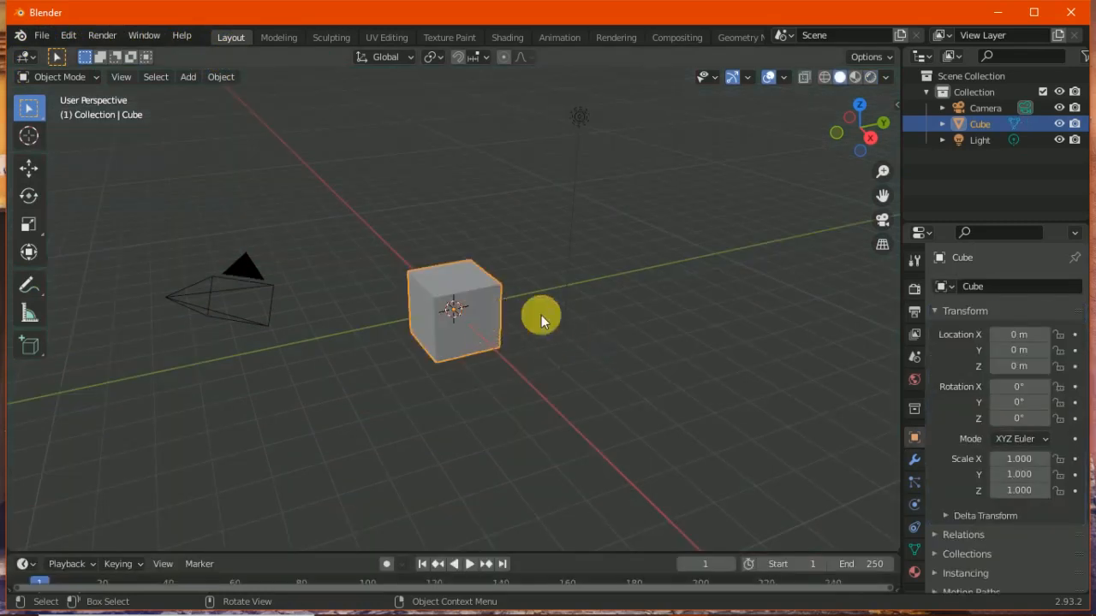
Browse the modifiers available for the cube, add a Data Transfer modifier, and remove it again
left_click(914, 459)
left_click(978, 287)
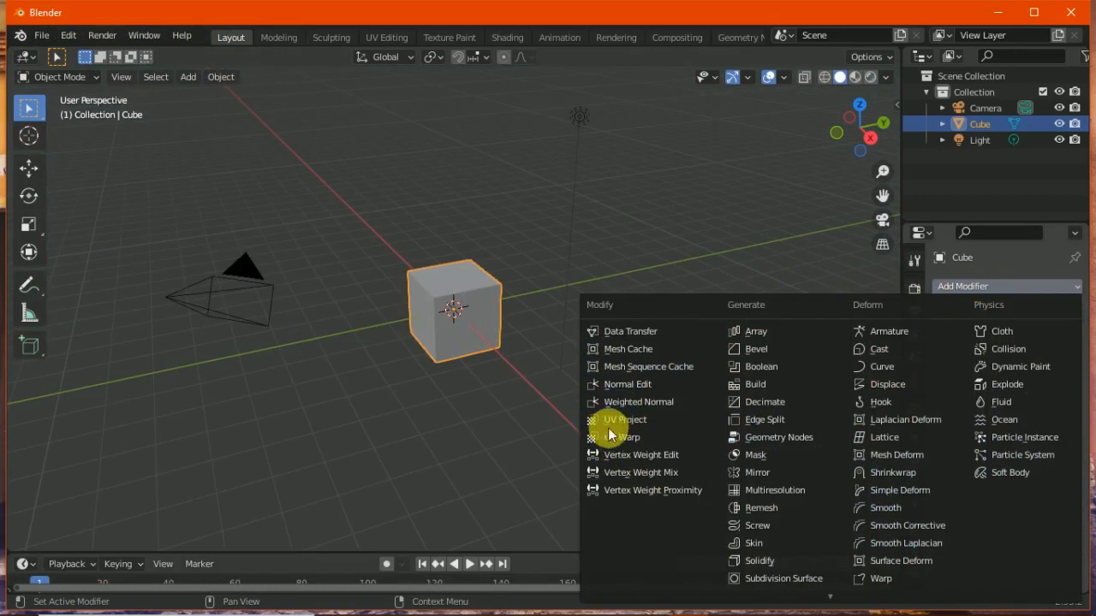
key("Escape")
left_click(946, 287)
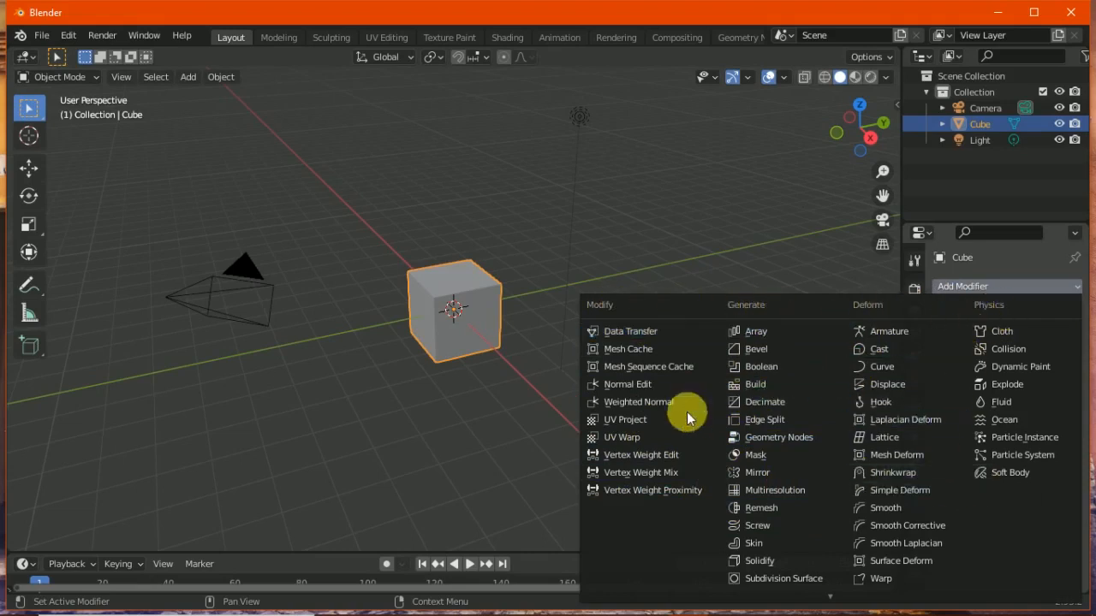
left_click(807, 301)
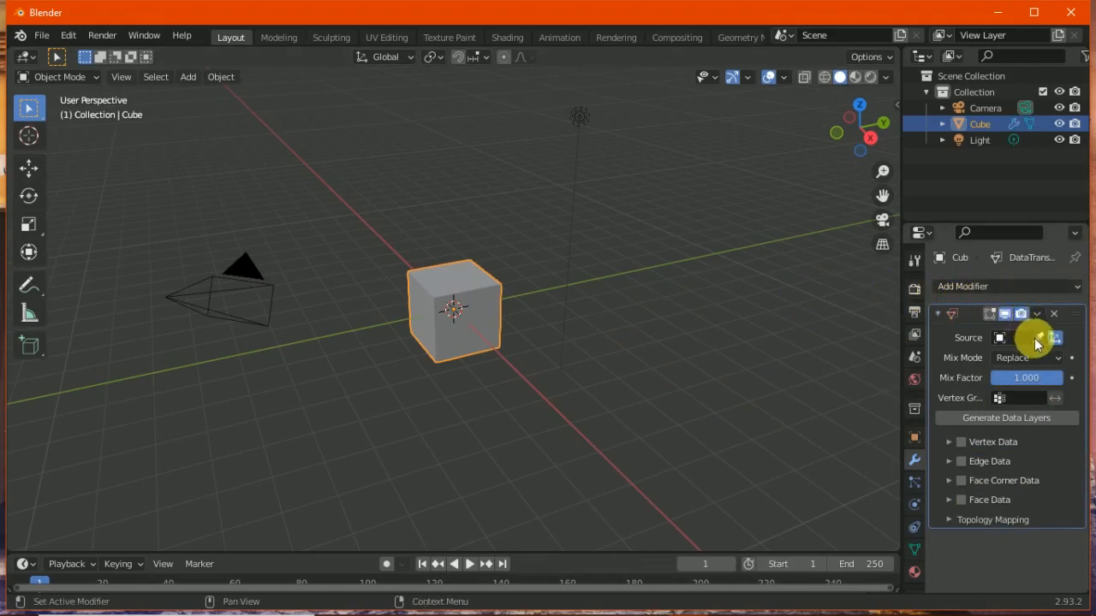
left_click(1056, 314)
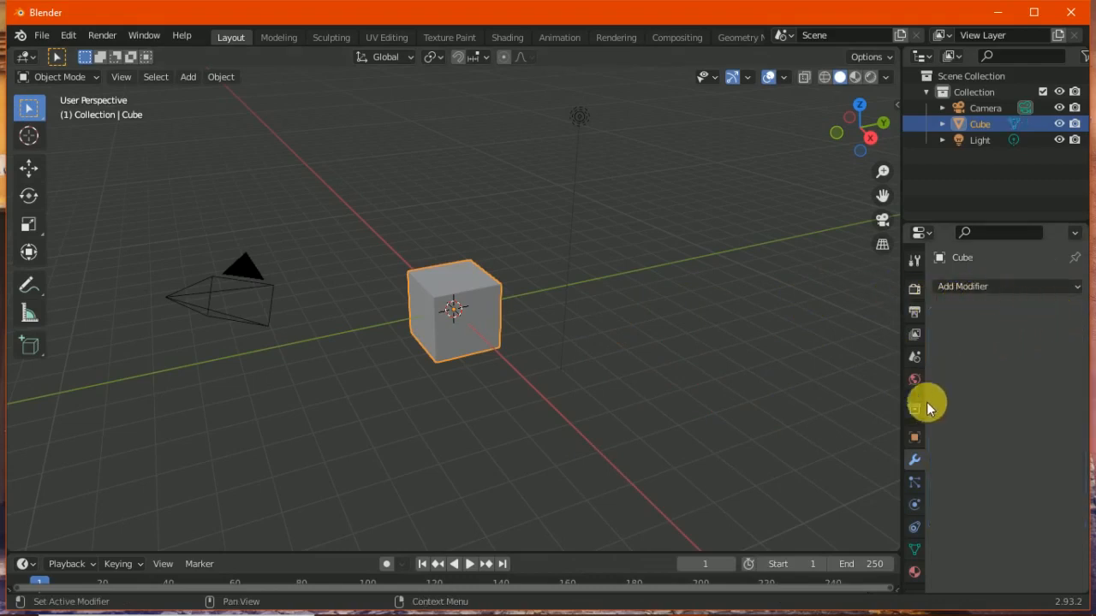
Add a particle system to the cube, try changing its emission number, and remove the system
left_click(915, 482)
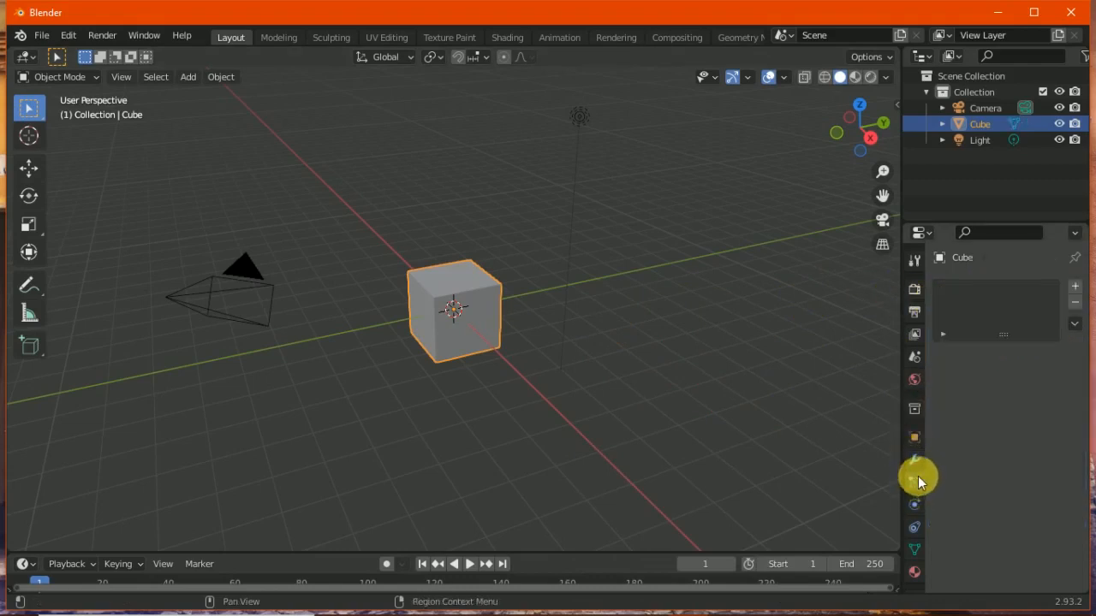
left_click(1075, 286)
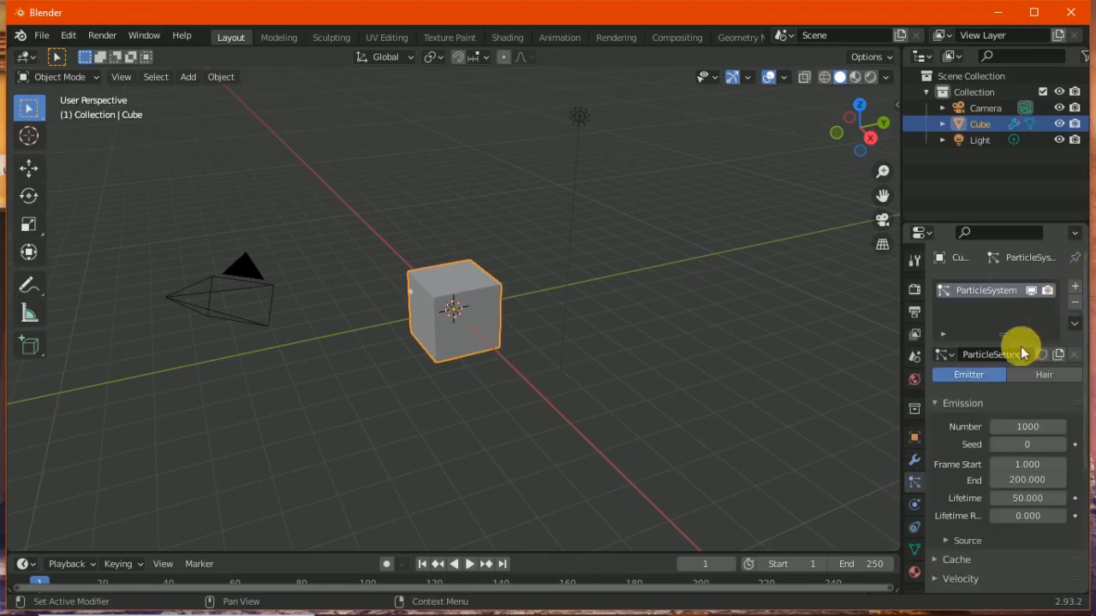
left_click(1008, 431)
left_click_drag(1057, 428, 942, 426)
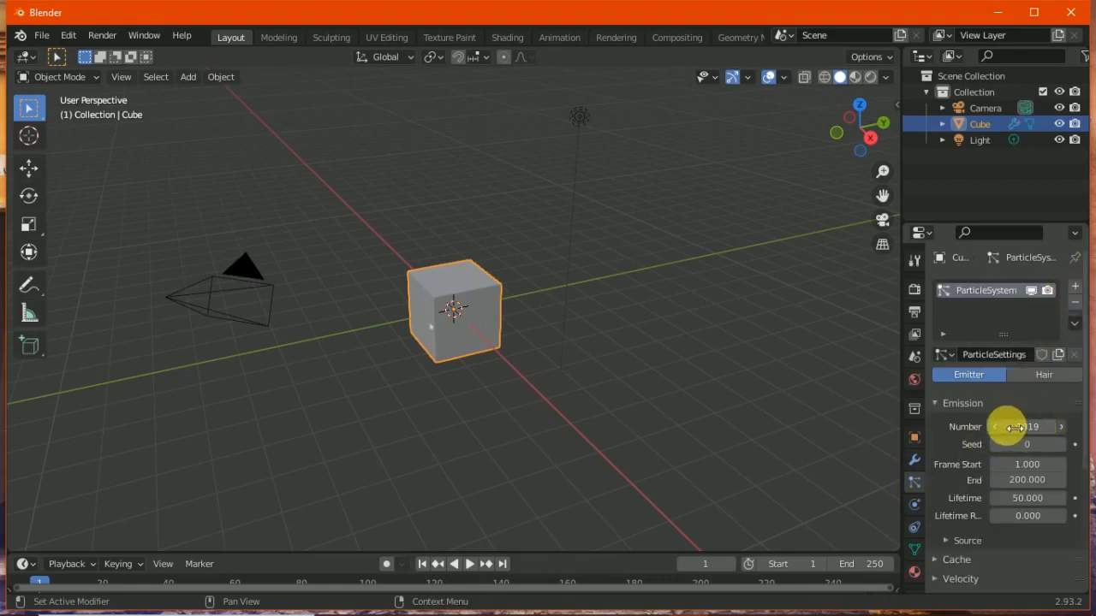
left_click(1075, 306)
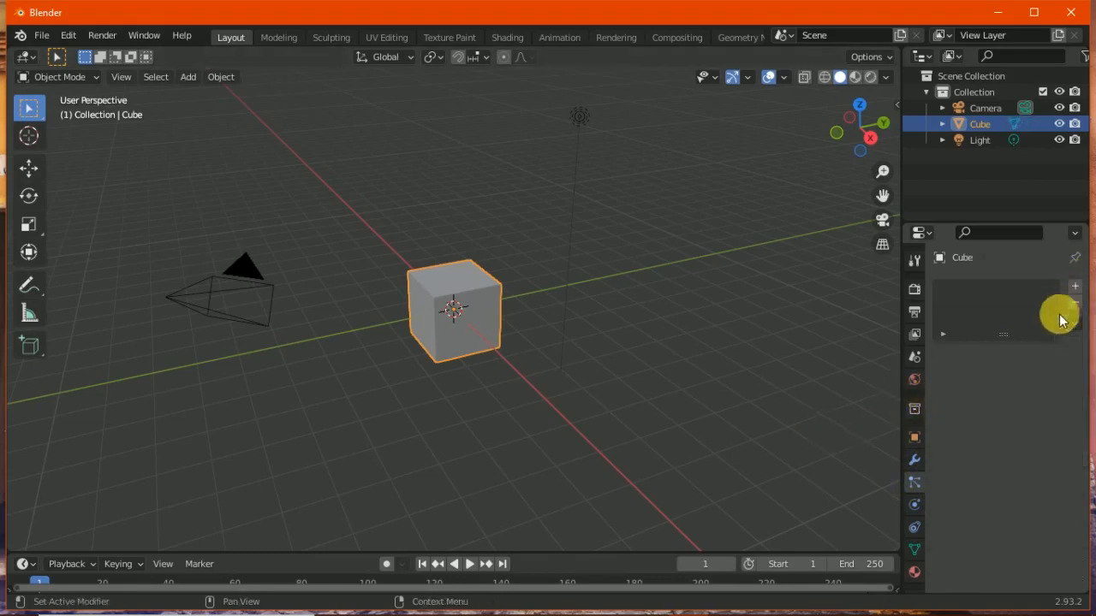
Add a new emitter particle system to the cube and play the animation to preview the emission
left_click(913, 461)
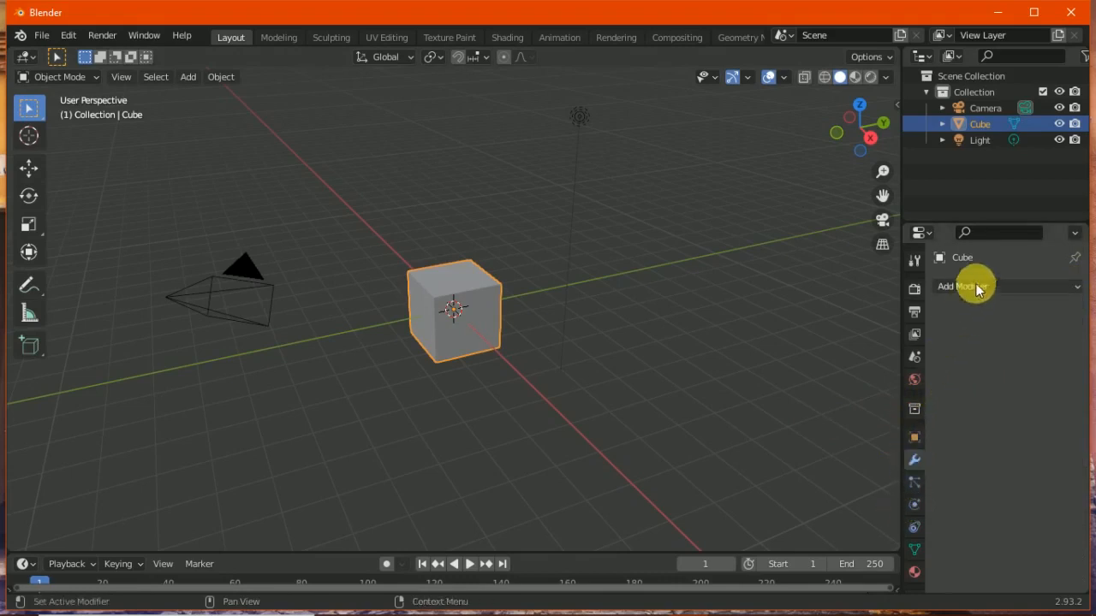
left_click(914, 483)
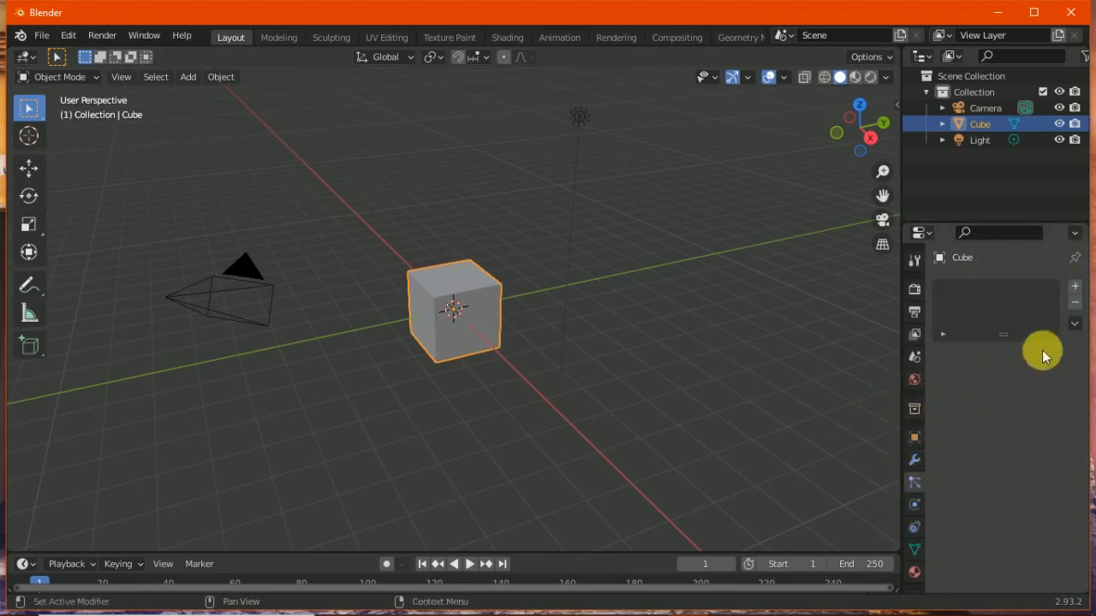
left_click(1075, 291)
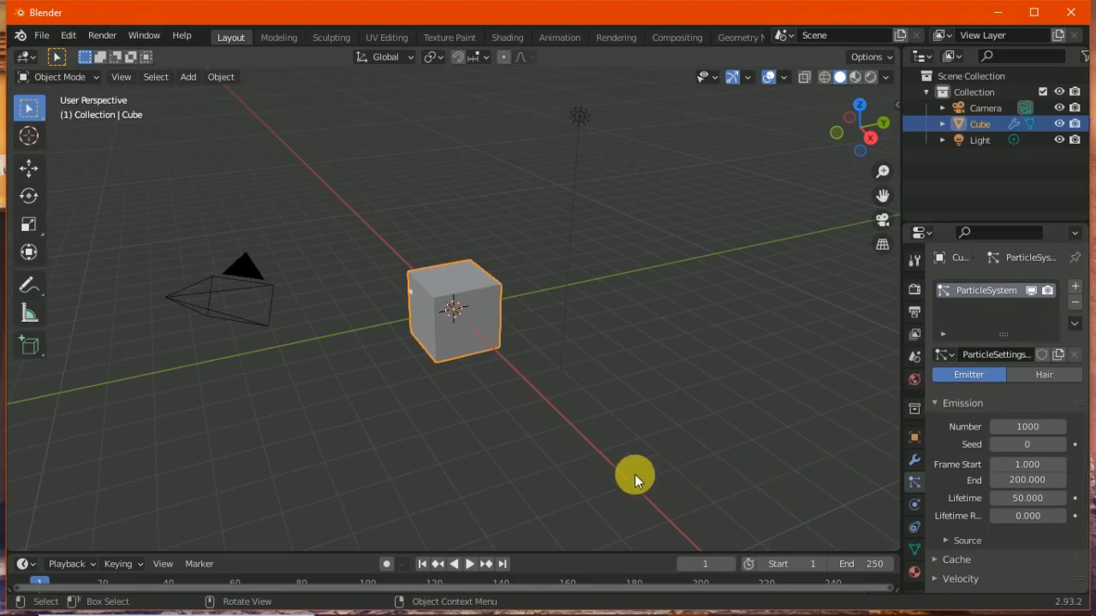
left_click(462, 565)
left_click(469, 565)
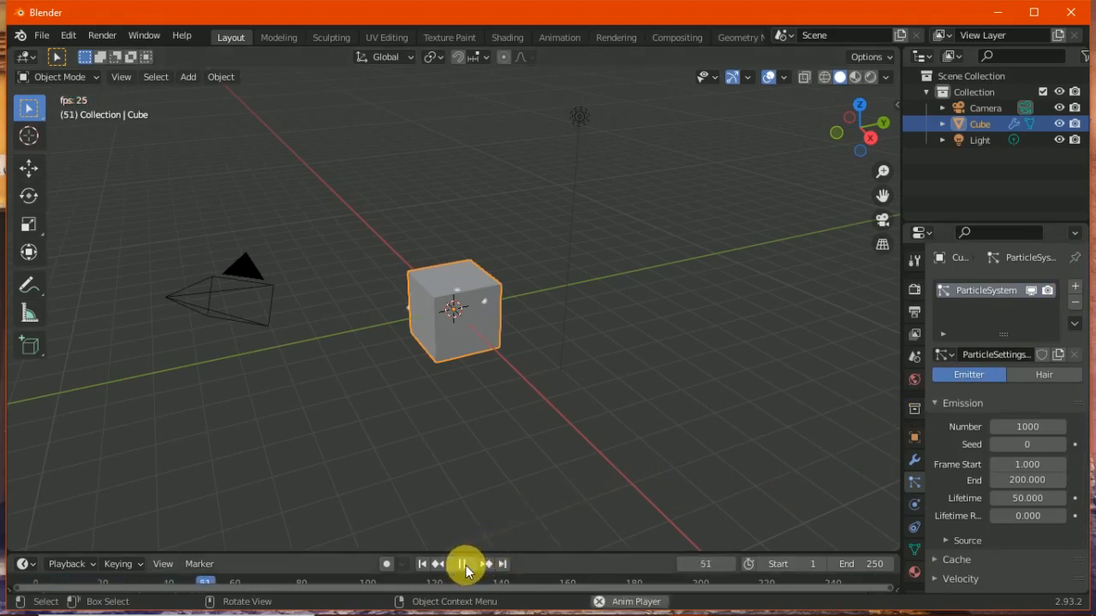
Stop the playback, enlarge the timeline area and set the animation's end frame to 122
left_click(463, 565)
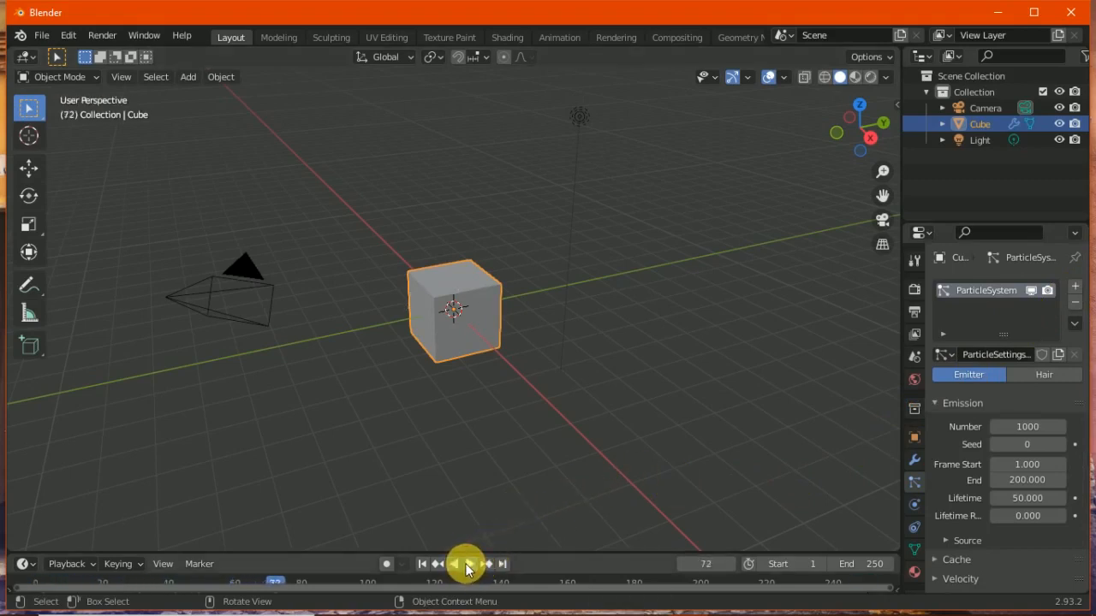
left_click(525, 546)
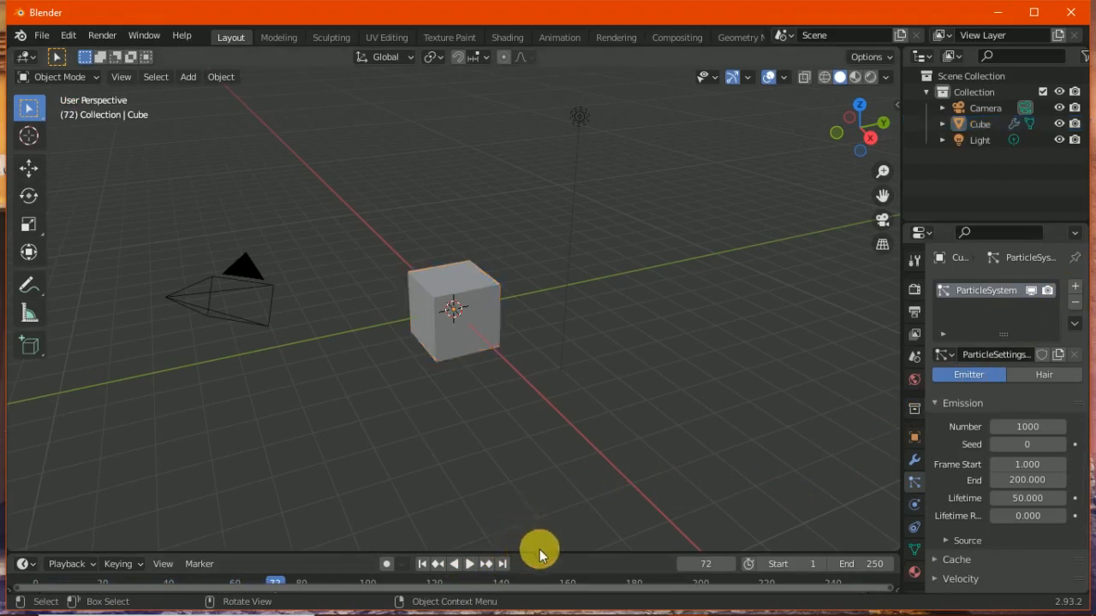
left_click_drag(540, 553, 536, 401)
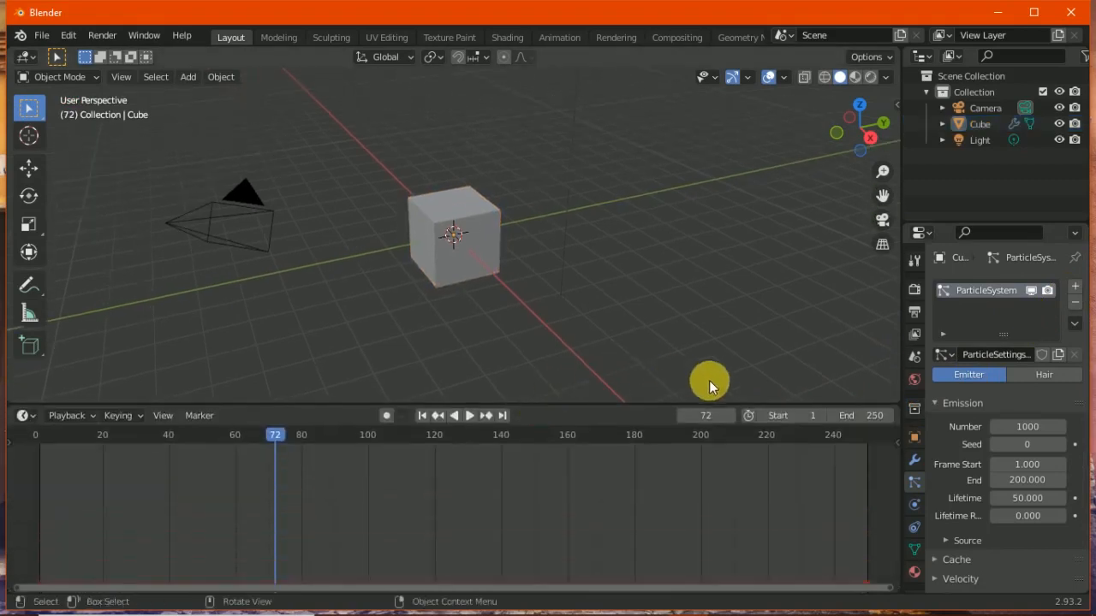
left_click_drag(873, 414, 762, 428)
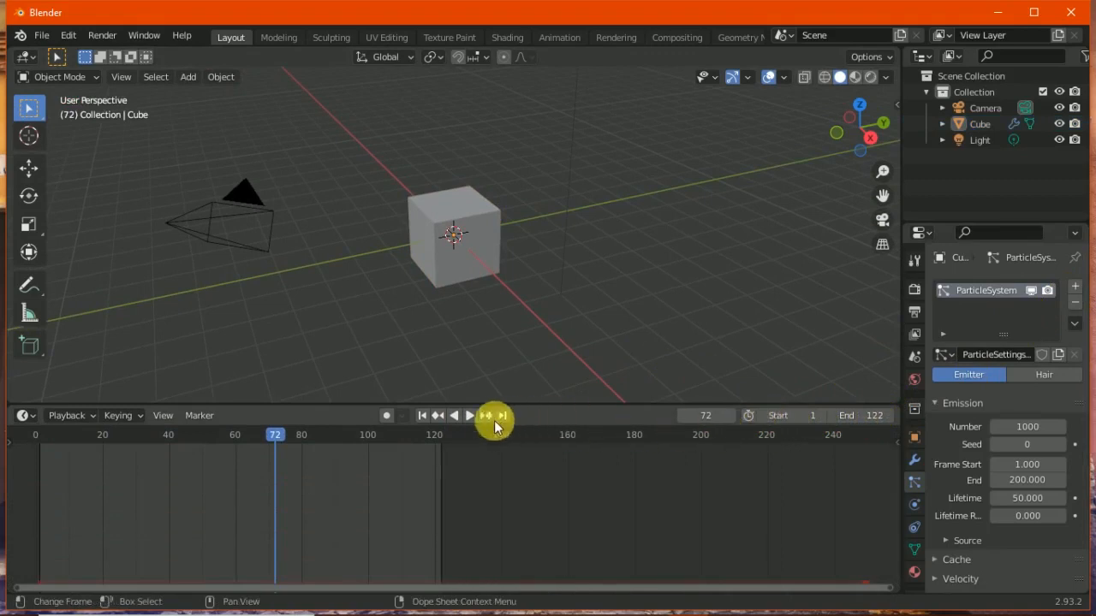
Preview the cube's particle animation over the shortened frame range and view the scene properties
left_click(467, 418)
left_click(465, 417)
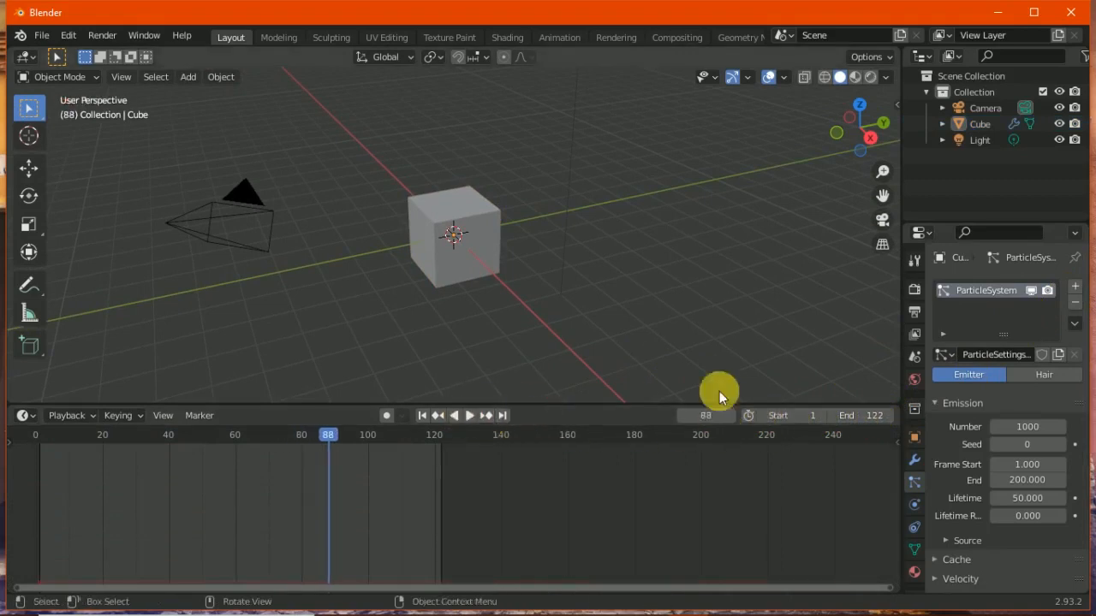
left_click(914, 356)
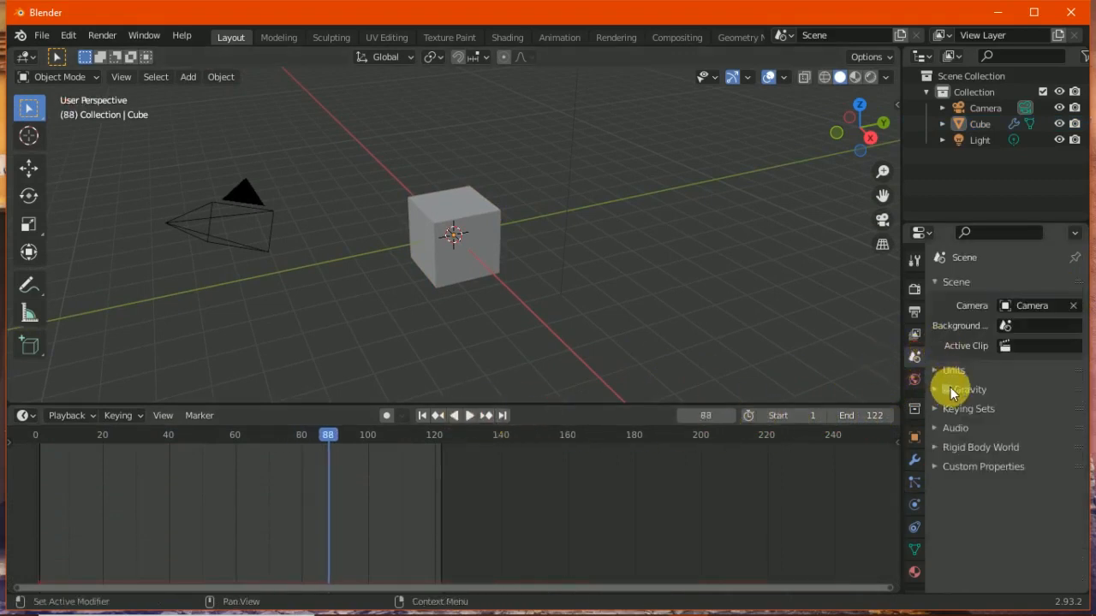
left_click(467, 417)
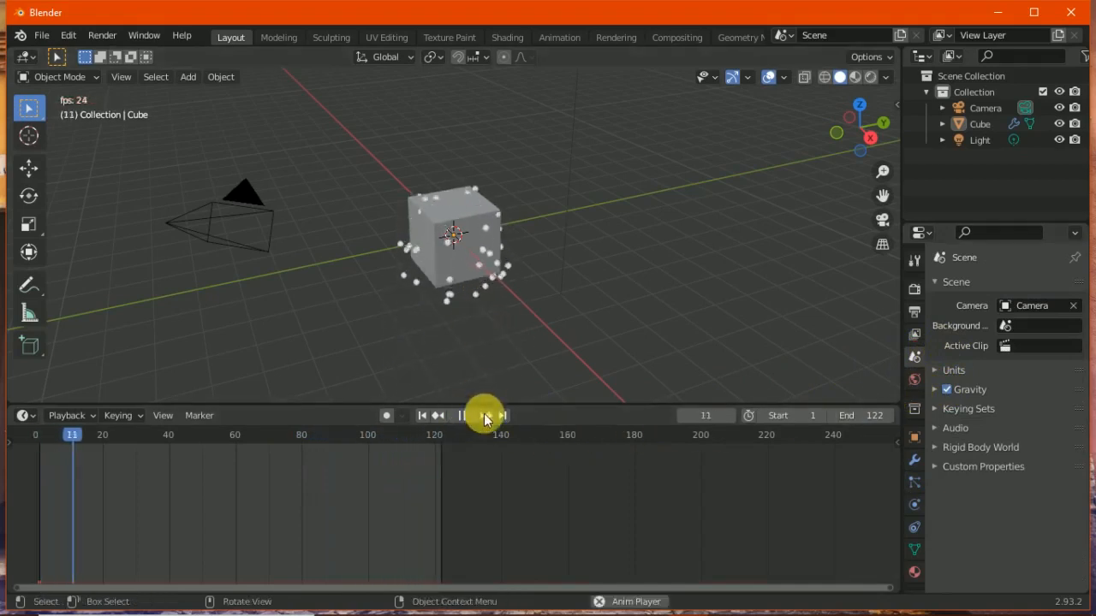
left_click(463, 417)
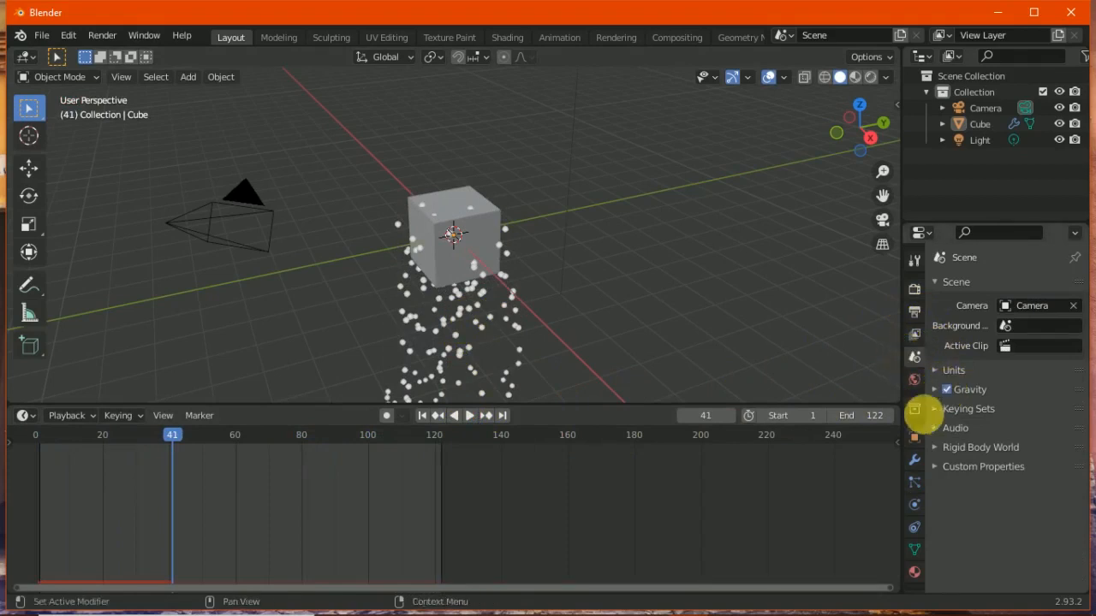
Remove the cube's existing particle system and add a new one in its place
left_click(915, 482)
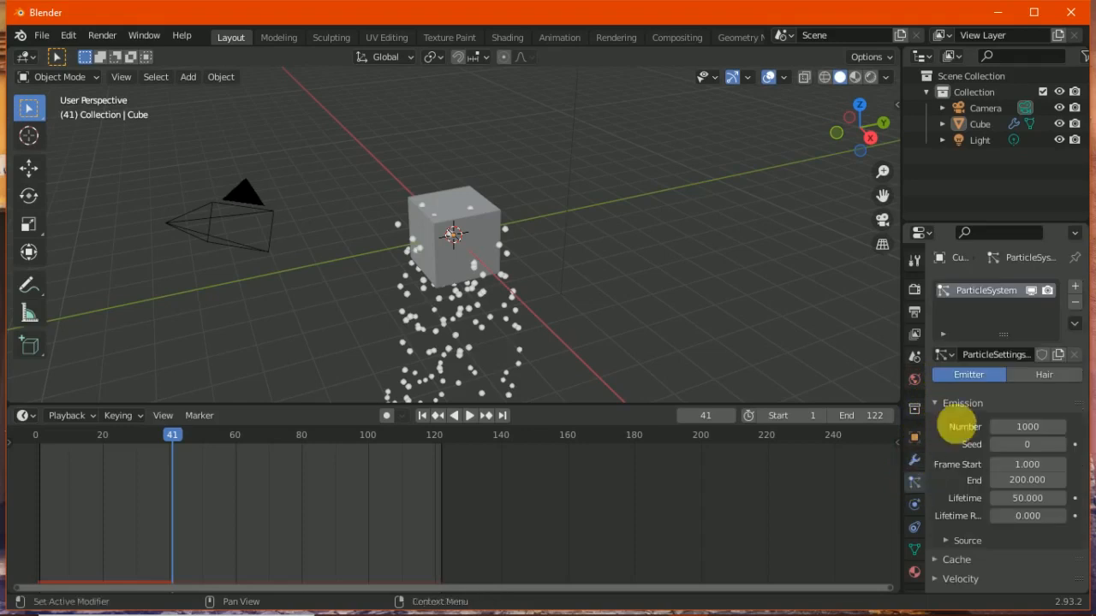
left_click(1076, 304)
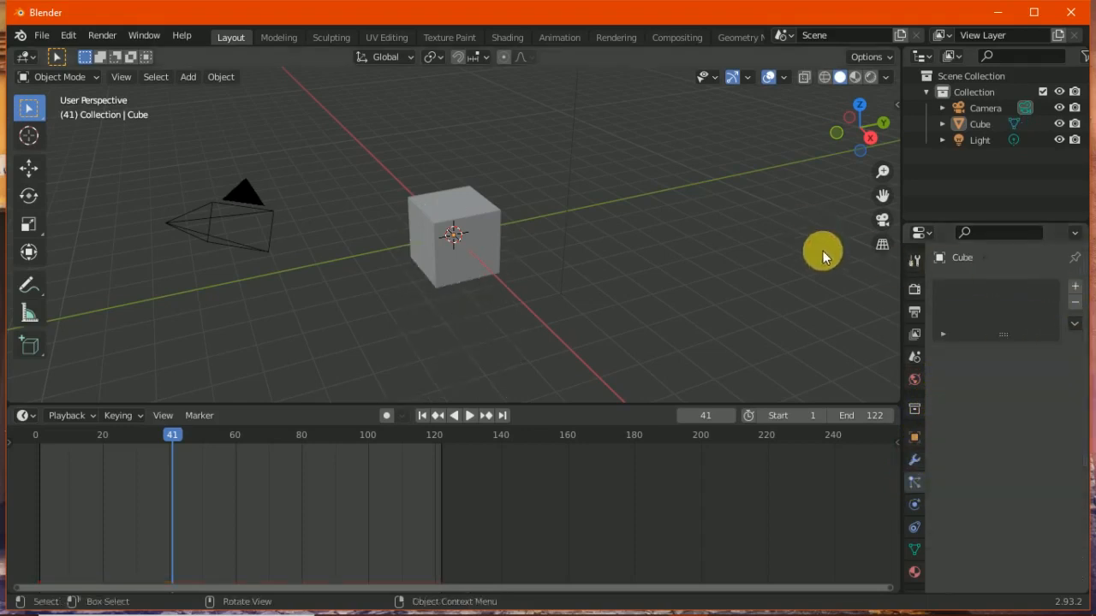
left_click(914, 458)
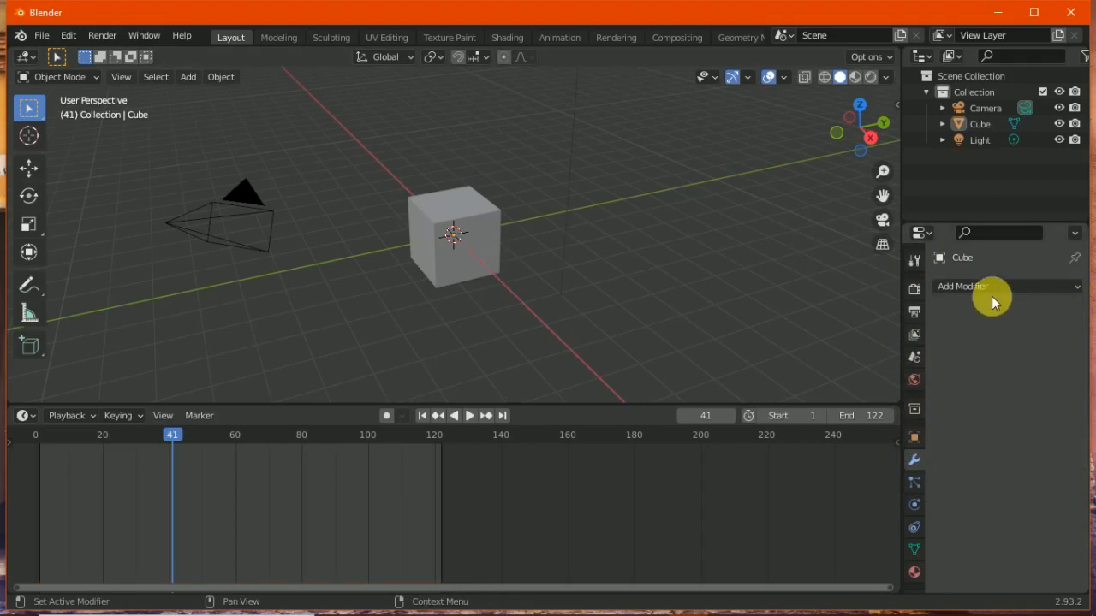
left_click(914, 481)
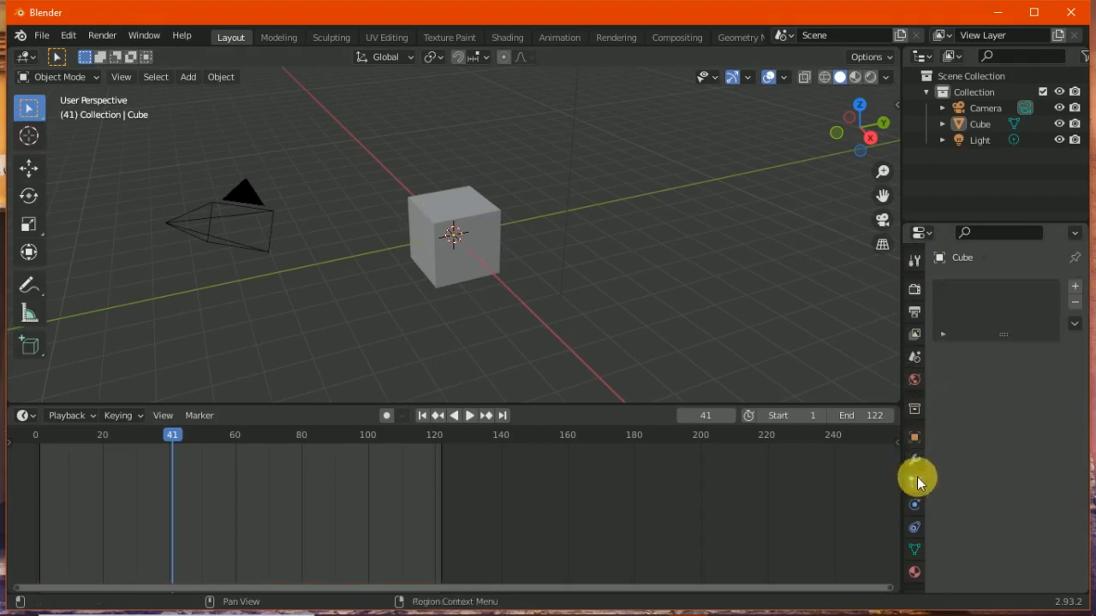
left_click(1075, 289)
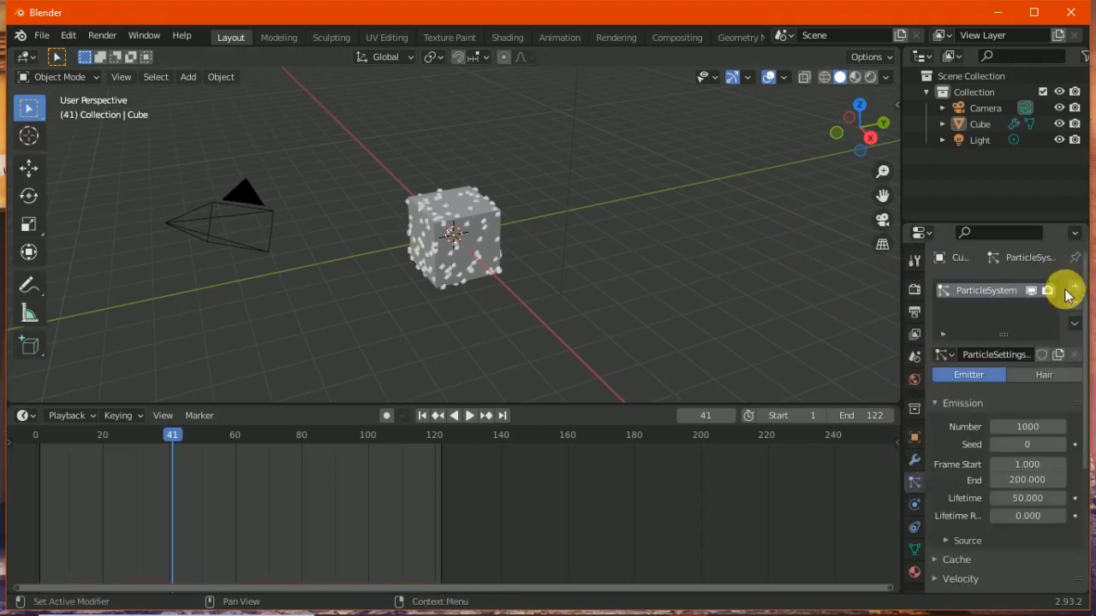
Preview the new particle emission, and set its number to 1049, frame start to 2.6 and lifetime to 50.7
left_click(467, 416)
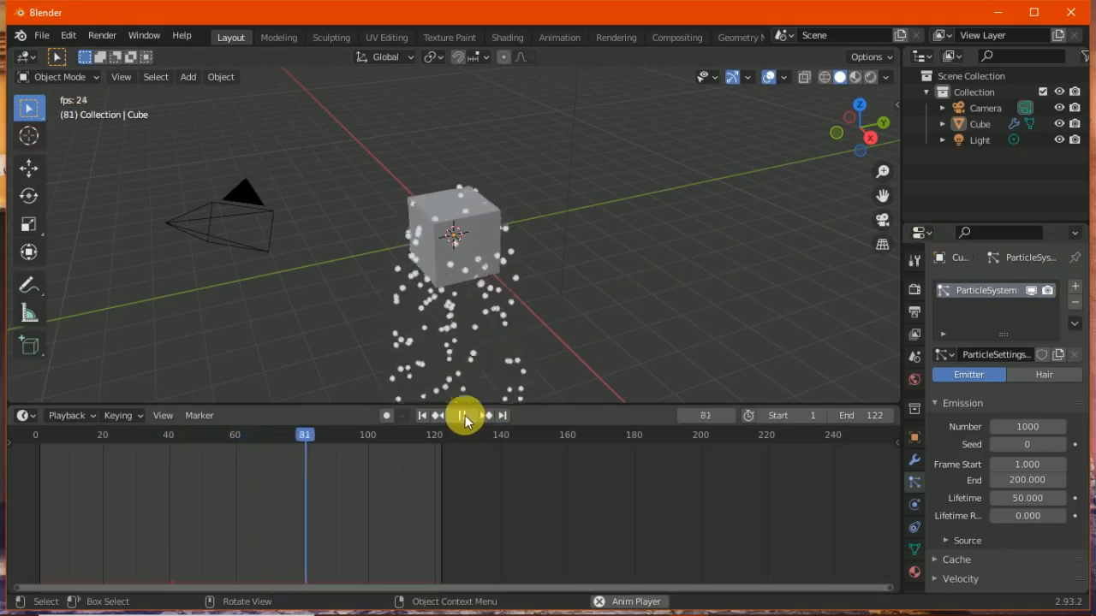
left_click(463, 416)
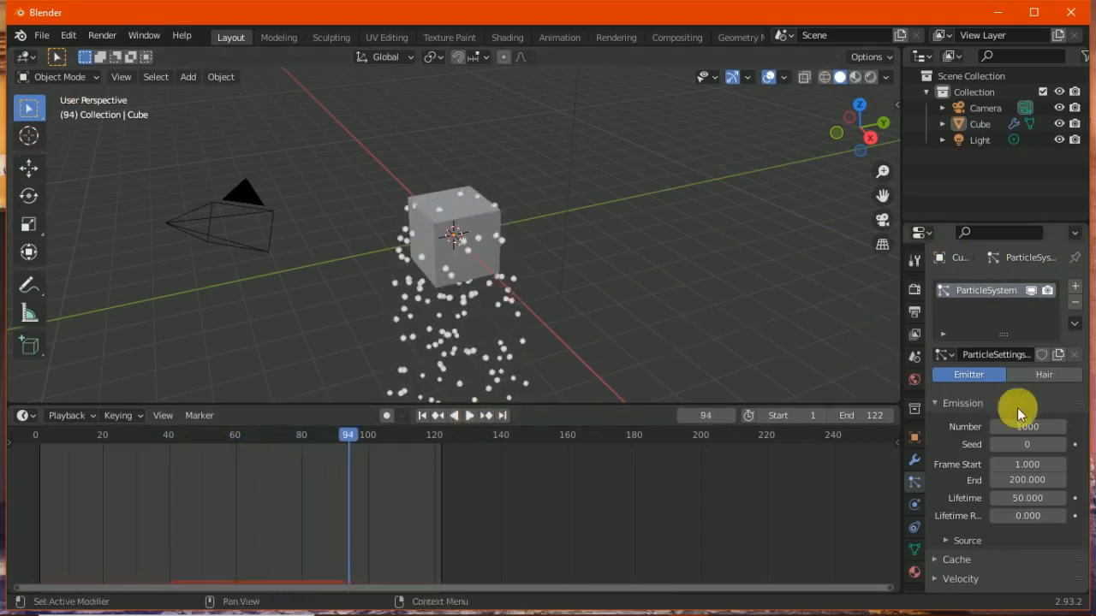
left_click_drag(1045, 433, 936, 496)
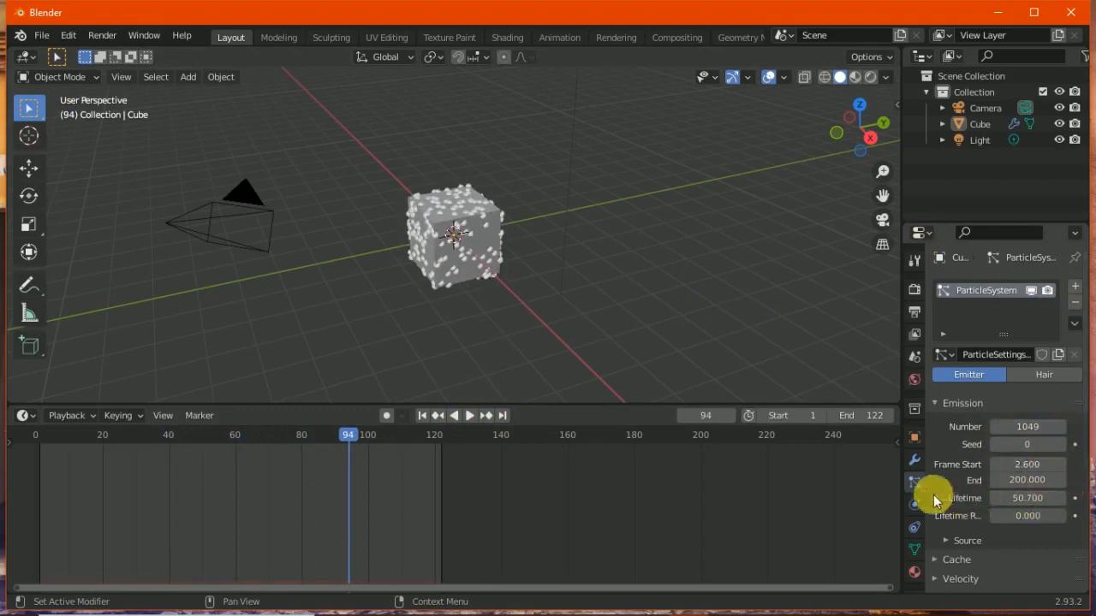
Try the Hair particle type with the number set to 535, preview it, and return the system to Emitter
left_click(1046, 375)
left_click_drag(1027, 443, 496, 431)
left_click(466, 416)
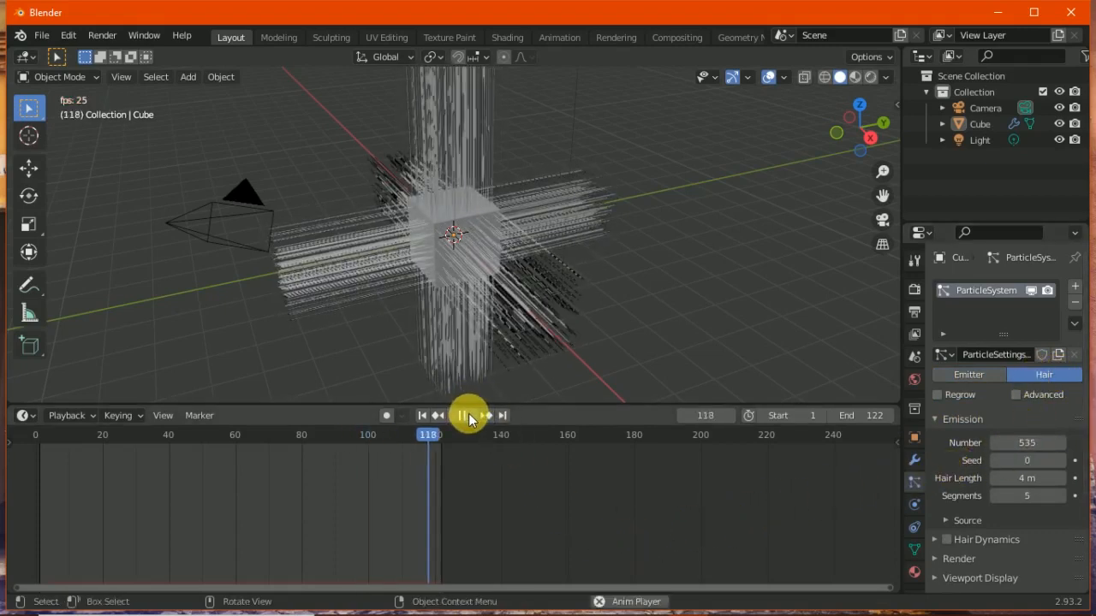
left_click(467, 416)
left_click(973, 377)
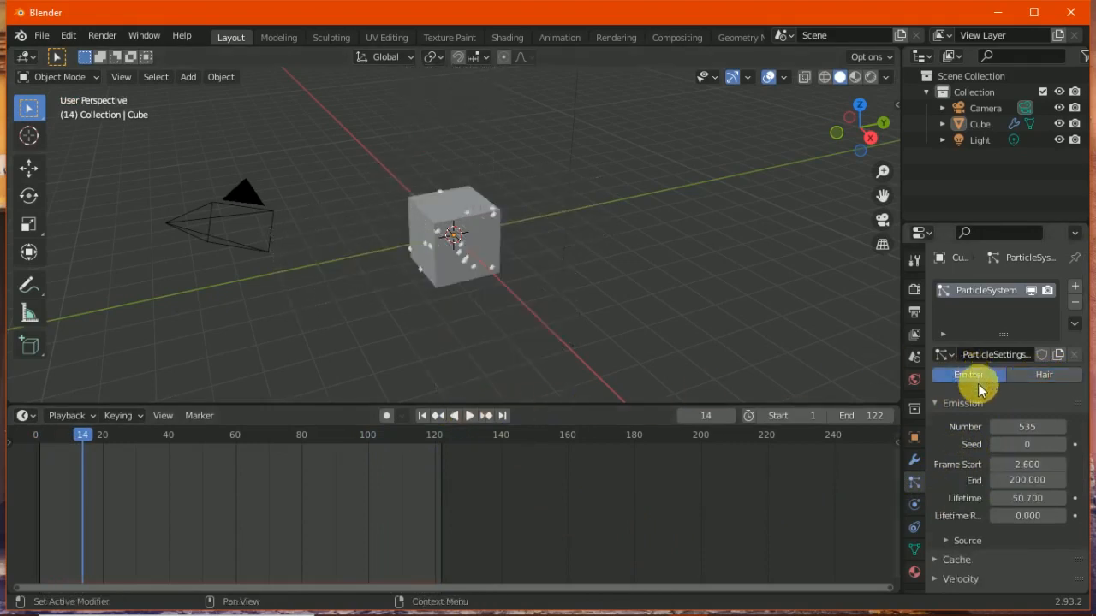
Examine the cube's available physics types and the list of object constraints
left_click(916, 505)
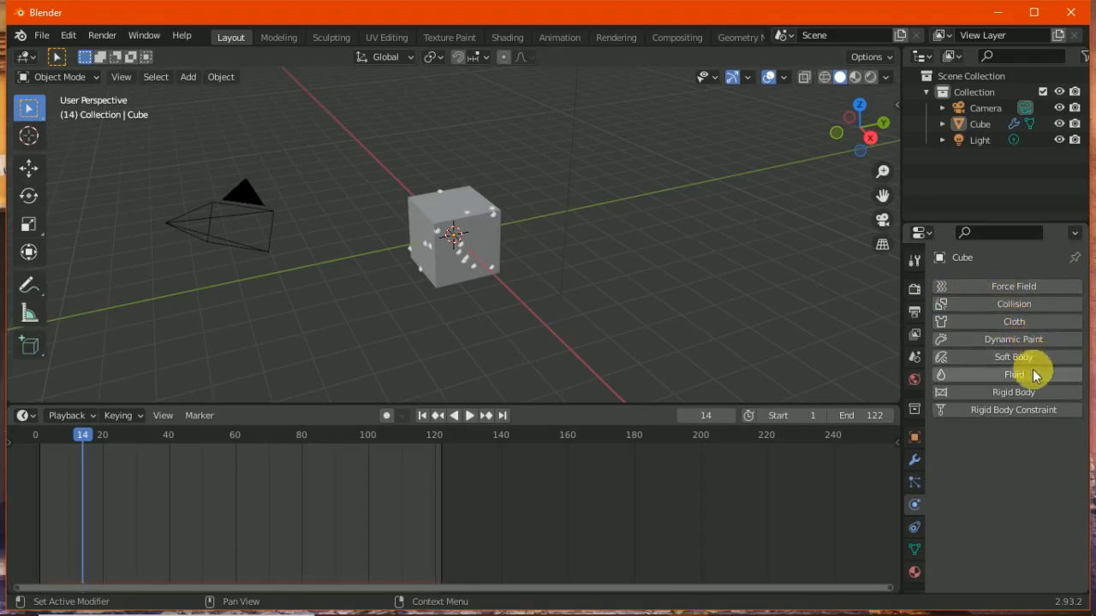
left_click(914, 529)
left_click(1029, 291)
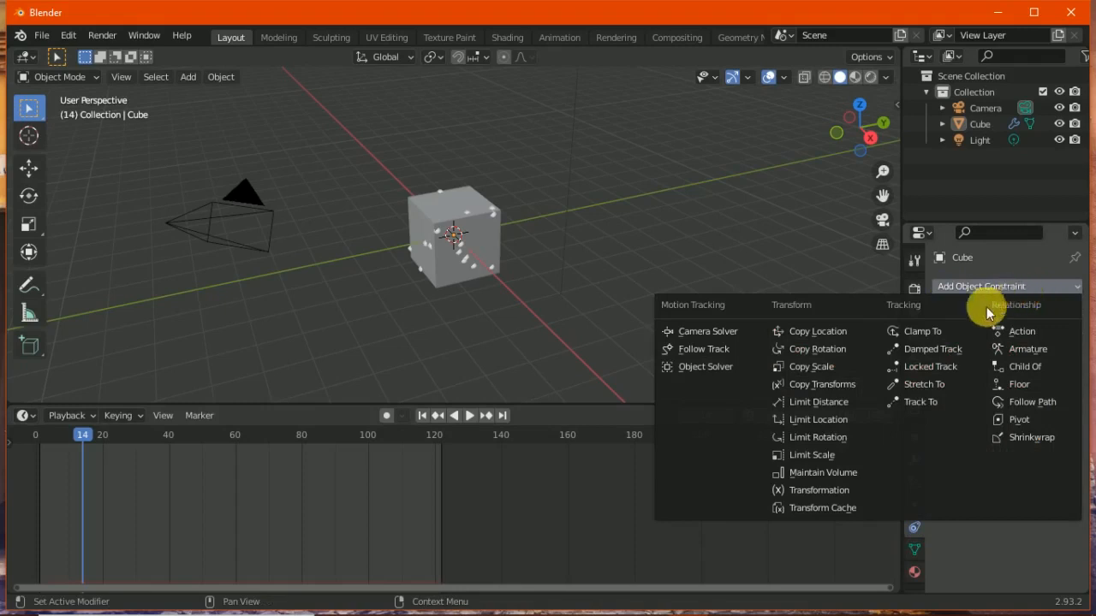
left_click(947, 288)
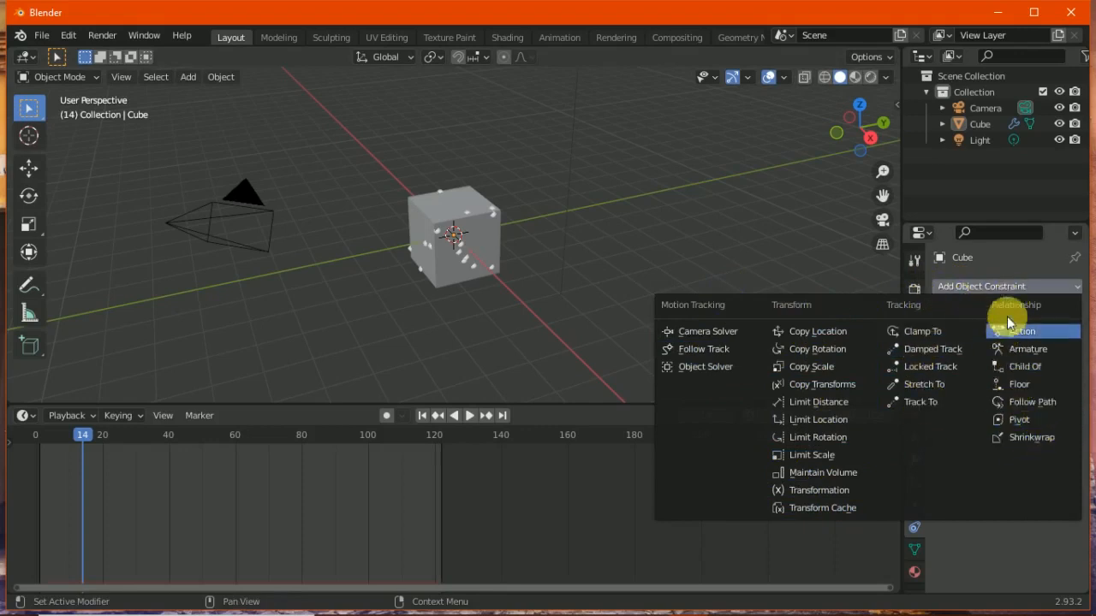
left_click(1019, 291)
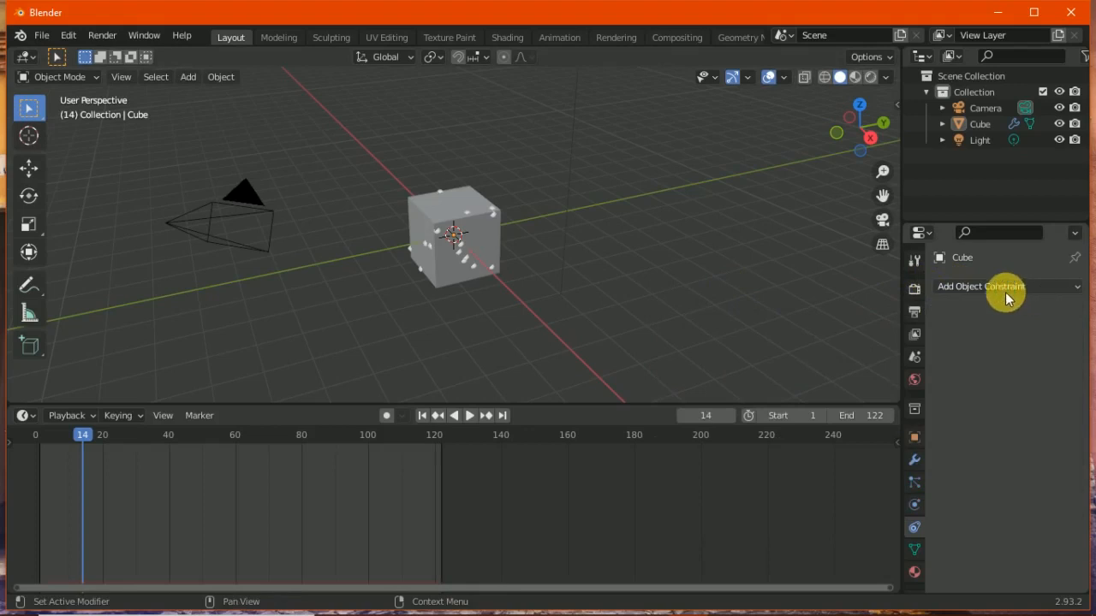
Examine the cube's mesh data properties and the surface settings of its material
left_click(915, 550)
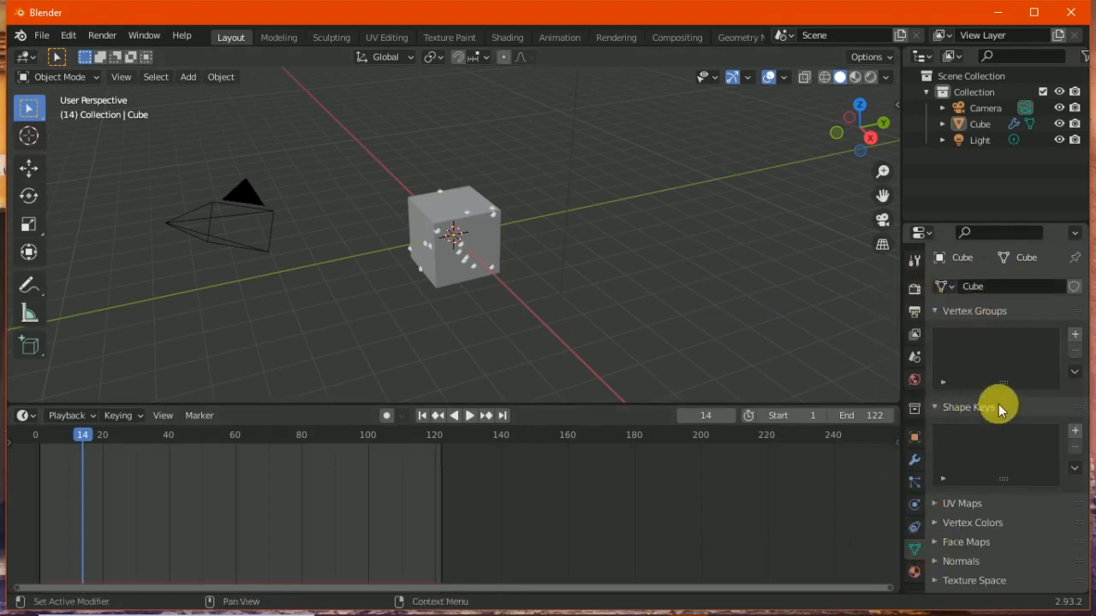
left_click(915, 572)
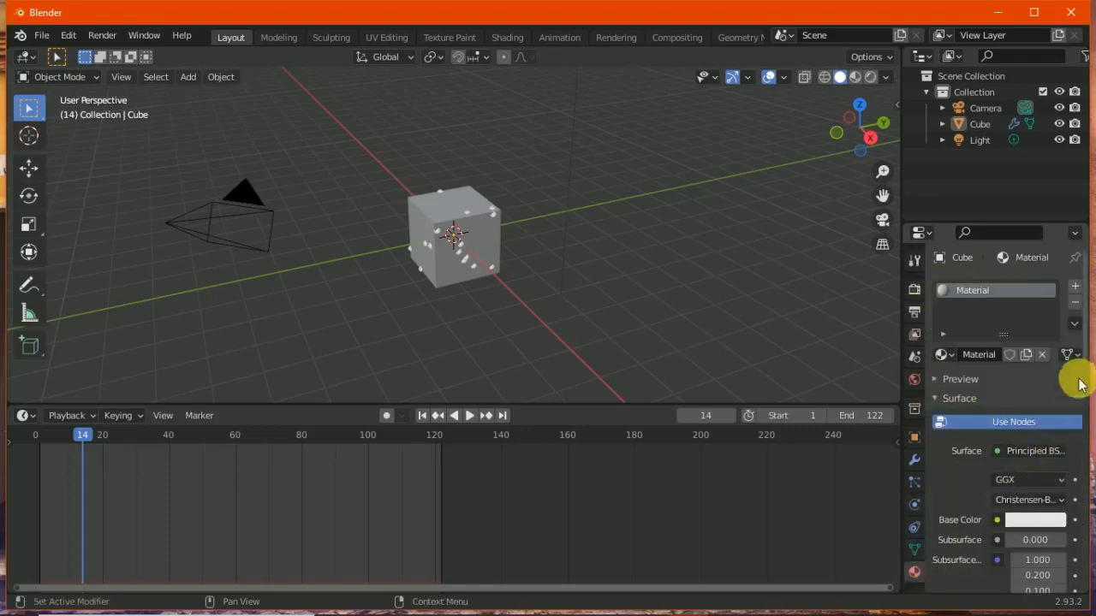
scroll(1080, 368, "down", 5)
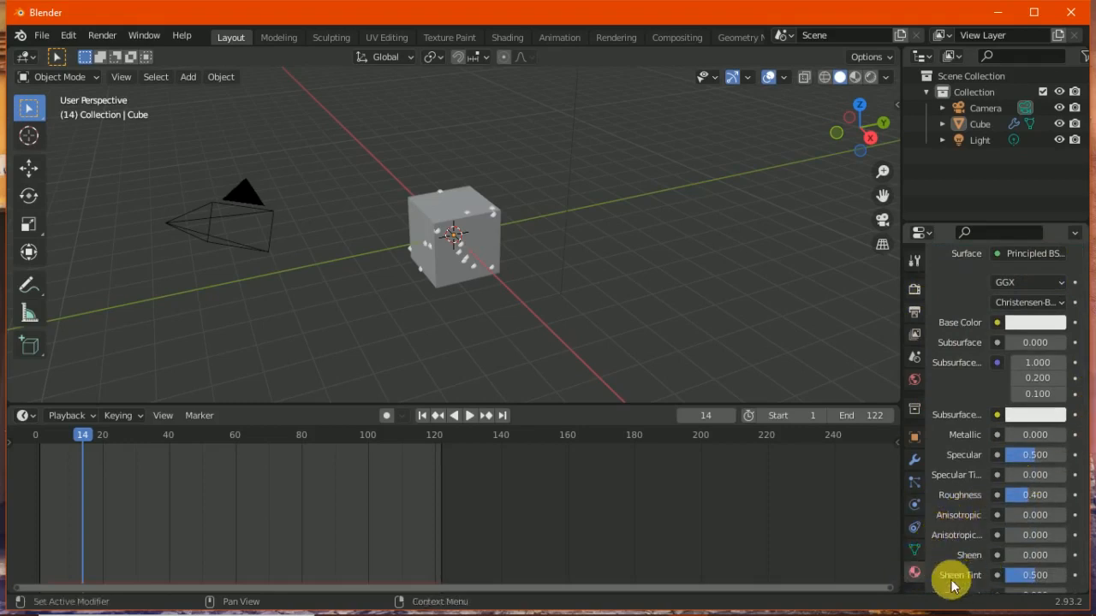
left_click(914, 548)
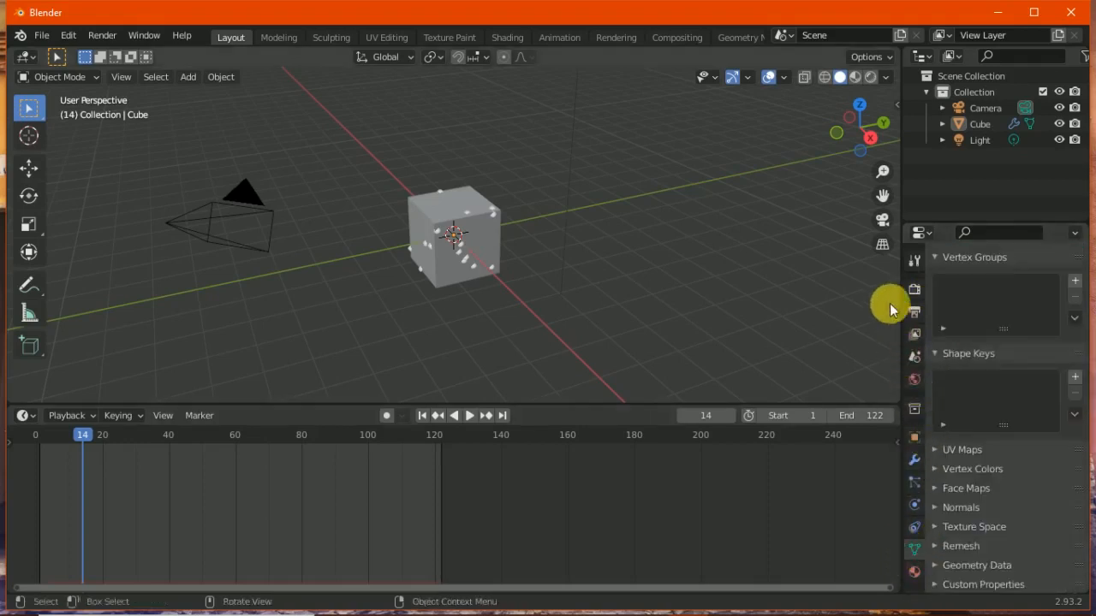
left_click(915, 587)
left_click(914, 572)
left_click(913, 548)
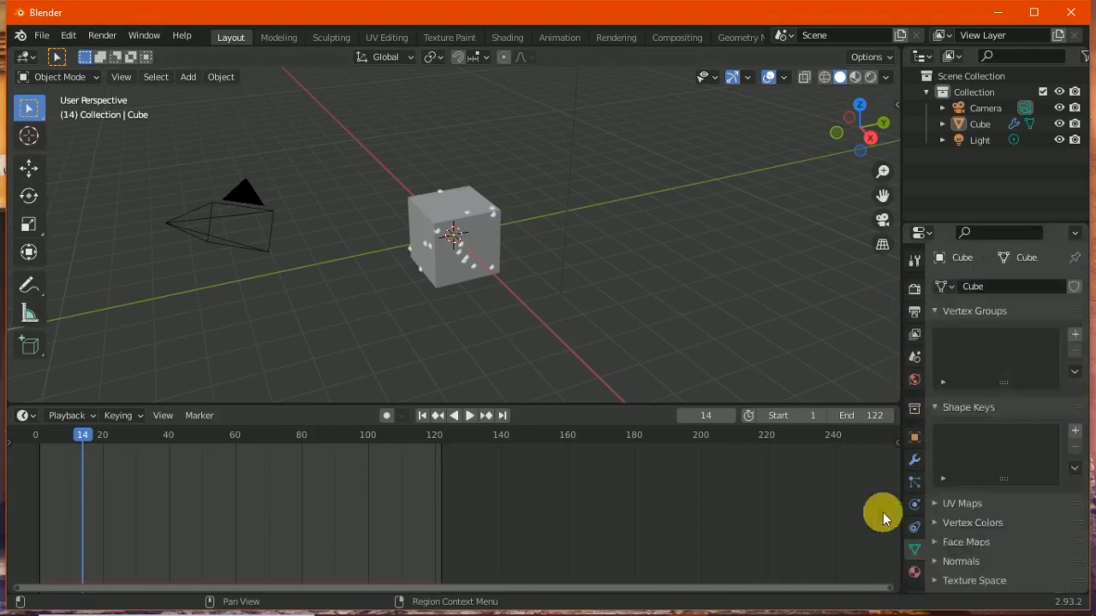
Review the remaining property categories, including the render and scene settings
left_click(914, 505)
left_click(914, 459)
left_click(914, 288)
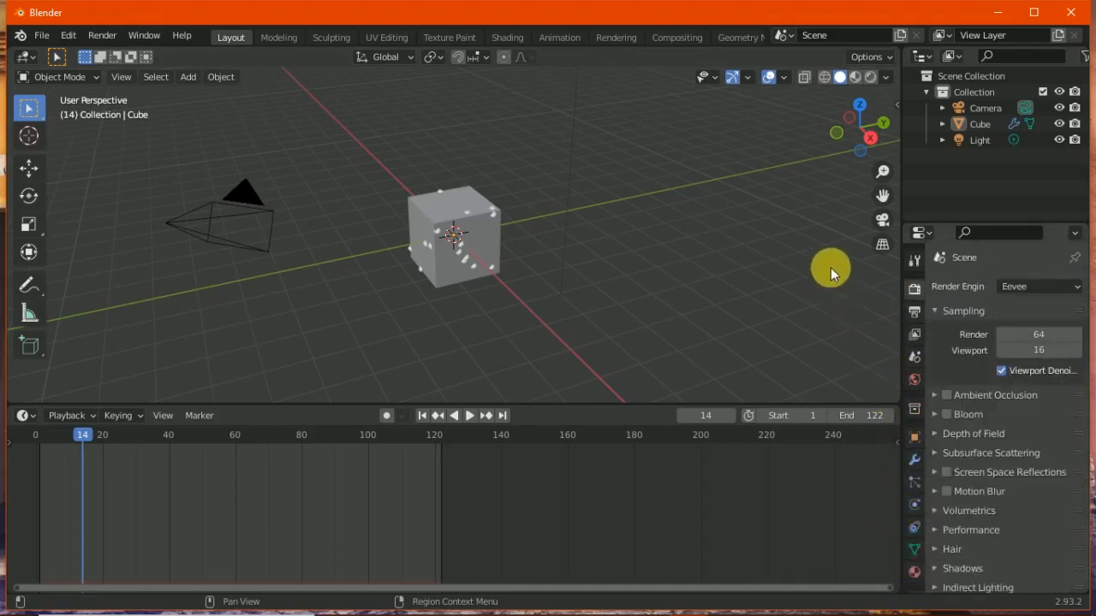
left_click(914, 379)
left_click(915, 408)
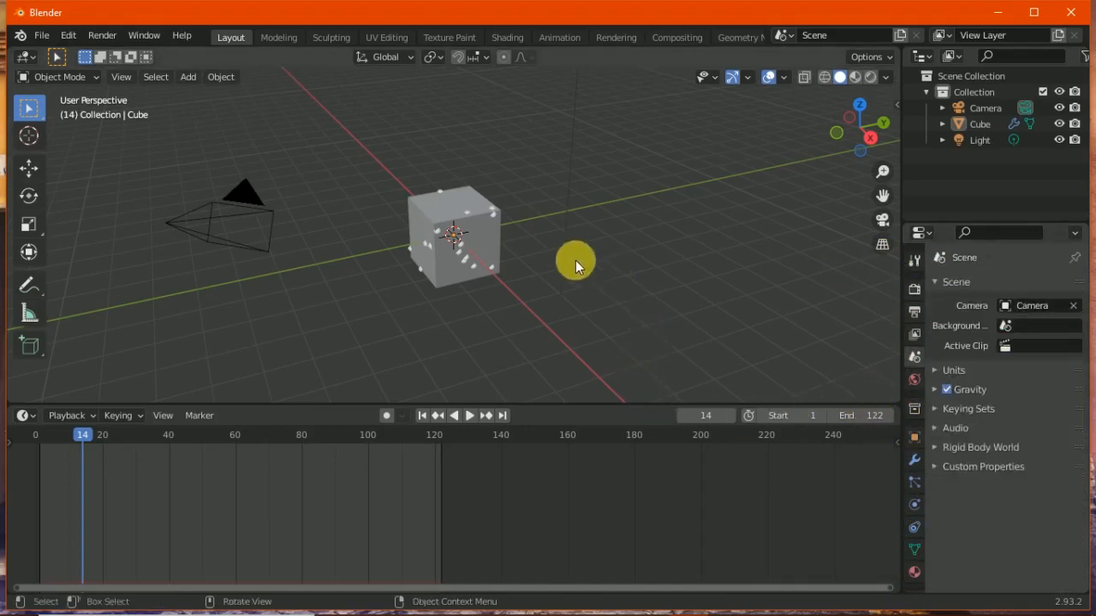
Start a new file from the General template
left_click(195, 252)
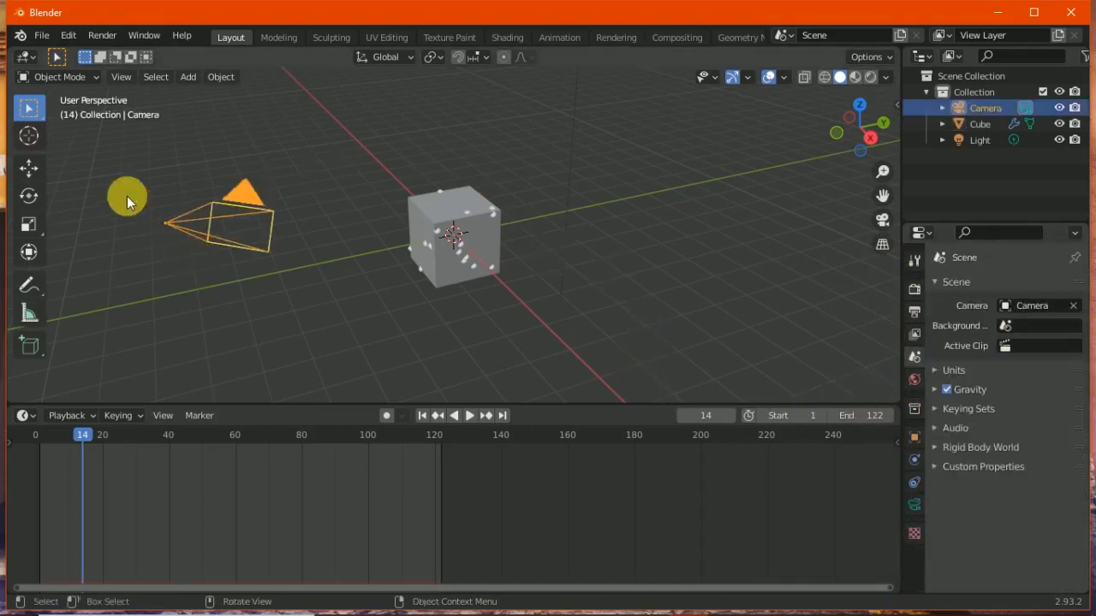
left_click(41, 35)
left_click(44, 39)
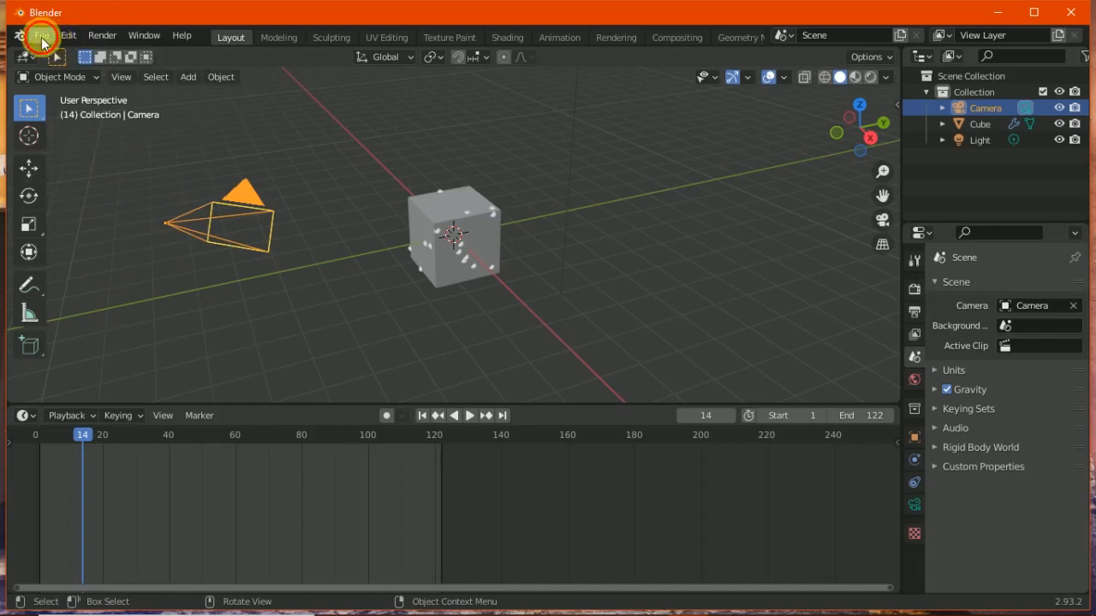
left_click(43, 39)
mouse_move(76, 56)
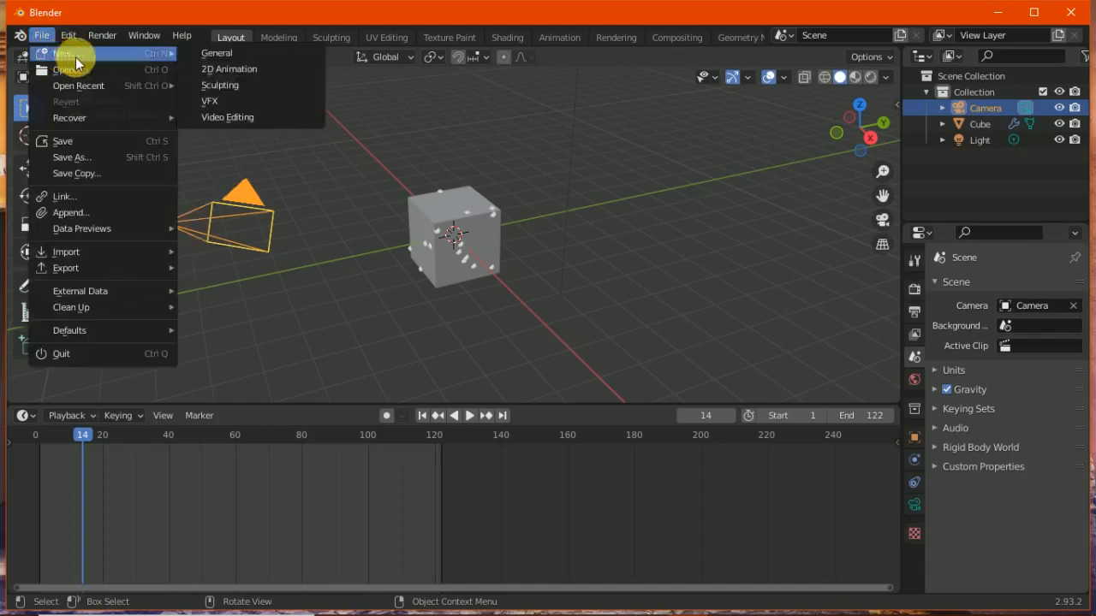
left_click(212, 53)
left_click(584, 350)
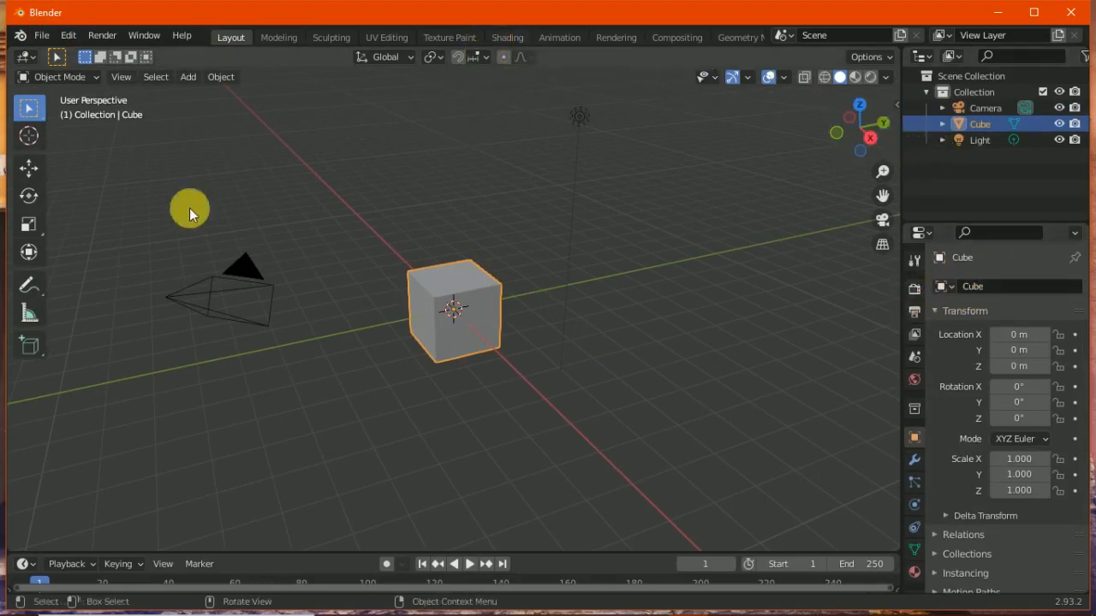
Draw freehand annotation strokes in the viewport beside its header controls, navigation gizmo, toolbar and properties area, and minimize the window
left_click(40, 291)
mouse_move(660, 78)
left_mouse_down()
mouse_move(834, 105)
mouse_move(853, 239)
left_mouse_up()
mouse_move(885, 88)
left_mouse_down()
mouse_move(888, 220)
mouse_move(859, 237)
left_mouse_up()
left_click_drag(851, 289, 879, 507)
mouse_move(137, 100)
left_mouse_down()
mouse_move(159, 101)
mouse_move(93, 364)
left_mouse_up()
left_click_drag(91, 88, 250, 98)
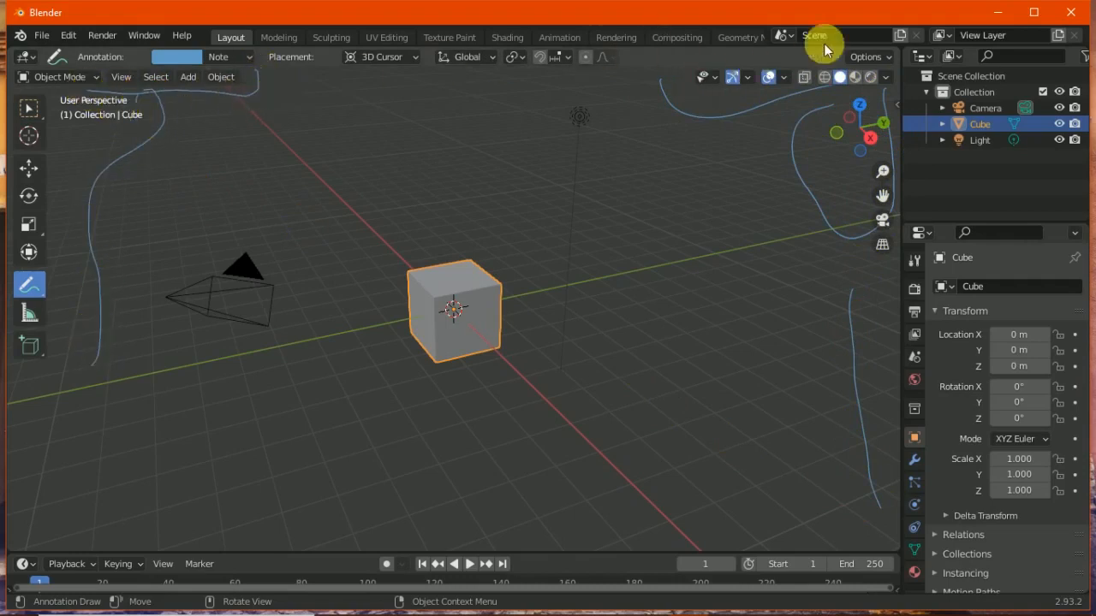
left_click(1001, 15)
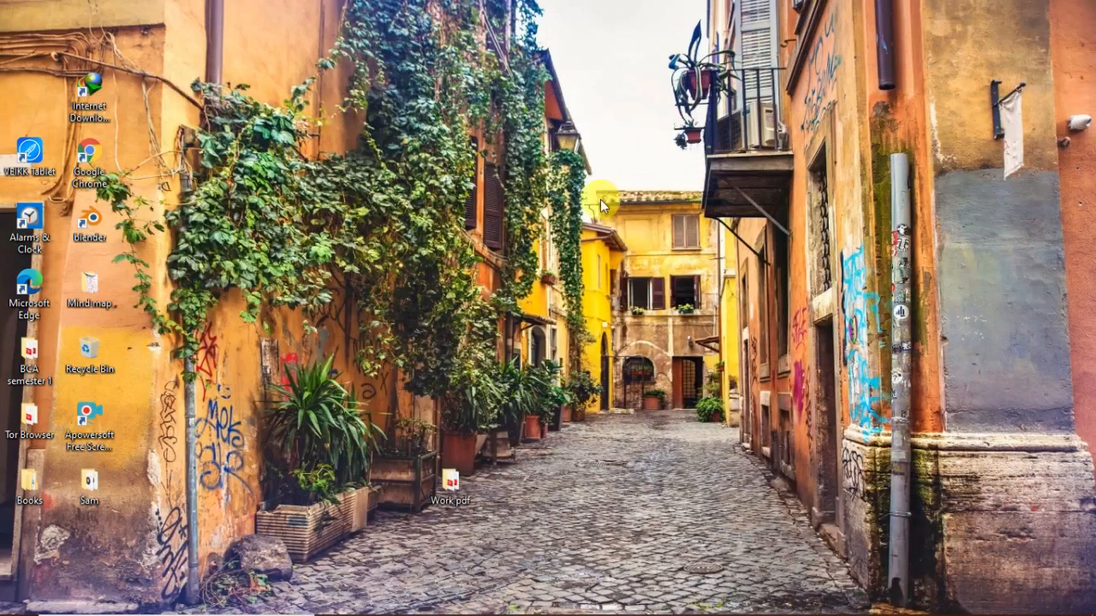
Switch to the Blender guide PDF in Microsoft Edge and go to the chapter 1 contents list
mouse_move(534, 597)
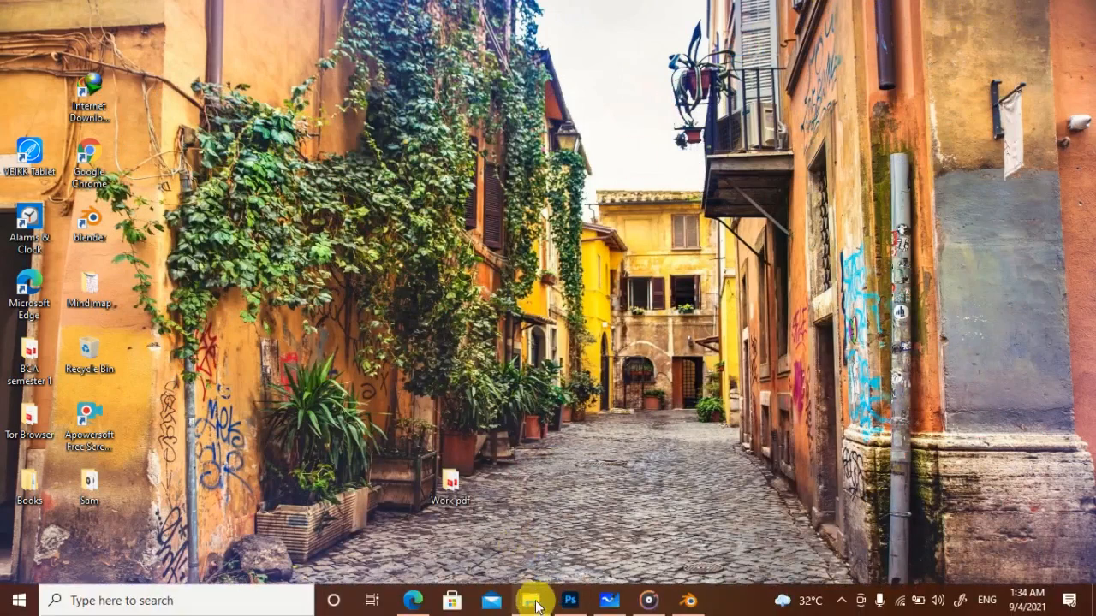
left_click(415, 603)
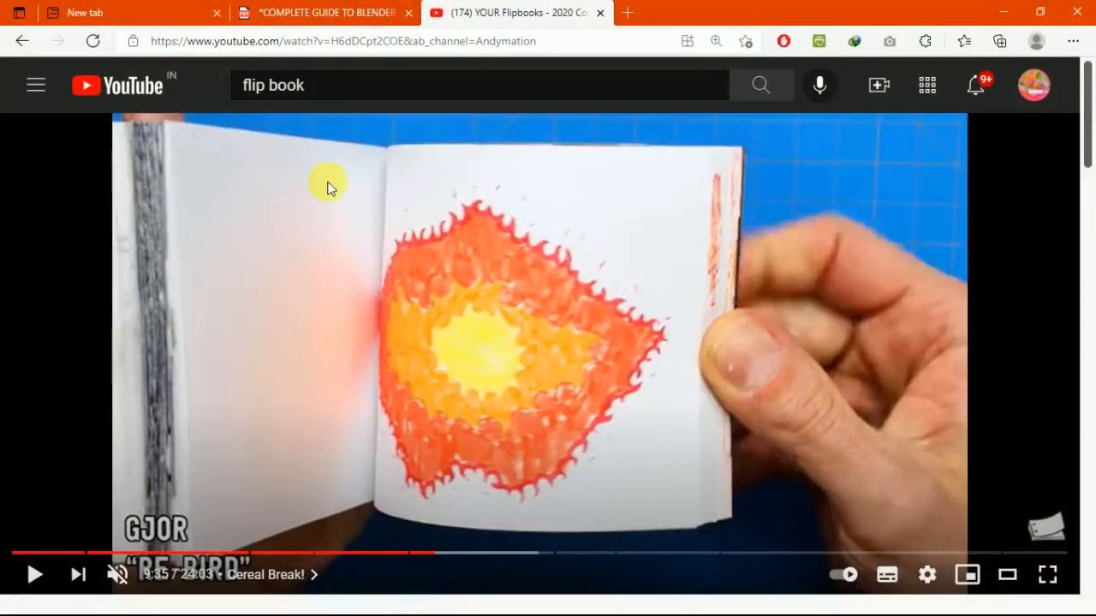
left_click(343, 21)
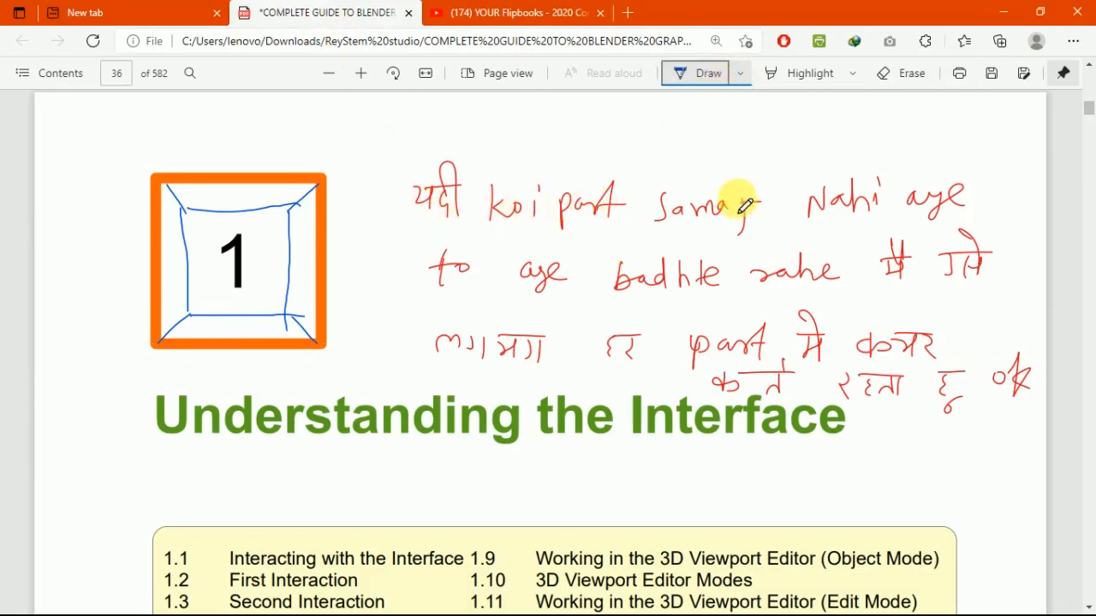
scroll(695, 204, "down", 3)
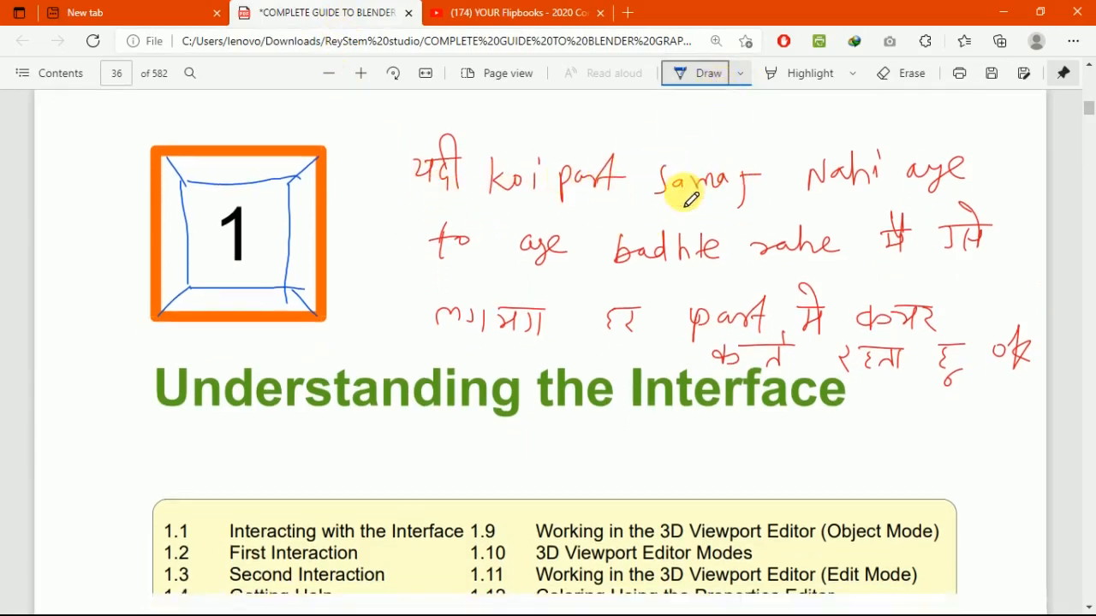
scroll(651, 173, "down", 1)
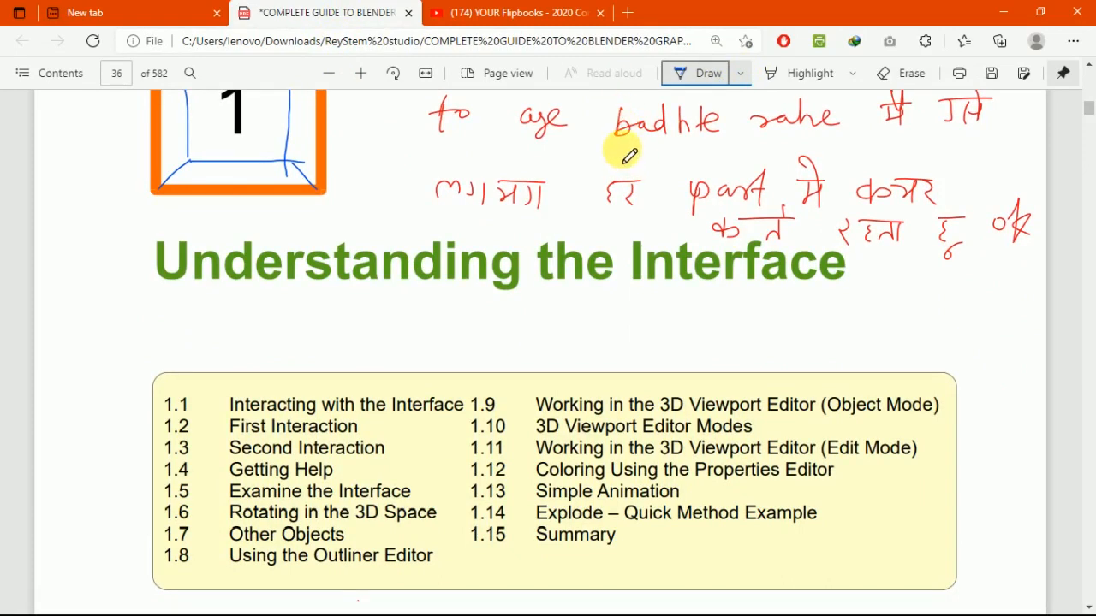
scroll(627, 157, "down", 3)
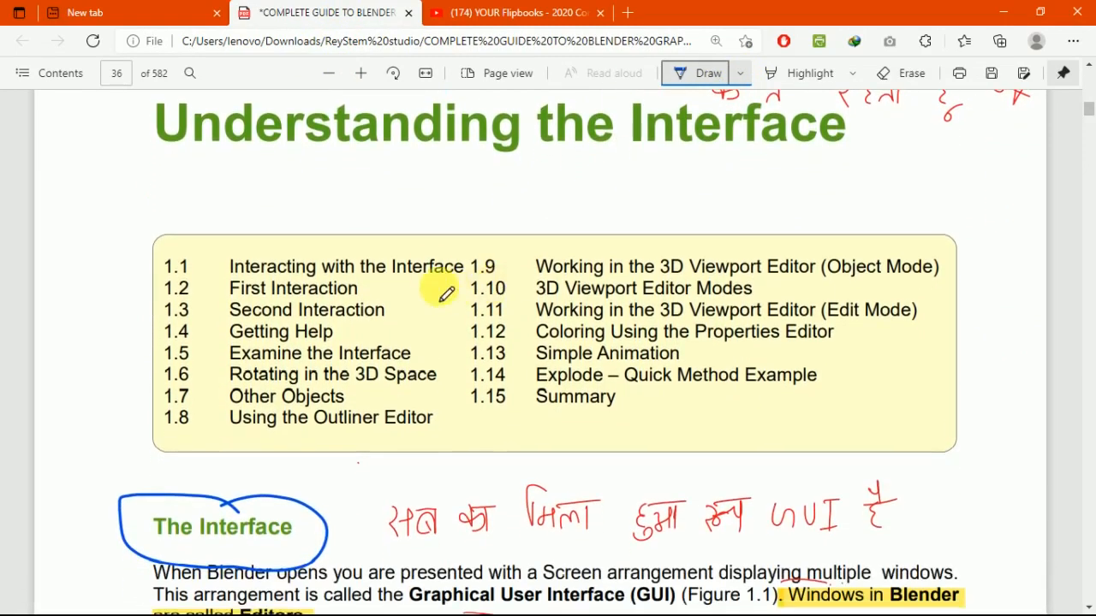
Tick contents entries 1.1 to 1.3 and circle 1.4 Getting Help in freehand ink, and minimize the browser
left_click_drag(425, 266, 470, 215)
left_click_drag(339, 293, 401, 257)
left_click_drag(361, 317, 411, 290)
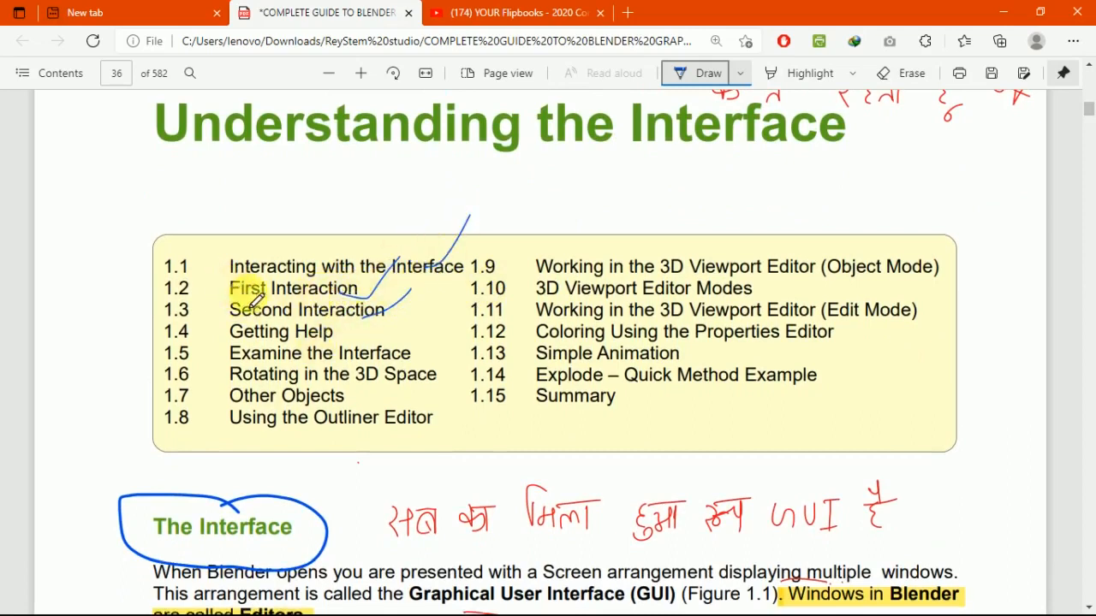
mouse_move(274, 333)
left_mouse_down()
mouse_move(252, 340)
mouse_move(300, 330)
mouse_move(231, 335)
left_mouse_up()
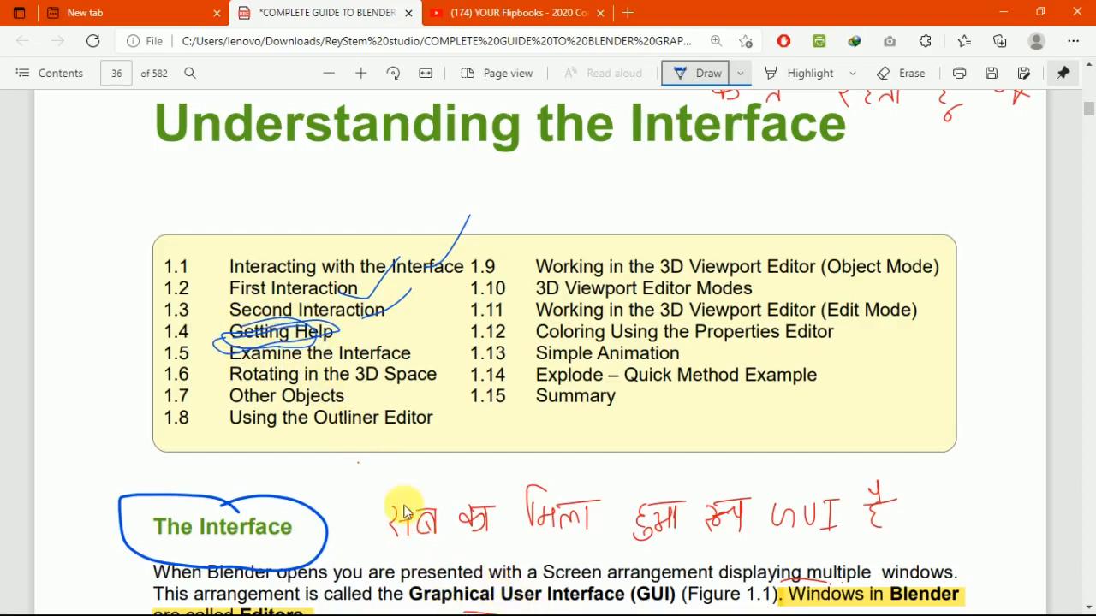
left_click(1003, 12)
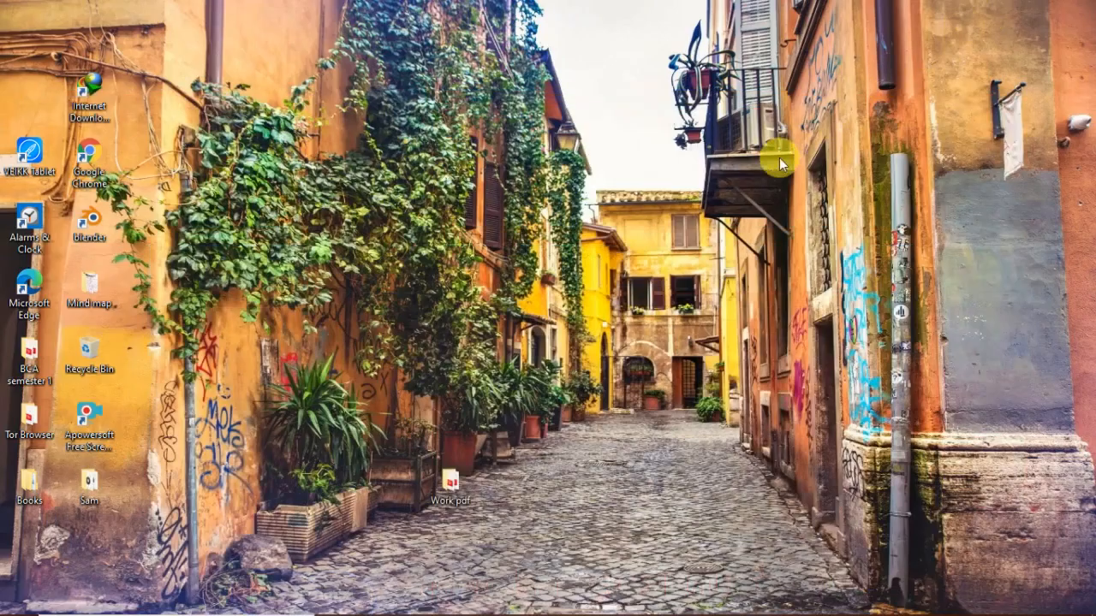
Switch to Blender and open its online Manual, Tutorials and Python API Reference, closing the web pages to return
left_click(688, 600)
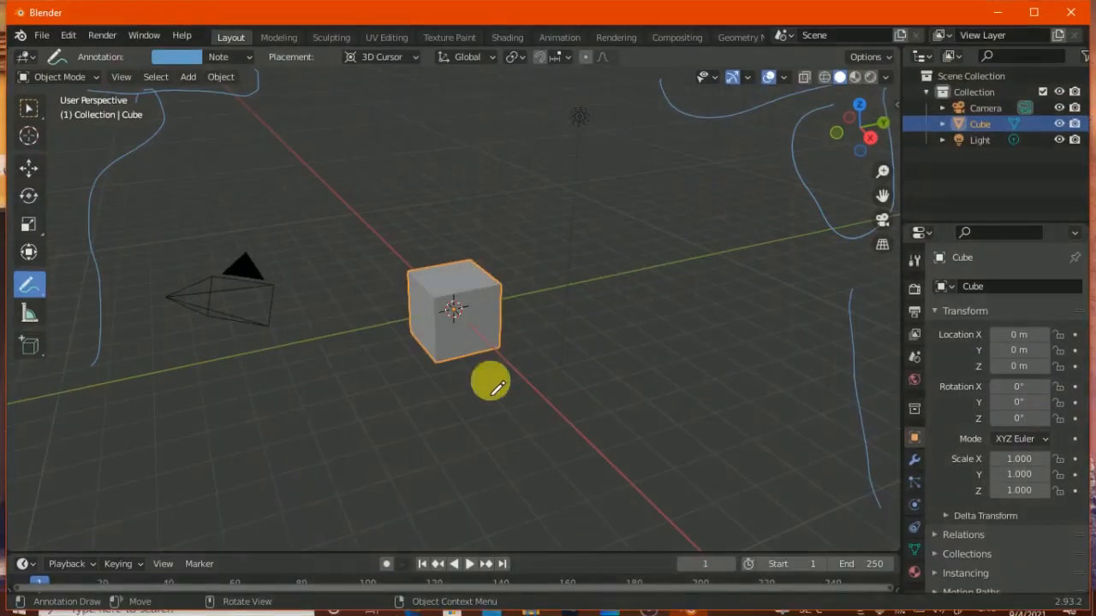
left_click(183, 38)
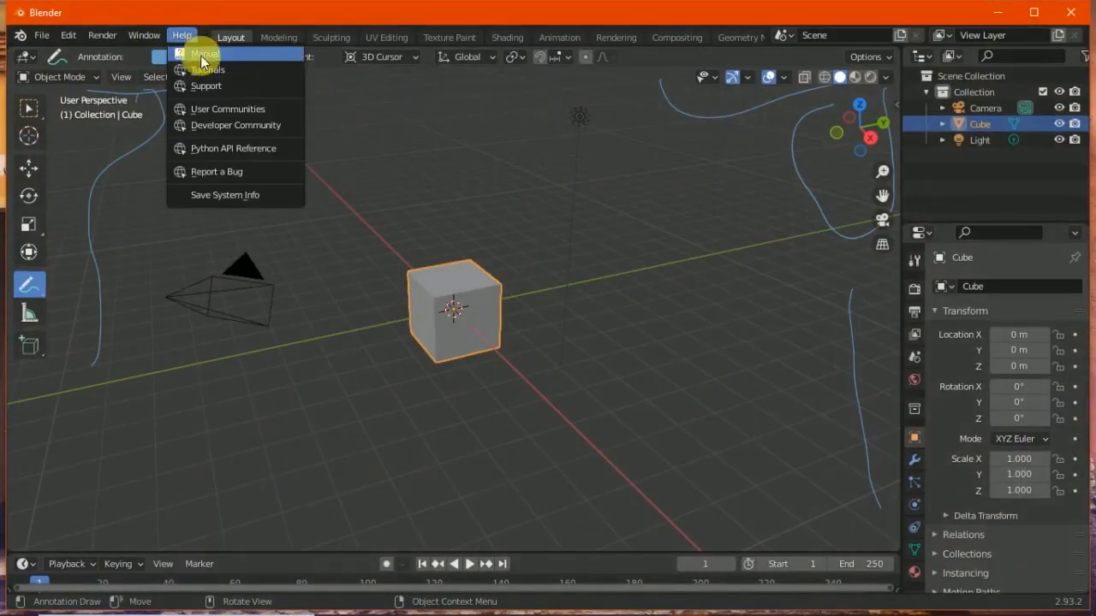
left_click(200, 56)
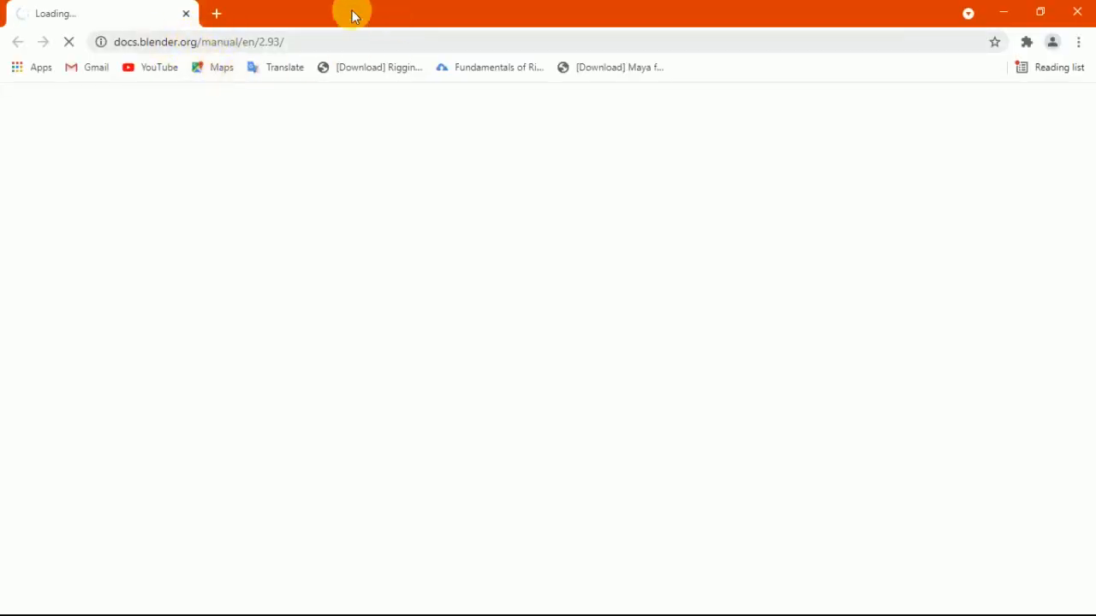
left_click(186, 16)
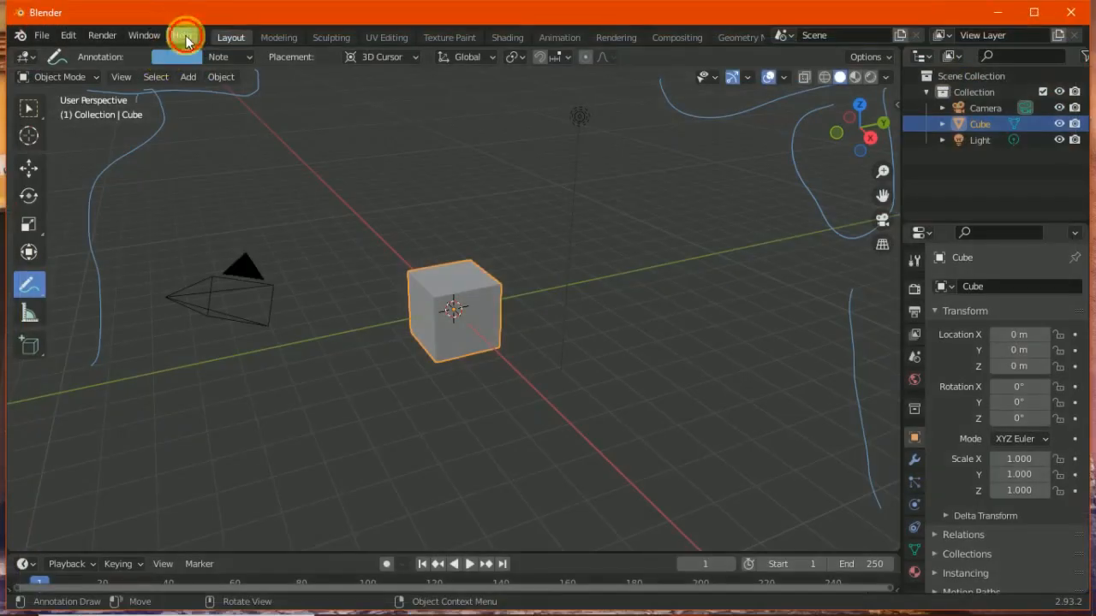
left_click(183, 34)
left_click(212, 66)
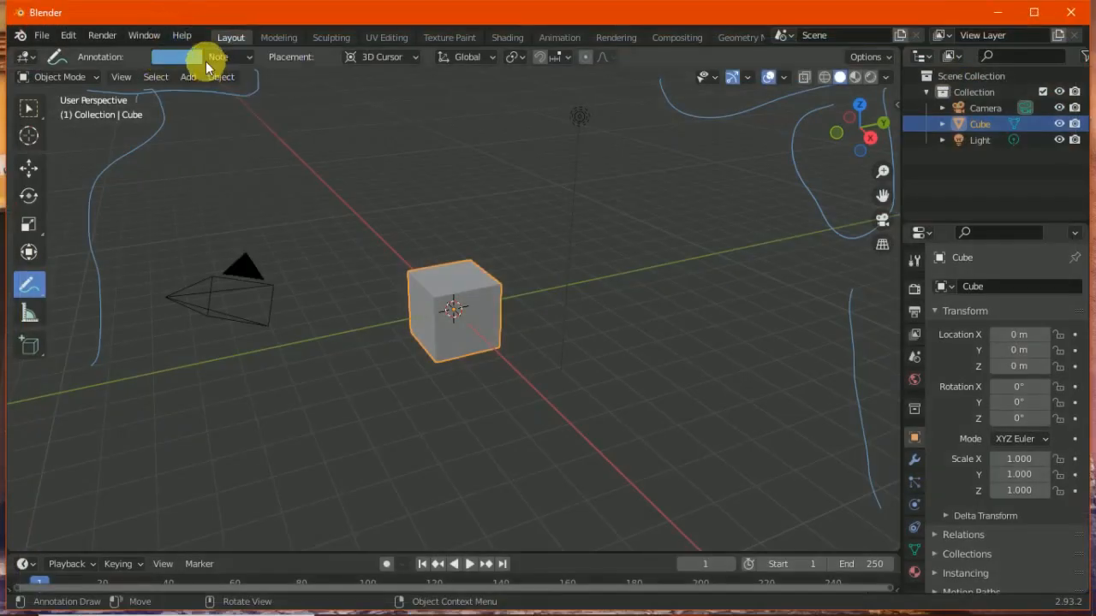
left_click(186, 15)
left_click(190, 34)
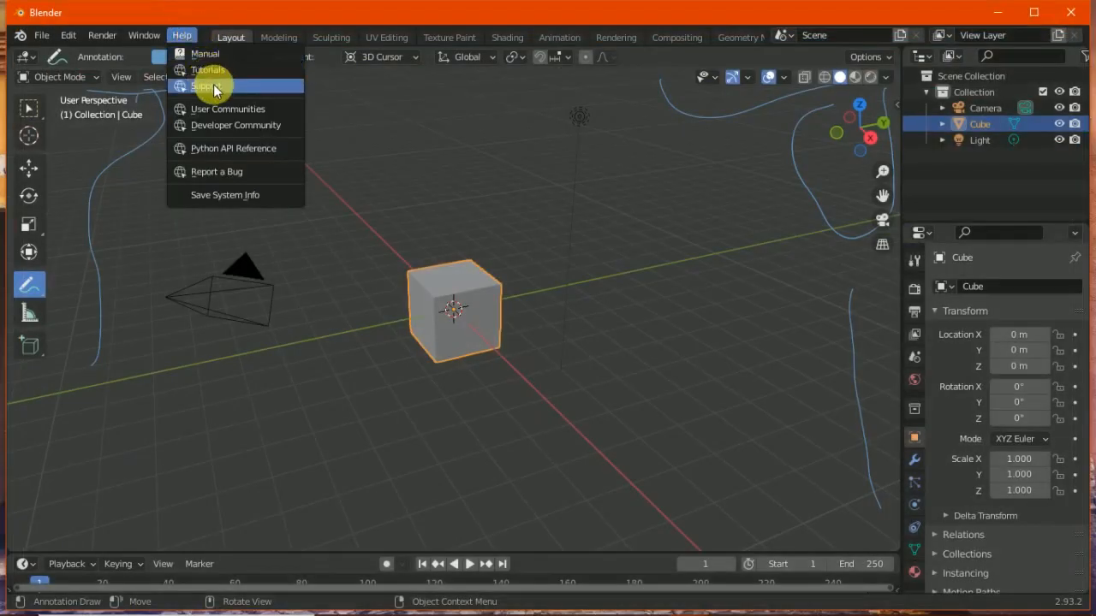
left_click(225, 152)
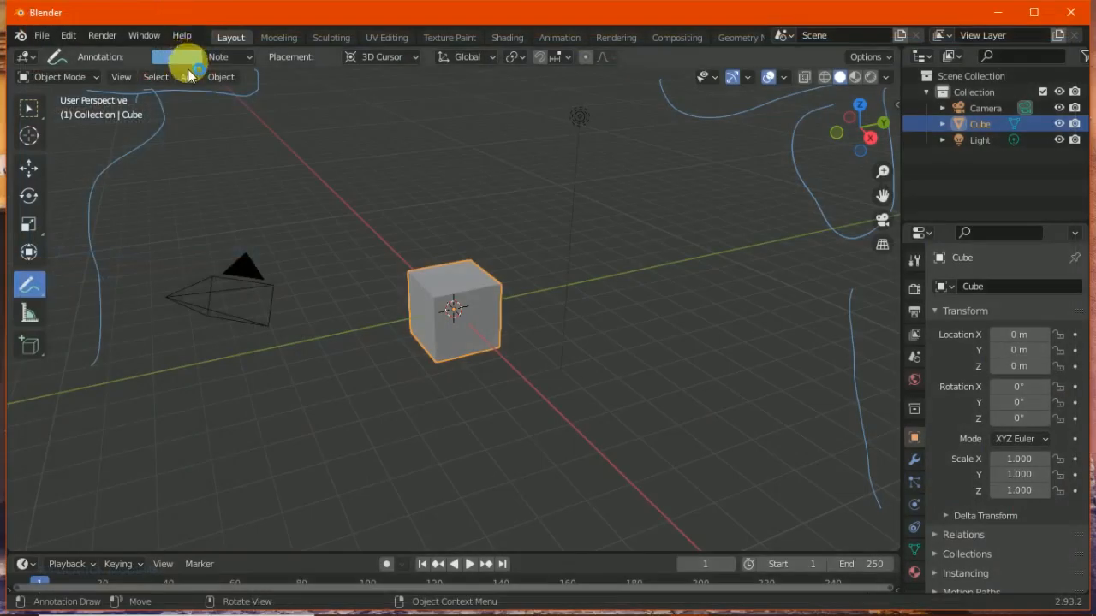
Review the available Help, Window, Render, Edit and File commands
left_click(181, 35)
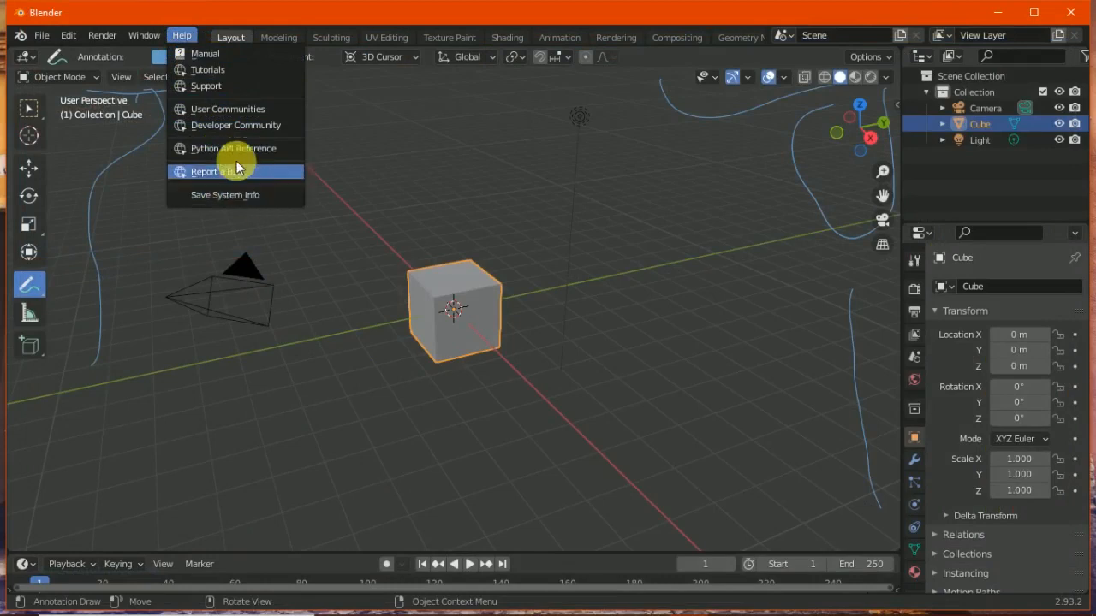
left_click(146, 35)
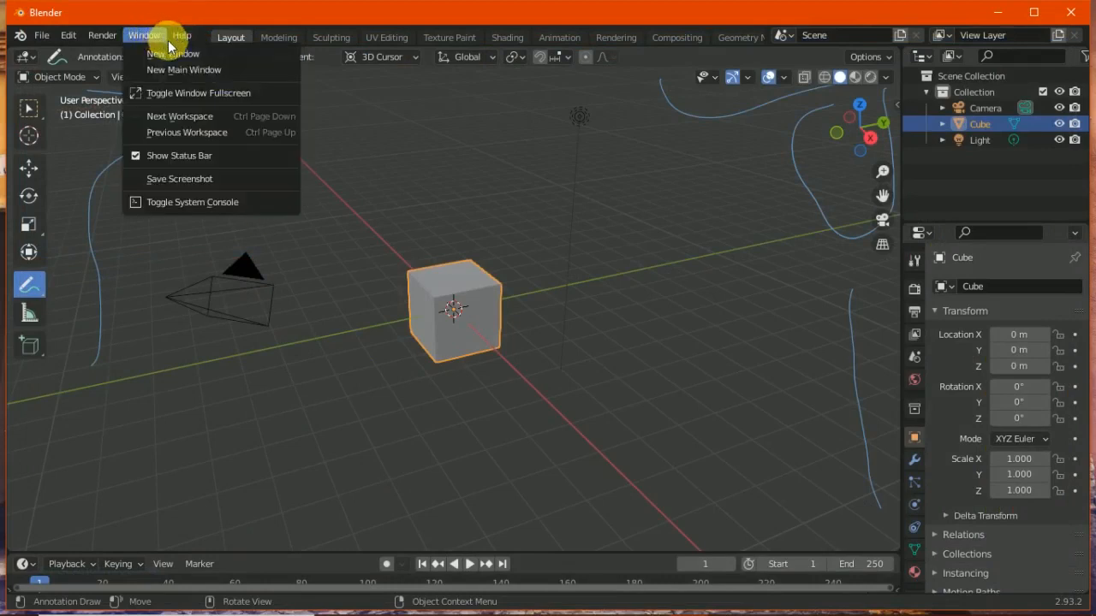
left_click(155, 36)
left_click(152, 39)
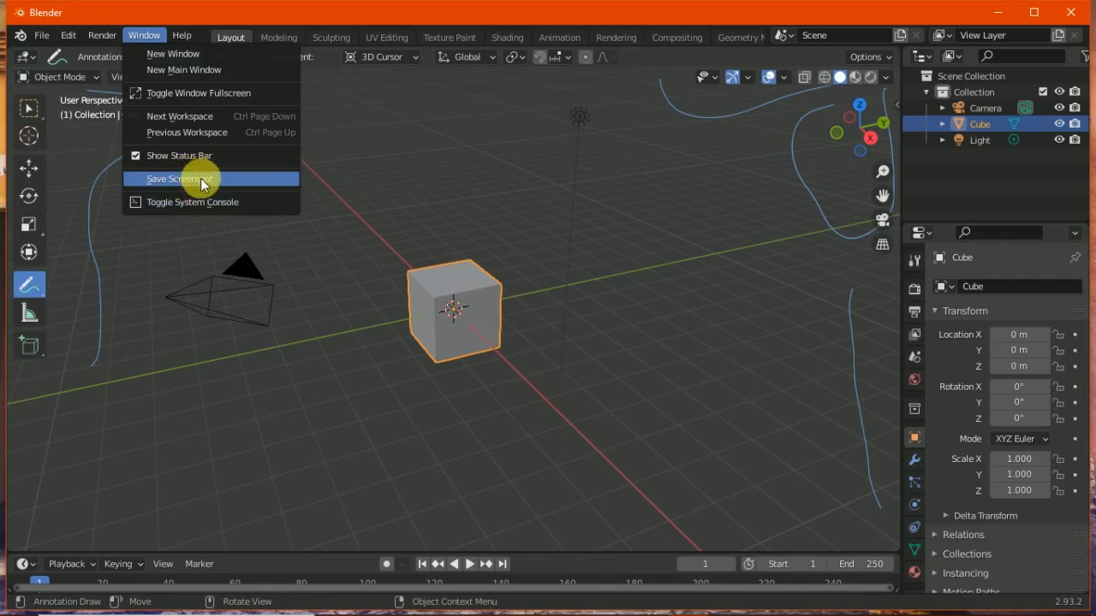
left_click(104, 37)
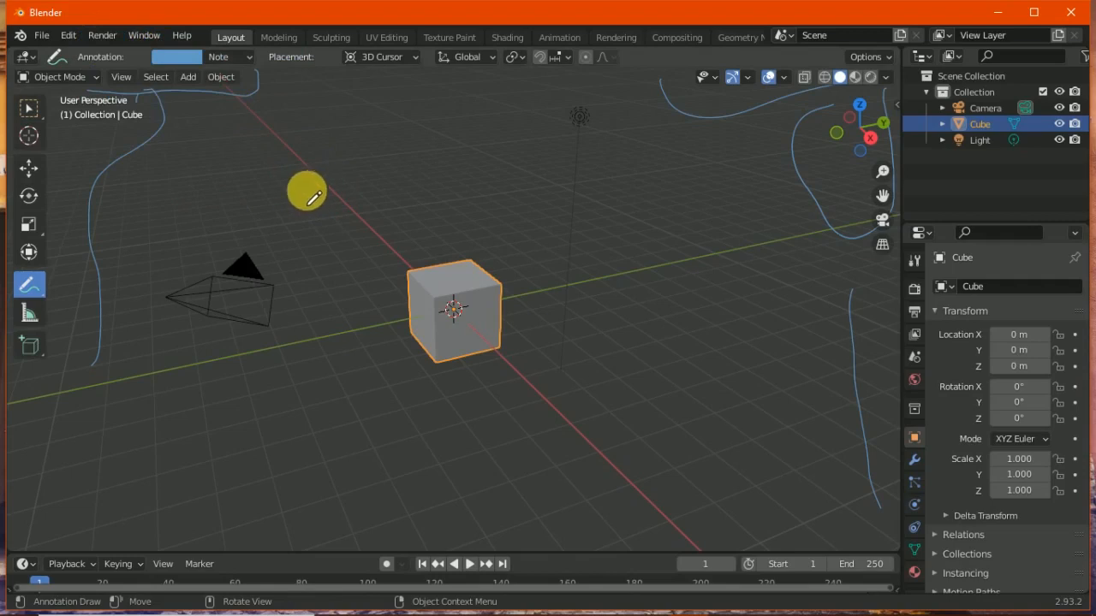
left_click(73, 36)
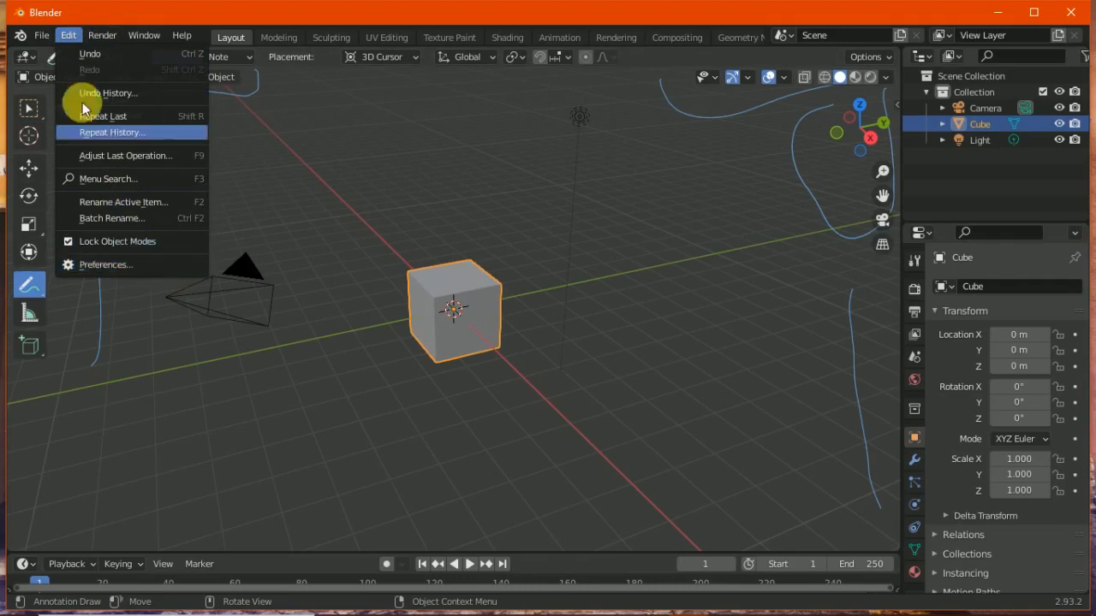
left_click(49, 40)
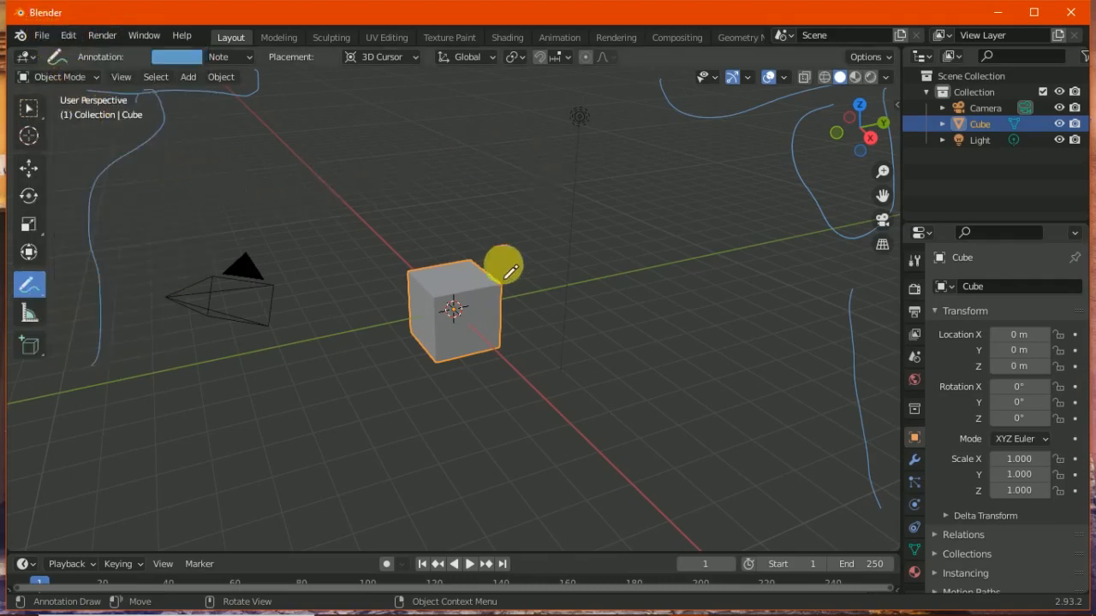
Switch back to the PDF guide in Microsoft Edge and circle contents entry 1.5 Examine the Interface in freehand ink
left_click(997, 12)
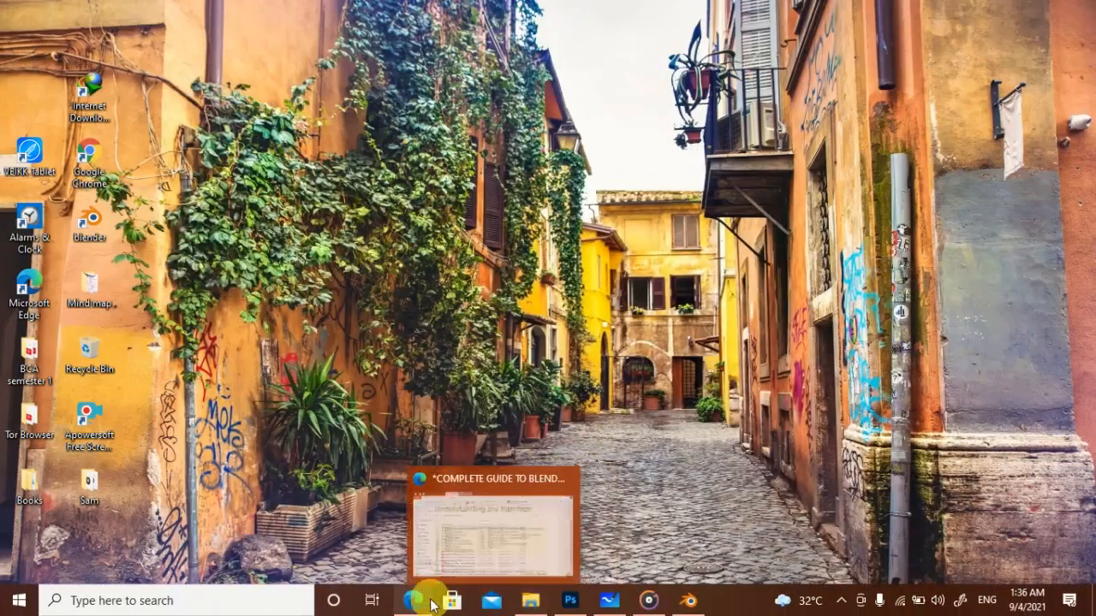
left_click(416, 597)
left_click_drag(287, 342, 366, 339)
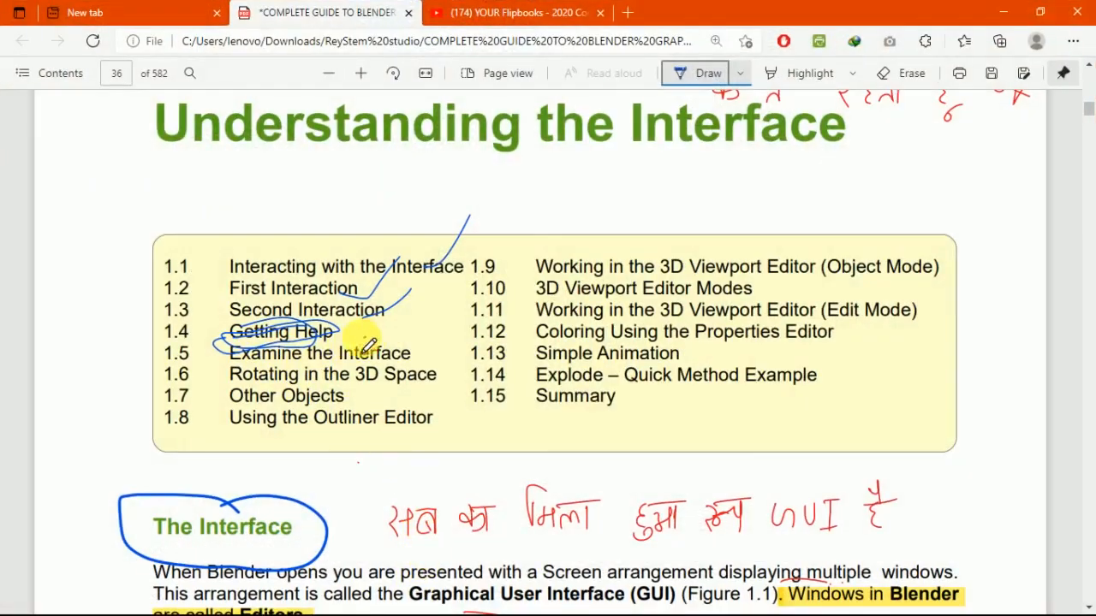
mouse_move(298, 367)
left_mouse_down()
mouse_move(417, 352)
mouse_move(337, 340)
left_mouse_up()
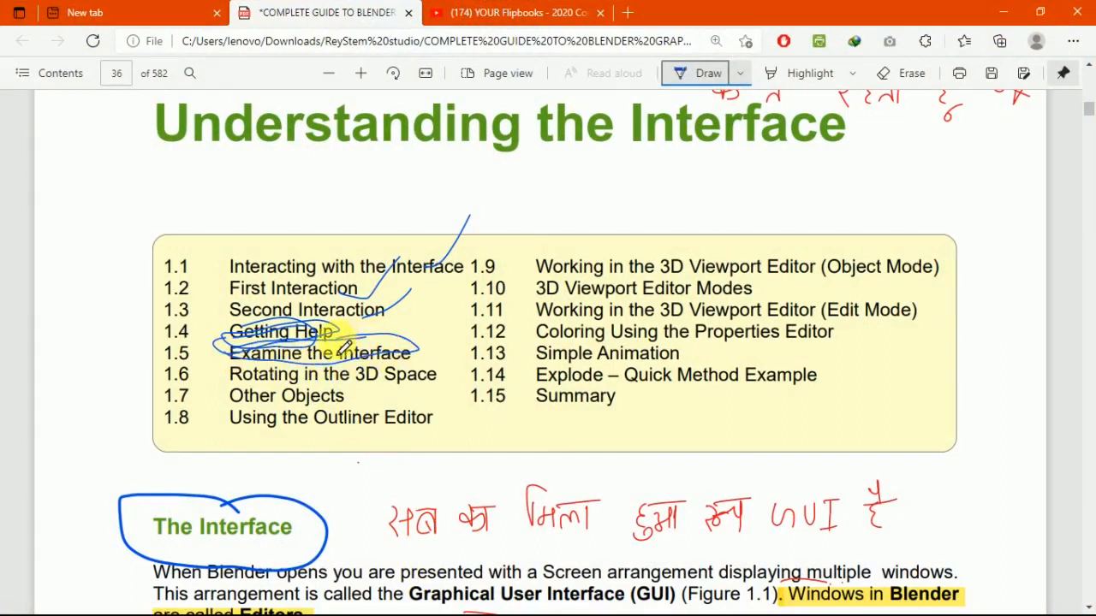
Sketch a freehand diagram of a window divided into several editor areas over the chapter title and contents box
mouse_move(535, 165)
left_mouse_down()
mouse_move(572, 291)
mouse_move(707, 183)
mouse_move(577, 294)
mouse_move(564, 185)
mouse_move(607, 123)
mouse_move(567, 245)
mouse_move(663, 199)
mouse_move(582, 296)
left_mouse_up()
mouse_move(693, 230)
left_mouse_down()
mouse_move(685, 149)
mouse_move(725, 201)
left_mouse_up()
mouse_move(659, 165)
left_mouse_down()
mouse_move(684, 142)
mouse_move(668, 165)
left_mouse_up()
left_click_drag(578, 179, 525, 142)
mouse_move(543, 179)
left_mouse_down()
mouse_move(607, 128)
mouse_move(532, 185)
left_mouse_up()
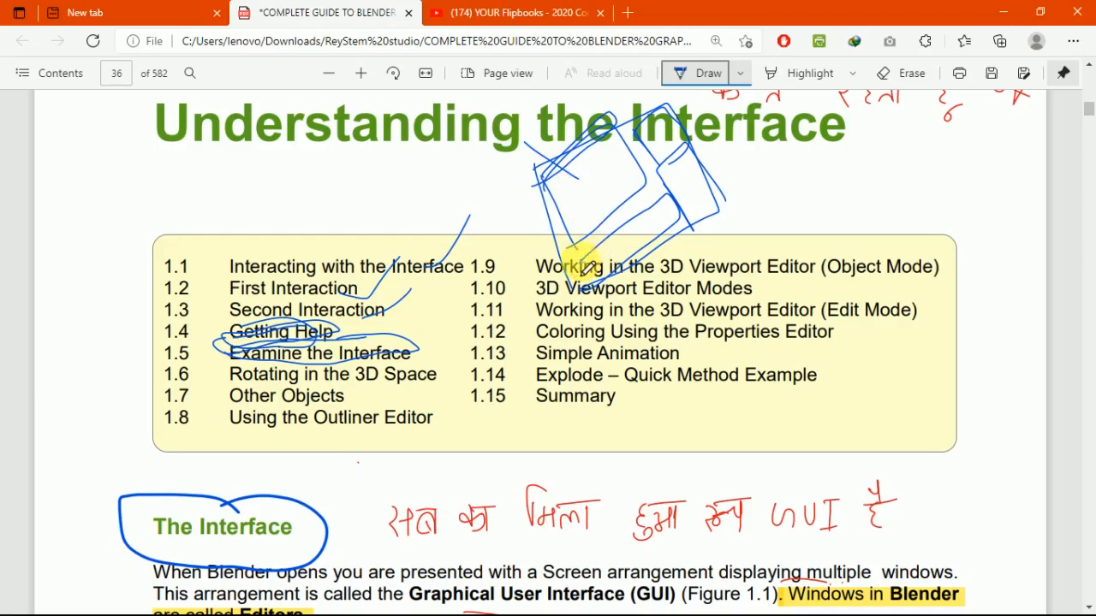
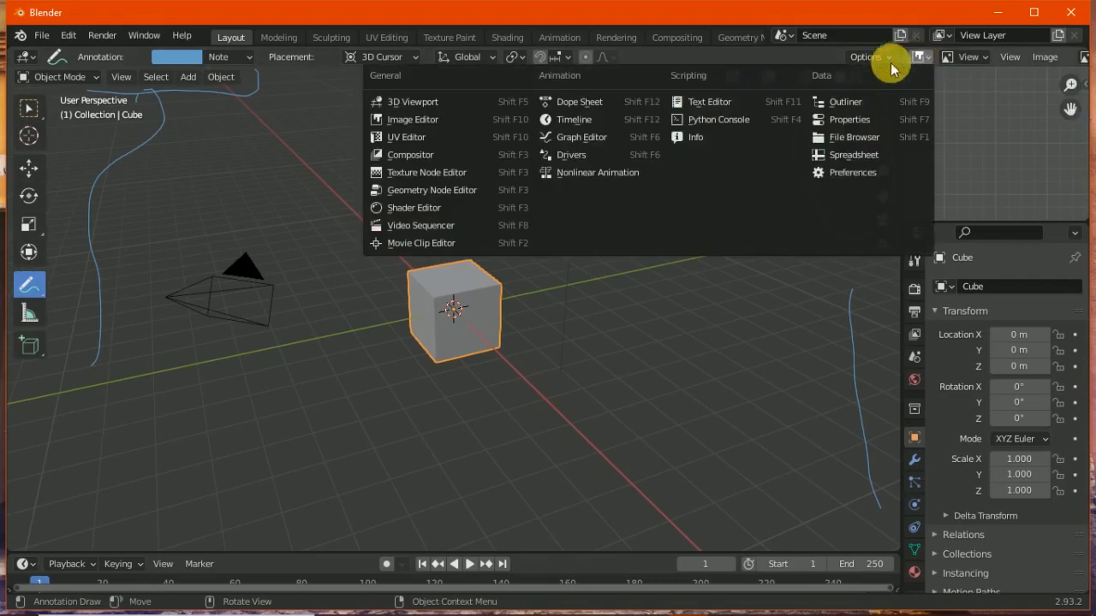
Change the area above the Properties editor to a 3D Viewport, an Info editor and finally the Outliner
left_click(479, 99)
left_click(918, 57)
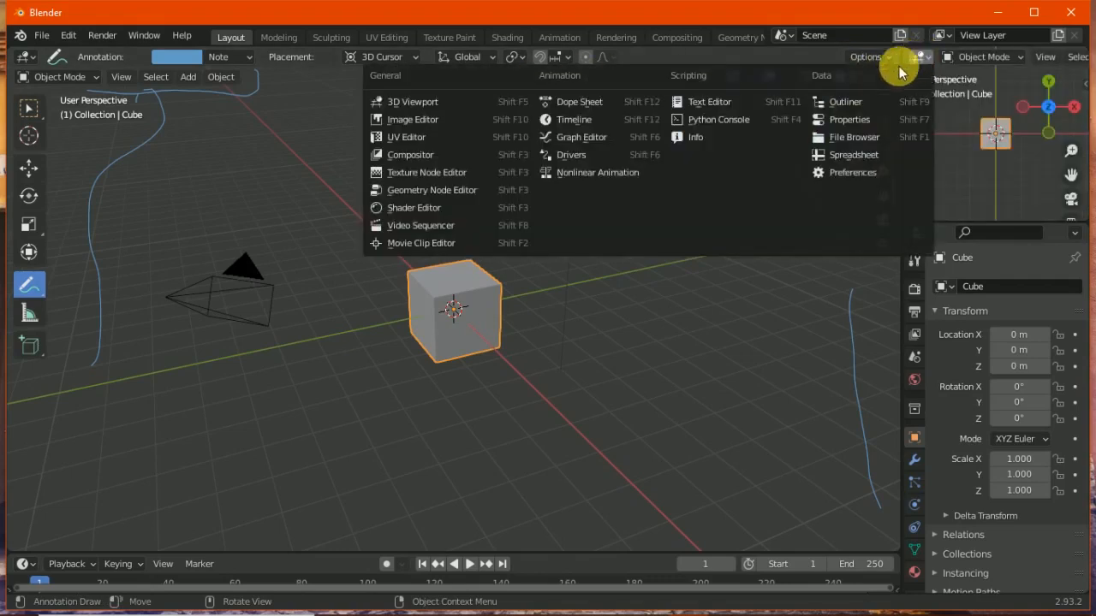
left_click(764, 144)
left_click(917, 56)
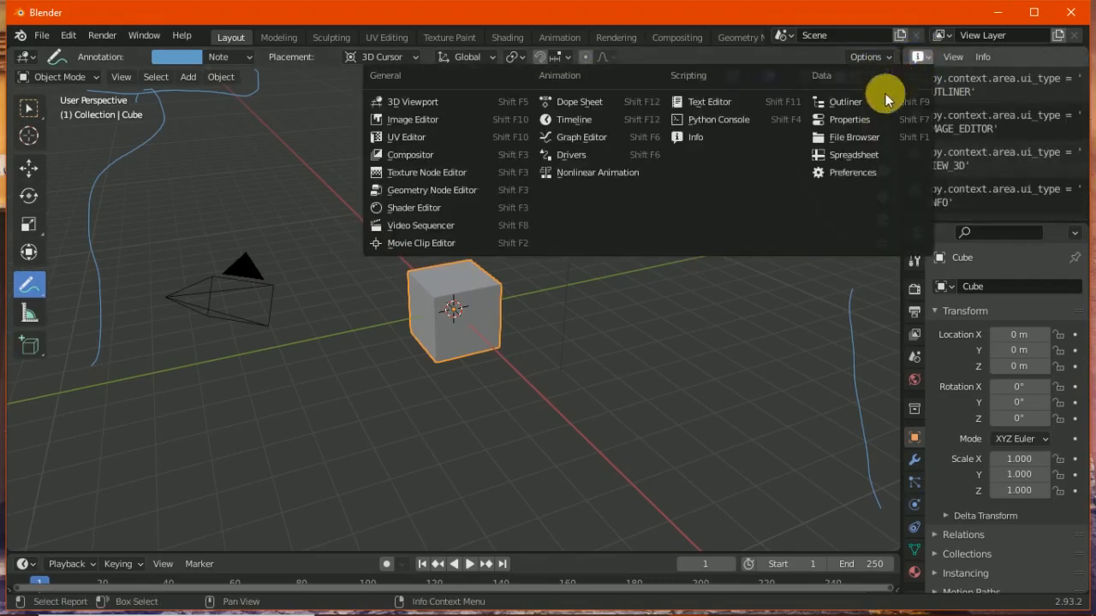
left_click(856, 77)
Change the Properties area to an Outliner and a File Browser, restore Properties, and view the Timeline area's editor types
left_click(918, 236)
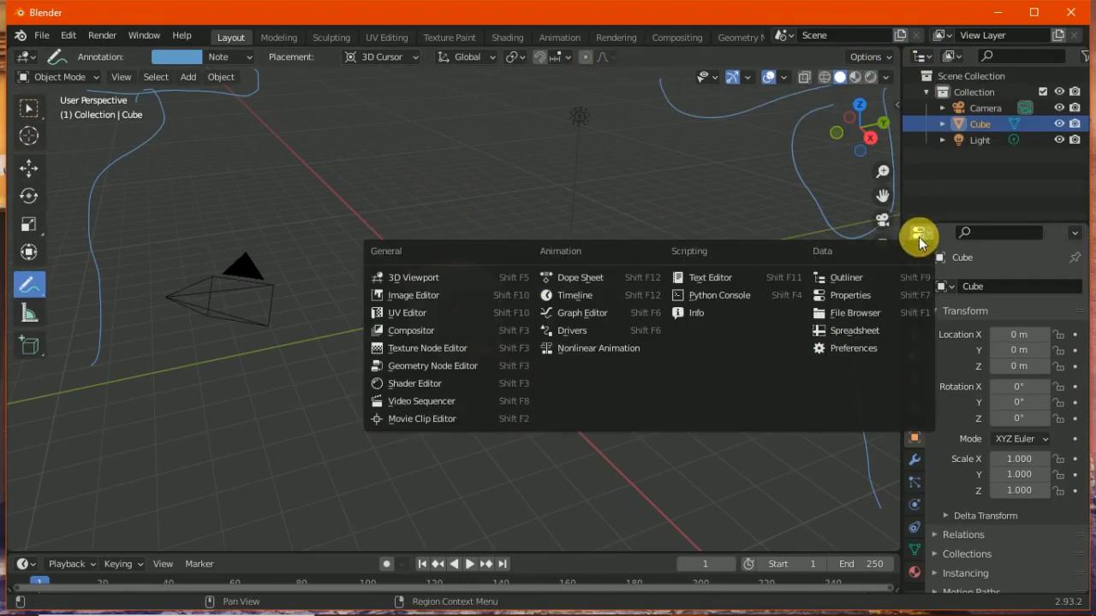
left_click(856, 277)
left_click(916, 236)
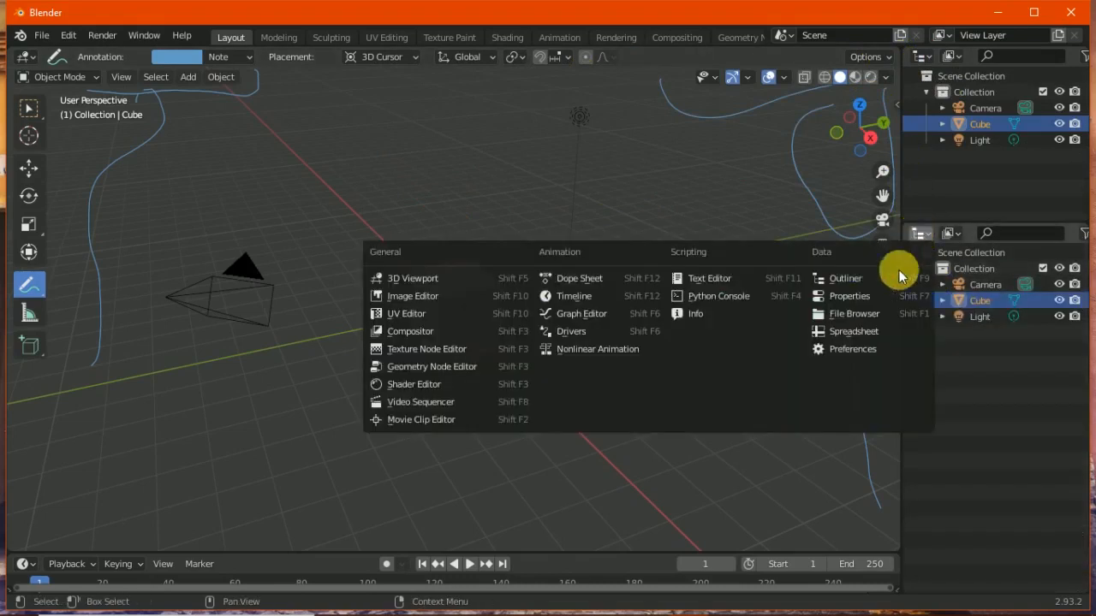
left_click(854, 313)
left_click(919, 233)
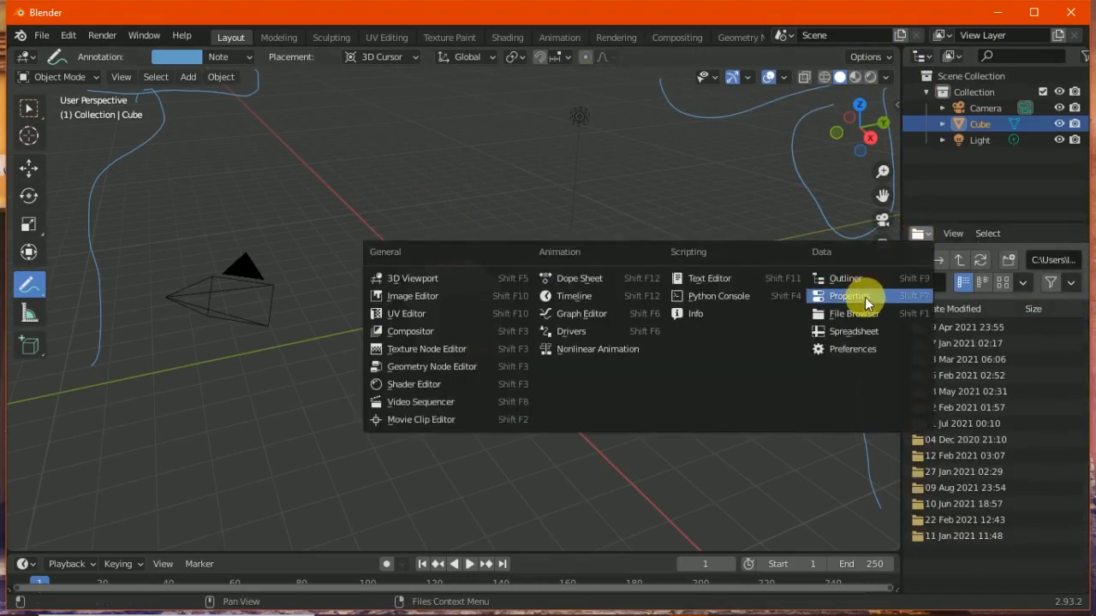
left_click(852, 296)
left_click(26, 564)
key("Escape")
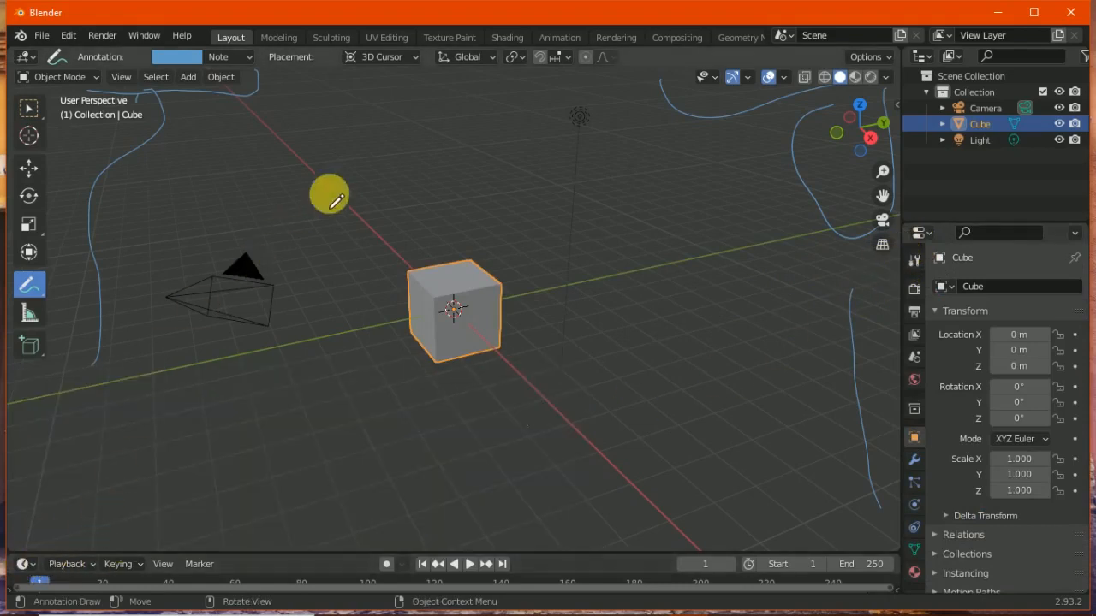
left_click(997, 12)
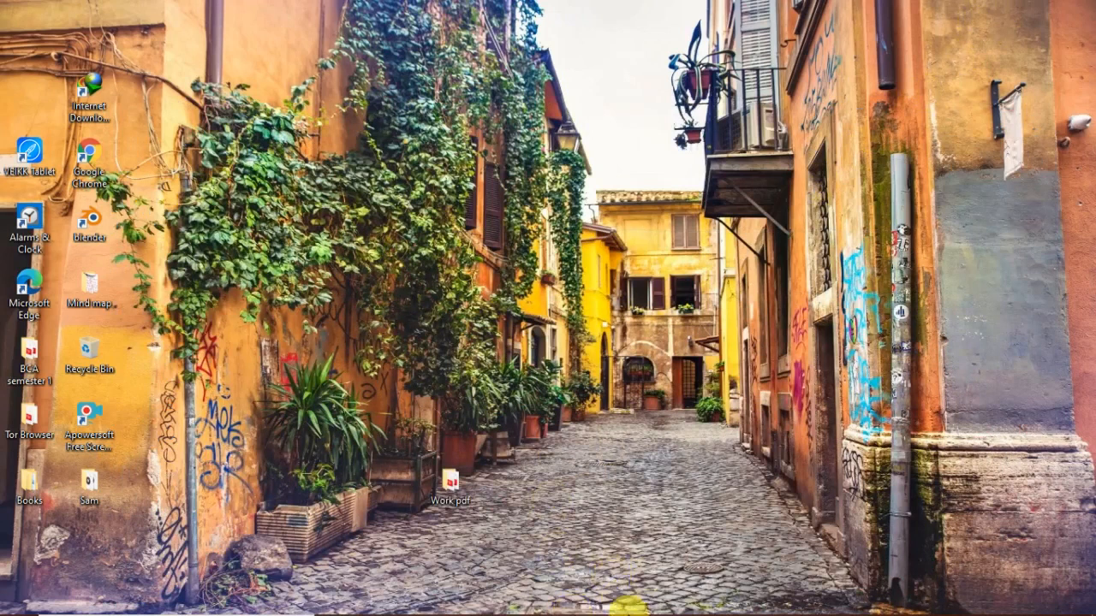
left_click(681, 604)
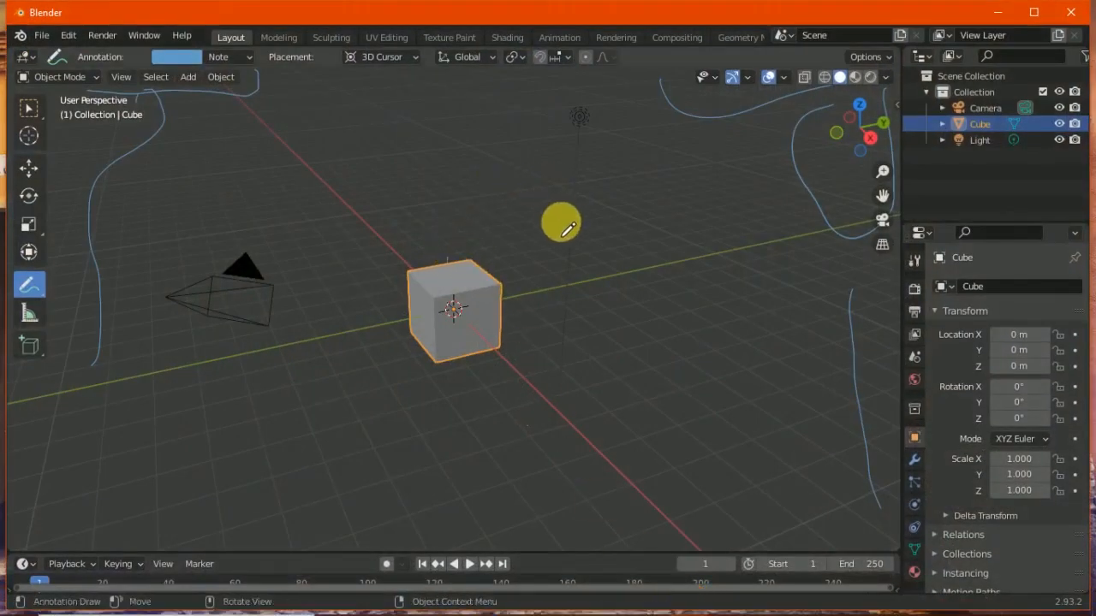
Start a new file without saving the changes to the current one, and deselect the default cube
left_click(41, 36)
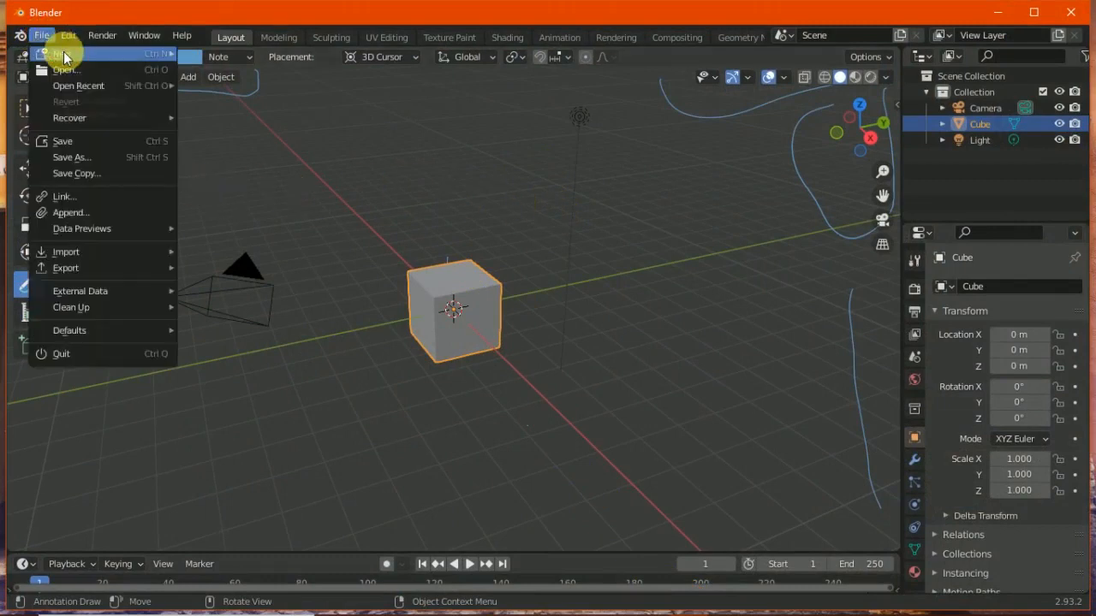
mouse_move(60, 48)
left_click(235, 50)
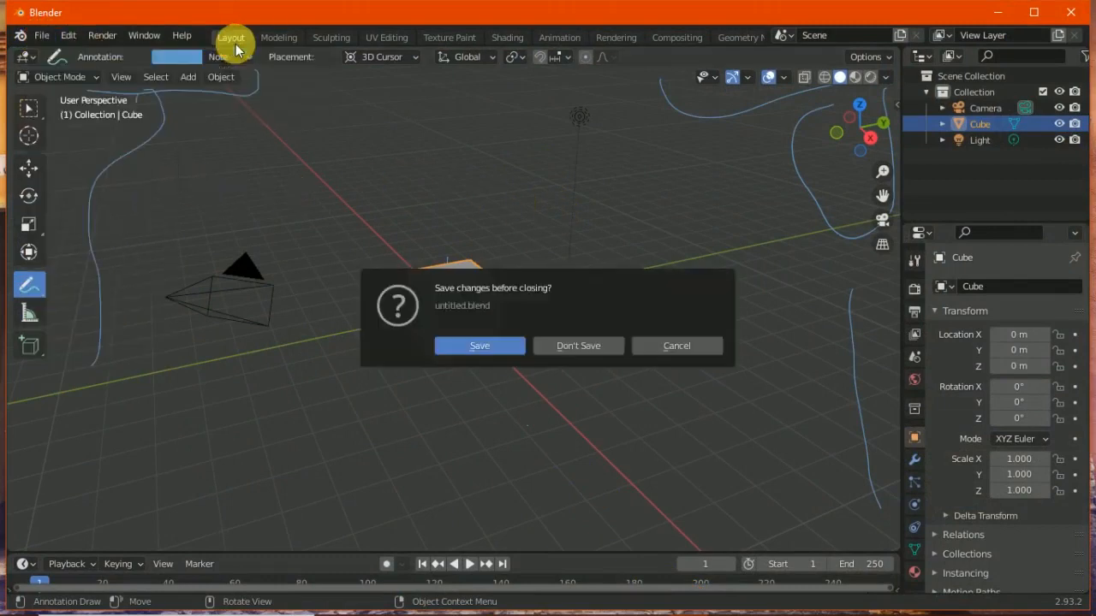
left_click(590, 347)
left_click(369, 264)
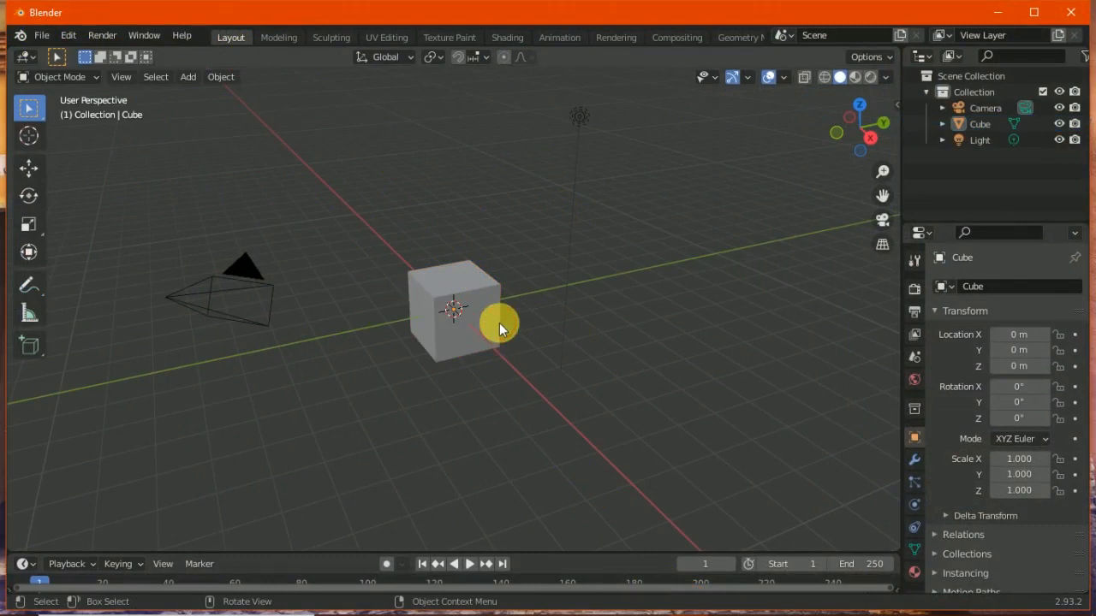
Select the cube and rotate it freely to about 762° in X, -26.7° in Y and 15.5° in Z
left_click(494, 323)
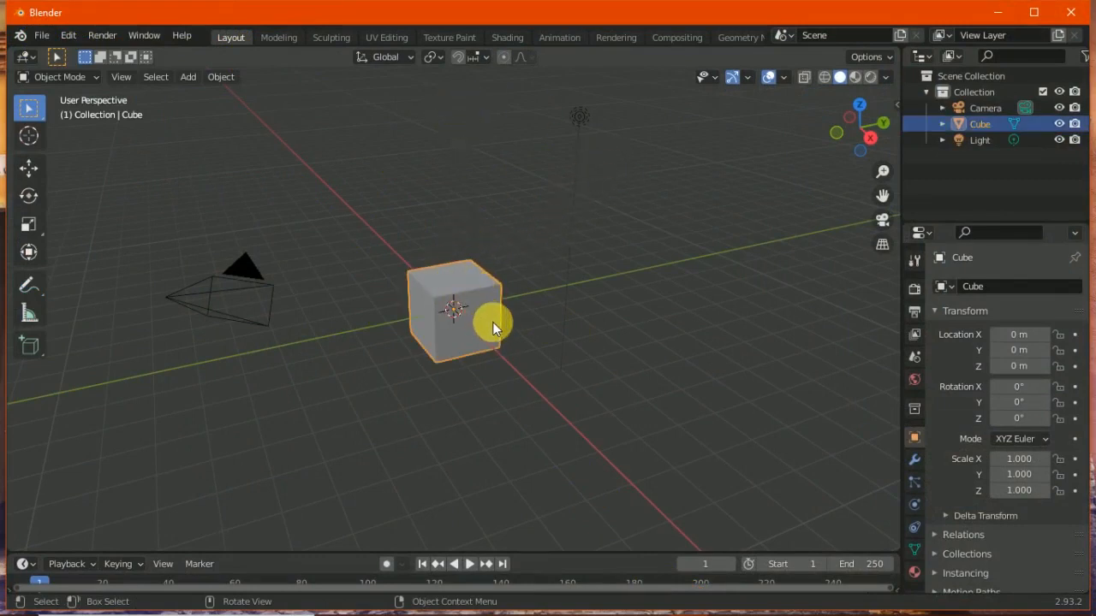
key("r")
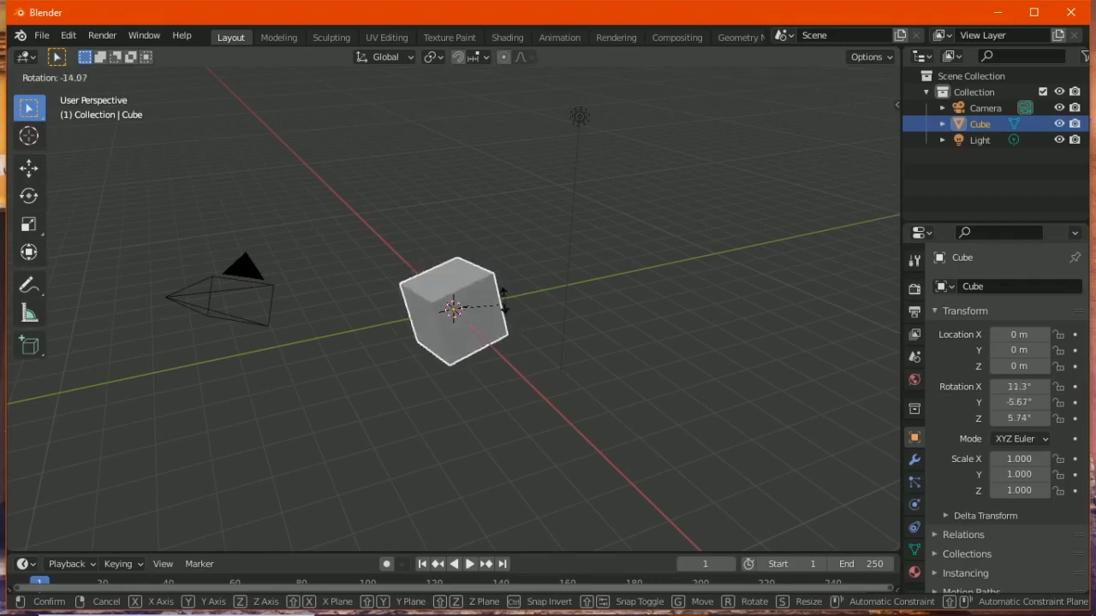
left_click(502, 259)
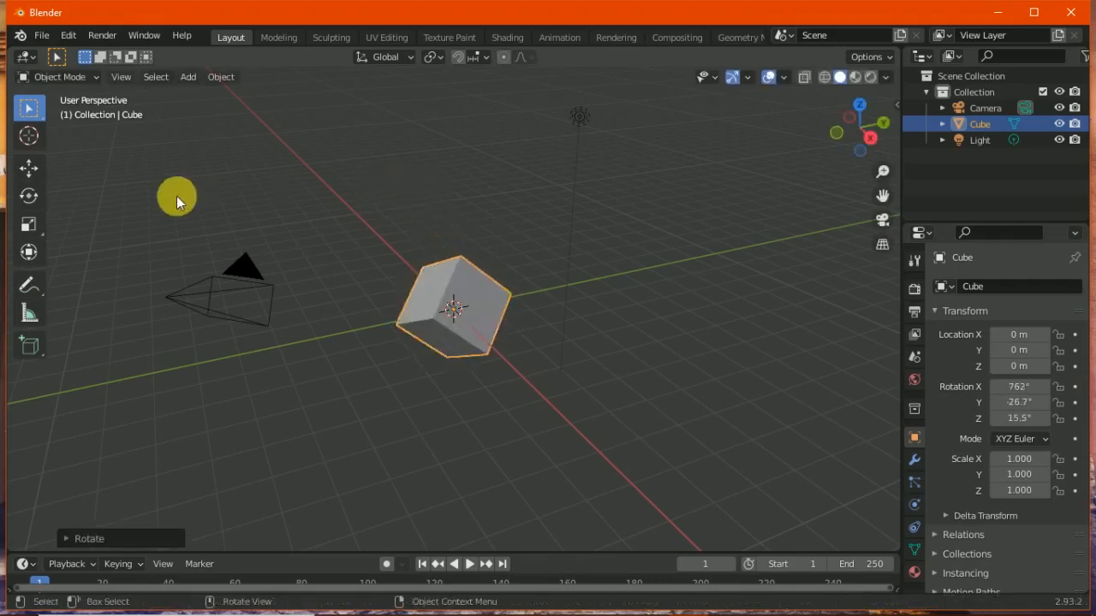
Annotate three freehand axis lines through the cube and label them X, Y and Z
left_click(29, 285)
mouse_move(299, 348)
left_mouse_down()
mouse_move(680, 215)
mouse_move(669, 261)
left_mouse_up()
left_click_drag(662, 242, 710, 248)
left_click_drag(359, 225, 597, 435)
left_click_drag(412, 206, 441, 200)
mouse_move(479, 398)
left_mouse_down()
mouse_move(465, 146)
mouse_move(539, 167)
left_mouse_up()
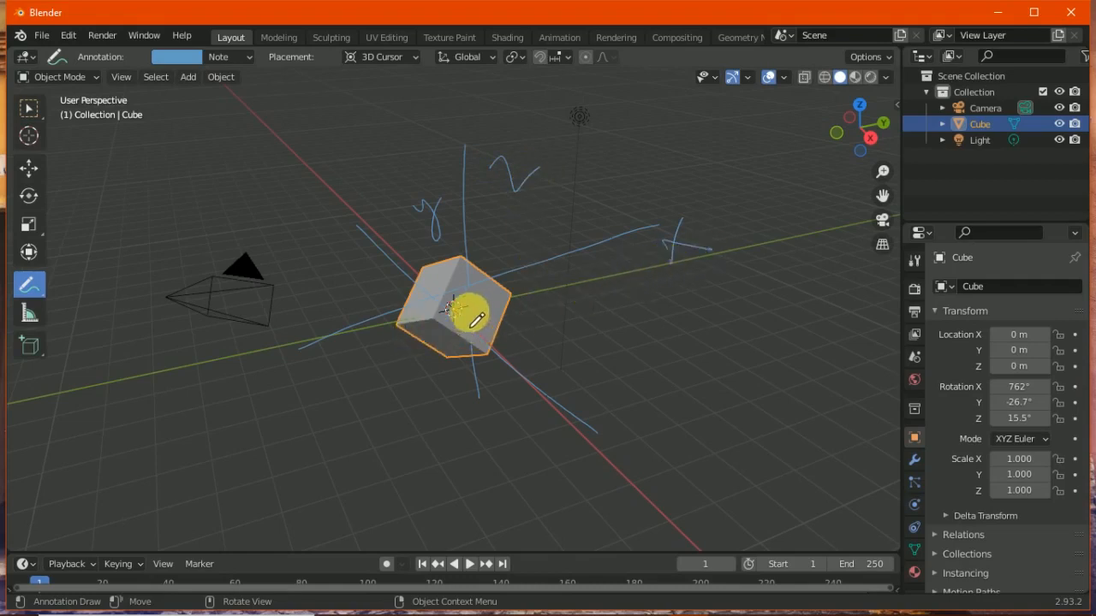
Rotate the cube about the global X axis to about 648° in X, 26.2° in Y and 16.6° in Z
key("r")
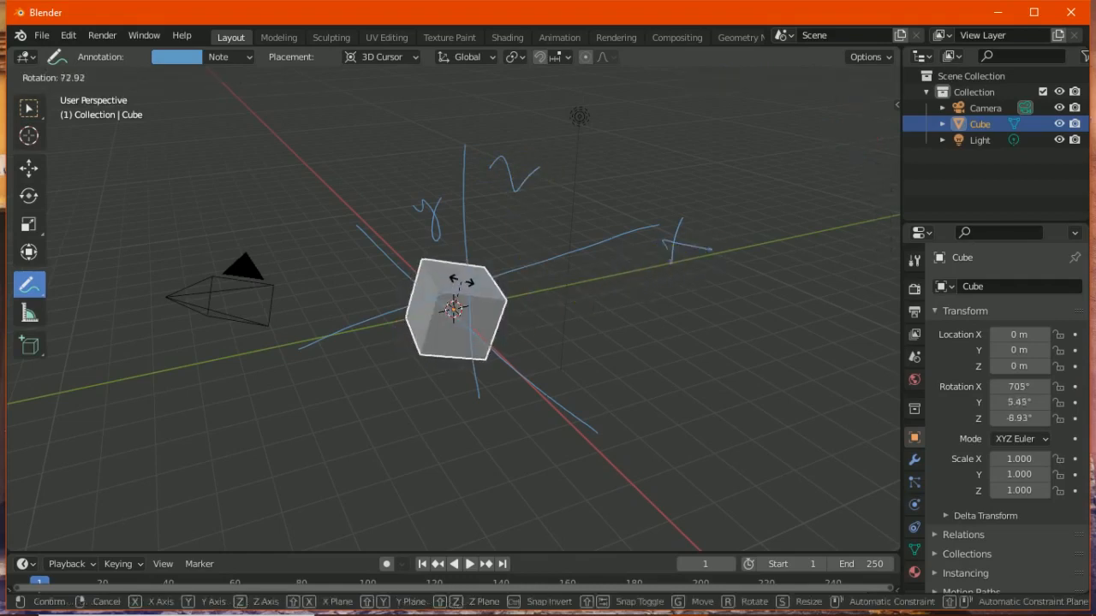
key("x")
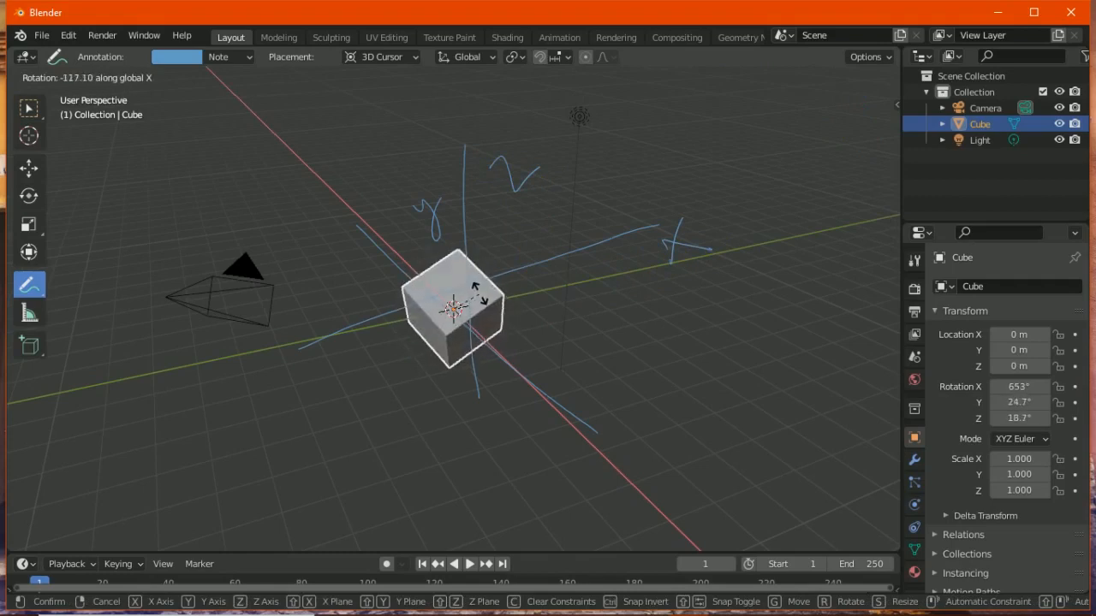
left_click(486, 295)
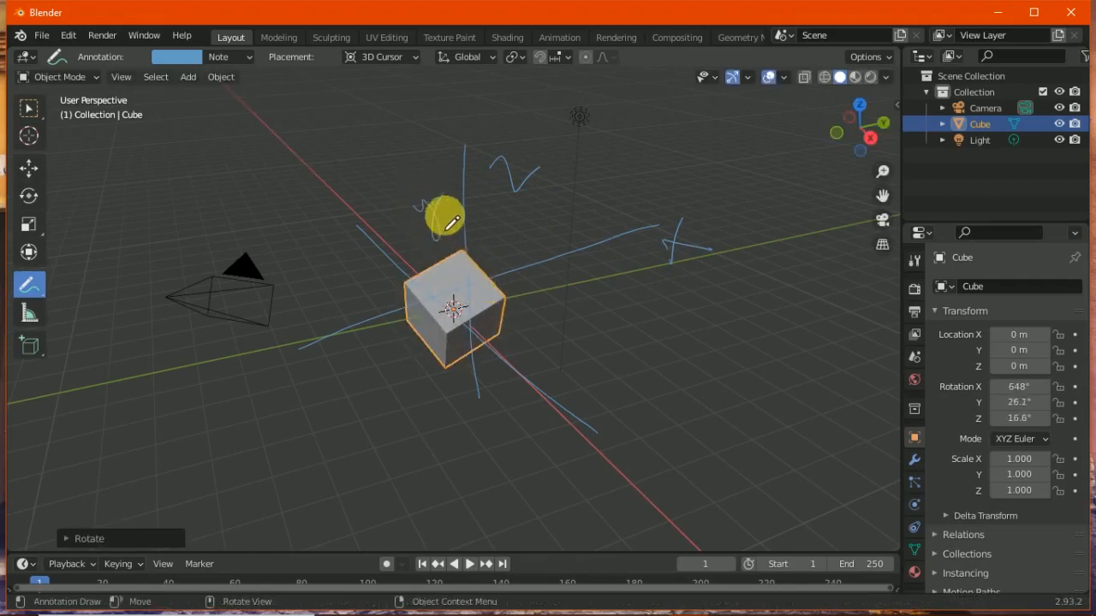
Try rotating the cube about the global Y axis, and finish with a rotation locked to X
key("r")
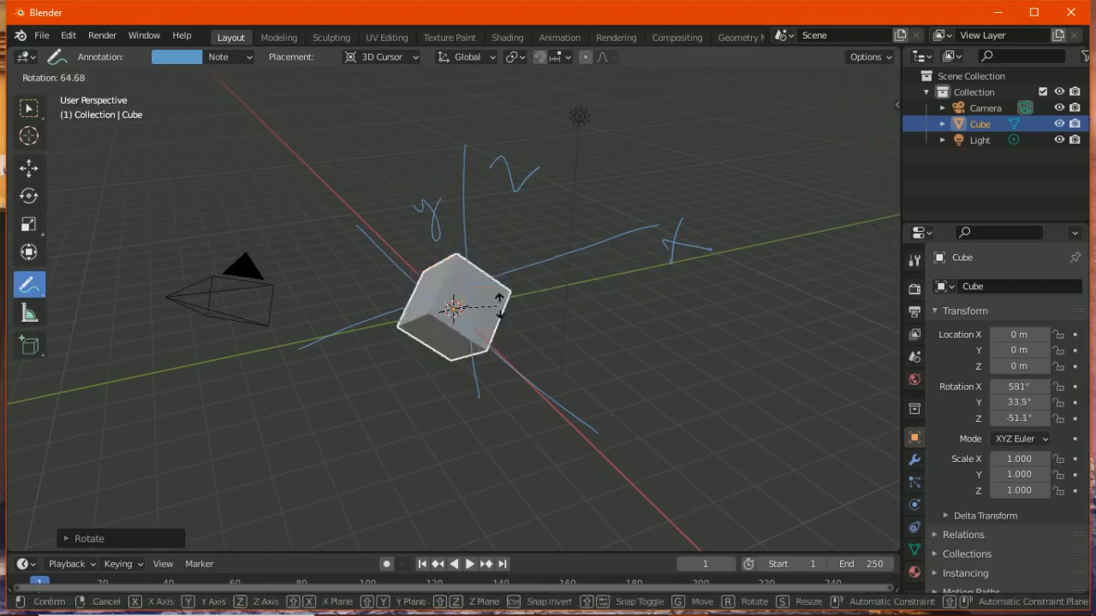
key("y")
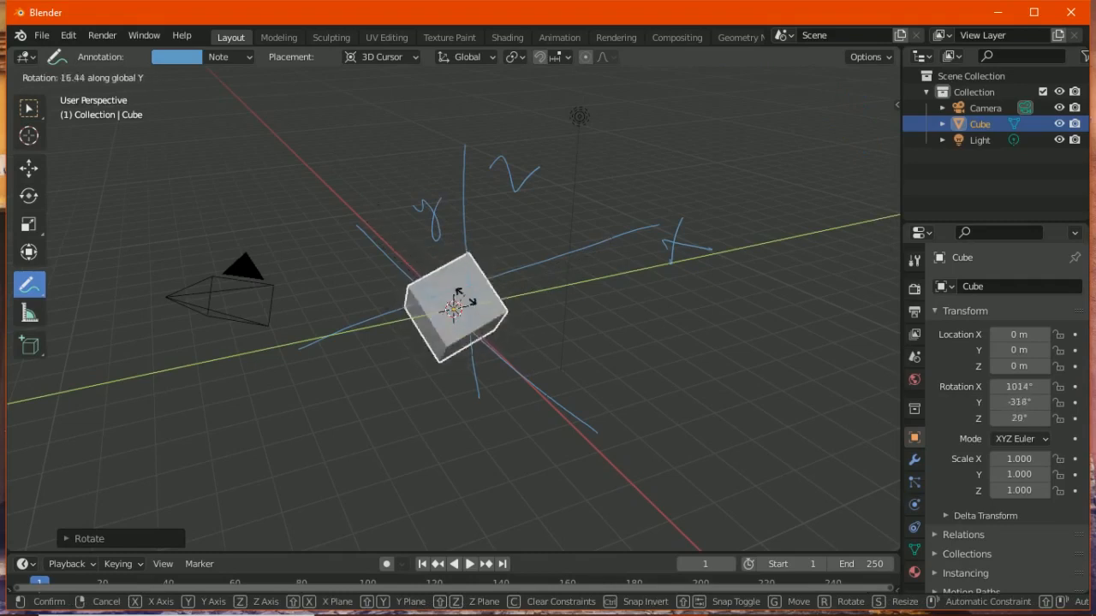
key("r")
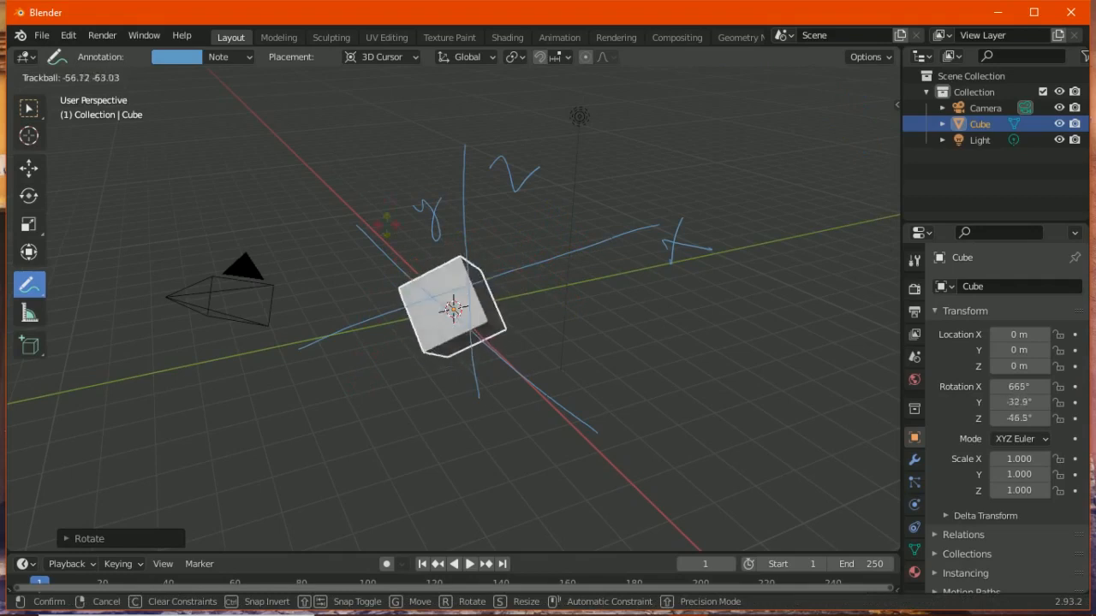
key("x")
left_click(470, 290)
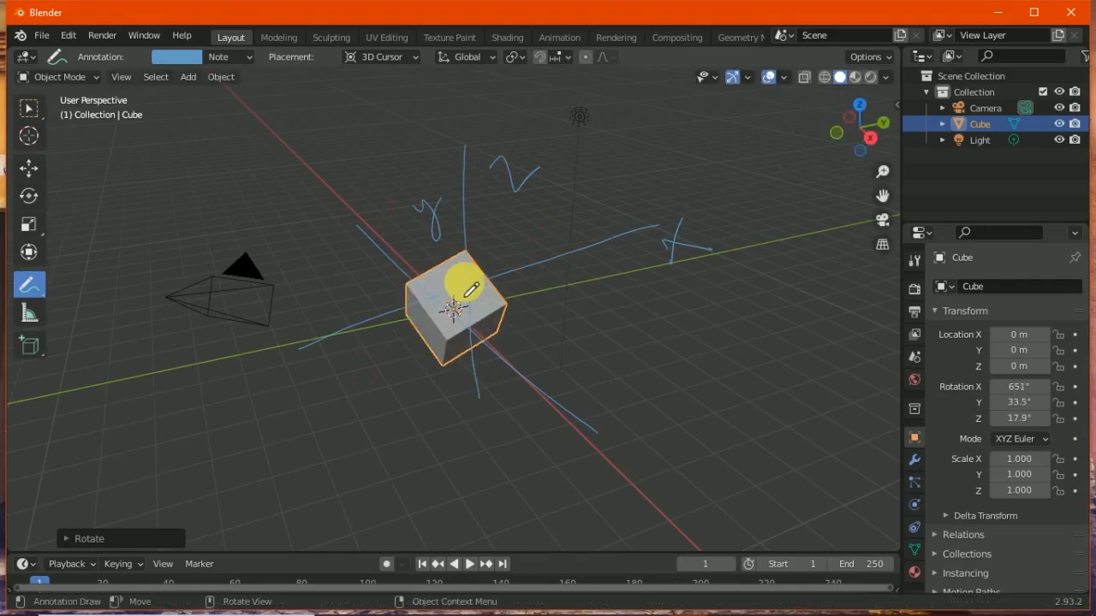
Rotate the cube about the global X axis and about global Y, to about 573°, 45.4° and -27.8°
key("r")
key("x")
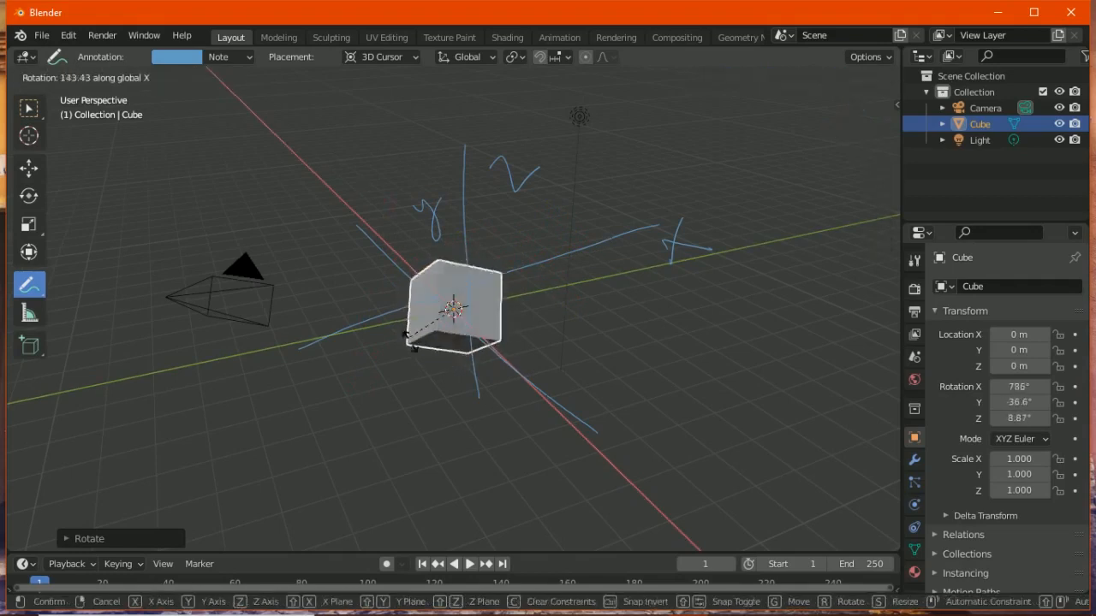
left_click(472, 311)
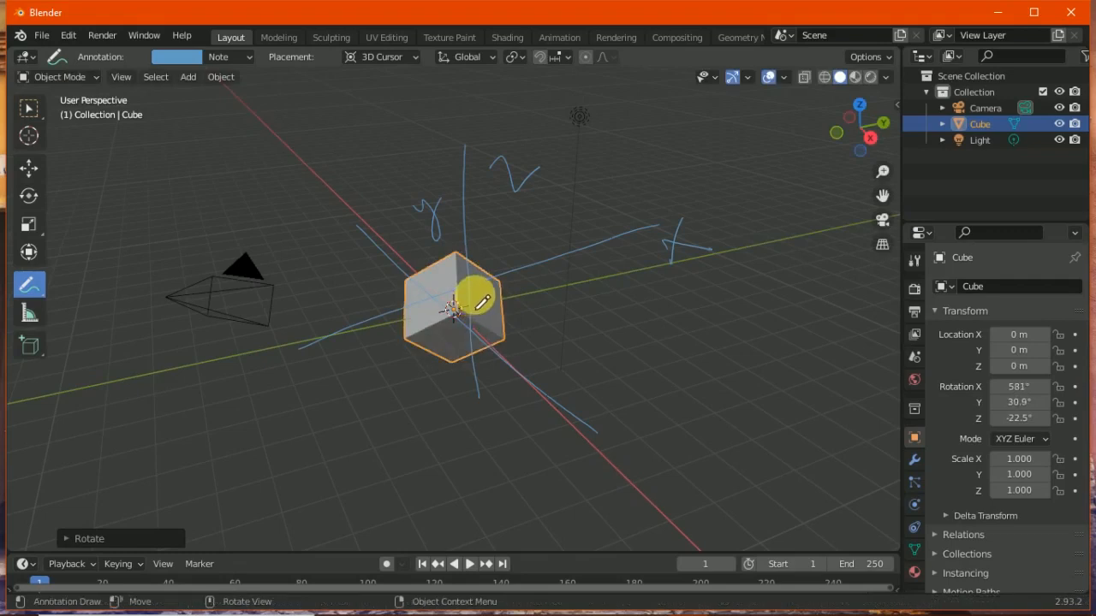
key("r")
key("y")
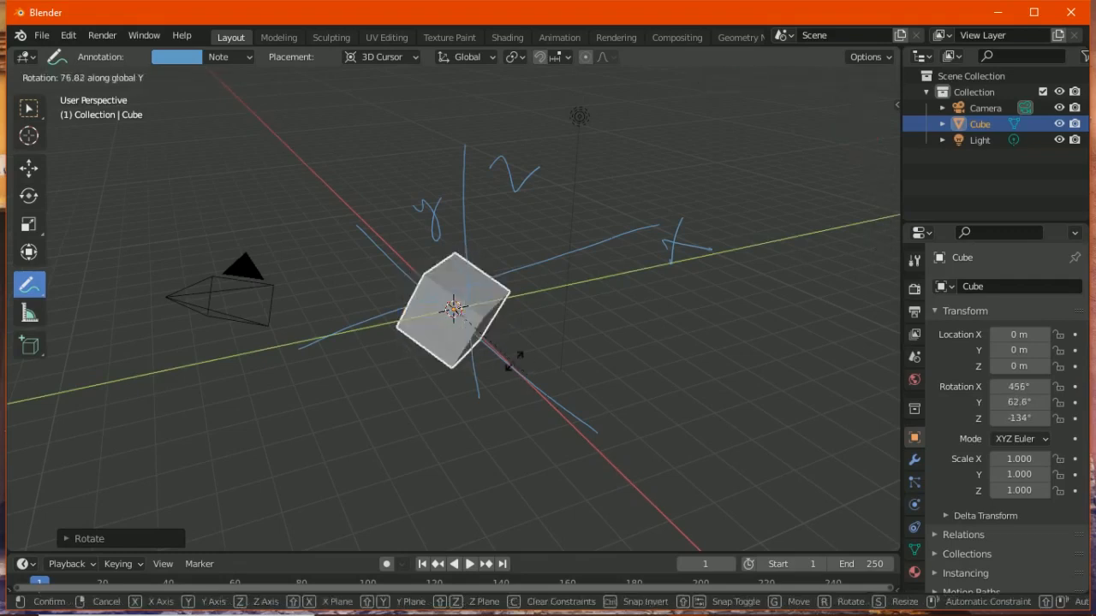
left_click(476, 306)
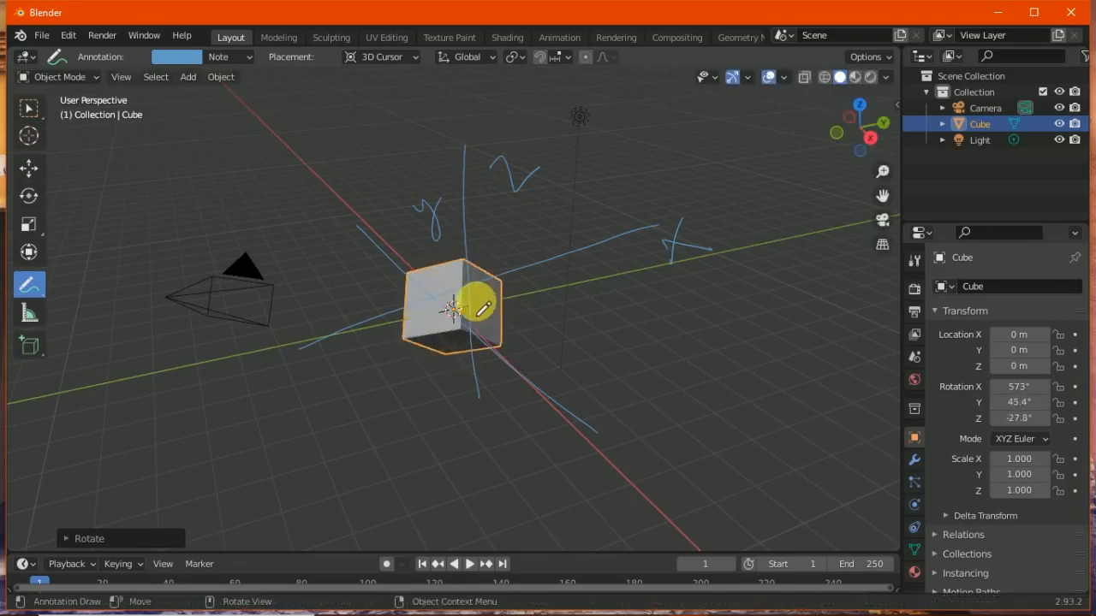
Rotate the cube about the global Z axis to a Z rotation of about -93.6°
key("r")
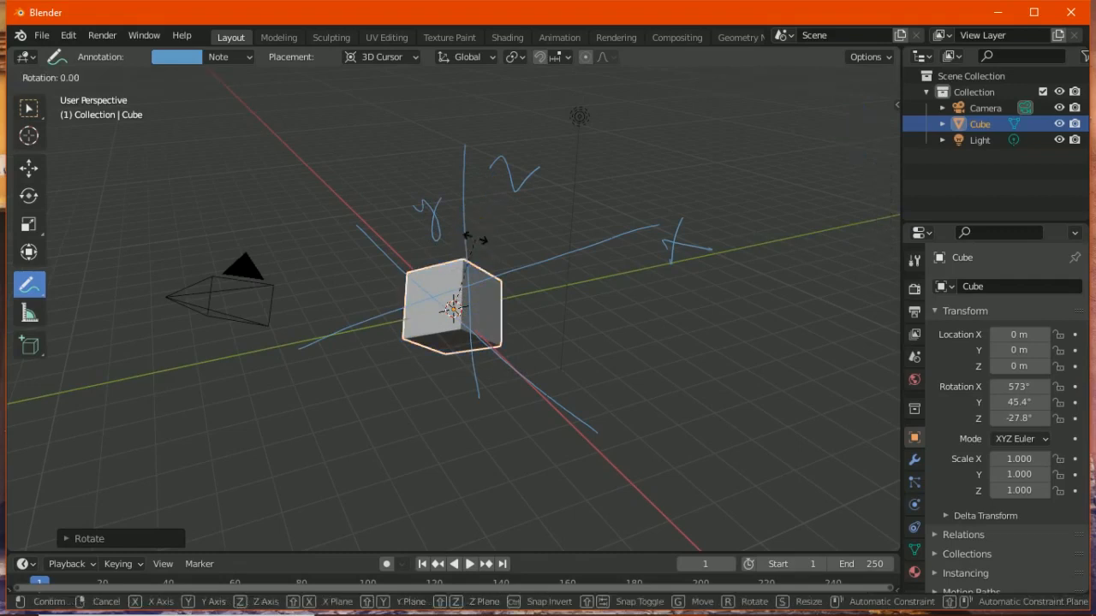
key("z")
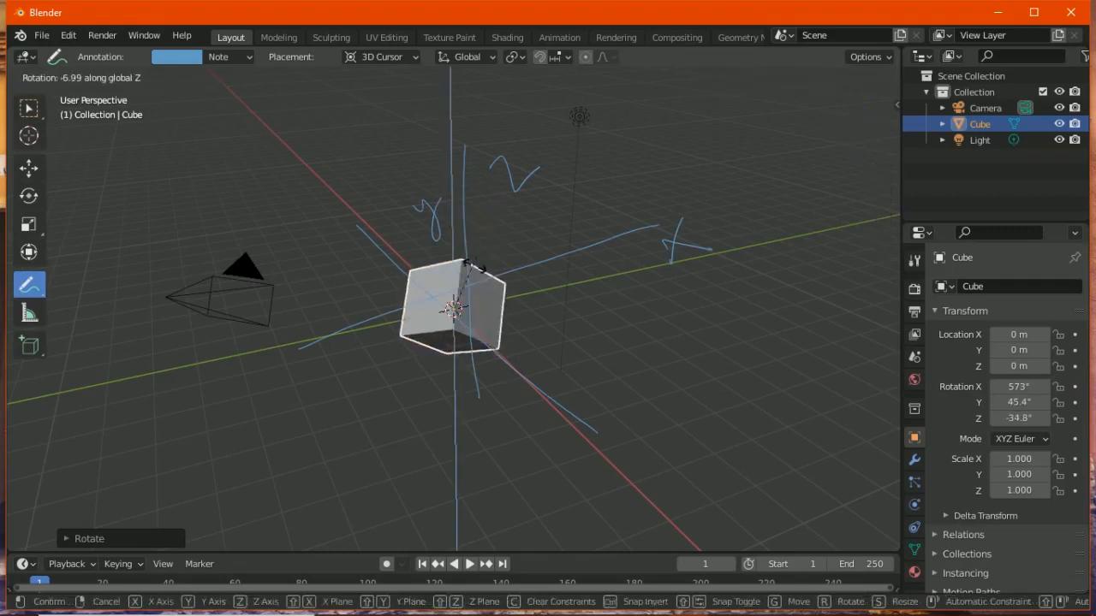
left_click(520, 299)
Handwrite a note starting with R and ending with X above the X axis line, and a letter S below it
mouse_move(556, 201)
left_mouse_down()
mouse_move(592, 135)
mouse_move(625, 166)
mouse_move(651, 146)
left_mouse_up()
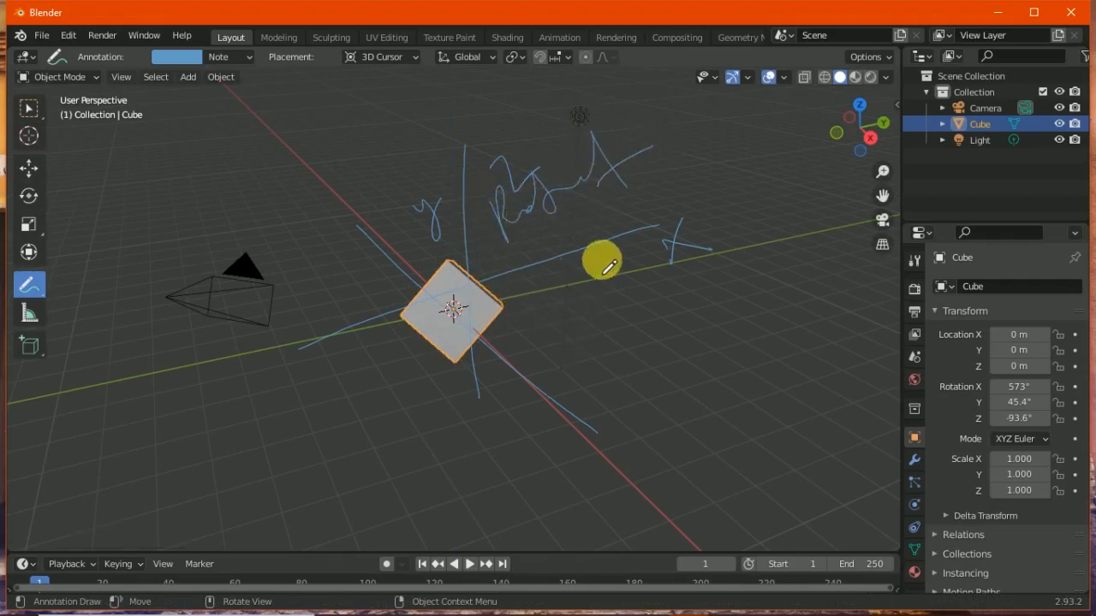
left_click_drag(606, 331, 638, 310)
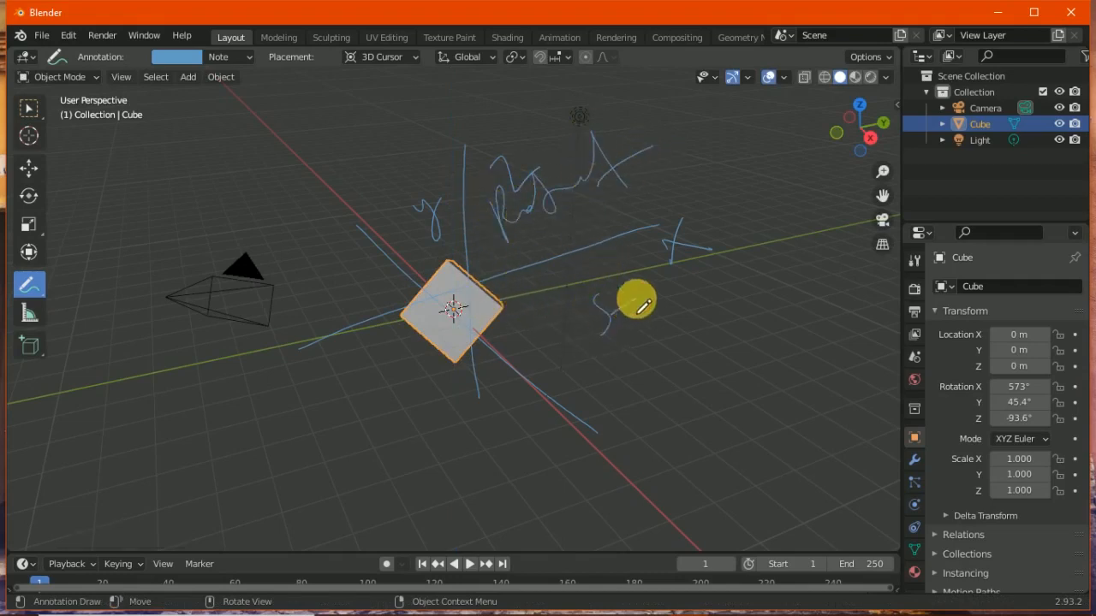
Scale the cube uniformly twice, to about 1.604 and up to about 3.283
key("s")
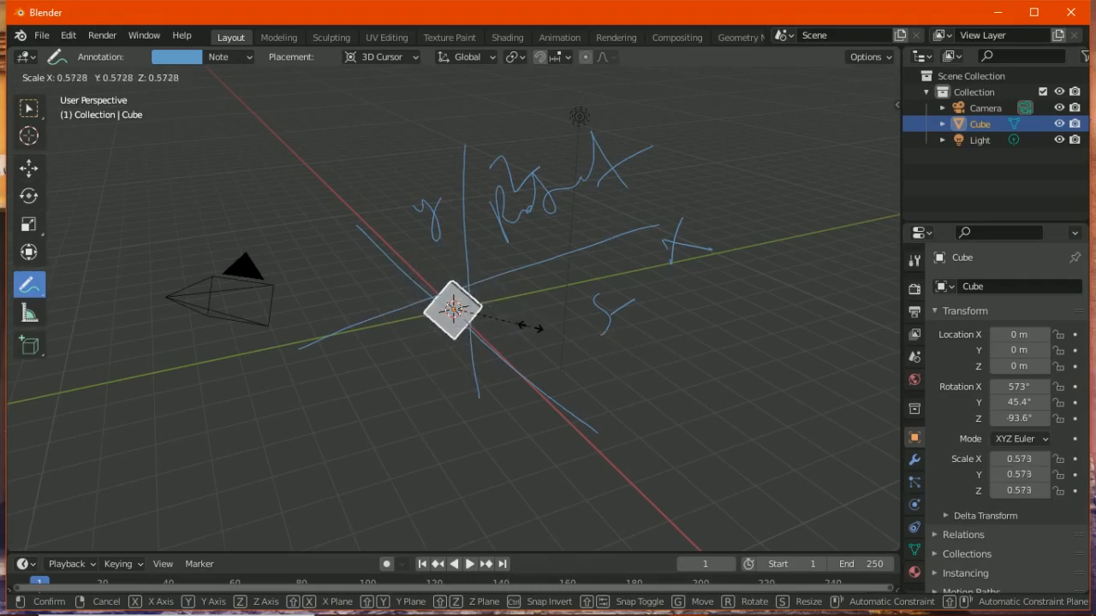
left_click(656, 240)
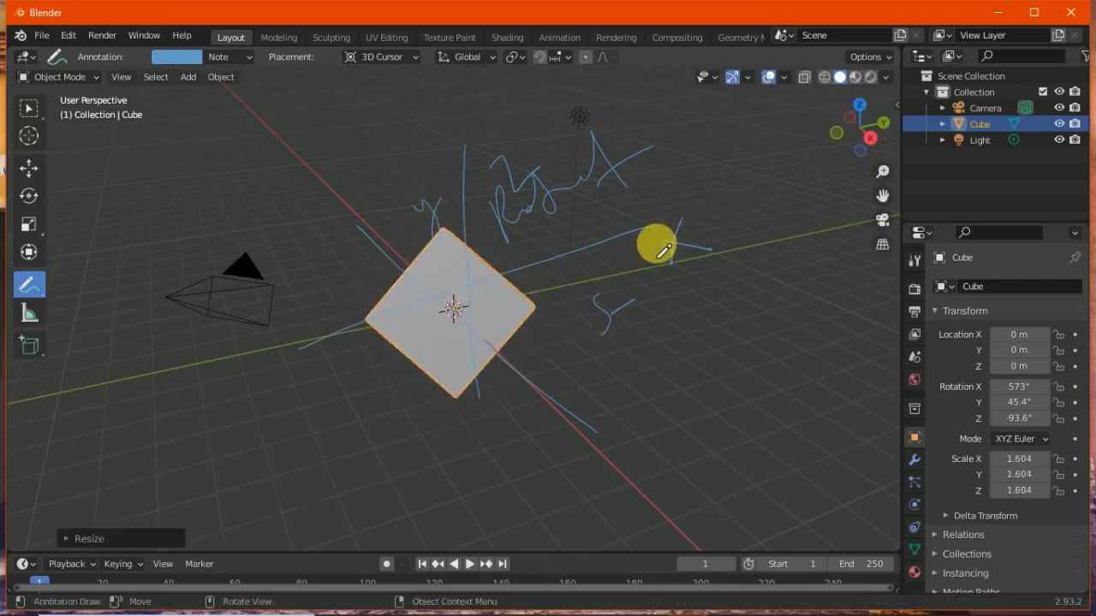
key("s")
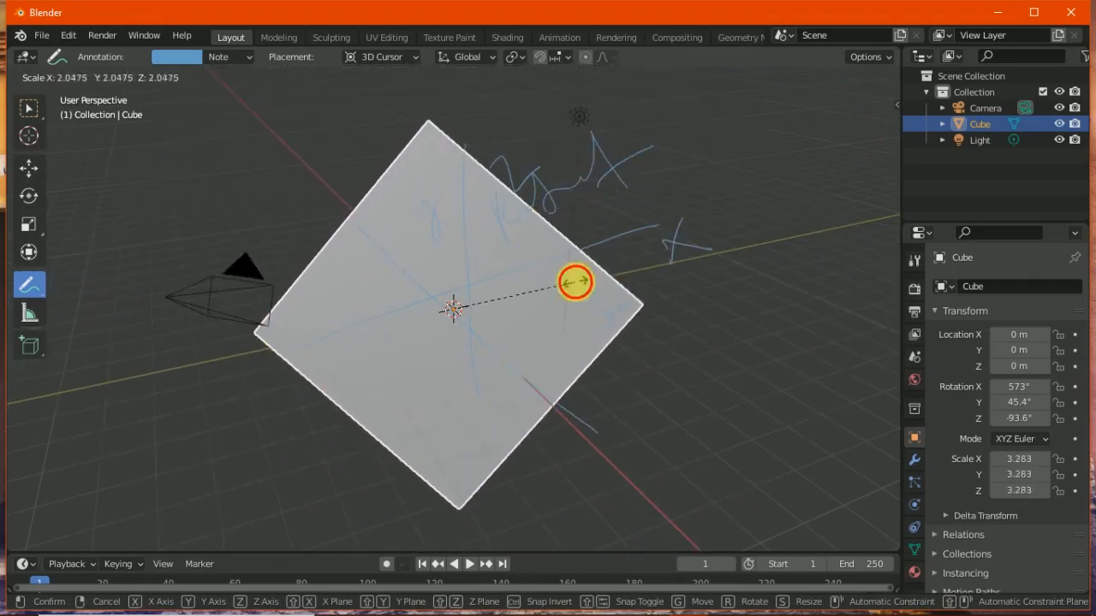
left_click(574, 282)
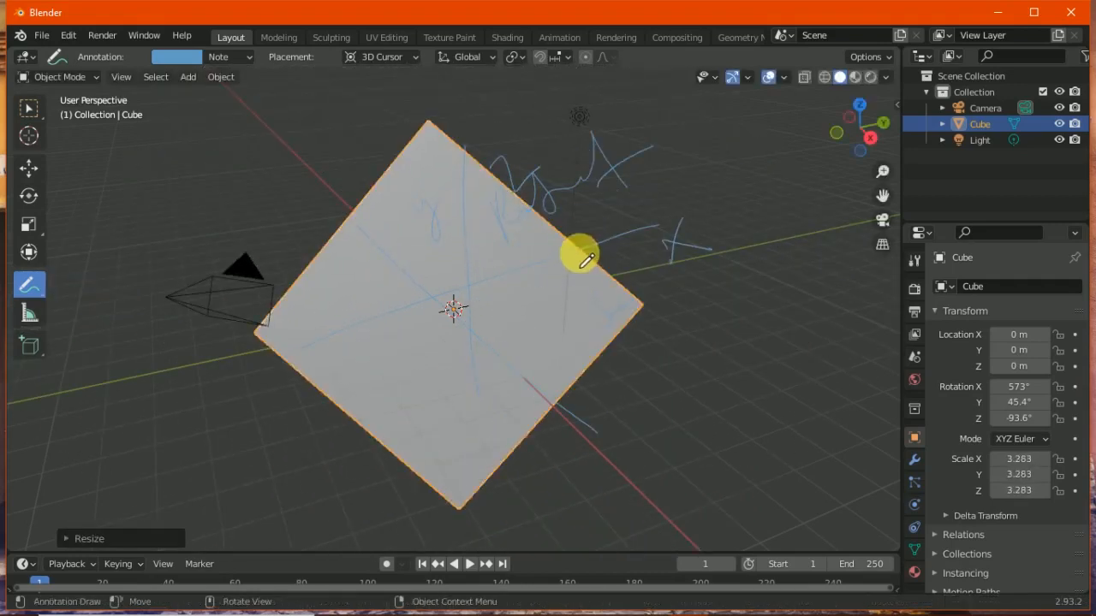
Scale the cube down along the global Y axis and along global Z, to about 1.877, 2.803 and 2.349
key("s")
key("y")
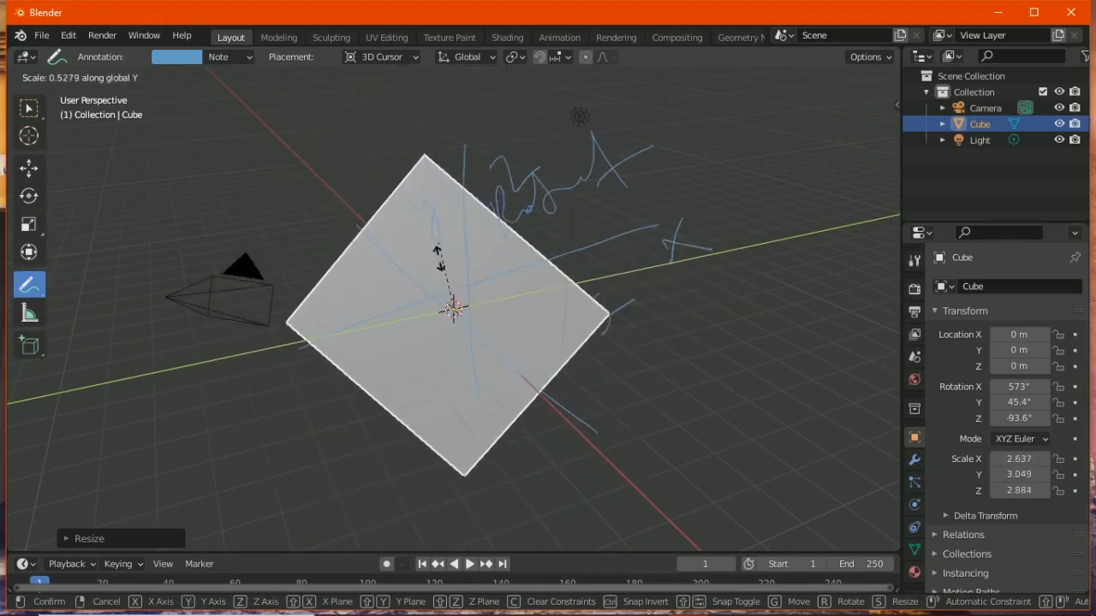
left_click(459, 339)
key("s")
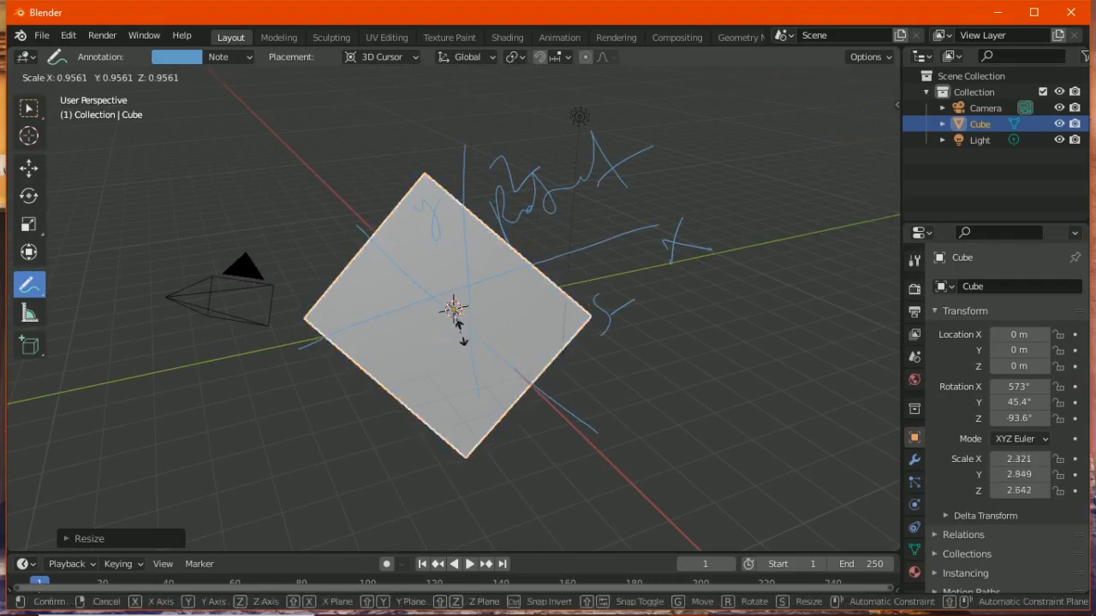
key("z")
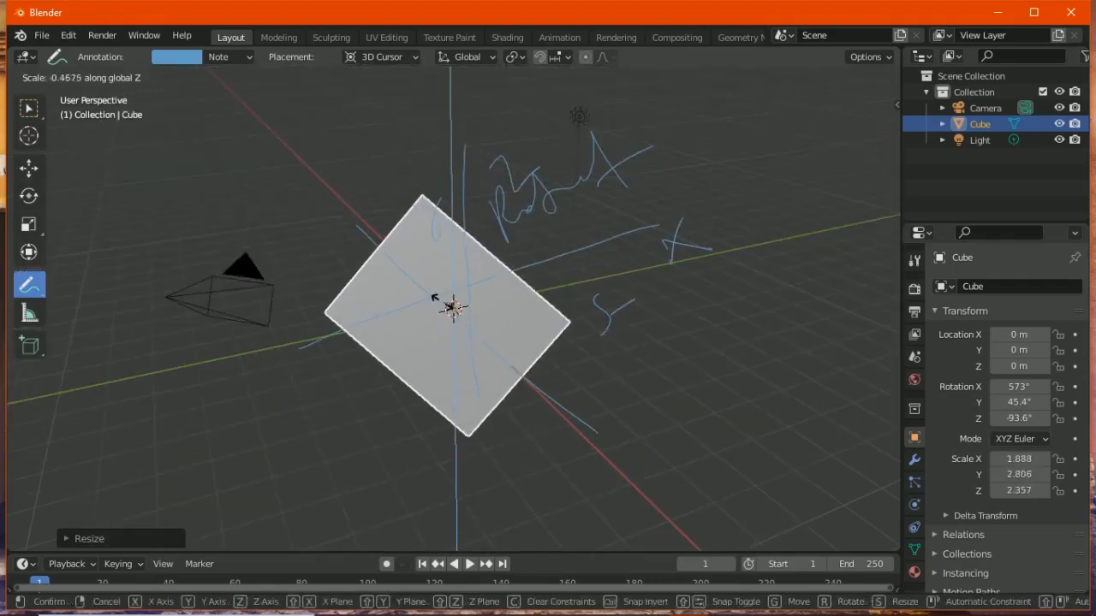
left_click(445, 305)
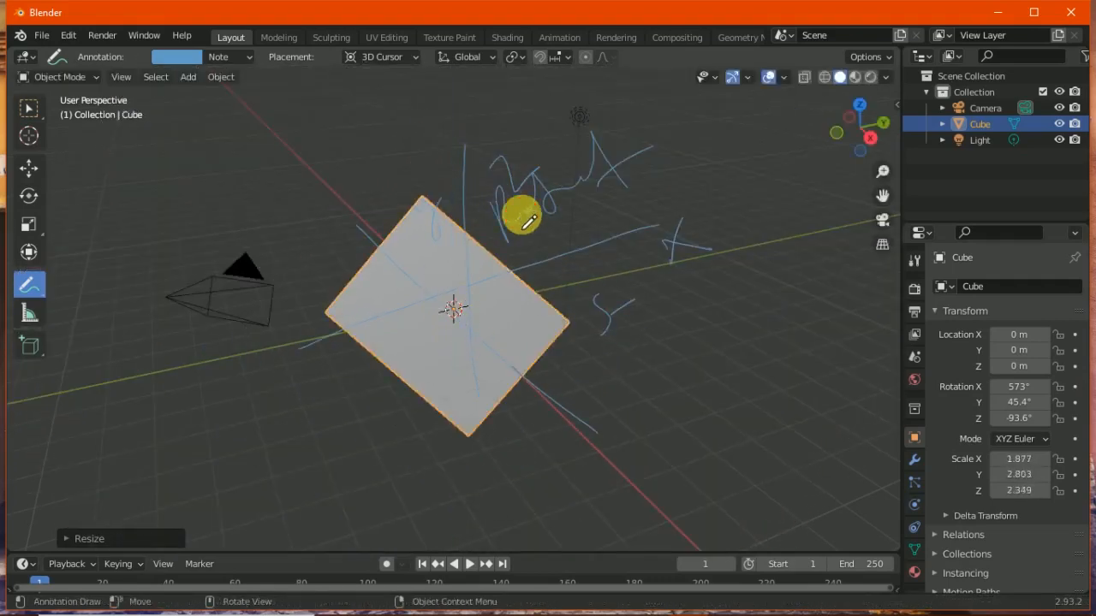
Annotate a letter and an arrow beside the X label, and move the cube along the global X axis to about -1.72 m
left_click_drag(835, 142, 939, 147)
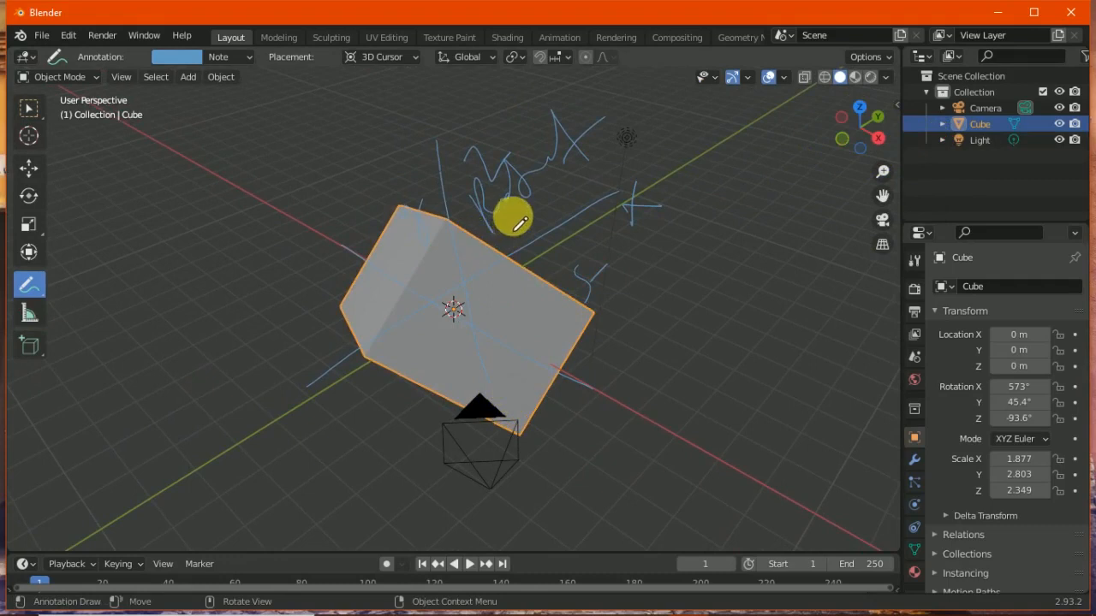
mouse_move(690, 221)
left_mouse_down()
mouse_move(734, 213)
mouse_move(746, 183)
mouse_move(729, 191)
left_mouse_up()
key("g")
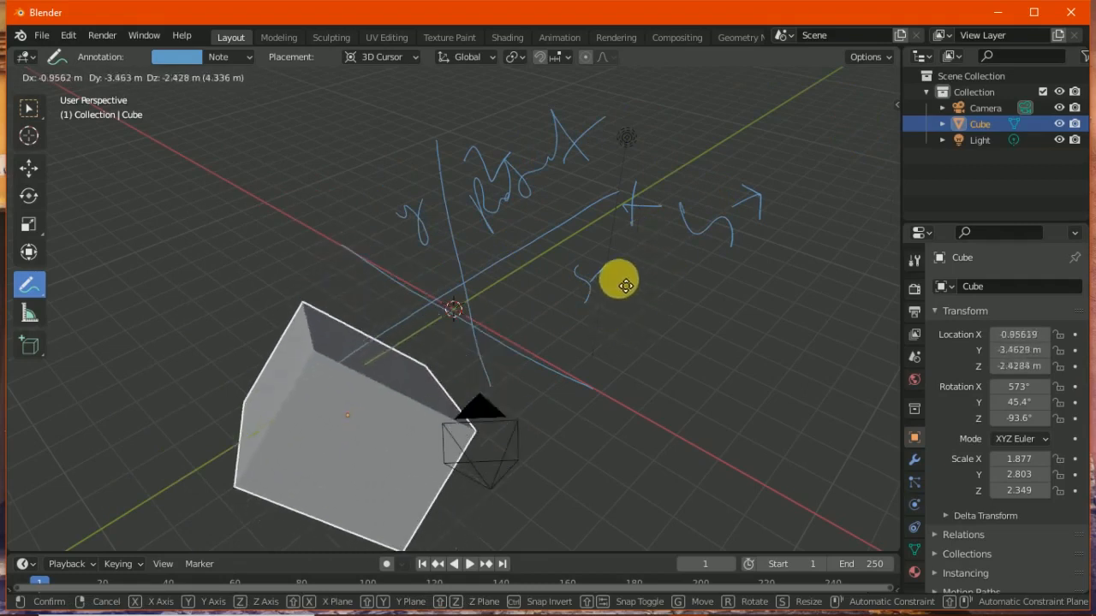
key("x")
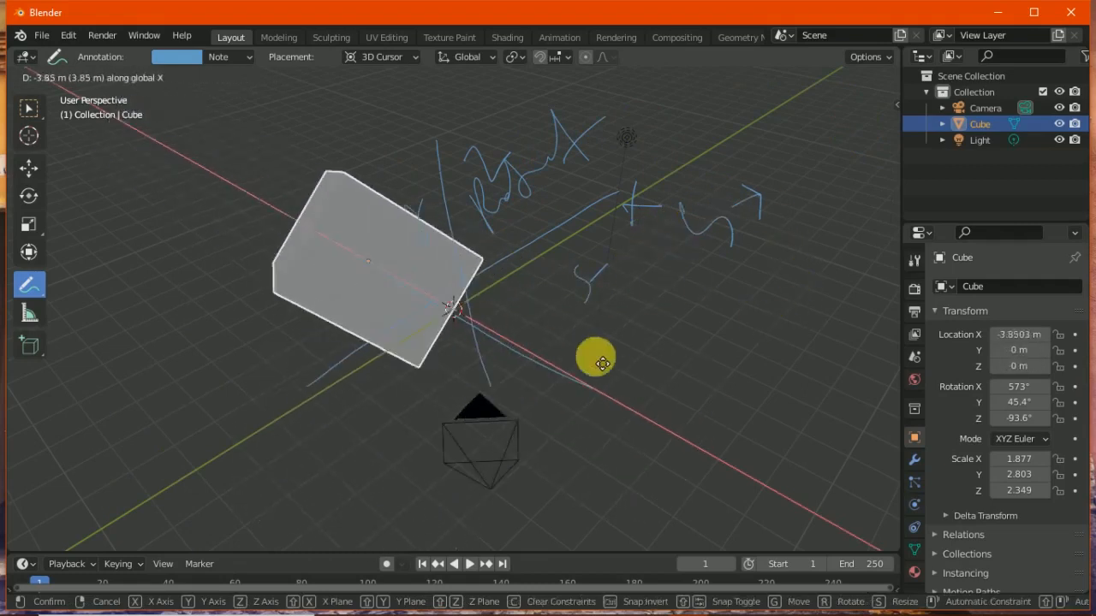
left_click(595, 317)
left_click(593, 313)
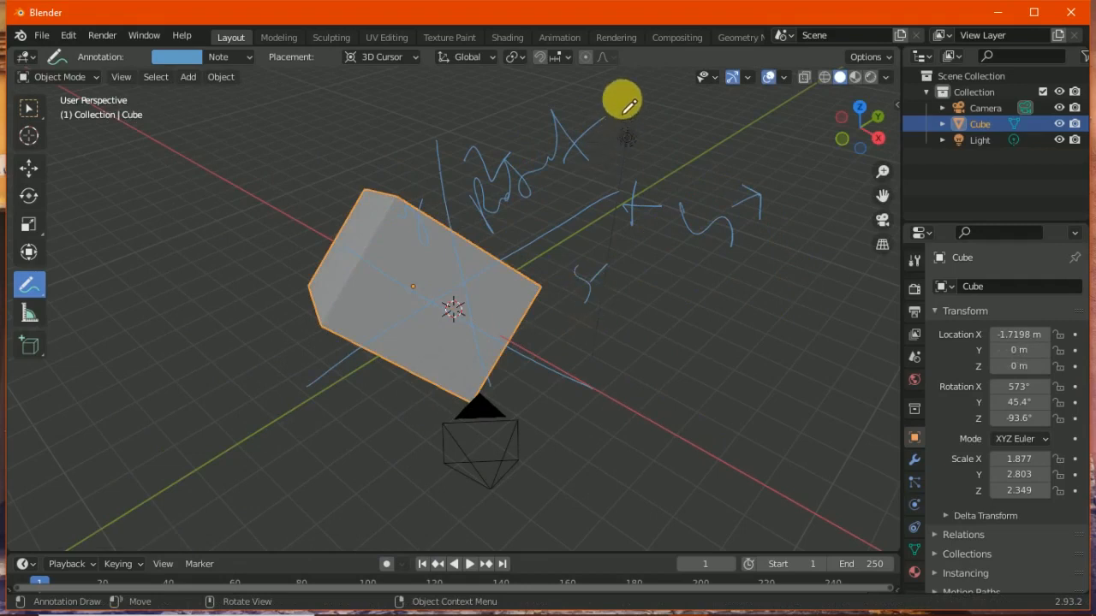
Handwrite notes pairing R with the axis letters X and Y around the existing X label
left_click_drag(614, 102, 781, 106)
mouse_move(681, 190)
left_mouse_down()
mouse_move(745, 135)
mouse_move(794, 129)
mouse_move(771, 198)
mouse_move(846, 175)
left_mouse_up()
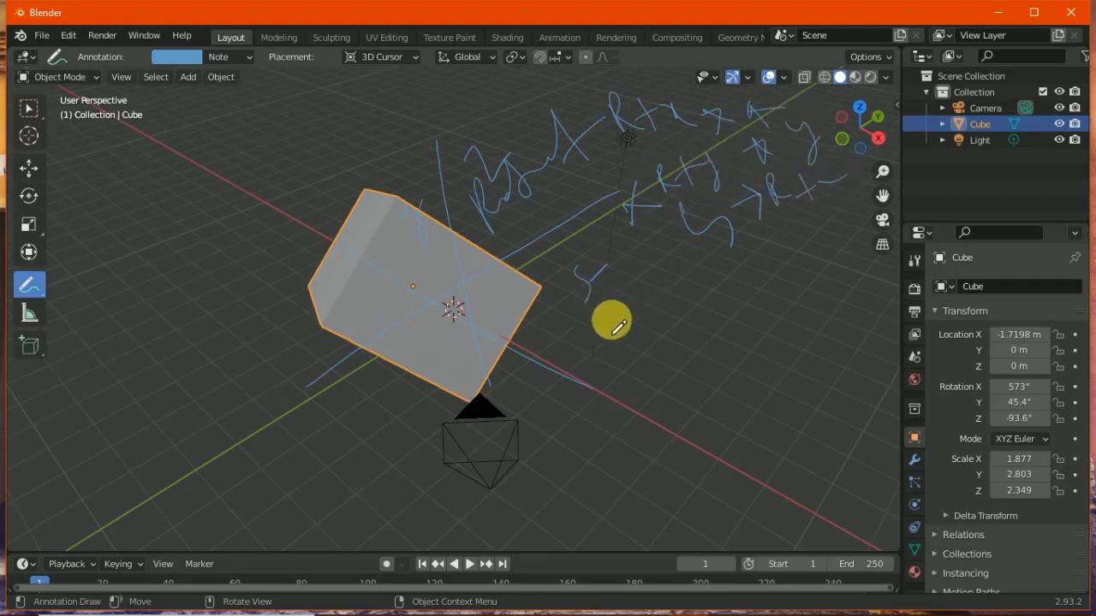
Handwrite notes pairing the scale and move letters S and G with the axis letters, below the existing R notes
mouse_move(700, 291)
left_mouse_down()
mouse_move(726, 293)
mouse_move(775, 268)
left_mouse_up()
left_click_drag(786, 240, 815, 230)
left_click_drag(789, 214, 799, 255)
left_click_drag(830, 212, 861, 205)
mouse_move(688, 317)
left_mouse_down()
mouse_move(672, 325)
mouse_move(777, 313)
left_mouse_up()
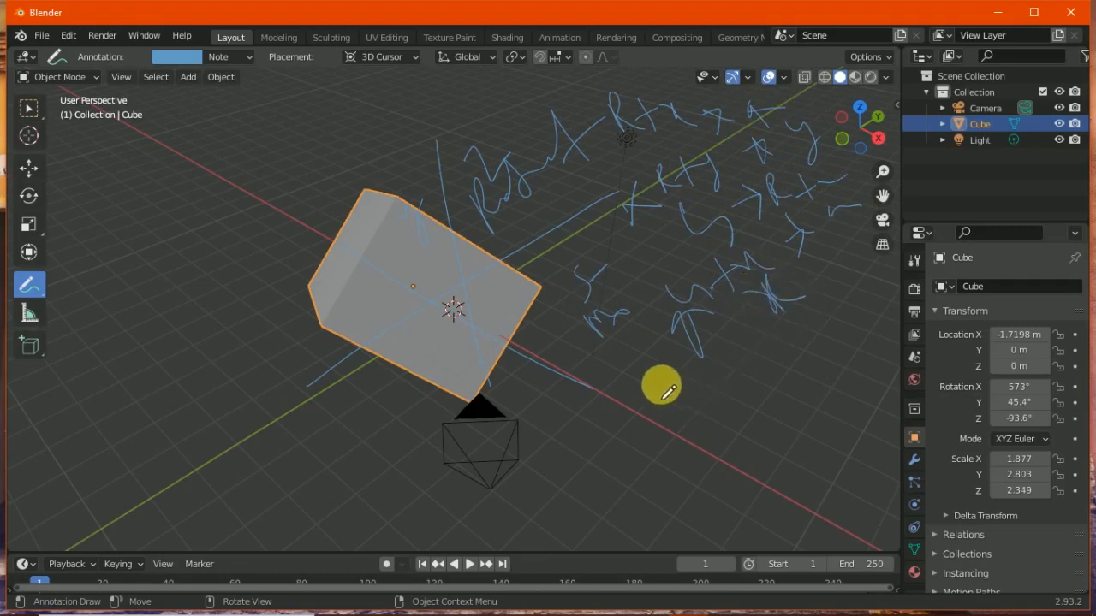
mouse_move(681, 397)
left_mouse_down()
mouse_move(724, 404)
mouse_move(747, 356)
left_mouse_up()
left_click_drag(750, 345, 784, 377)
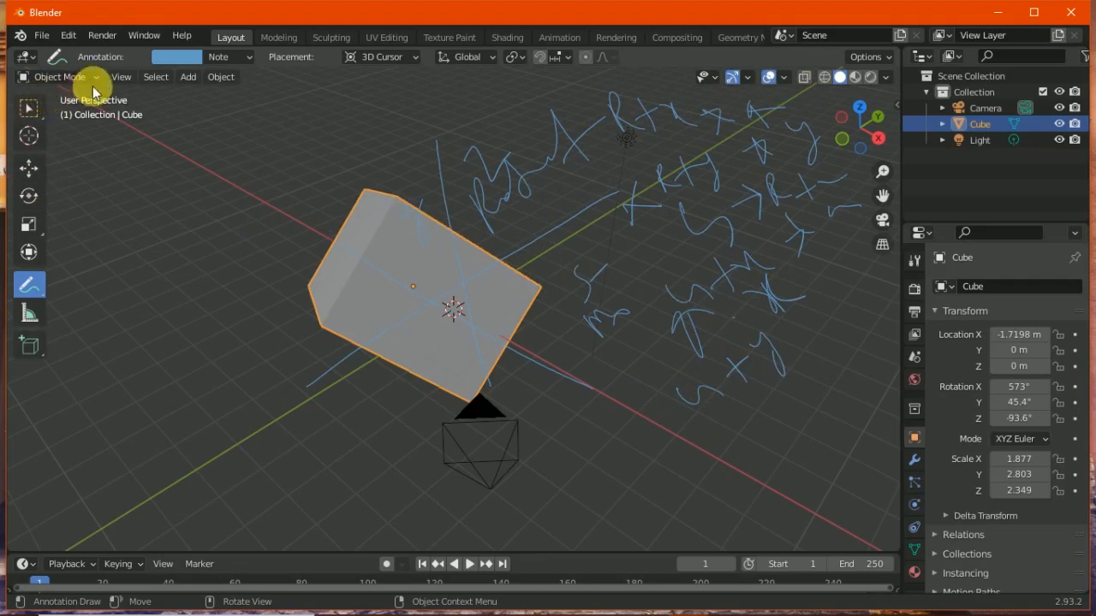
Annotate a curved stroke near the mode selector, and switch the cube to Edit Mode and back to Object Mode
left_click_drag(99, 98, 229, 156)
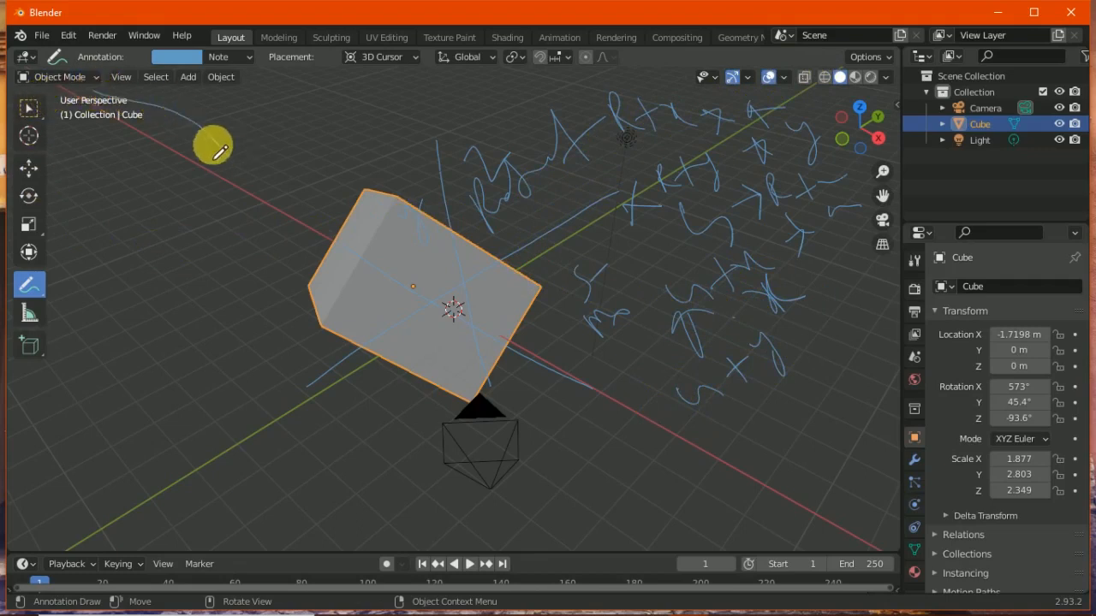
left_click(86, 76)
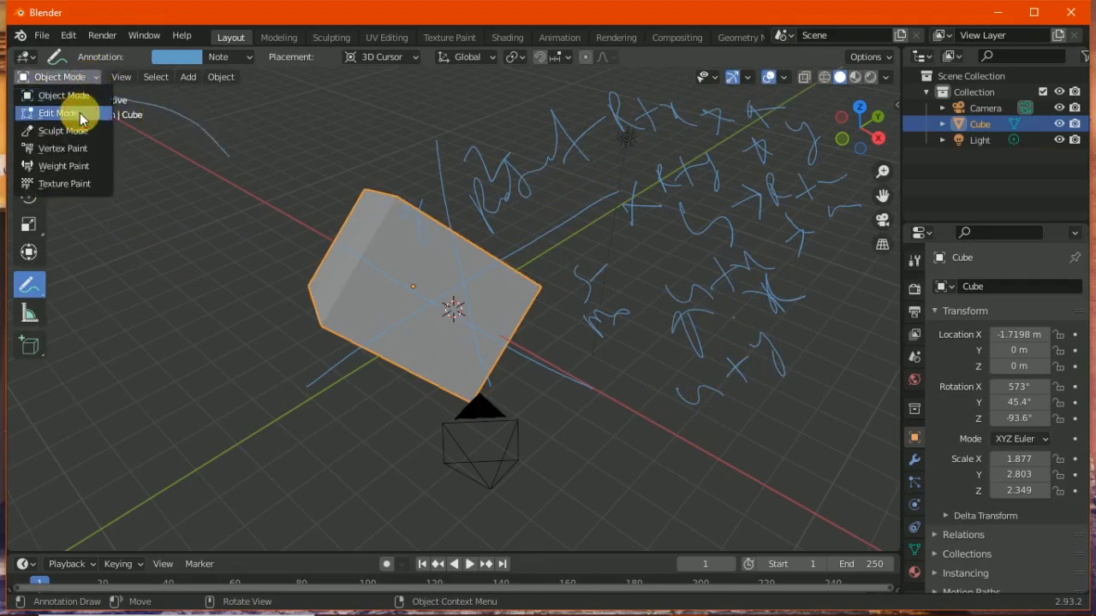
left_click(81, 116)
left_click(83, 77)
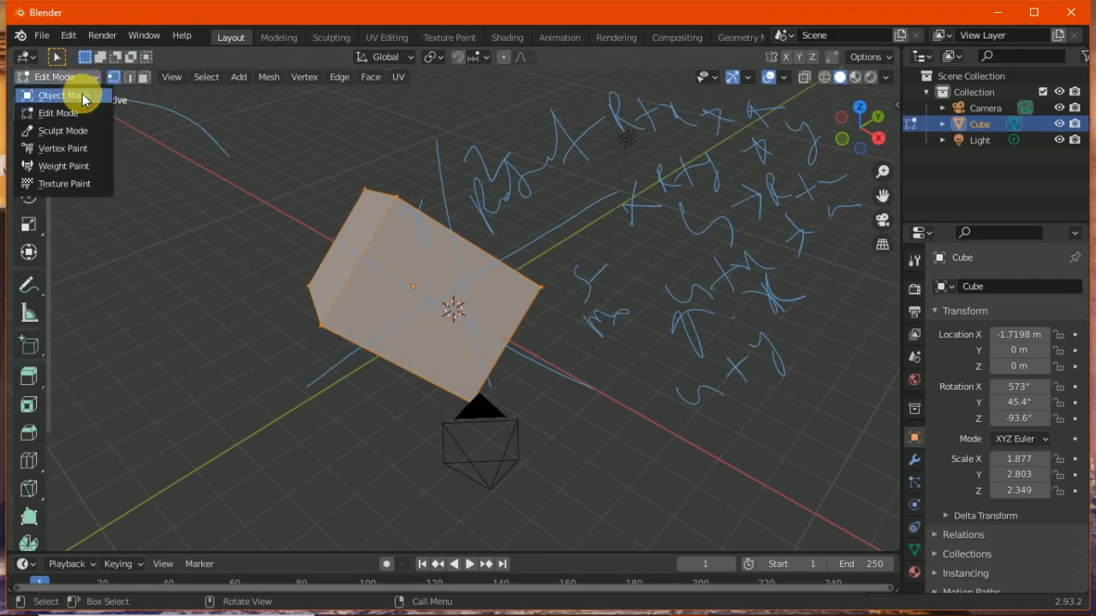
left_click(83, 97)
Handwrite a circled "Tab" note in the empty viewport area beside the cube and sketch a four-sided key shape next to it
mouse_move(98, 225)
left_mouse_down()
mouse_move(88, 234)
mouse_move(120, 213)
mouse_move(122, 195)
left_mouse_up()
left_click_drag(129, 208, 145, 217)
left_click(61, 223)
left_click_drag(80, 190, 83, 257)
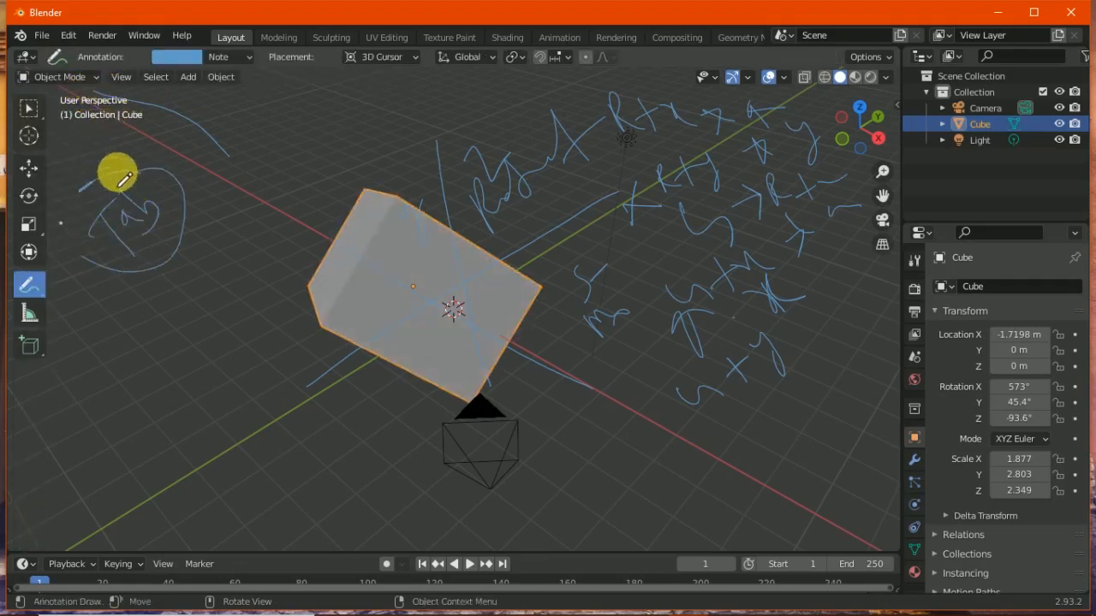
mouse_move(191, 179)
left_mouse_down()
mouse_move(225, 142)
mouse_move(227, 222)
left_mouse_up()
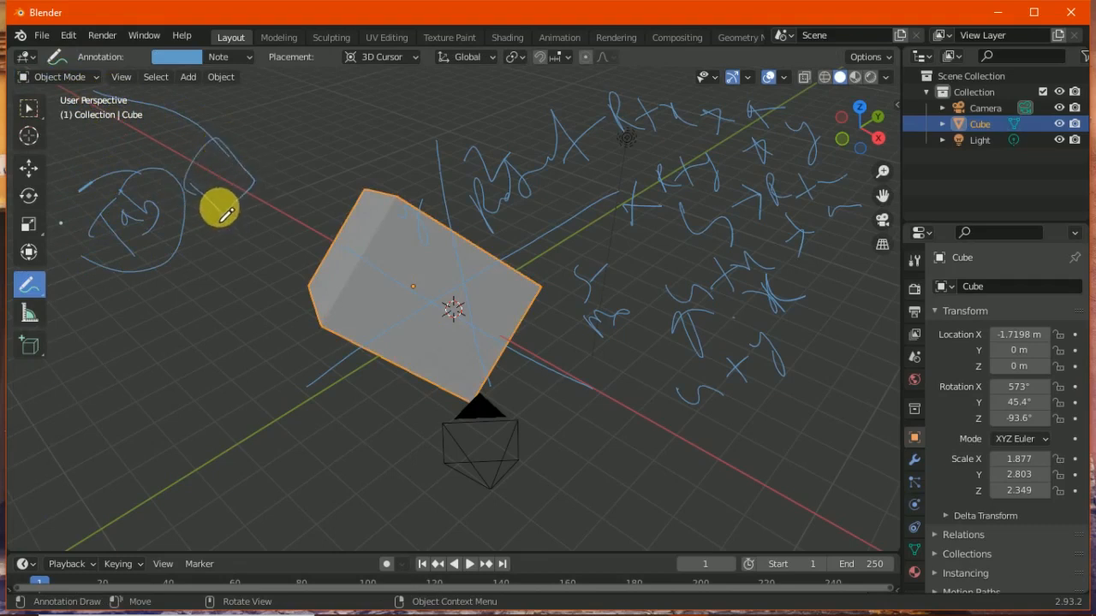
Toggle the cube repeatedly between Object Mode and Edit Mode, ending in Object Mode
key("Tab")
key("Tab")
key("Tab")
key("Tab")
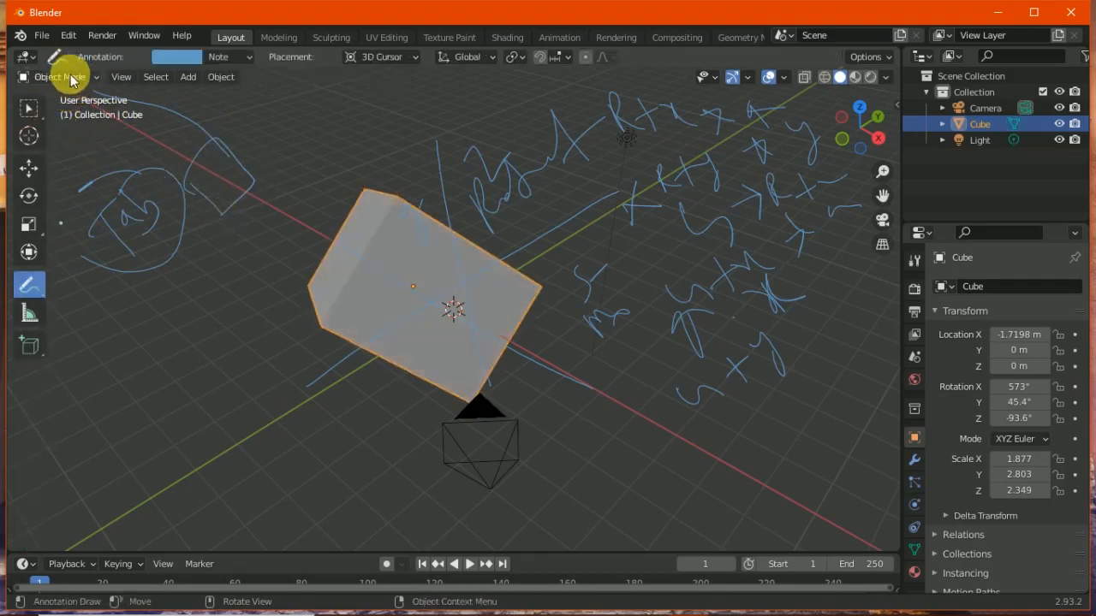
key("Tab")
key("Tab")
key("Tab")
key("Tab")
key("Tab")
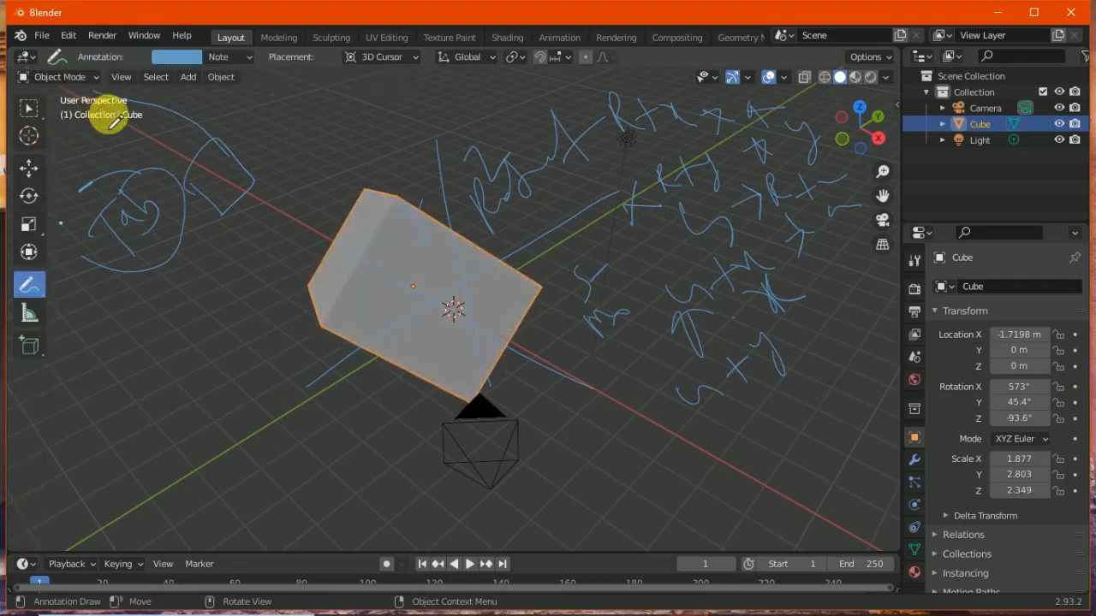
key("Tab")
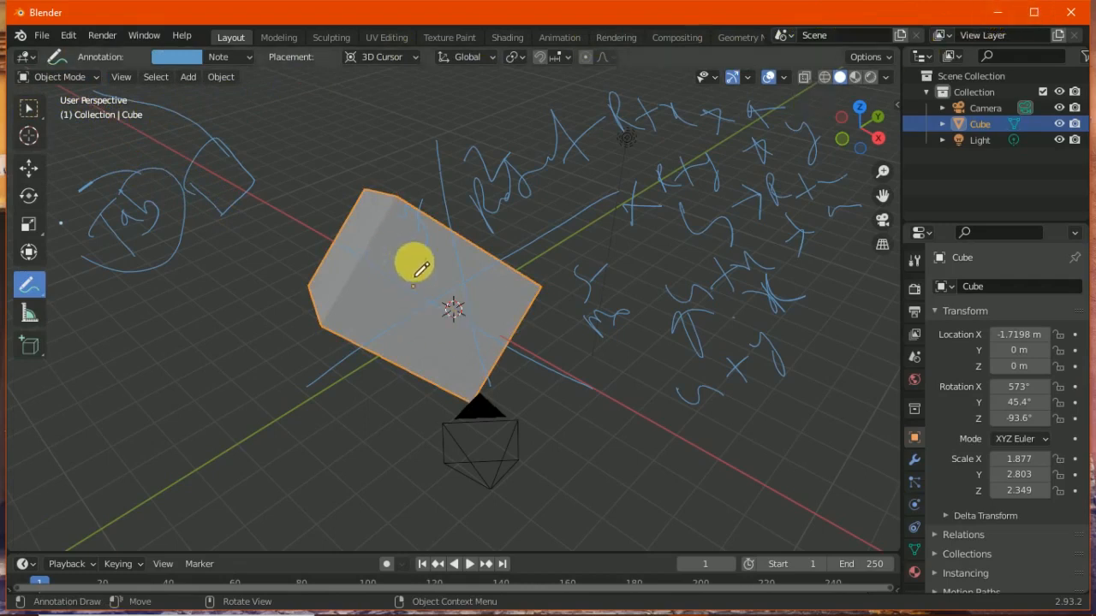
Sketch a circle above the cube and a mouse with its wheel beside it, and demonstrate orbiting around the scene
mouse_move(421, 110)
left_mouse_down()
mouse_move(383, 98)
mouse_move(435, 166)
mouse_move(380, 125)
left_mouse_up()
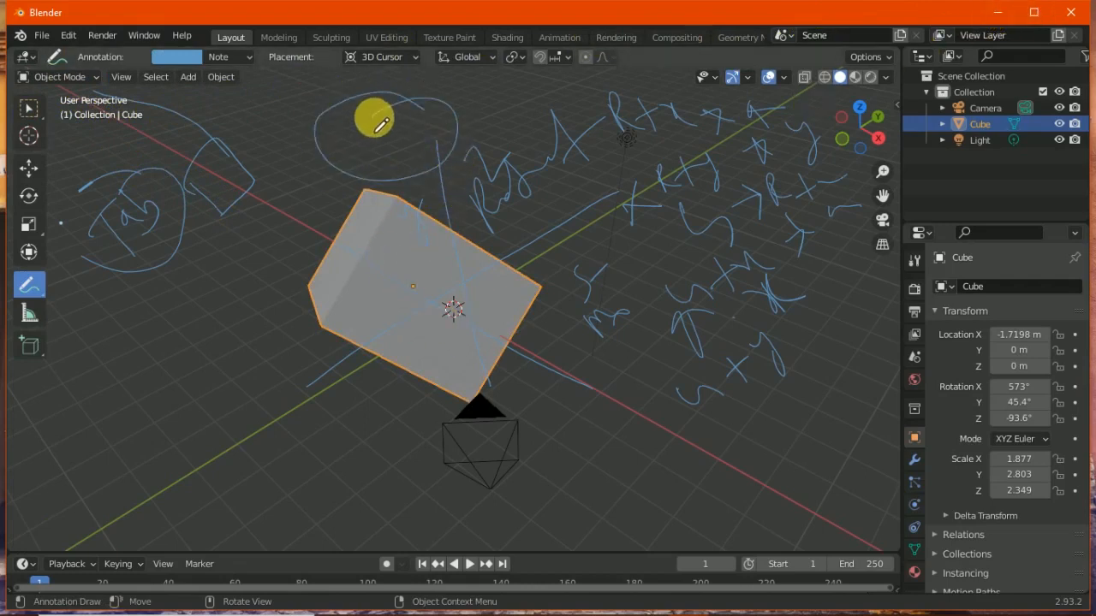
mouse_move(164, 342)
left_mouse_down()
mouse_move(269, 393)
mouse_move(165, 308)
left_mouse_up()
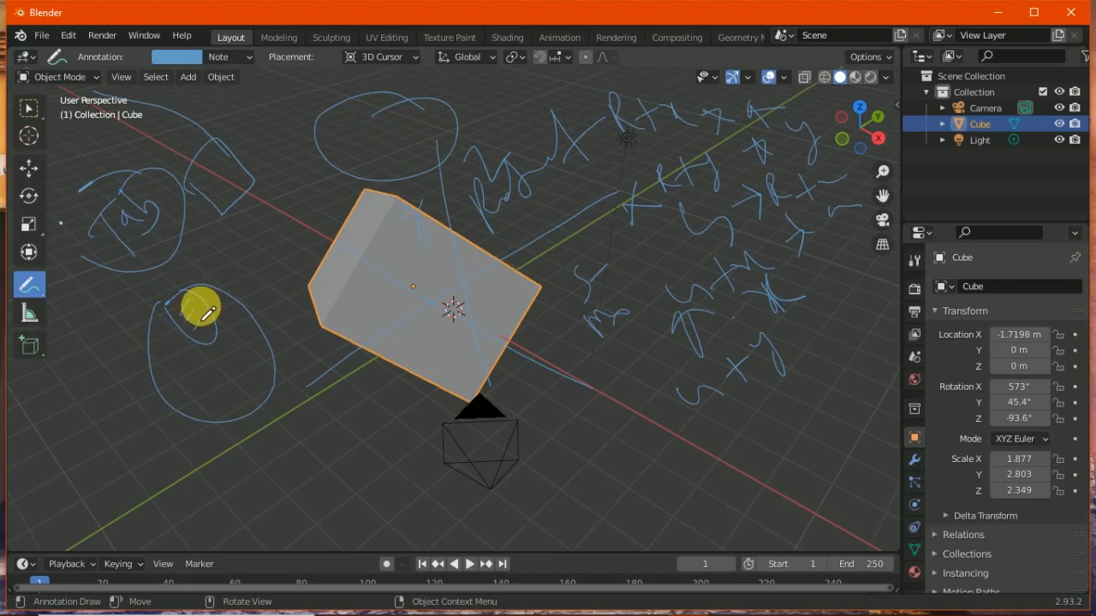
mouse_move(204, 315)
middle_mouse_down()
mouse_move(237, 399)
mouse_move(254, 237)
mouse_move(517, 229)
mouse_move(303, 252)
mouse_move(362, 257)
mouse_move(294, 240)
mouse_move(292, 255)
middle_mouse_up()
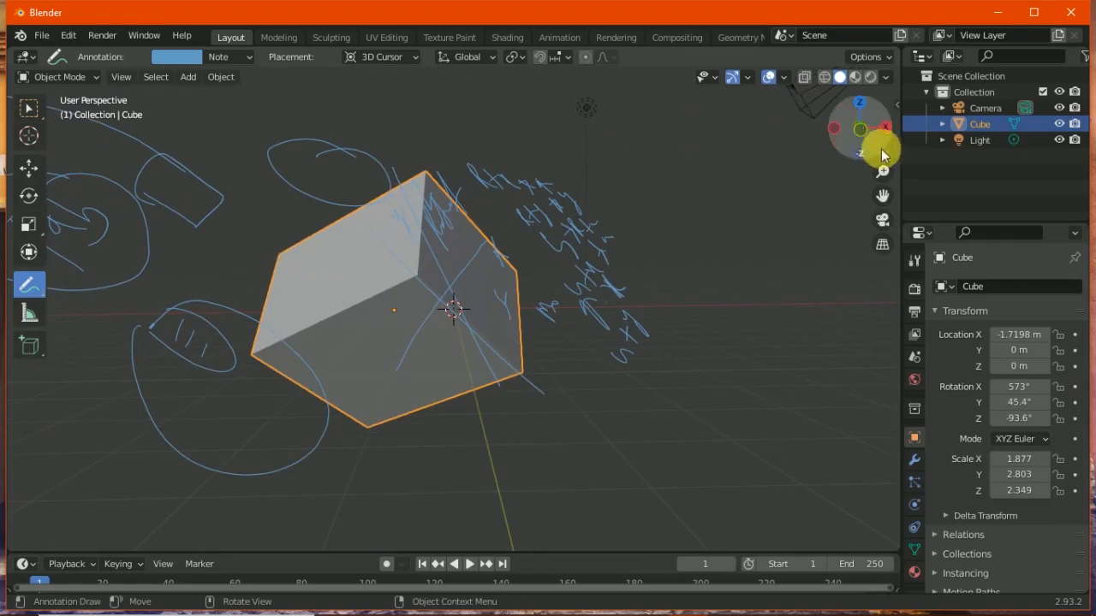
left_click_drag(876, 109, 707, 183)
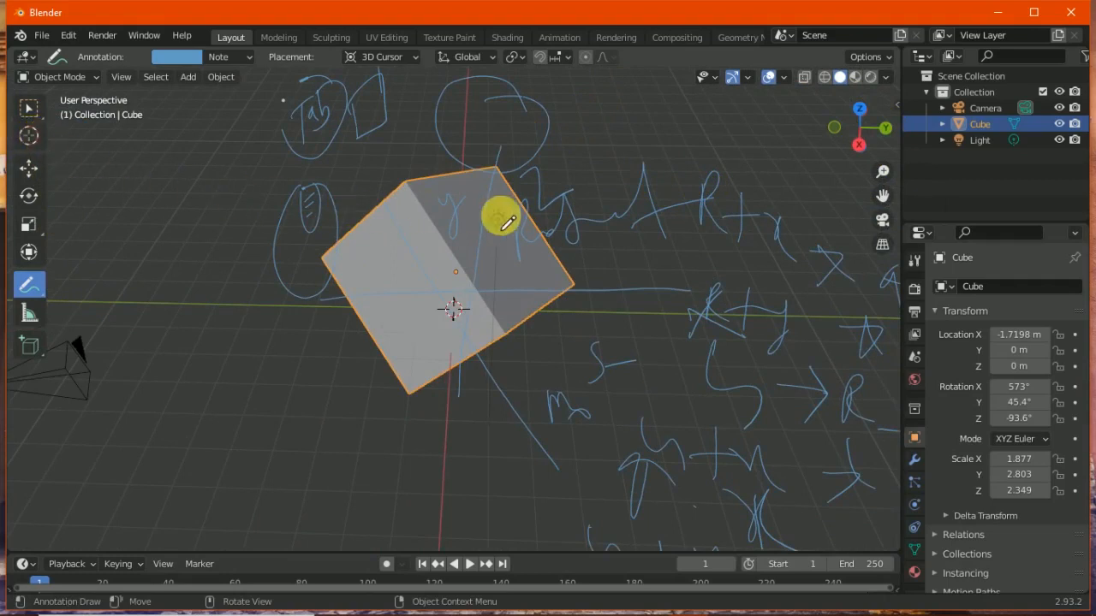
Switch to the PDF guide in Edge, encircle contents entries 1.12 to 1.15, and return to Blender
left_click(1007, 14)
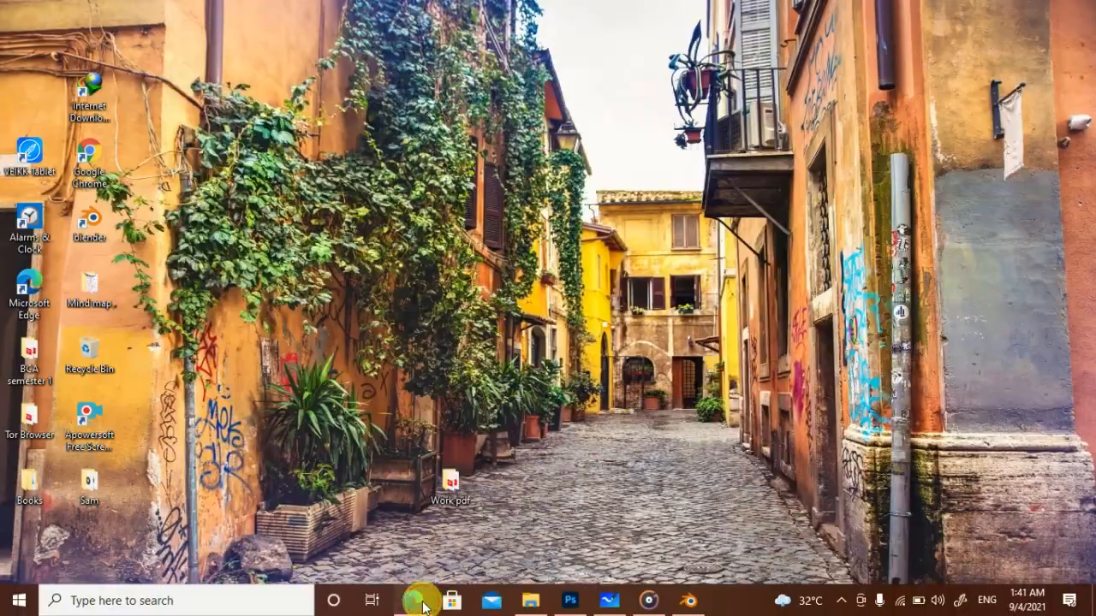
left_click(419, 604)
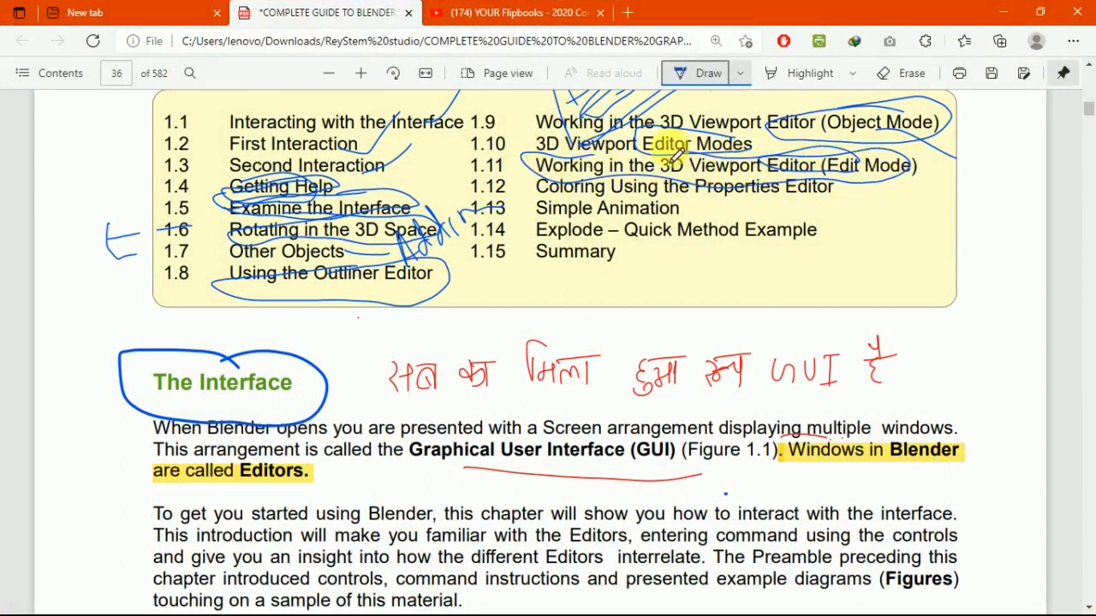
left_click_drag(531, 188, 767, 221)
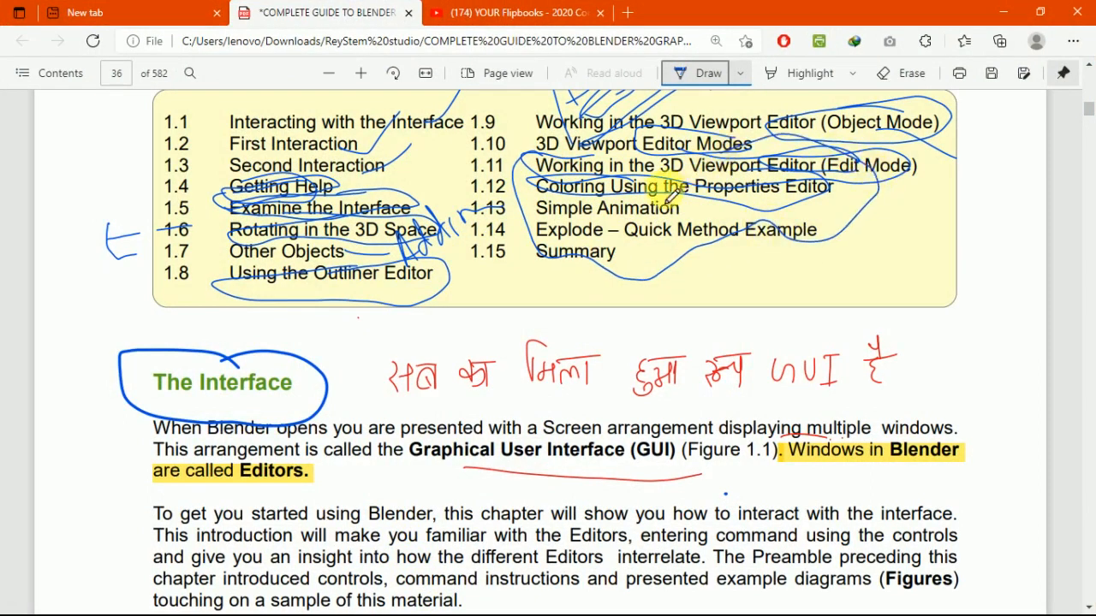
left_click(1005, 12)
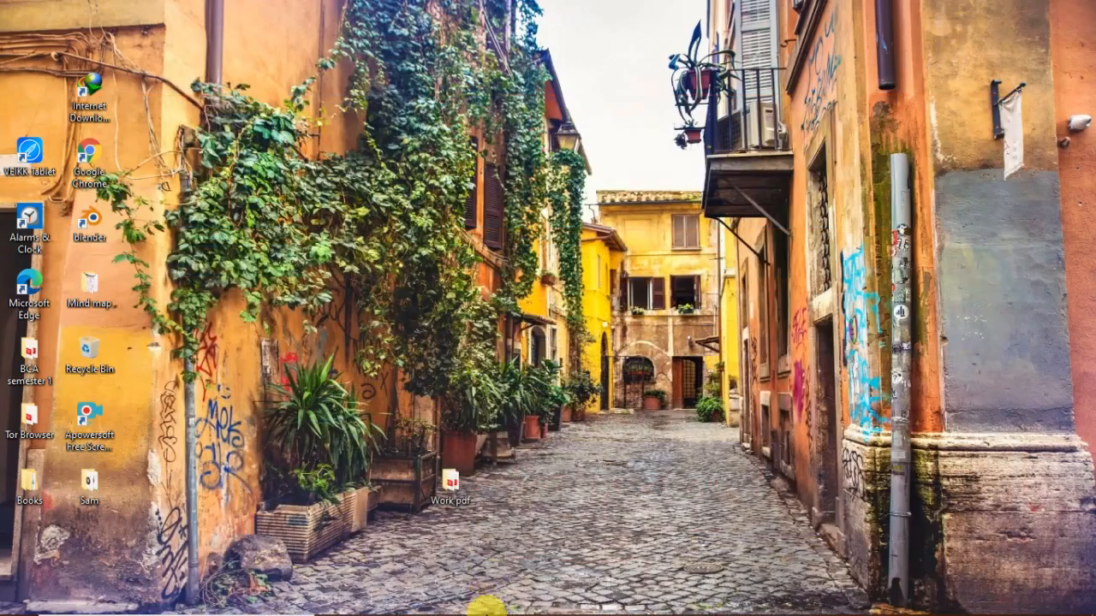
left_click(413, 603)
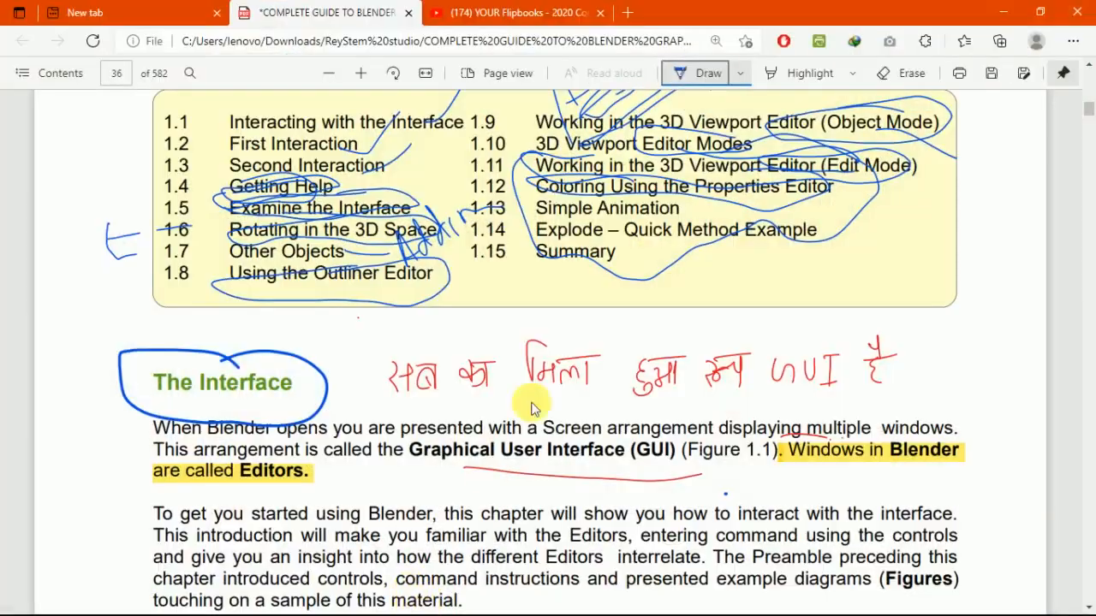
left_click(1012, 19)
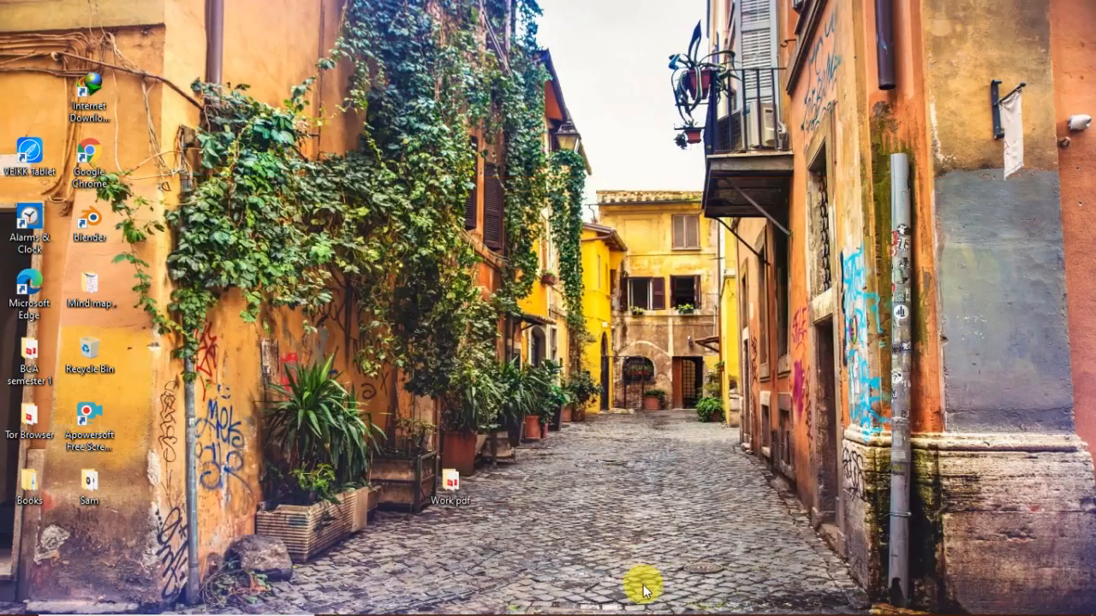
left_click(671, 599)
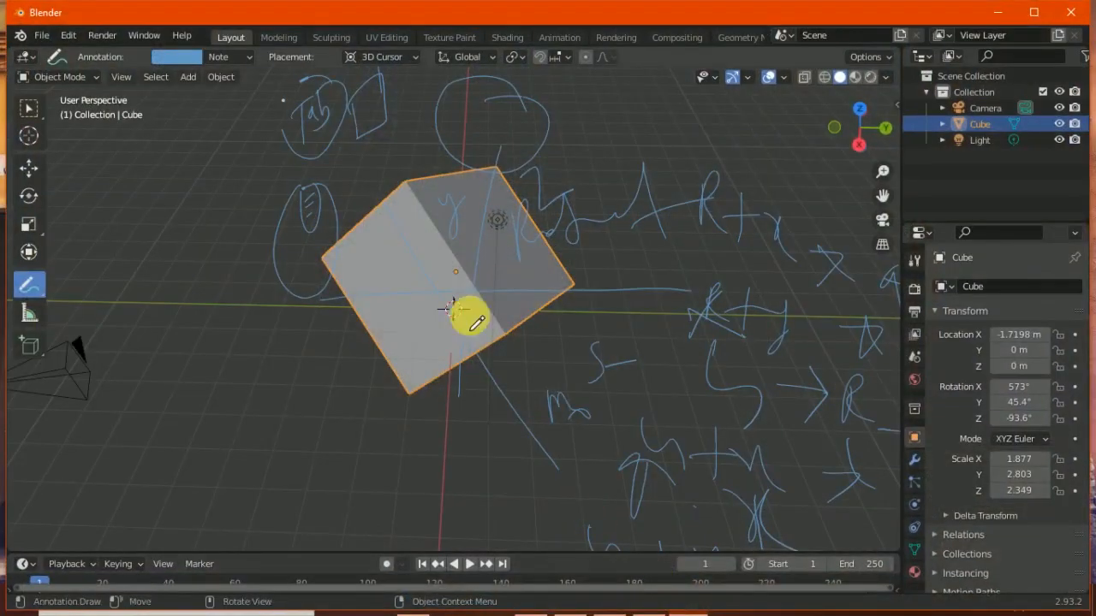
Start a new General file and discard the changes to the current scene
left_click(41, 35)
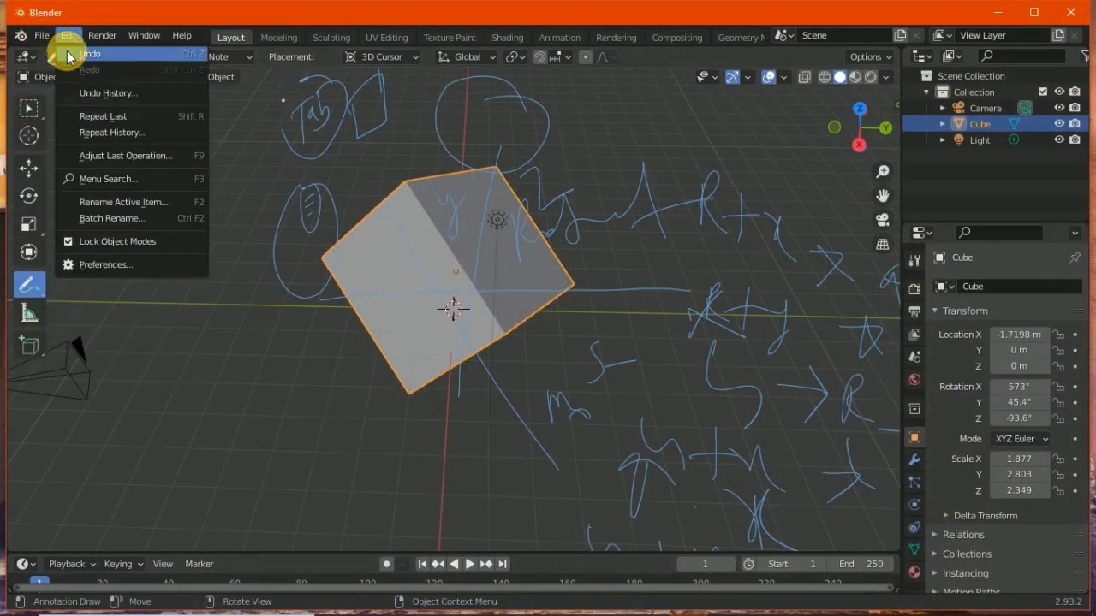
mouse_move(77, 54)
left_click(257, 67)
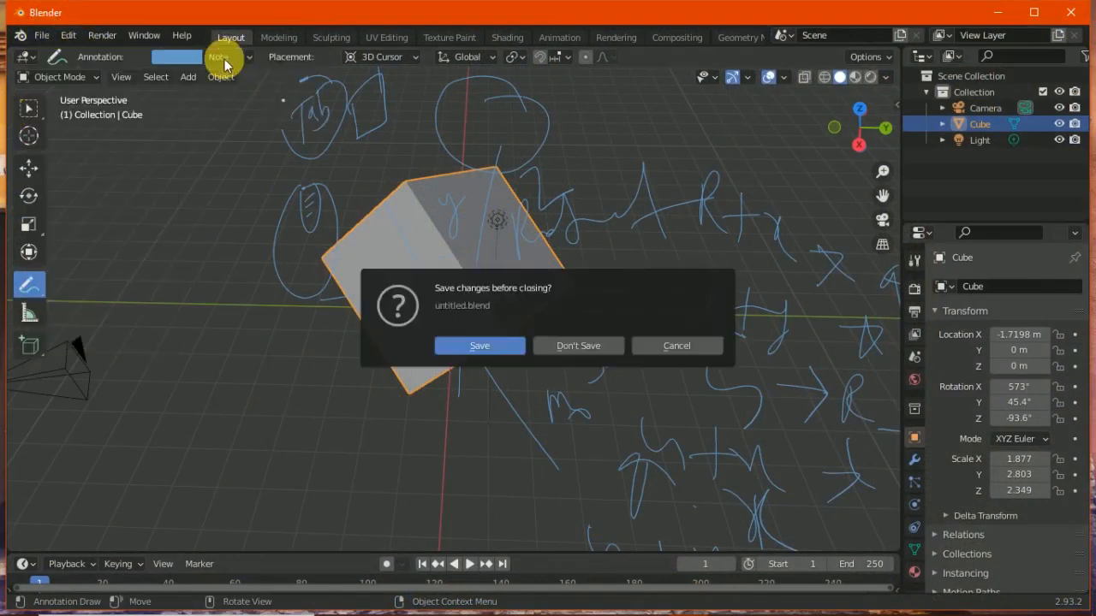
left_click(570, 346)
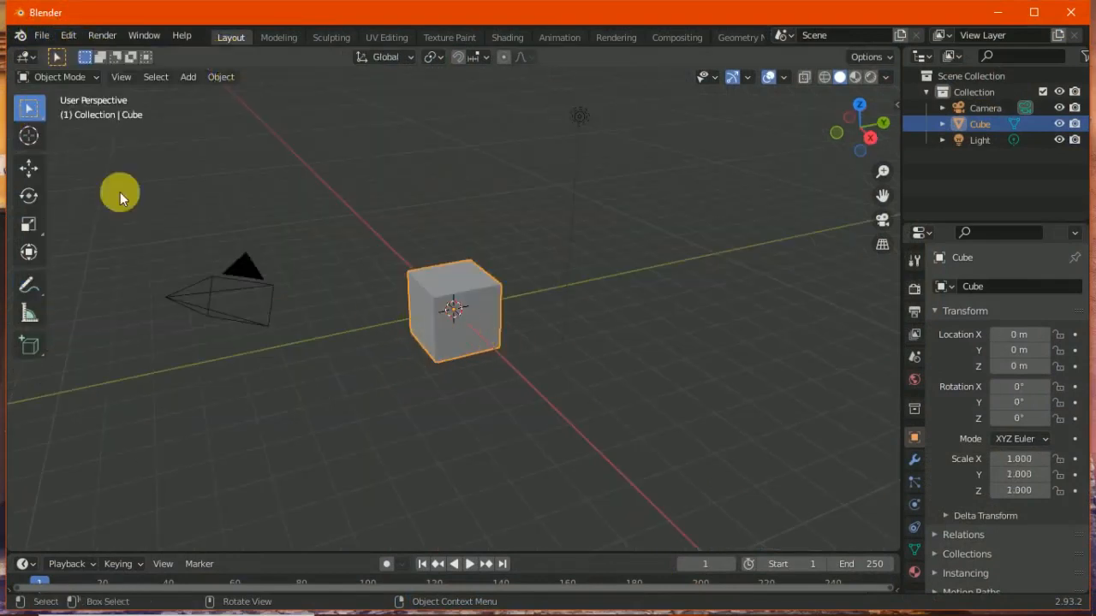
Put the default cube in Edit Mode, annotate a bracket along the editing tools, and handwrite an "extrud" note beside them
left_click(80, 78)
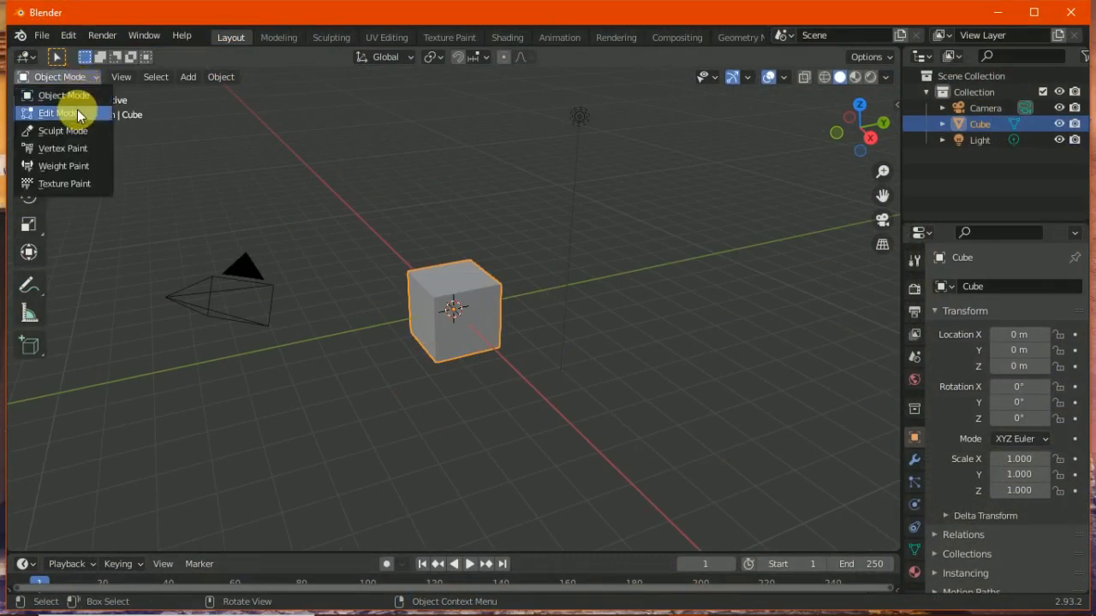
left_click(78, 113)
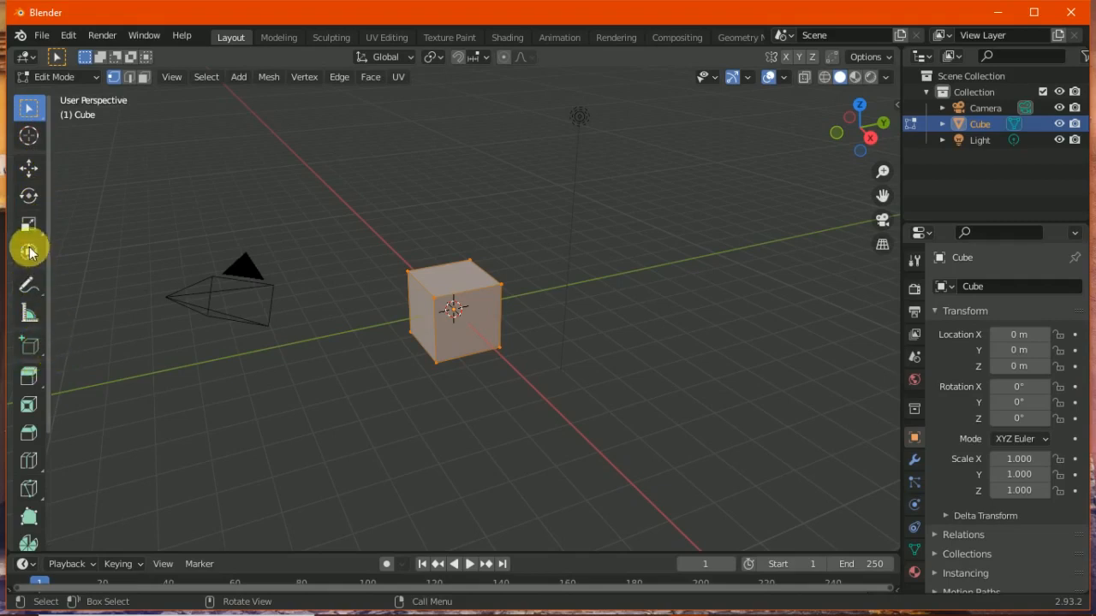
left_click(31, 286)
mouse_move(64, 357)
left_mouse_down()
mouse_move(88, 314)
mouse_move(59, 114)
left_mouse_up()
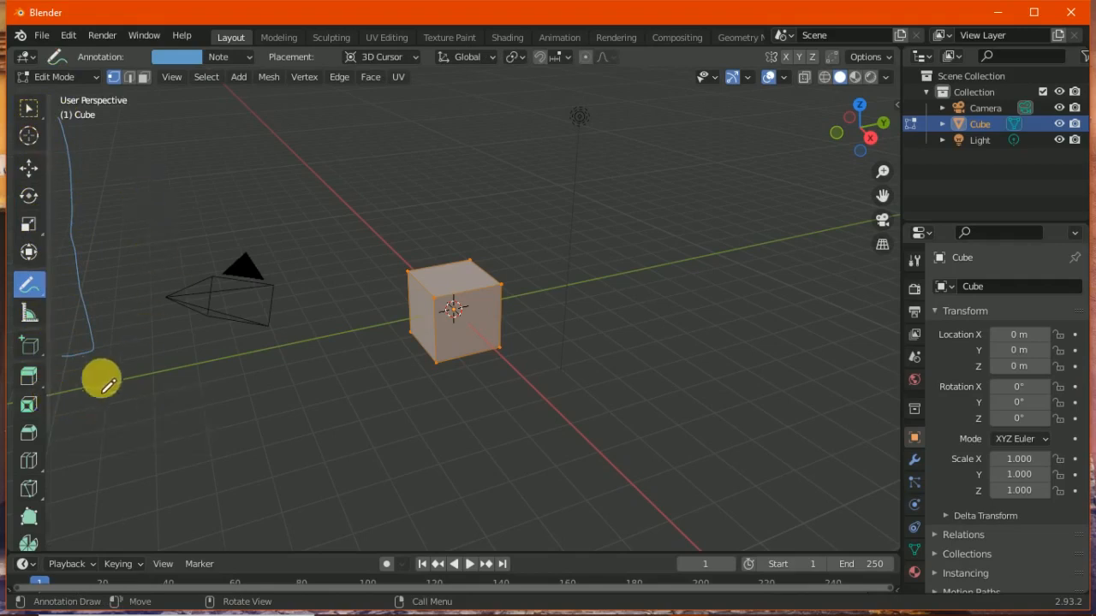
mouse_move(61, 378)
left_mouse_down()
mouse_move(93, 374)
mouse_move(115, 353)
mouse_move(143, 359)
mouse_move(218, 324)
mouse_move(249, 344)
left_mouse_up()
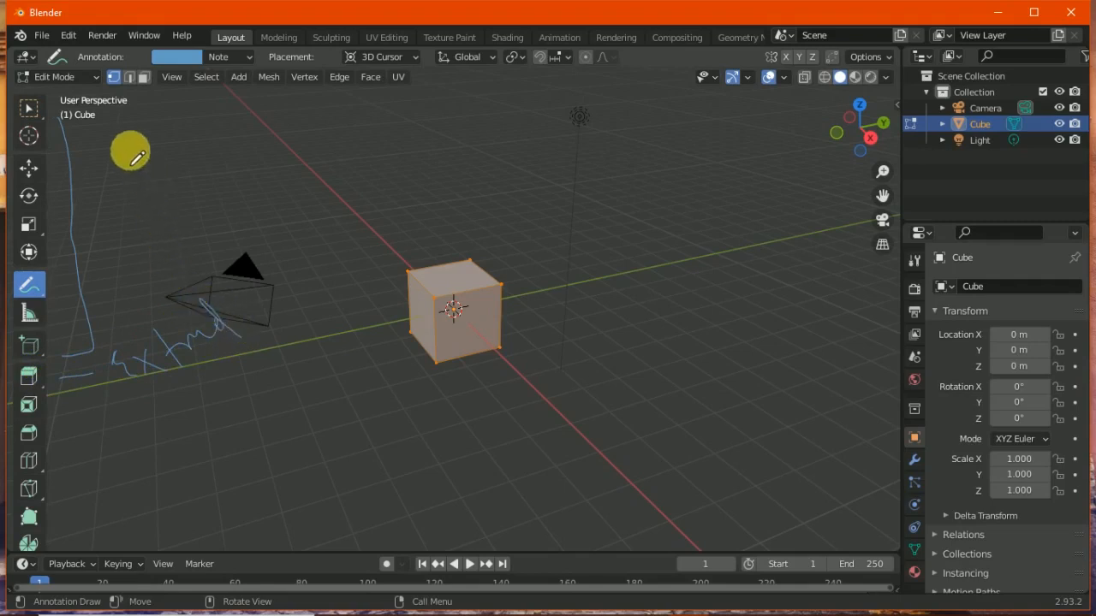
Annotate a stroke near the mesh selection modes, and switch the cube to Object Mode and back to Edit Mode
left_click_drag(128, 98, 161, 89)
left_click(81, 77)
left_click(89, 92)
left_click(97, 82)
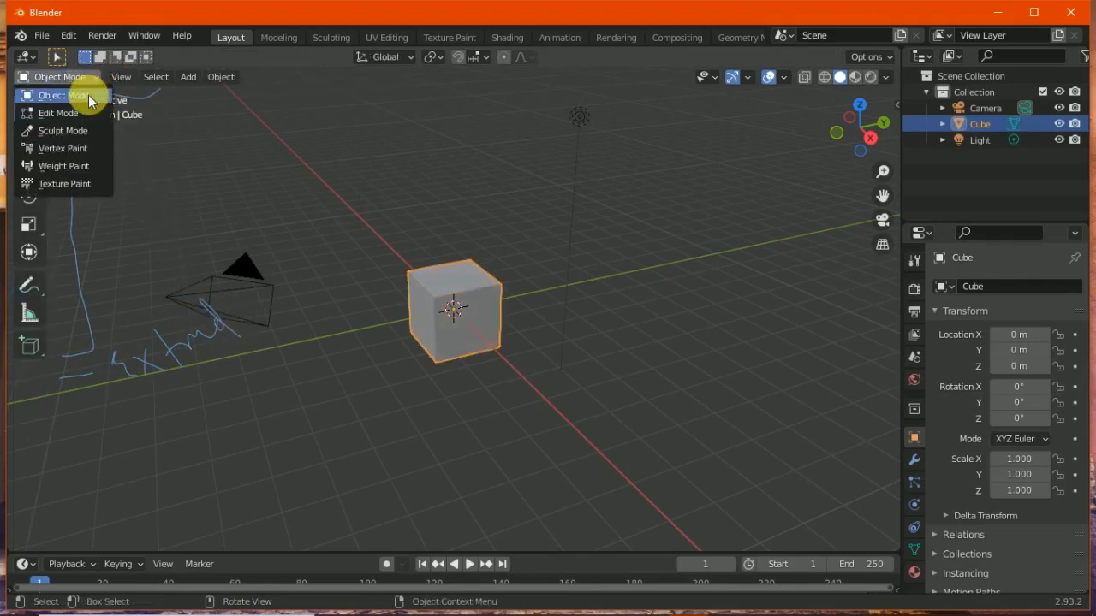
left_click(81, 110)
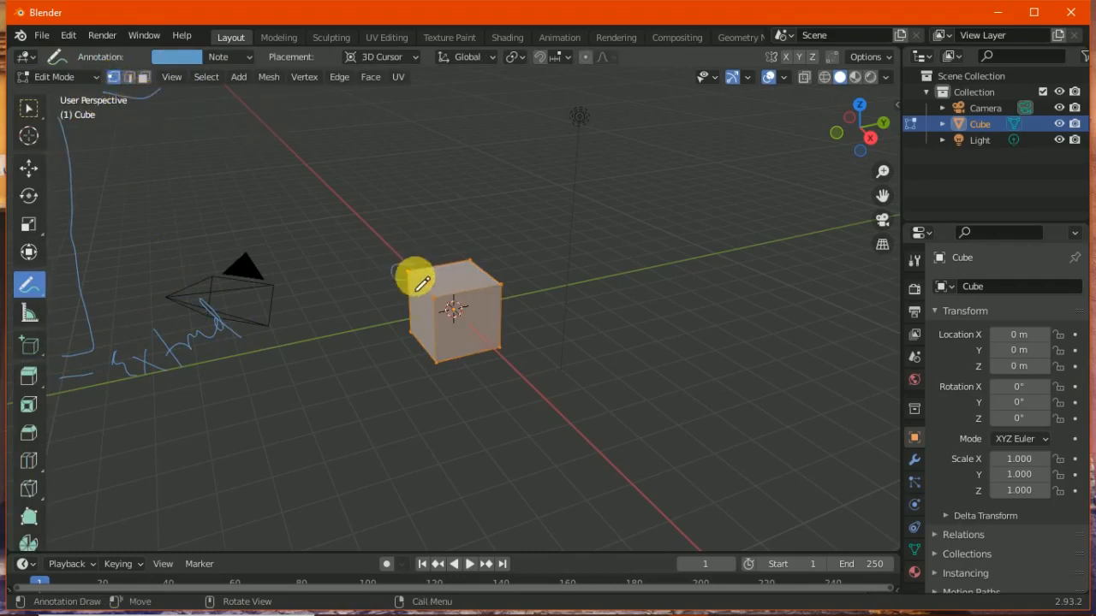
Annotate the cube's corner and upper face with a circle and labelled pointer lines, and sketch five D-shaped outlines around it
mouse_move(412, 270)
left_mouse_down()
mouse_move(451, 272)
mouse_move(430, 196)
mouse_move(462, 214)
left_mouse_up()
mouse_move(477, 269)
left_mouse_down()
mouse_move(506, 246)
mouse_move(519, 215)
left_mouse_up()
left_click_drag(574, 177, 607, 242)
mouse_move(572, 185)
left_mouse_down()
mouse_move(609, 139)
mouse_move(629, 235)
mouse_move(596, 246)
left_mouse_up()
left_click_drag(659, 234, 684, 279)
mouse_move(658, 235)
left_mouse_down()
mouse_move(693, 196)
mouse_move(685, 293)
left_mouse_up()
mouse_move(751, 313)
left_mouse_down()
mouse_move(788, 257)
mouse_move(761, 348)
left_mouse_up()
left_click_drag(742, 394, 777, 437)
mouse_move(742, 399)
left_mouse_down()
mouse_move(789, 356)
mouse_move(779, 441)
left_mouse_up()
left_click_drag(577, 351, 606, 402)
Sketch a four-sided face below the cube, mark its centre with an f label, and annotate its edge and a vertex
mouse_move(481, 444)
left_mouse_down()
mouse_move(563, 453)
mouse_move(535, 490)
left_mouse_up()
mouse_move(479, 445)
left_mouse_down()
mouse_move(517, 478)
mouse_move(506, 436)
mouse_move(535, 377)
mouse_move(527, 351)
mouse_move(555, 372)
left_mouse_up()
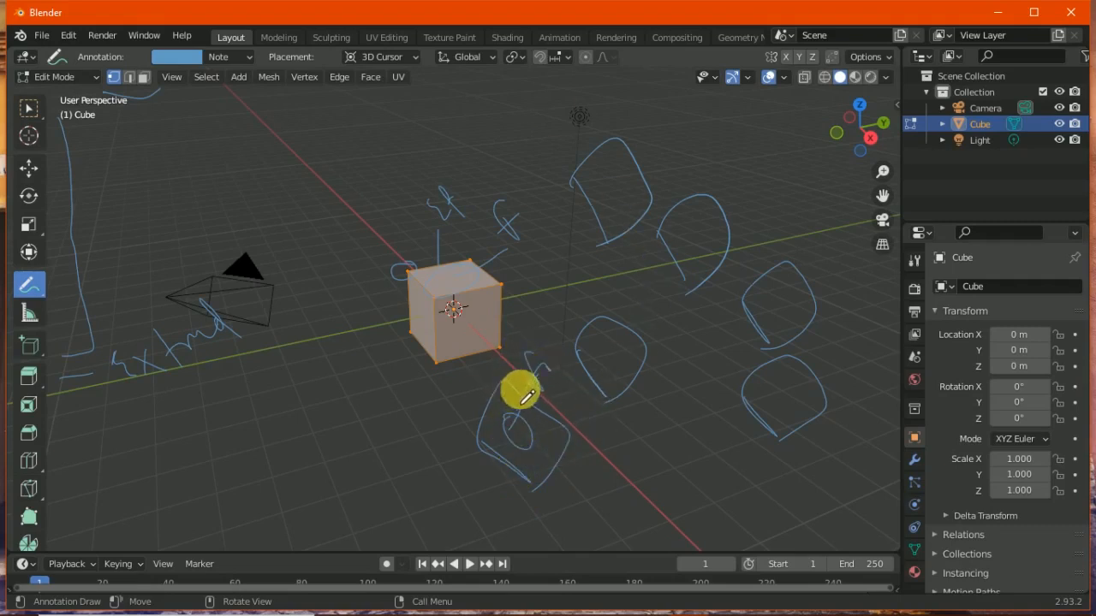
mouse_move(567, 422)
left_mouse_down()
mouse_move(607, 416)
mouse_move(591, 367)
mouse_move(606, 405)
mouse_move(640, 394)
mouse_move(635, 464)
mouse_move(648, 403)
left_mouse_up()
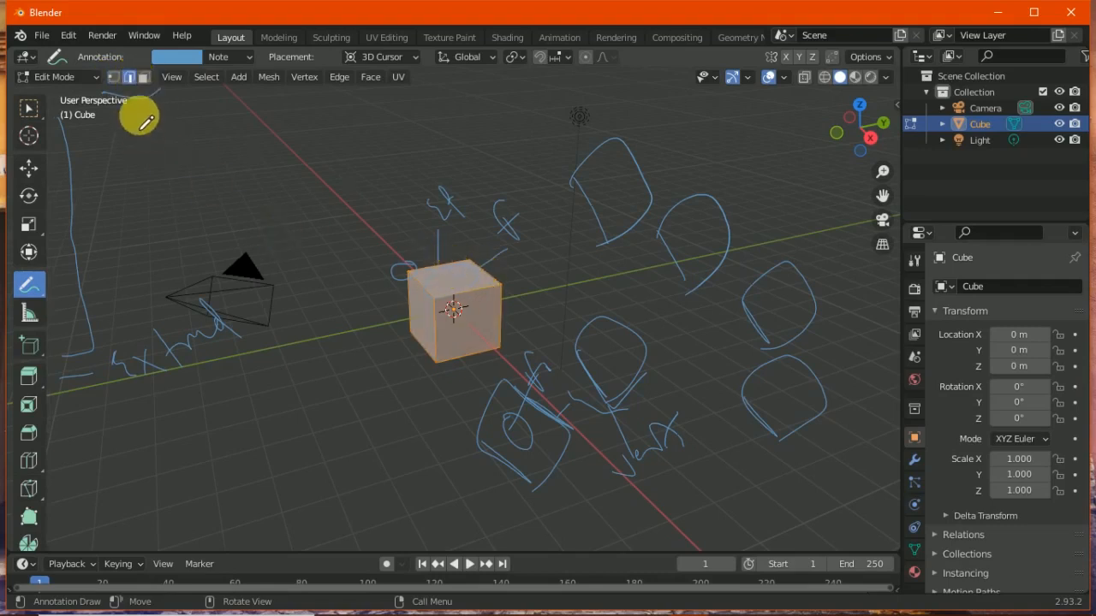
Put the cube in face selection and look through the view, selection and mesh transform commands
left_click(178, 82)
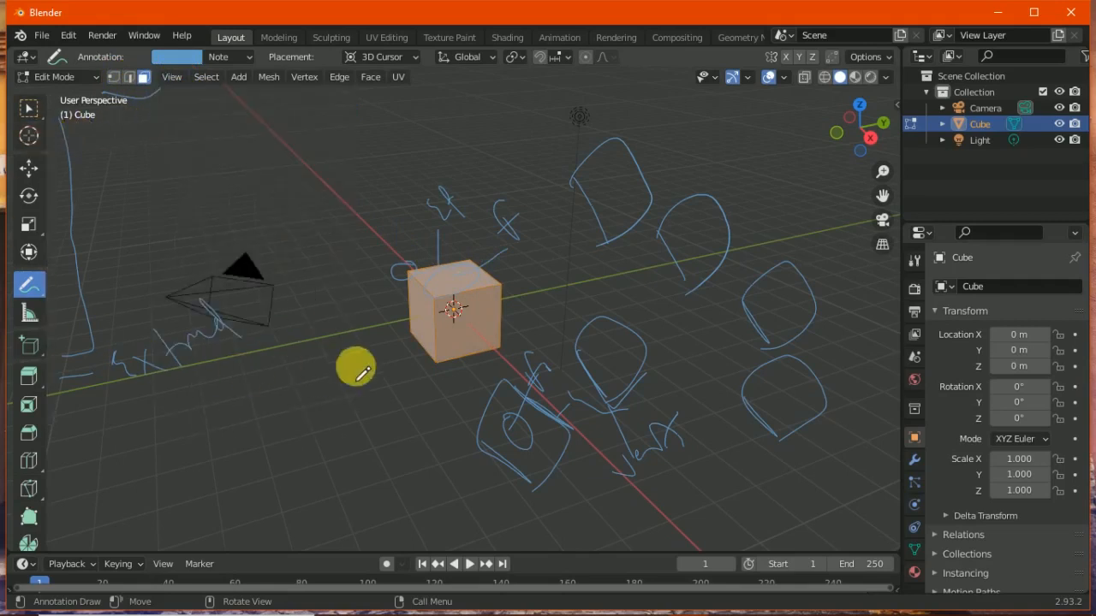
left_click(174, 85)
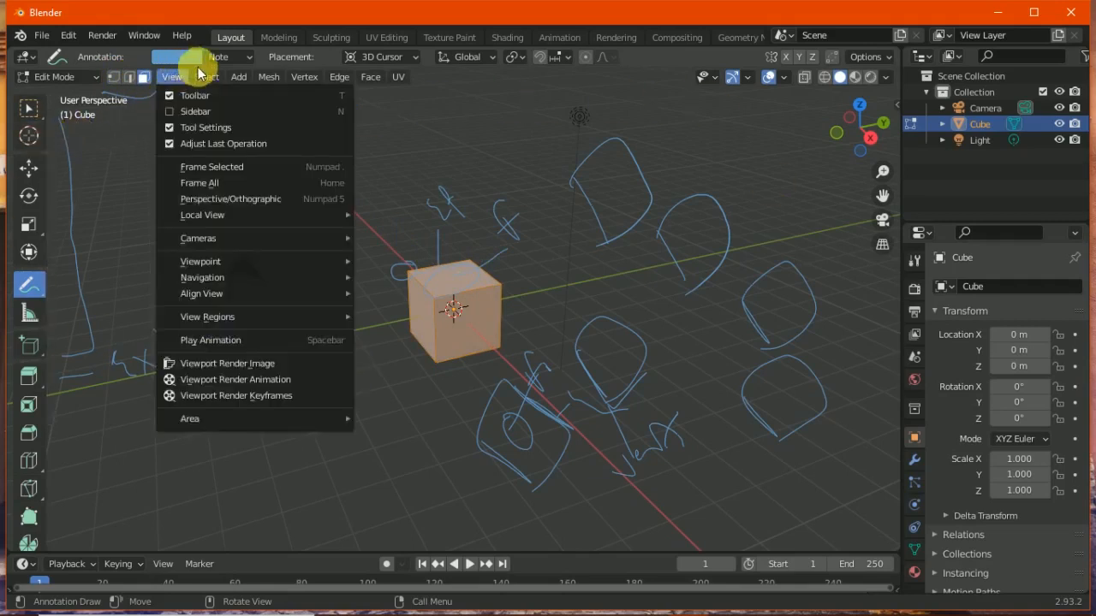
left_click(206, 76)
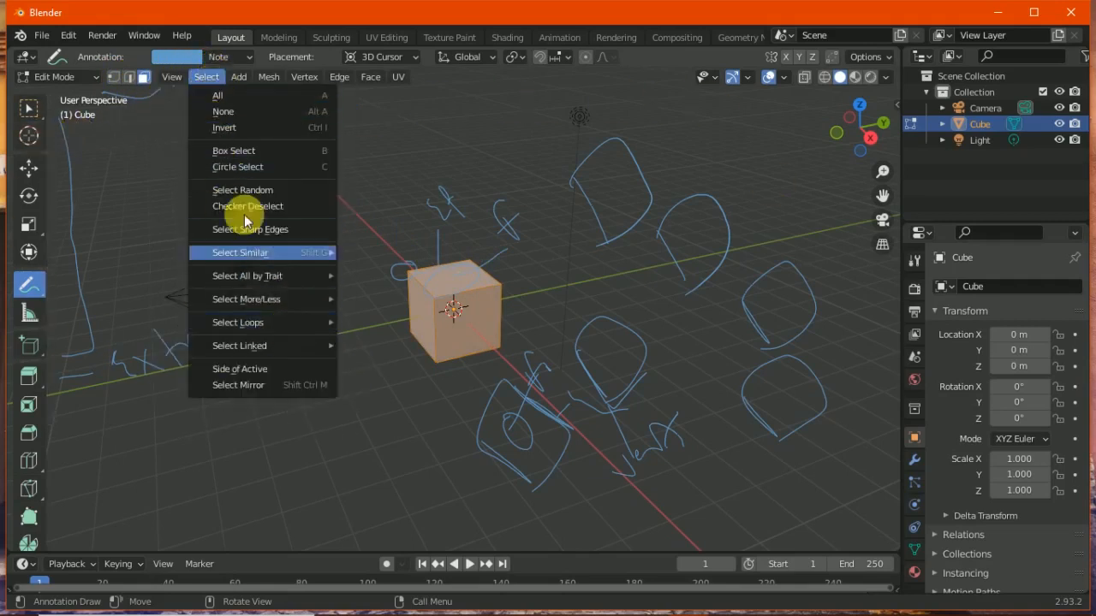
mouse_move(239, 76)
left_click(269, 75)
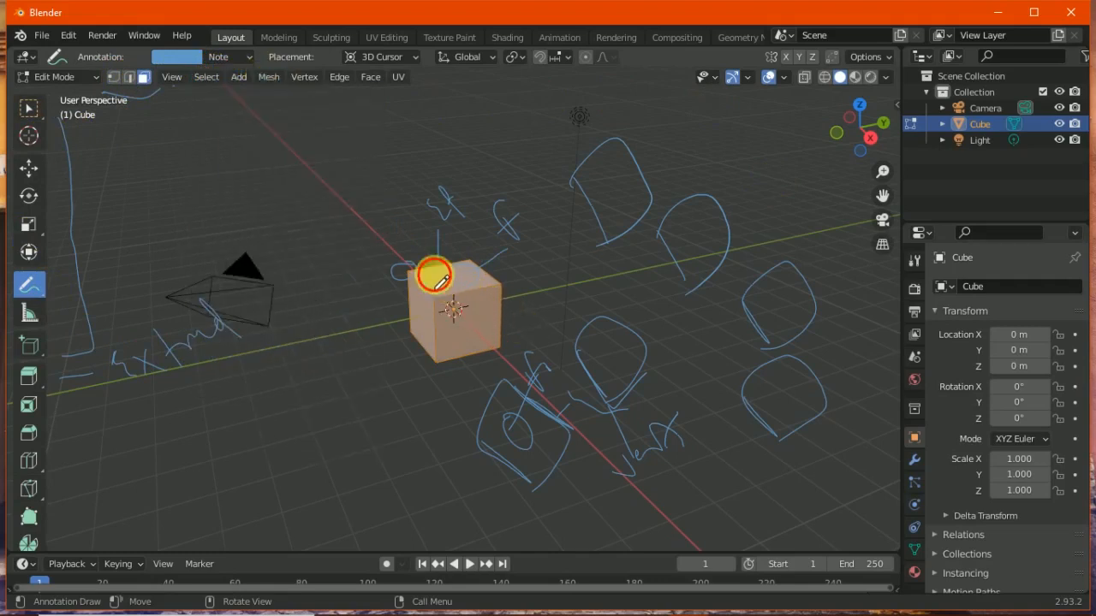
left_click(269, 76)
mouse_move(310, 94)
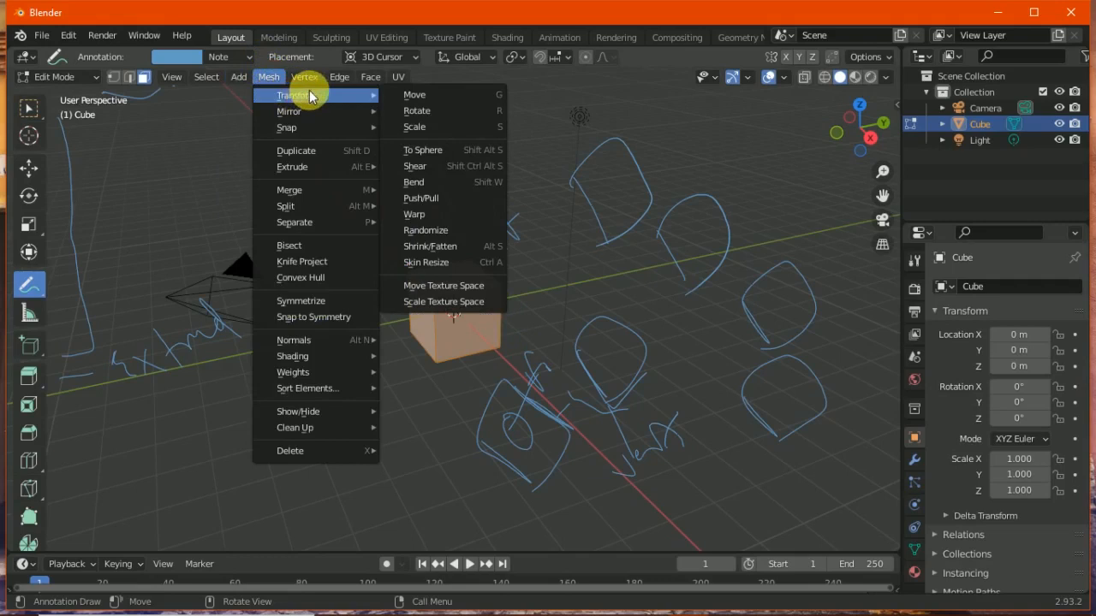
mouse_move(316, 193)
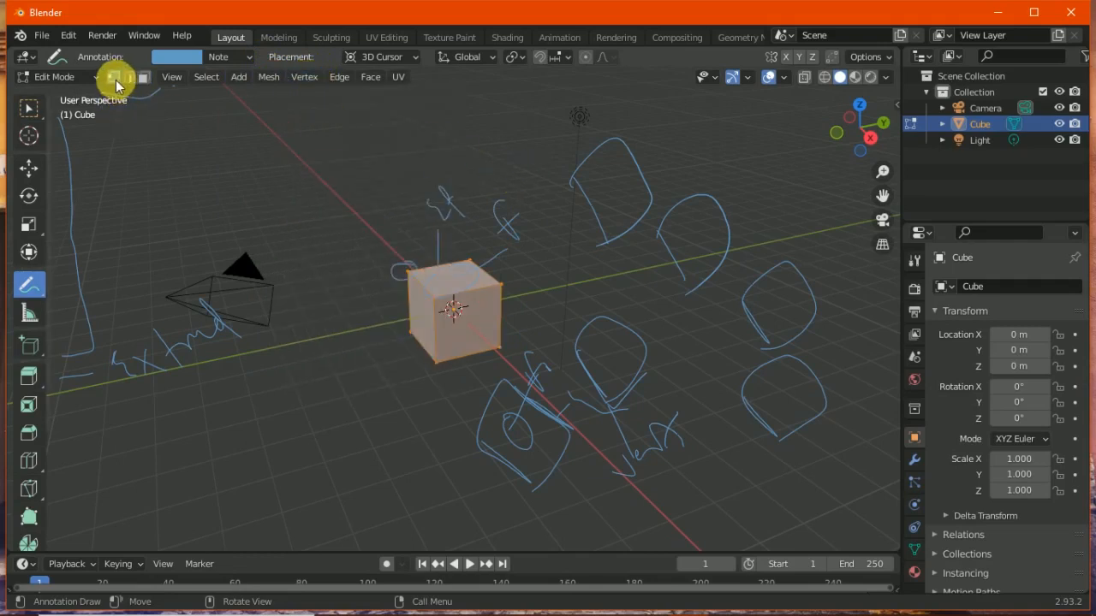
Review the face and UV commands in vertex selection, and annotate curves beneath the header and around the navigation gizmo
left_click_drag(382, 250, 386, 254)
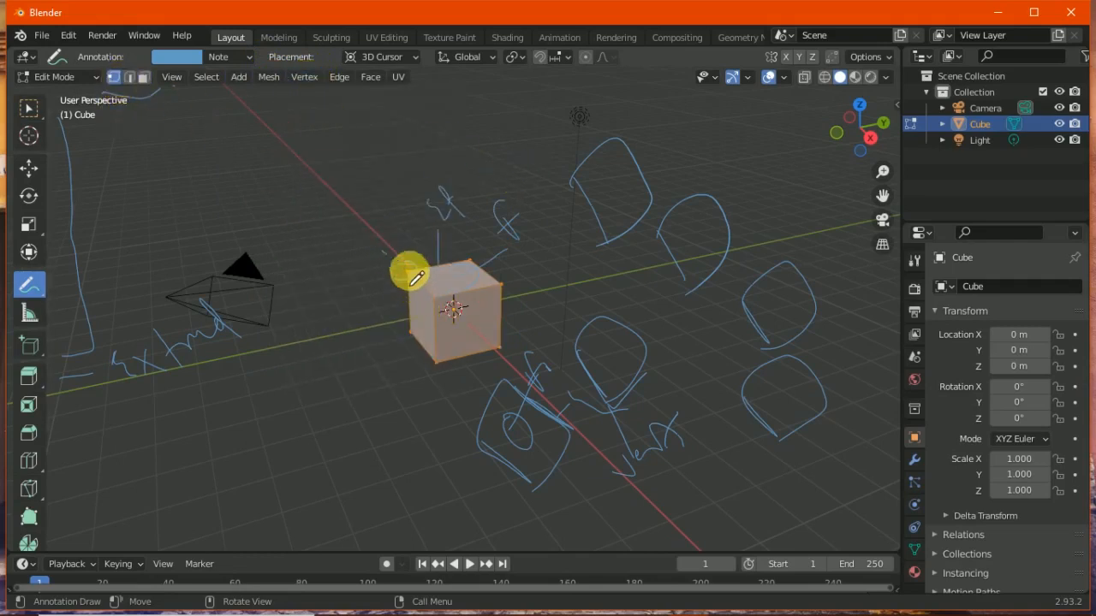
left_click(312, 74)
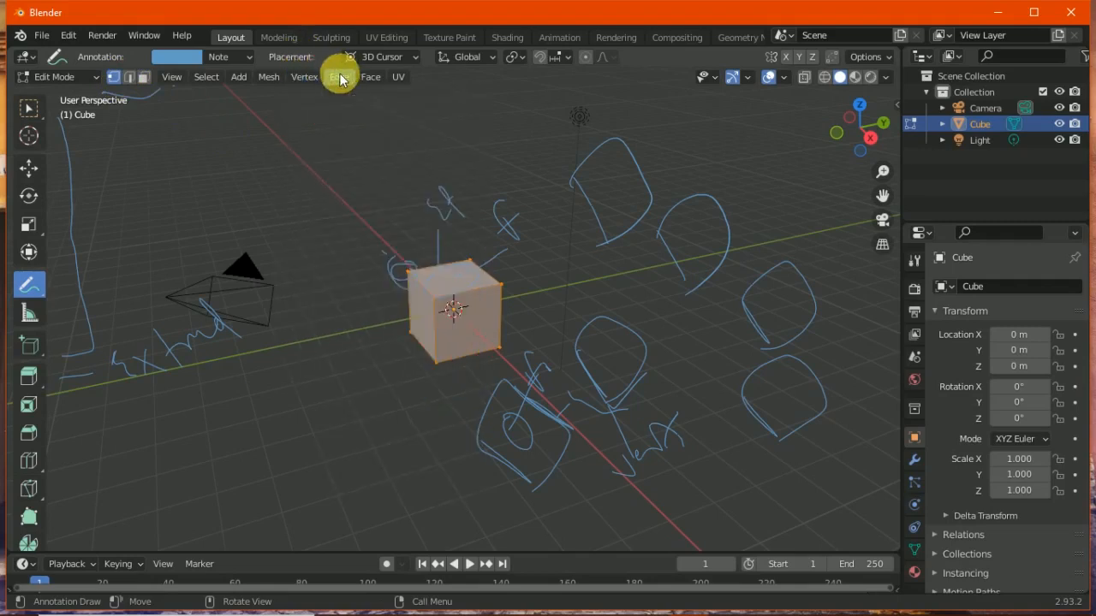
left_click(373, 76)
mouse_move(398, 78)
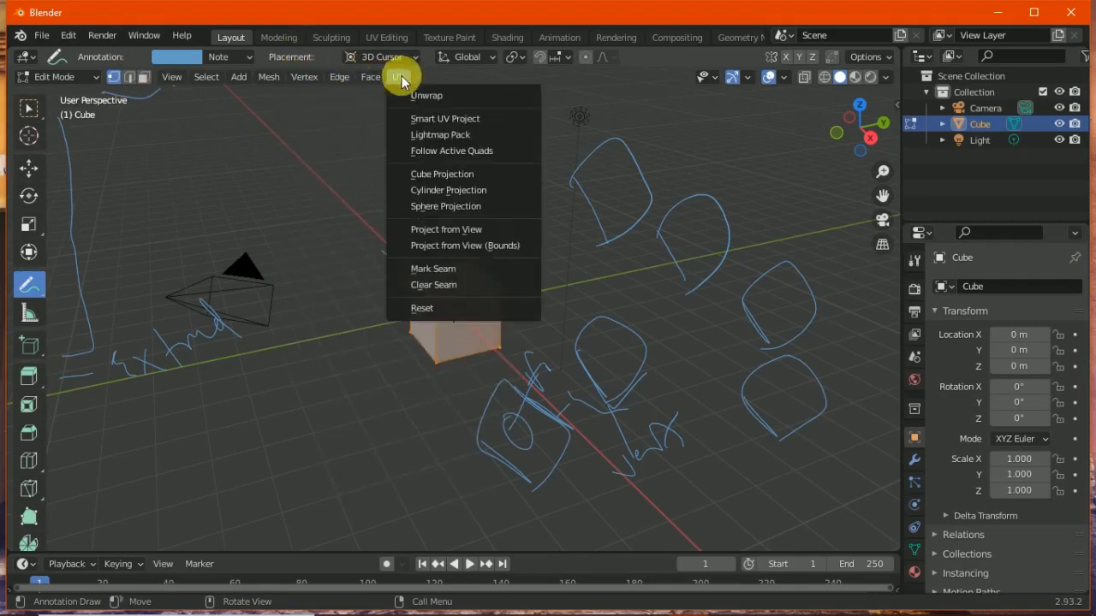
left_click(399, 78)
left_click(371, 76)
mouse_move(399, 78)
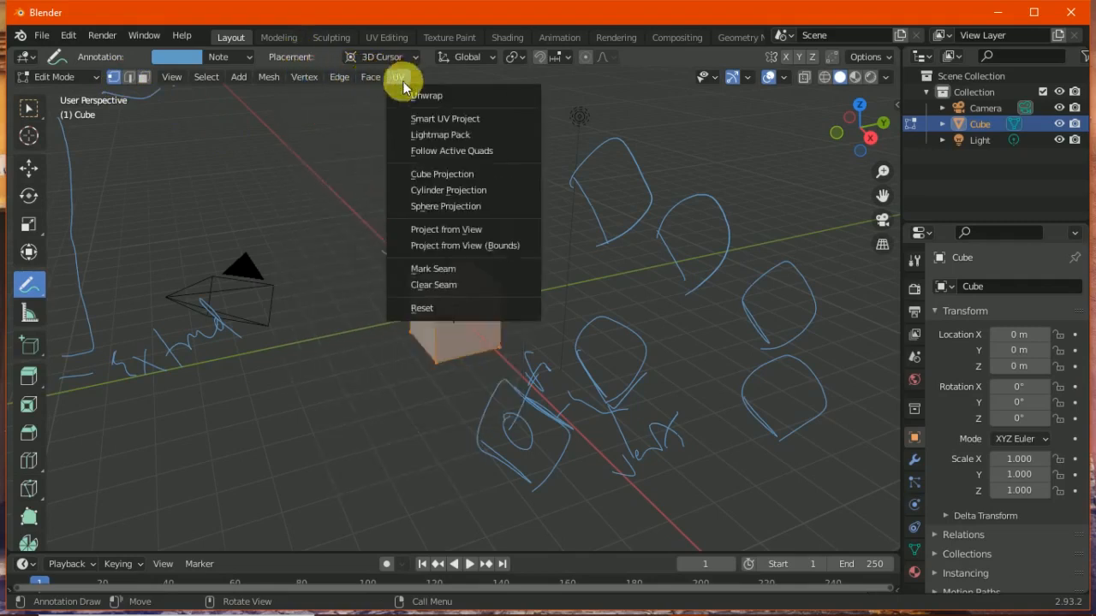
mouse_move(676, 83)
left_mouse_down()
mouse_move(789, 122)
mouse_move(860, 227)
left_mouse_up()
left_click_drag(419, 107, 168, 95)
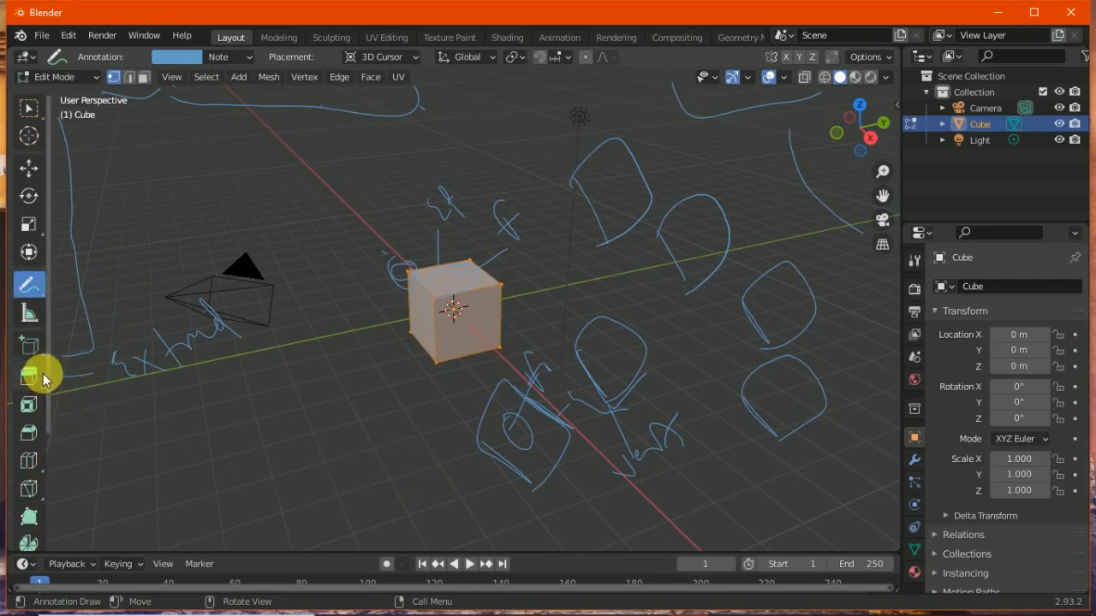
Select the cube's top face in face selection and extrude it down through the cube's base
left_click(144, 77)
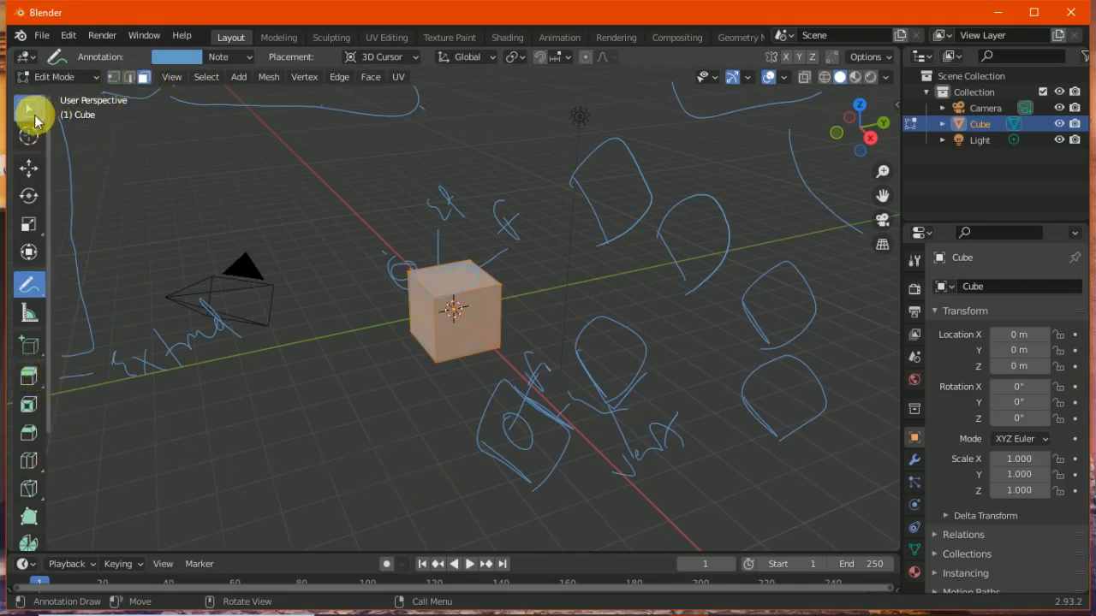
left_click(31, 110)
left_click(248, 188)
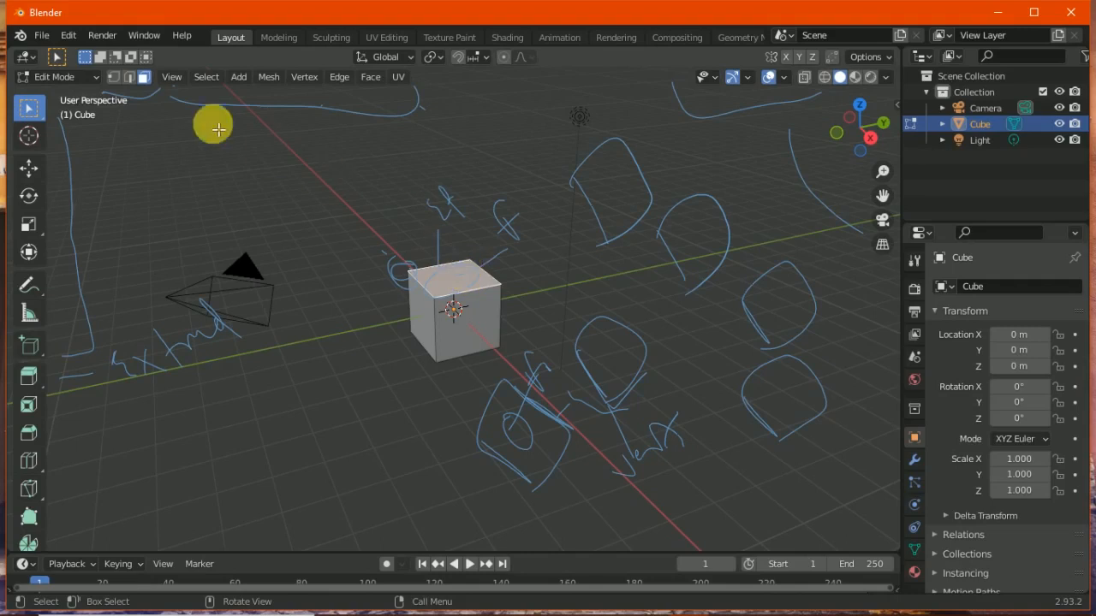
left_click(145, 77)
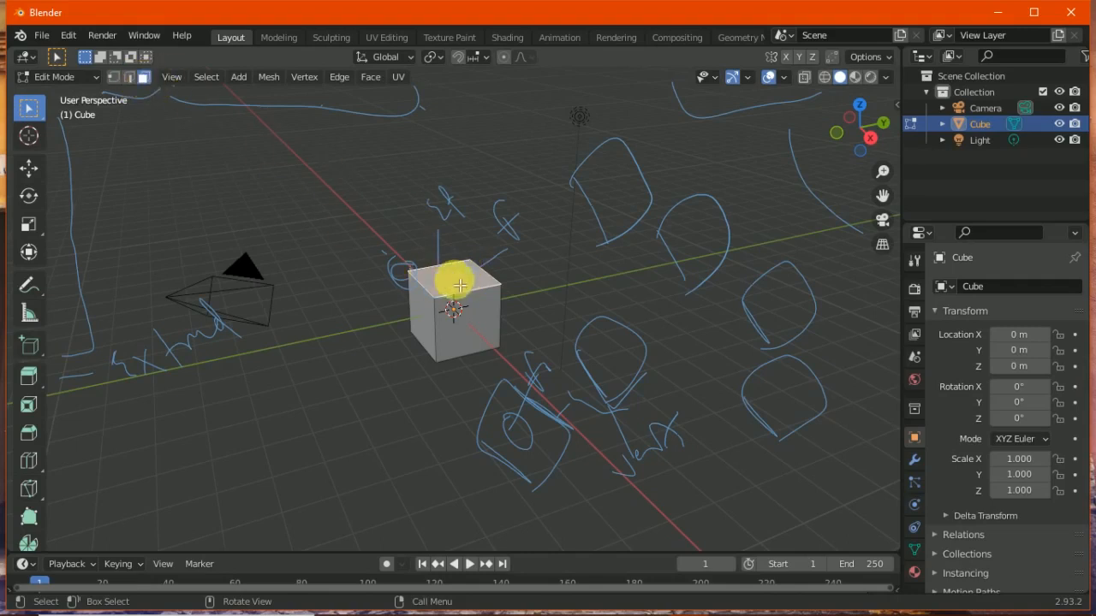
left_click(30, 377)
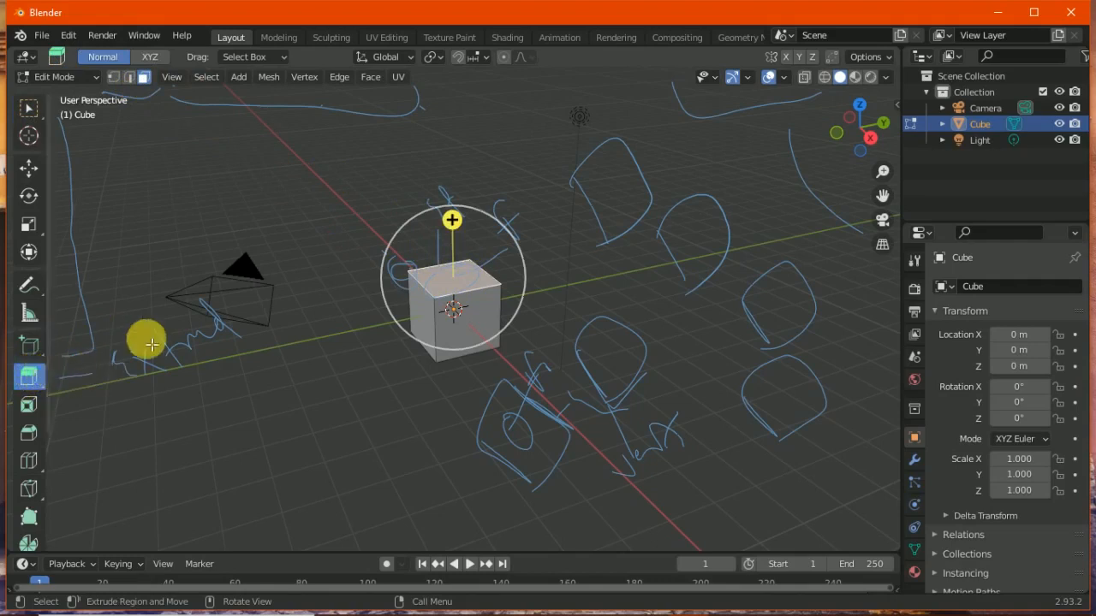
left_click_drag(452, 222, 447, 181)
left_click(462, 305)
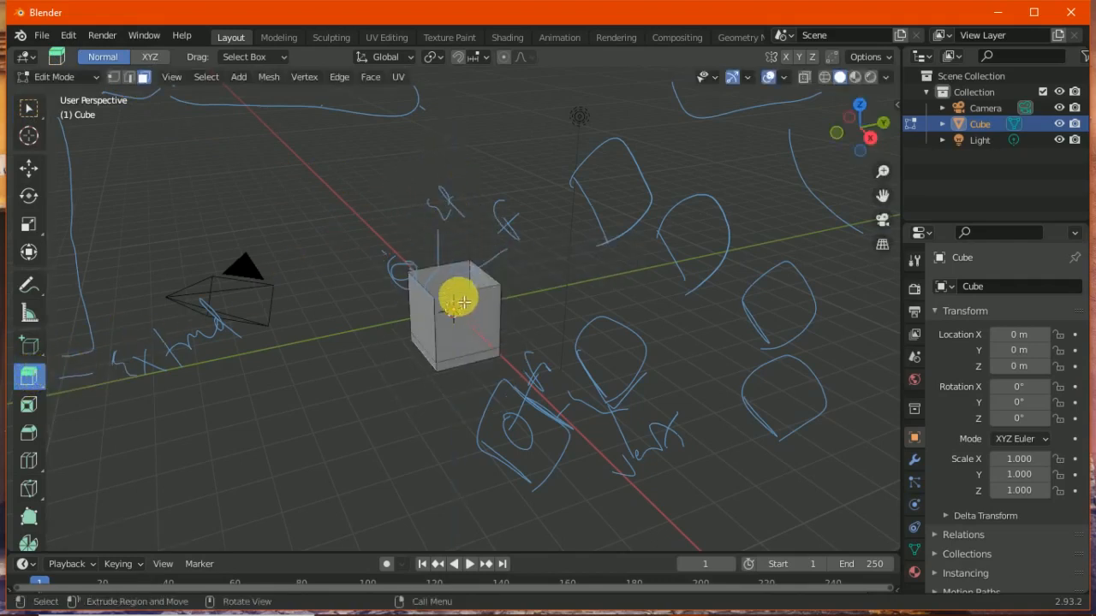
Extrude a short arm along negative X and a long arm along negative Y from the cube's sides
left_click(421, 274)
left_click_drag(420, 274, 392, 190)
left_click(427, 318)
left_click_drag(477, 313, 245, 402)
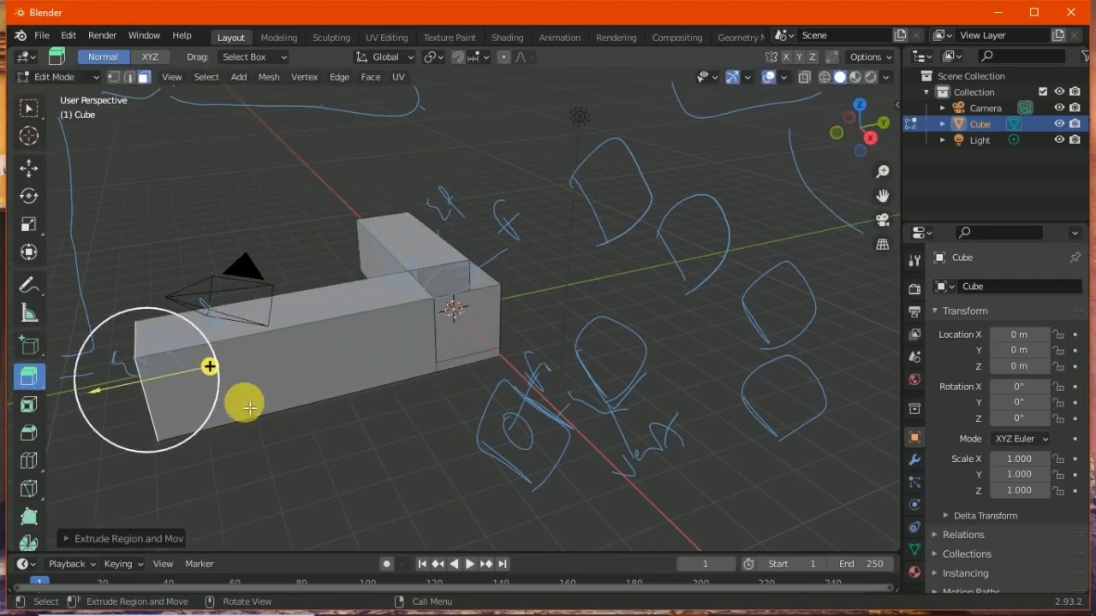
Extend the negative X arm and extrude its end section's side face into an arm parallel to the long one
left_click_drag(861, 122, 697, 220)
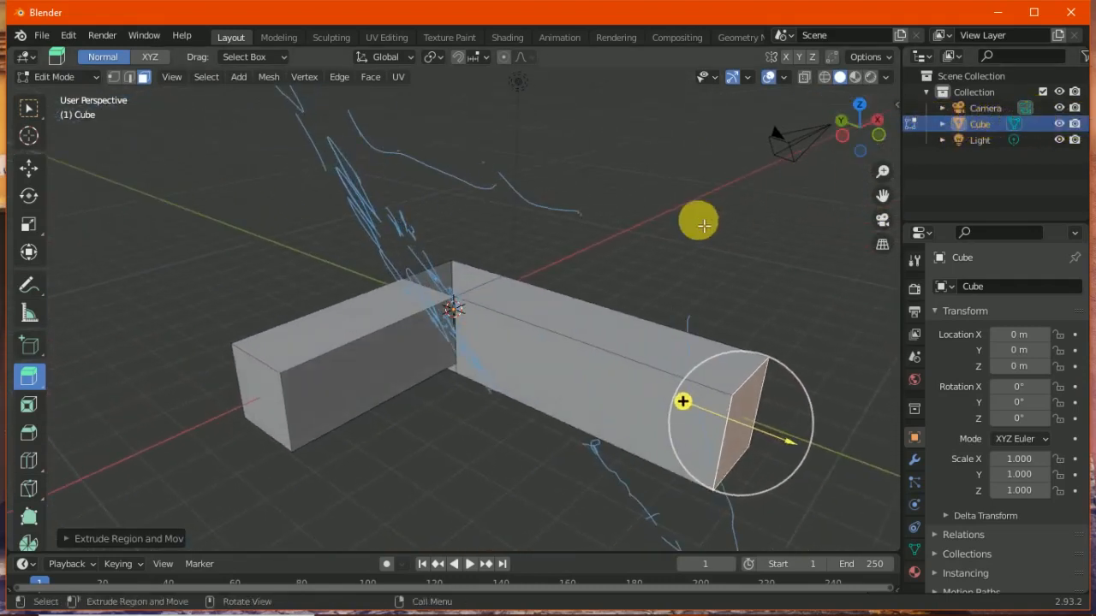
left_click(257, 406)
left_click_drag(206, 428, 144, 475)
left_click_drag(883, 172, 885, 233)
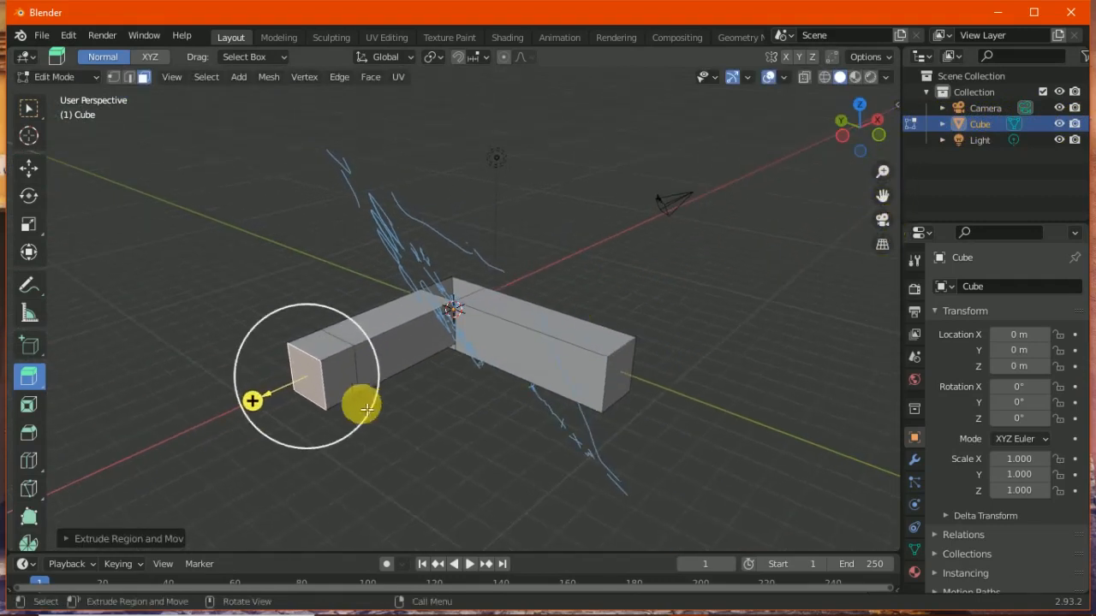
left_click_drag(341, 393, 561, 443)
Lengthen the new parallel arm, extrude its inner side face across to close the rectangular frame, and clear the selection
left_click_drag(865, 121, 773, 128)
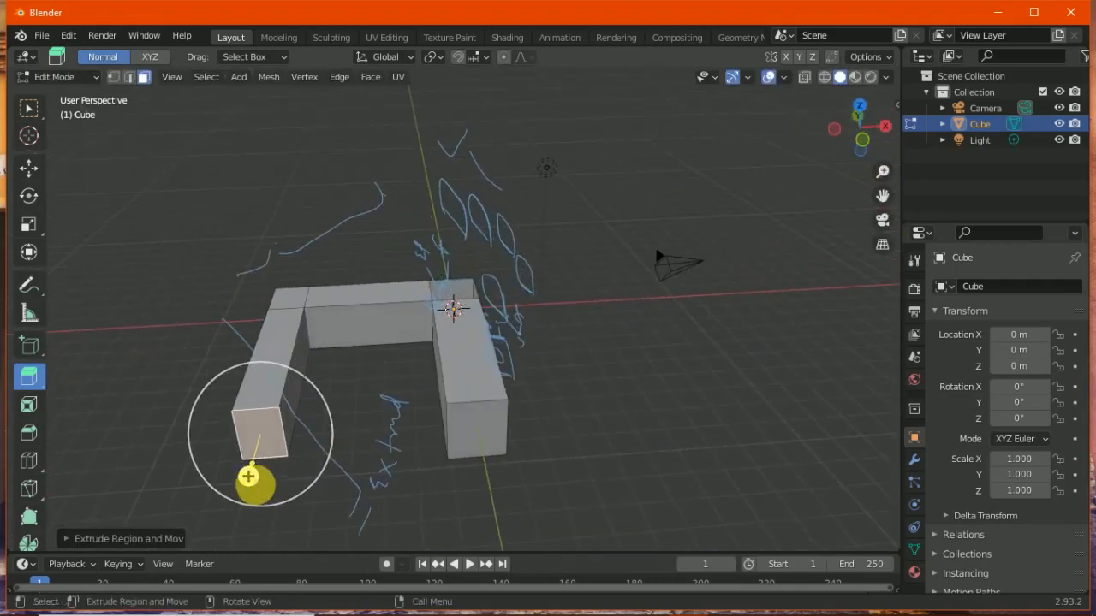
left_click_drag(257, 499, 246, 512)
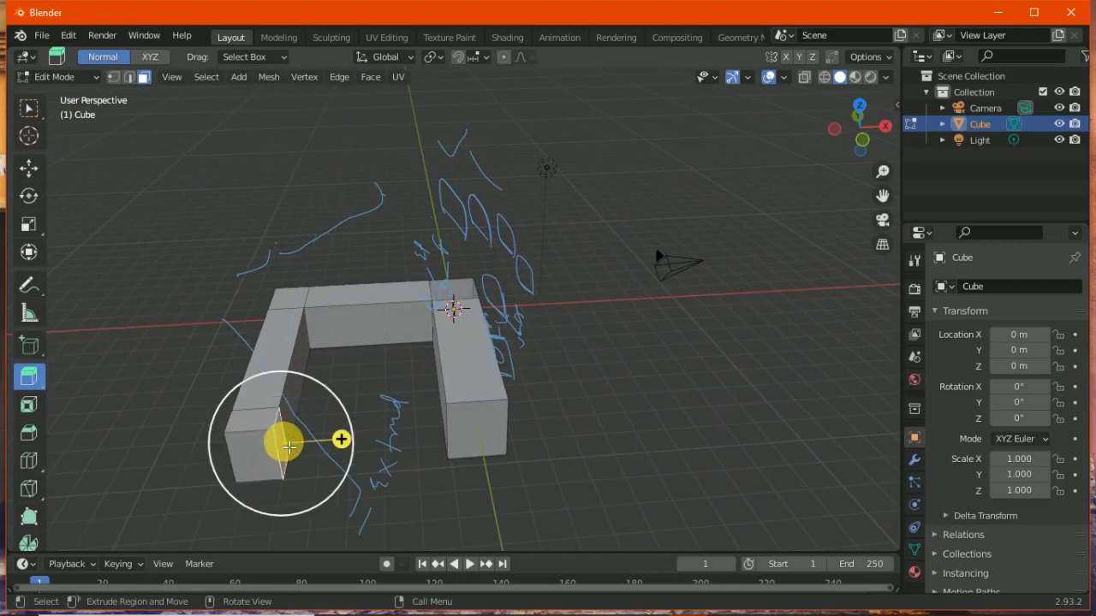
left_click_drag(337, 442, 568, 423)
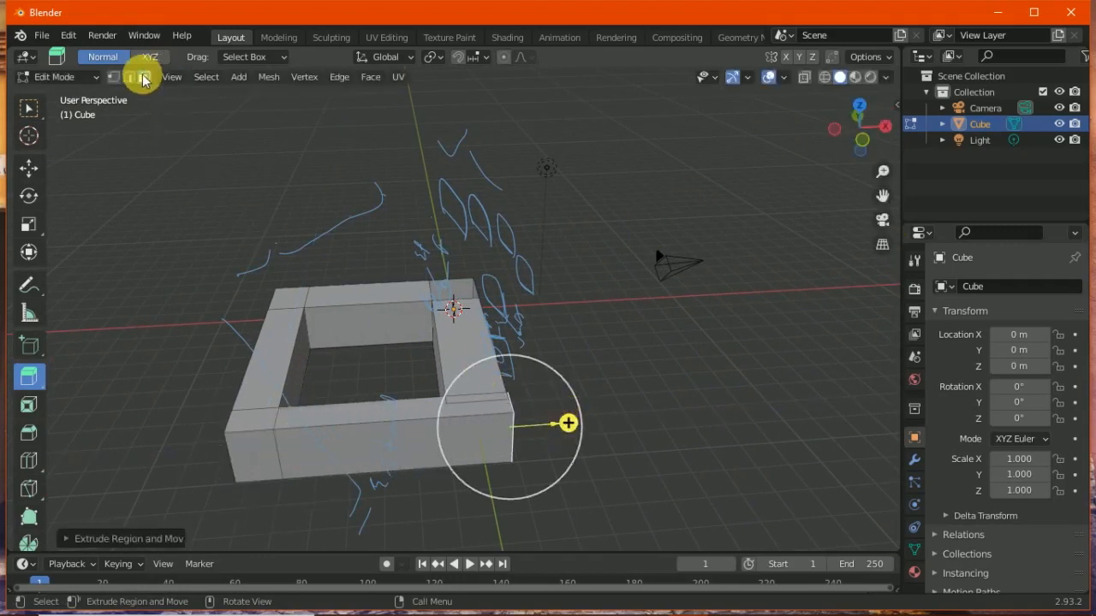
left_click(181, 192)
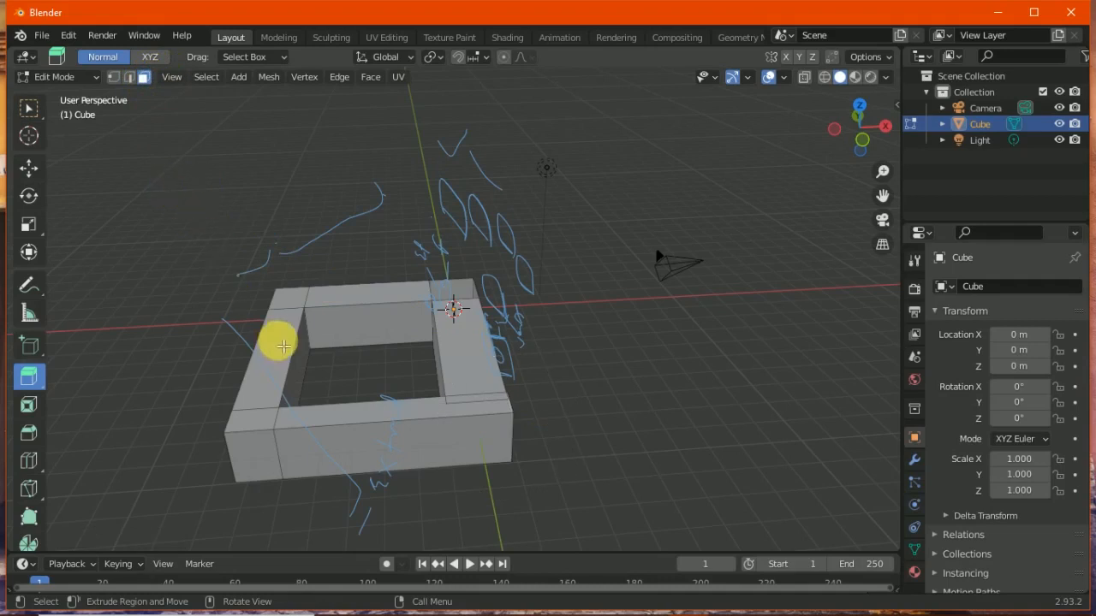
Extrude the rear wall's face upward into a tilted panel above the frame
left_click(323, 310)
left_click_drag(367, 288, 354, 195)
left_click_drag(354, 194, 365, 314)
In vertex selection, extrude the frame's front-left corner vertex outward and deselect it
left_click(113, 77)
left_click(231, 432)
left_click(167, 439)
left_click(225, 446)
left_click_drag(170, 430, 102, 430)
left_click(215, 341)
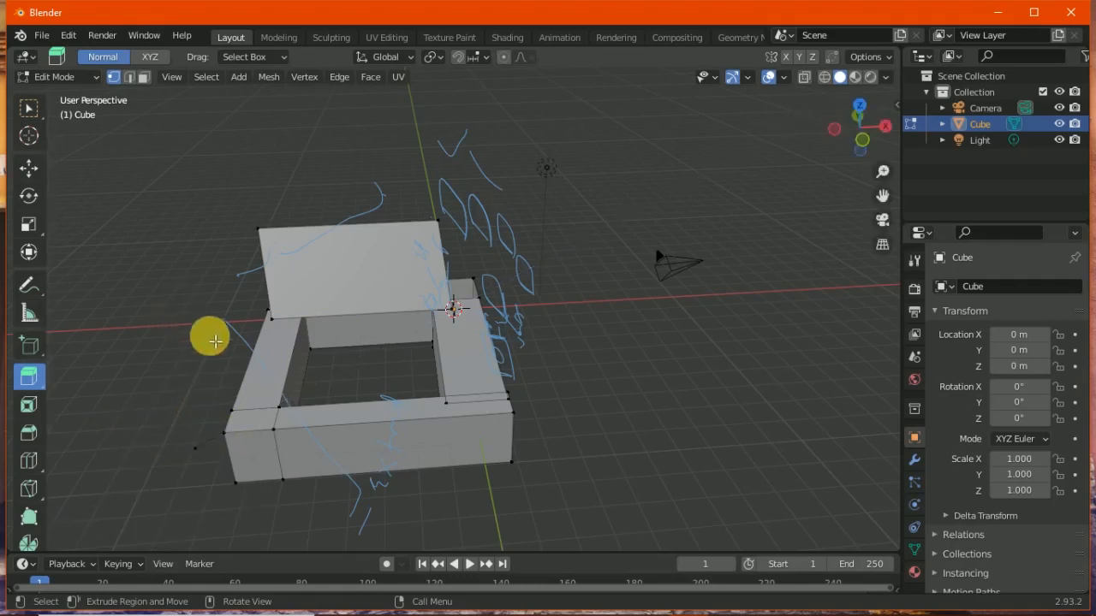
In face selection, extrude the frame's front face outward into a deep block
left_click(143, 78)
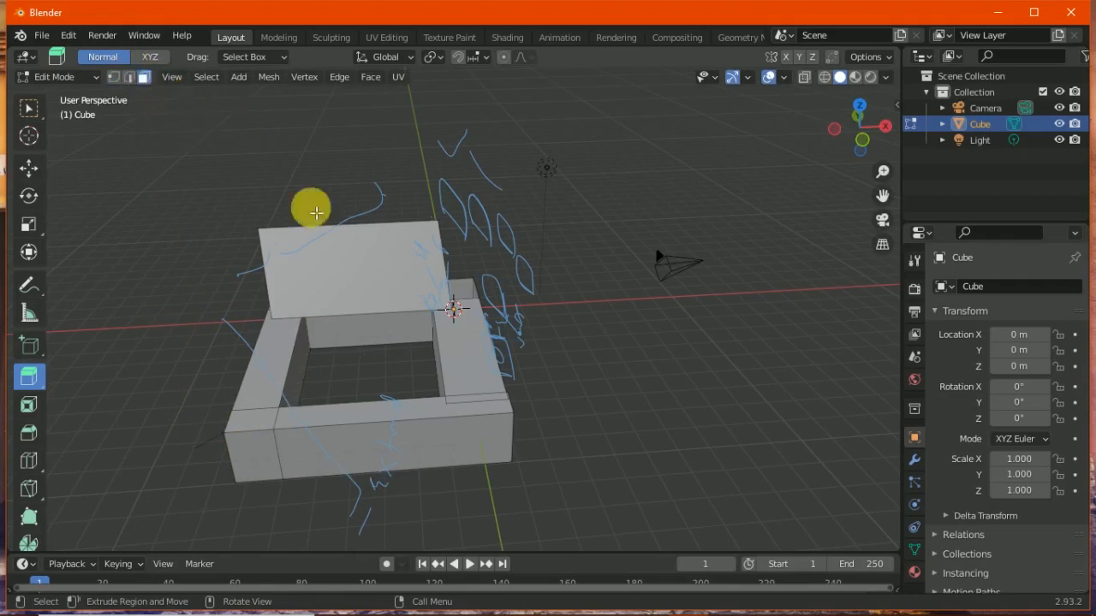
left_click_drag(883, 171, 881, 234)
left_click(432, 415)
left_click_drag(425, 428, 448, 541)
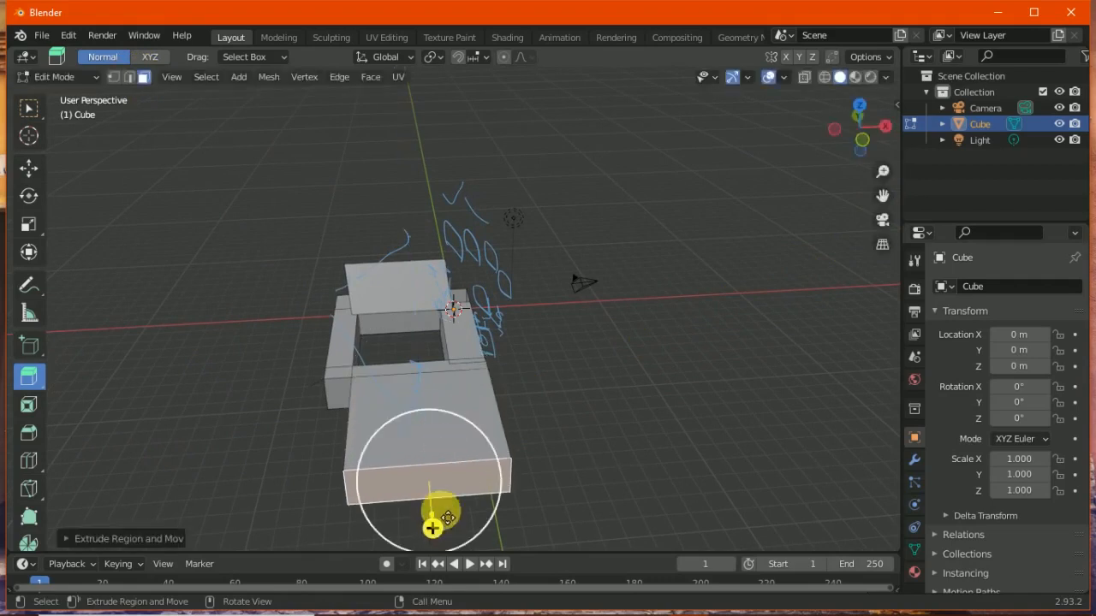
Extrude the block's outer end face again into a flared, sloping flap
left_click(447, 546)
left_click(434, 484)
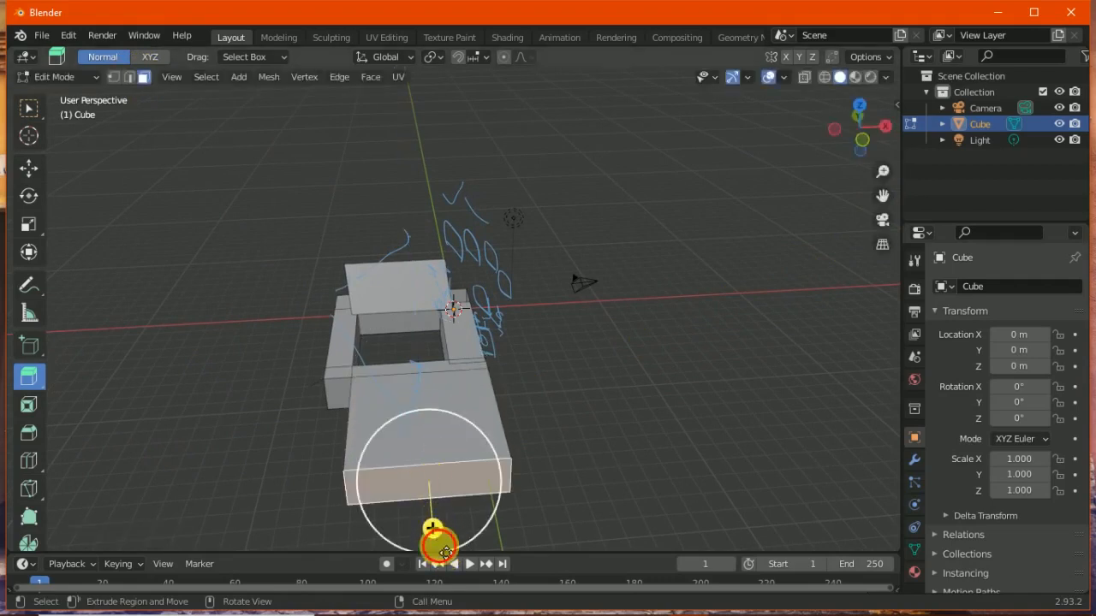
left_click_drag(444, 548, 436, 533)
left_click_drag(458, 472, 435, 506)
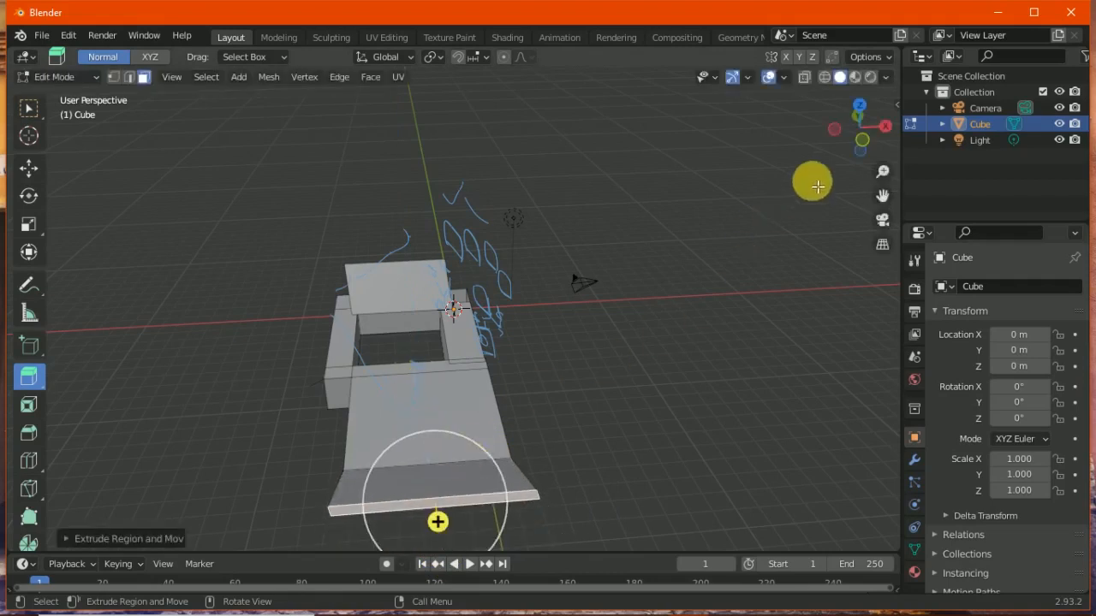
Annotate a pointer line and a handwritten "Inset" note beside the Inset Faces tool
left_click_drag(870, 127, 795, 117)
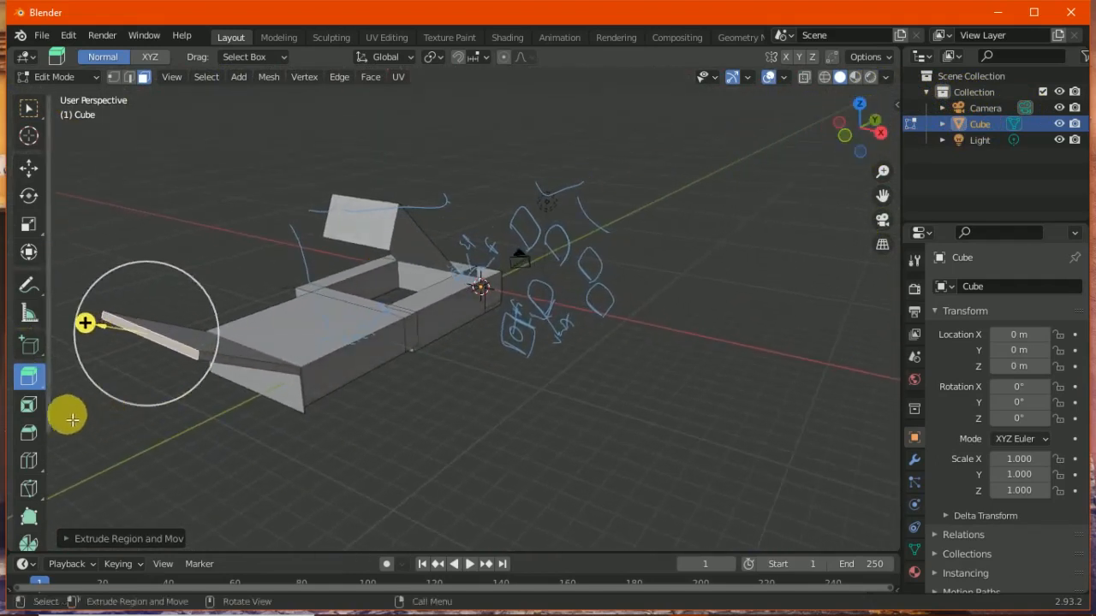
left_click(32, 281)
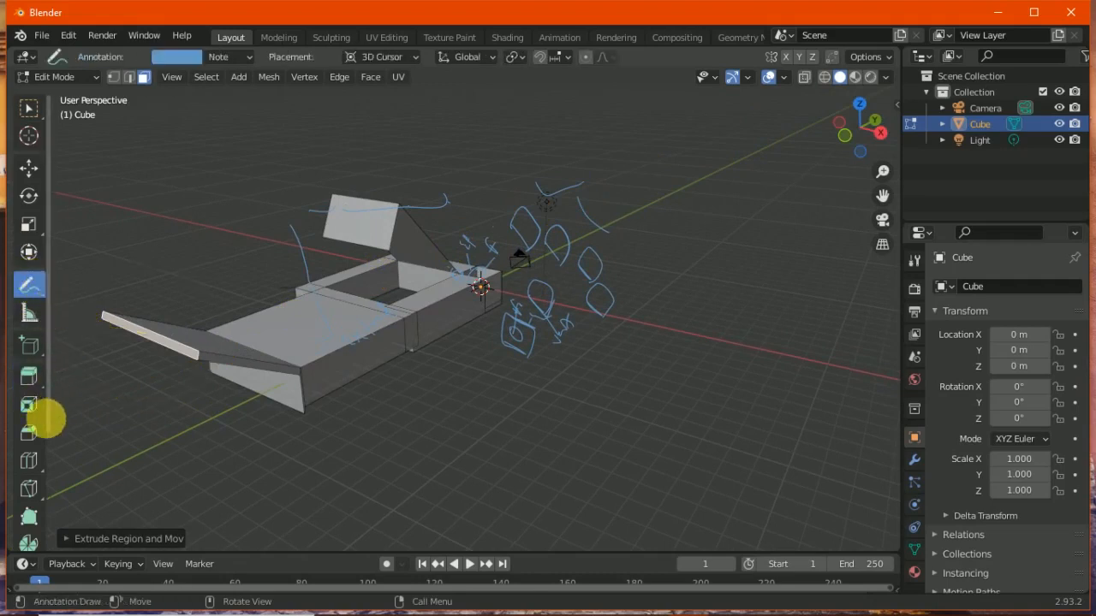
left_click_drag(66, 412, 110, 418)
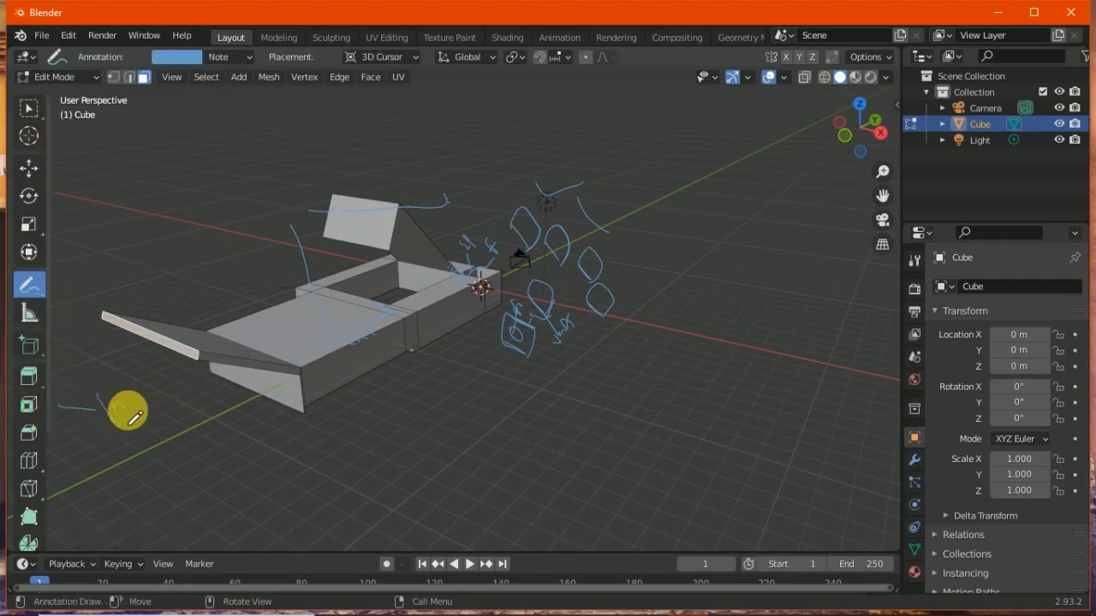
left_click_drag(150, 400, 181, 414)
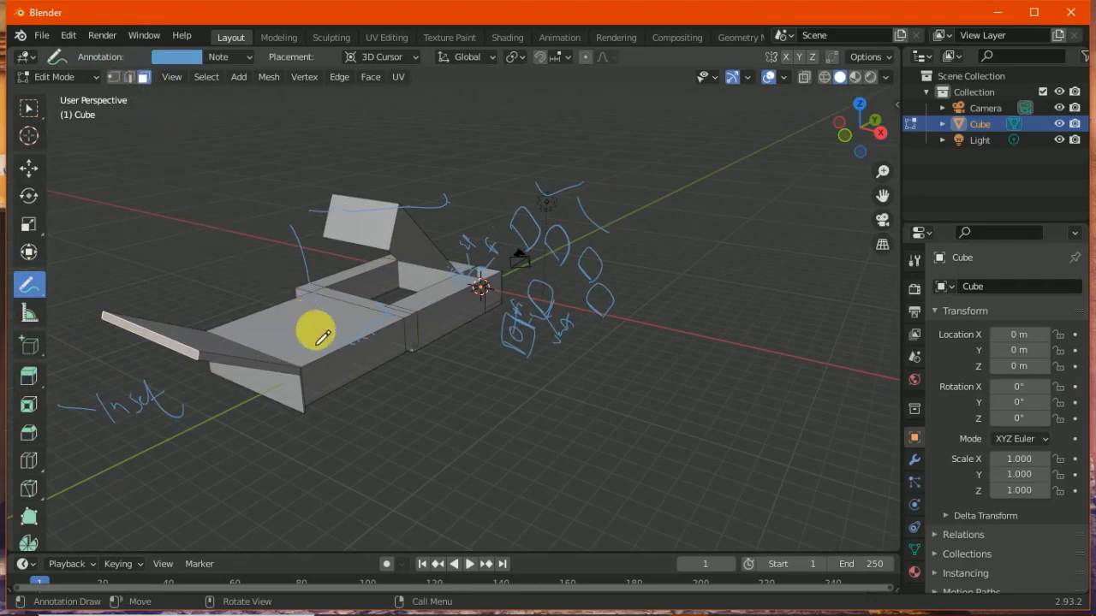
Inset the top face of the extruded block down to a small centre face and extrude it upward into a tall column
left_click(29, 109)
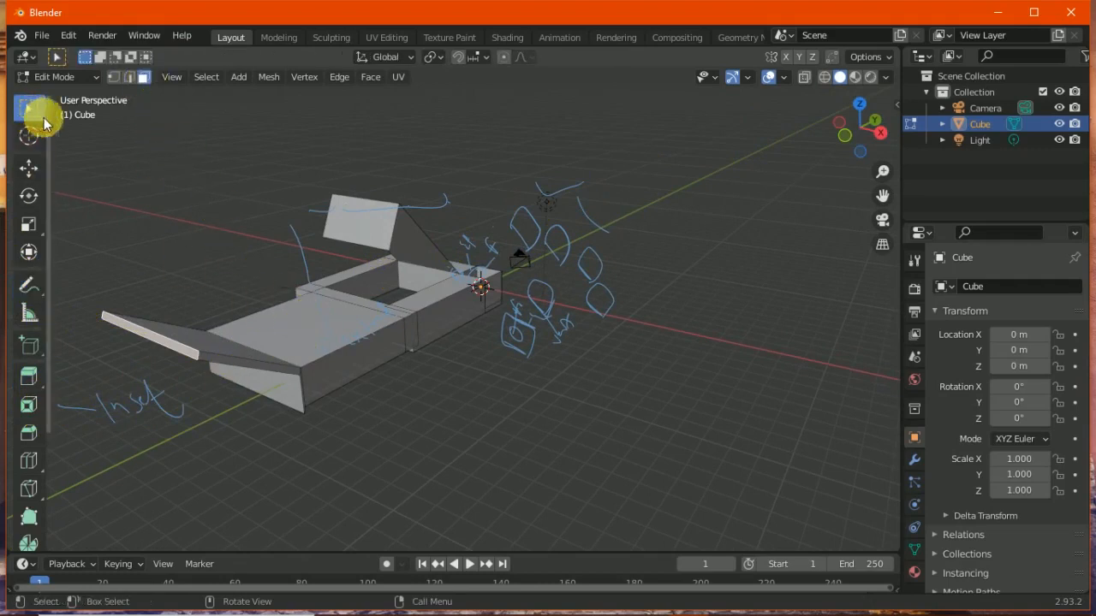
left_click(303, 337)
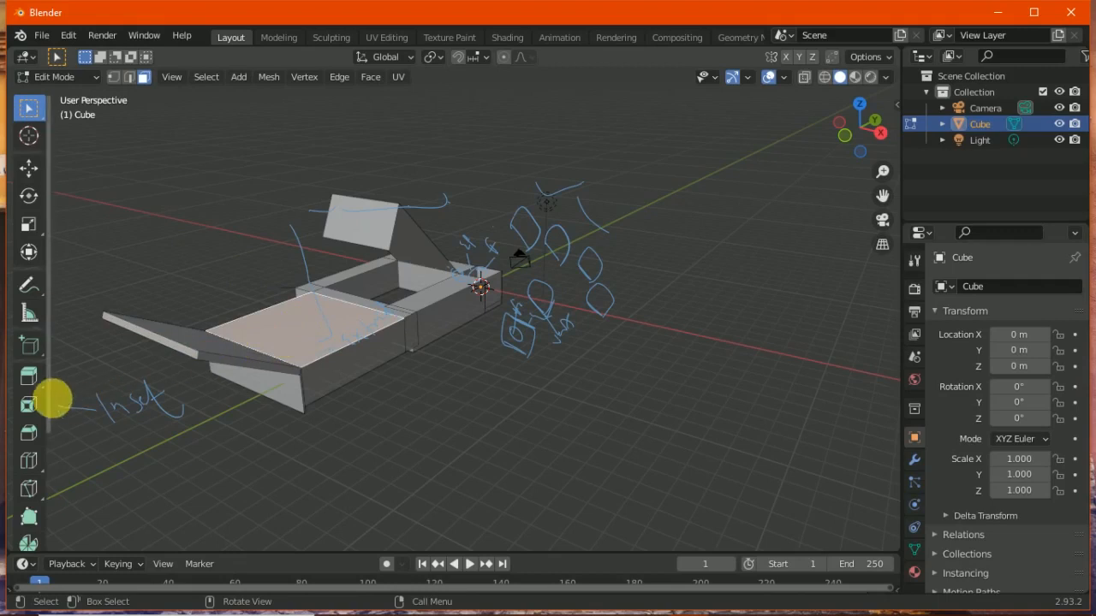
left_click(30, 405)
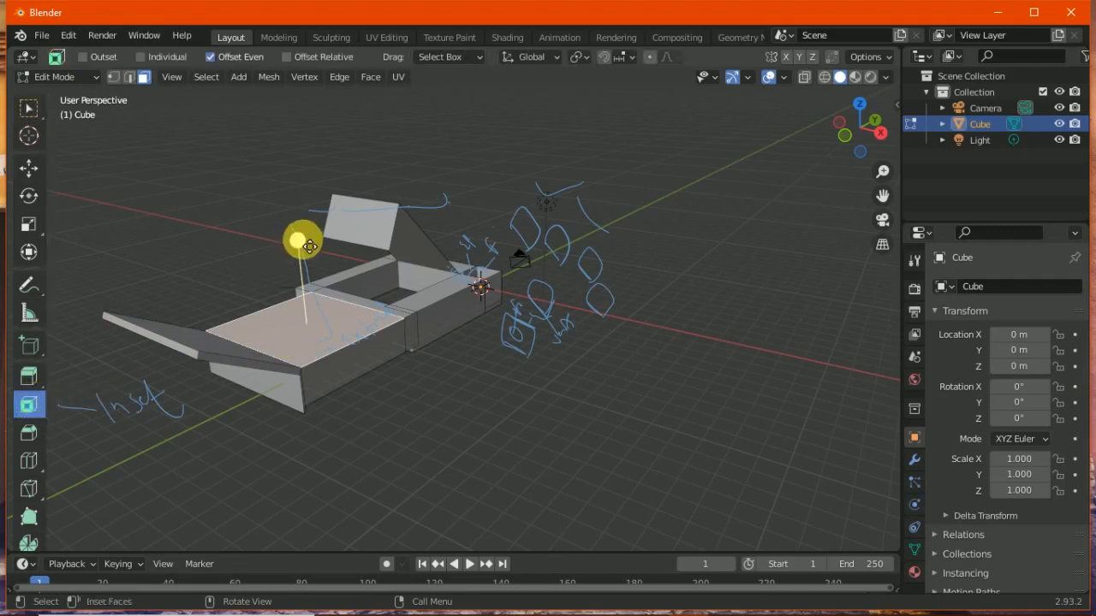
left_click_drag(312, 253, 312, 298)
left_click_drag(306, 251, 316, 345)
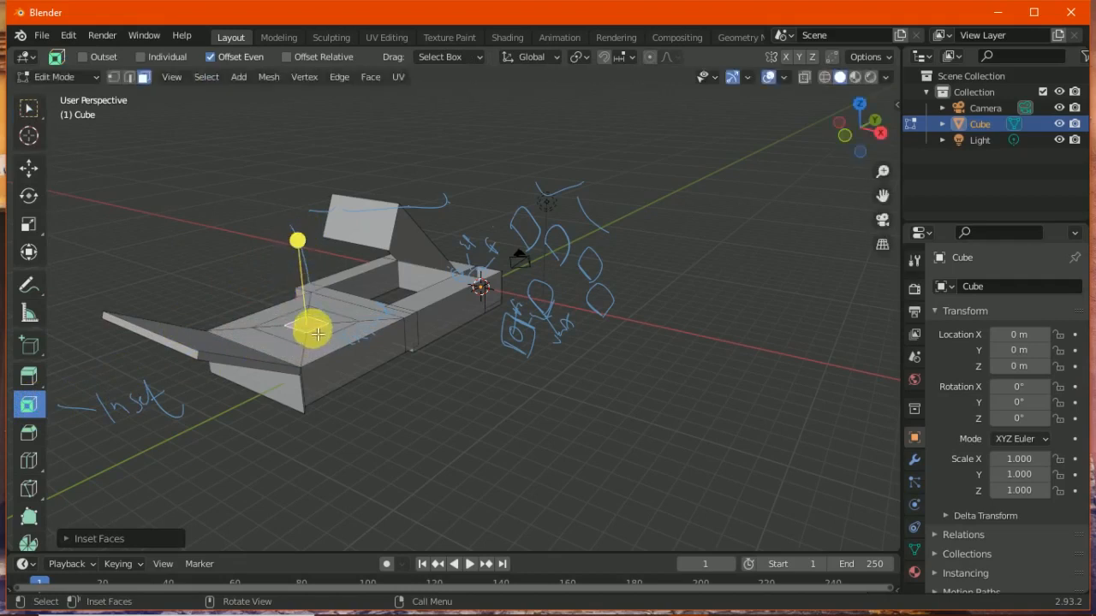
left_click(30, 376)
left_click_drag(299, 267, 286, 144)
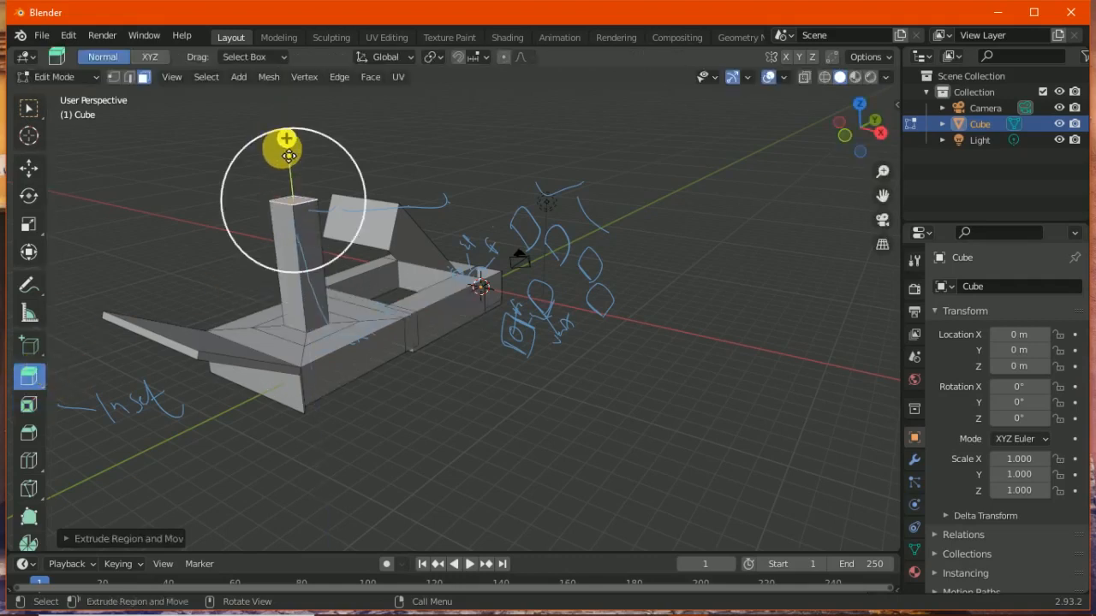
Inset the side face of the tall column that faces the hollow frame and clear the selection
left_click(31, 405)
left_click(322, 260)
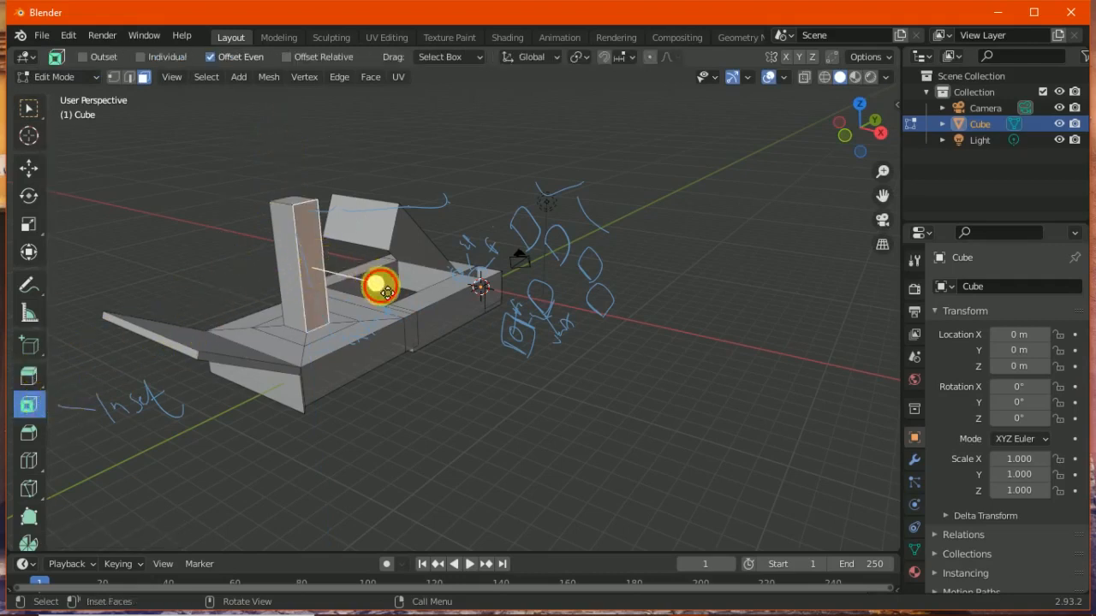
left_click_drag(377, 288, 307, 291)
left_click(599, 171)
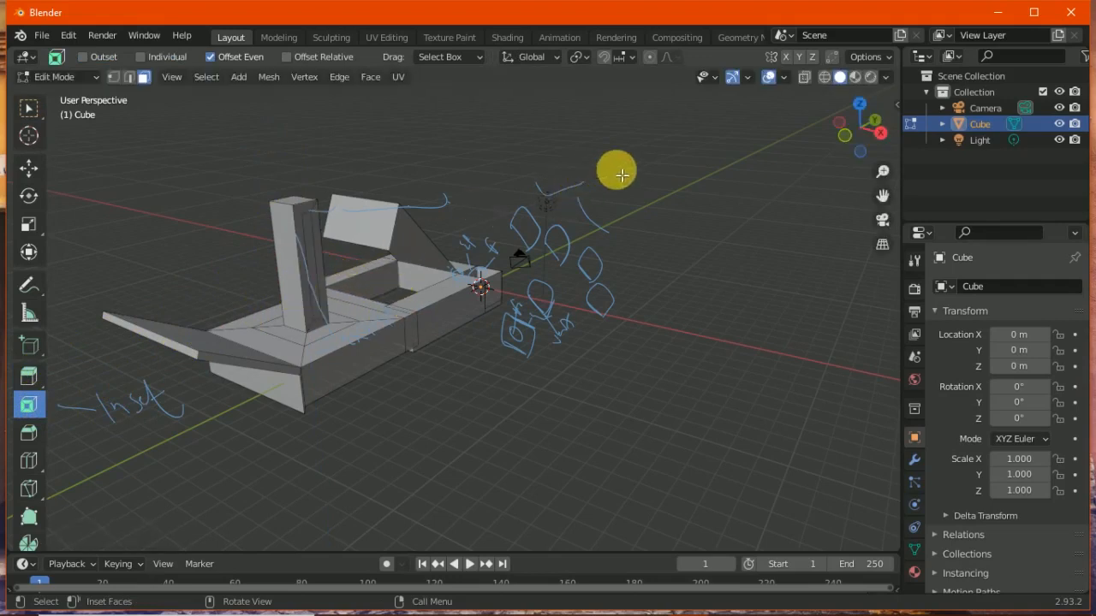
Add a new cube to the mesh, move it to open floor in front of the frame, and deselect it
left_click_drag(870, 121, 783, 116)
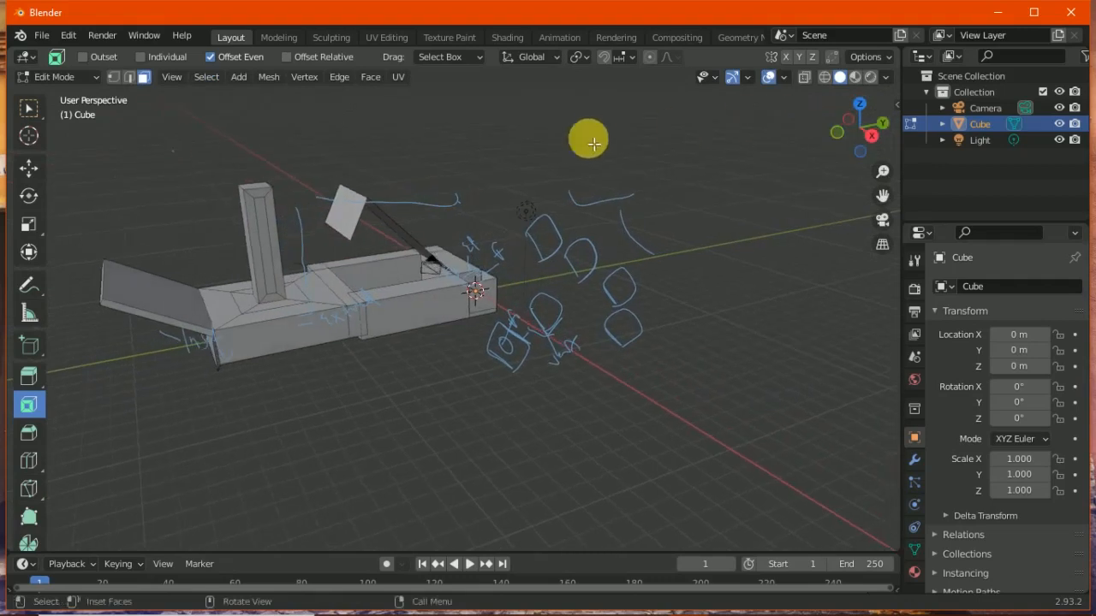
left_click(239, 77)
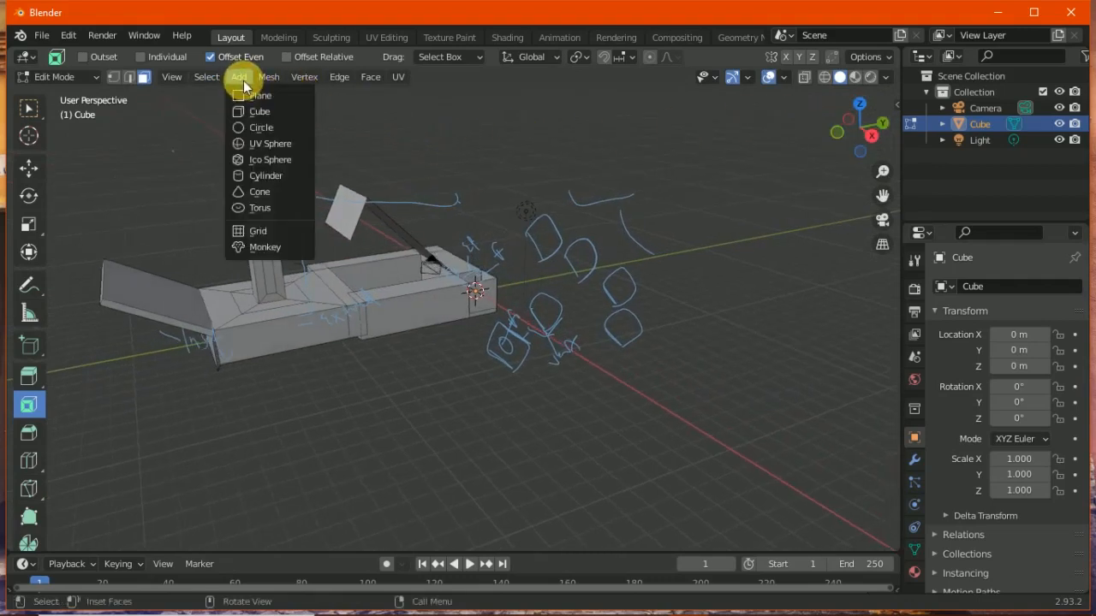
left_click(267, 118)
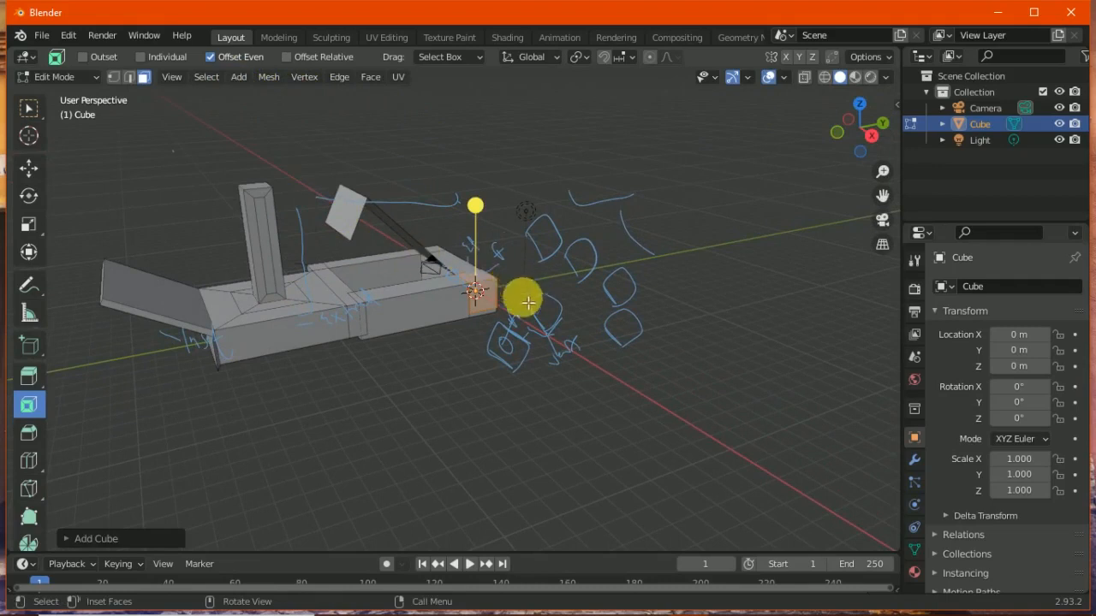
left_click(30, 170)
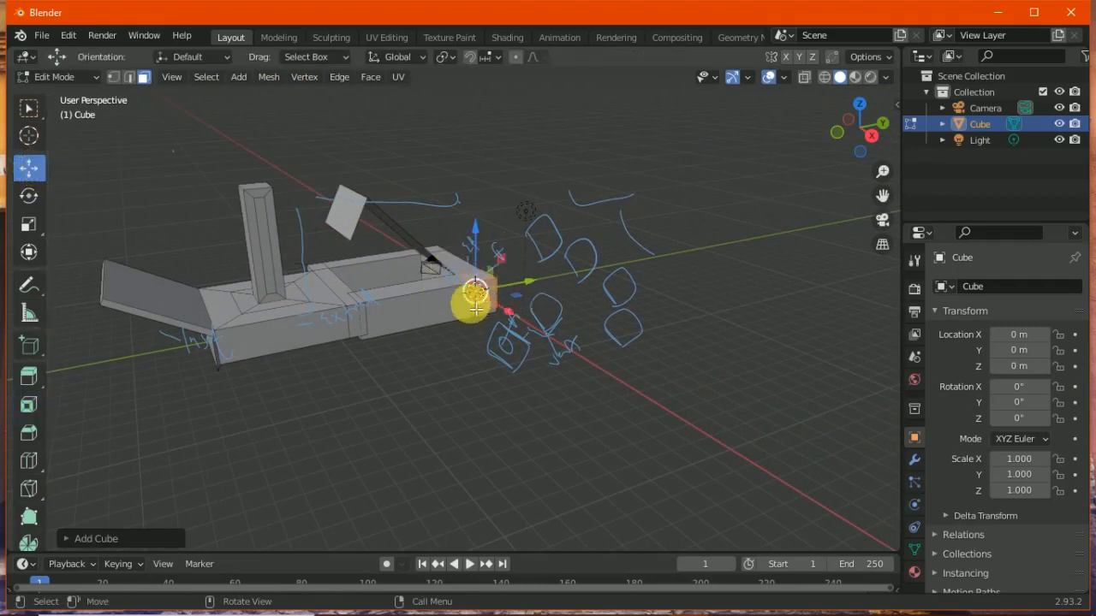
left_click_drag(485, 297, 407, 401)
left_click_drag(877, 170, 674, 267)
left_click_drag(399, 452, 372, 428)
left_click(387, 401)
left_click(441, 360)
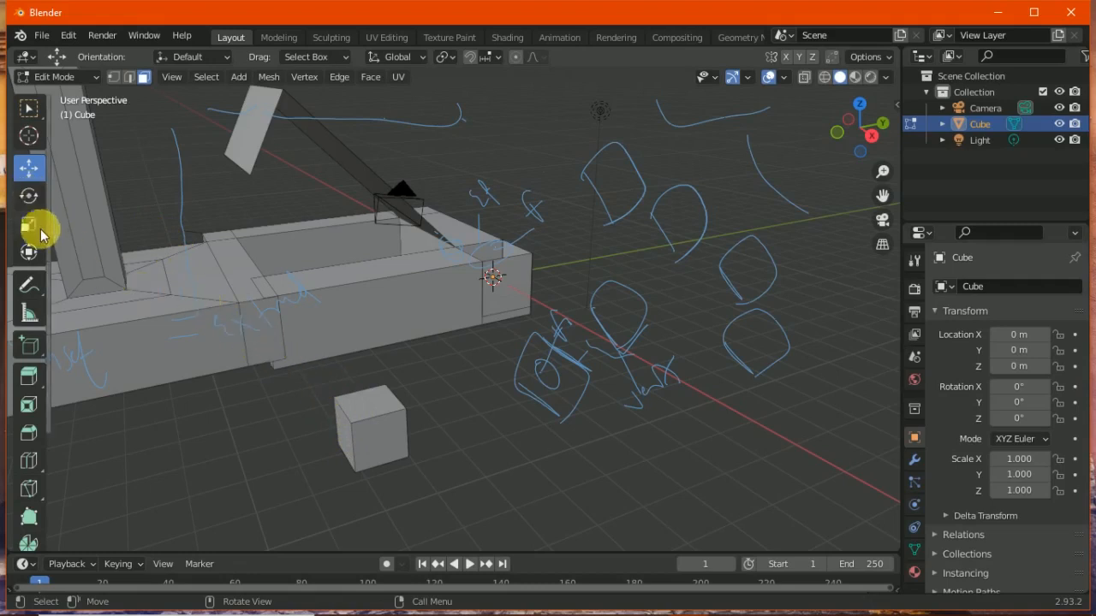
Try to scale the separate small cube along Y from its selected side face in Edit Mode
left_click(29, 225)
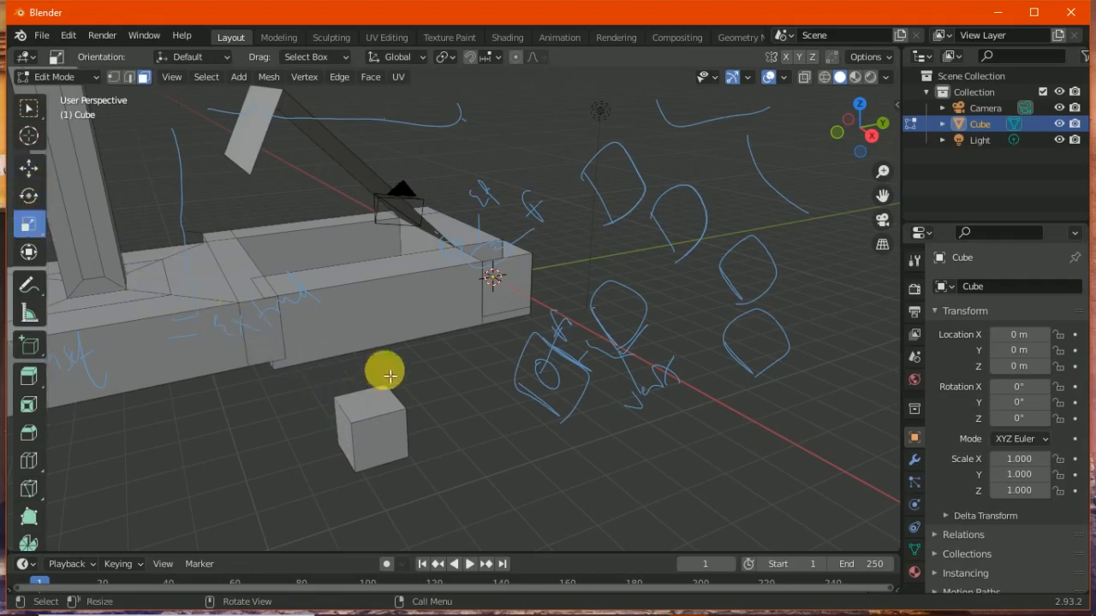
left_click(371, 396)
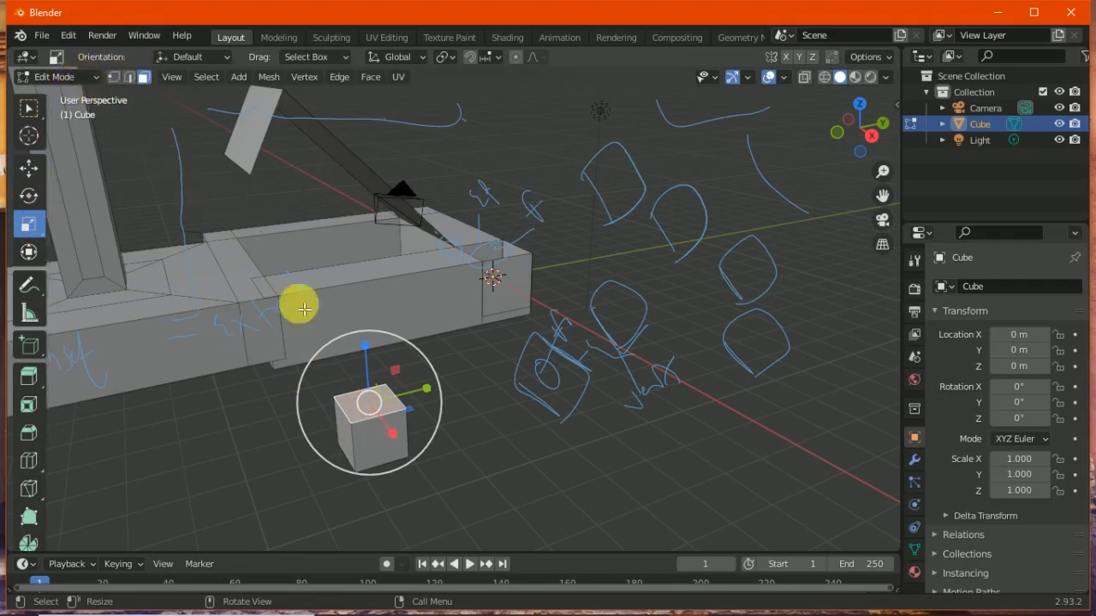
left_click(343, 445)
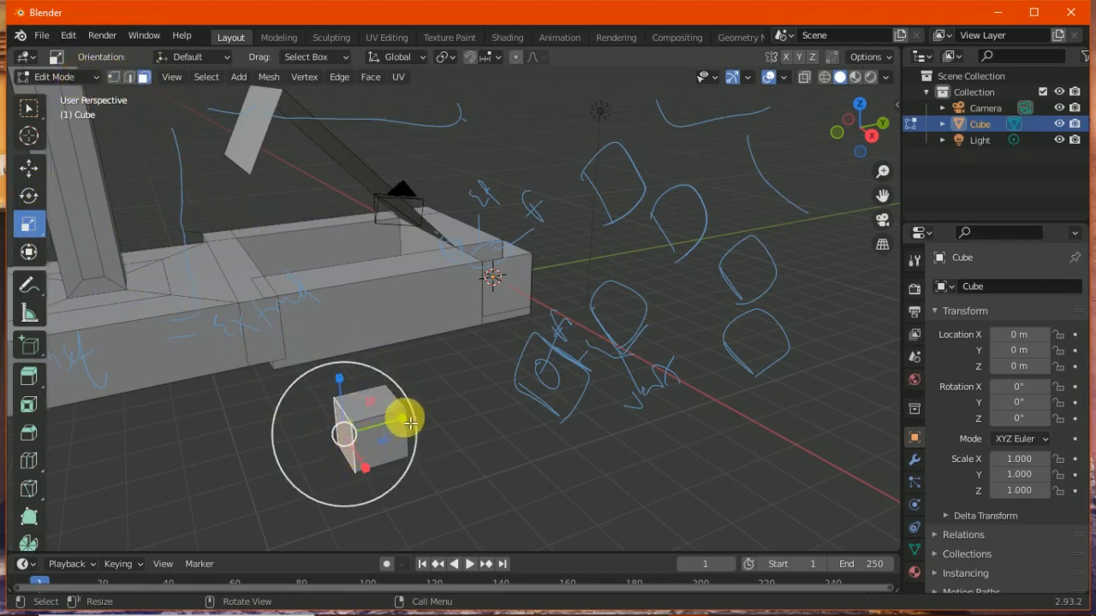
left_click_drag(396, 431, 446, 401)
left_click(244, 391)
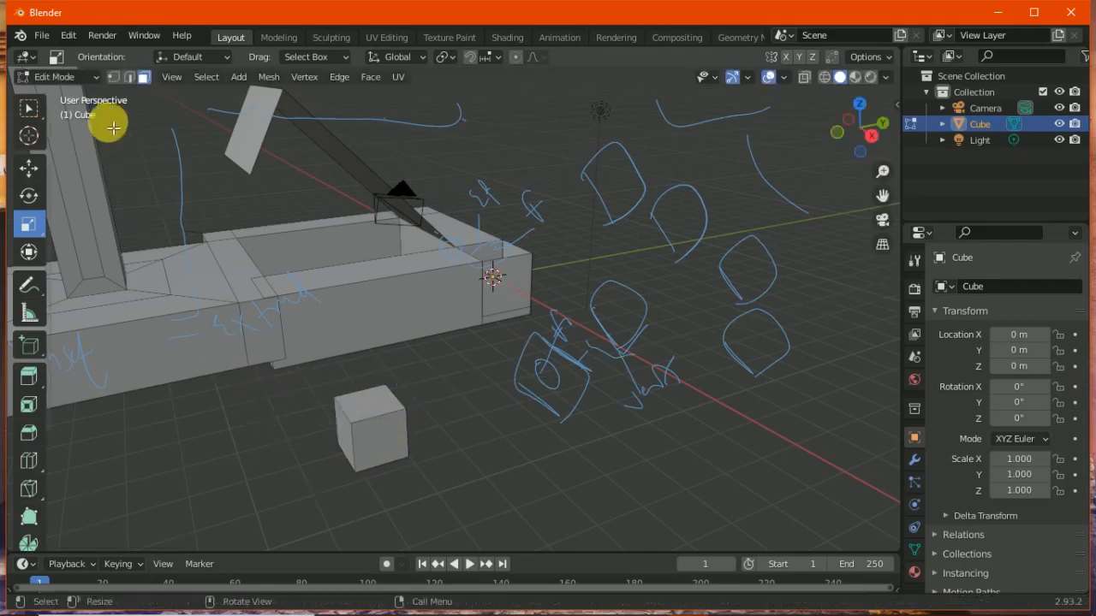
In Object Mode, stretch the whole mesh object along Y to a scale of about 2.2
left_click(86, 78)
left_click(85, 96)
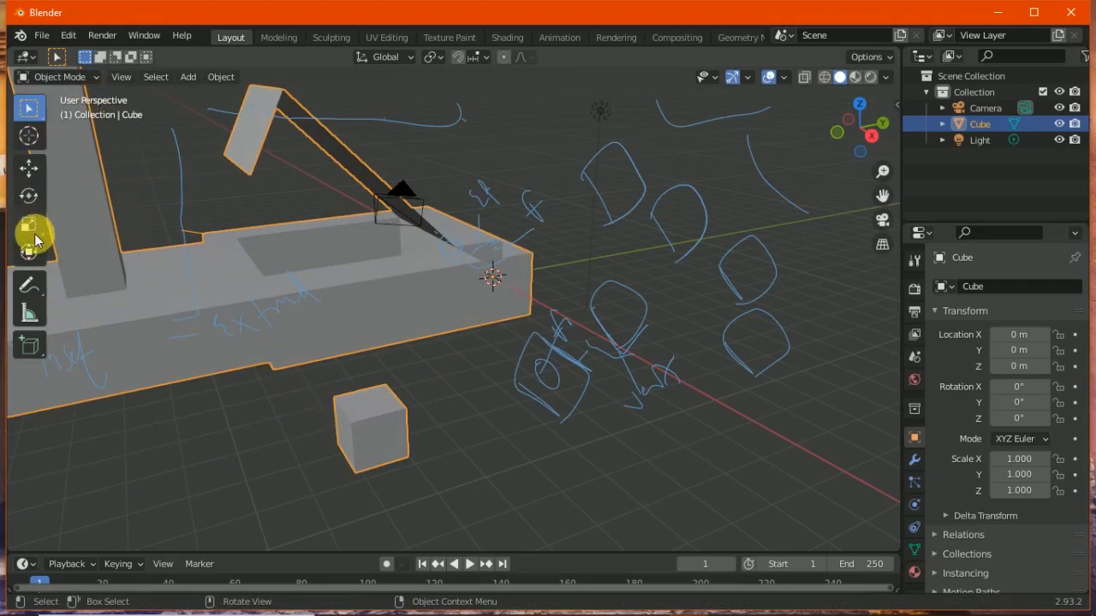
left_click(28, 225)
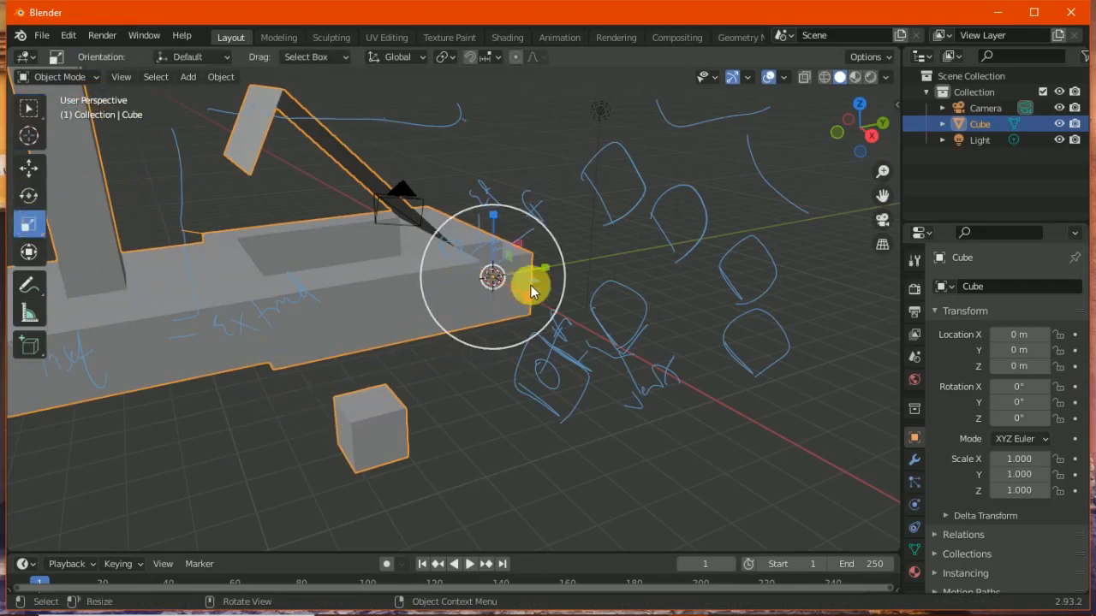
left_click_drag(534, 299, 591, 235)
left_click_drag(851, 117, 864, 116)
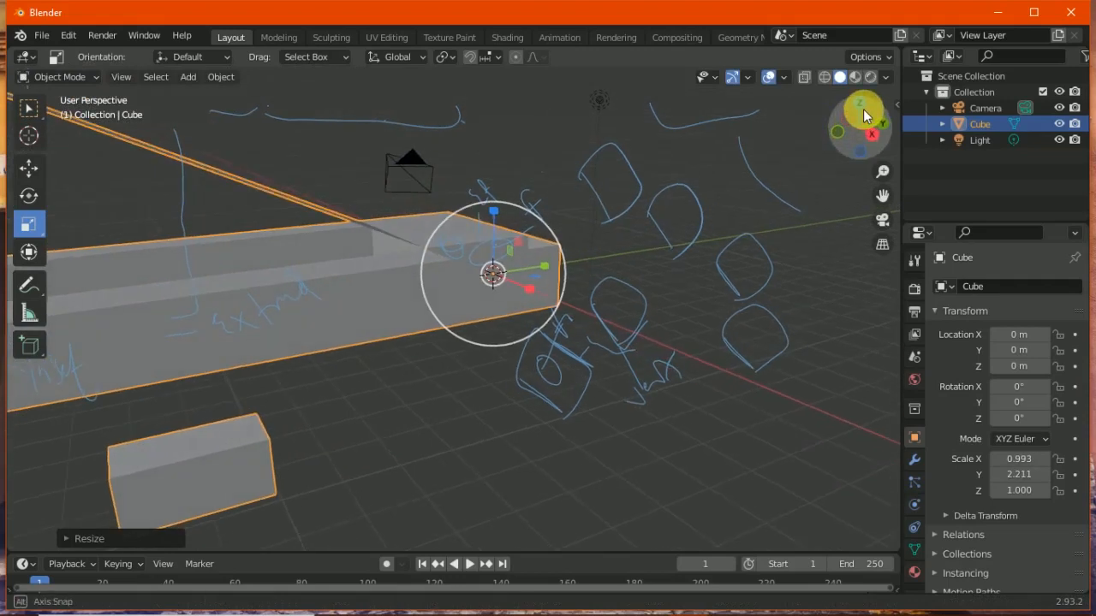
Start a new General file, discarding the current scene's changes
left_click(42, 35)
left_click(40, 38)
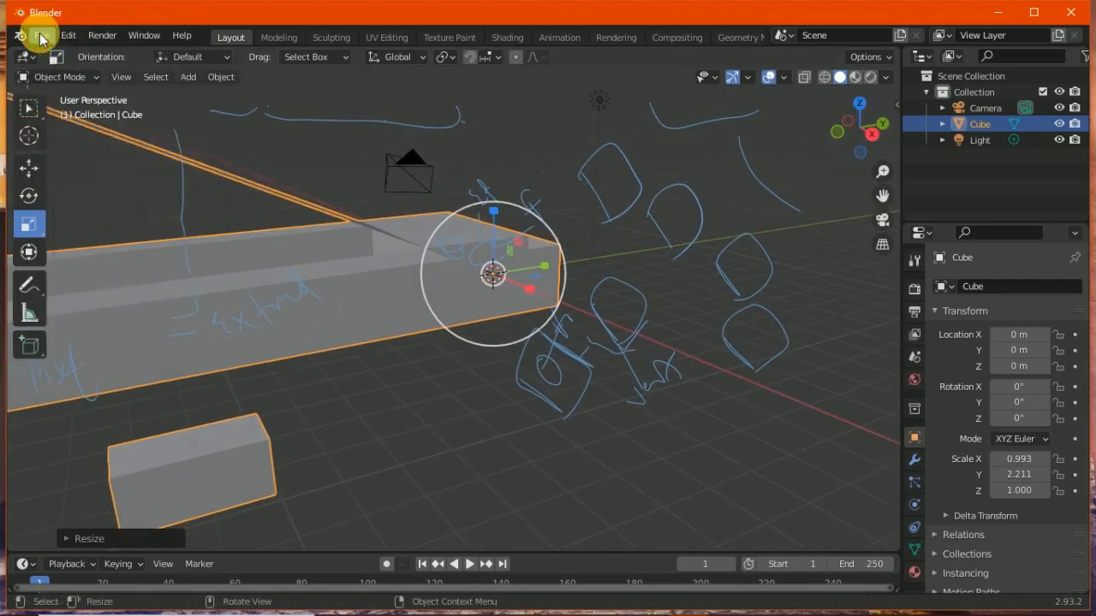
left_click(42, 35)
mouse_move(175, 56)
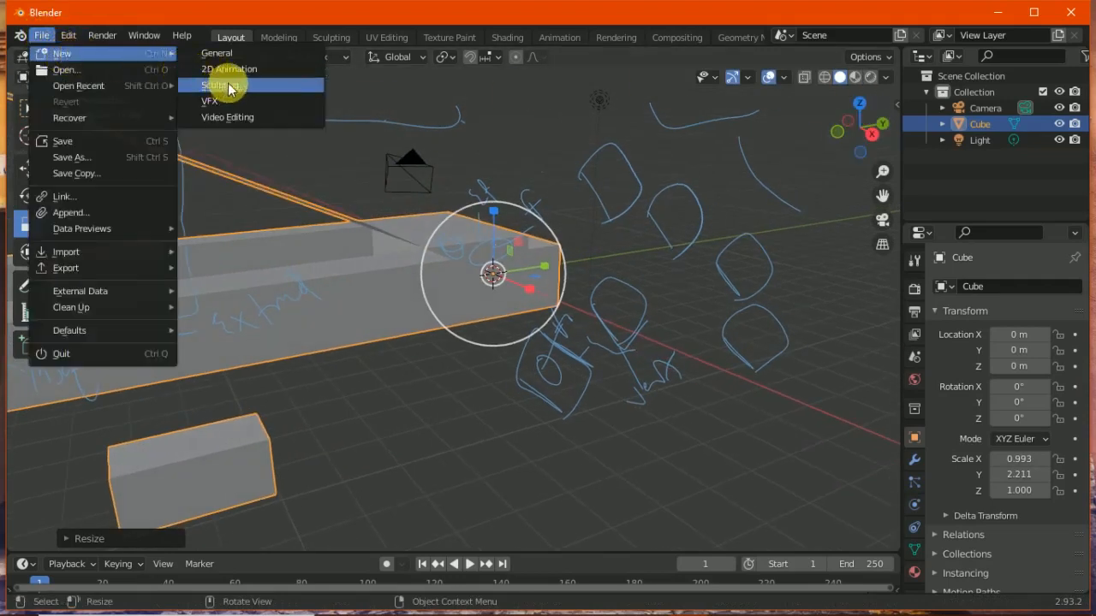
left_click(222, 56)
left_click(578, 345)
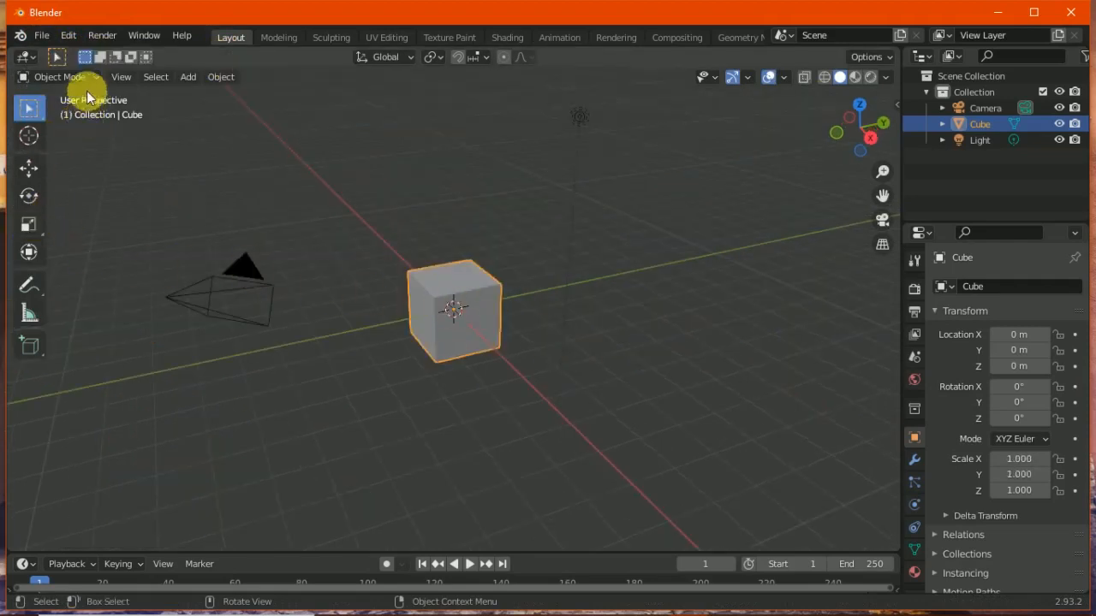
Scale the default cube into a long flat slab, about 1.239 in X, 4.418 in Y and 0.444 in Z
left_click(28, 226)
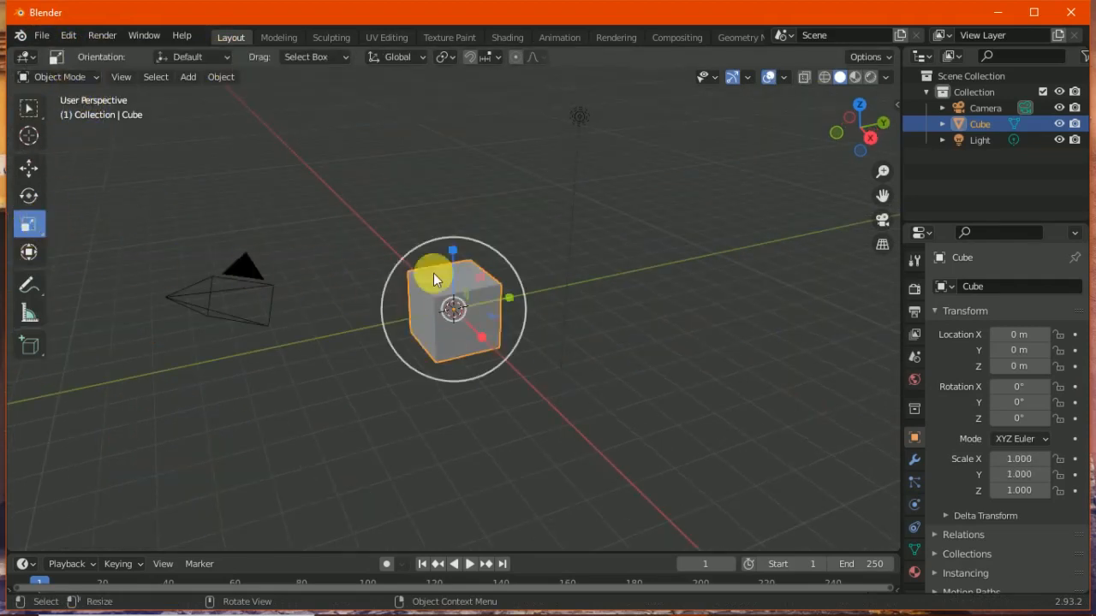
left_click_drag(505, 305, 649, 255)
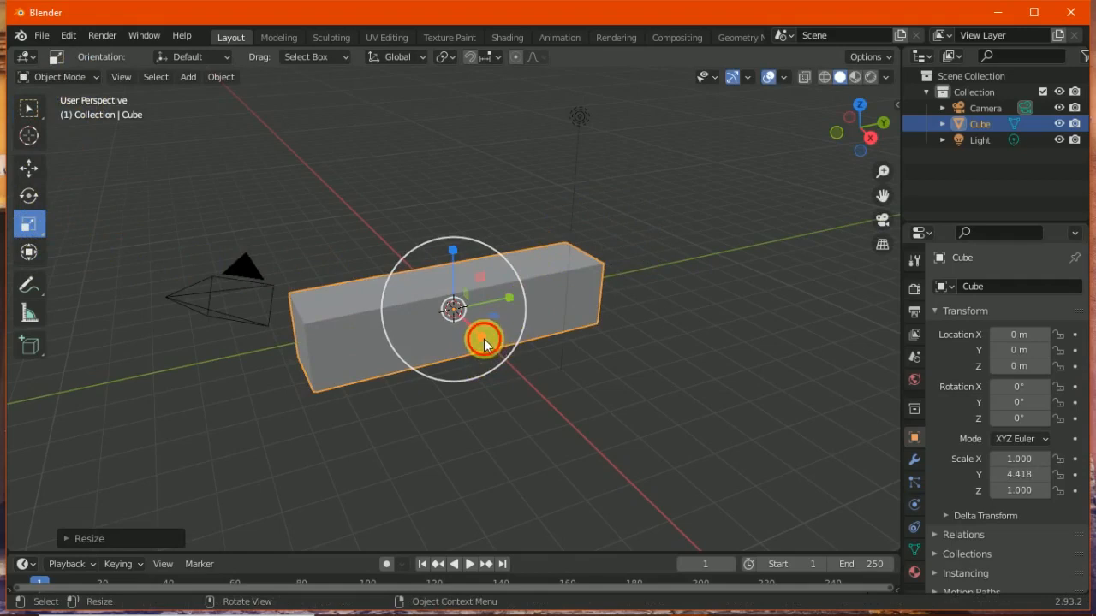
mouse_move(484, 339)
left_mouse_down()
mouse_move(457, 313)
mouse_move(486, 345)
mouse_move(474, 326)
left_mouse_up()
left_click_drag(452, 252, 464, 293)
Toggle the slab between Edit Mode and Object Mode to compare them, finishing in Edit Mode
left_click(76, 79)
left_click(79, 113)
left_click(73, 77)
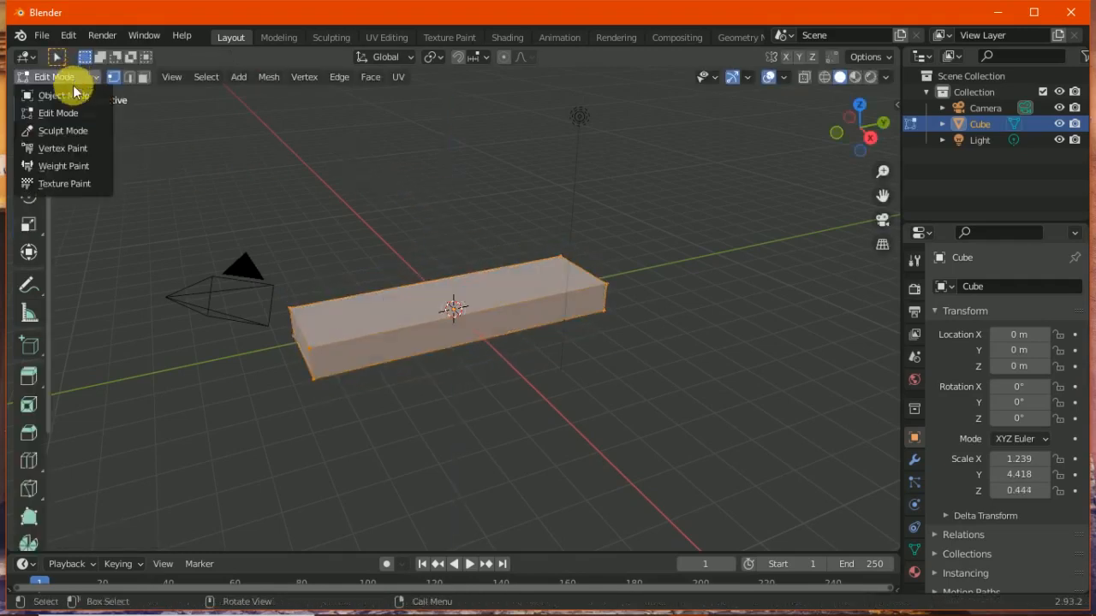
left_click(77, 94)
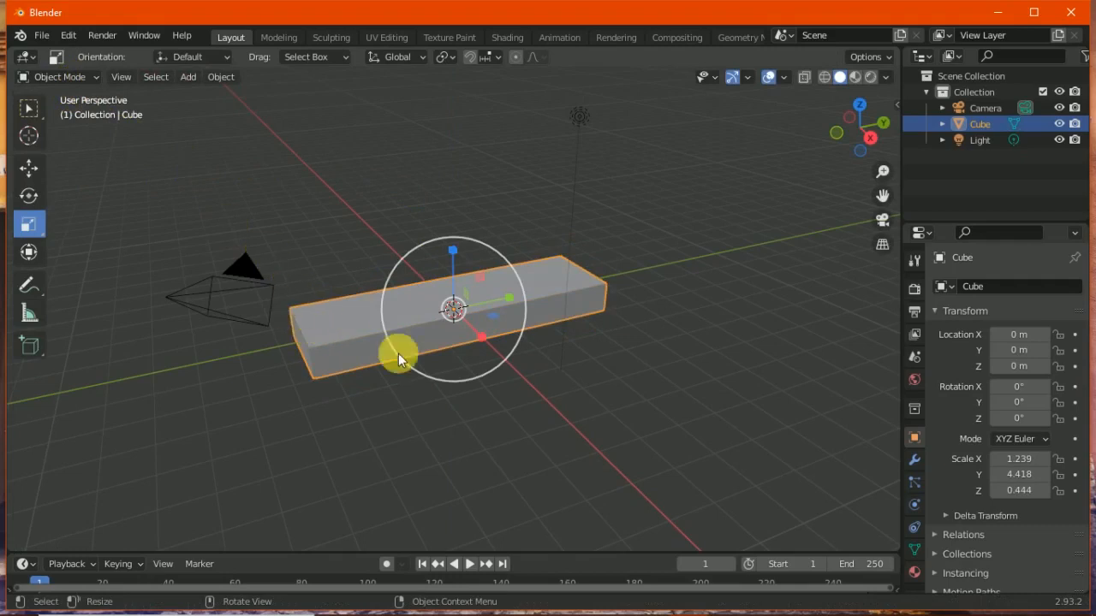
left_click(82, 77)
left_click(82, 113)
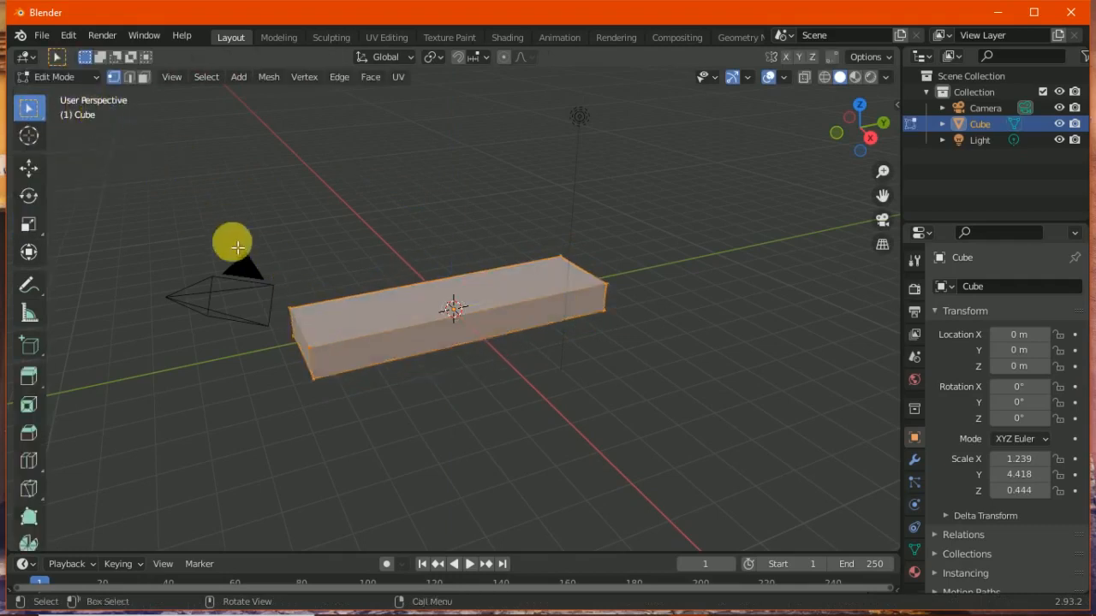
Select a top corner vertex of the slab, box-select all its vertices, and clear the selection
left_click(300, 311)
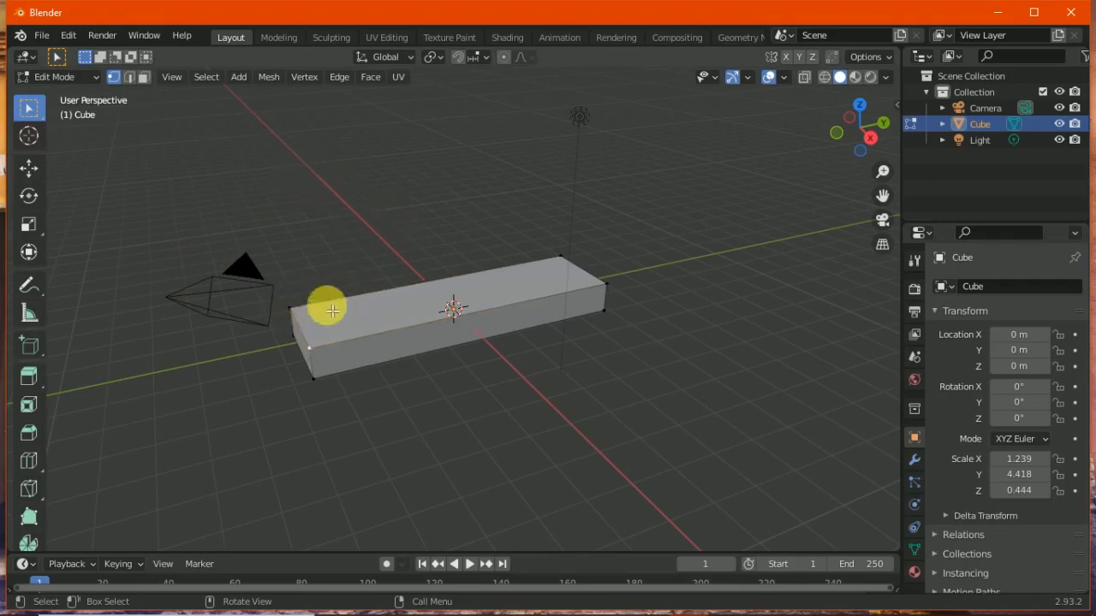
left_click_drag(224, 234, 757, 426)
left_click(365, 246)
Switch the slab to Object Mode and return it to Edit Mode
left_click(83, 79)
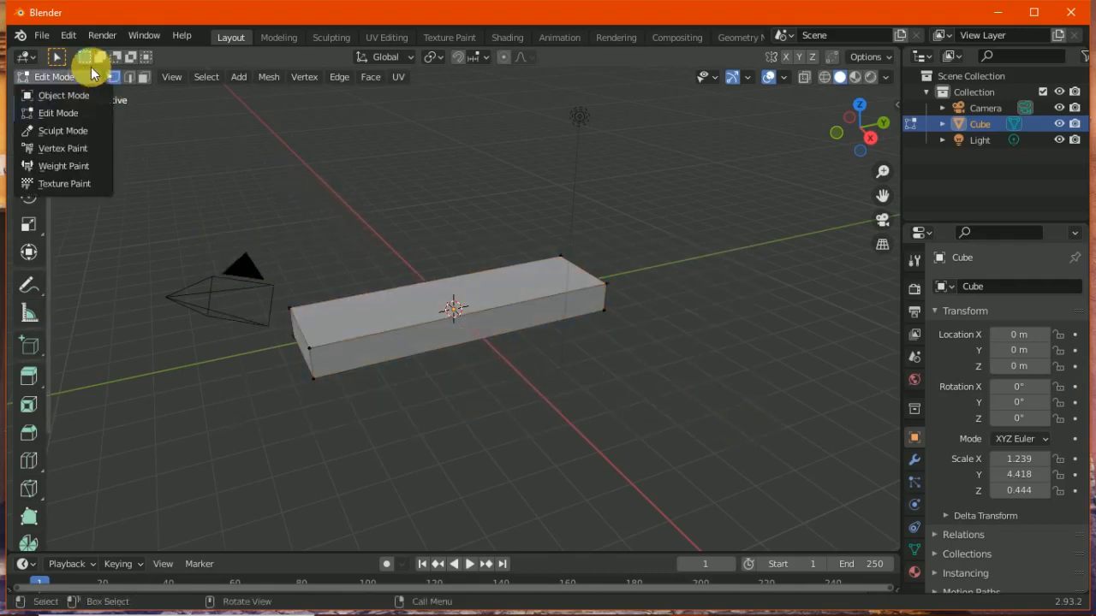
left_click(88, 95)
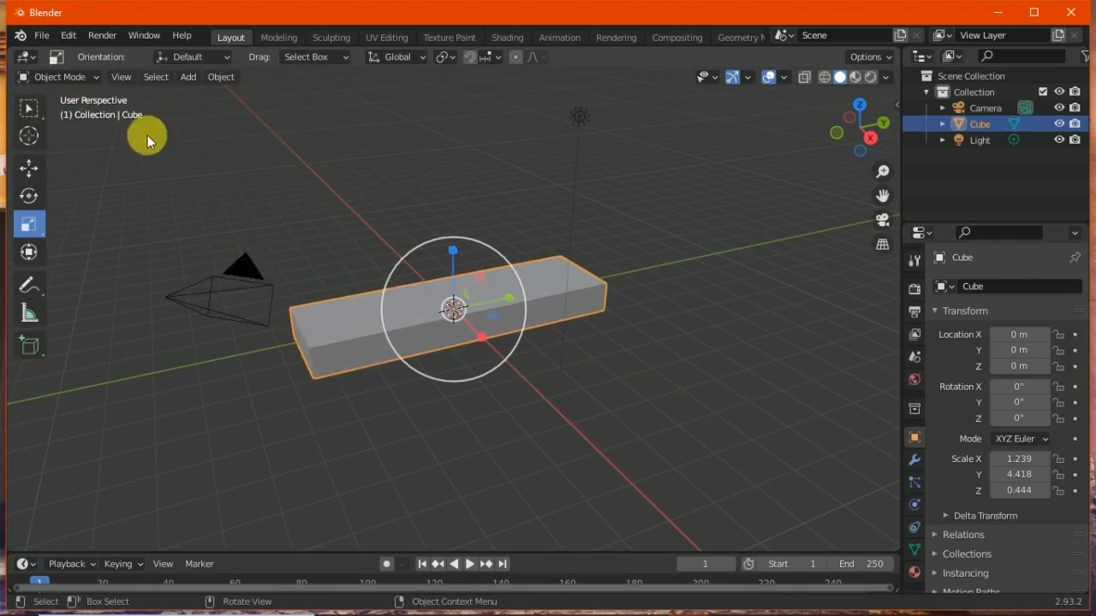
left_click(86, 77)
left_click(75, 112)
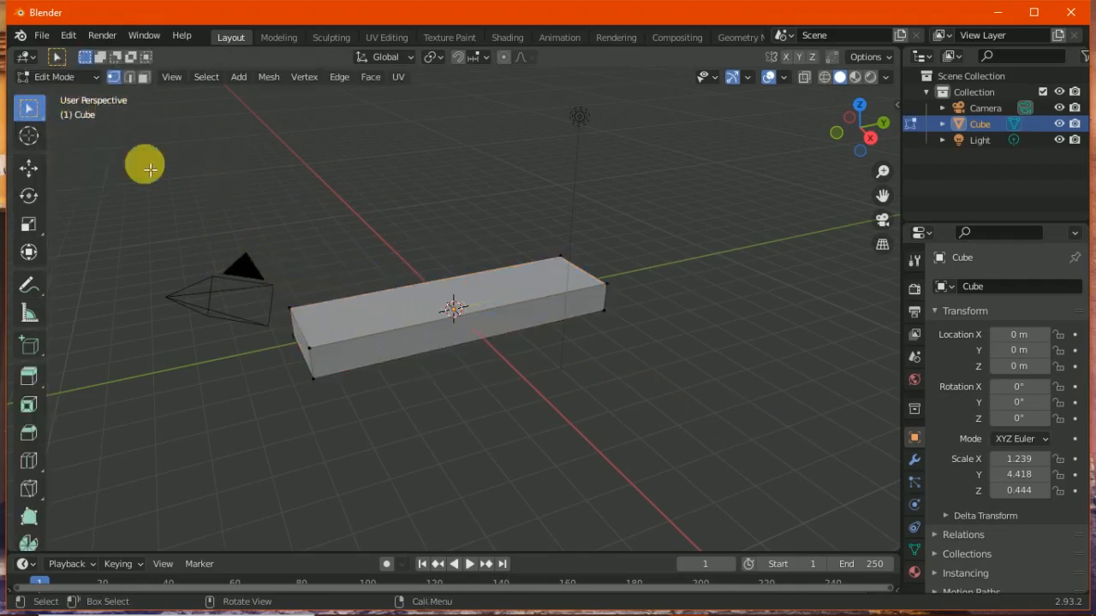
In face selection, inset the slab's top face by a thickness of about 0.35 m
left_click(146, 77)
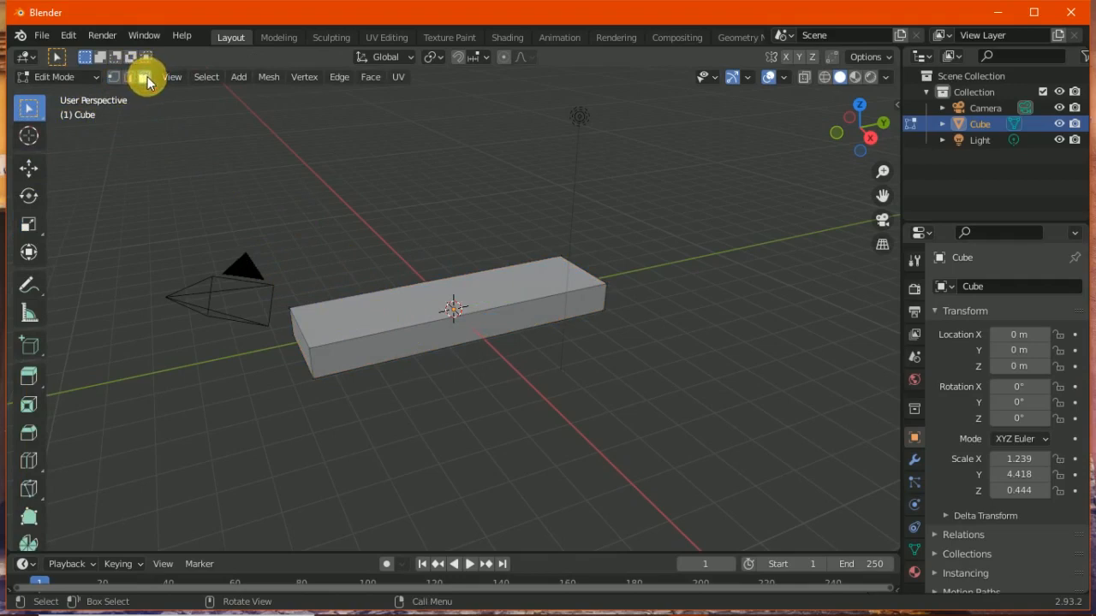
left_click(411, 317)
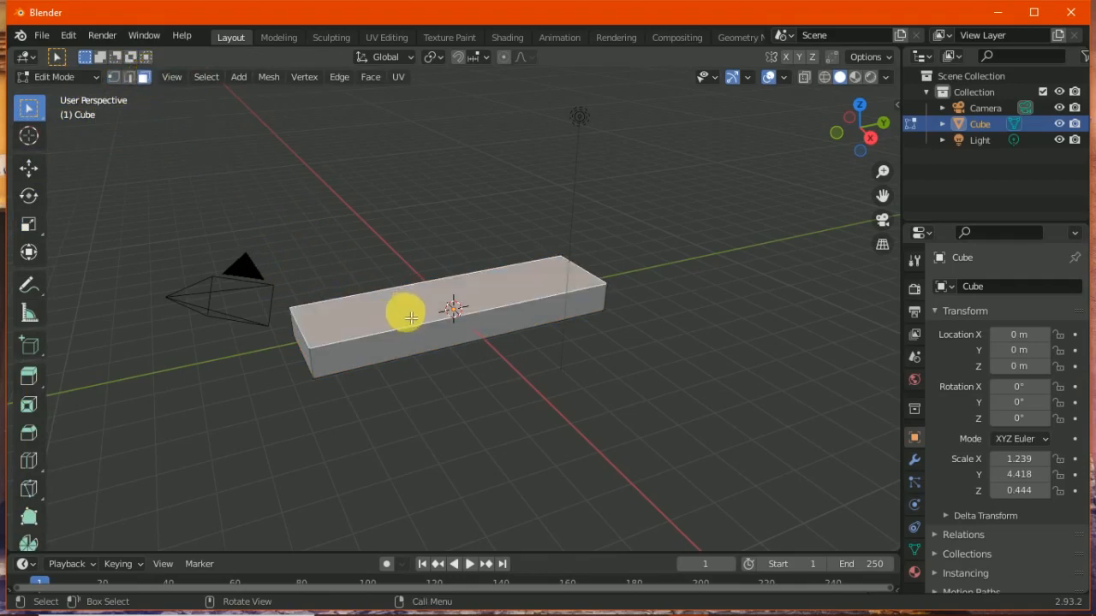
left_click(36, 398)
left_click_drag(464, 232, 453, 254)
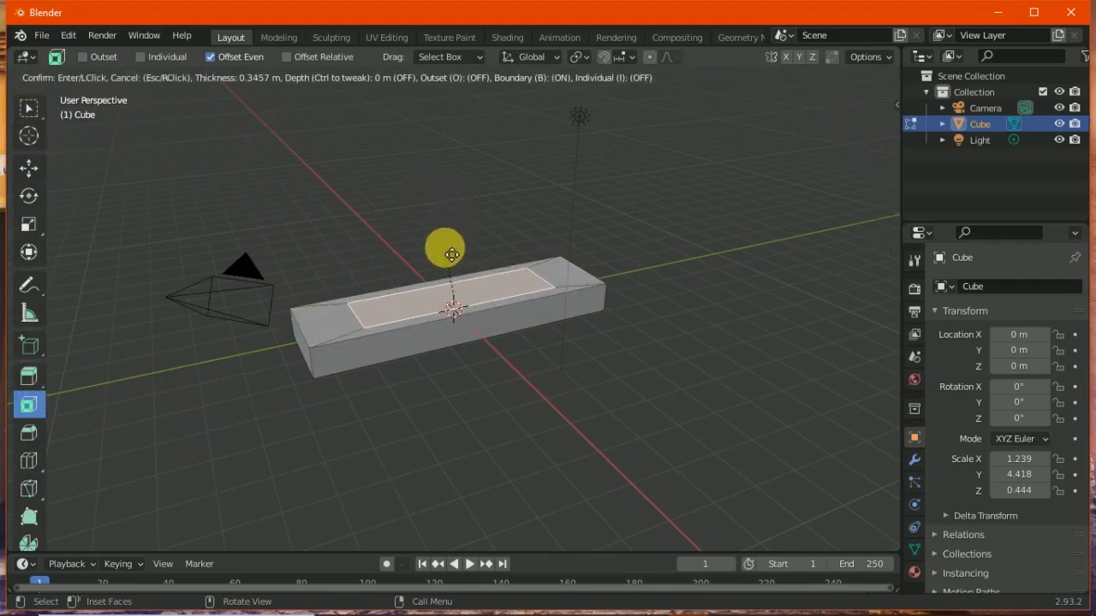
left_click_drag(452, 255, 452, 256)
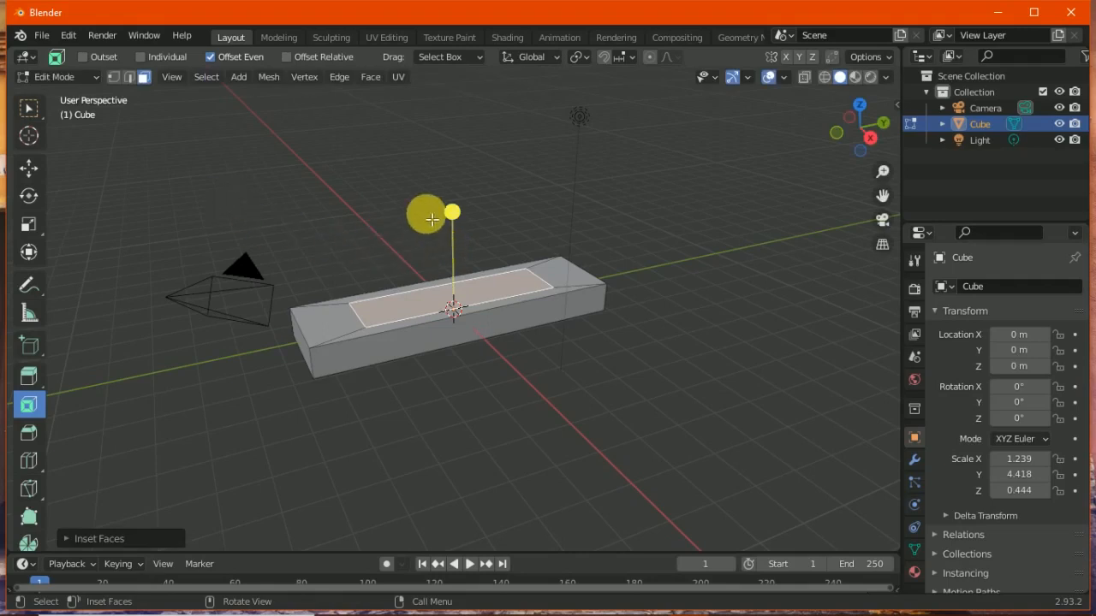
Inset the slab's inner top face again, and extrude the resulting small central face upward into a tall block
left_click_drag(462, 221, 459, 255)
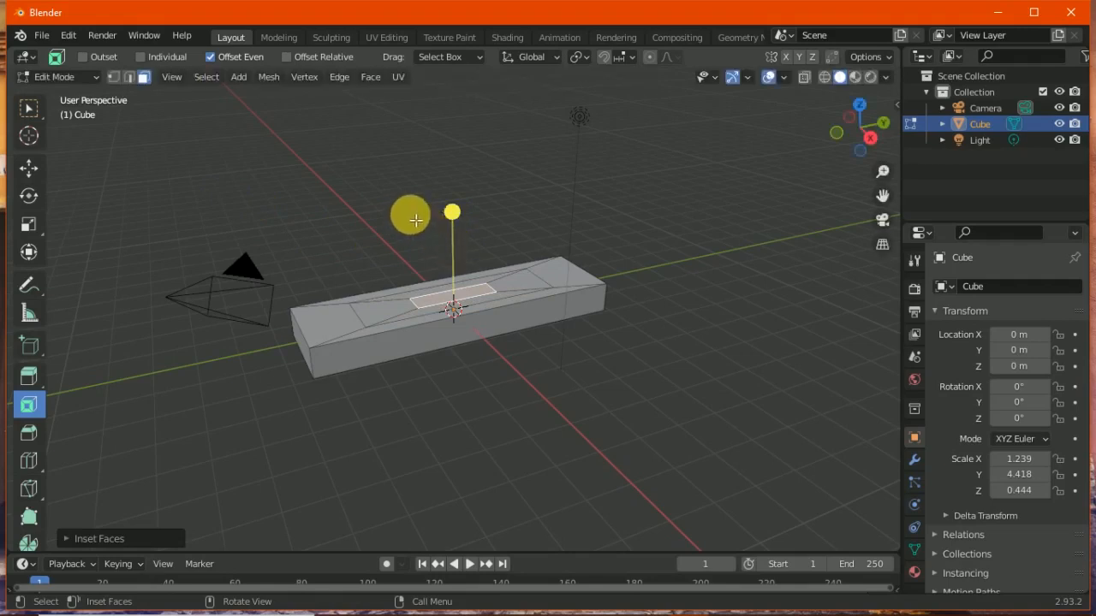
left_click(415, 220)
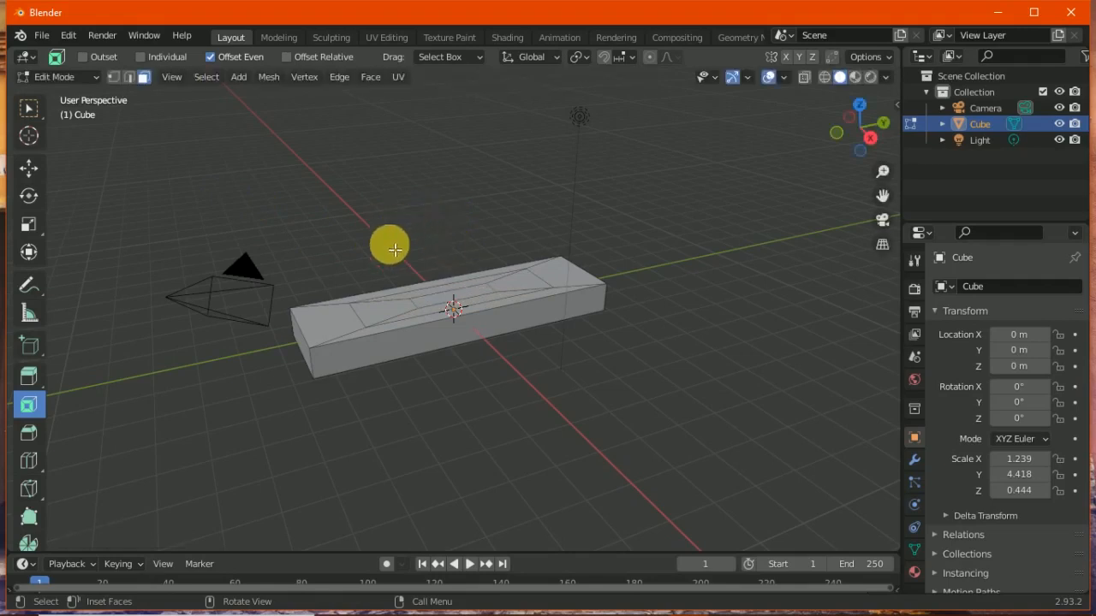
left_click(34, 381)
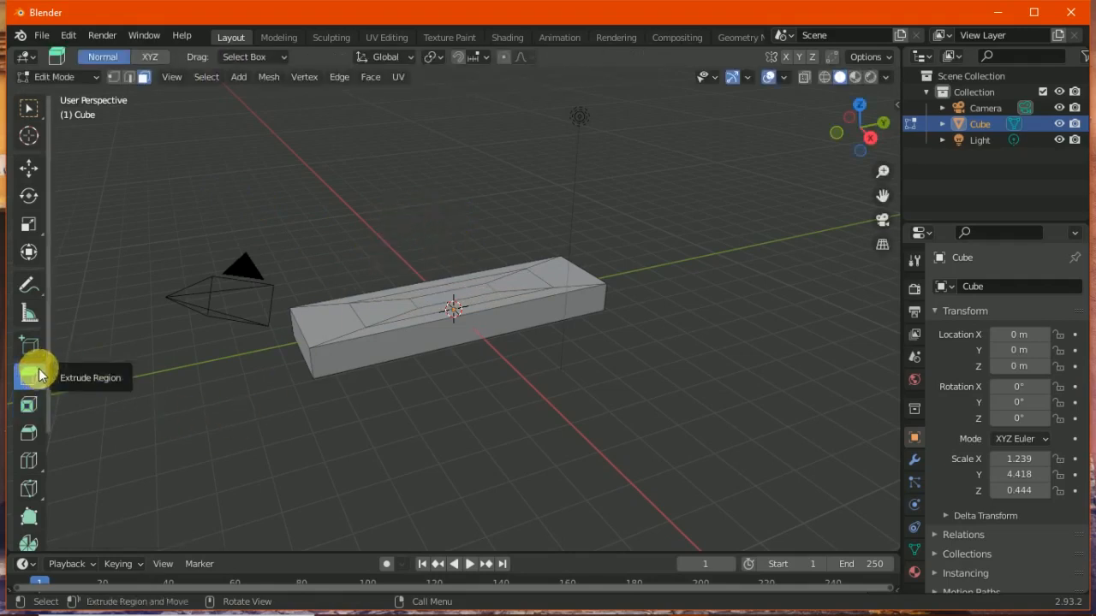
left_click(469, 298)
left_click(455, 242)
left_click(452, 294)
left_click_drag(454, 240, 451, 182)
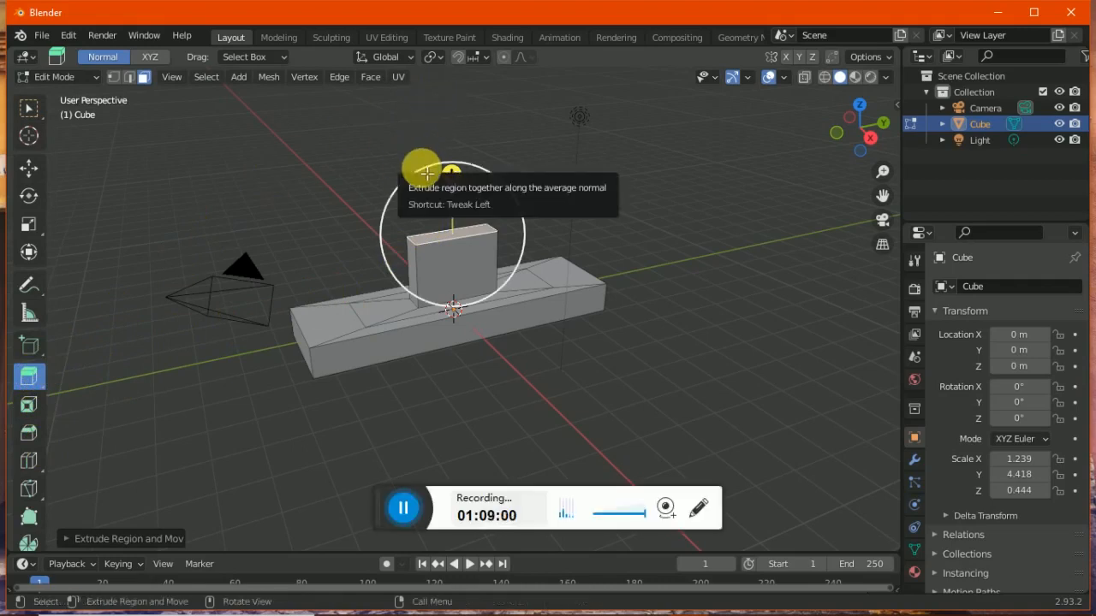
left_click(404, 509)
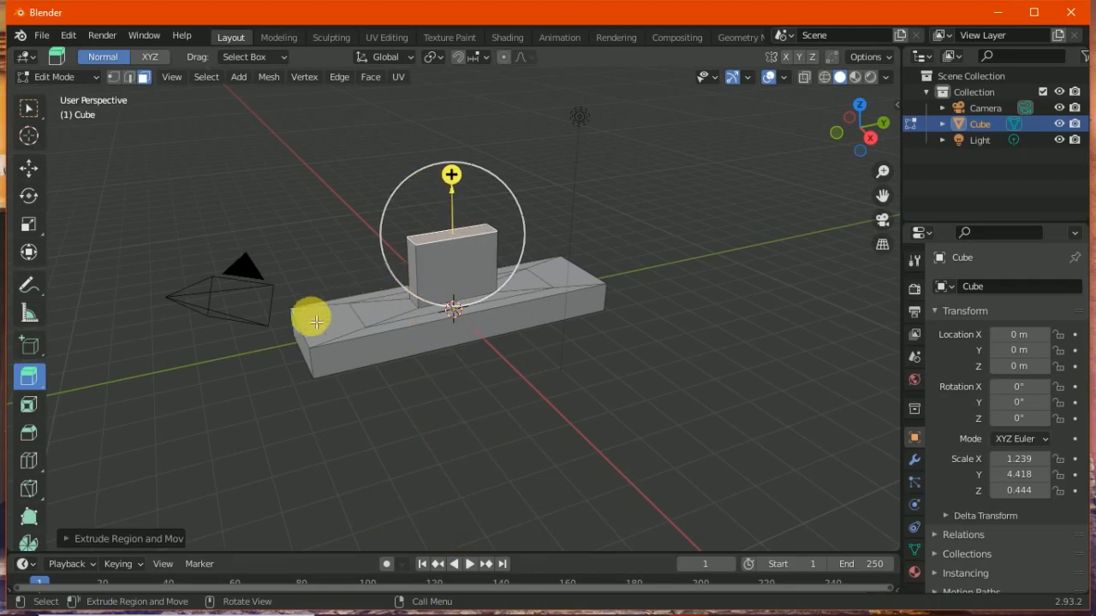
Inset the tall block's top face very slightly, and apply a very small bevel to it
left_click(29, 433)
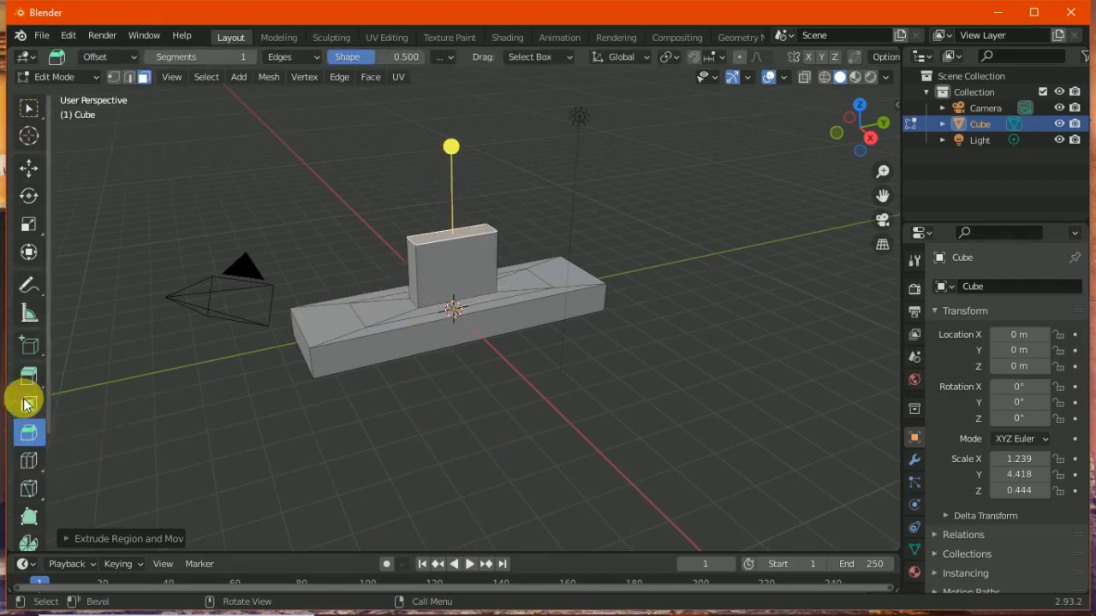
left_click(31, 404)
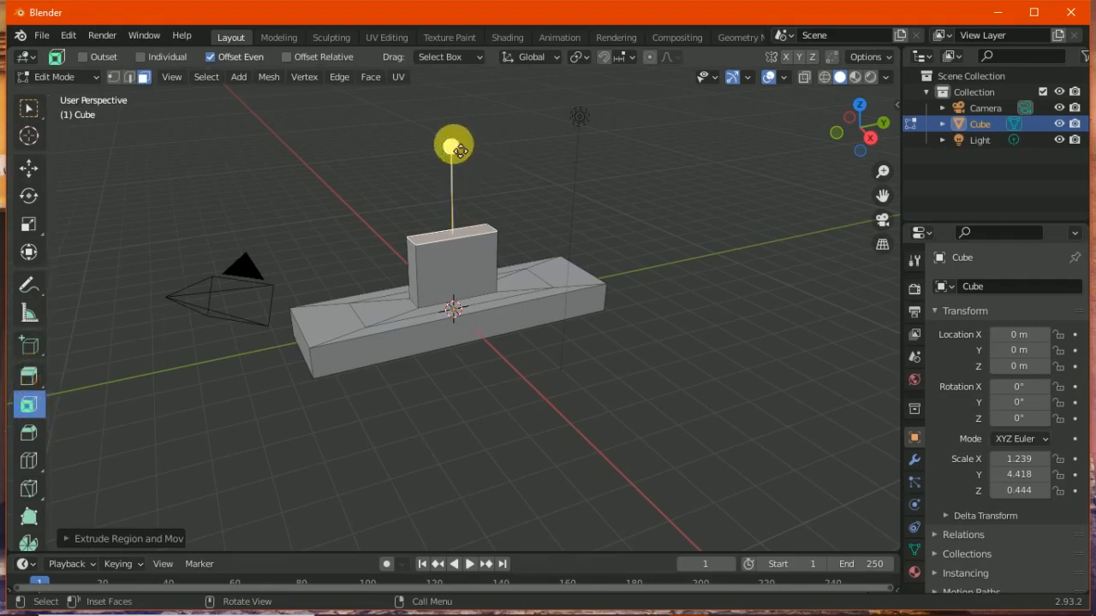
mouse_move(454, 147)
left_mouse_down()
mouse_move(452, 129)
mouse_move(466, 172)
mouse_move(451, 143)
mouse_move(453, 166)
mouse_move(445, 151)
left_mouse_up()
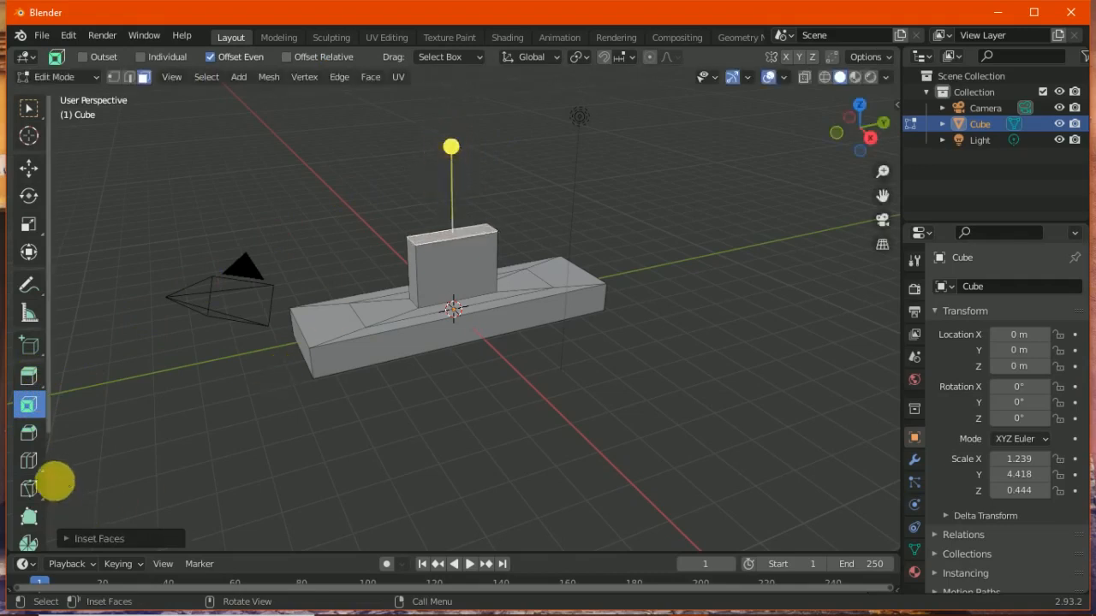
left_click(34, 432)
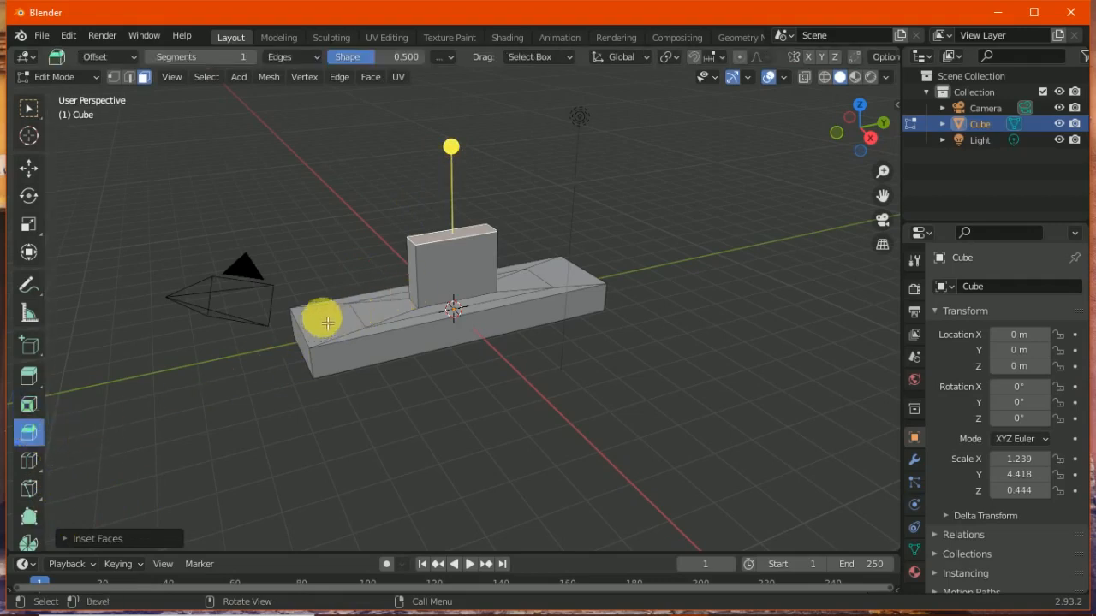
mouse_move(461, 147)
left_mouse_down()
mouse_move(451, 215)
mouse_move(459, 119)
mouse_move(451, 146)
left_mouse_up()
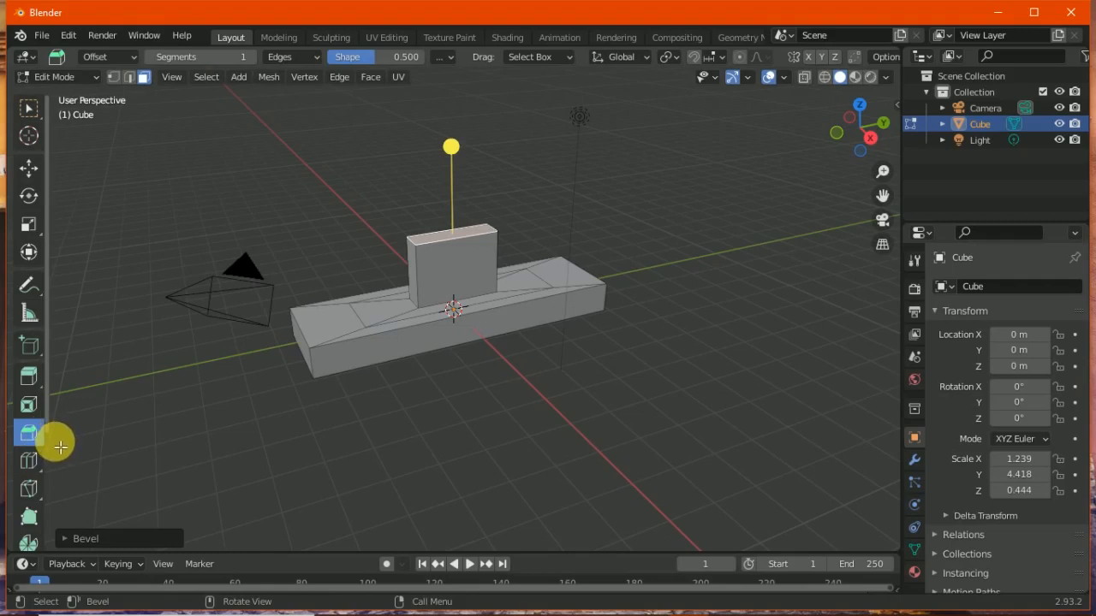
Add a cube mesh to the object in Edit Mode and select the new cube's front face with the Move tool
left_click(240, 77)
left_click(266, 117)
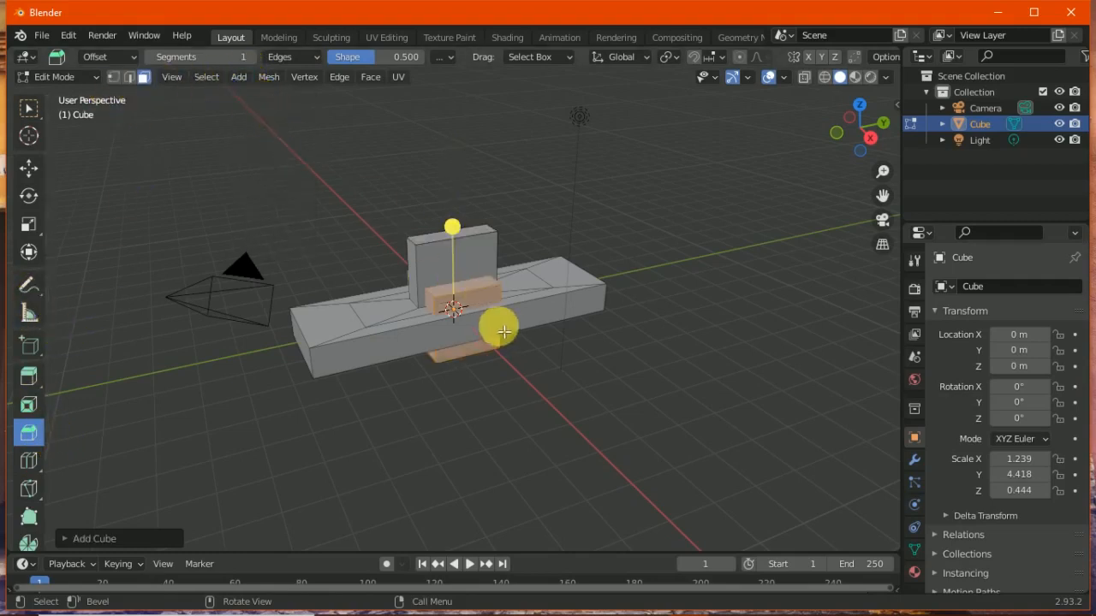
left_click(28, 167)
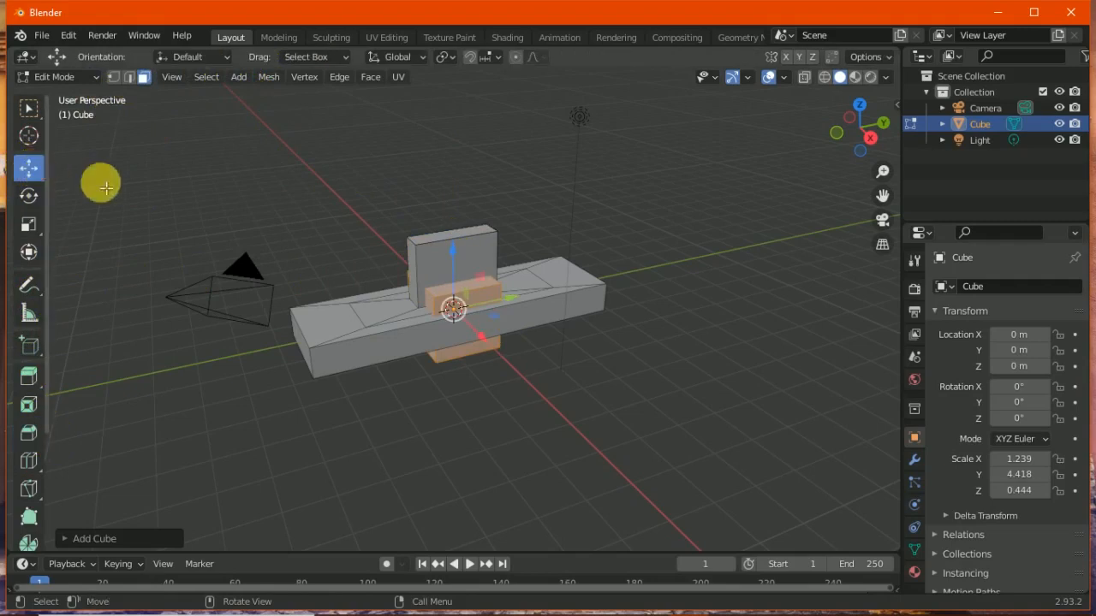
left_click(462, 322)
left_click(459, 304)
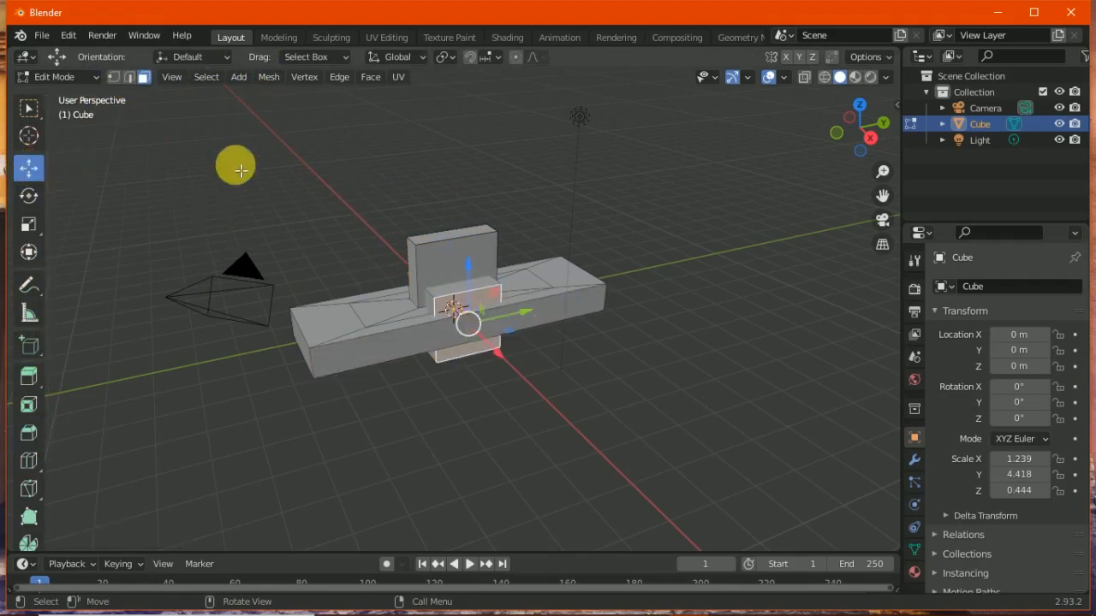
Switch to Object Mode and stretch the whole object along X to a scale of about -4.064
left_click(89, 79)
left_click(88, 97)
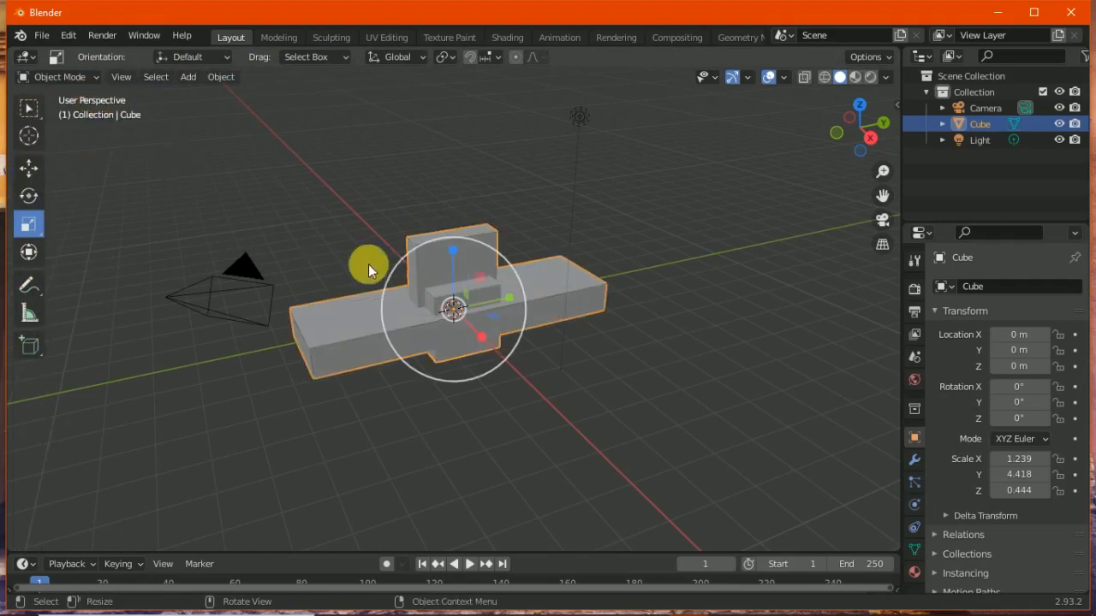
left_click(476, 293)
left_click(476, 291)
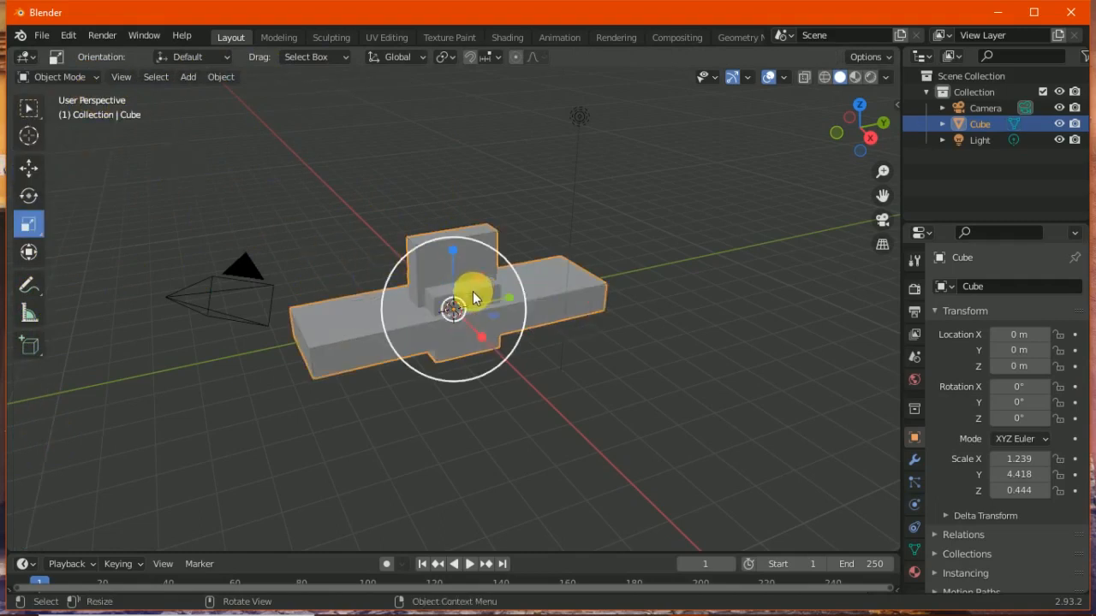
key("s")
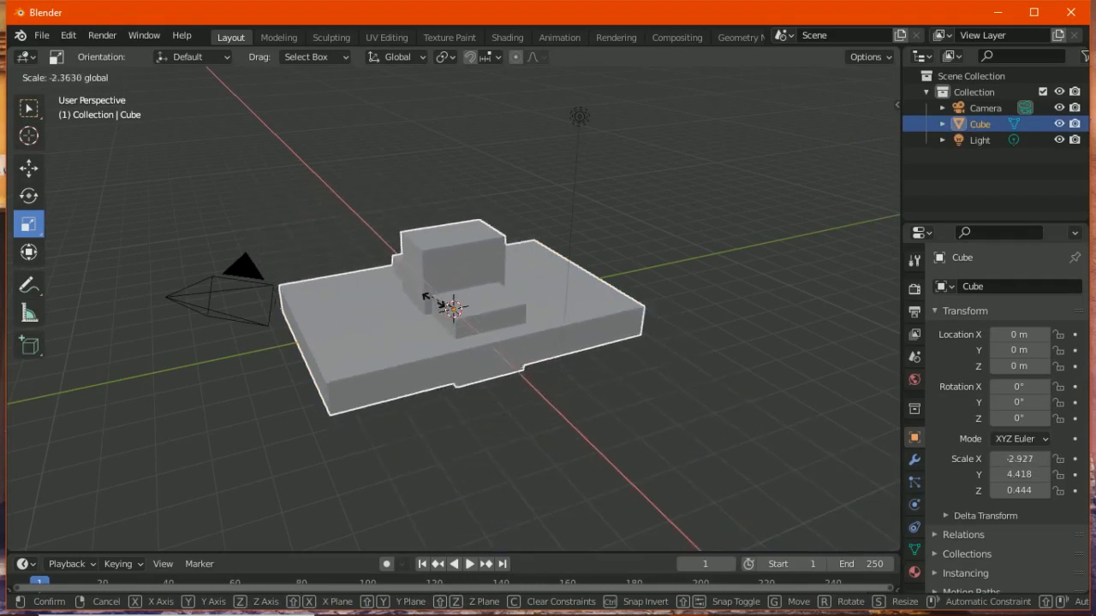
left_click(415, 288)
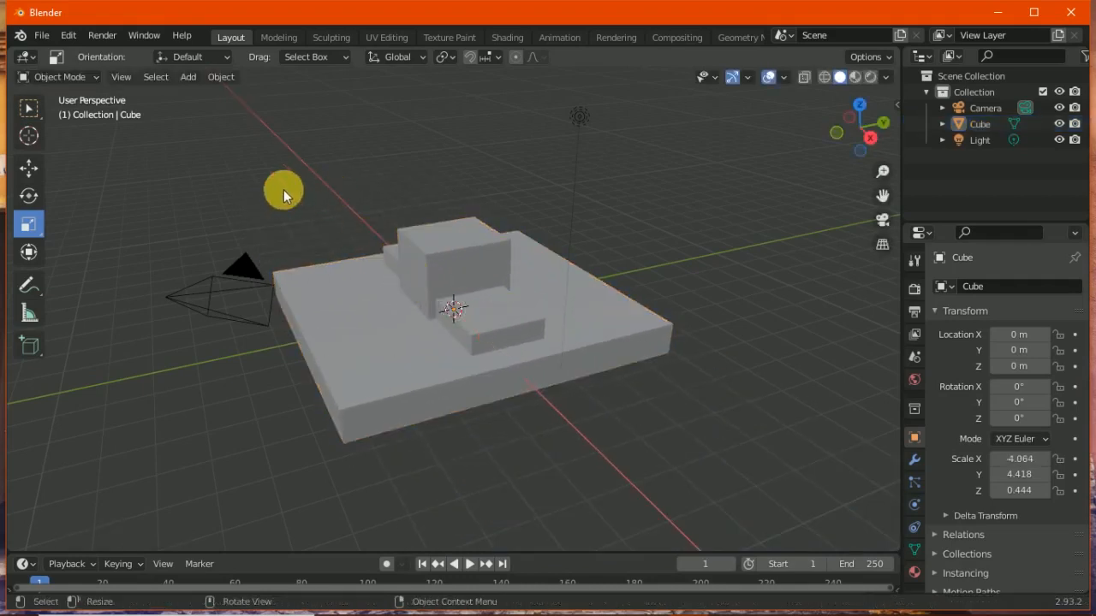
Return to Edit Mode and select the tall block's top, front and side faces in turn
left_click(52, 76)
left_click(67, 104)
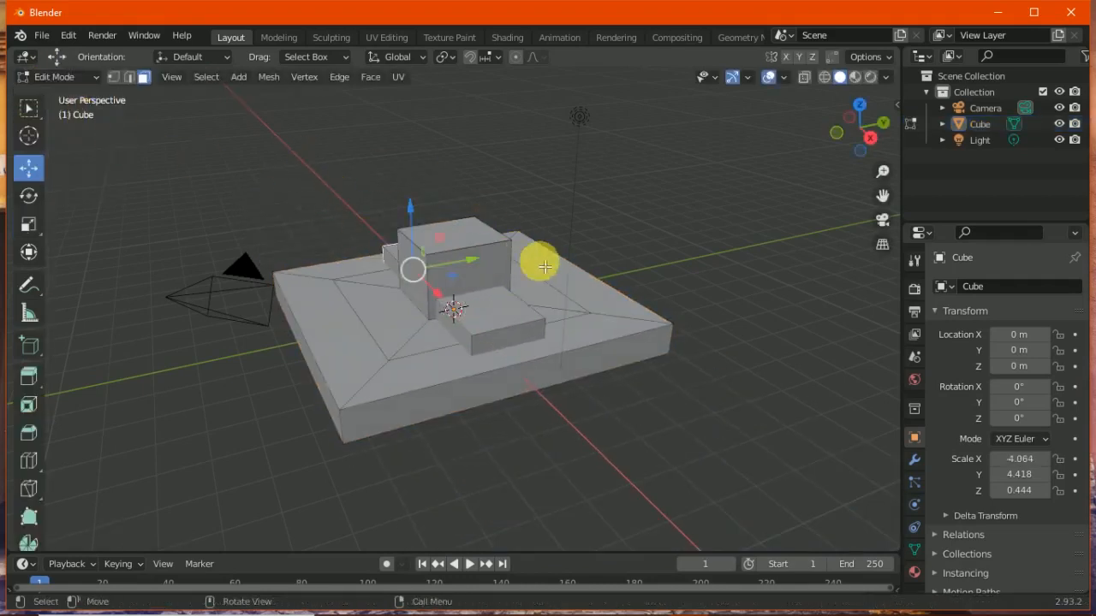
left_click(493, 245)
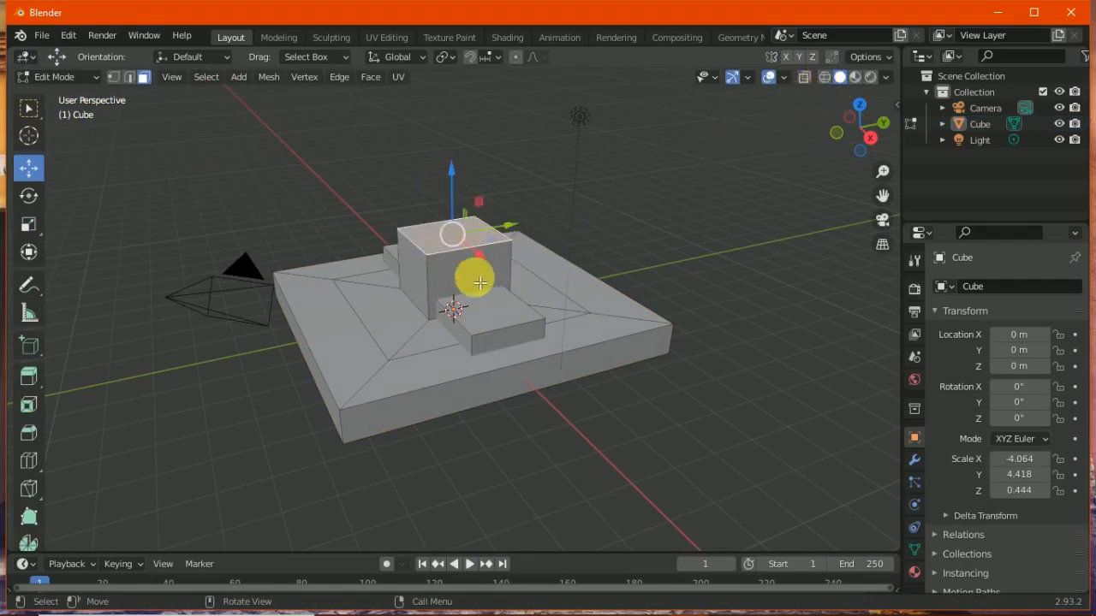
left_click(476, 280)
left_click(415, 268)
left_click(448, 233)
left_click(454, 270)
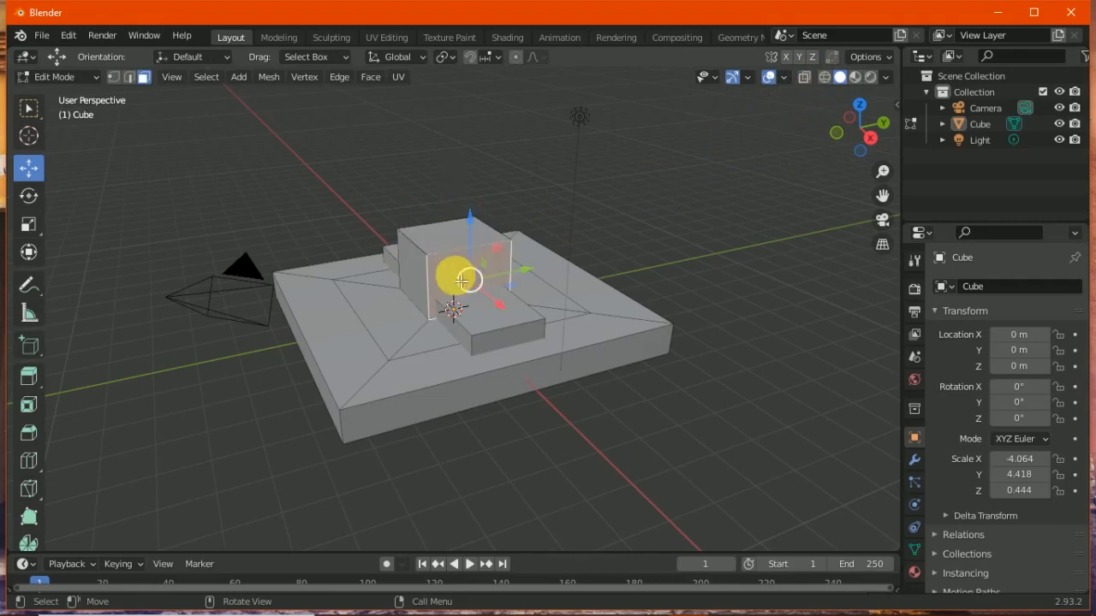
left_click(426, 250)
left_click(454, 245)
left_click(458, 280)
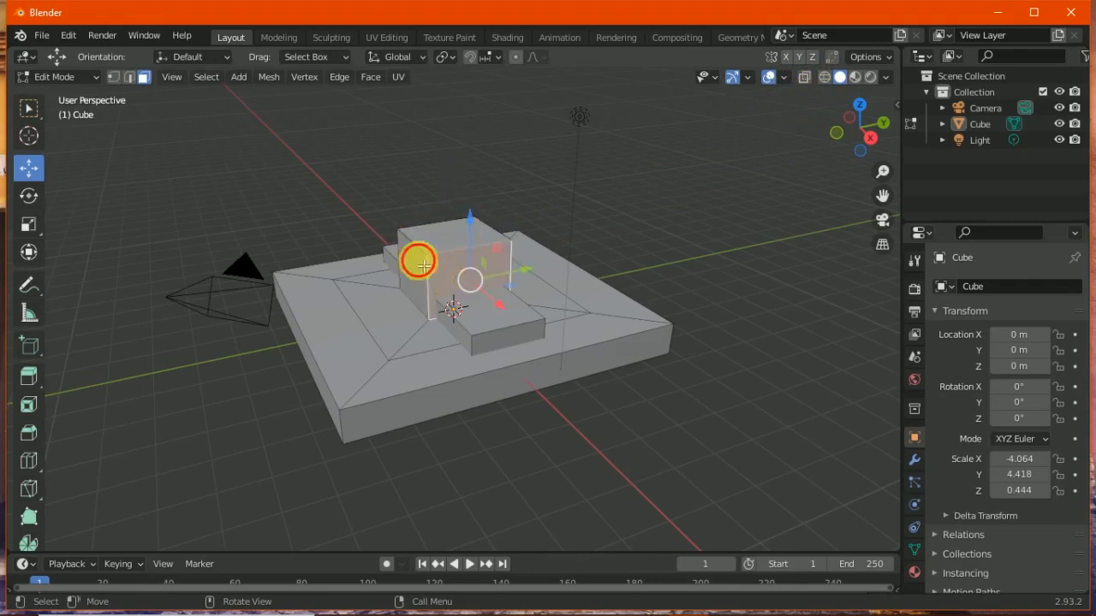
left_click(424, 266)
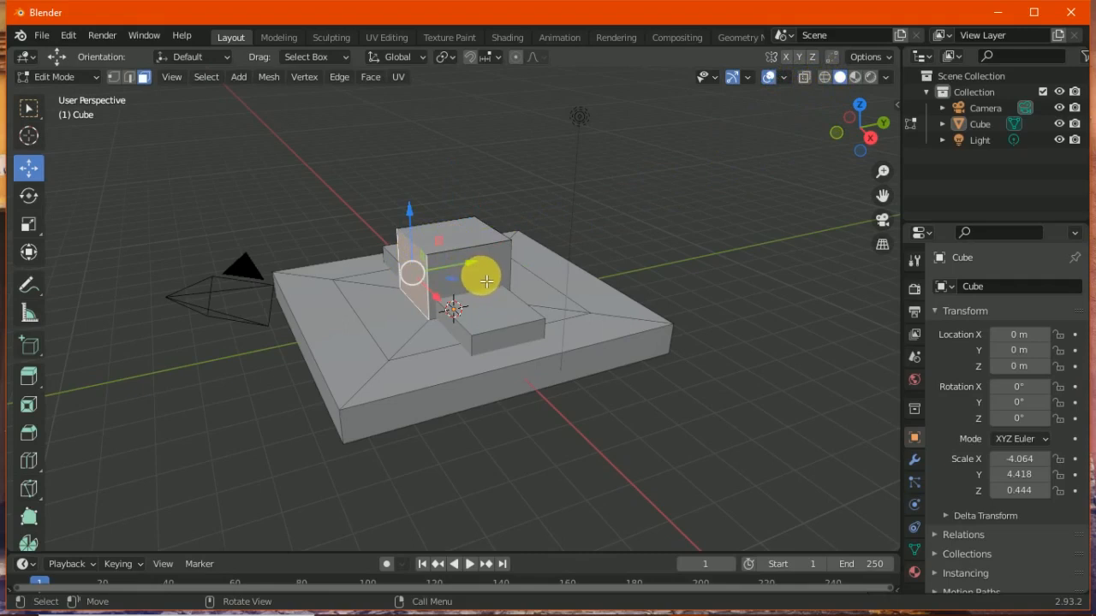
Select faces of the slab, the side arm and the central block one at a time from the block's narrow side
left_click_drag(873, 125, 900, 125)
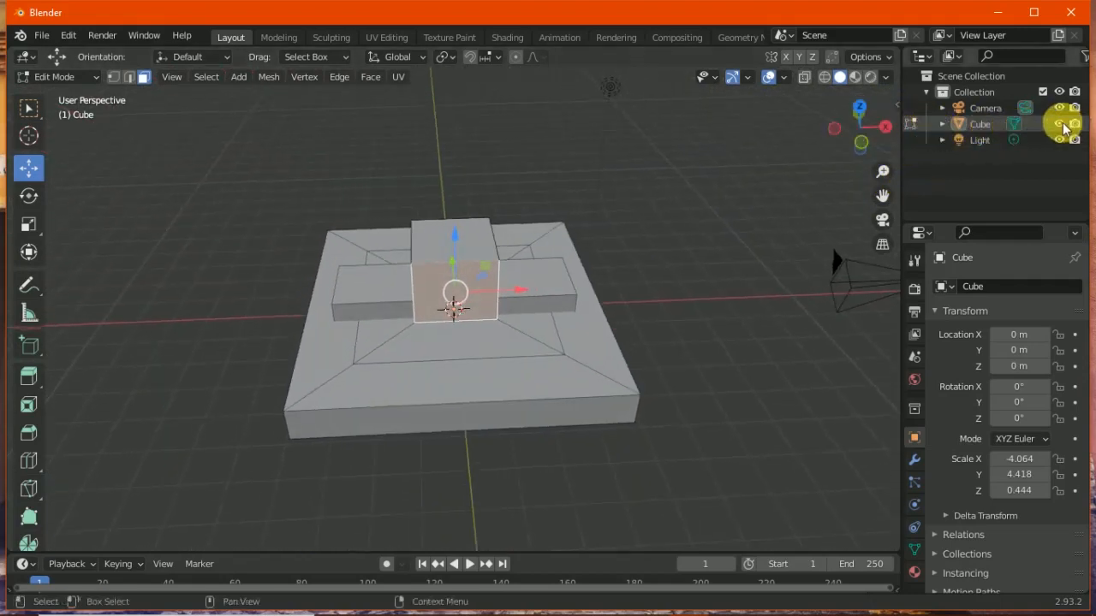
left_click(943, 124)
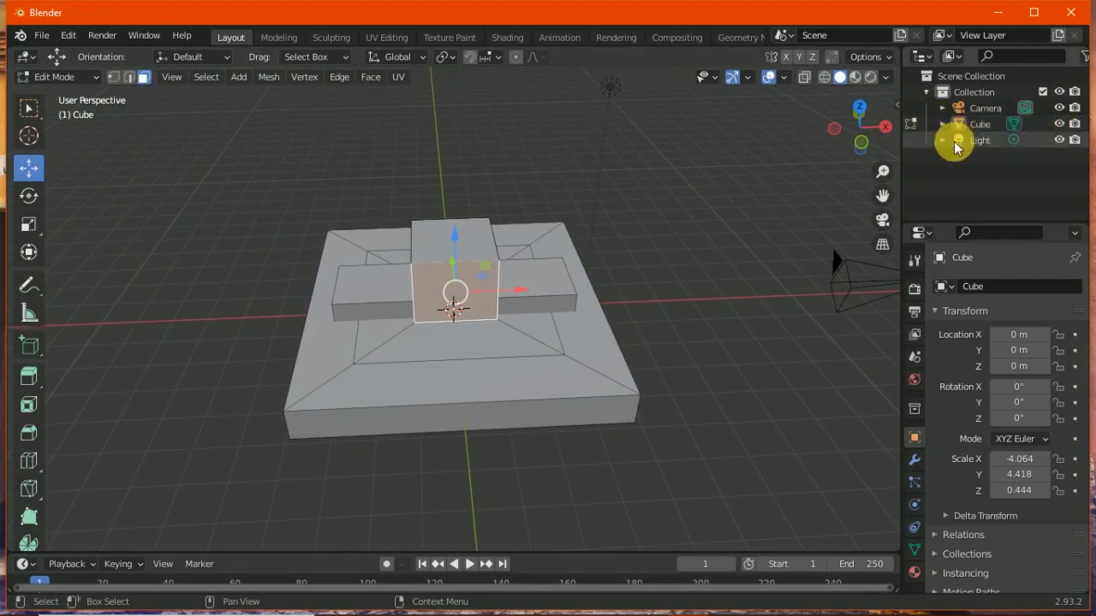
left_click(556, 271)
left_click(570, 369)
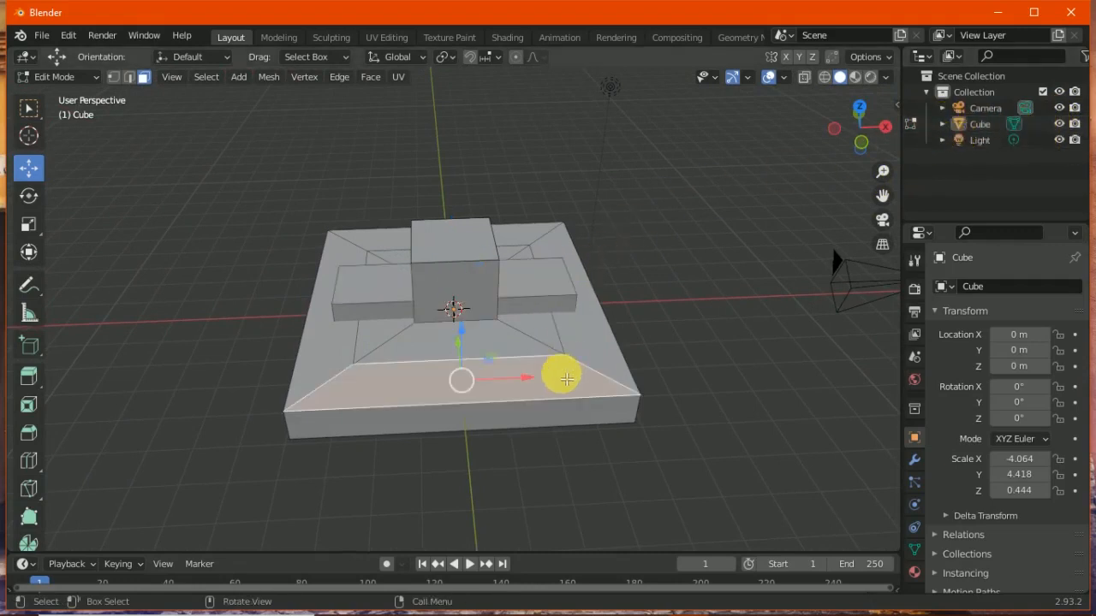
left_click(527, 286)
left_click(465, 243)
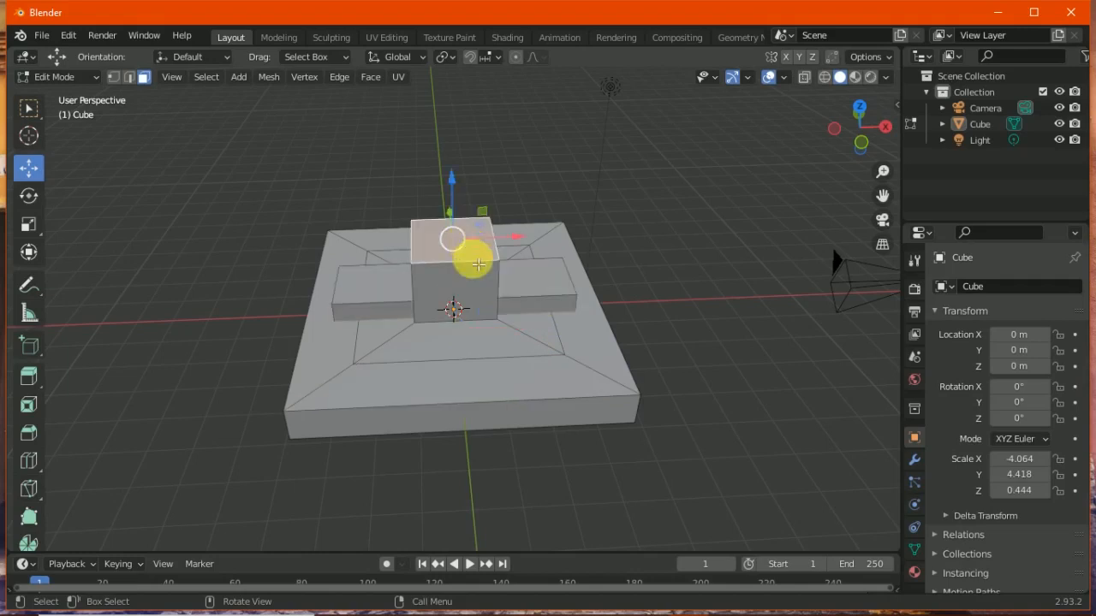
left_click(489, 274)
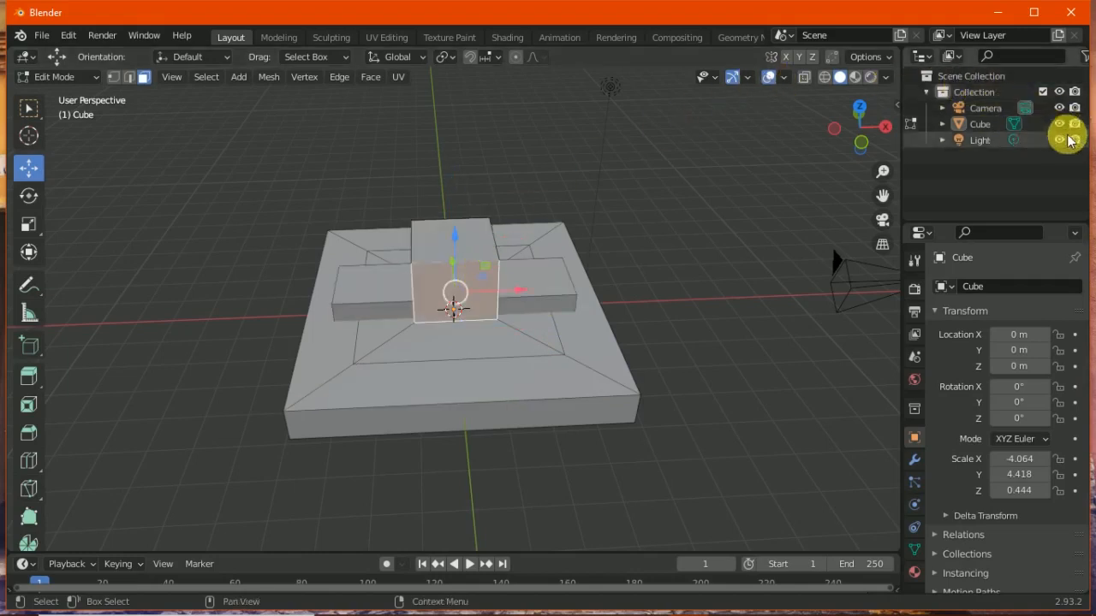
Hide the Cube object, add another cube mesh while in Edit Mode, and show the Cube object again
left_click(1060, 124)
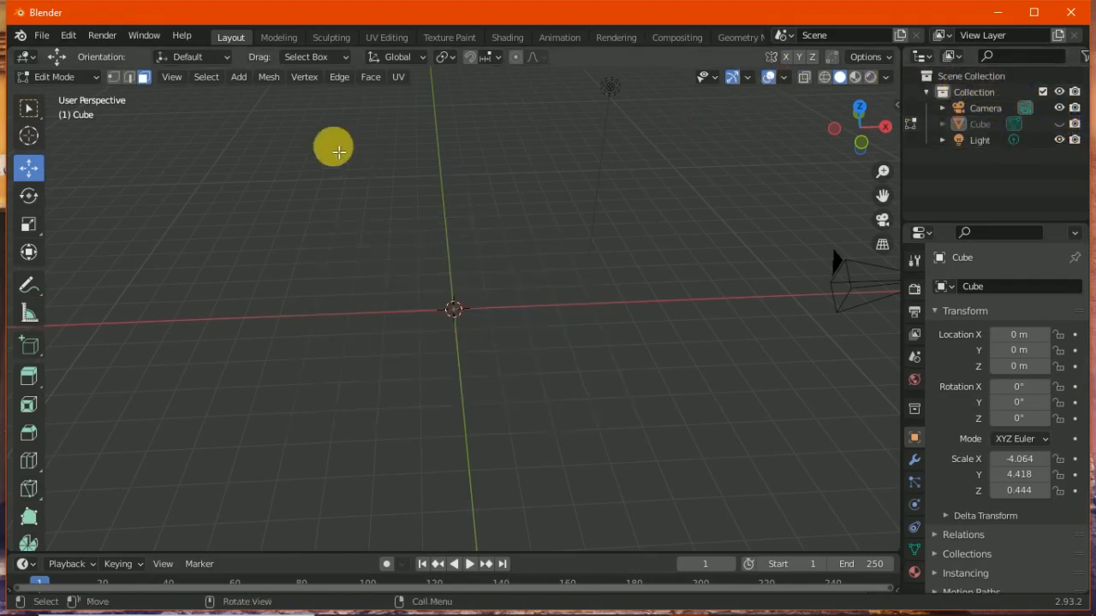
left_click(247, 81)
left_click(261, 110)
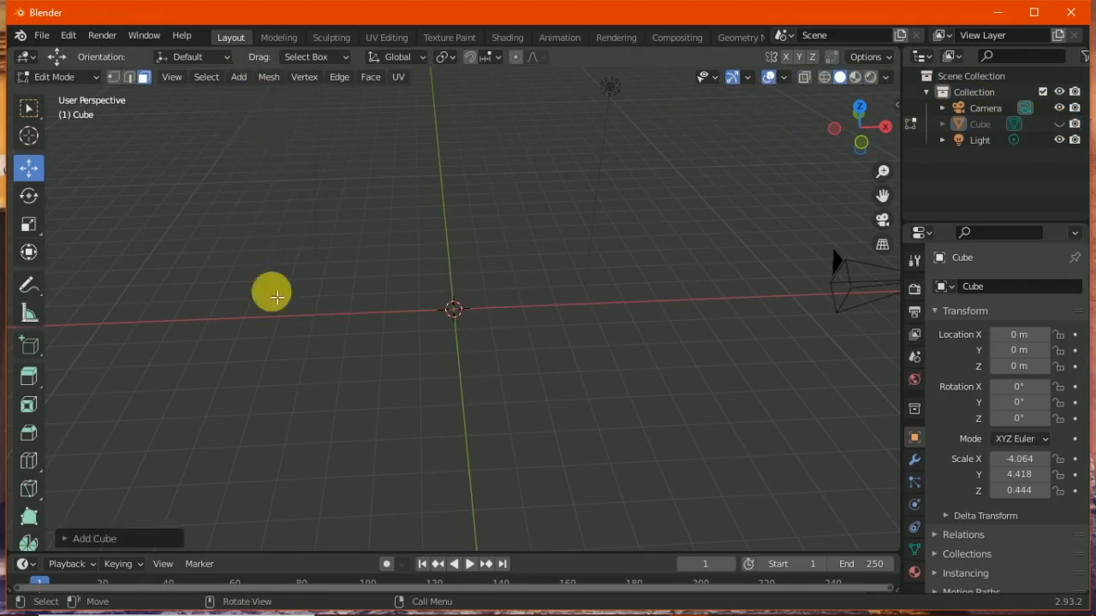
left_click(1059, 124)
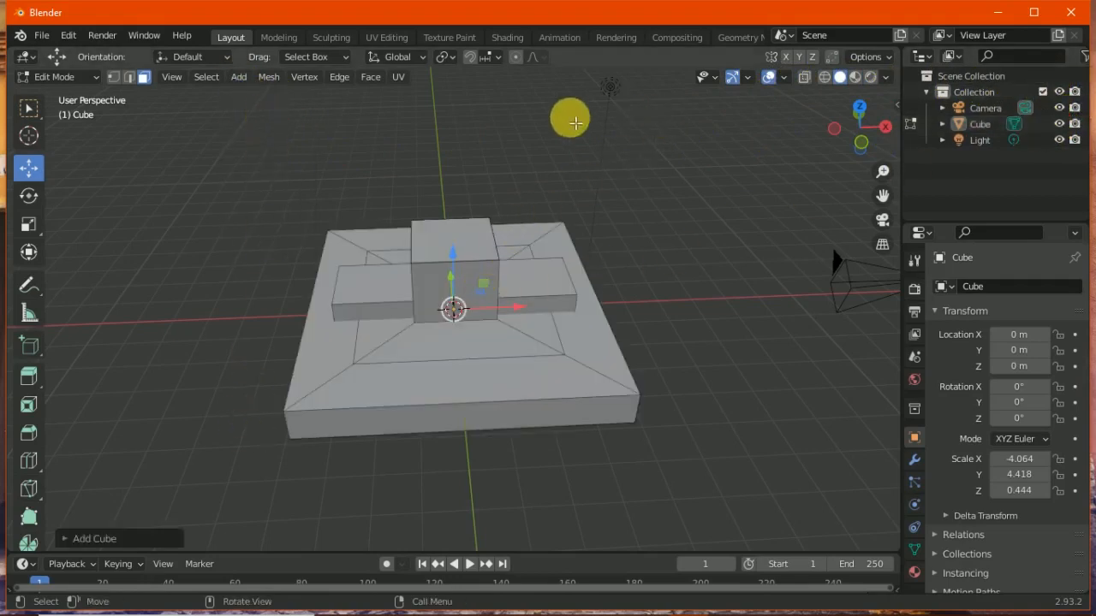
Start a new General file without saving the changes, and switch the default cube to Edit Mode
left_click(45, 36)
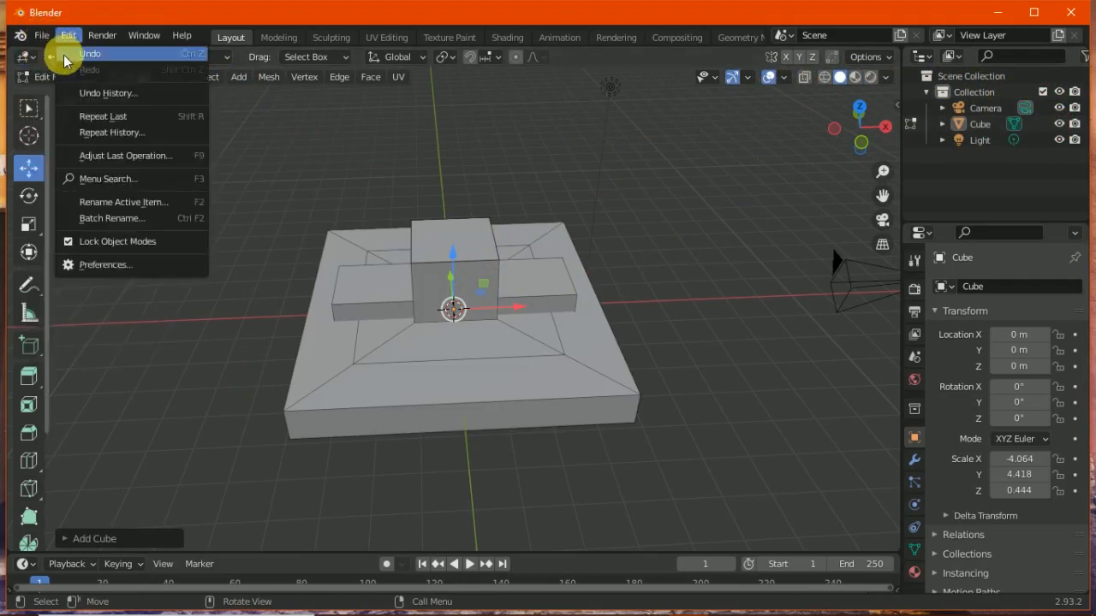
mouse_move(44, 54)
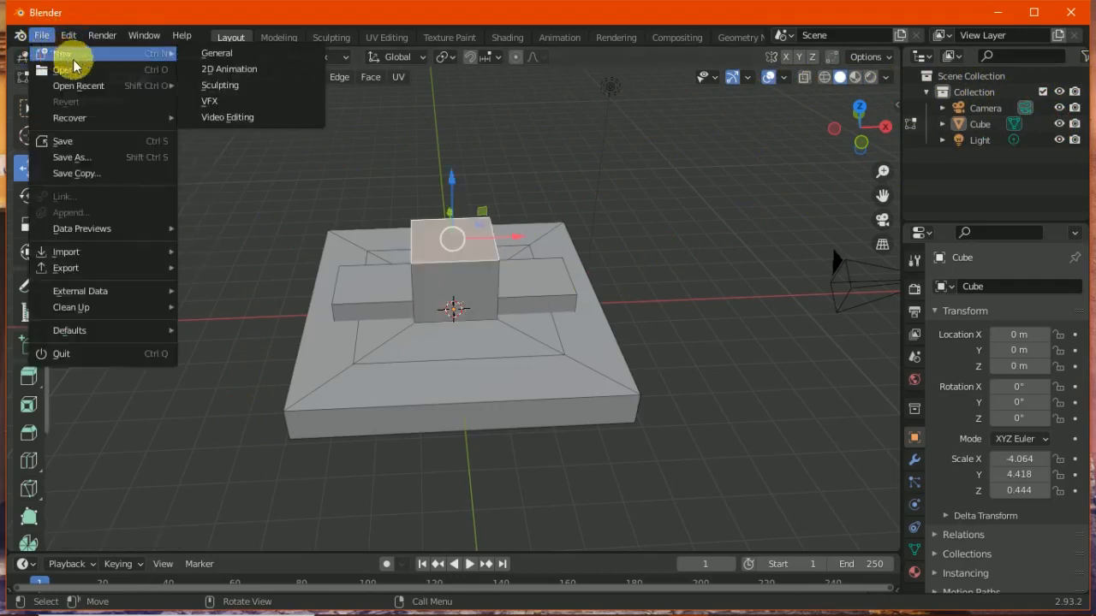
left_click(215, 53)
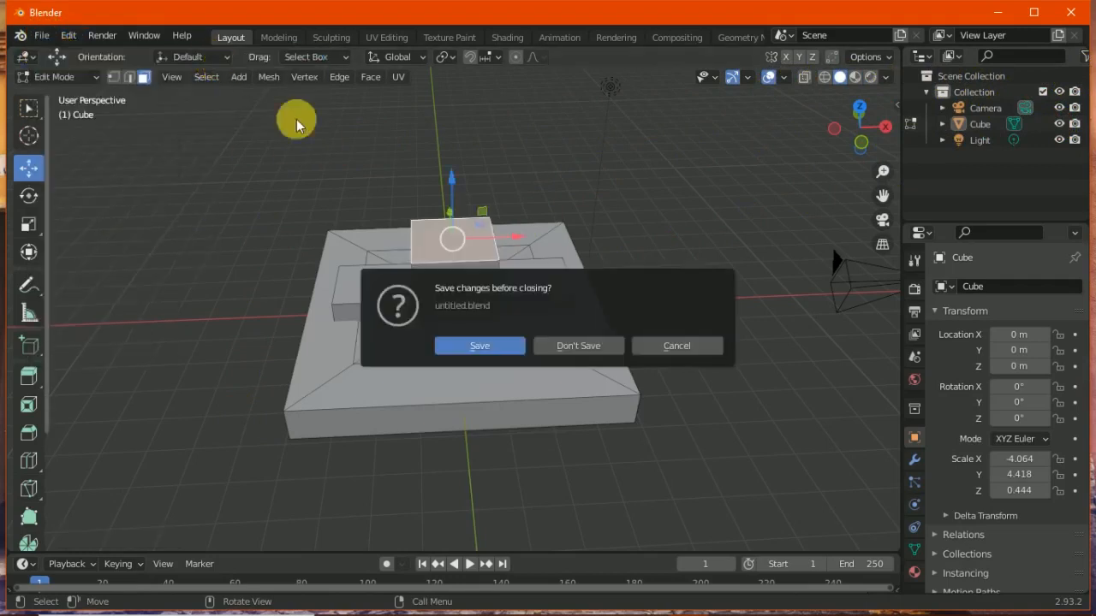
left_click(552, 345)
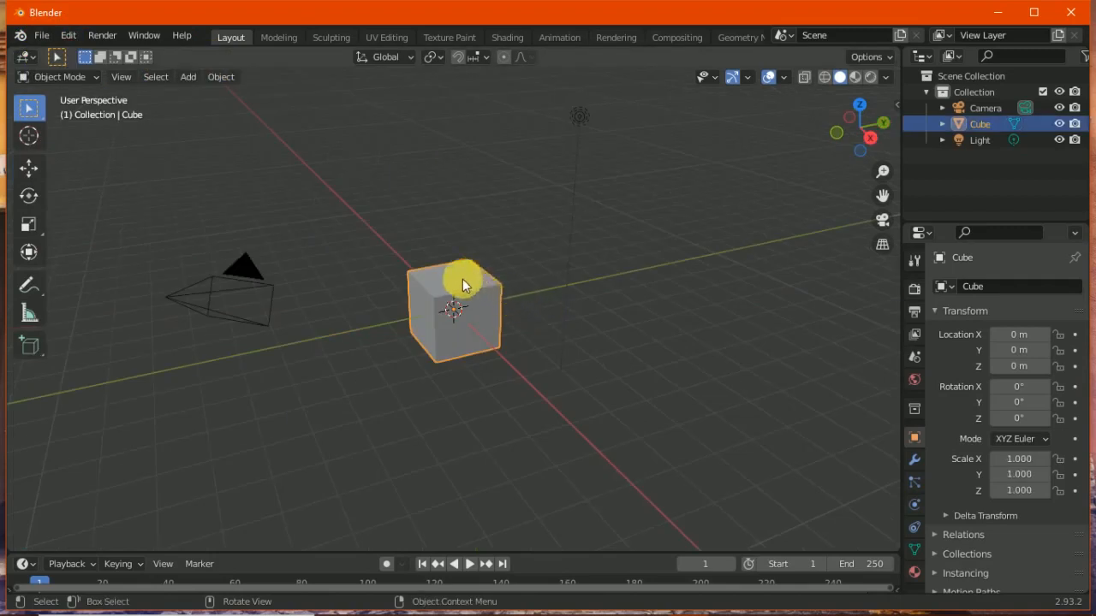
left_click(76, 76)
left_click(78, 96)
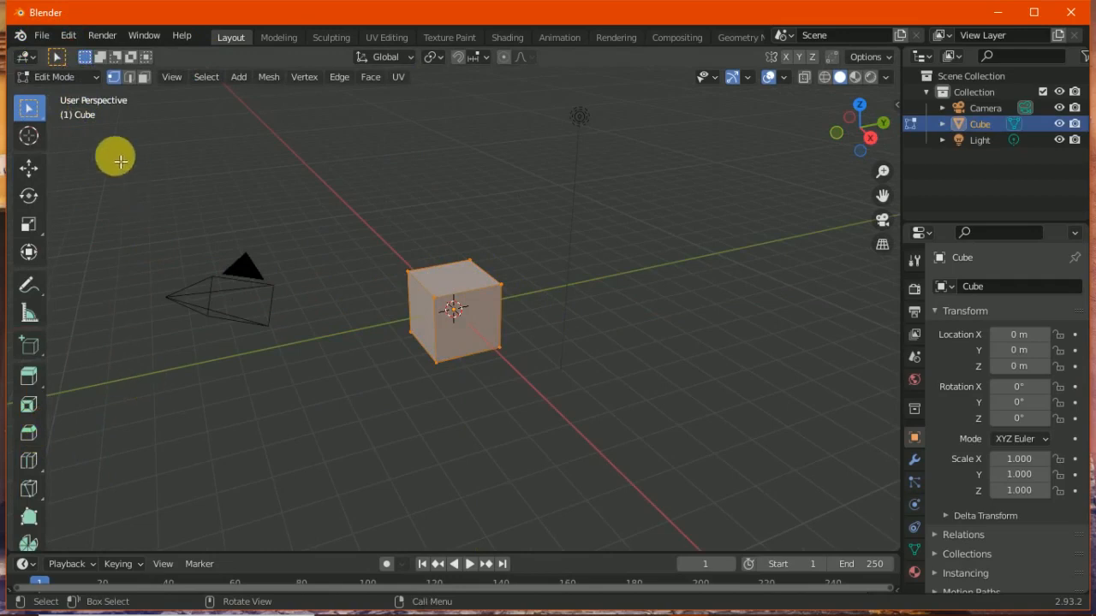
Bevel all edges of the default cube with a wide single-segment bevel
left_click(28, 434)
mouse_move(459, 224)
left_mouse_down()
mouse_move(458, 211)
mouse_move(462, 257)
mouse_move(442, 191)
mouse_move(458, 207)
left_mouse_up()
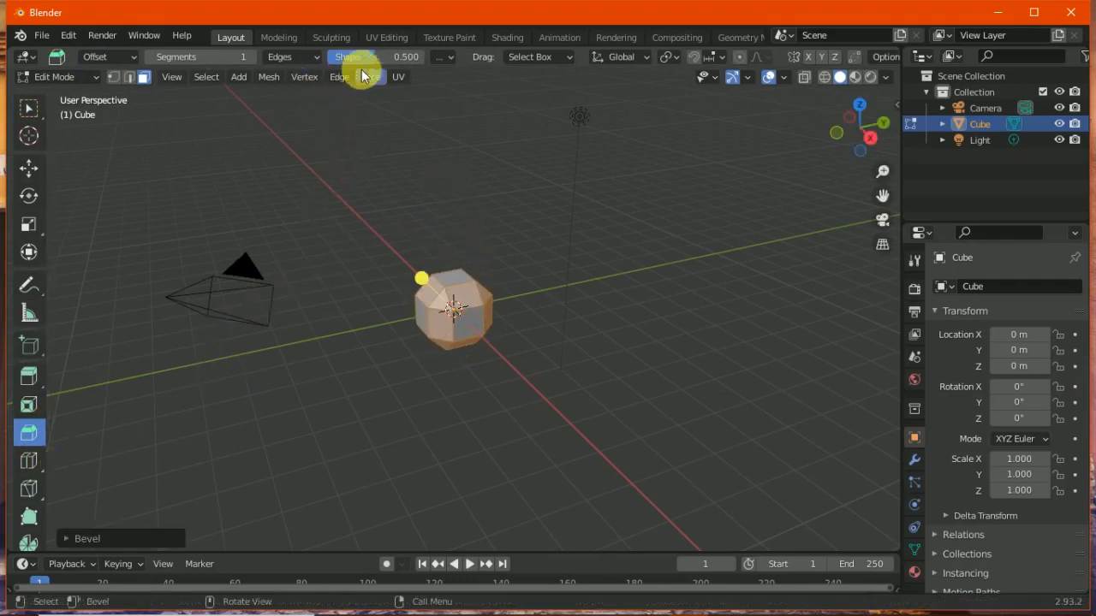
Try moving a single upper face of the bevelled cube, and box-select the mesh in solid shading
left_click(29, 168)
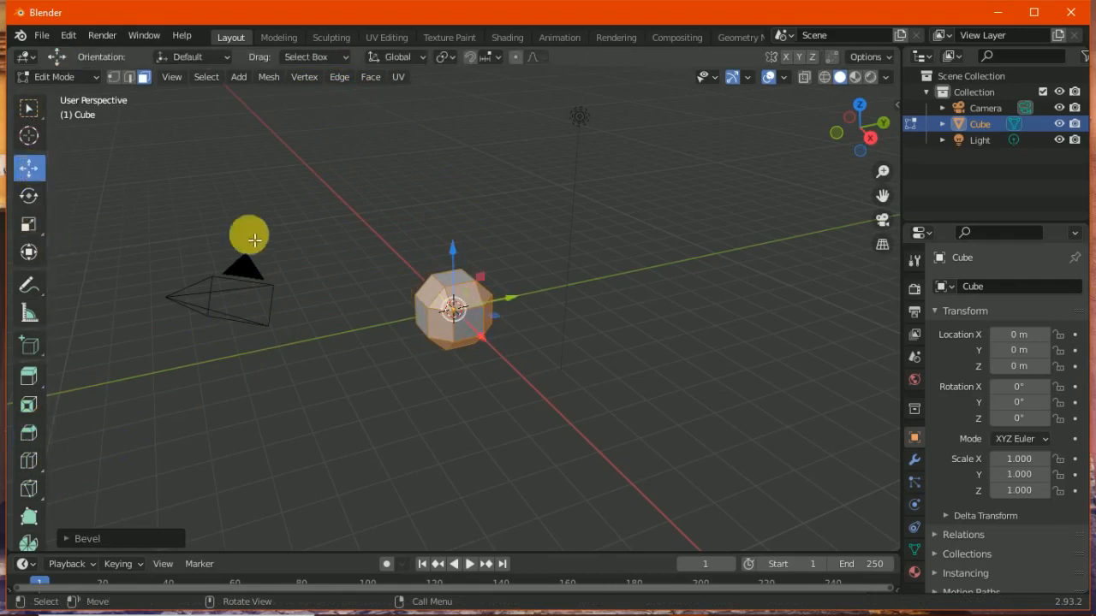
left_click(477, 319)
mouse_move(477, 319)
left_mouse_down()
mouse_move(426, 297)
mouse_move(508, 313)
mouse_move(506, 326)
mouse_move(484, 302)
left_mouse_up()
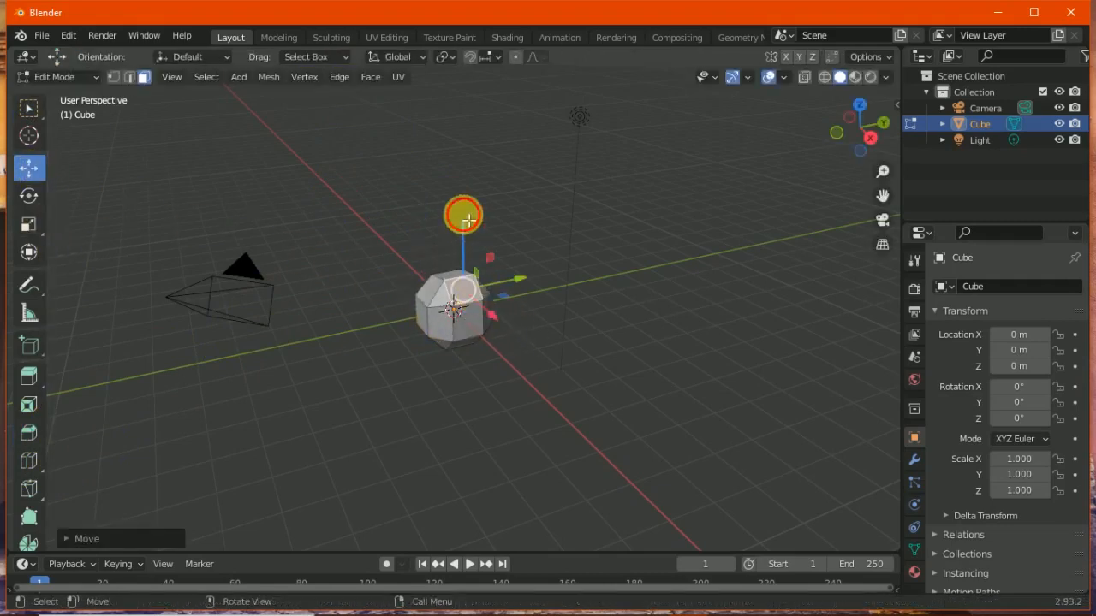
left_click_drag(303, 208, 628, 420)
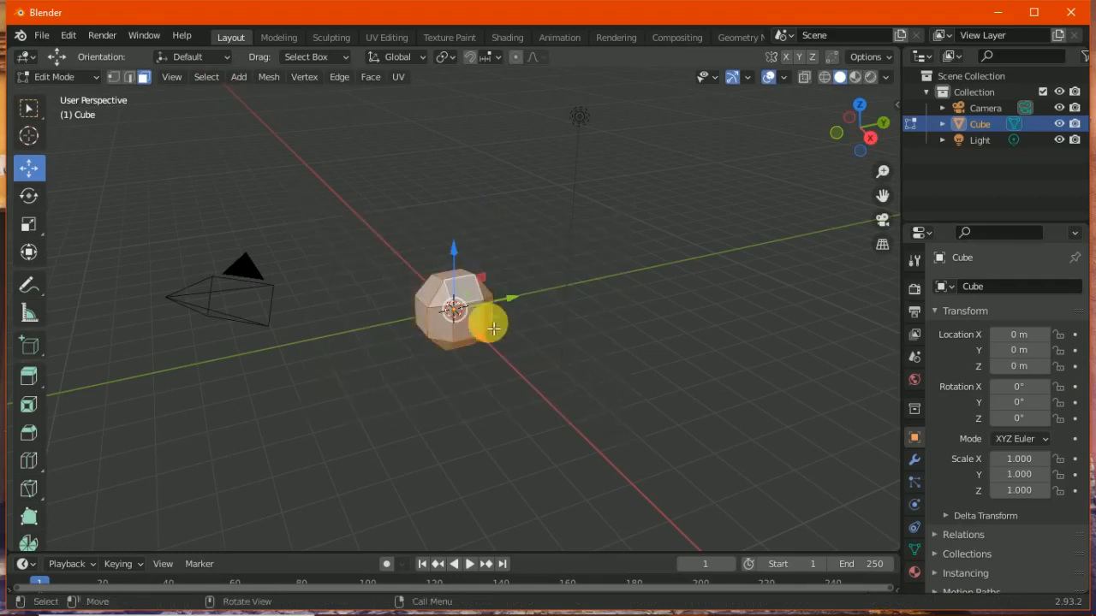
Switch the viewport to wireframe shading and box-select the entire bevelled cube, including its hidden faces
left_click(825, 76)
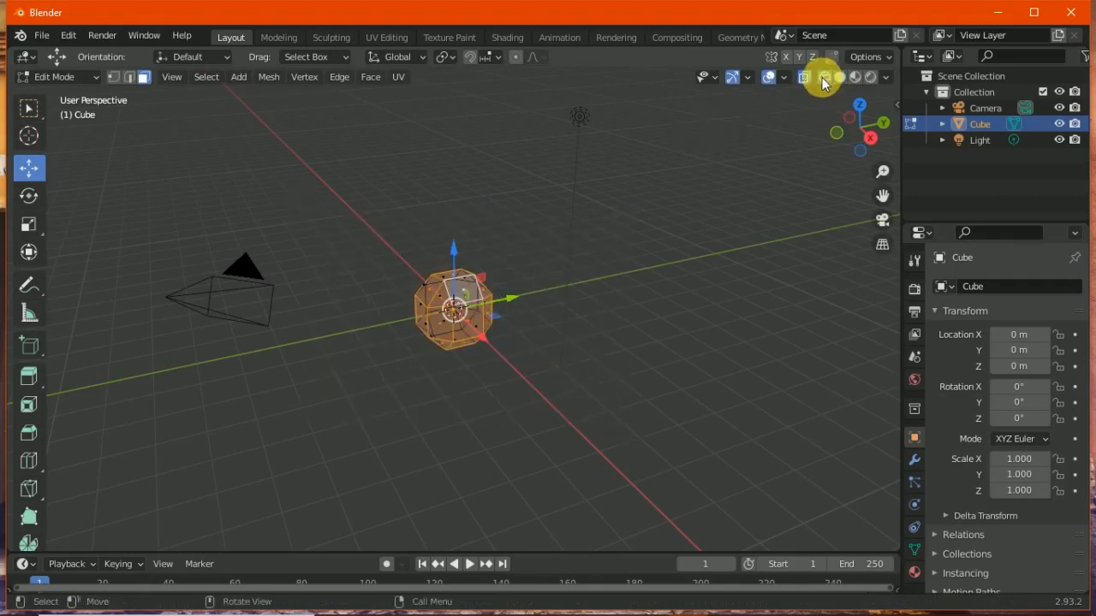
left_click(356, 221)
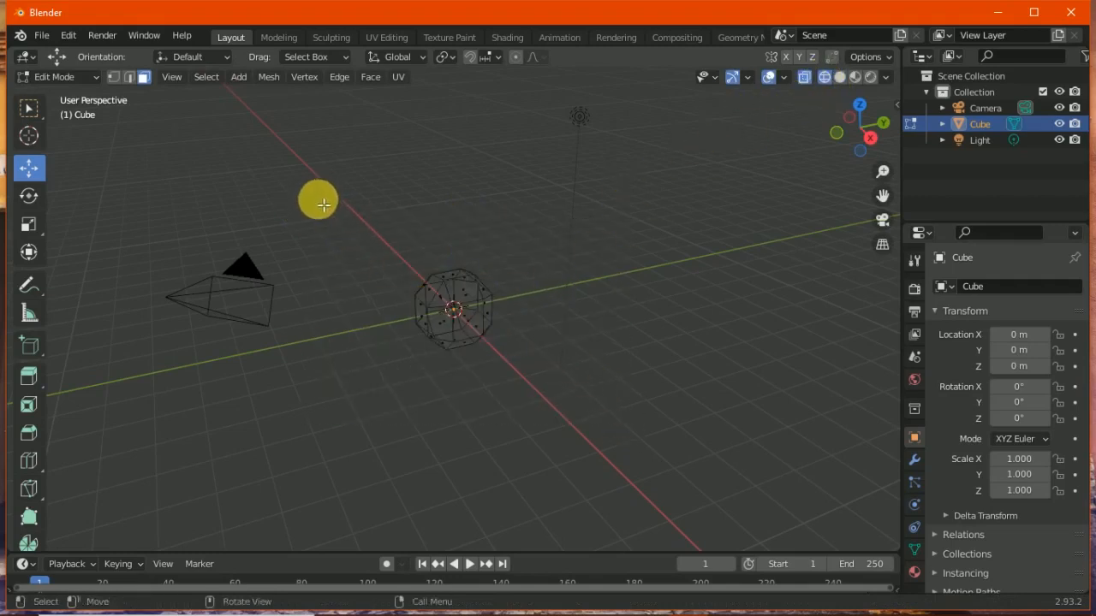
left_click_drag(325, 210, 560, 387)
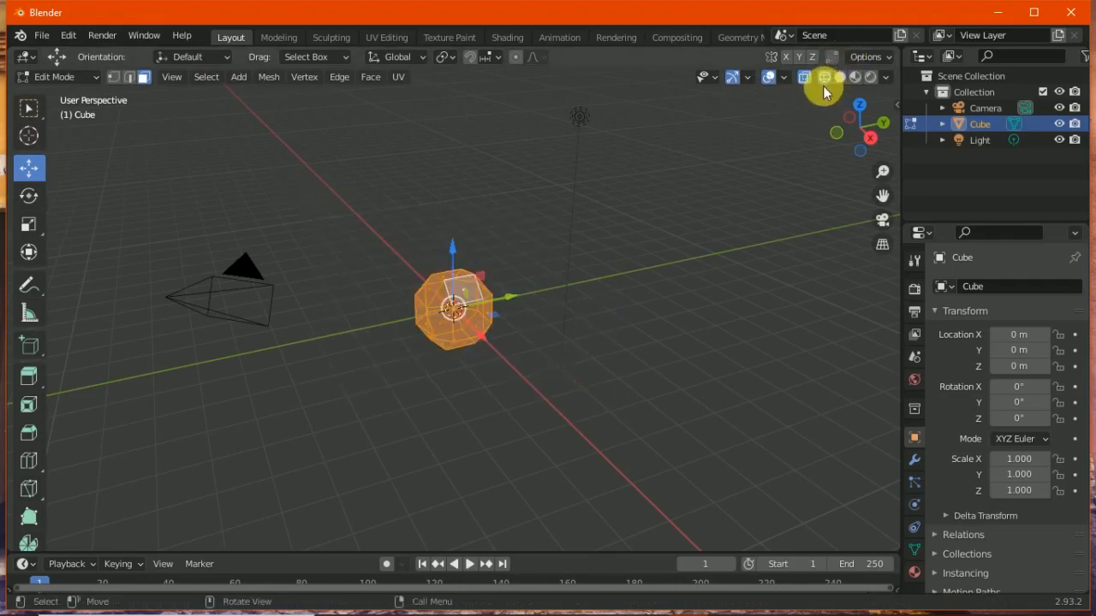
Try moving one upper face of the bevelled cube away from the rest of the mesh in wireframe shading
left_click(431, 187)
left_click(474, 299)
key("g")
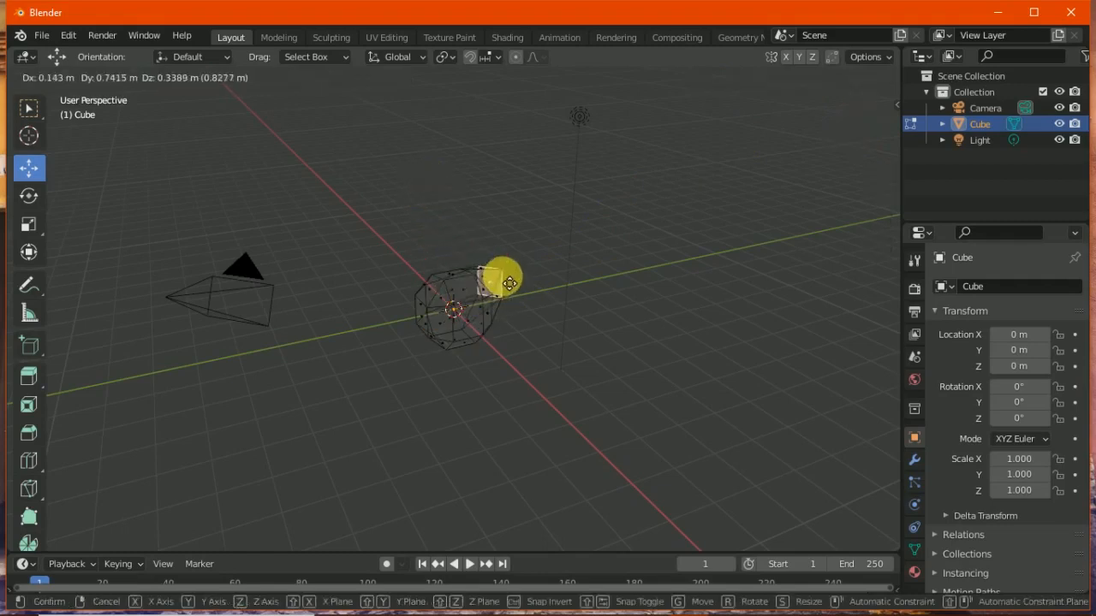
left_click_drag(463, 270, 485, 301)
left_click(512, 244)
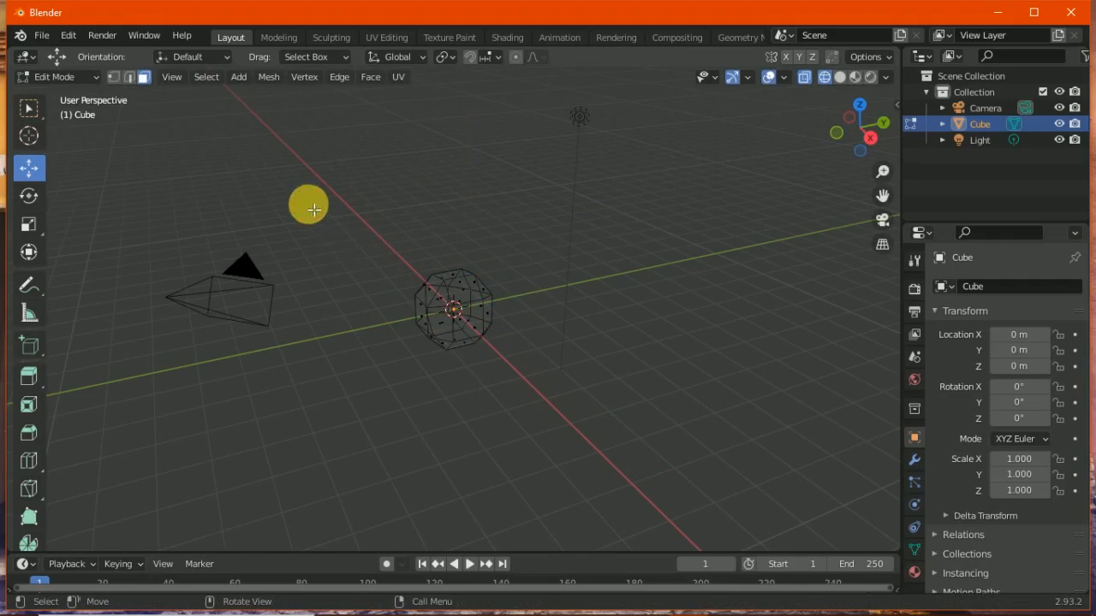
Select the whole bevelled cube, move it away from the origin to just above the camera, and deselect it
left_click_drag(353, 231, 618, 395)
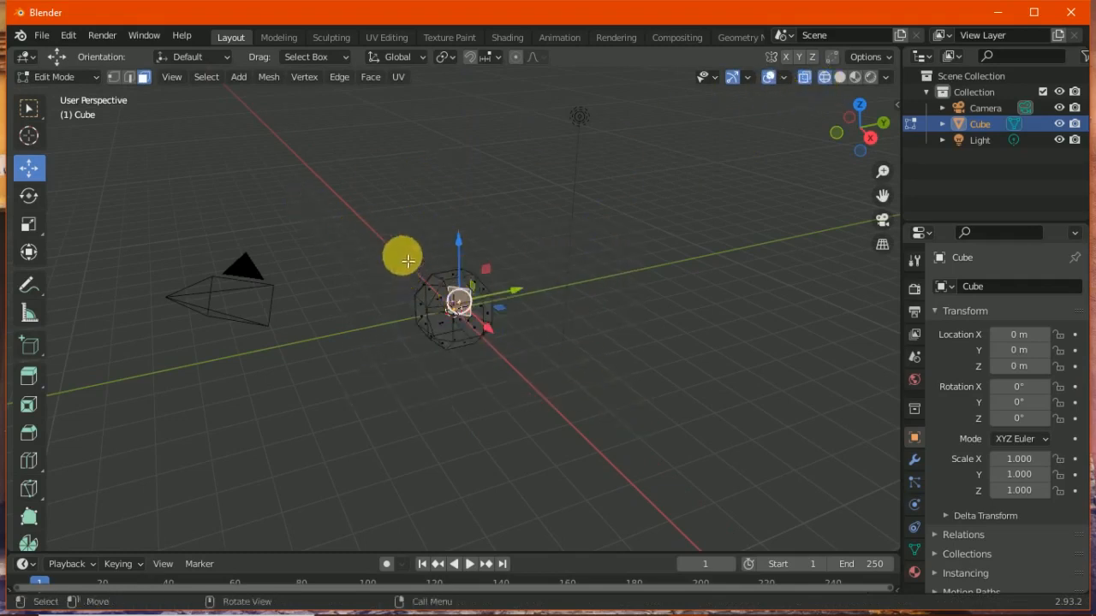
left_click_drag(507, 341, 485, 321)
left_click_drag(458, 302, 250, 201)
left_click(472, 295)
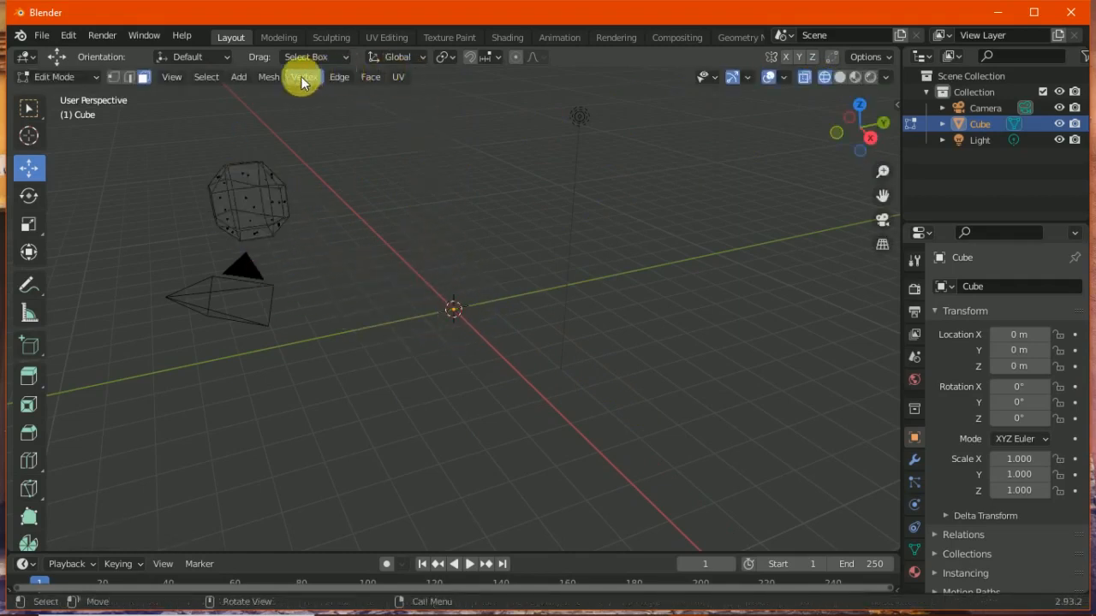
Add a new cube to the mesh, move it away from the origin along the green axis, and deselect it
left_click(241, 77)
left_click(263, 113)
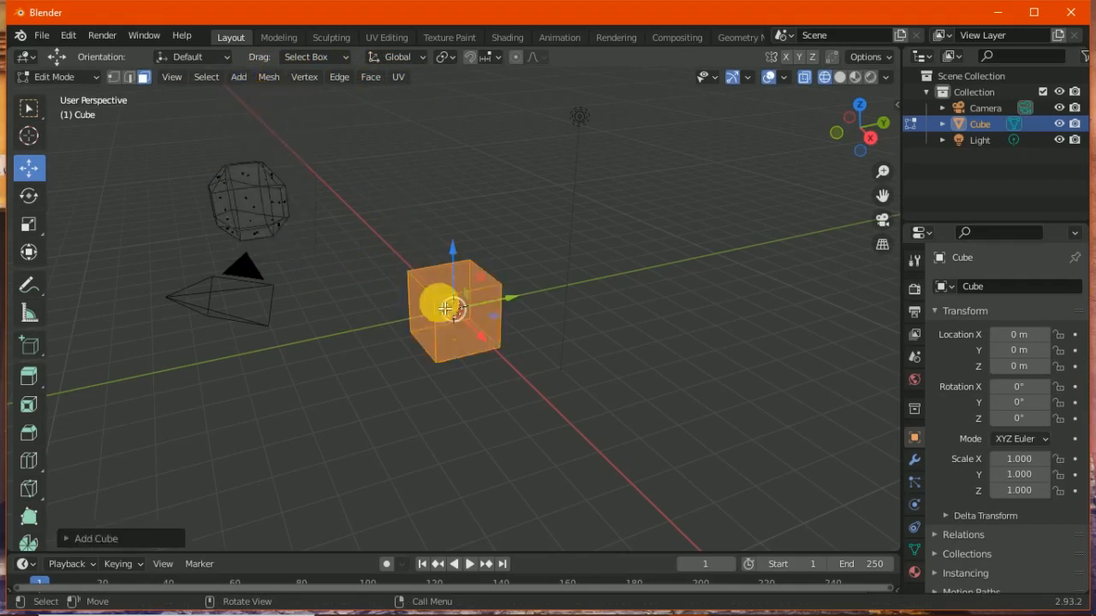
left_click_drag(458, 313, 583, 305)
left_click(197, 417)
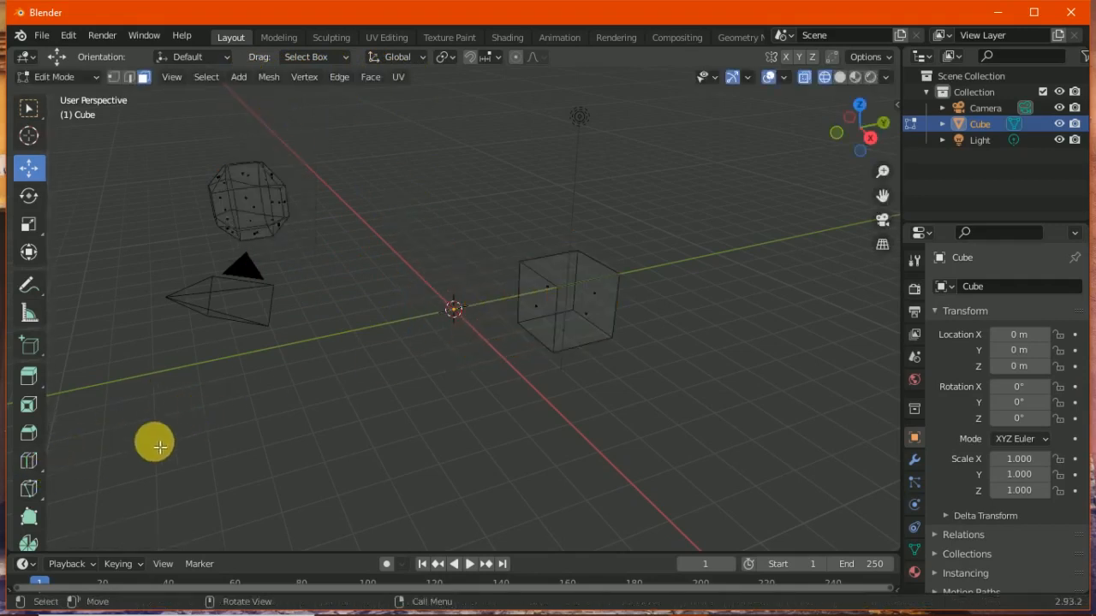
Return to solid shading and divide the new cube with several vertical and horizontal loop cuts
left_click(837, 78)
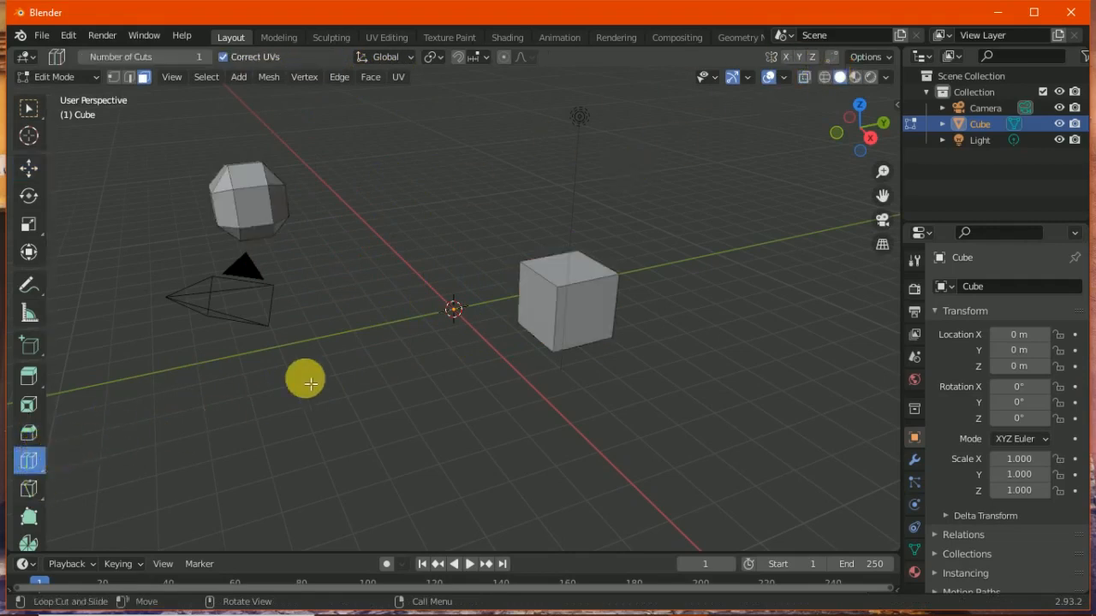
left_click(591, 301)
left_click(562, 297)
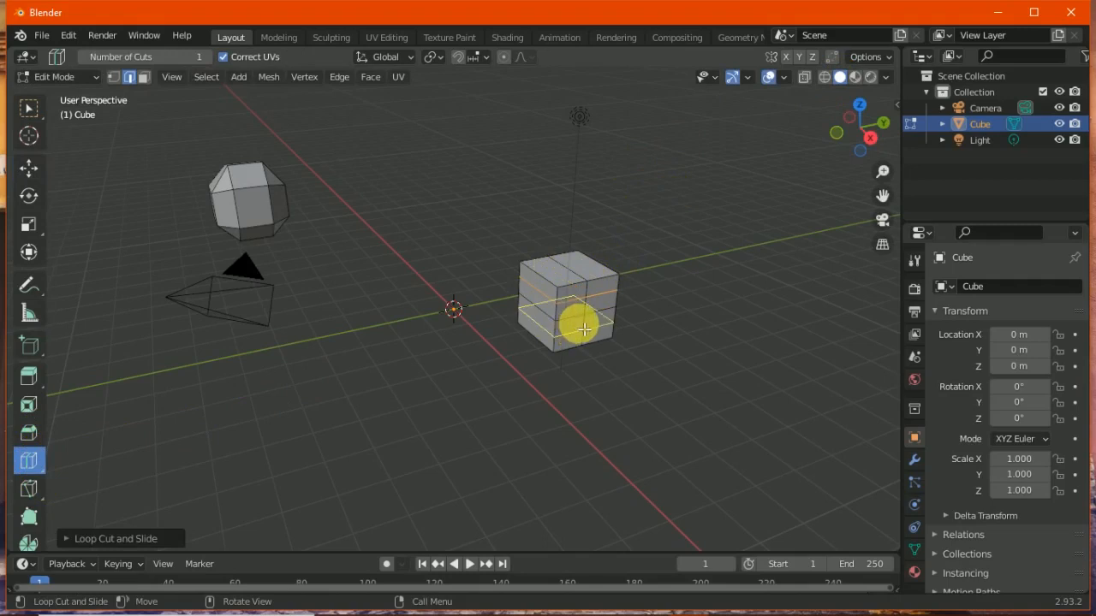
left_click(588, 329)
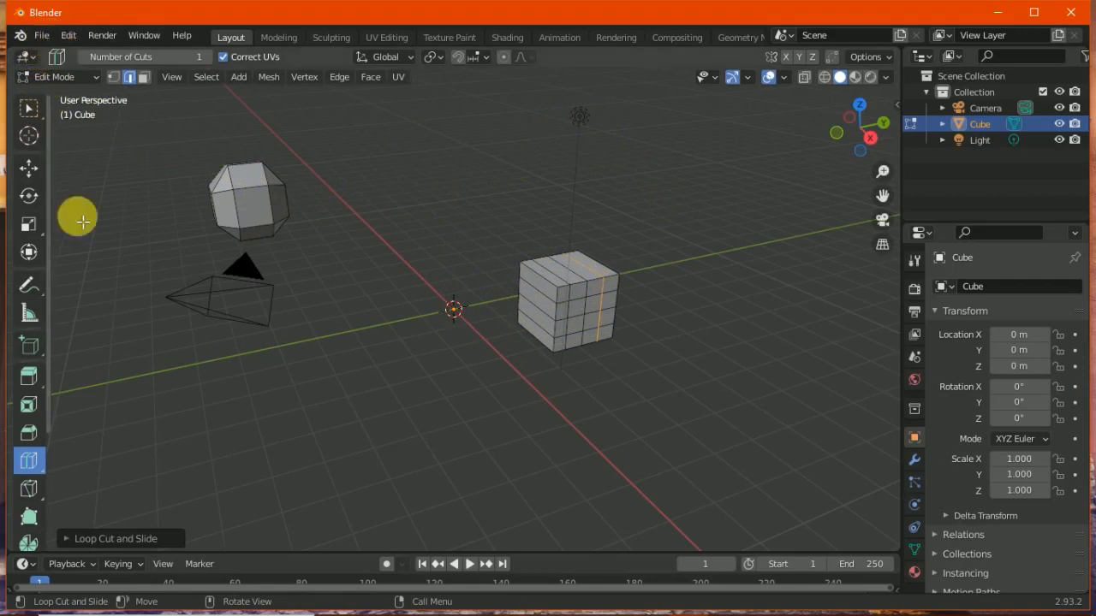
Open untitled.blend from E:\Blender\ without saving the current changes
scroll(43, 428, "down", 1)
left_click(43, 39)
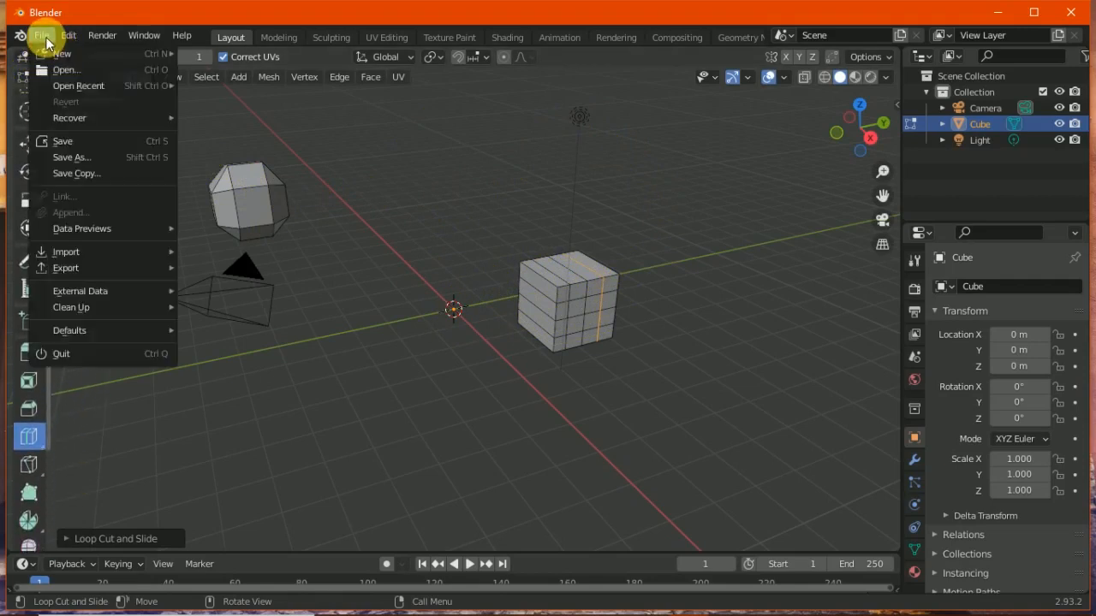
left_click(64, 77)
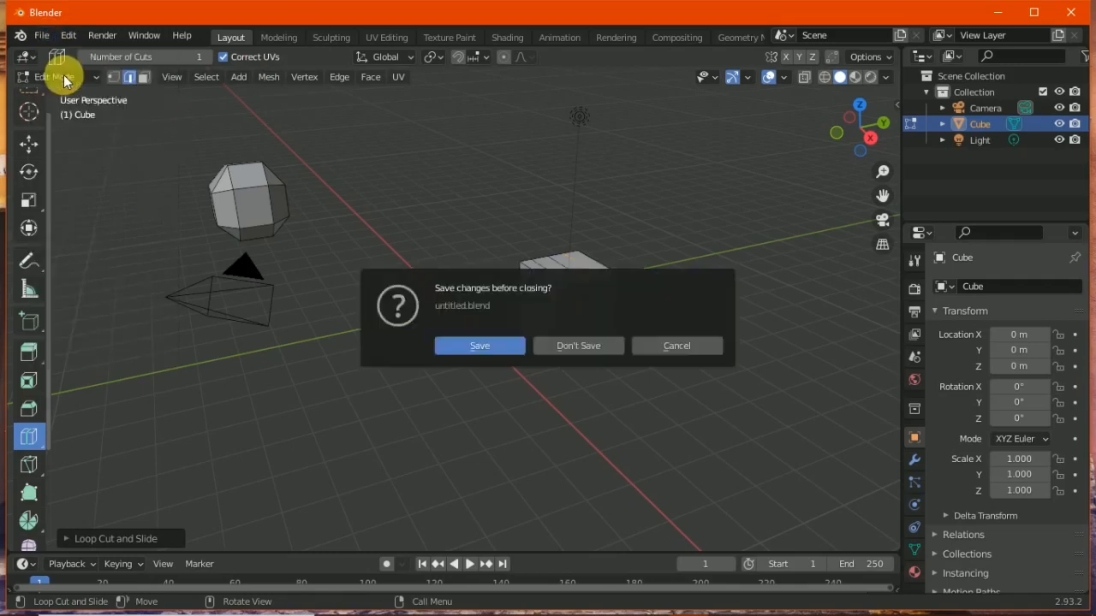
left_click(564, 349)
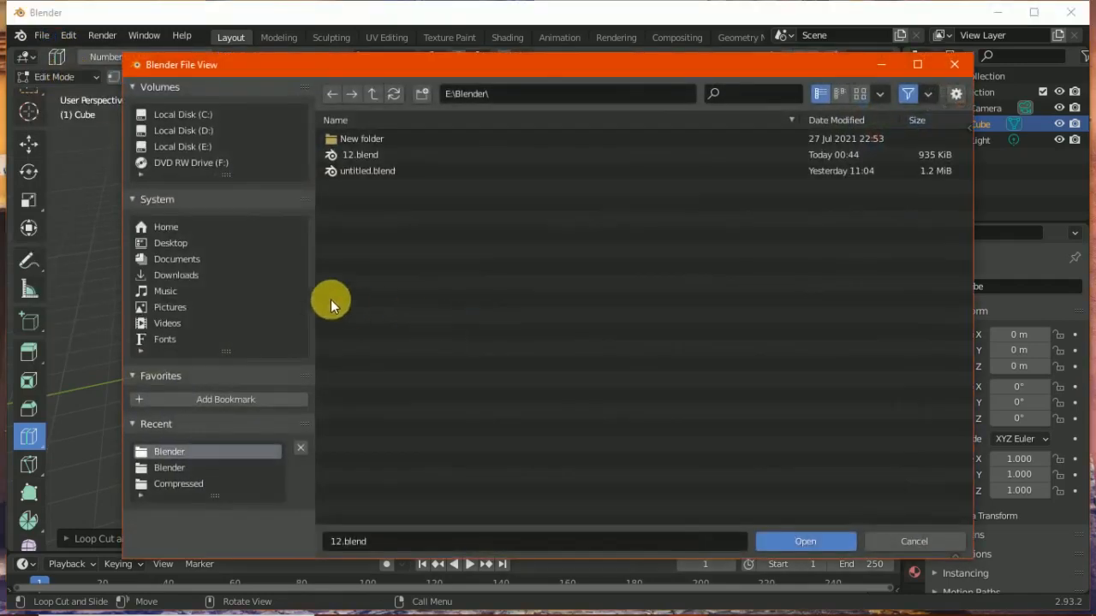
left_click(389, 173)
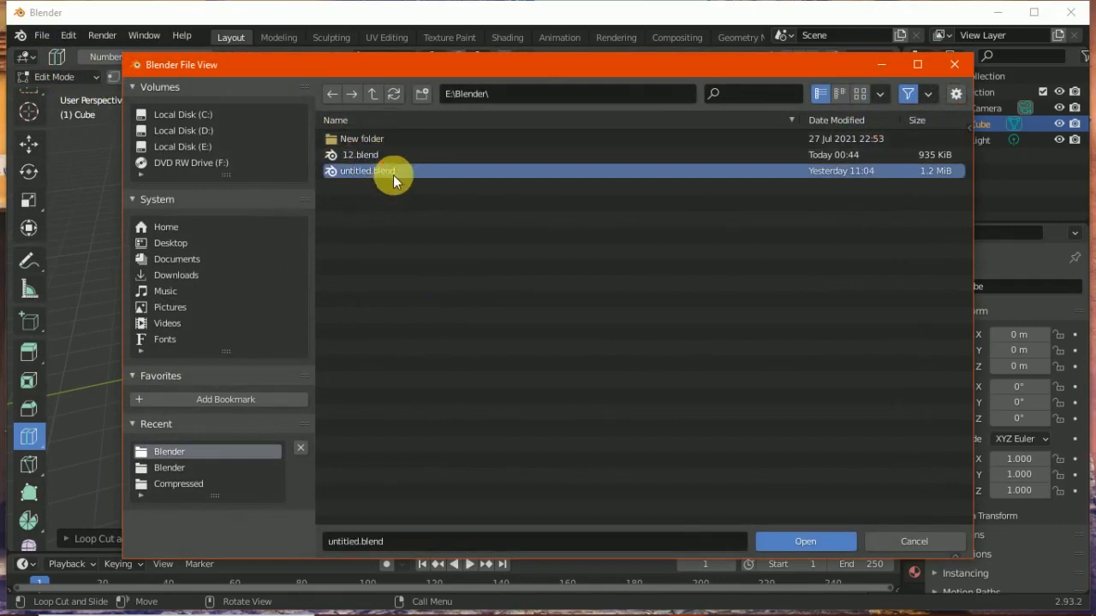
left_click(820, 543)
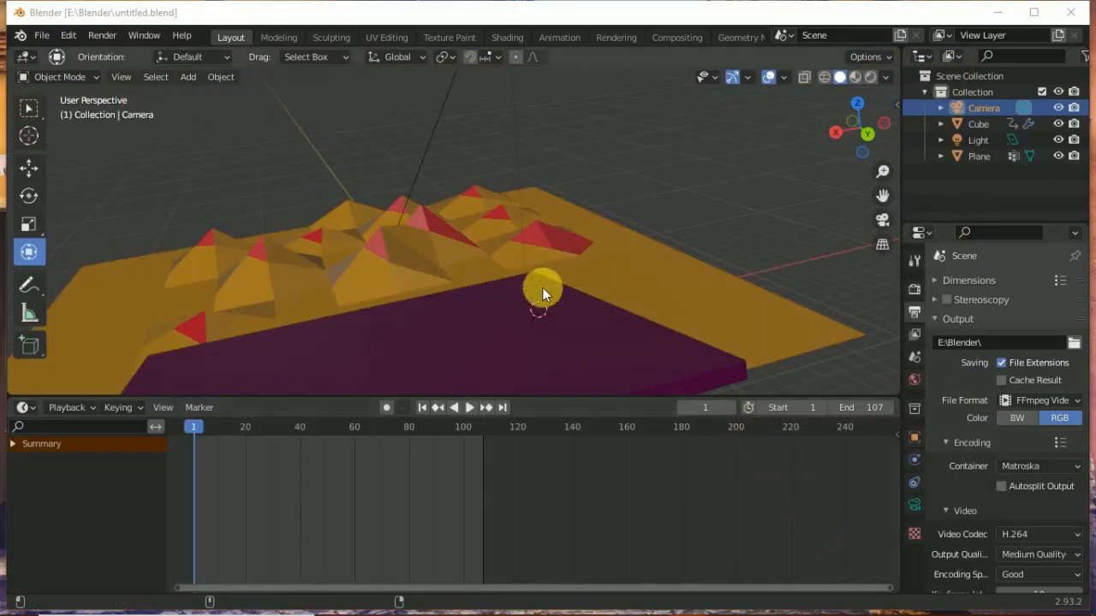
Play the animation, enlarge the 3D viewport over the timeline, and examine the moving slab from several angles
left_click(471, 408)
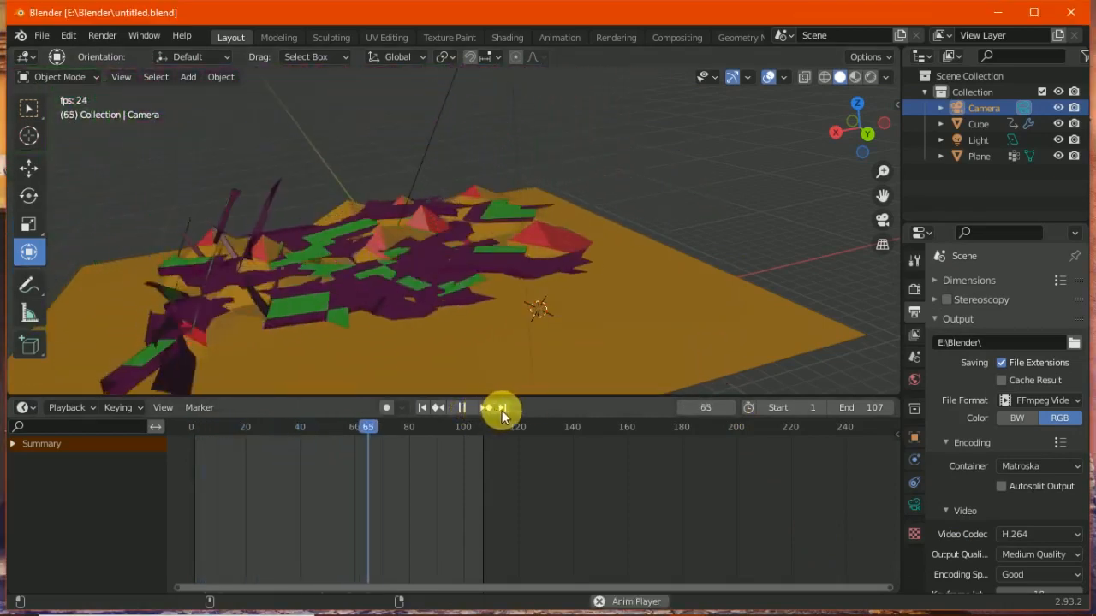
left_click_drag(543, 404, 560, 471)
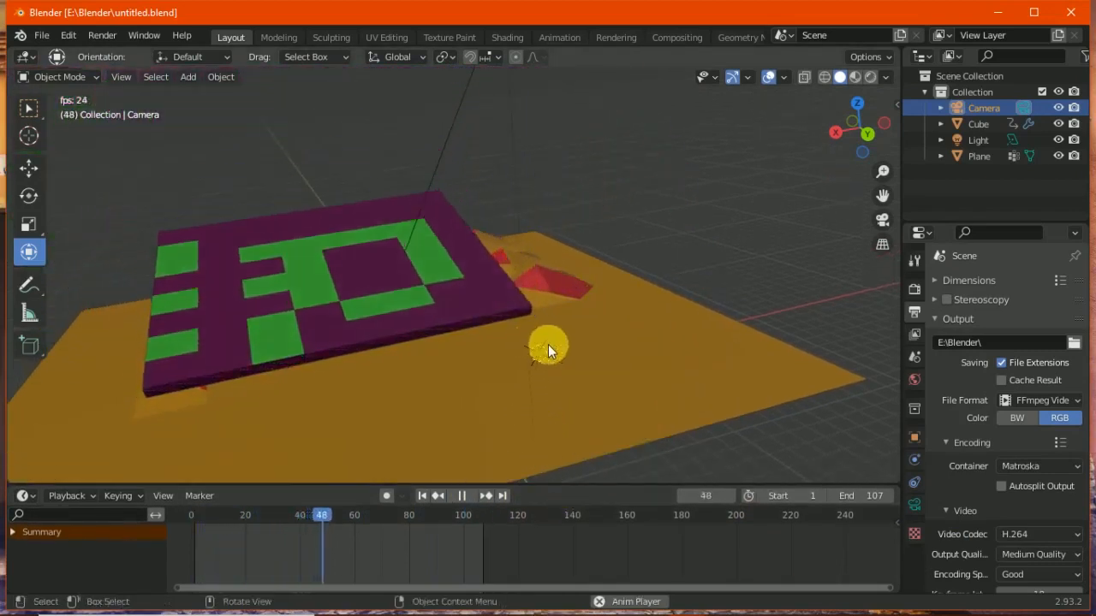
mouse_move(853, 128)
left_mouse_down()
mouse_move(906, 116)
mouse_move(863, 106)
mouse_move(715, 156)
mouse_move(611, 112)
mouse_move(841, 114)
mouse_move(867, 139)
left_mouse_up()
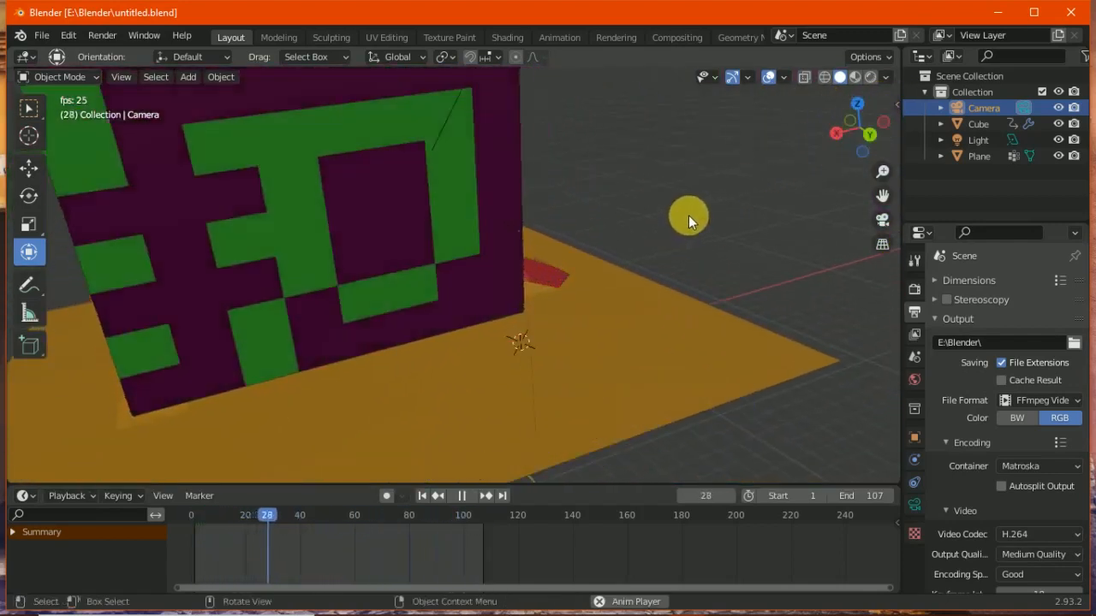
middle_click_drag(687, 218, 882, 176)
left_click_drag(880, 171, 827, 242)
middle_click_drag(757, 242, 882, 171)
left_click_drag(883, 171, 883, 204)
middle_click_drag(621, 300, 682, 383)
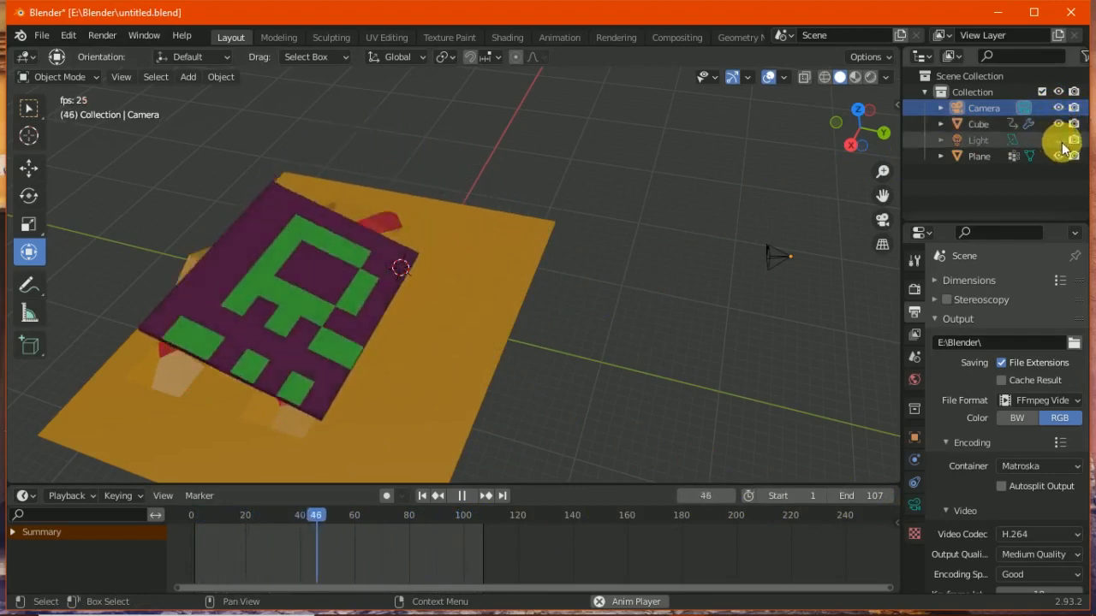
Preview the running animation in Material Preview and Rendered shading
left_click(856, 78)
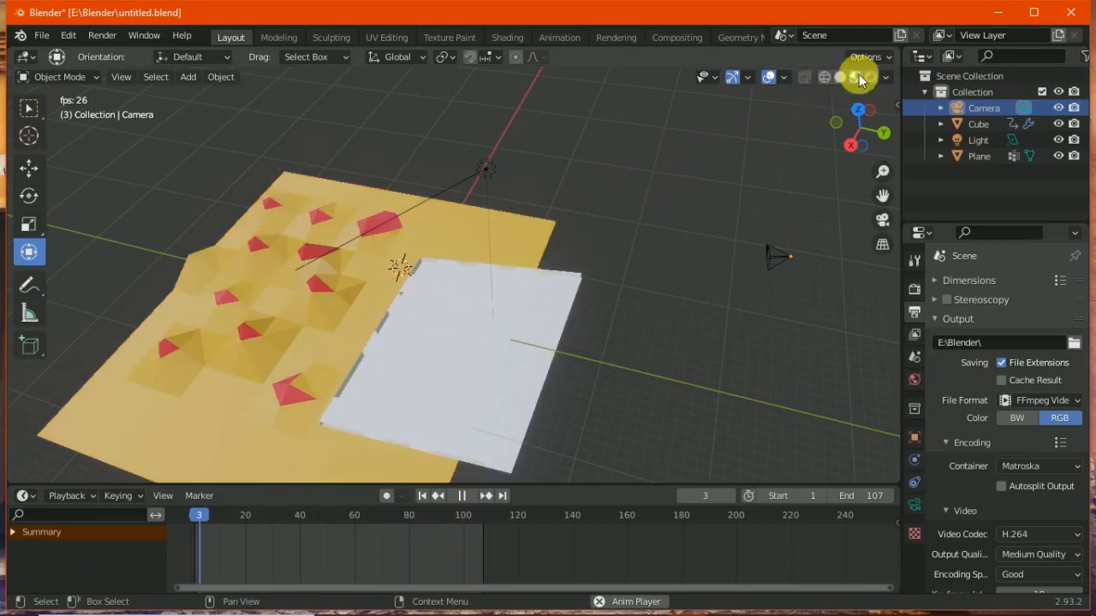
left_click(871, 78)
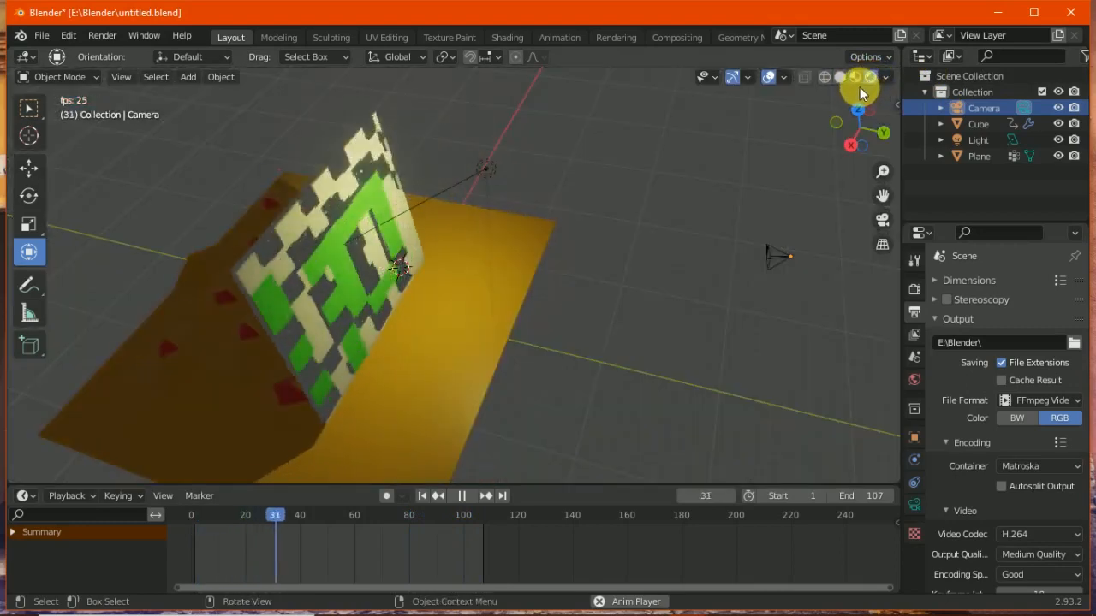
Select the scene's light and move it towards the camera's side of the plane
left_click(484, 170)
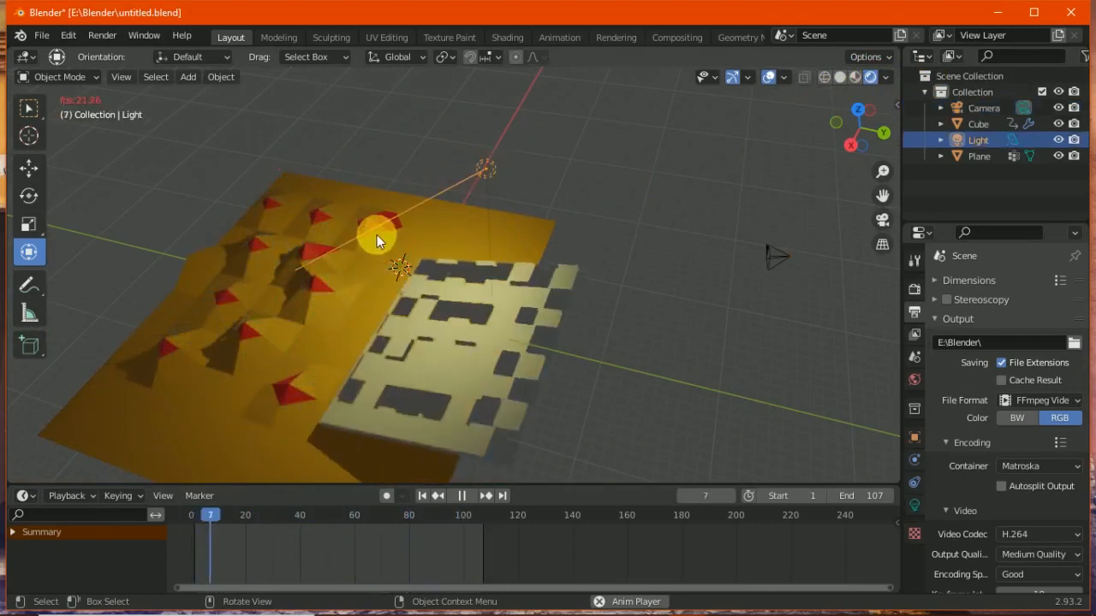
key("g")
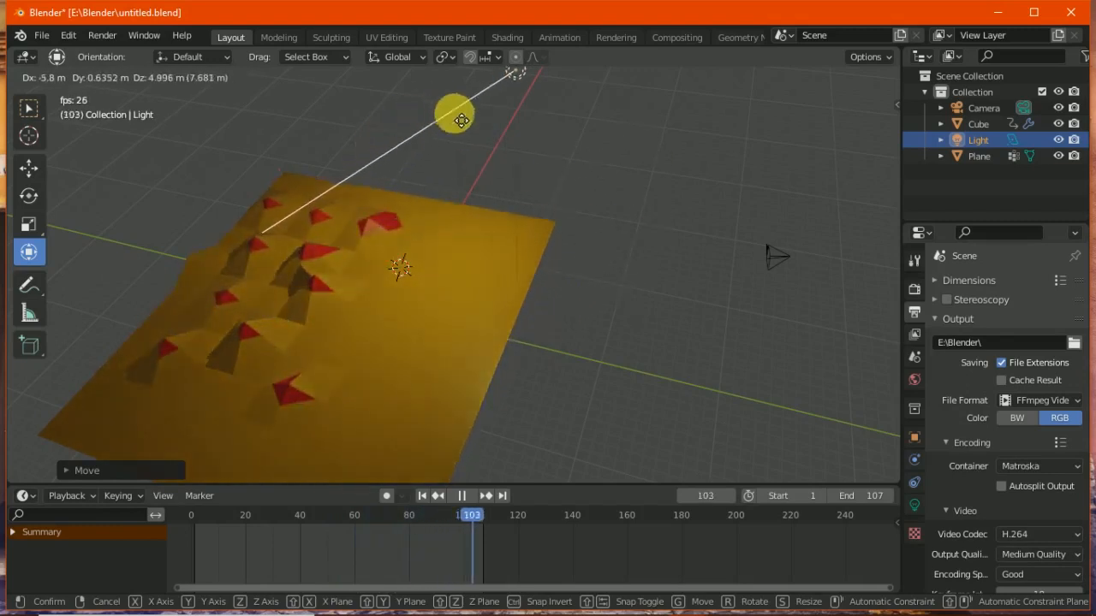
right_click(373, 188)
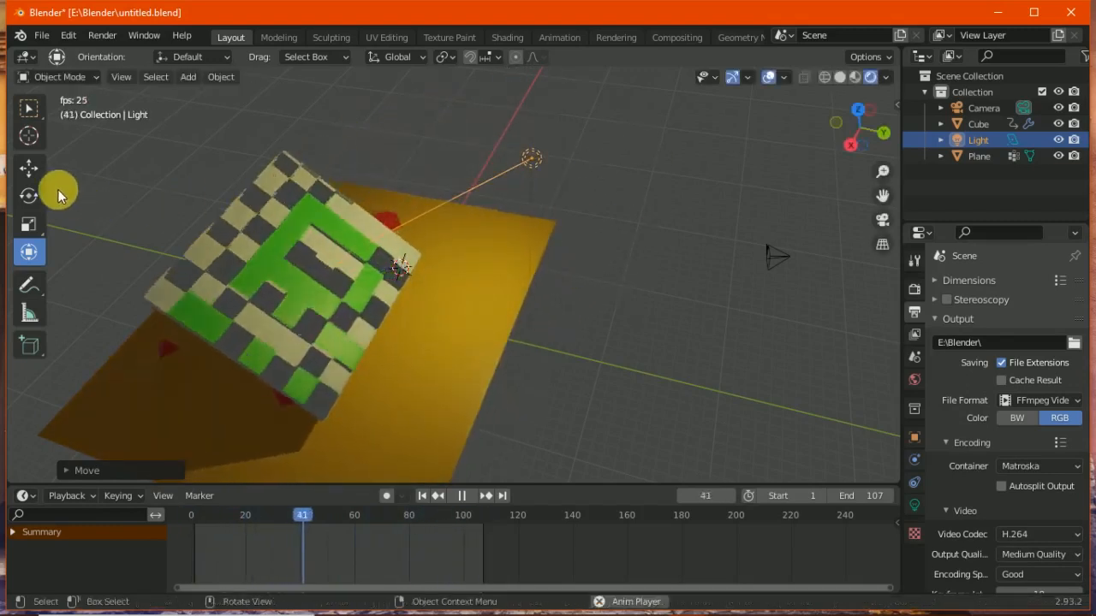
left_click(35, 165)
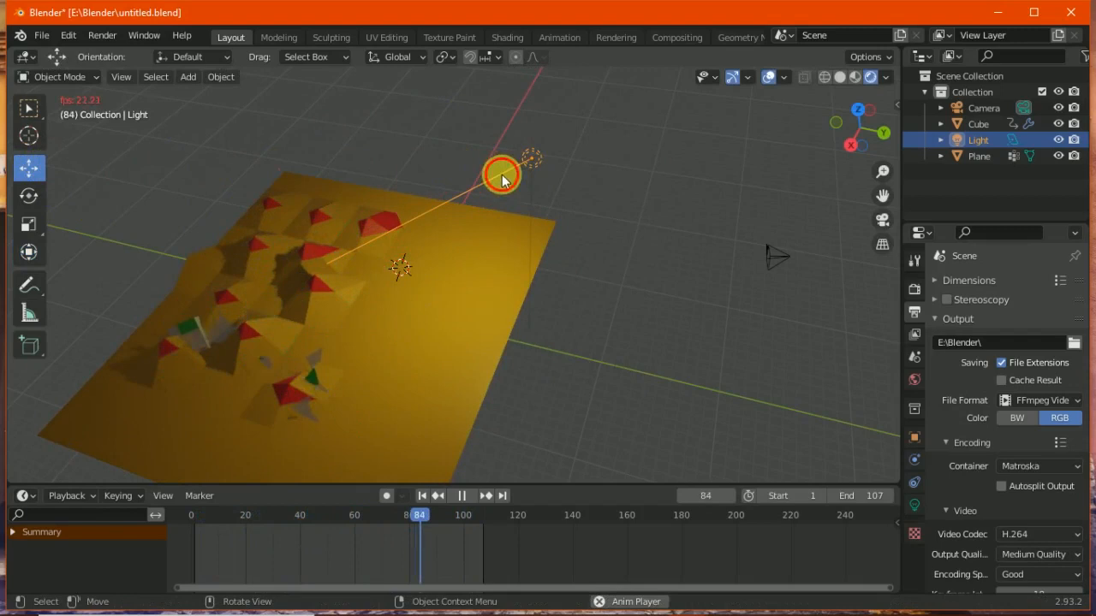
left_click_drag(528, 159, 553, 155)
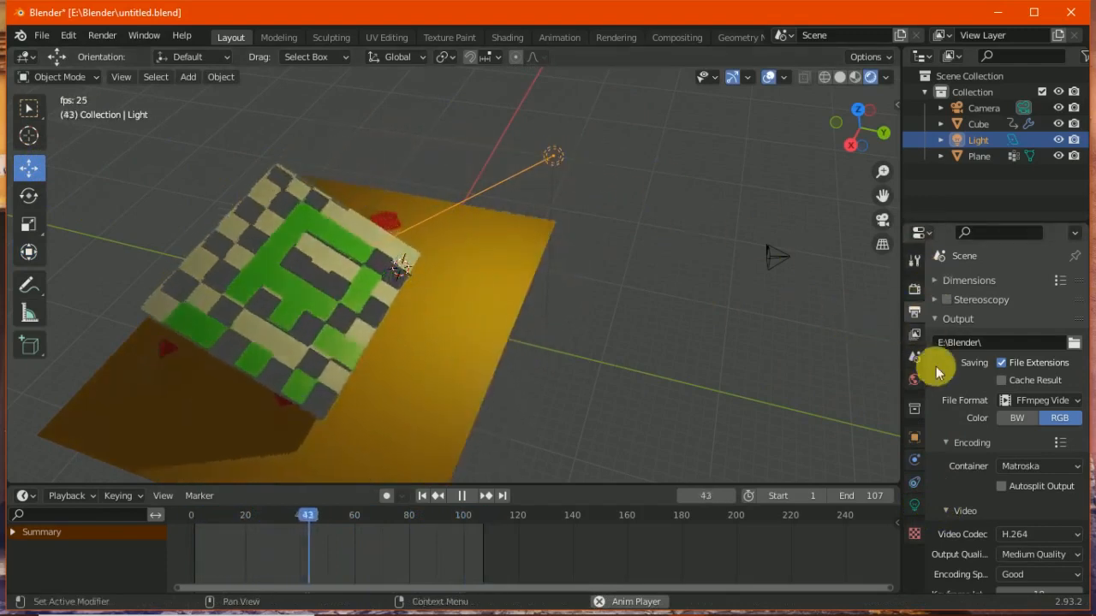
Change the light's type to Sun and move it away from the plane, close to the camera
left_click(916, 506)
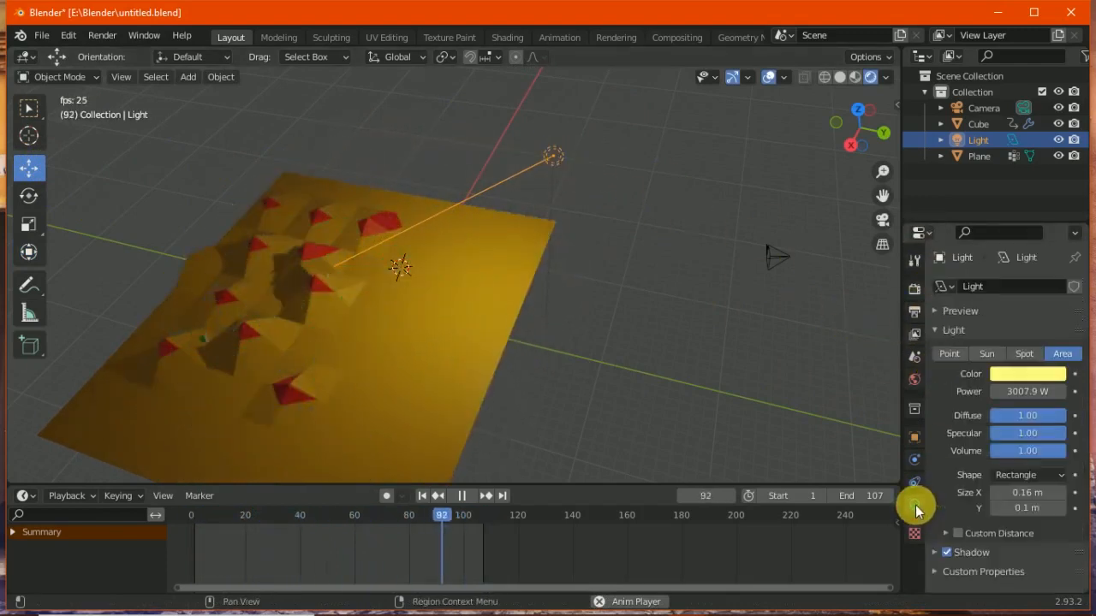
left_click(991, 354)
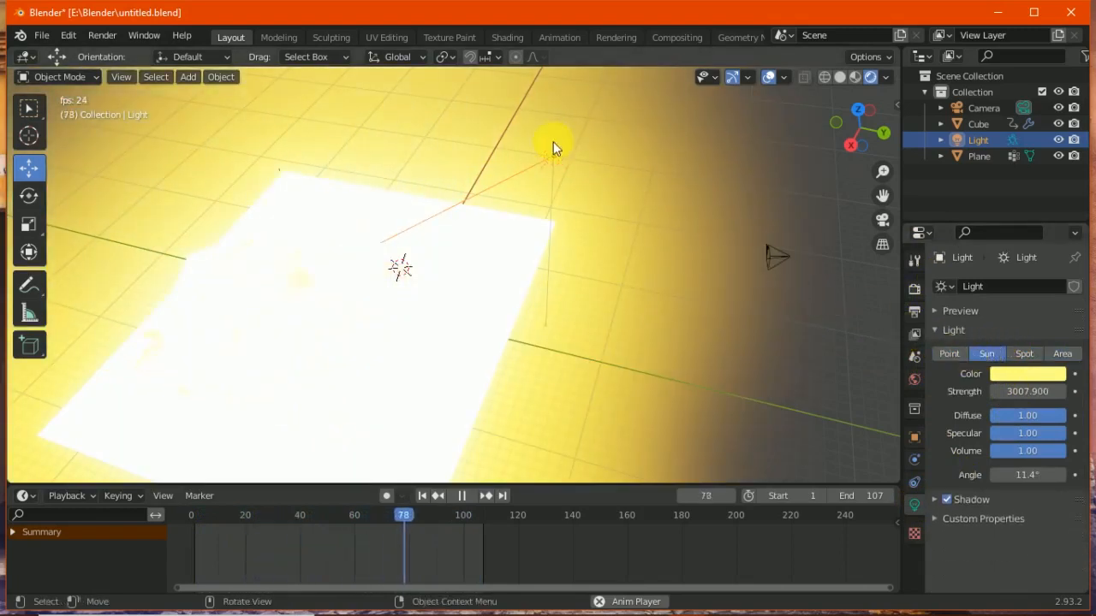
left_click_drag(607, 146, 520, 285)
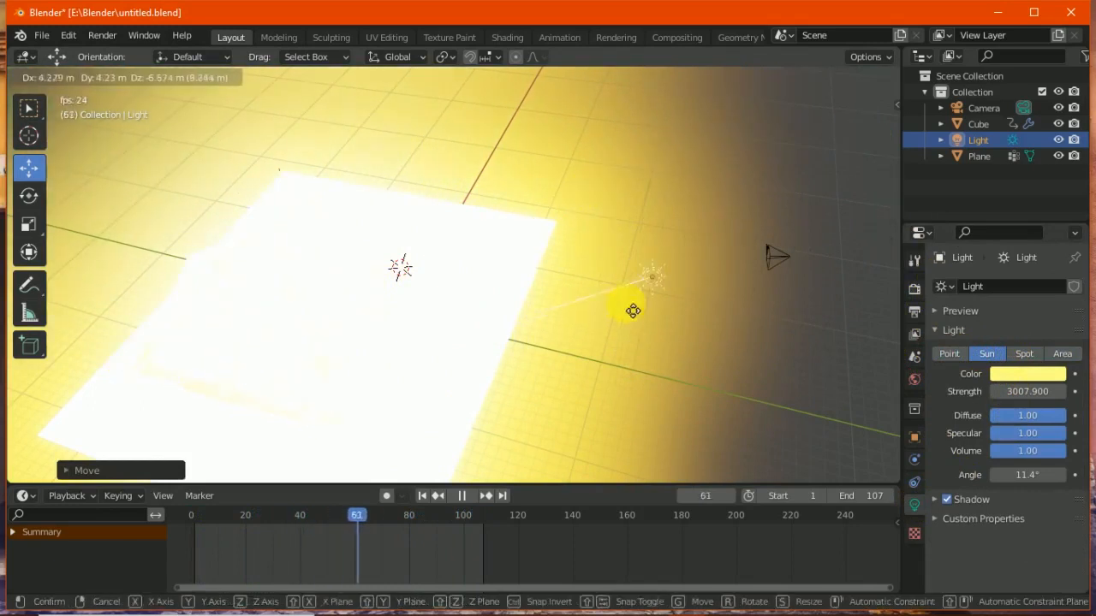
left_click_drag(724, 236, 735, 225)
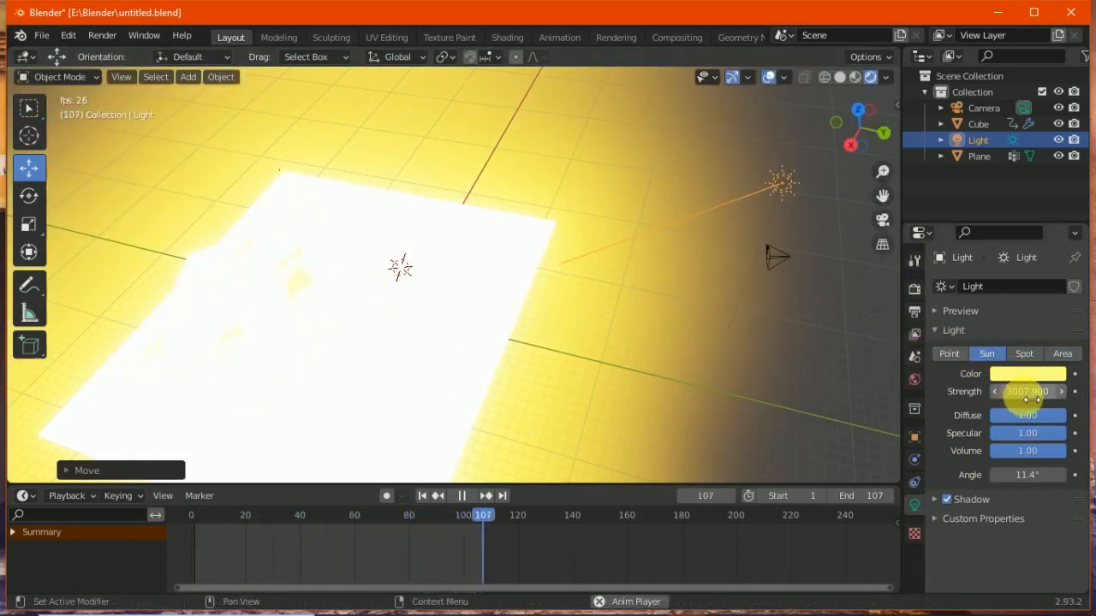
Compare the light's Spot, Area and Point types in the rendered view, then return it to Sun
left_click(1028, 353)
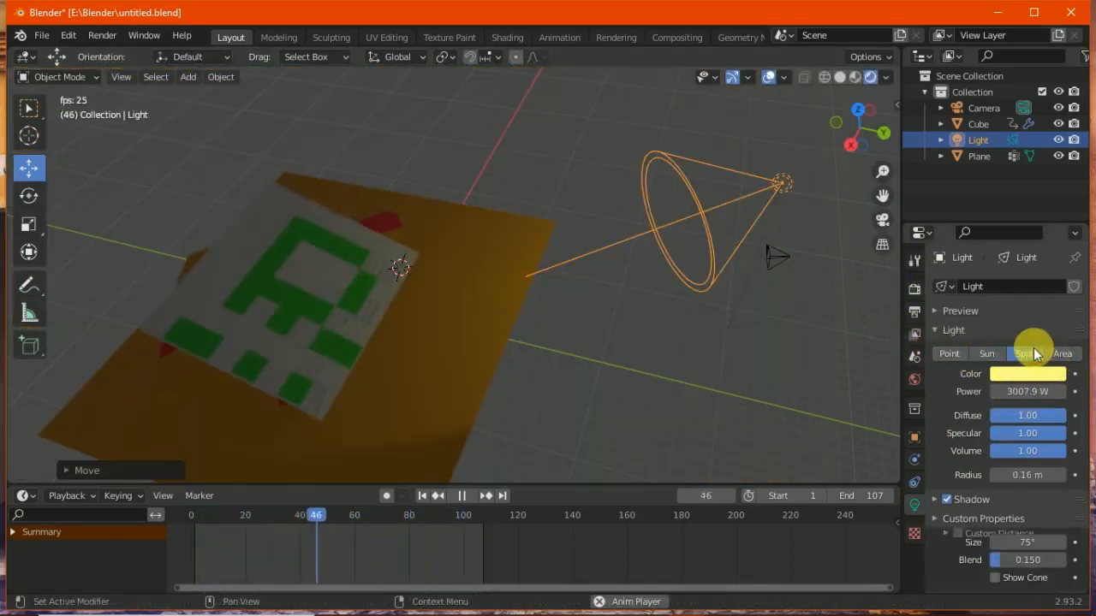
left_click(1060, 353)
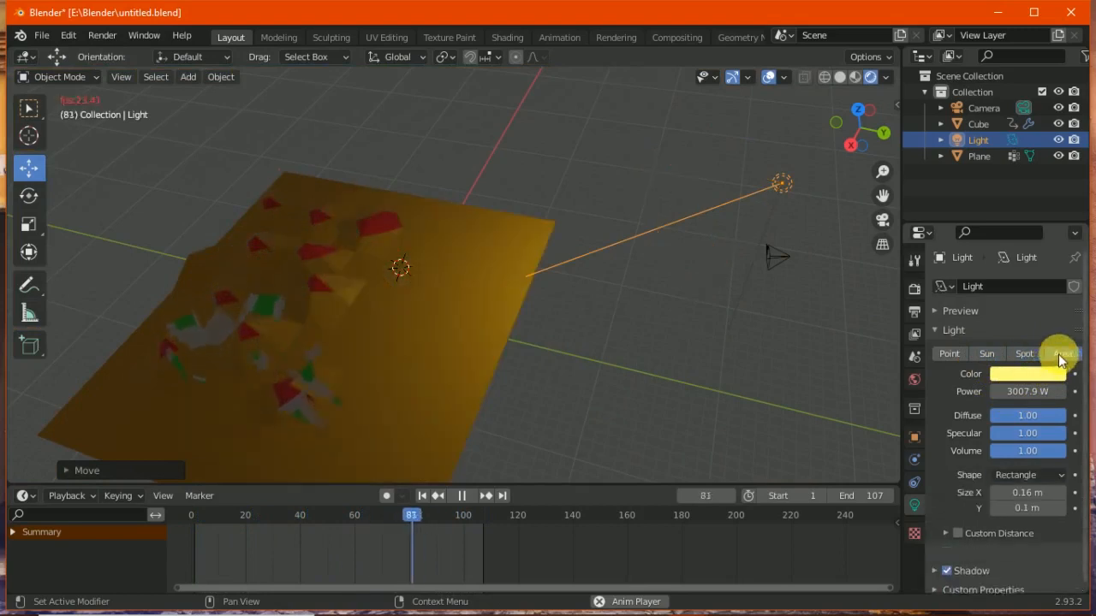
left_click(986, 354)
left_click(954, 354)
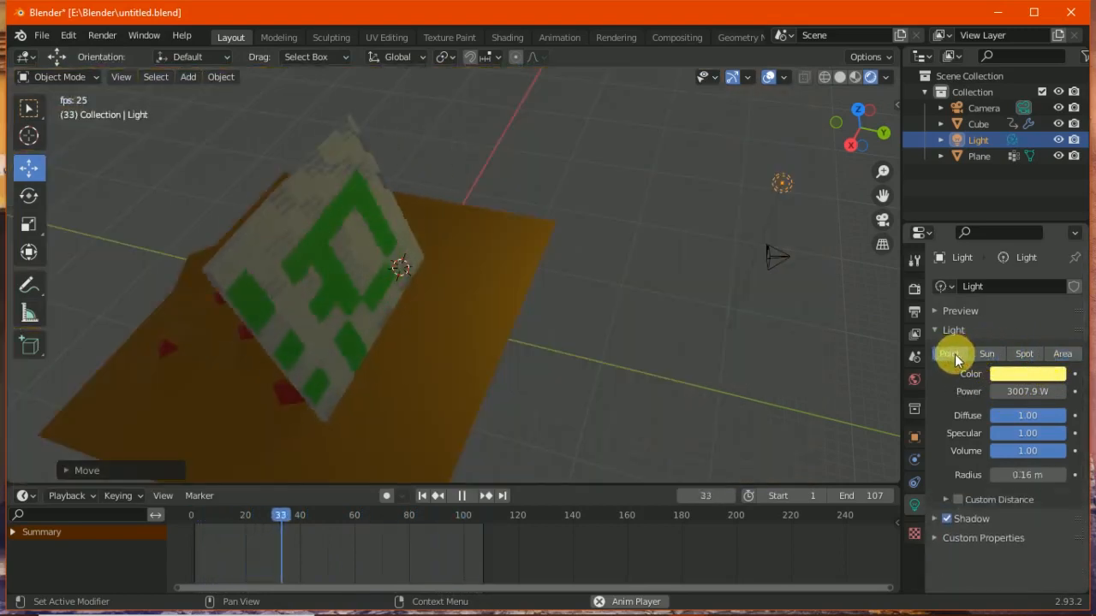
left_click(987, 355)
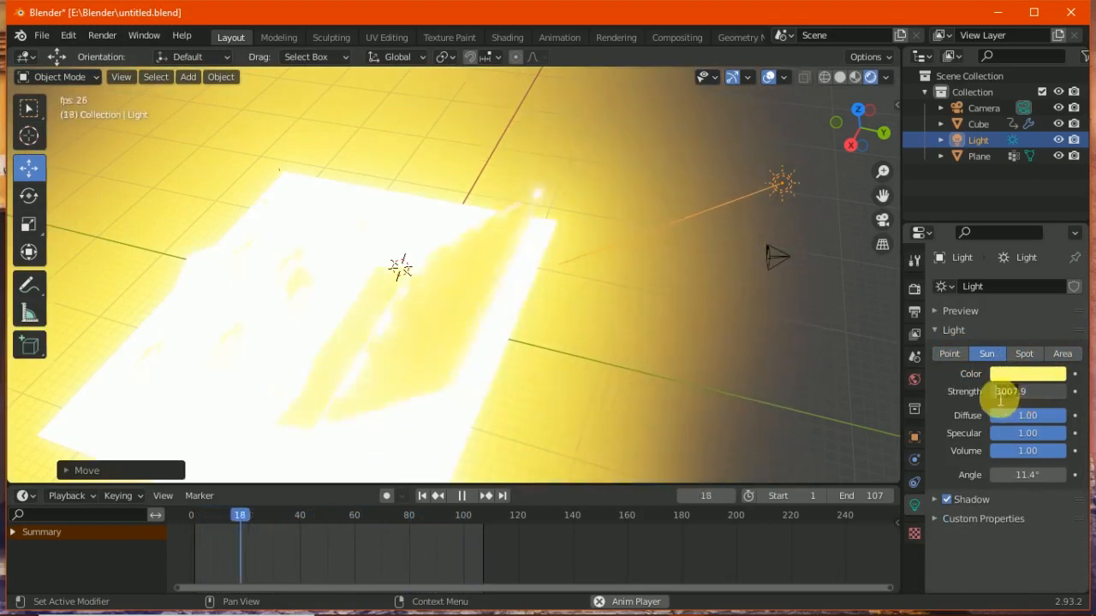
Lower the sun light's strength, trying 170.9 first and settling on 100
type("1")
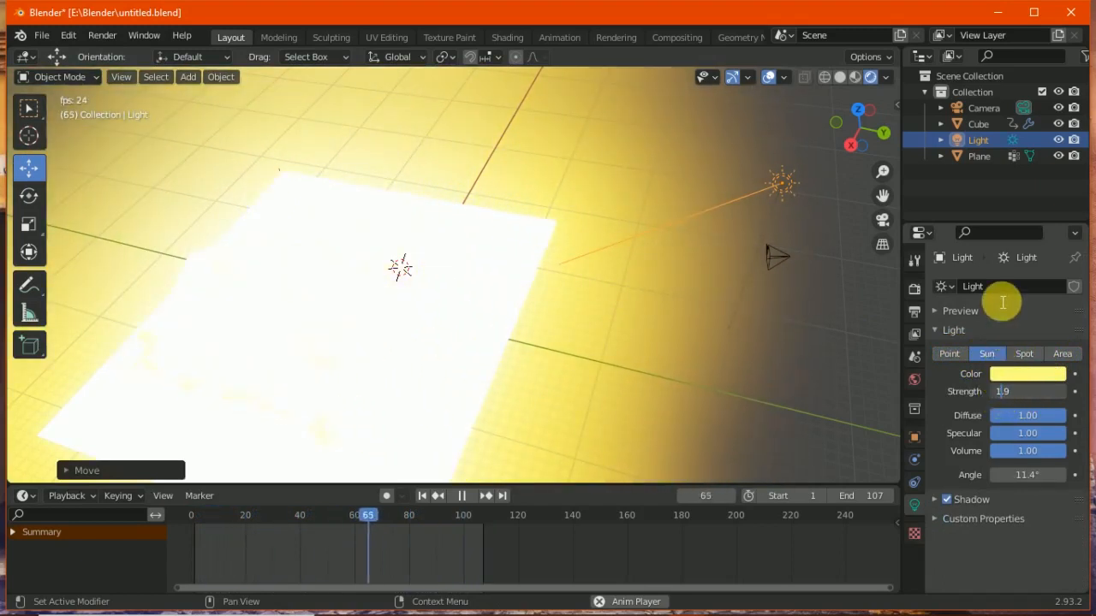
type("7")
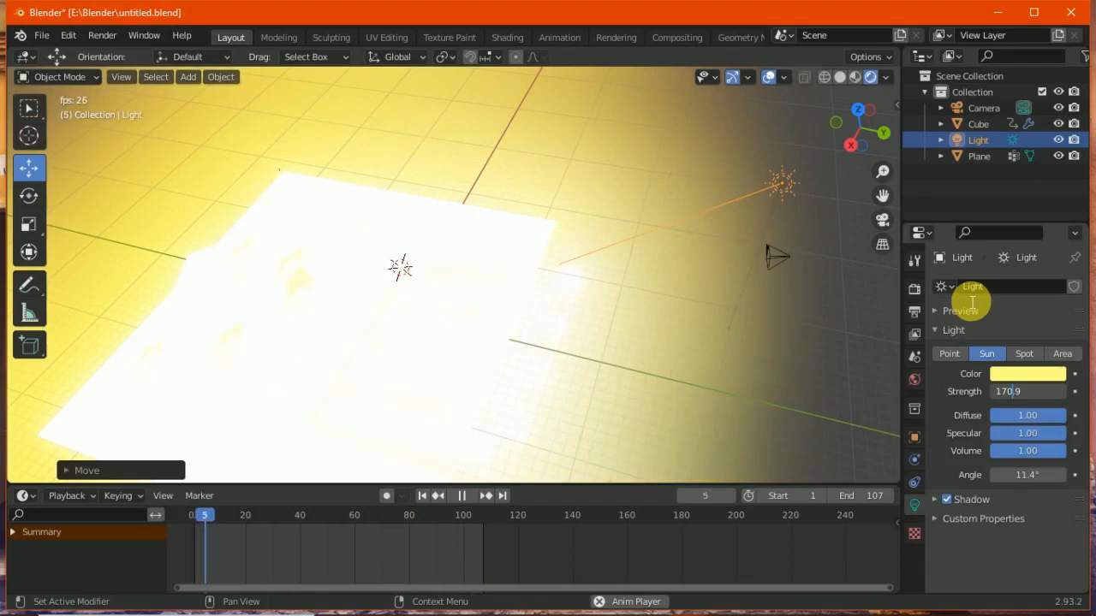
type("0")
key("Return")
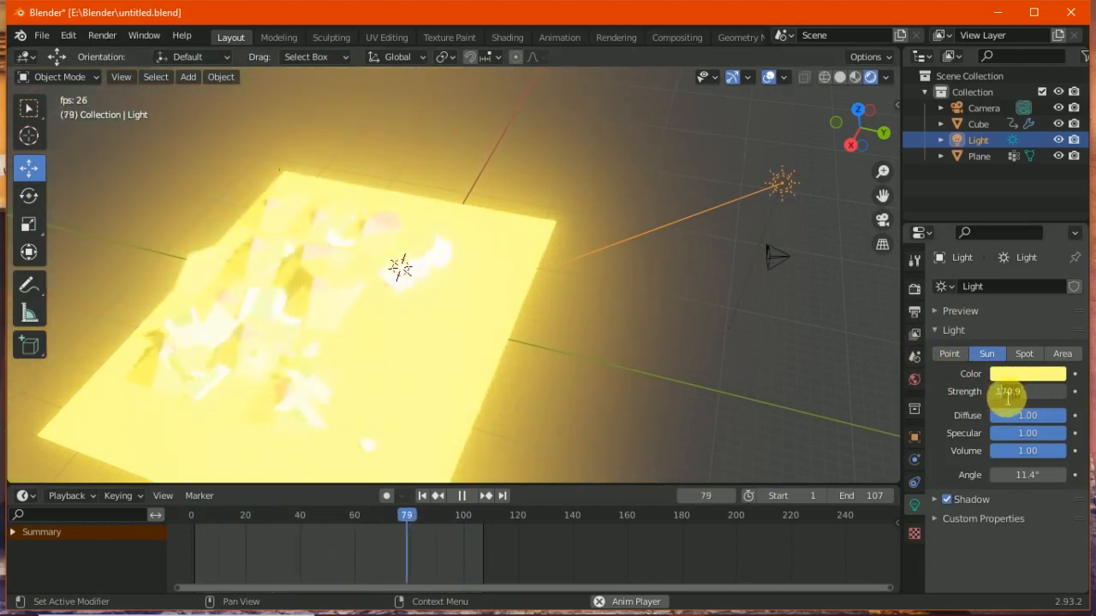
key("Return")
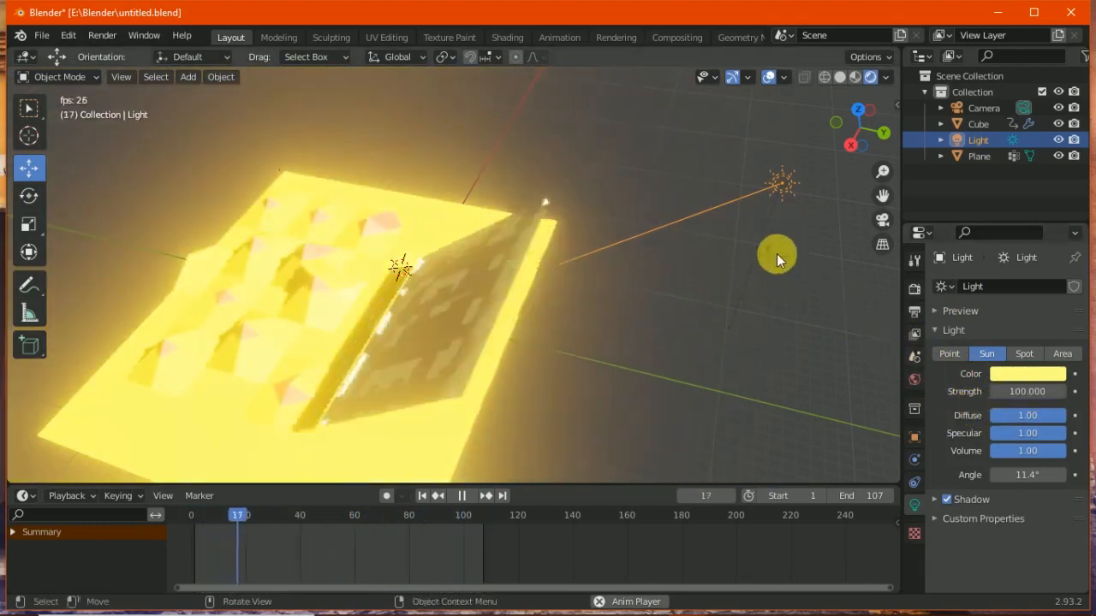
Move the sun light around the scene, check it from the opposite side, and place it between the camera and the plane
key("g")
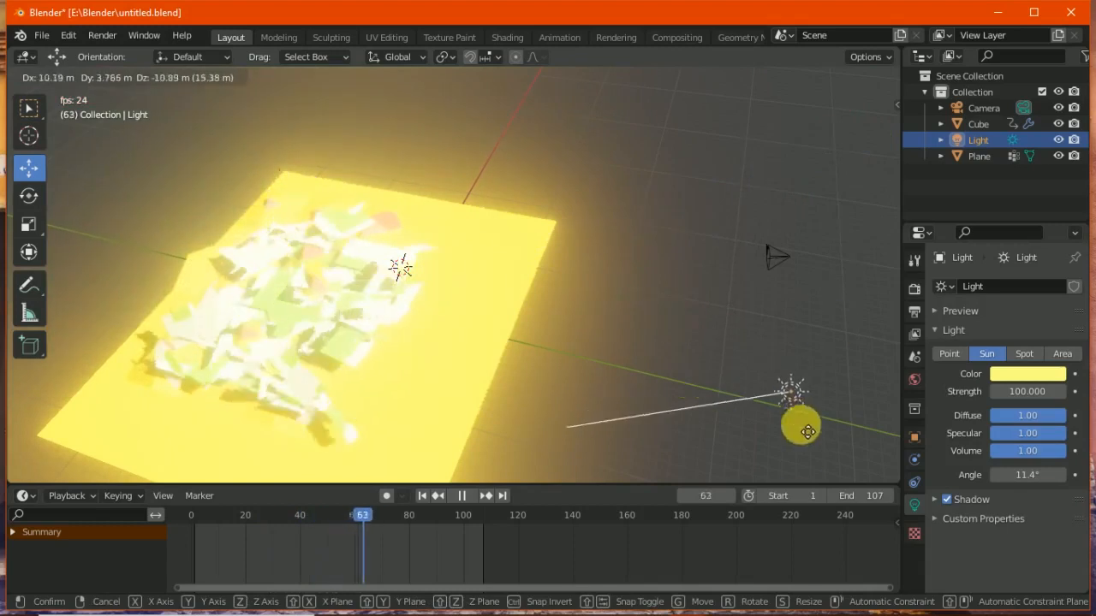
left_click(792, 182)
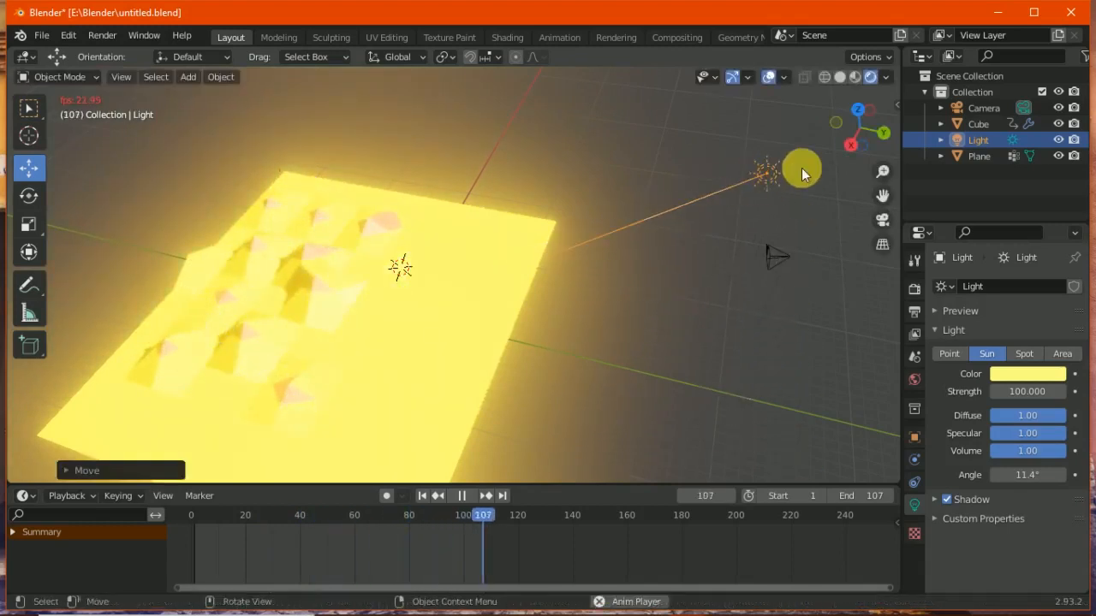
left_click_drag(828, 105, 800, 42)
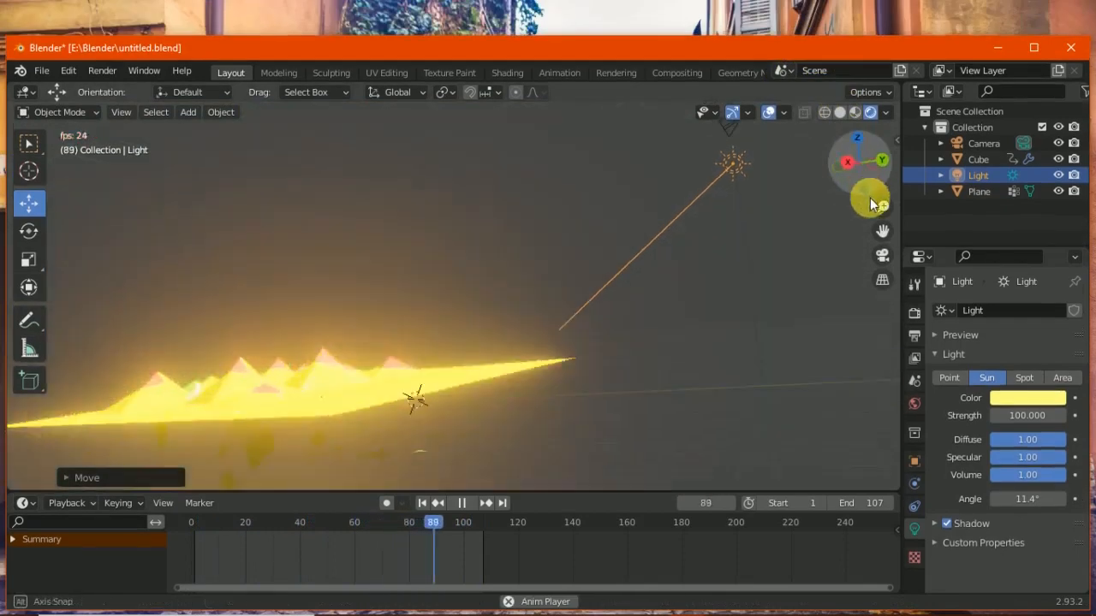
middle_click_drag(894, 201, 556, 210)
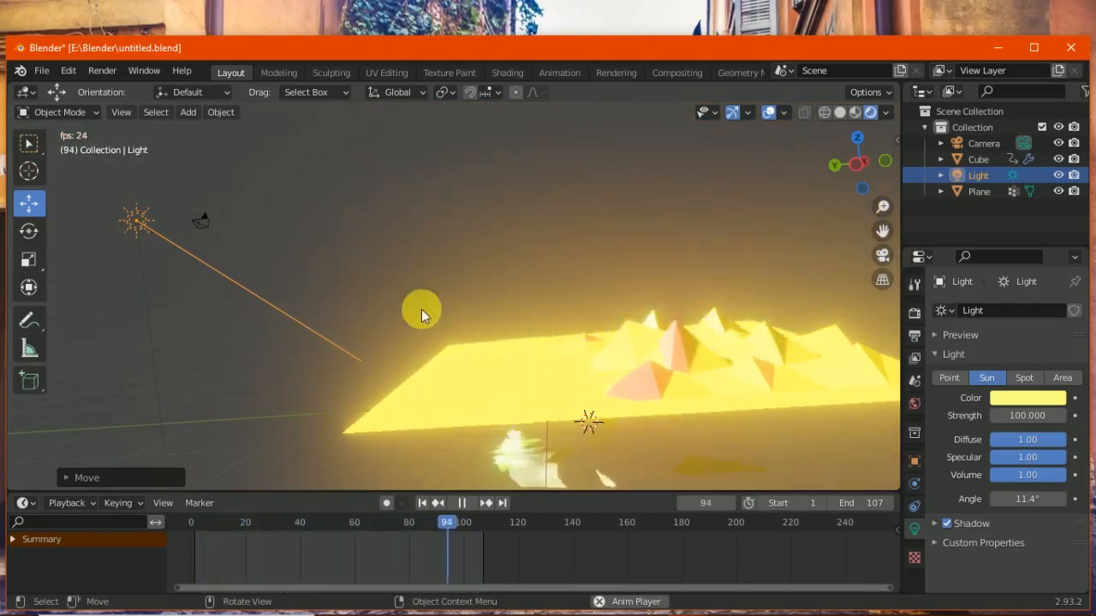
key("g")
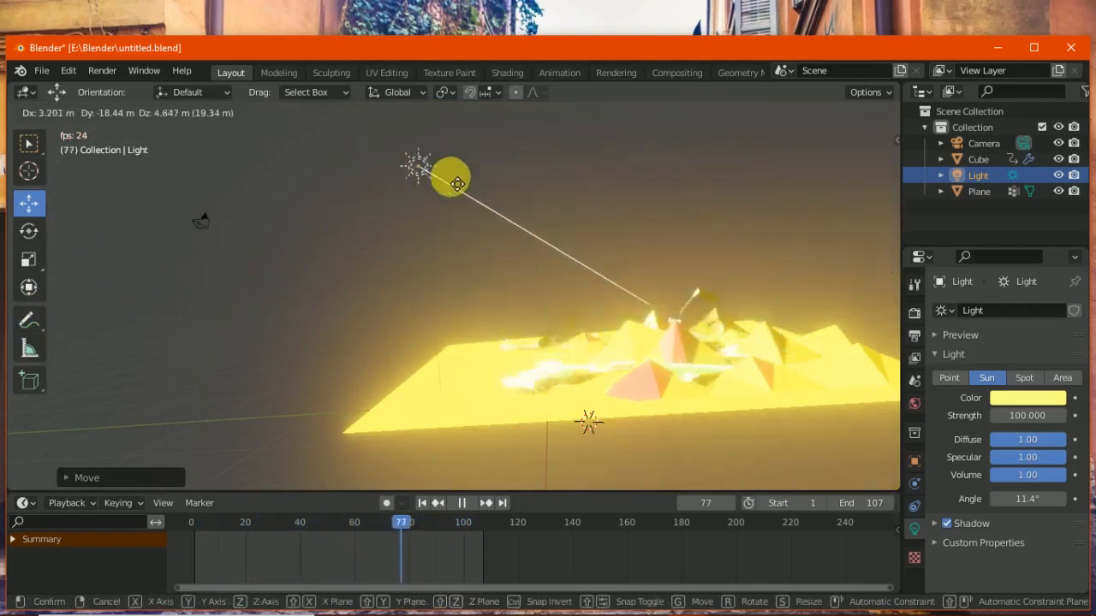
left_click(291, 187)
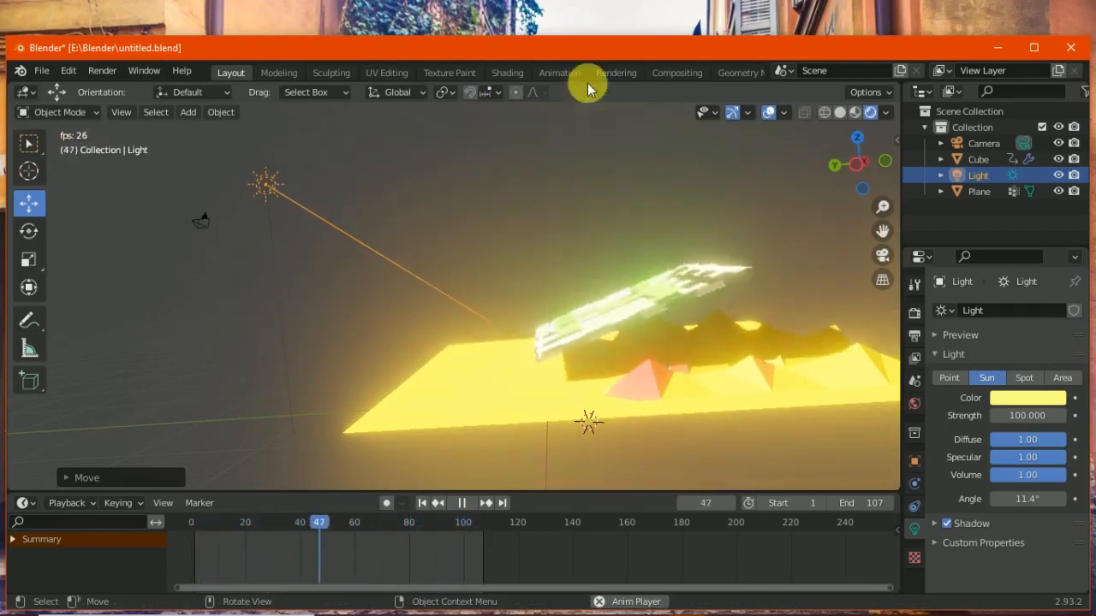
Stop the animation playback, put the Blender window away and switch to Microsoft Whiteboard
left_click_drag(598, 51, 594, 29)
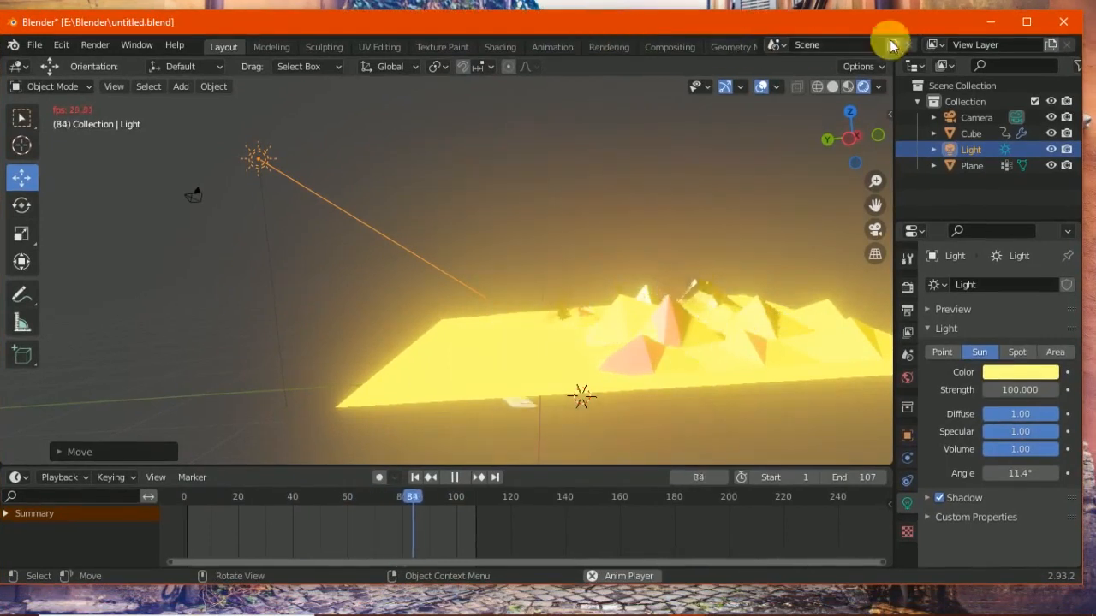
left_click(455, 477)
left_click(1025, 29)
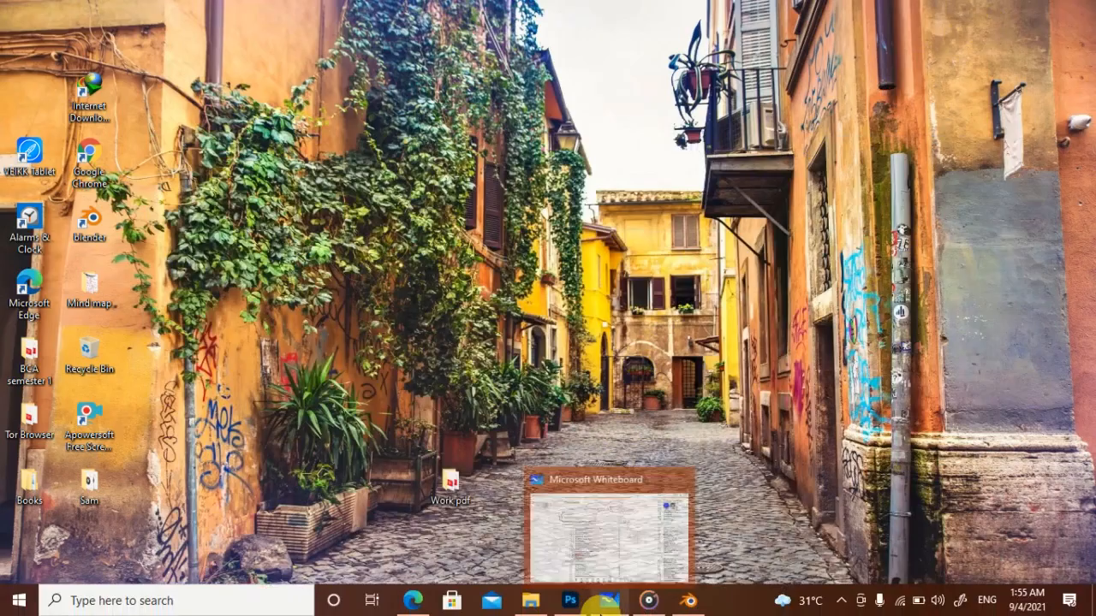
left_click(607, 600)
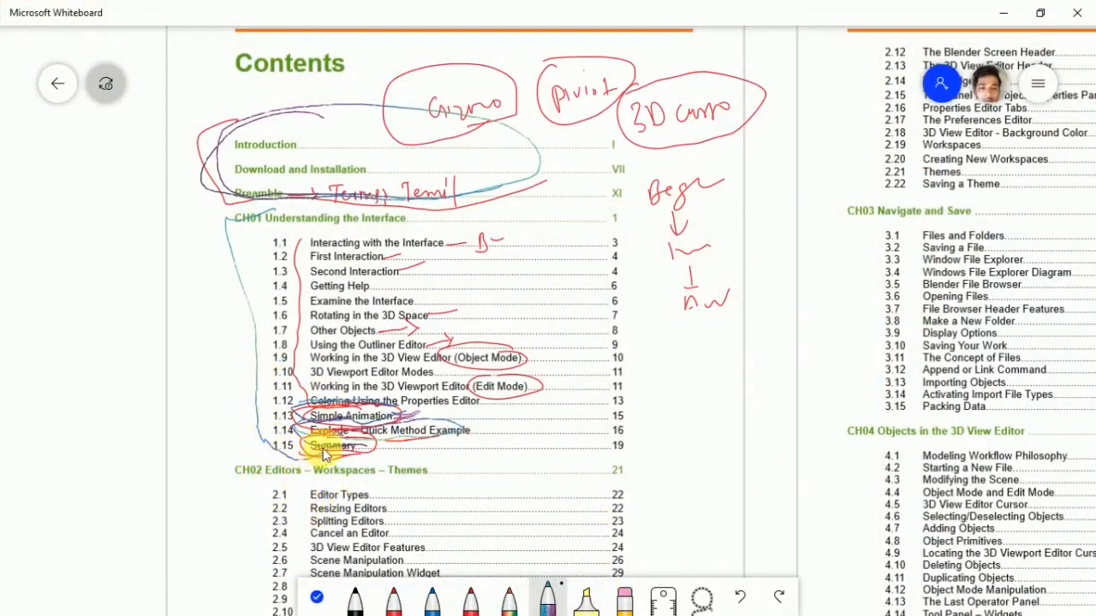
Draw a short vertical line beside the CH01 section list and return to the Blender Day 2 title page
left_click_drag(212, 300, 219, 385)
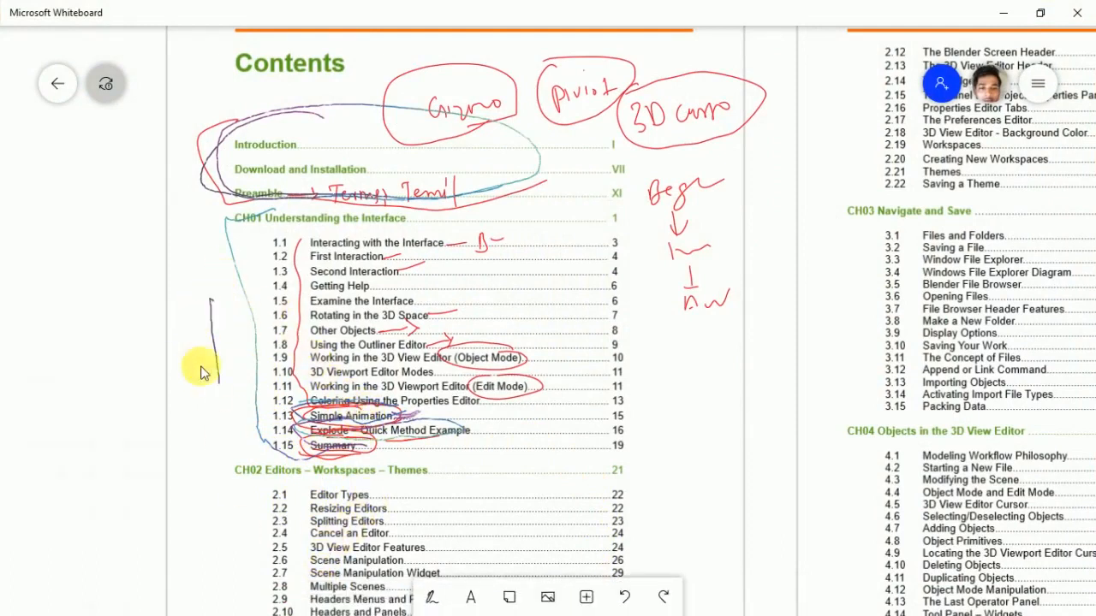
scroll(210, 308, "up", 15)
scroll(219, 371, "up", 10)
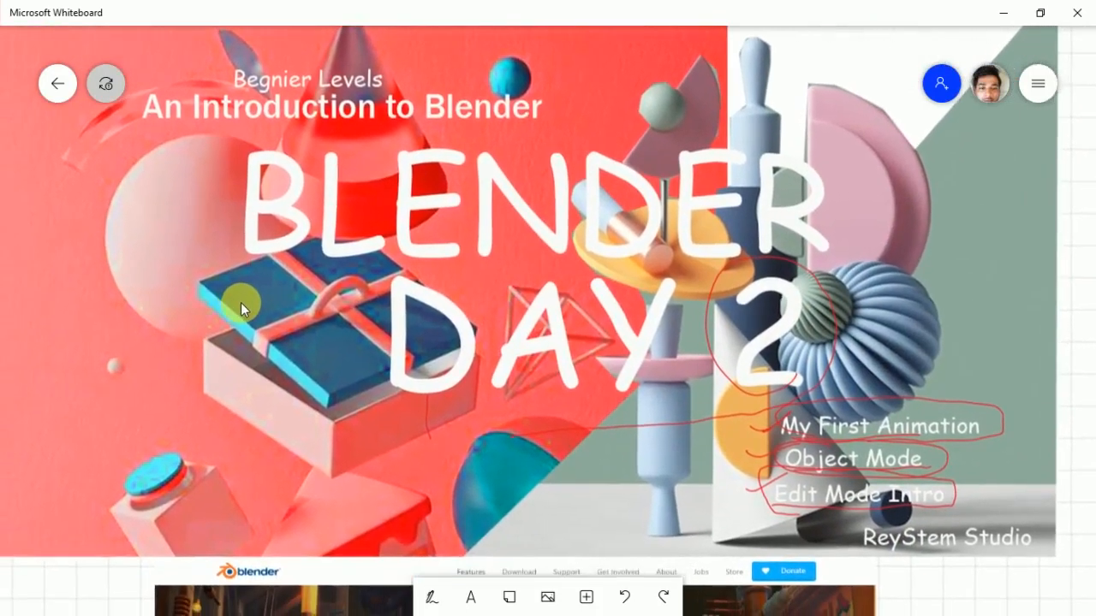
left_click_drag(240, 302, 278, 299)
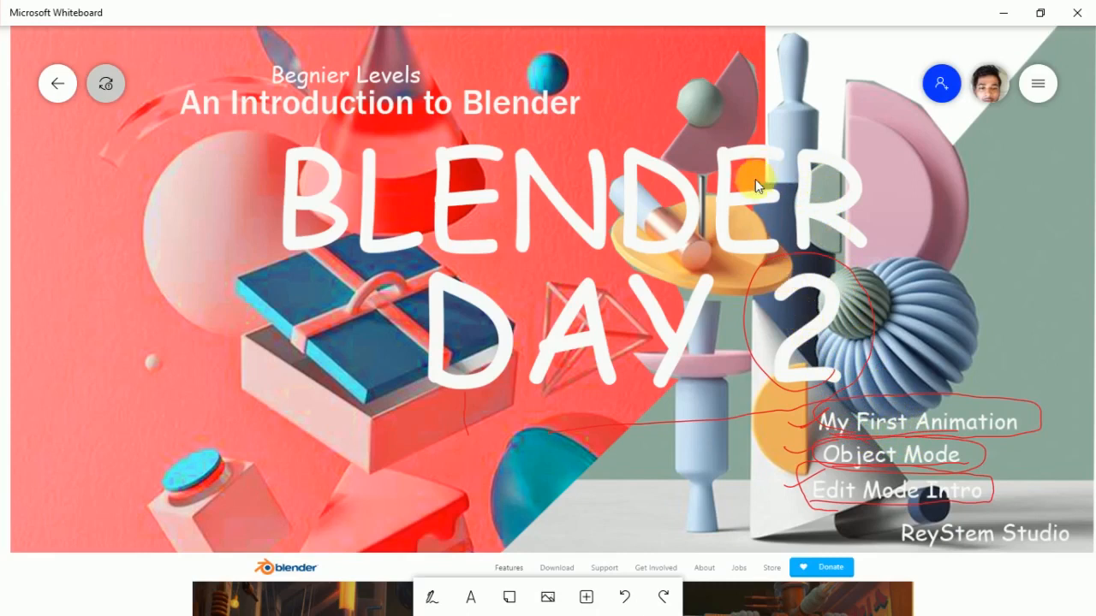
scroll(727, 214, "up", 1)
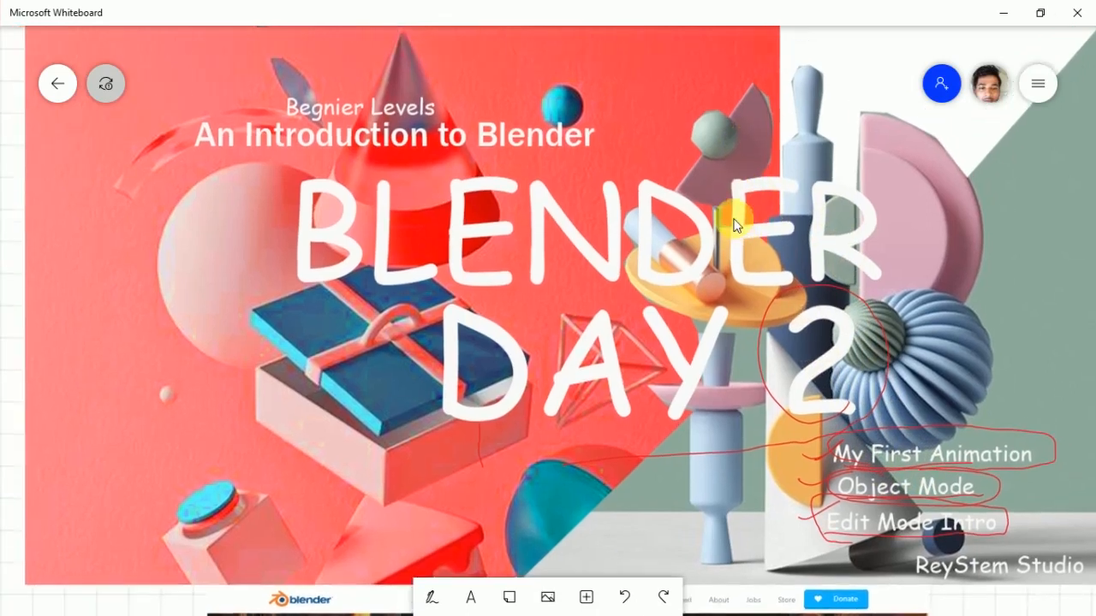
left_click_drag(727, 225, 718, 223)
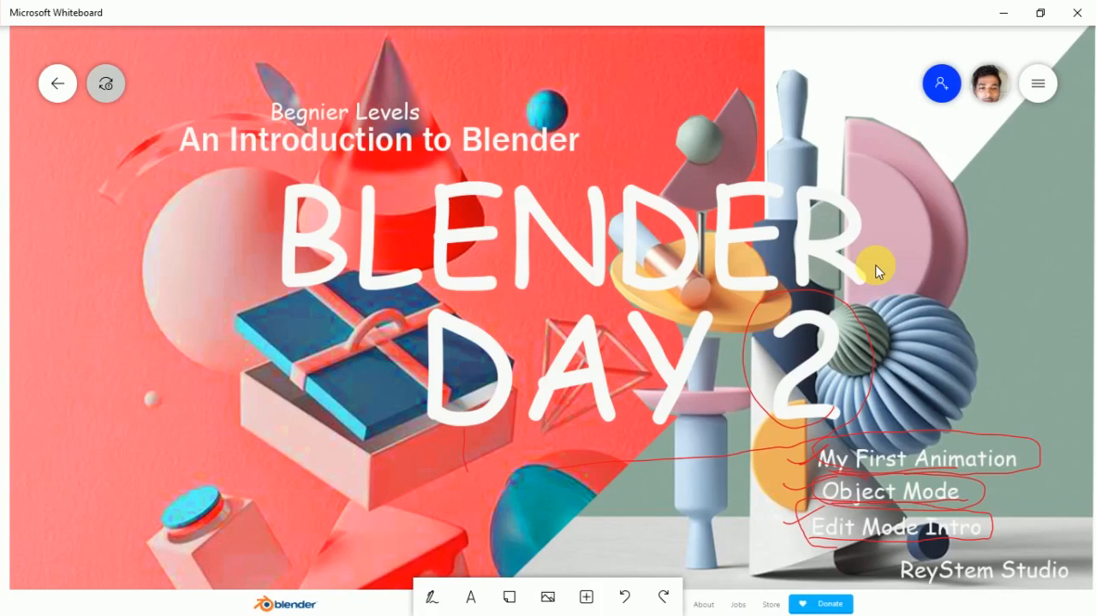
key("F10")
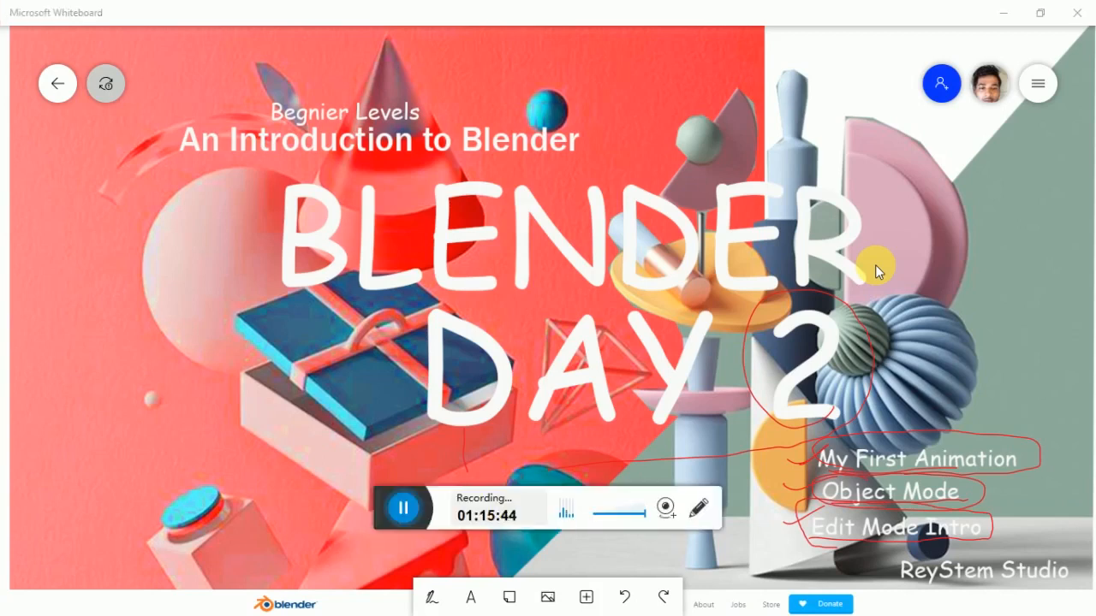